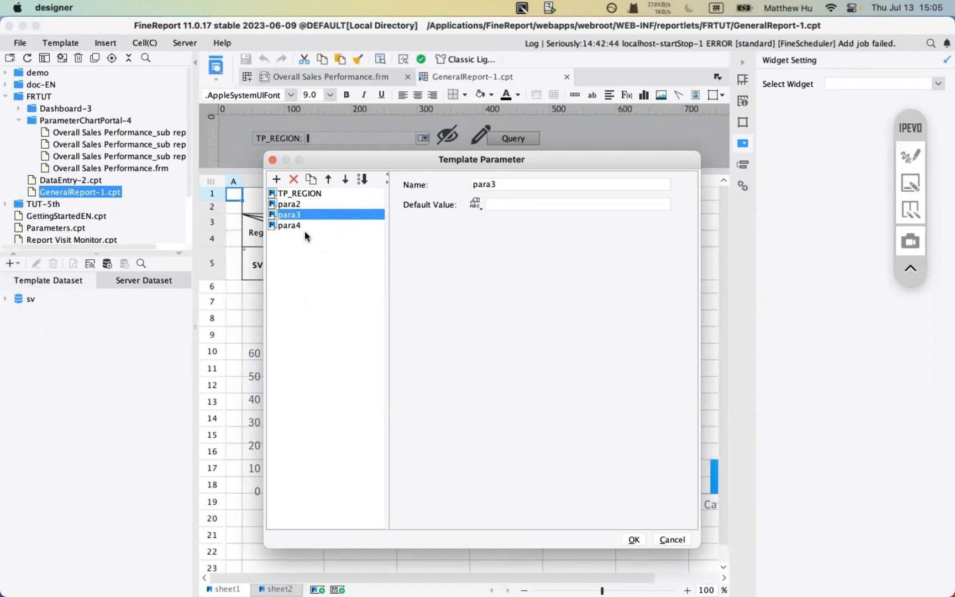
- Close the template parameter list holding TP_REGION and para2–para4
click(655, 541)
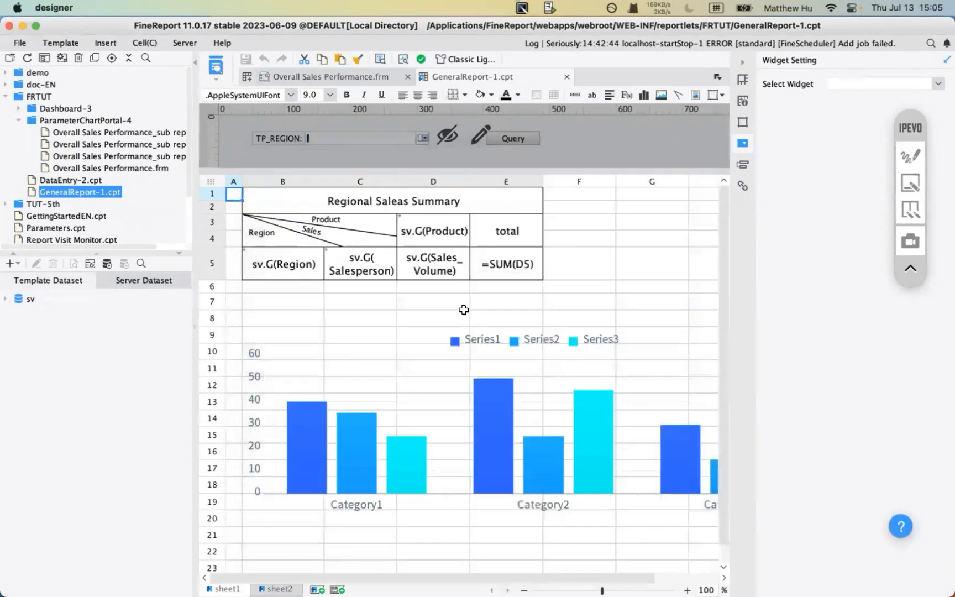
- Preview GeneralReport-1 in the browser and query it with TP_REGION set to East China
click(217, 70)
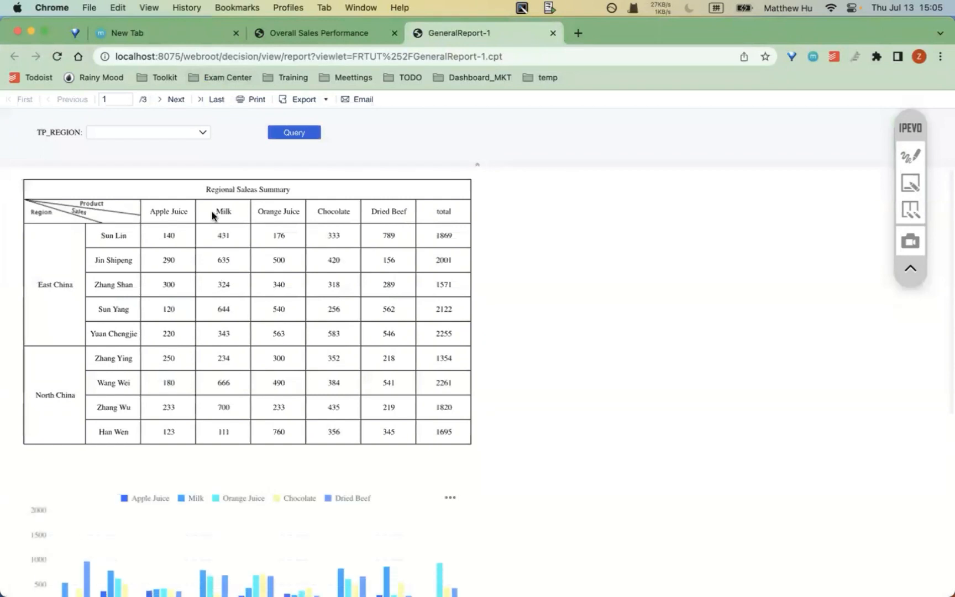
click(203, 137)
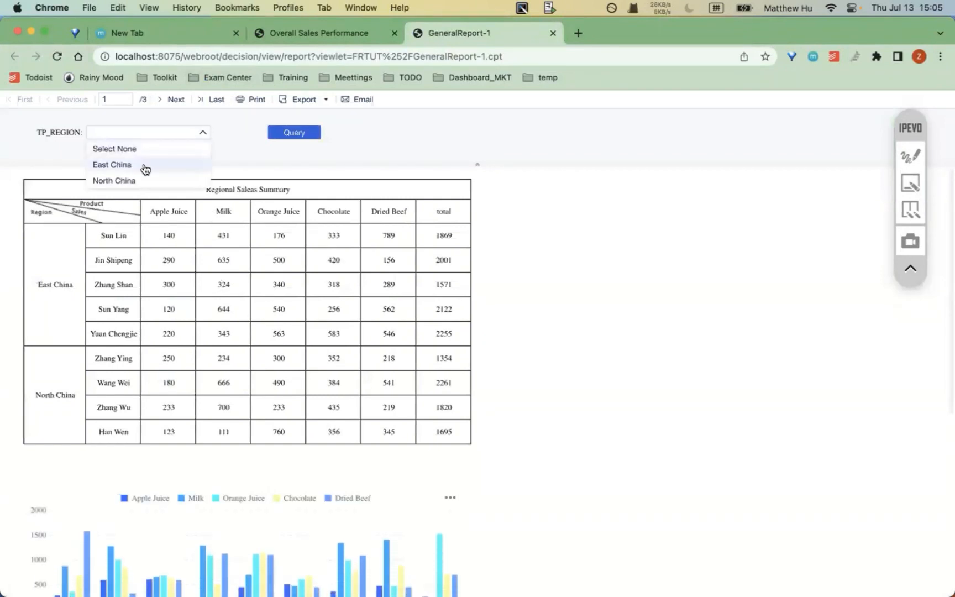
click(51, 128)
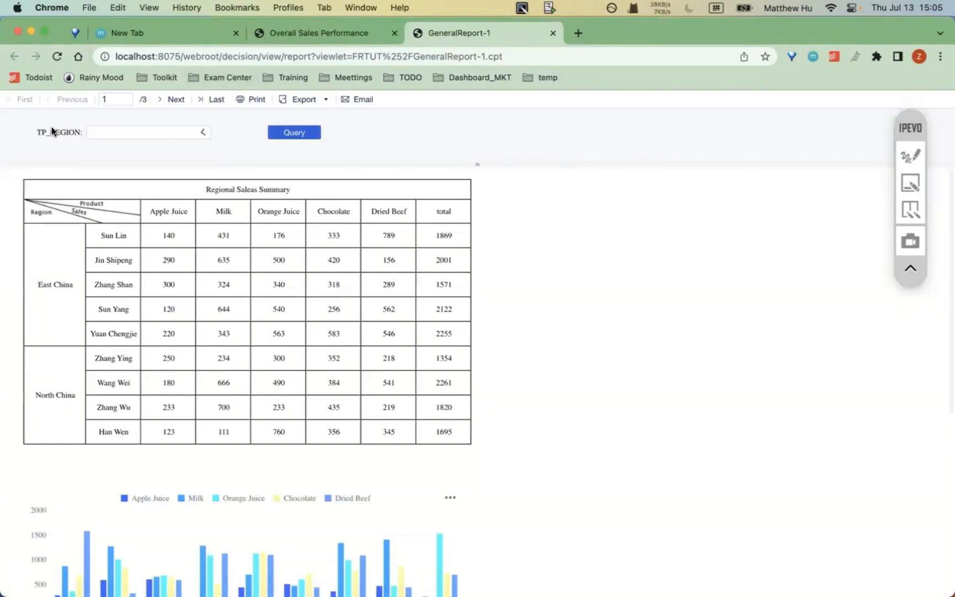
click(136, 137)
click(132, 162)
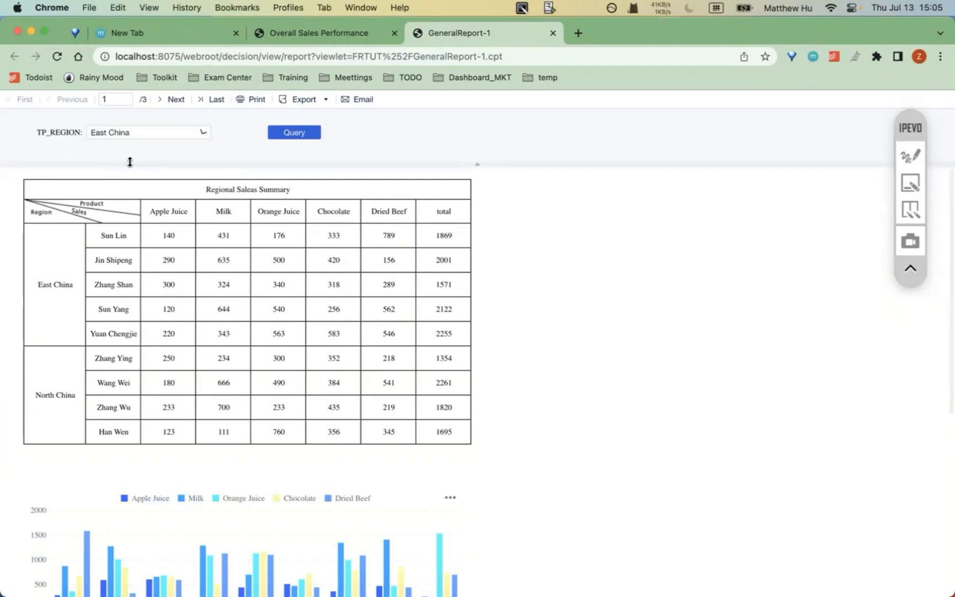
click(288, 133)
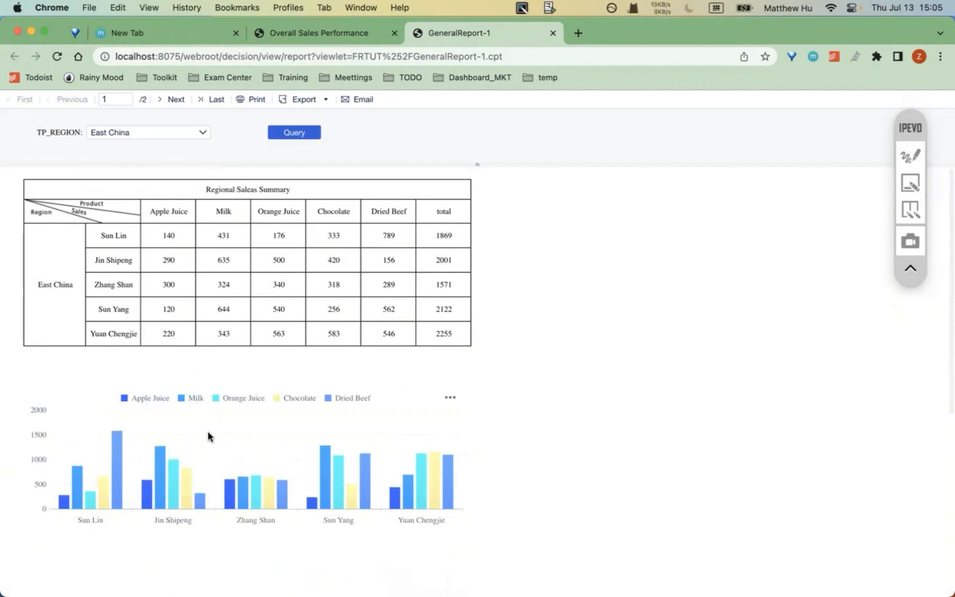
- Return to the designer and select the TP_REGION widget in the parameter pane
mouse_move(570, 567)
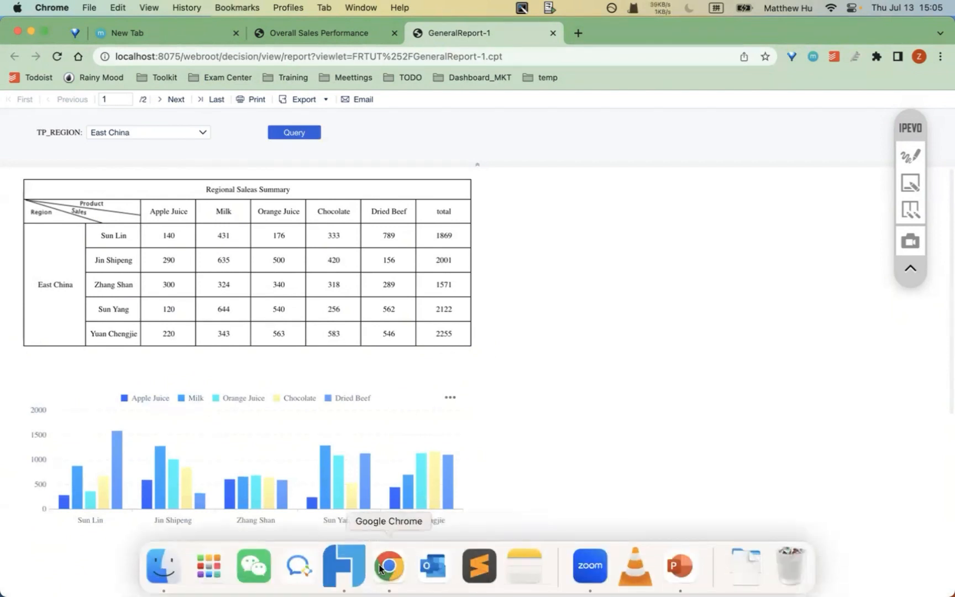
click(343, 565)
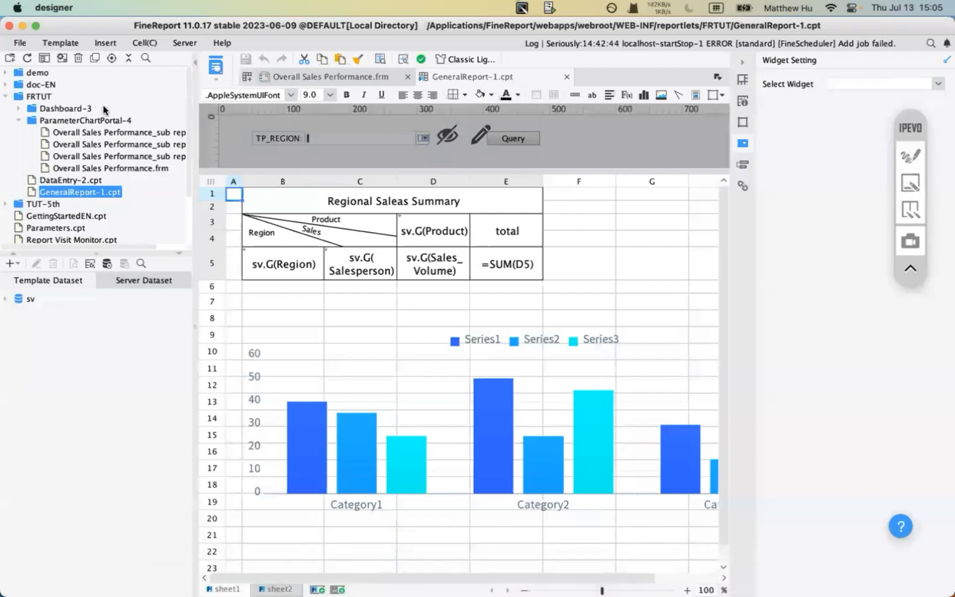
click(58, 44)
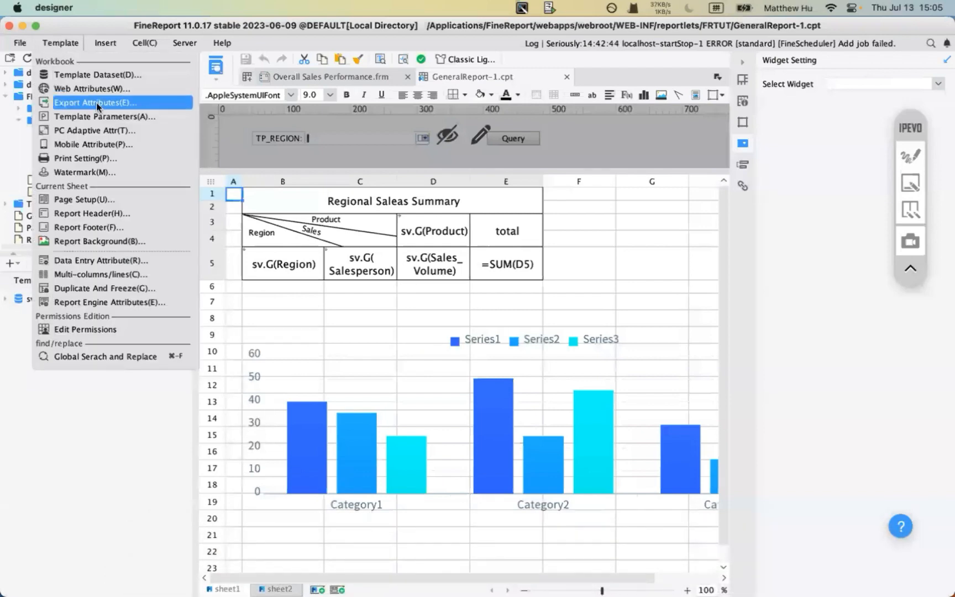
click(486, 139)
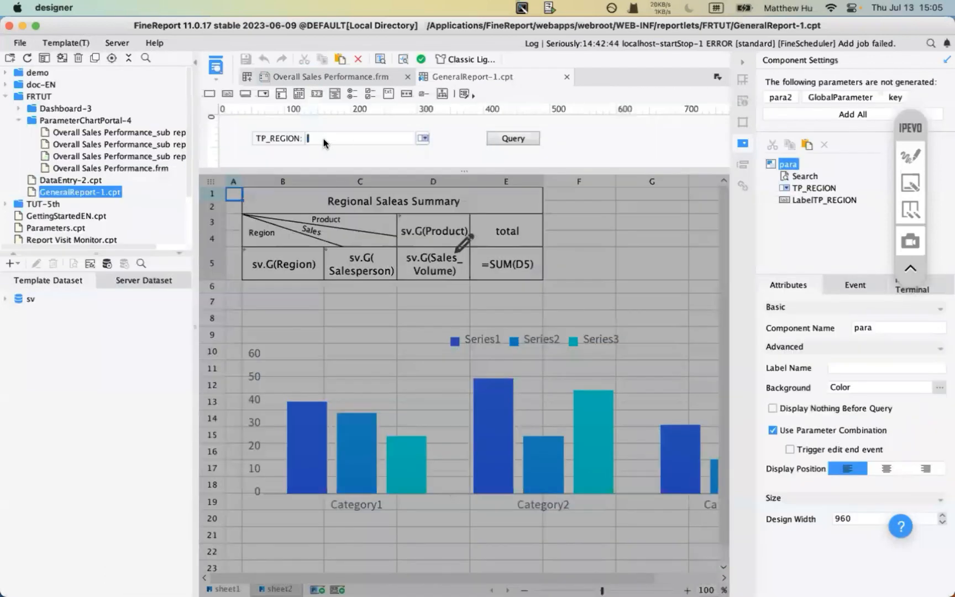
click(325, 144)
- Highlight the TP_REGION widget name and open the sv dataset's SQL query
click(881, 327)
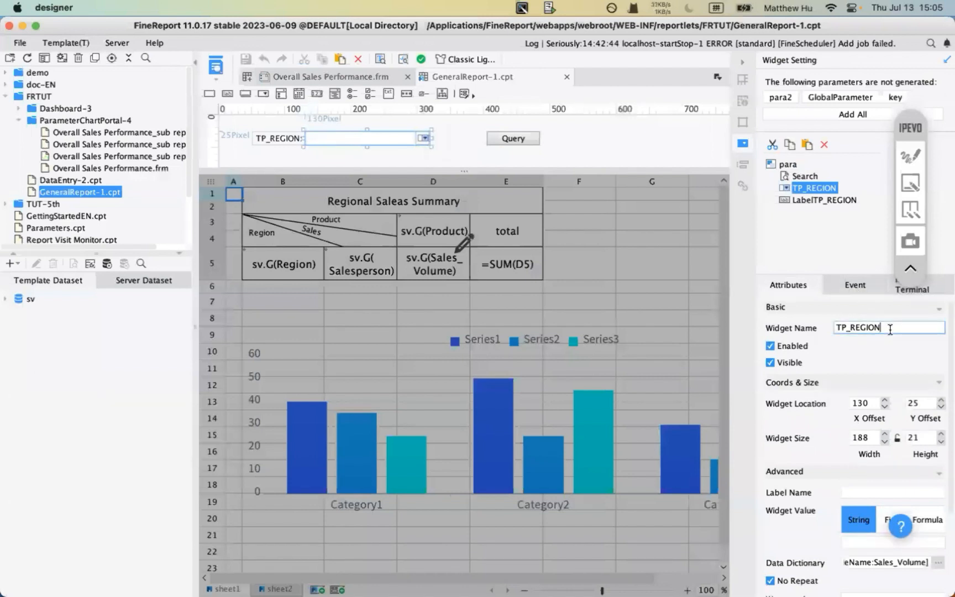
drag(885, 327, 823, 328)
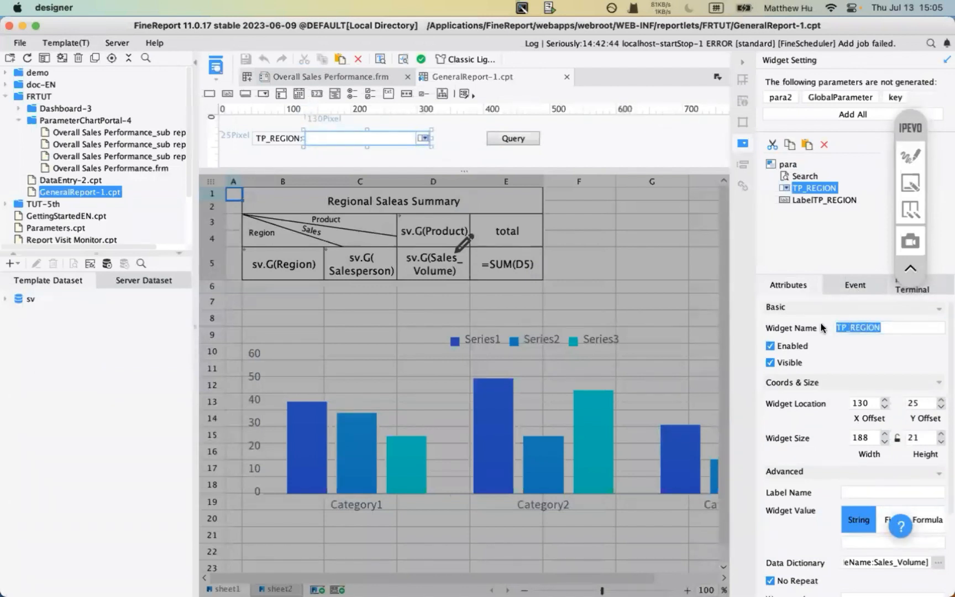
click(28, 299)
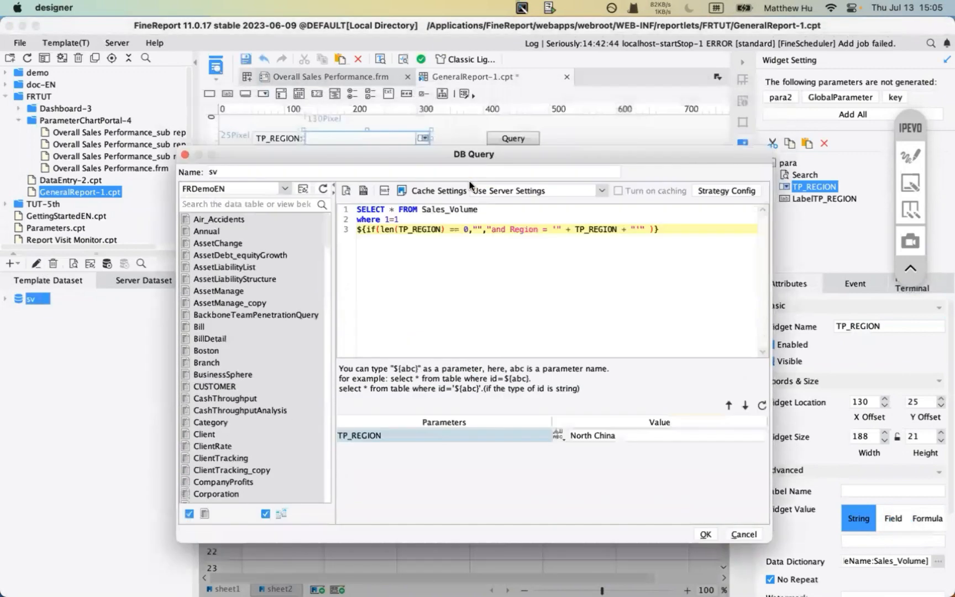
- Mark the TP_REGION condition in the sv SQL and the matching widget name
click(911, 155)
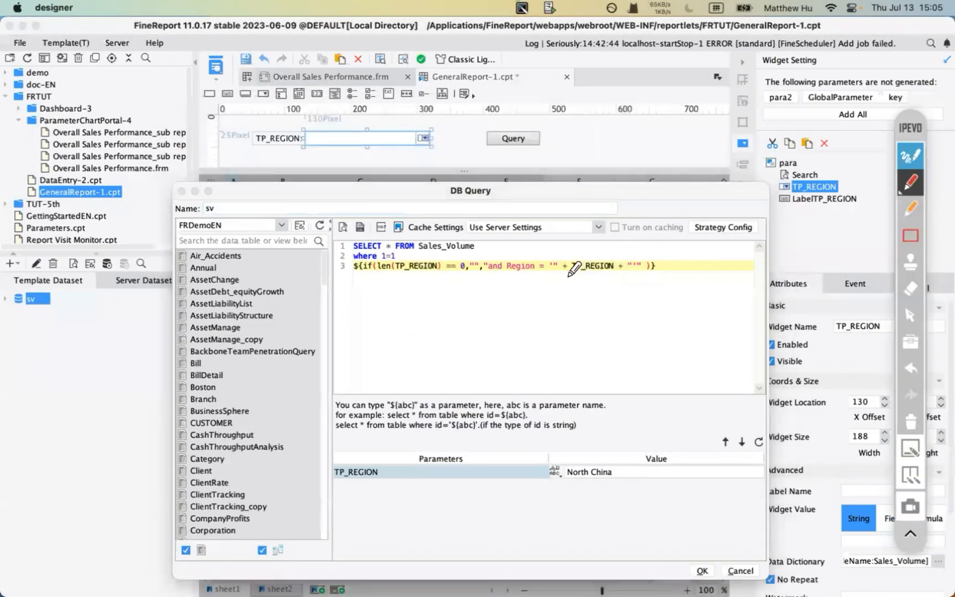
drag(566, 277, 618, 276)
drag(827, 338, 875, 338)
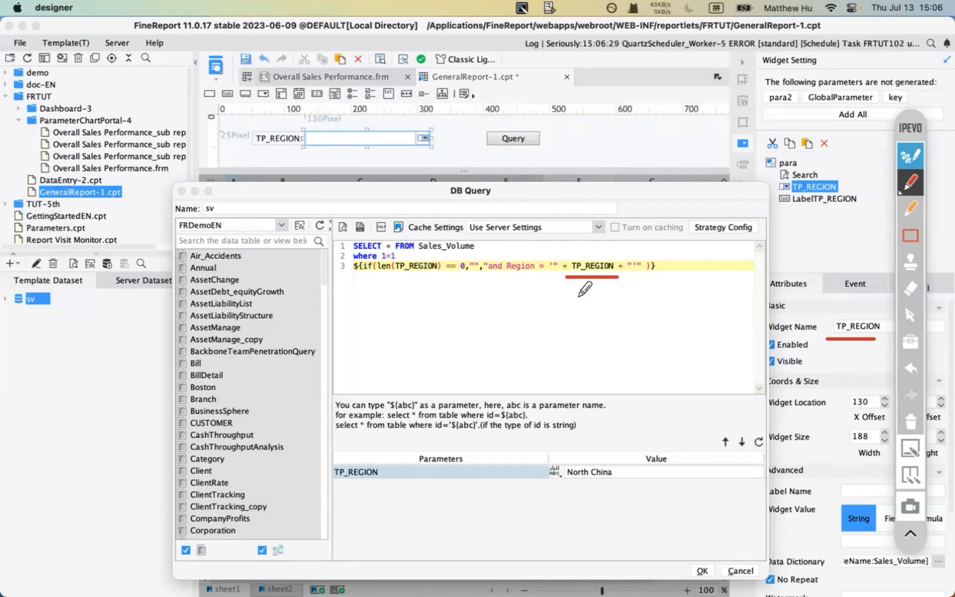
click(921, 157)
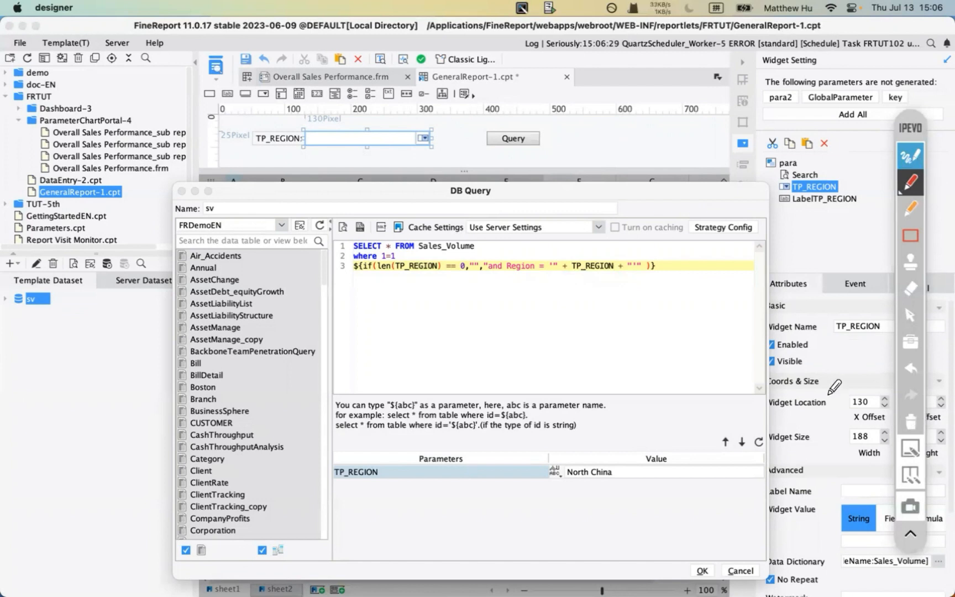
click(741, 562)
click(910, 157)
click(911, 237)
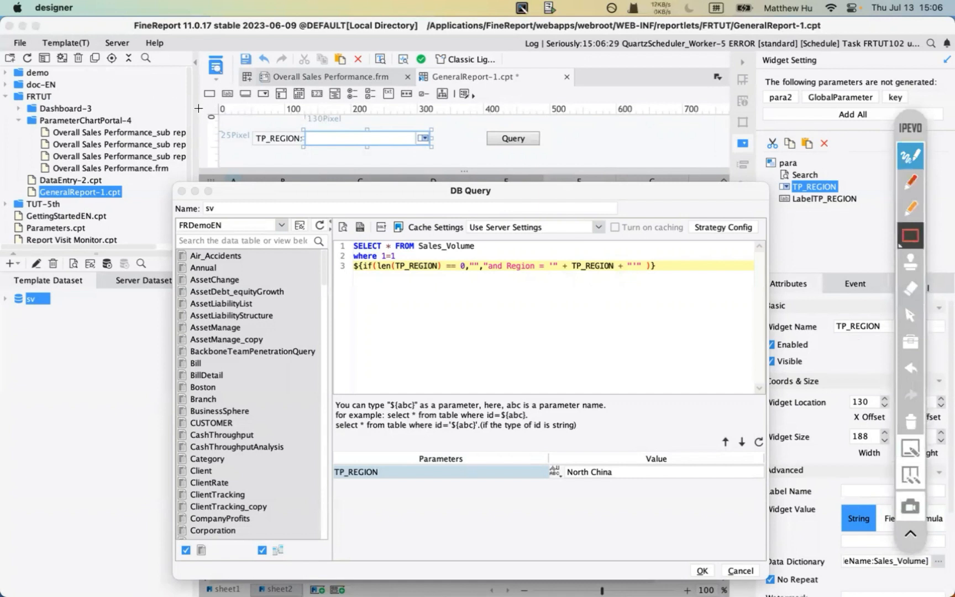
- Box the SQL and dataset list for review, then cancel the sv DB Query dialog
mouse_move(200, 103)
mouse_down()
mouse_move(553, 186)
mouse_move(767, 188)
mouse_move(743, 180)
mouse_up()
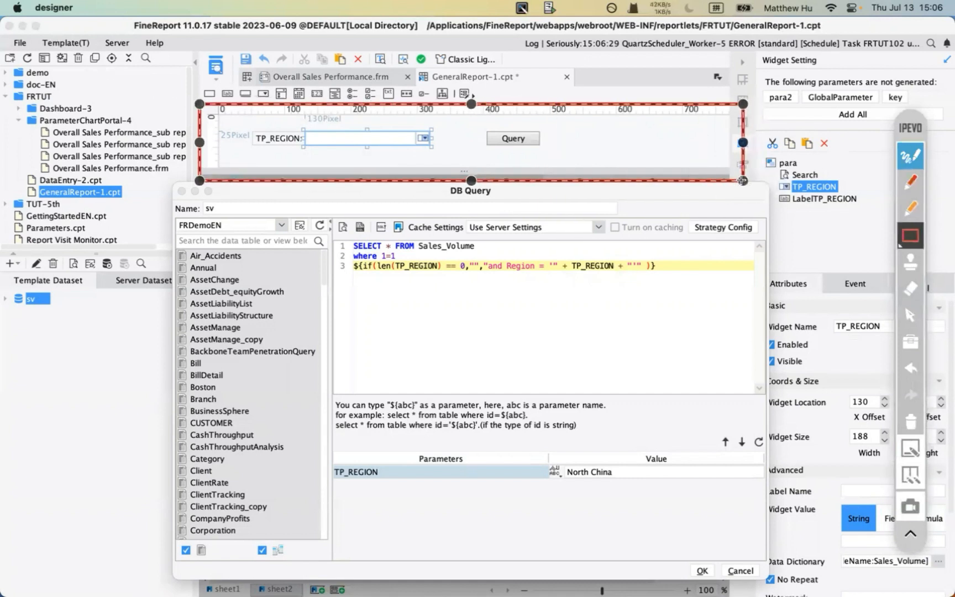
click(754, 167)
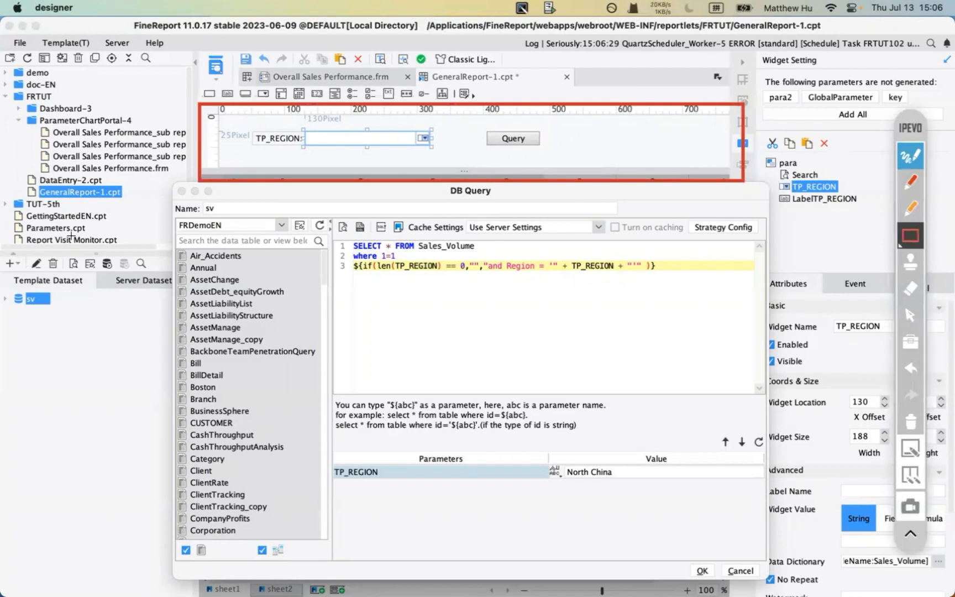
mouse_move(2, 251)
mouse_down()
mouse_move(132, 330)
mouse_move(216, 479)
mouse_move(182, 486)
mouse_up()
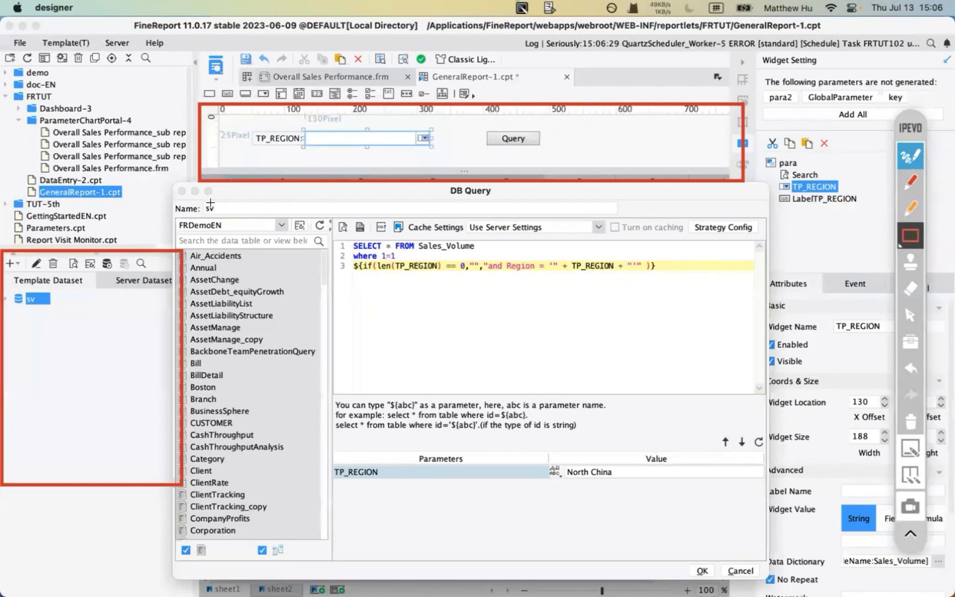
drag(210, 203, 749, 335)
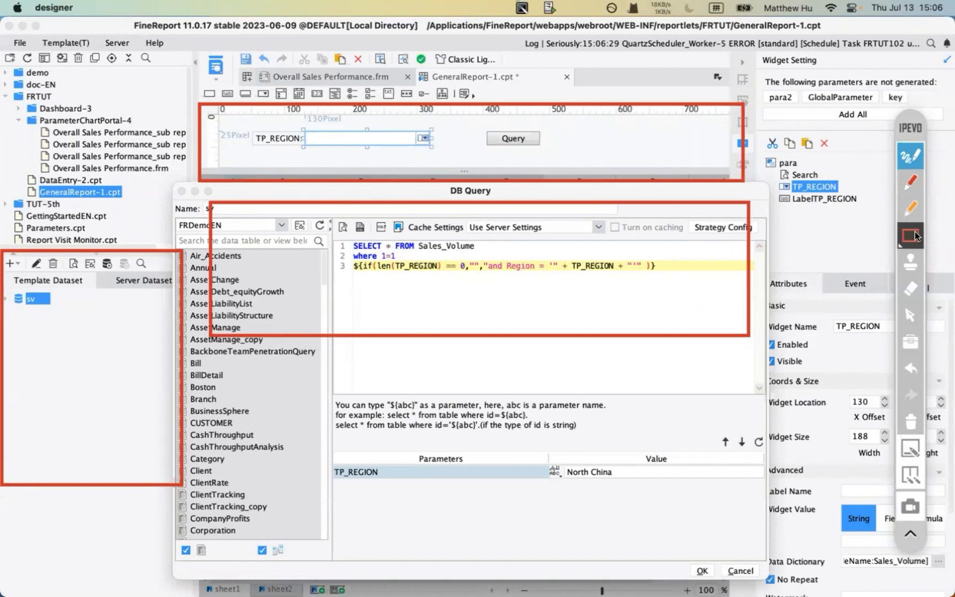
click(911, 421)
click(910, 156)
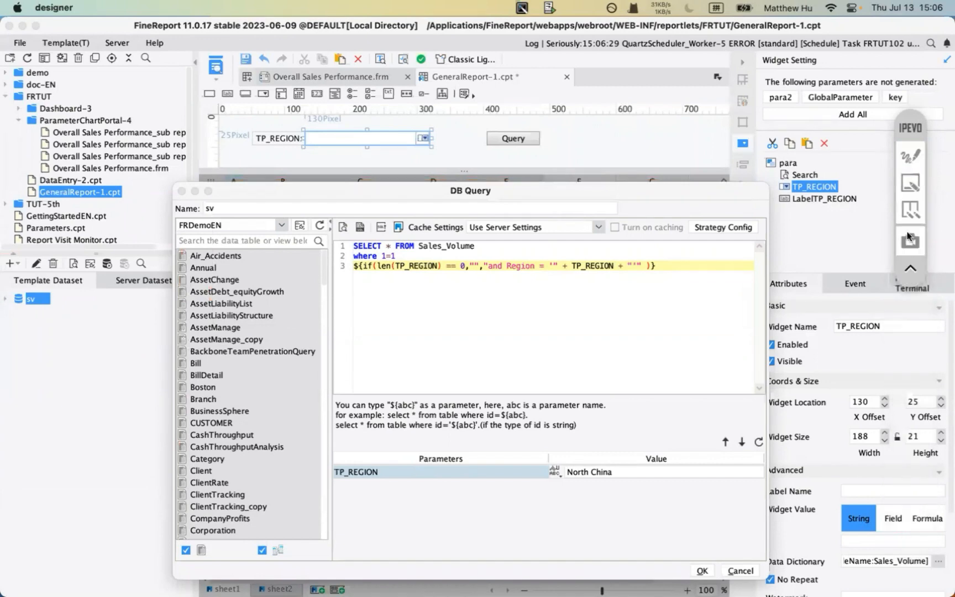
click(182, 192)
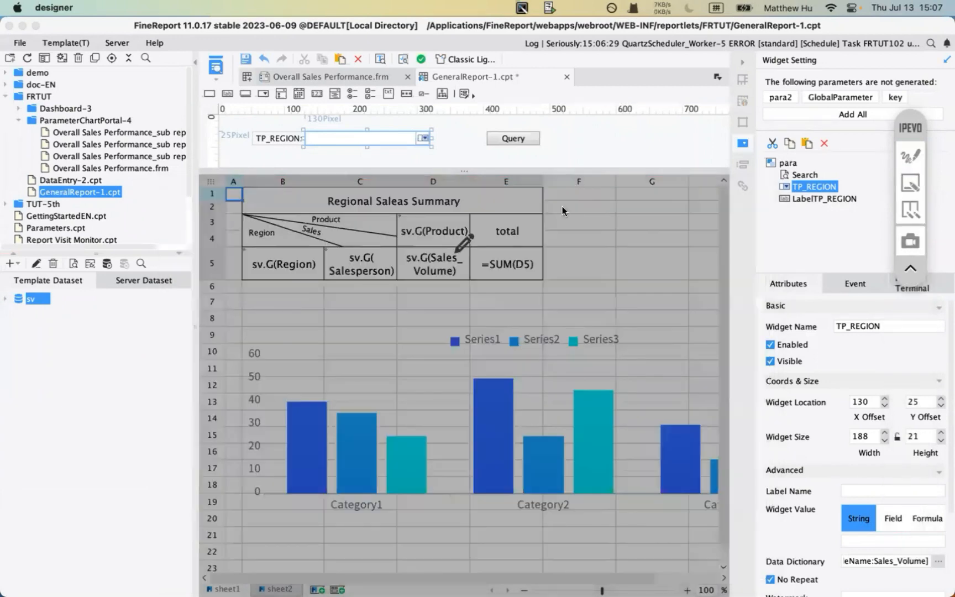
- Open the data column settings of Region cell B5
click(465, 247)
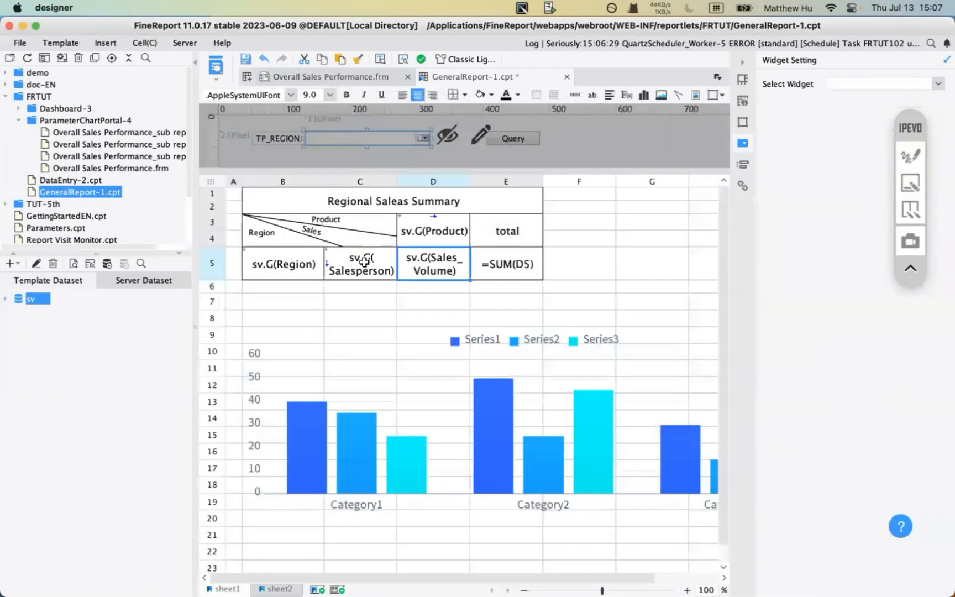
click(280, 266)
double_click(281, 266)
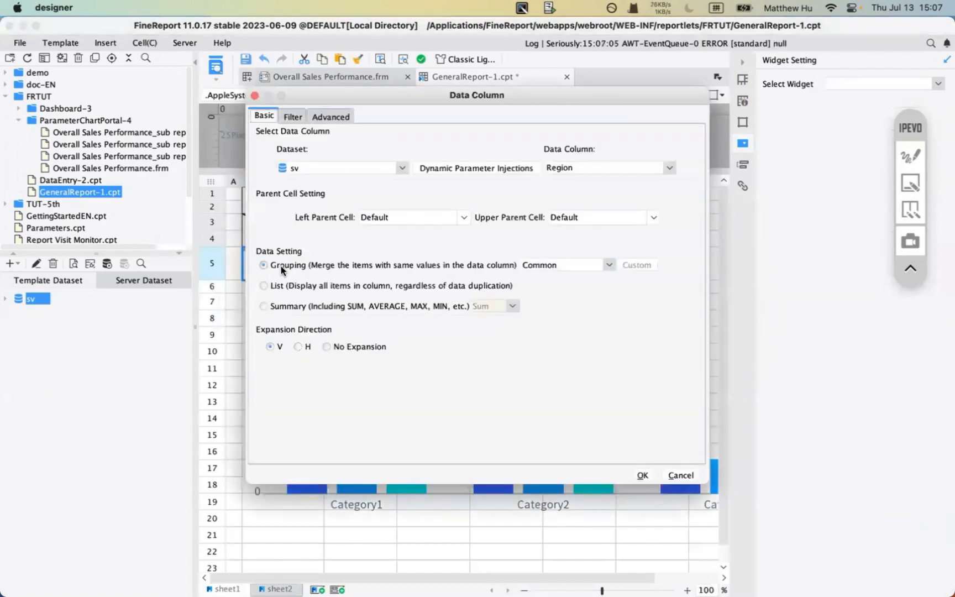
- Point out the column's dataset choice, then show its Filter conditions
click(910, 158)
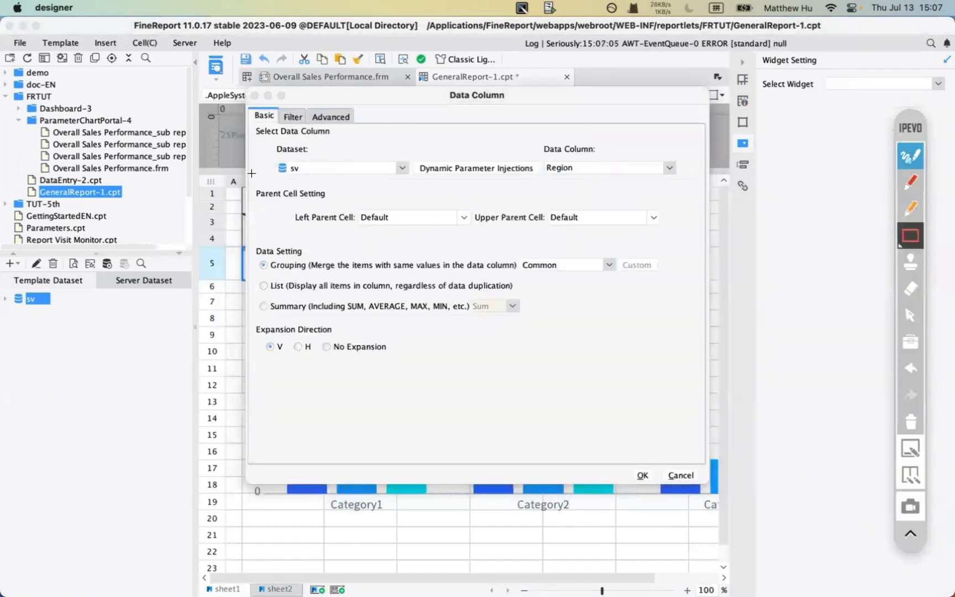
click(911, 181)
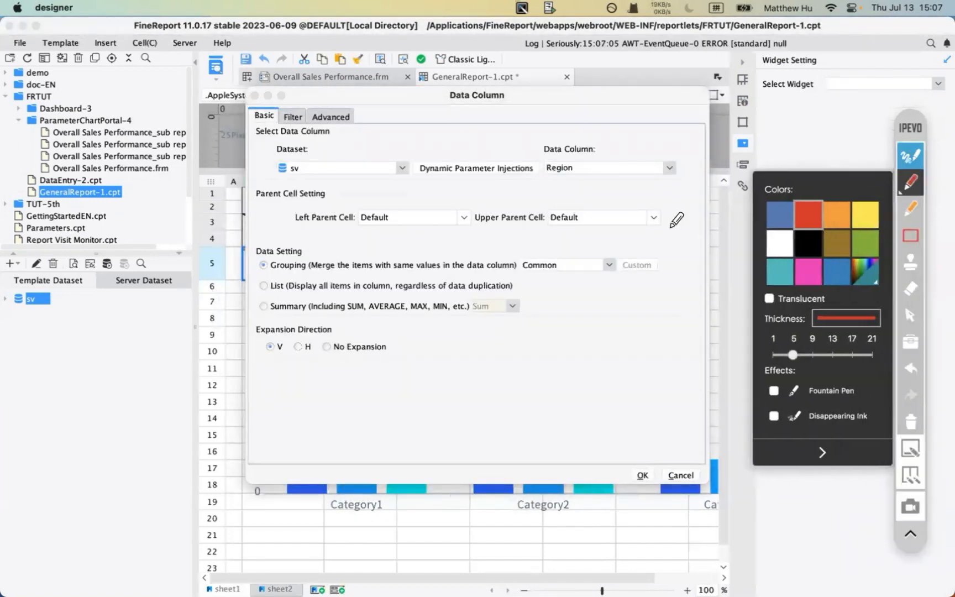
mouse_move(284, 152)
mouse_down()
mouse_move(287, 131)
mouse_move(279, 139)
mouse_move(297, 137)
mouse_up()
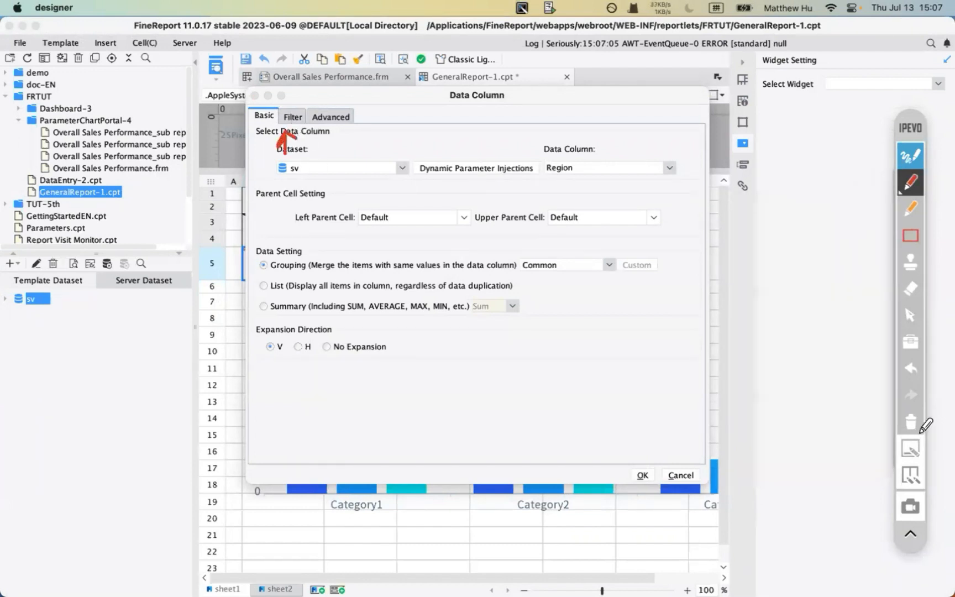
click(910, 446)
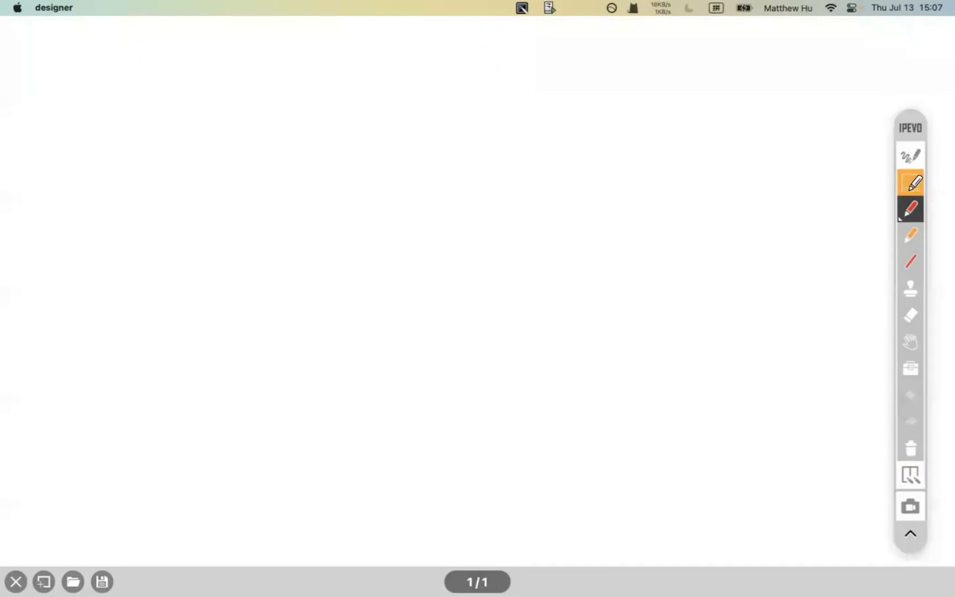
click(911, 182)
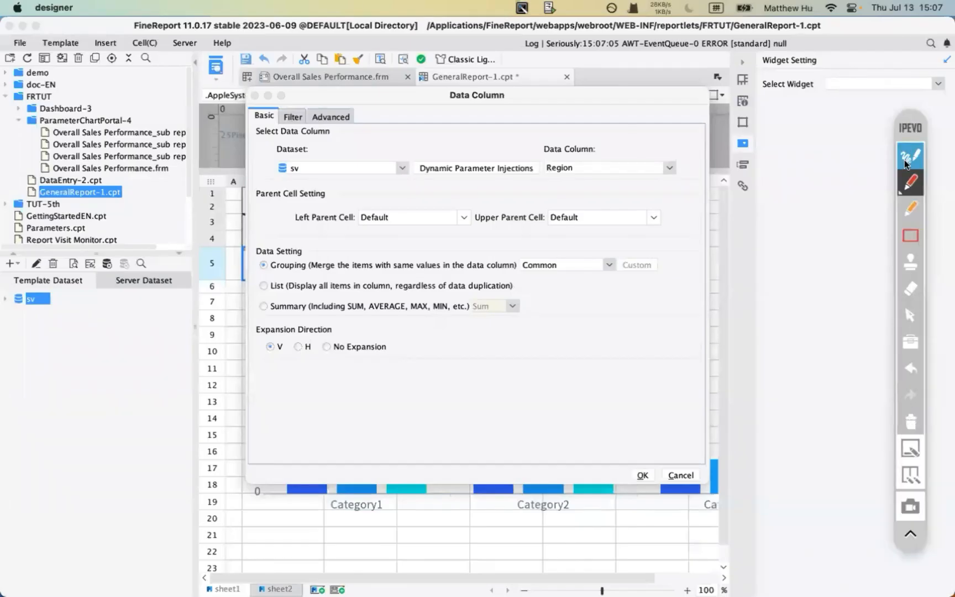
click(910, 155)
click(290, 117)
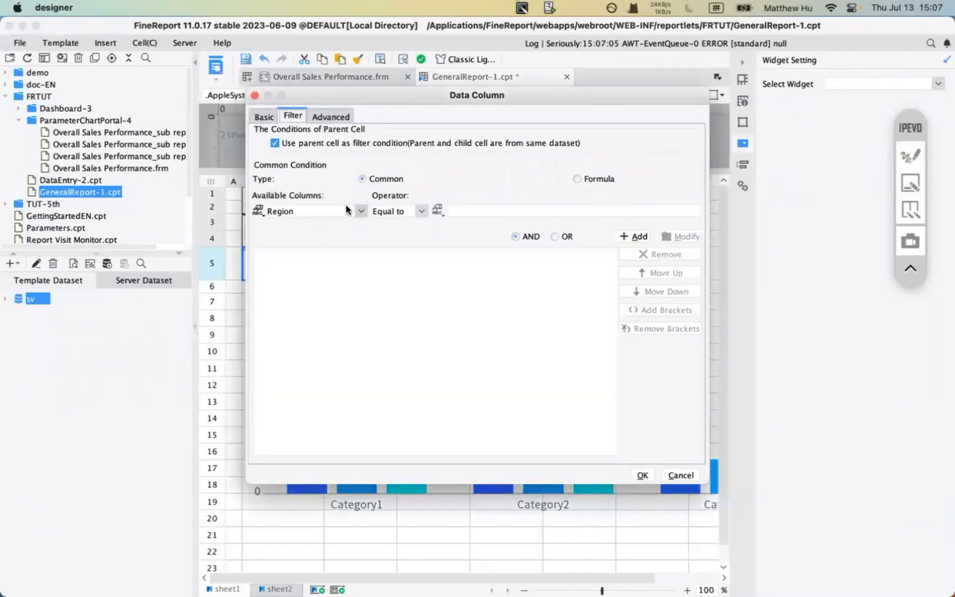
- Set the Region filter value to the parameter $GlobalParameter
click(437, 211)
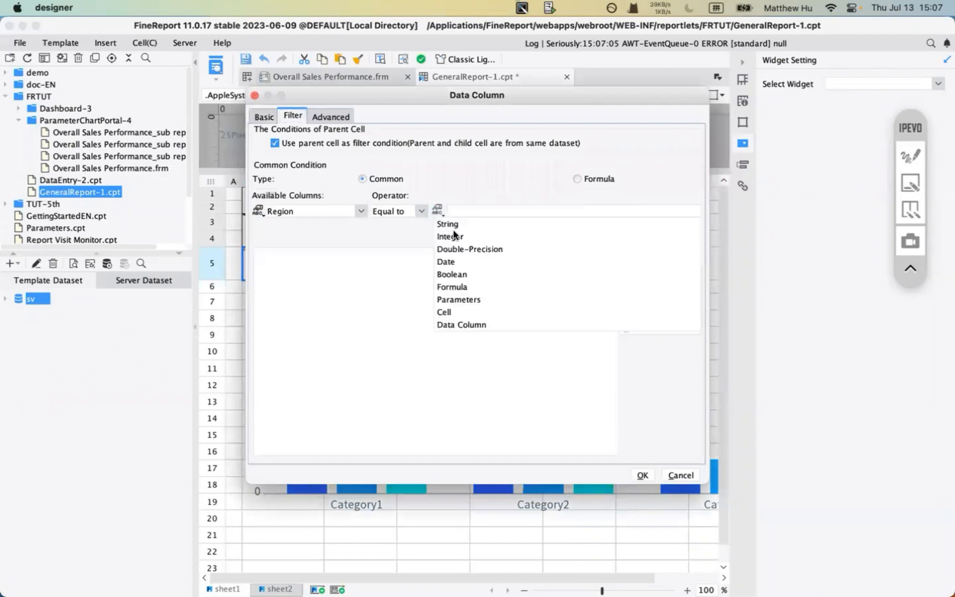
click(462, 300)
click(693, 211)
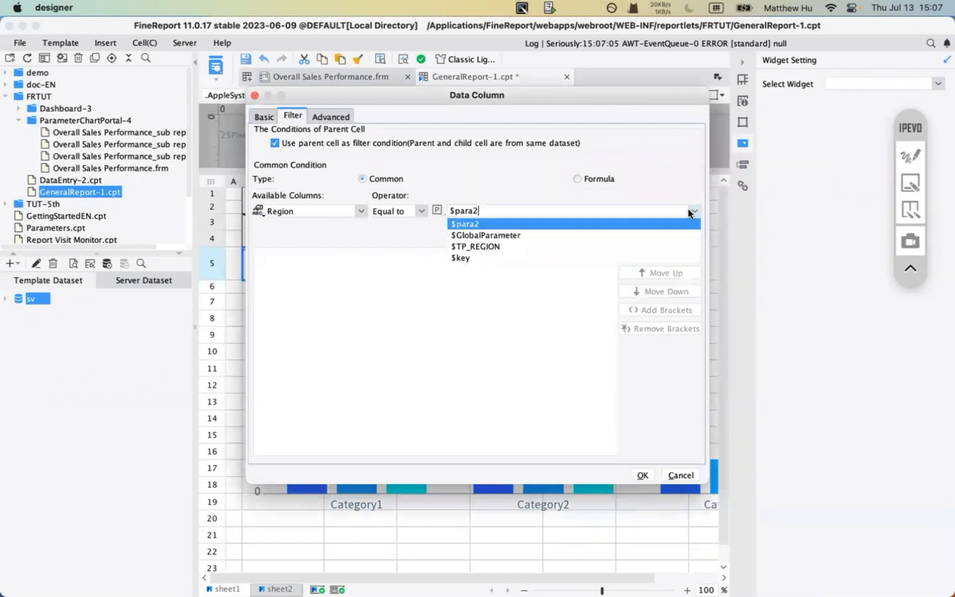
click(503, 235)
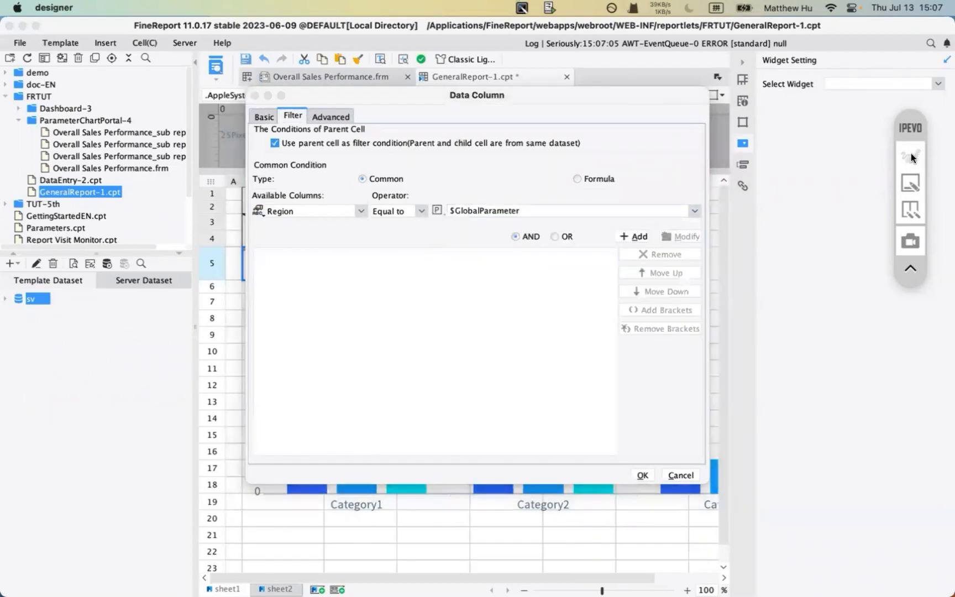
- Annotate the filter condition area, template dataset list and parent-cell filter option
click(911, 153)
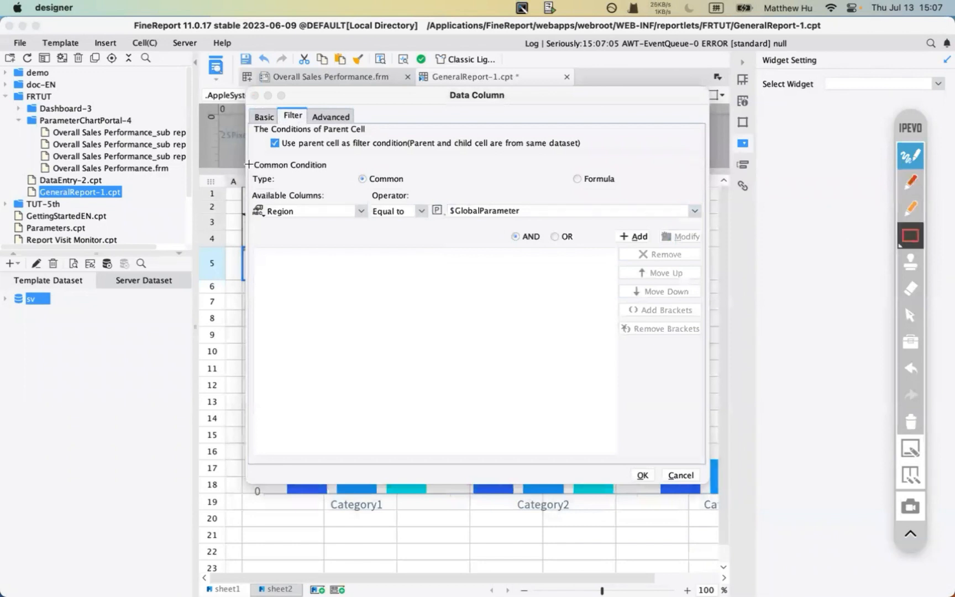
mouse_move(246, 99)
mouse_down()
mouse_move(683, 251)
mouse_move(704, 242)
mouse_up()
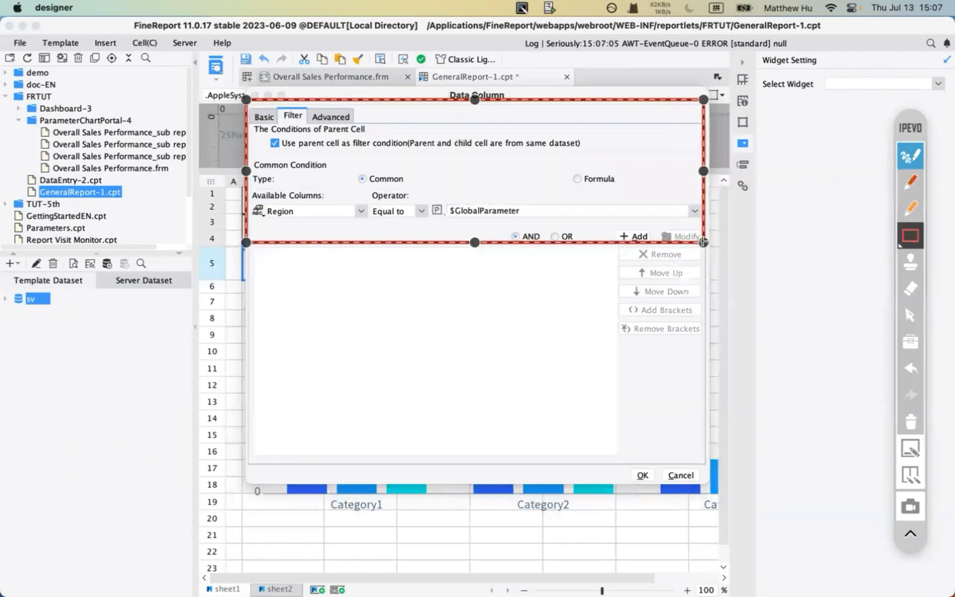
click(556, 286)
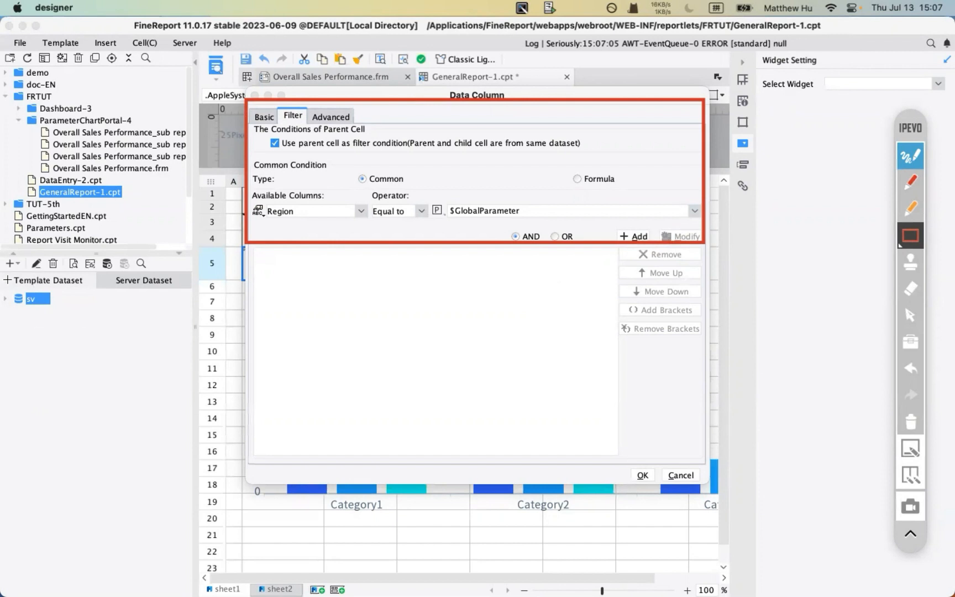
mouse_move(2, 276)
mouse_down()
mouse_move(267, 392)
mouse_move(194, 360)
mouse_up()
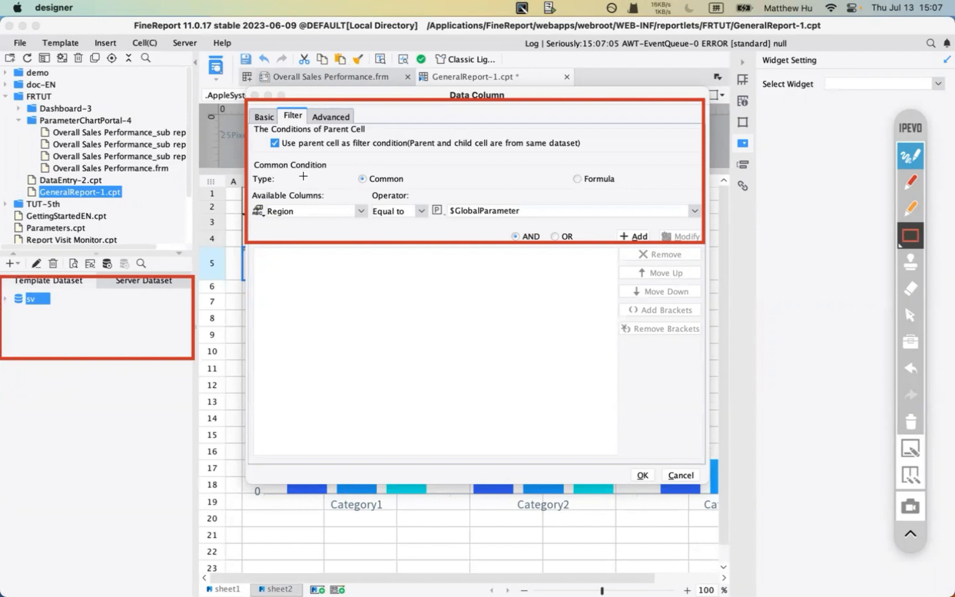
click(911, 181)
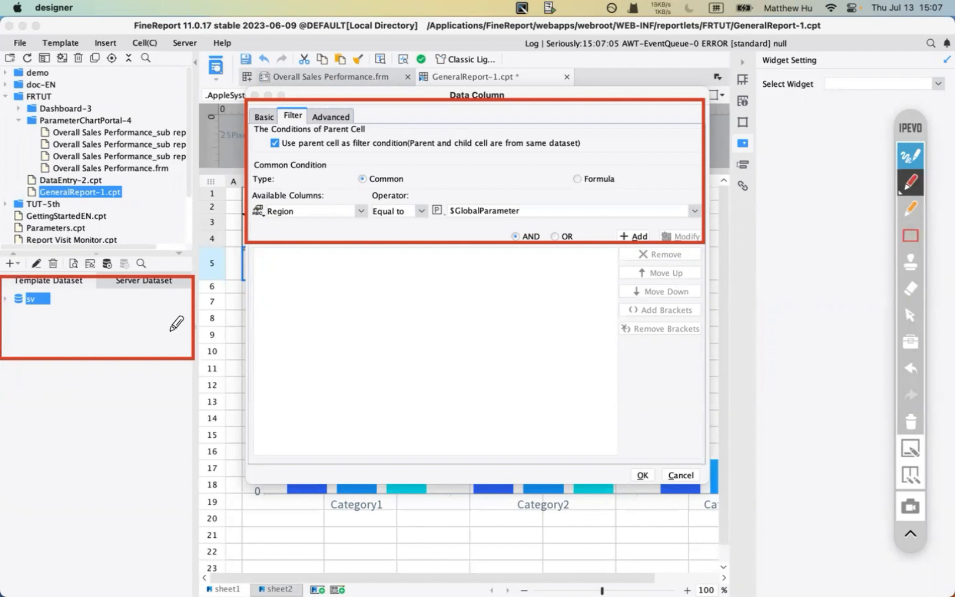
mouse_move(117, 337)
mouse_down()
mouse_move(127, 337)
mouse_move(133, 320)
mouse_up()
drag(458, 192, 472, 172)
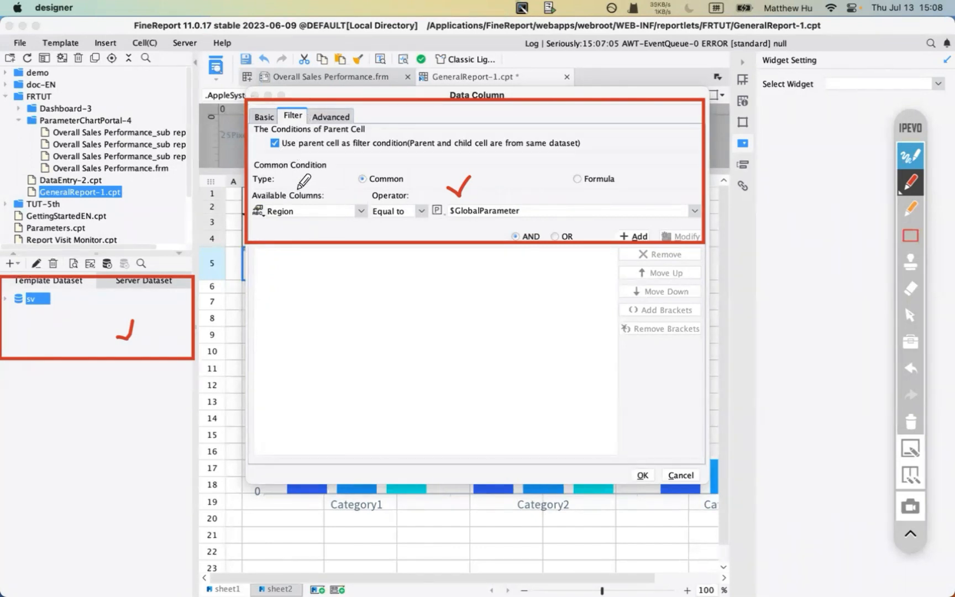
drag(288, 184, 292, 139)
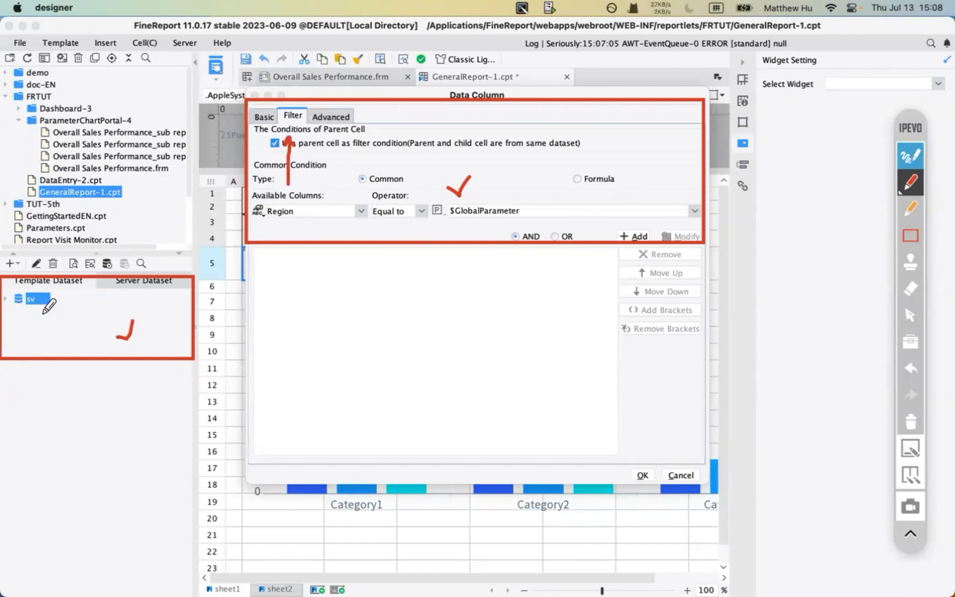
mouse_move(28, 319)
mouse_down()
mouse_move(28, 335)
mouse_move(51, 330)
mouse_move(41, 312)
mouse_move(27, 313)
mouse_up()
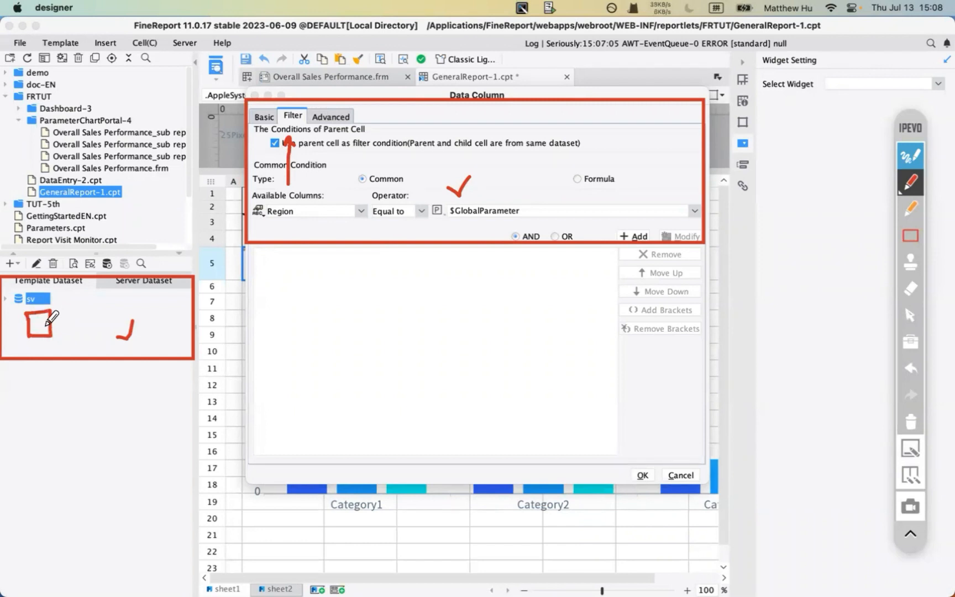
- Clear the markings and cancel the Data Column dialog without keeping the filter
click(911, 423)
click(911, 156)
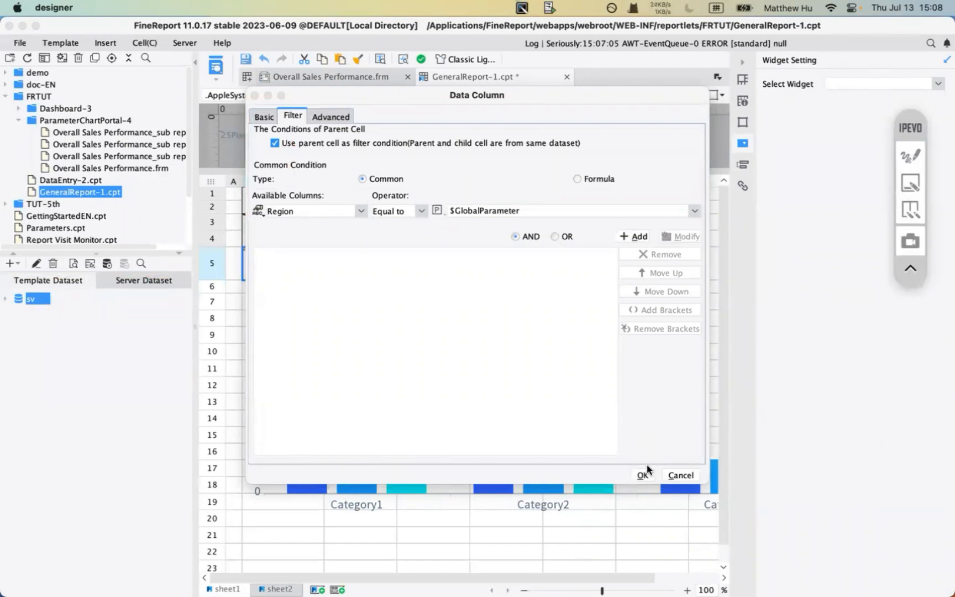
click(679, 475)
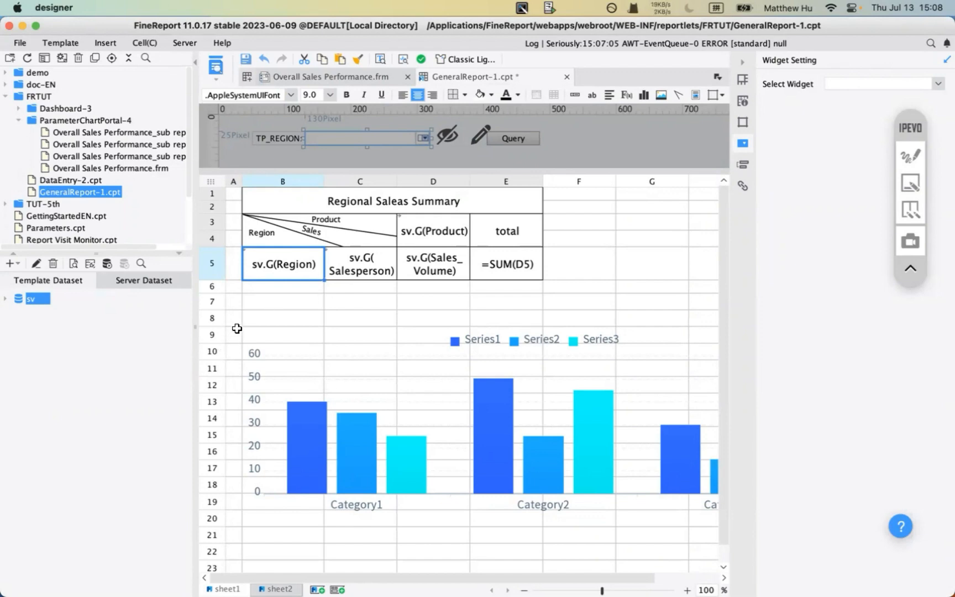
click(65, 43)
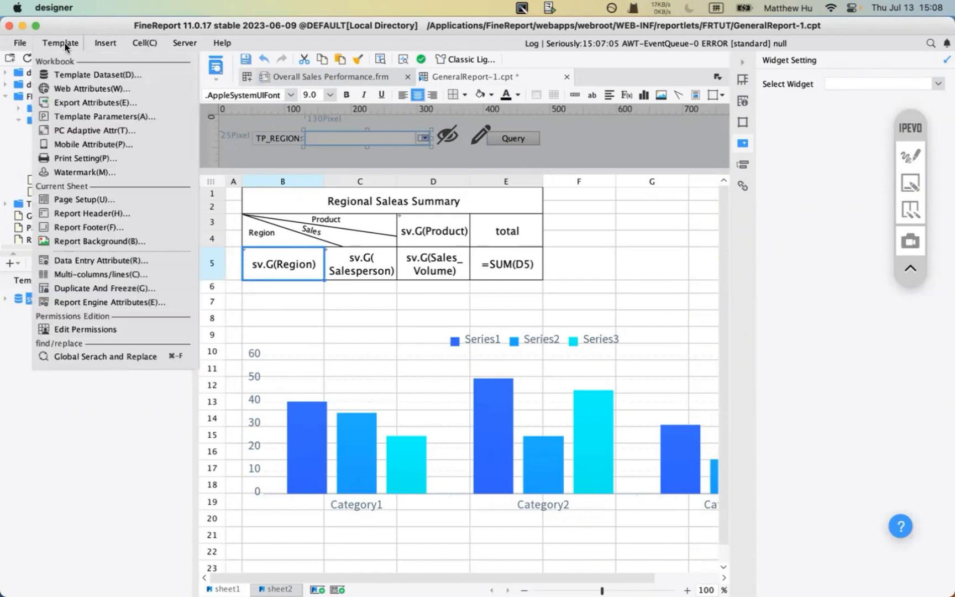
click(94, 118)
click(668, 475)
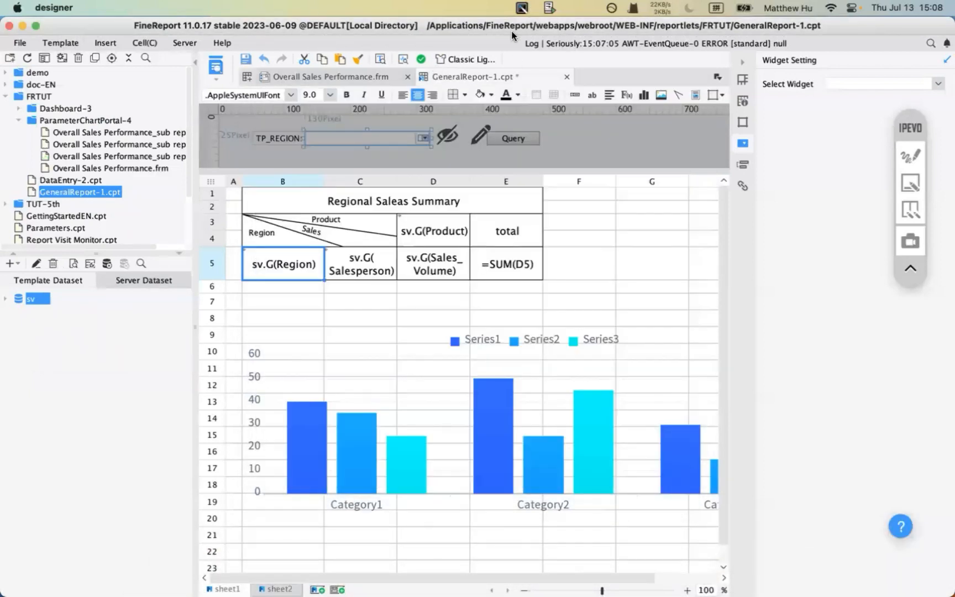
click(183, 43)
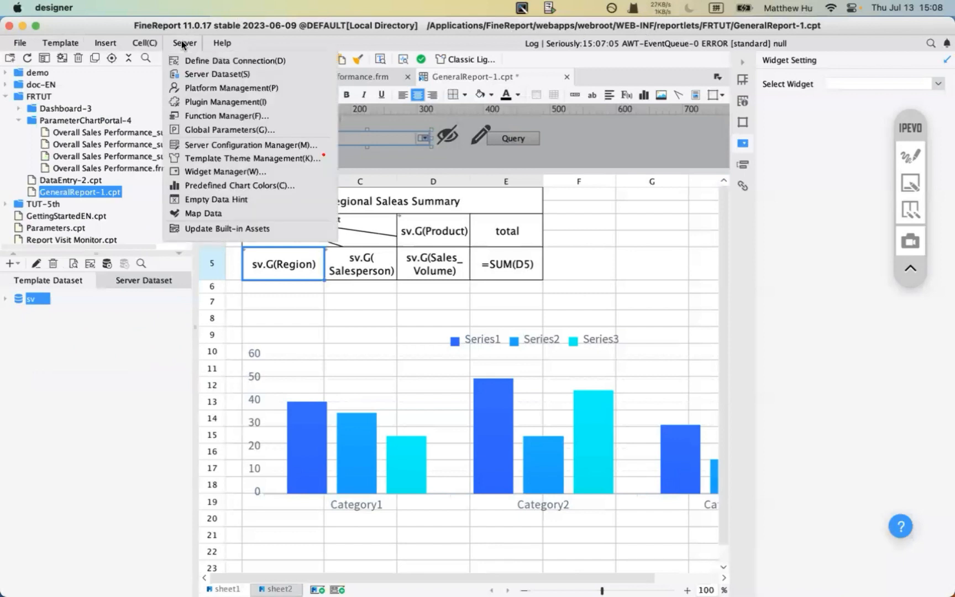
click(216, 130)
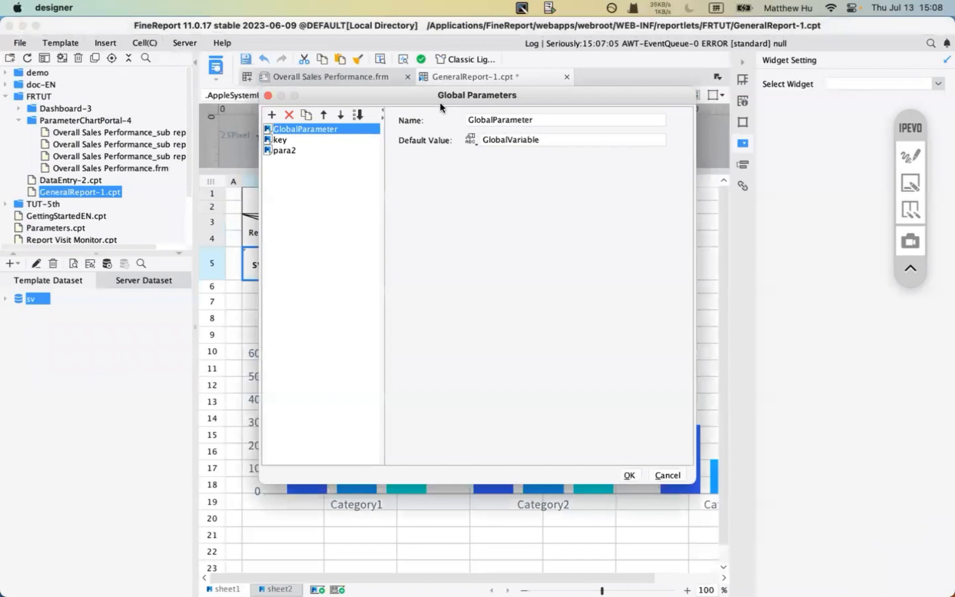
drag(440, 103, 430, 117)
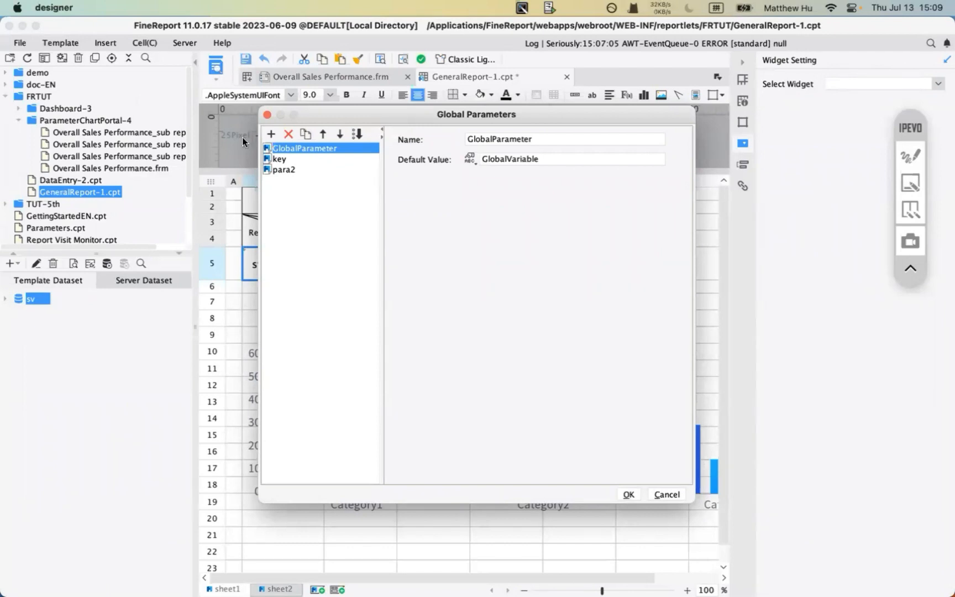
click(667, 495)
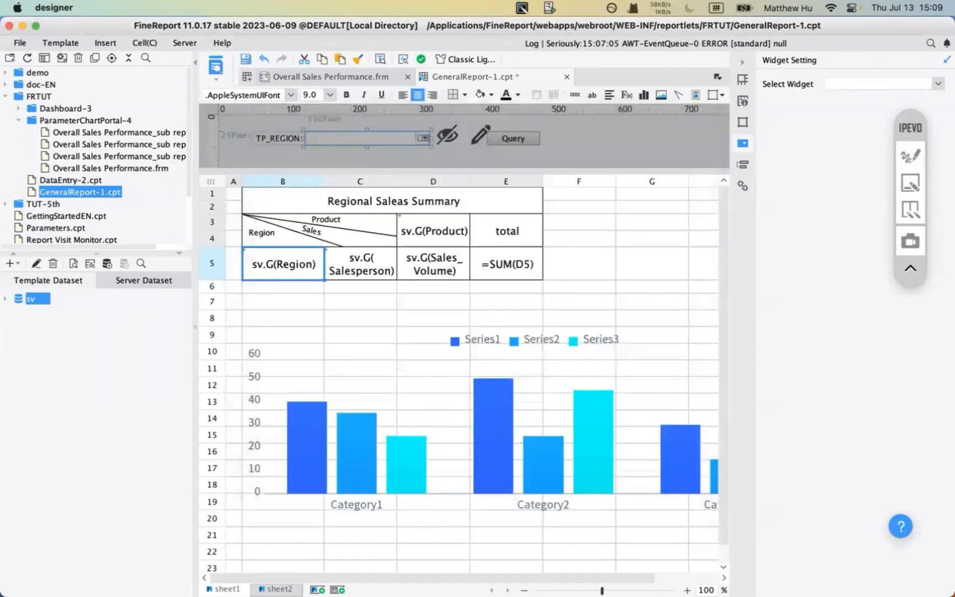
- Open the Template Parameters and highlight para2's Default Value field
click(65, 44)
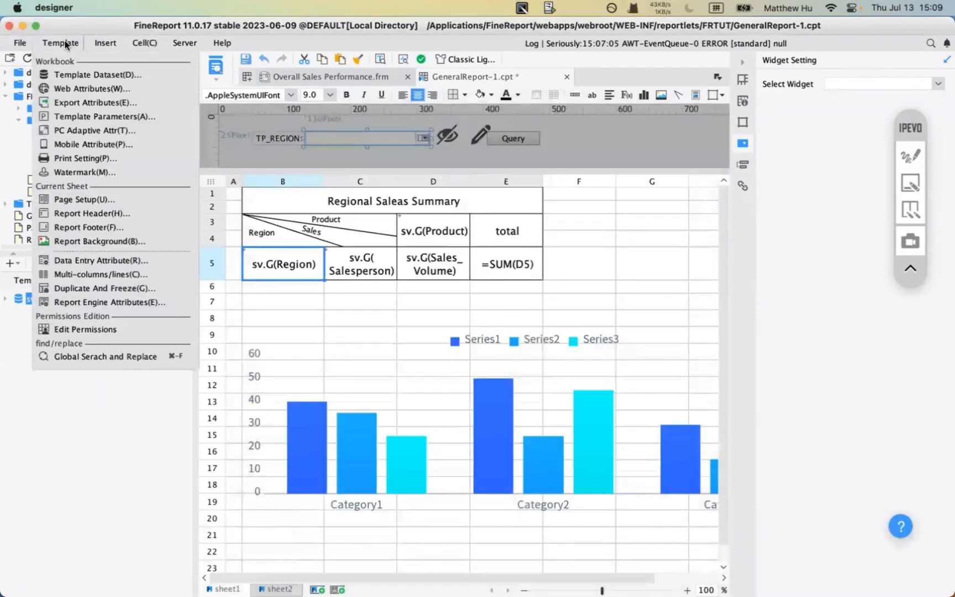
click(109, 118)
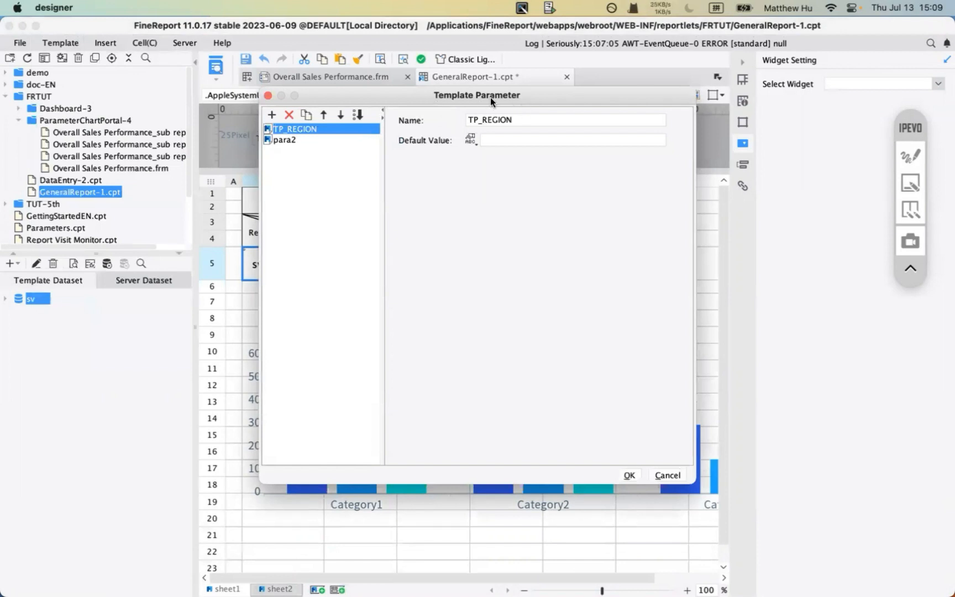
click(293, 139)
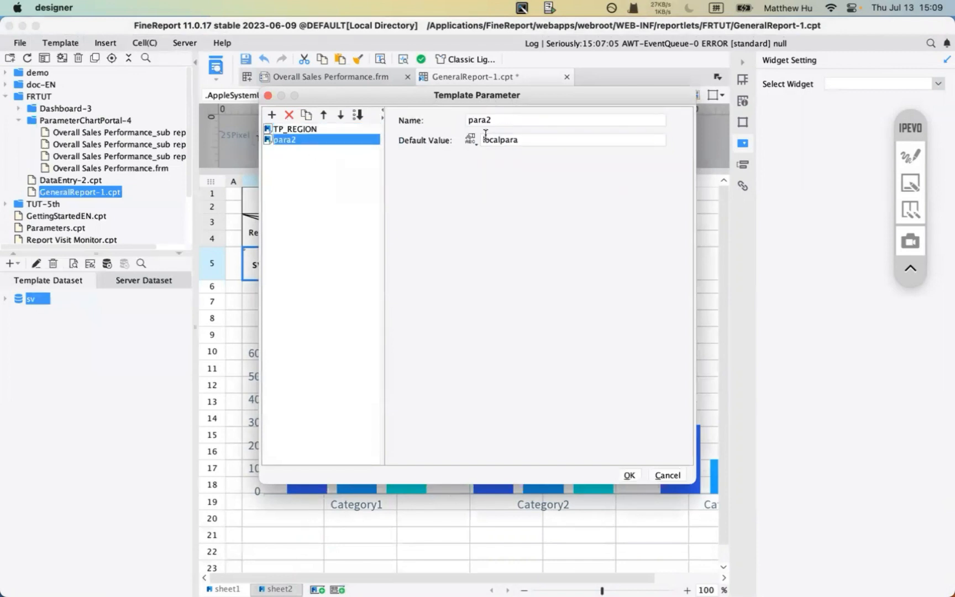
click(472, 140)
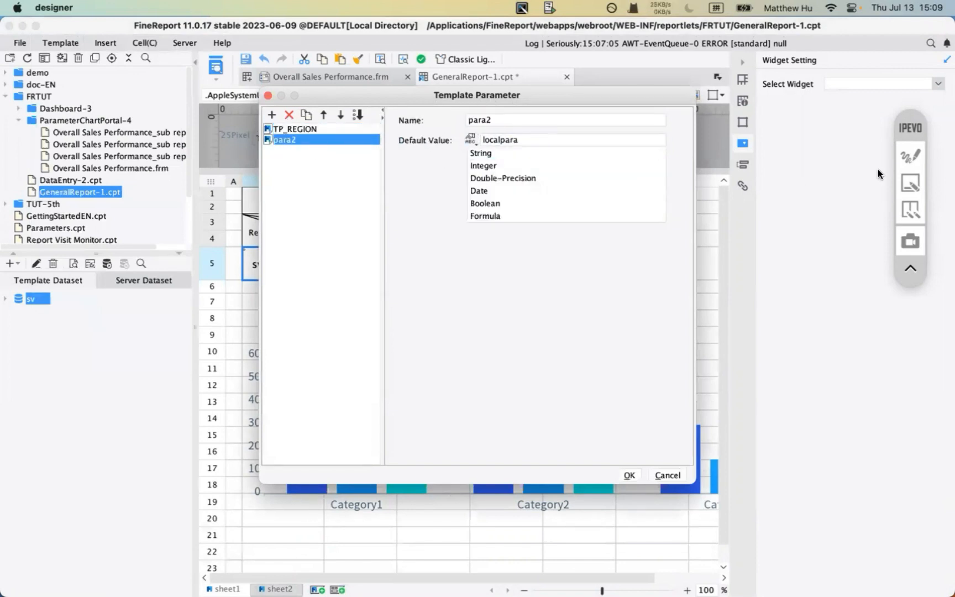
click(911, 156)
drag(393, 155, 480, 155)
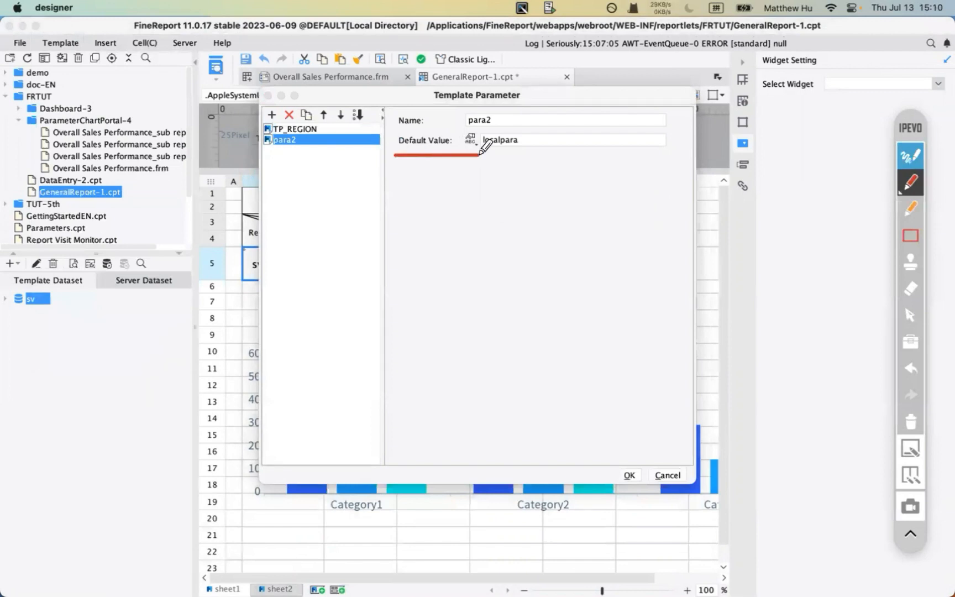
click(910, 422)
click(910, 314)
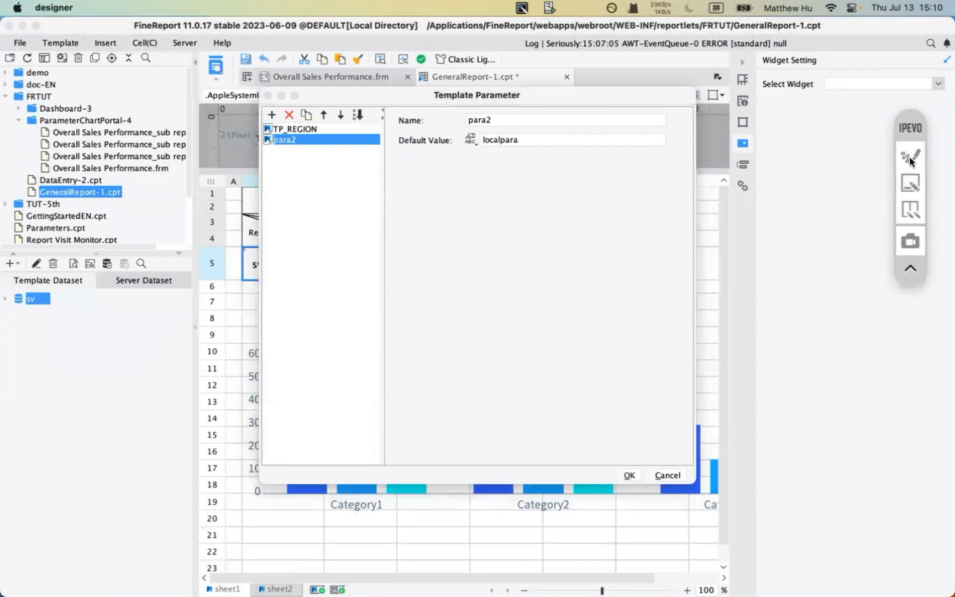
- Set para2's default type to Date (2023/07/13), then cancel the Template Parameter dialog
click(473, 140)
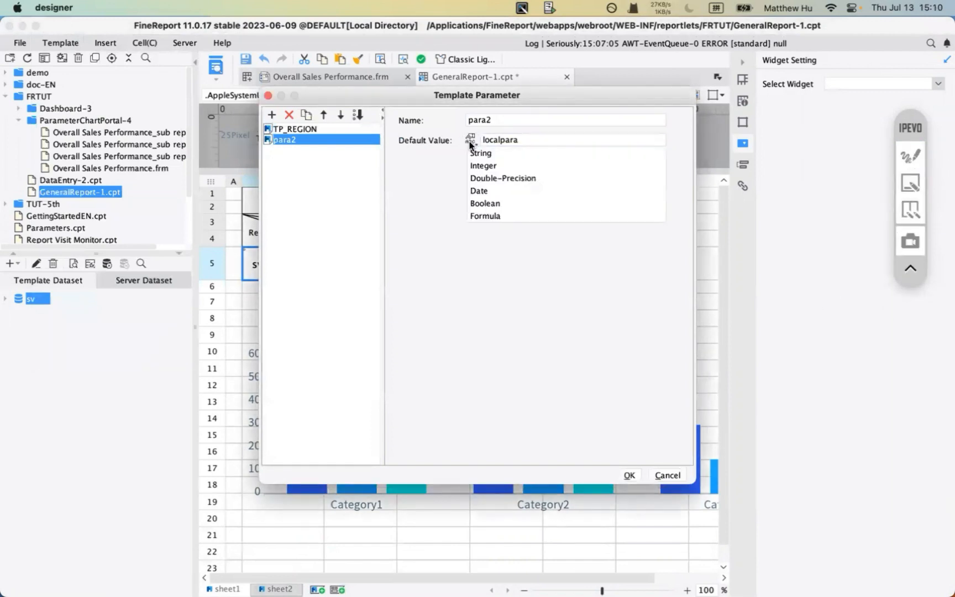
click(488, 194)
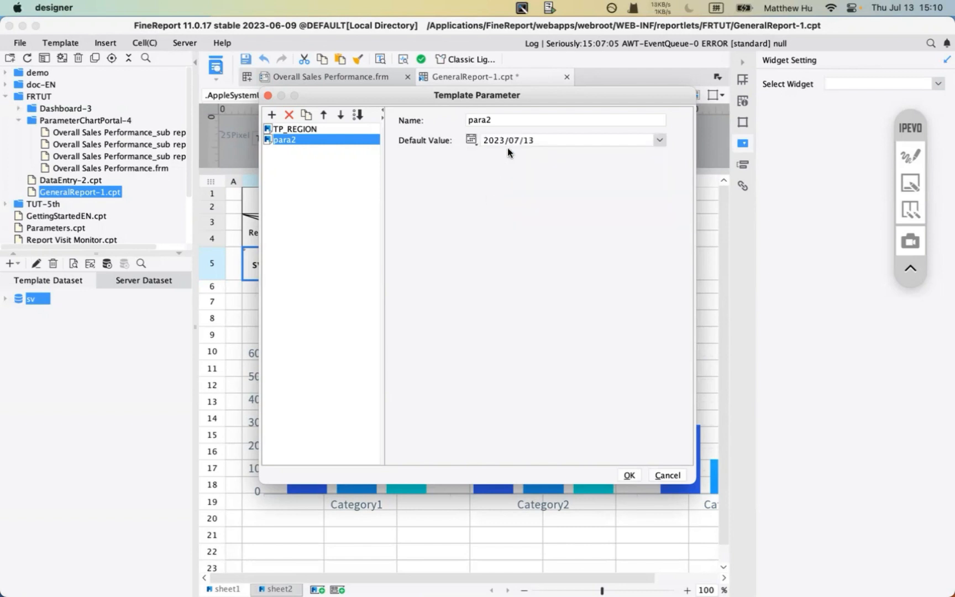
click(507, 141)
click(448, 199)
click(471, 140)
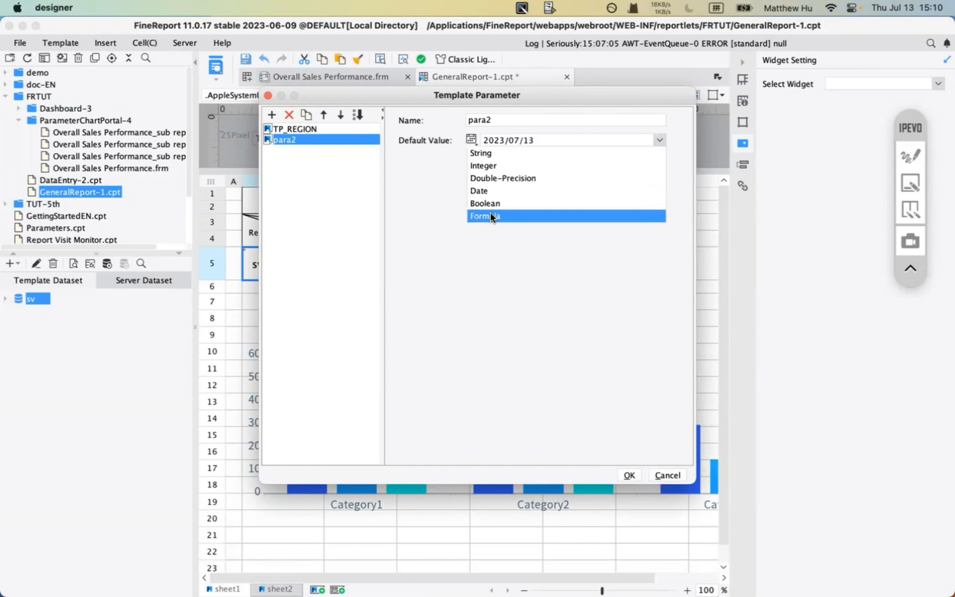
click(437, 233)
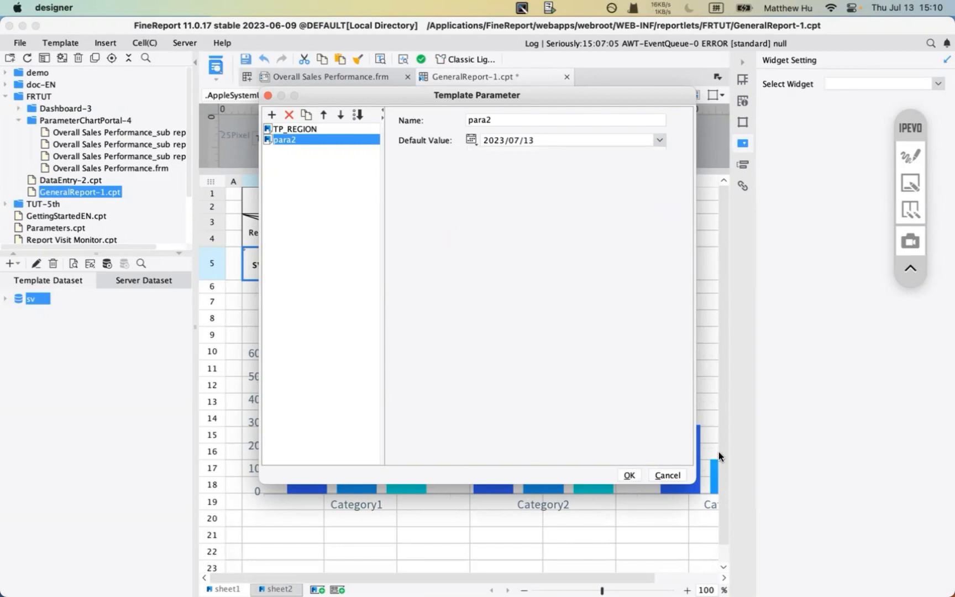
click(669, 474)
click(174, 42)
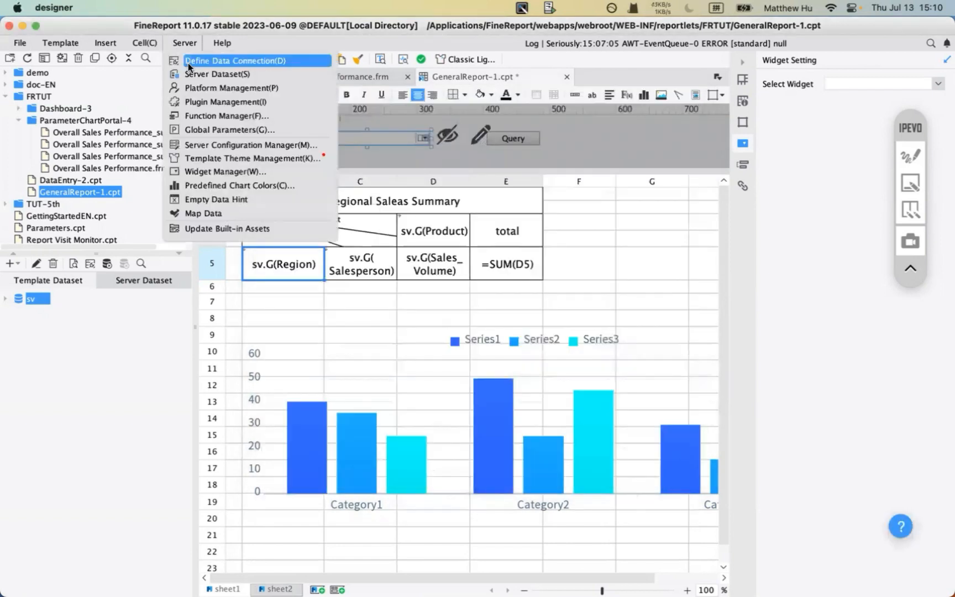
- Review the GlobalParameter, key and para2 global parameters unchanged, then switch to PowerPoint
click(222, 130)
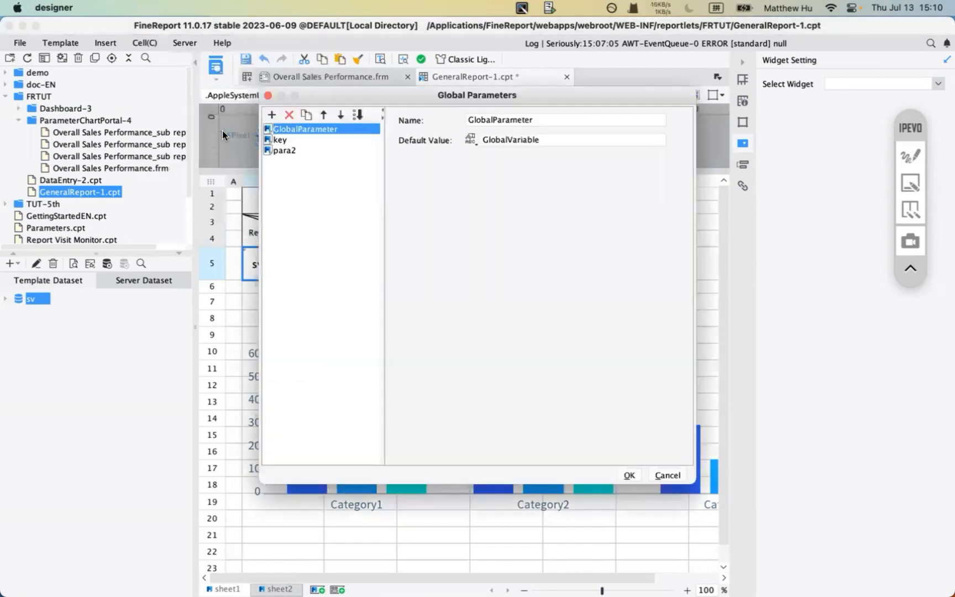
click(493, 143)
click(664, 479)
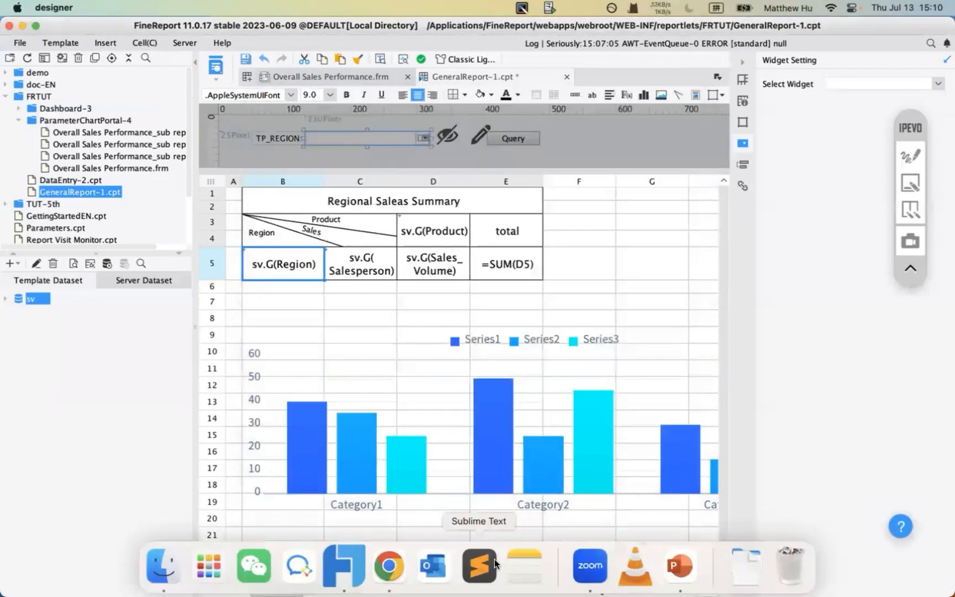
click(666, 577)
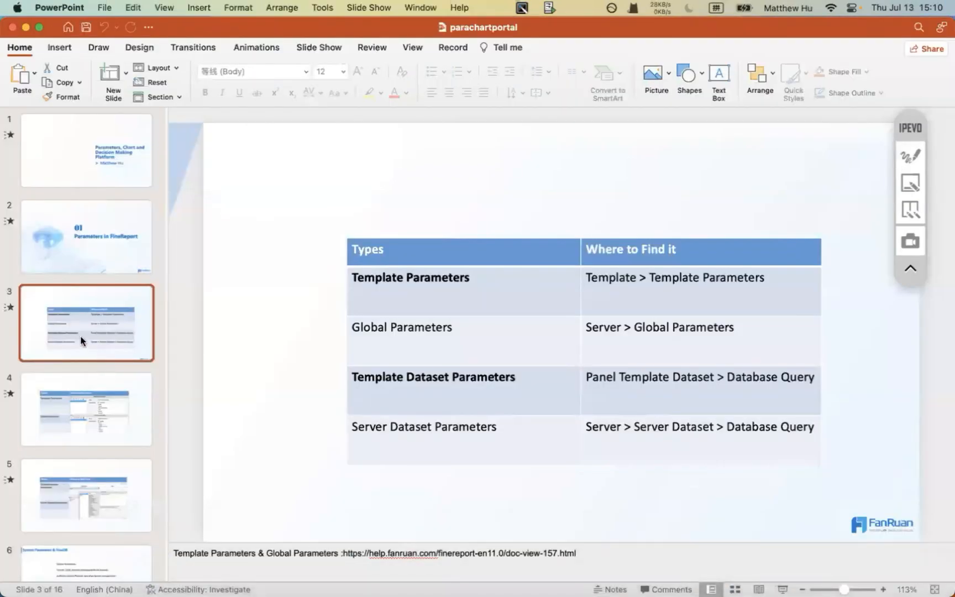
- Advance the deck to slide 5 on template and server dataset parameters
key(Down)
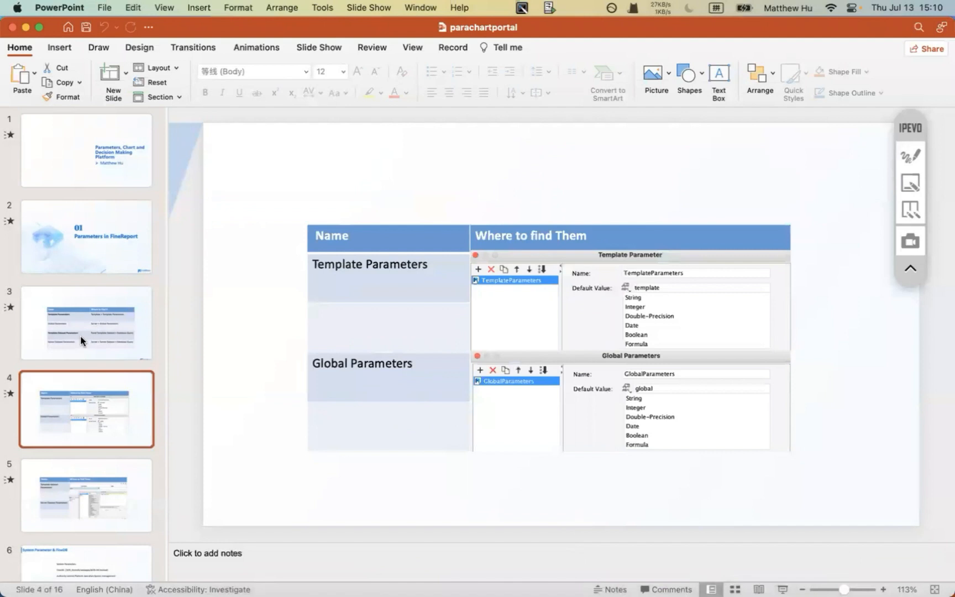
key(Down)
key(Up)
key(Down)
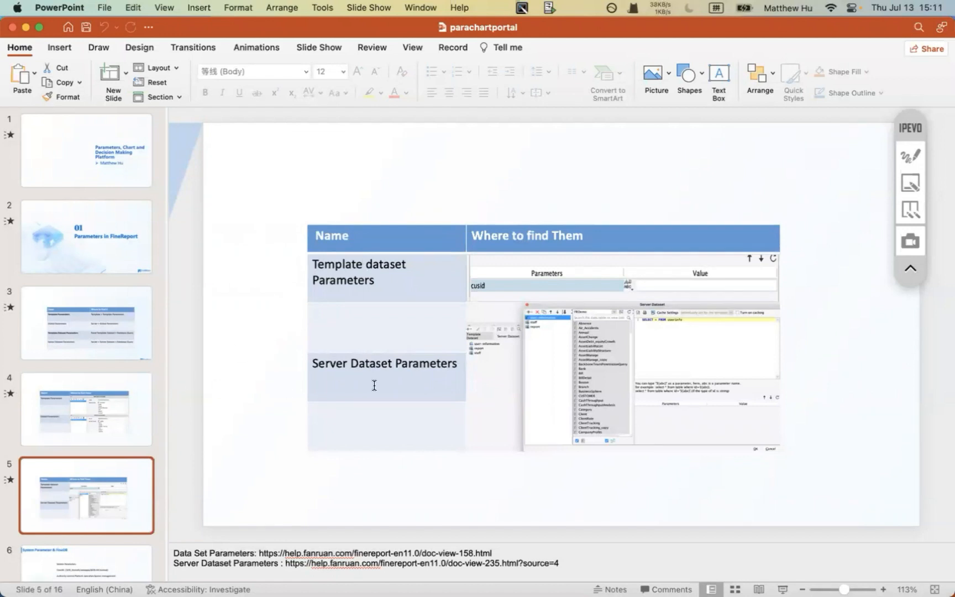
double_click(375, 280)
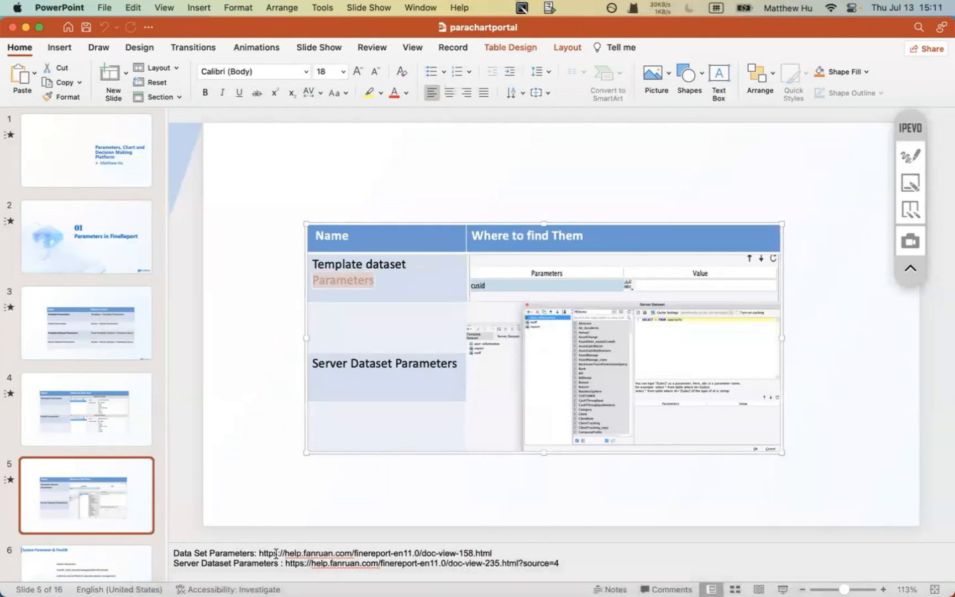
- Select the Data Set Parameters help link in the notes, then return to the designer
click(241, 553)
click(393, 553)
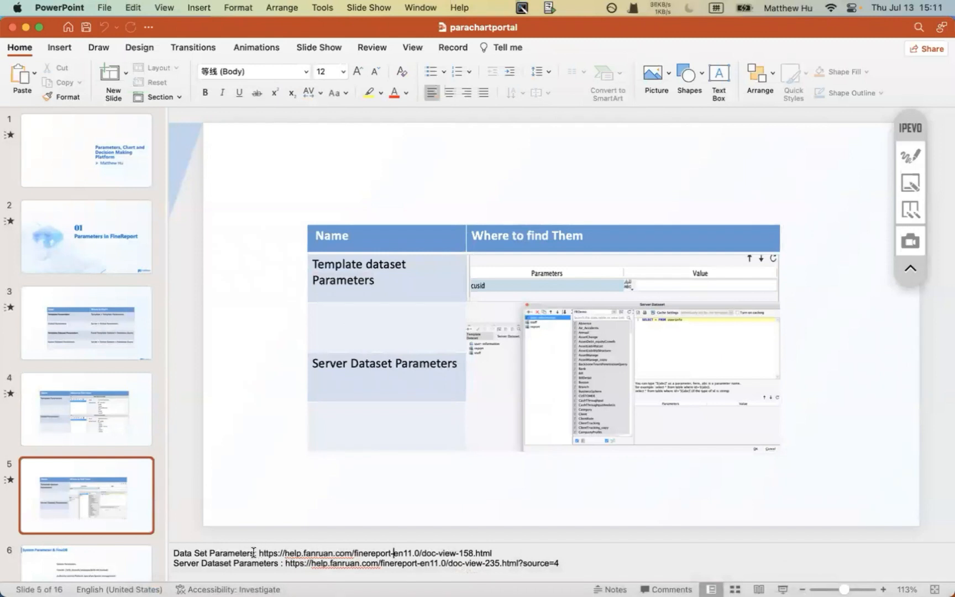
mouse_move(253, 553)
mouse_down()
mouse_move(503, 553)
mouse_move(262, 553)
mouse_up()
click(508, 555)
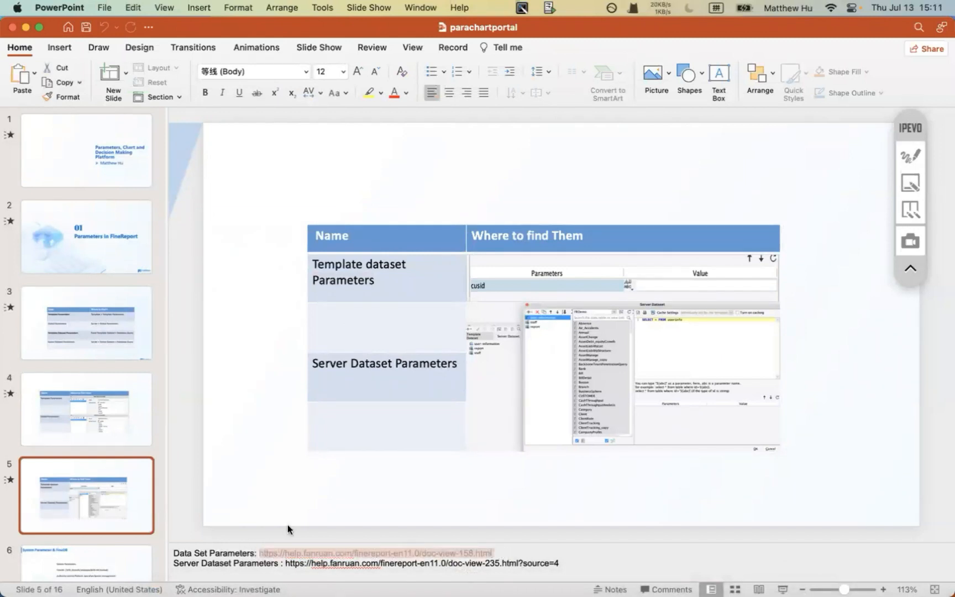
click(351, 568)
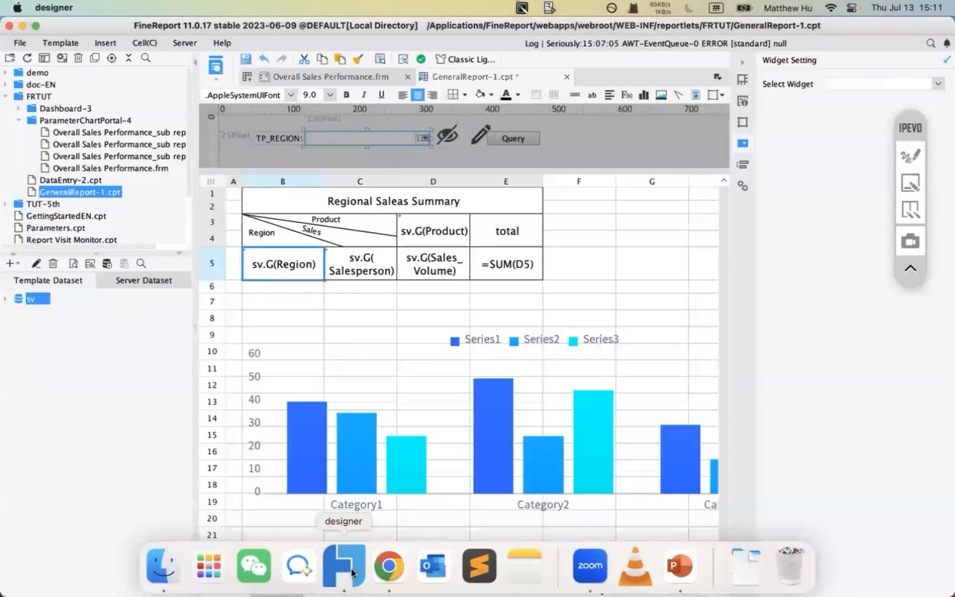
- Open the sv dataset query and frame its TP_REGION value North China
click(36, 263)
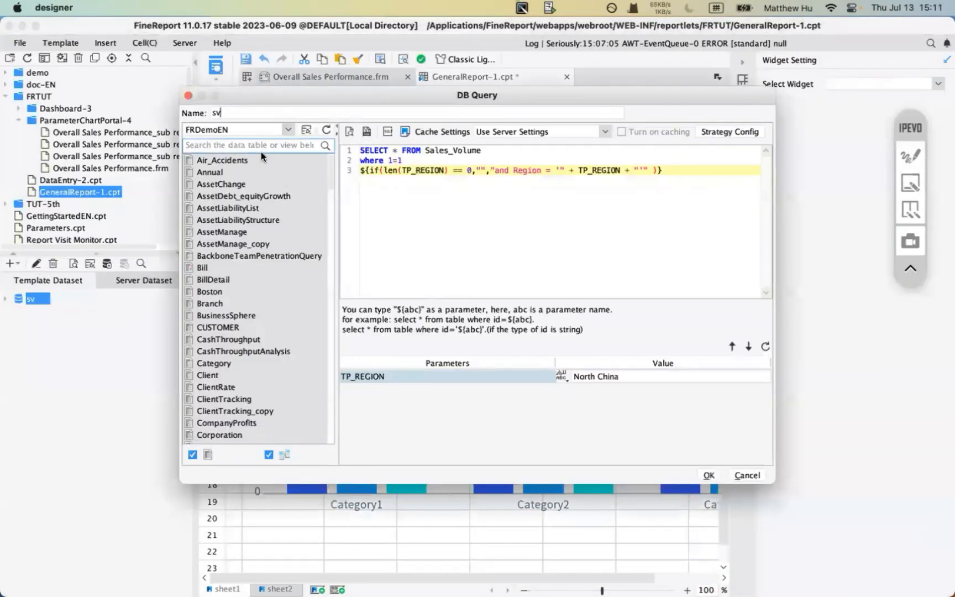
click(908, 186)
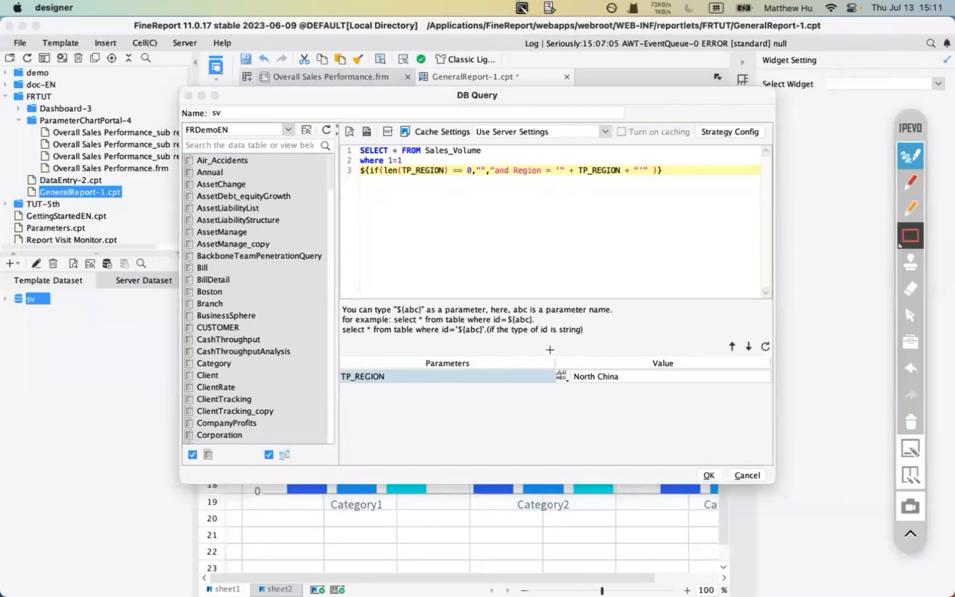
drag(550, 349, 740, 393)
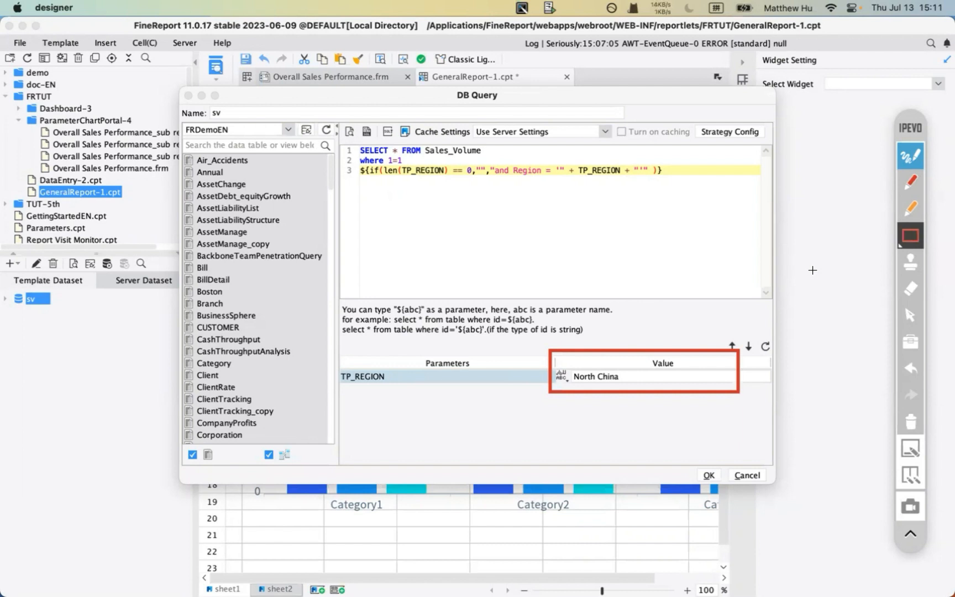
click(911, 157)
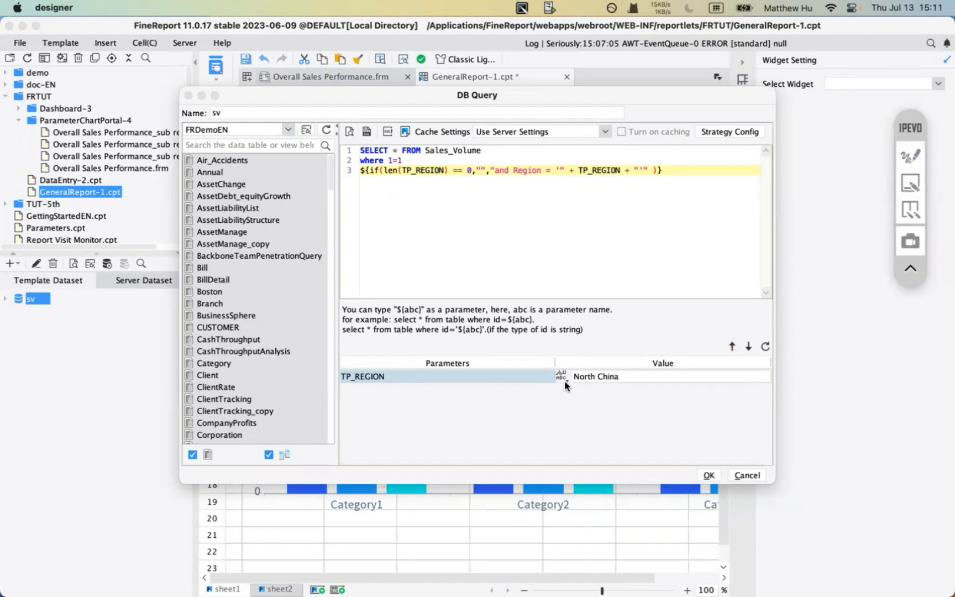
- Preview sv with TP_REGION North China, returning 40 rows, then close the preview
click(350, 130)
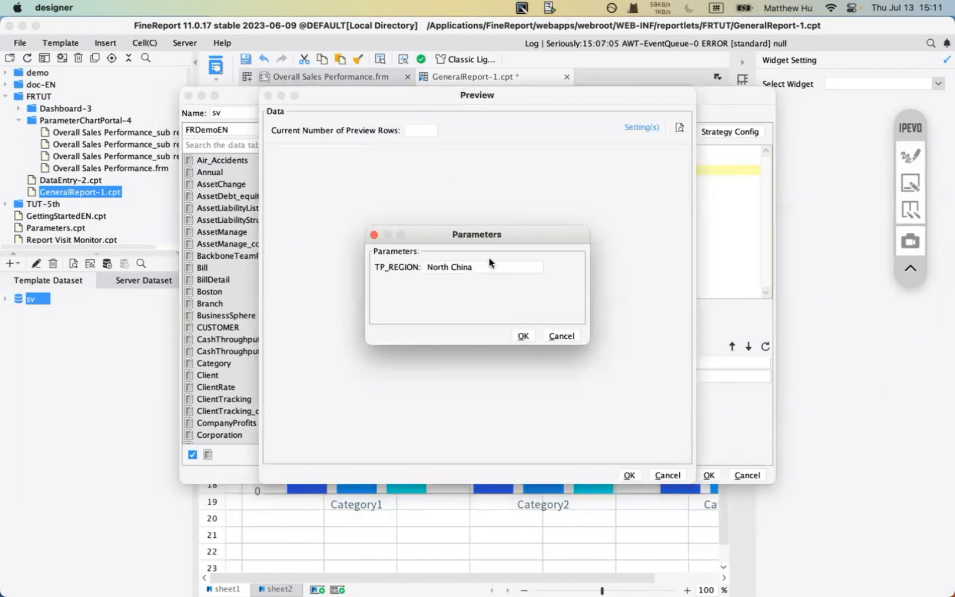
click(910, 156)
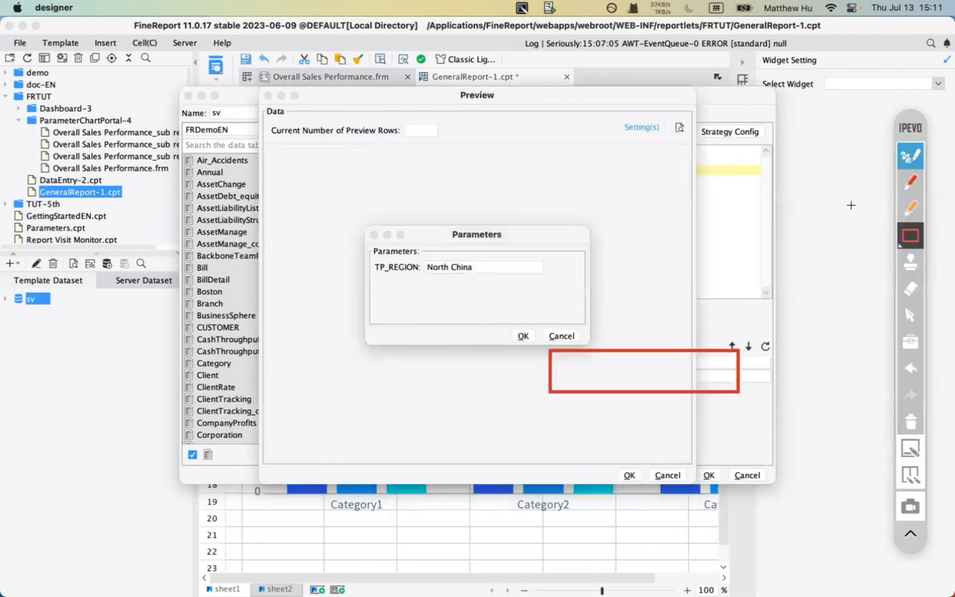
click(909, 184)
drag(390, 277, 480, 277)
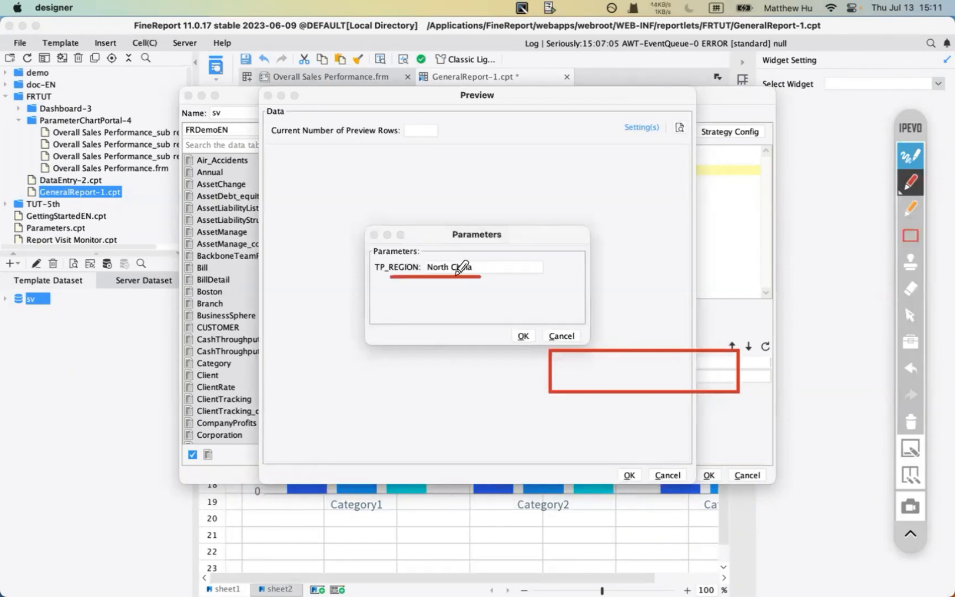
mouse_move(694, 417)
mouse_down()
mouse_move(690, 391)
mouse_move(702, 391)
mouse_up()
click(908, 423)
click(910, 156)
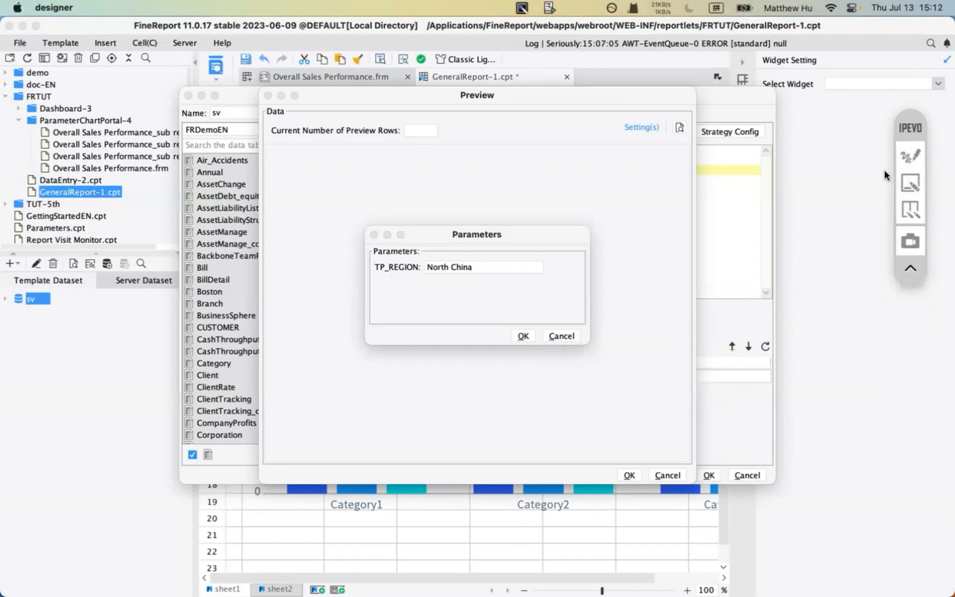
click(520, 338)
drag(351, 91, 228, 104)
click(462, 487)
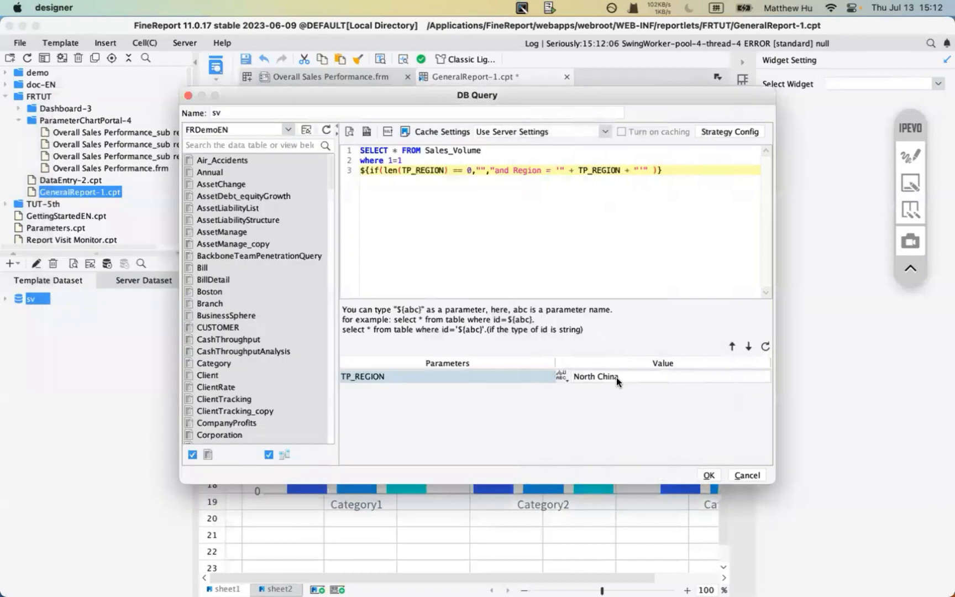
- Clear the TP_REGION default value and preview the sv query with region North China
click(616, 377)
key(BackSpace)
click(350, 131)
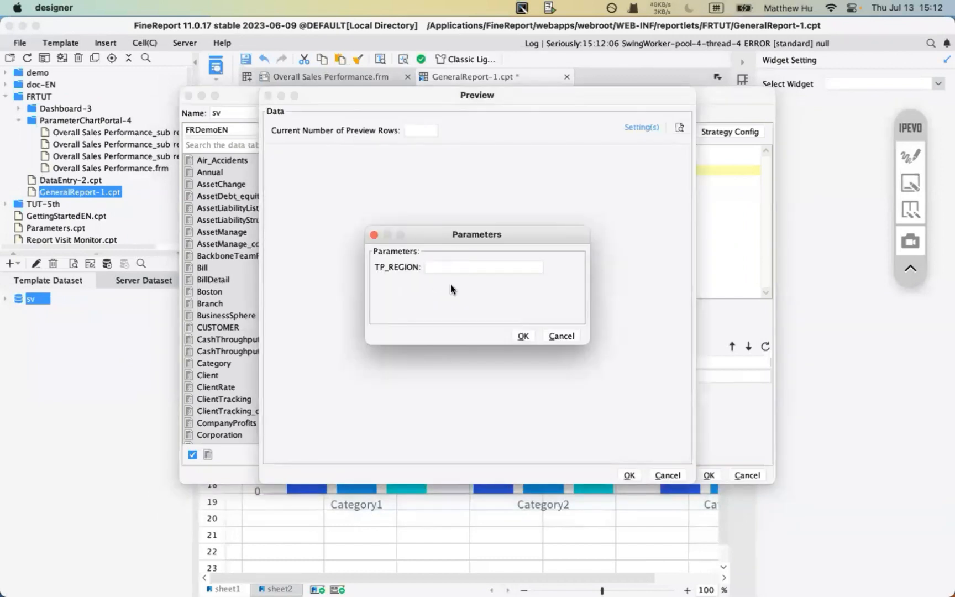
click(455, 266)
text(North China)
click(523, 336)
- Underline the TP_REGION value with the on-screen pen, then clear the annotation
click(668, 475)
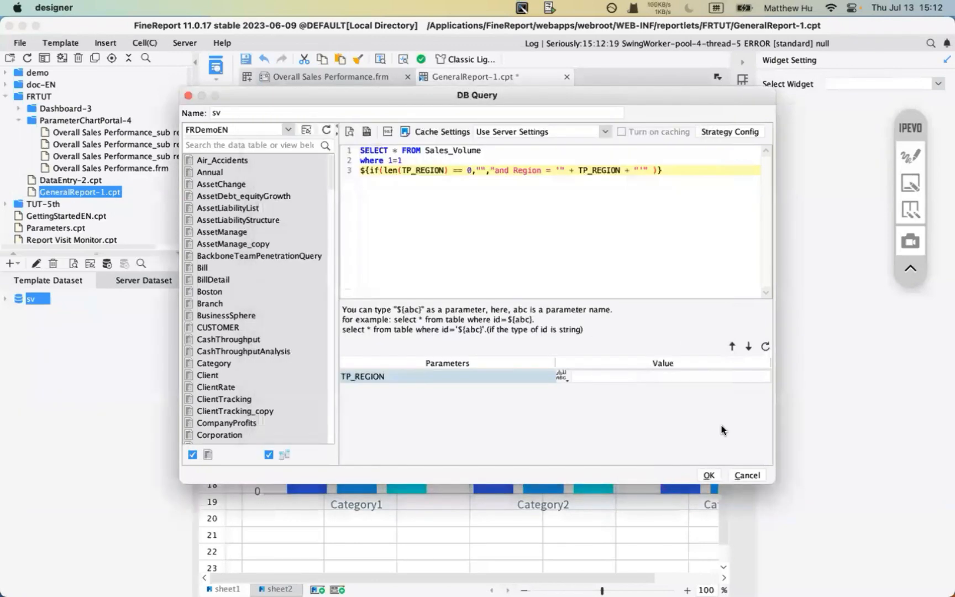
click(911, 156)
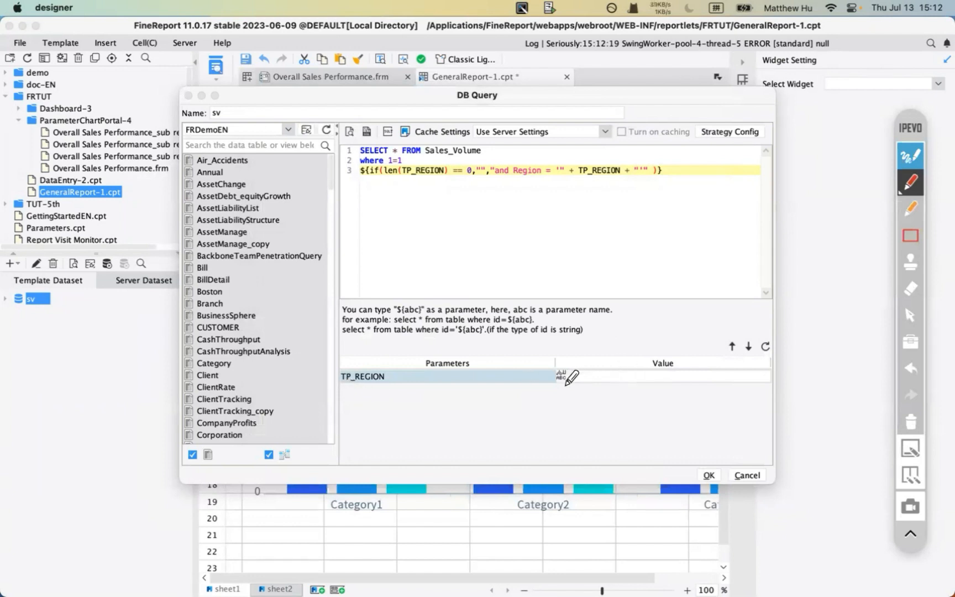
drag(564, 386, 619, 385)
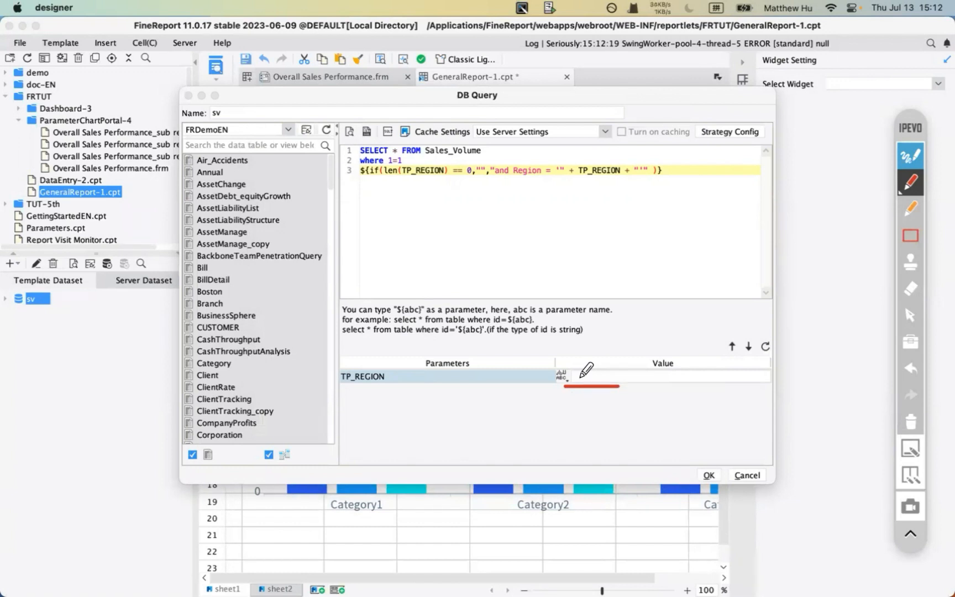
click(918, 156)
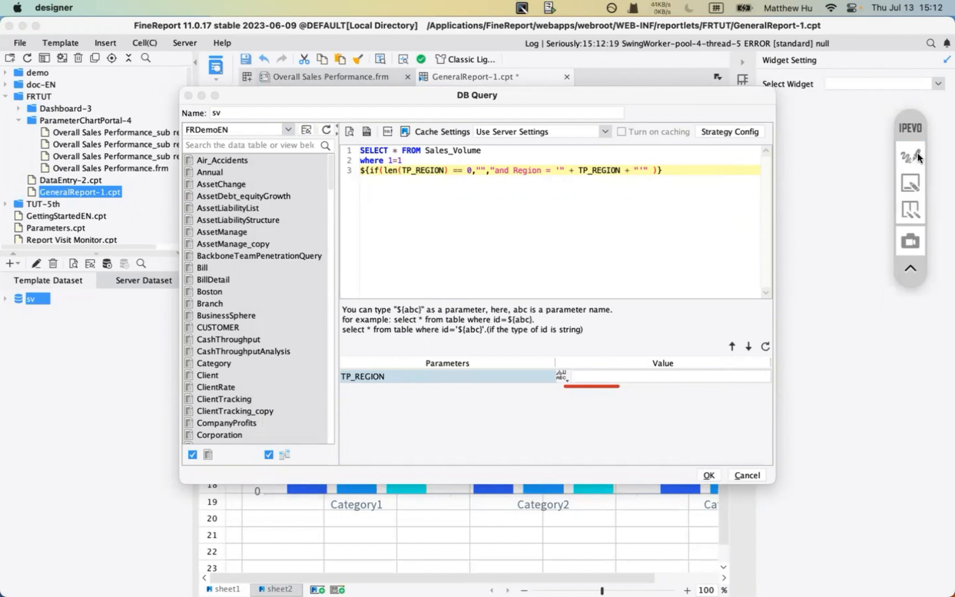
click(916, 153)
click(910, 419)
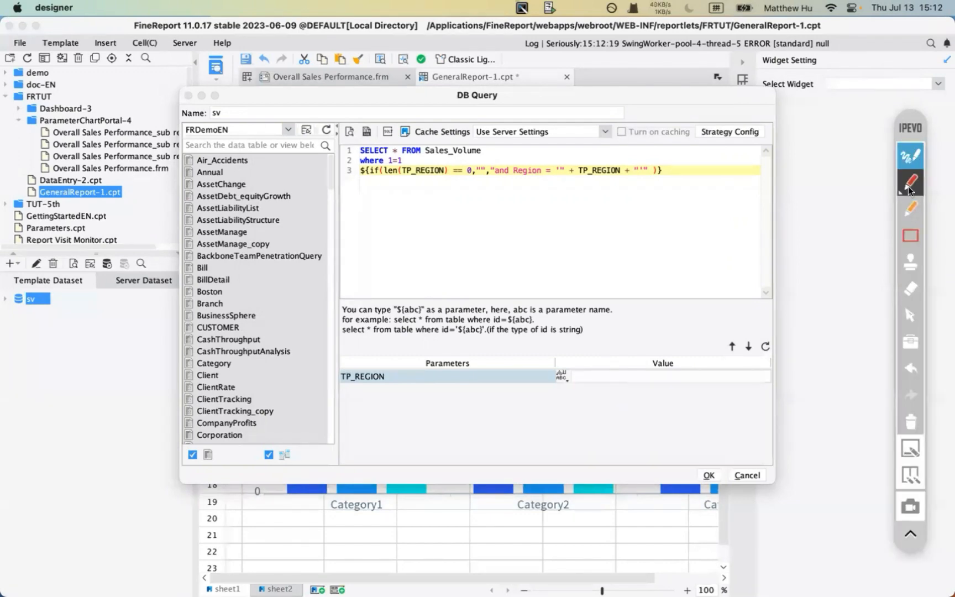
click(910, 156)
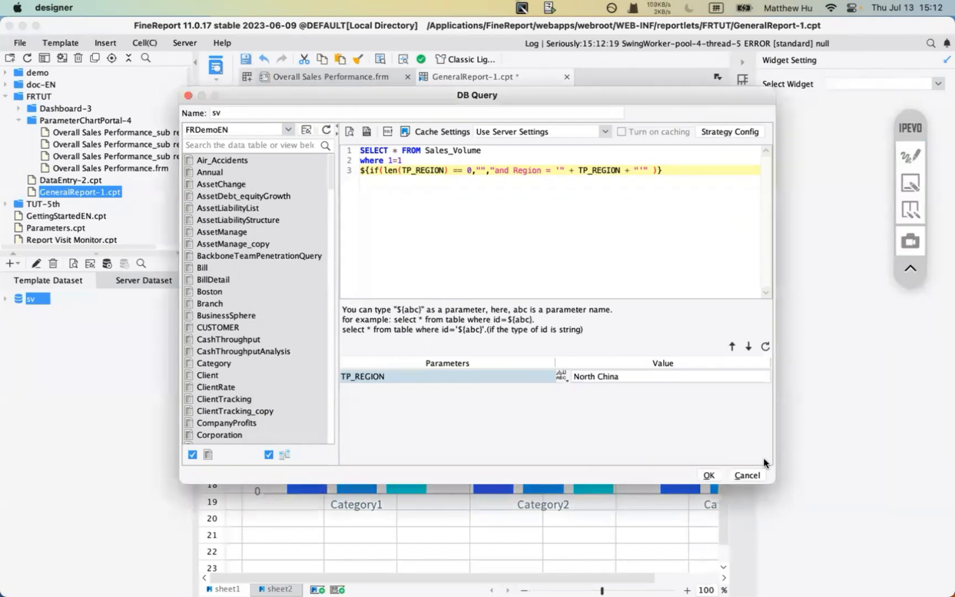
- Confirm the sv query, select the user-information server dataset, and bring PowerPoint forward
click(708, 475)
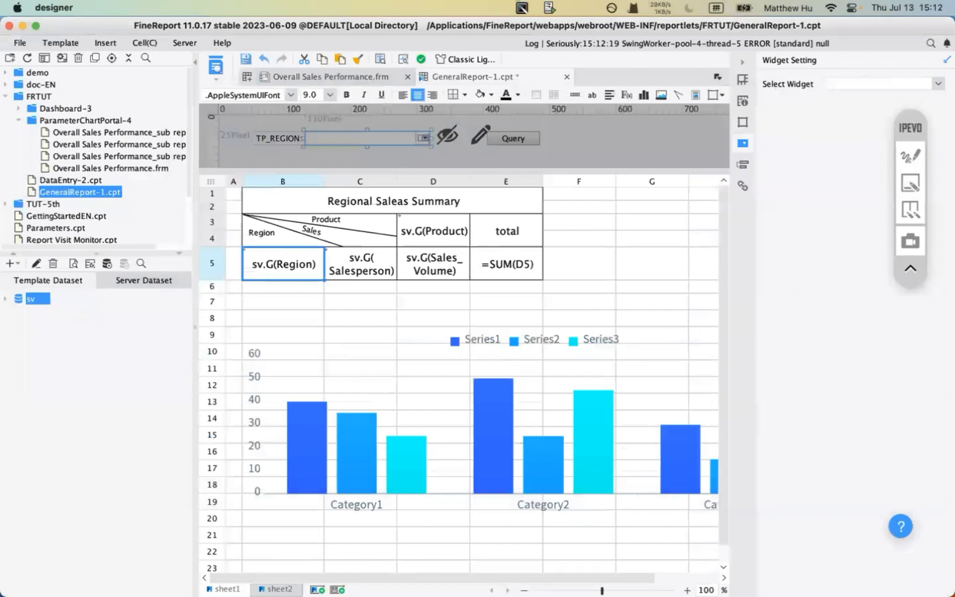
click(128, 280)
click(49, 298)
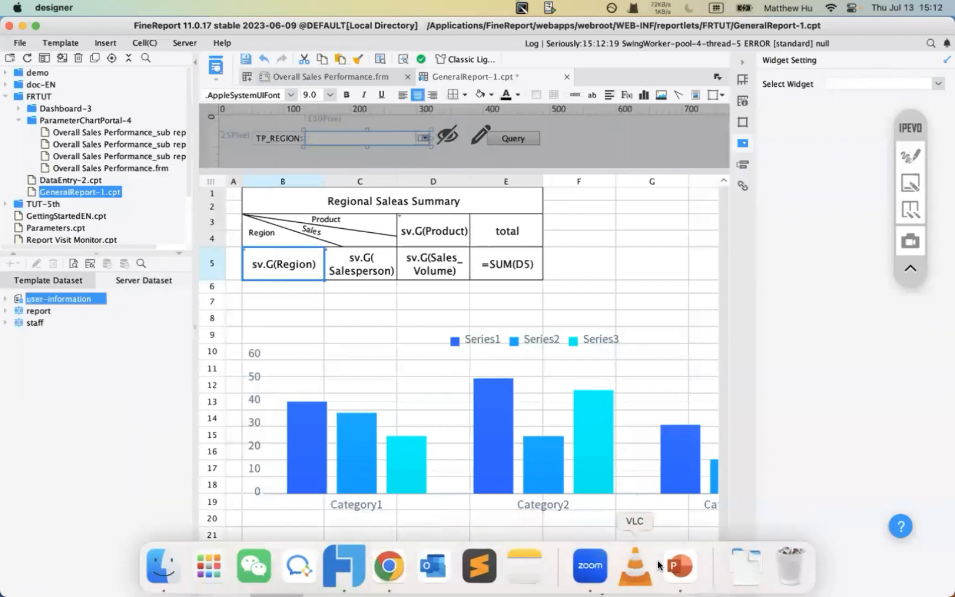
click(678, 567)
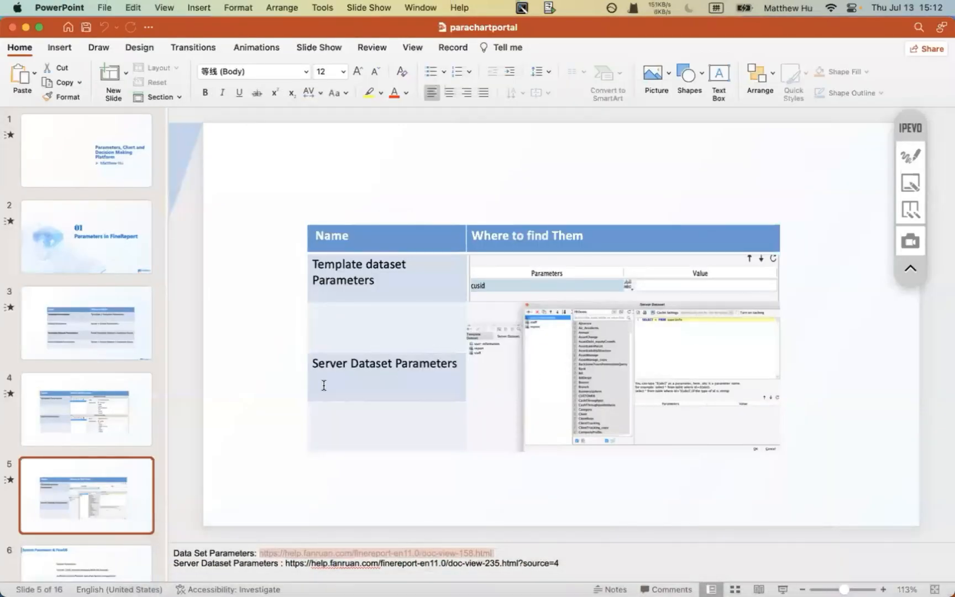
- Review slides 3, 4 and 5 on dataset parameters, then return to FineReport Designer
click(86, 334)
drag(587, 426, 732, 432)
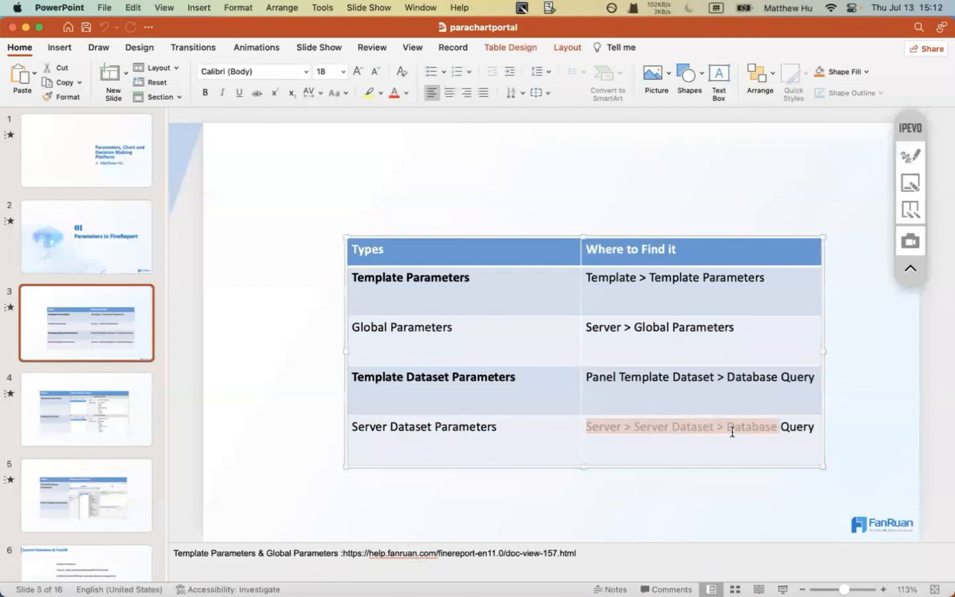
click(93, 418)
click(75, 507)
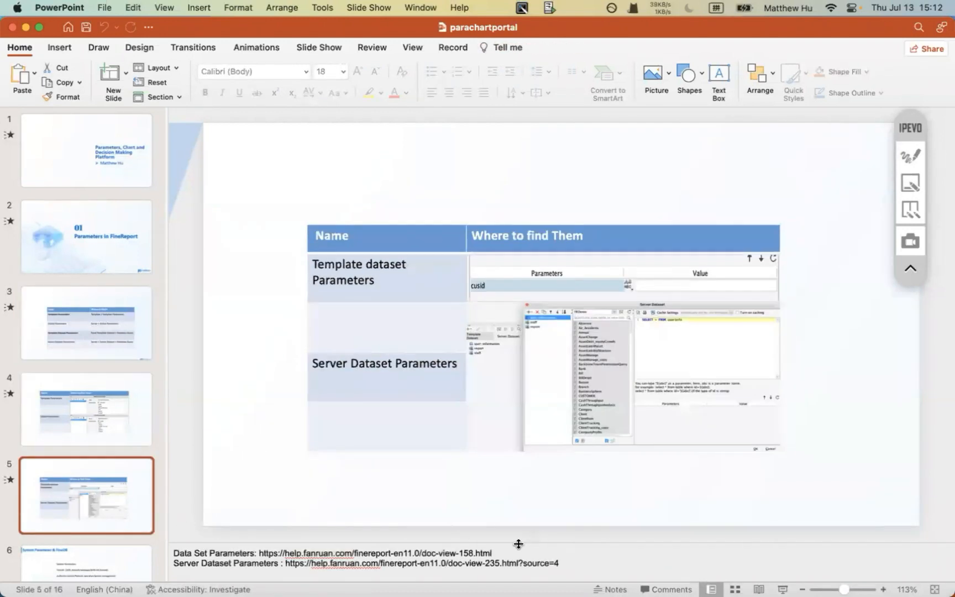
click(575, 565)
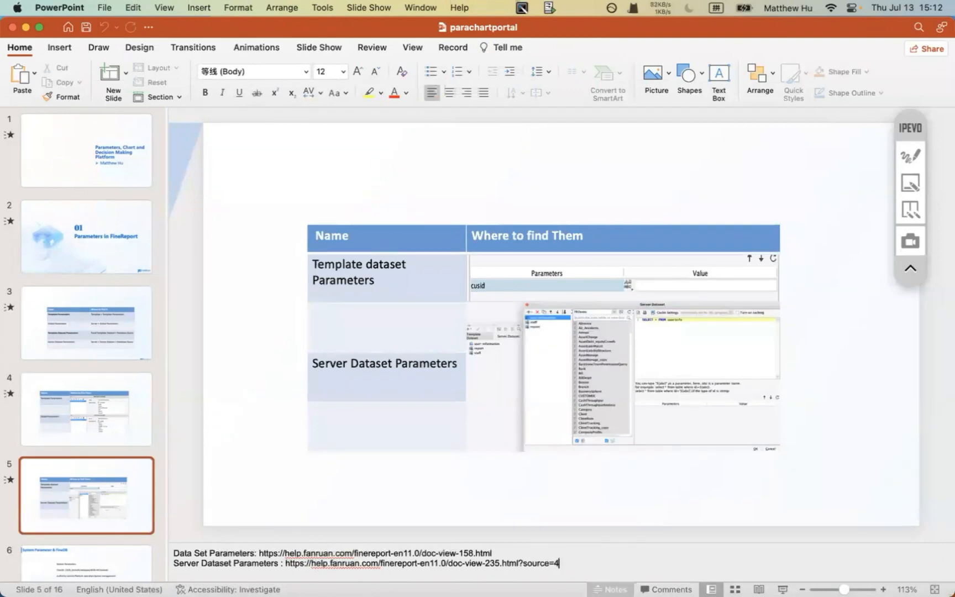
mouse_move(570, 567)
click(342, 565)
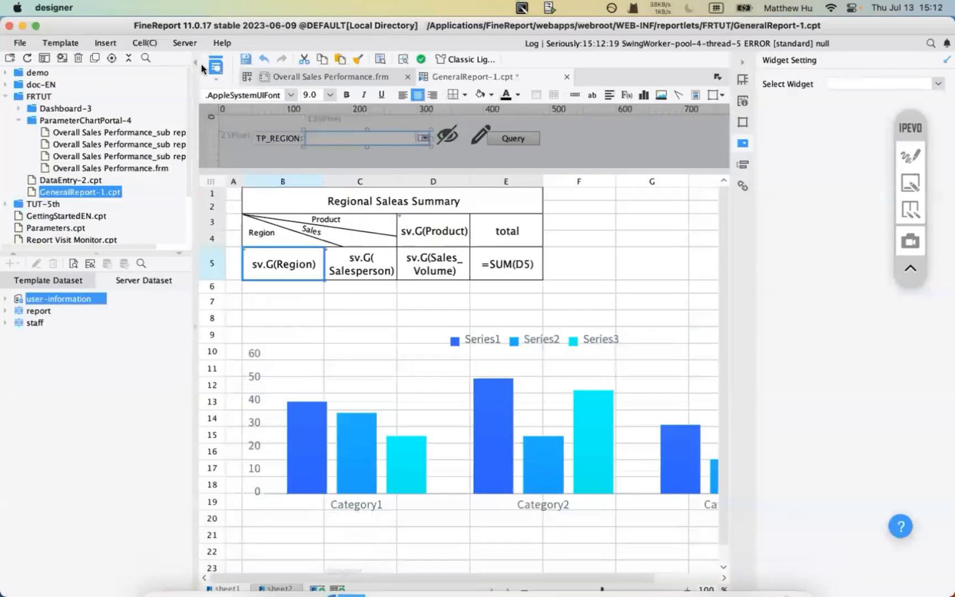
- Open the Server Dataset manager from the Server menu to view user-information's SELECT * FROM userinfo query
click(185, 45)
click(215, 76)
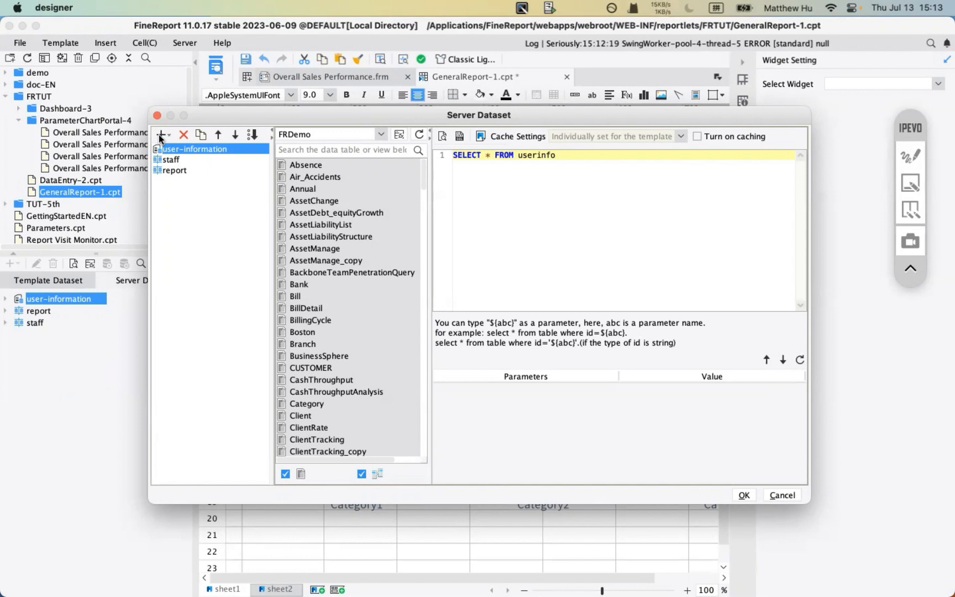
- Add a trial embedded dataset with columns ColName1 and ColName2 and two data rows
click(159, 135)
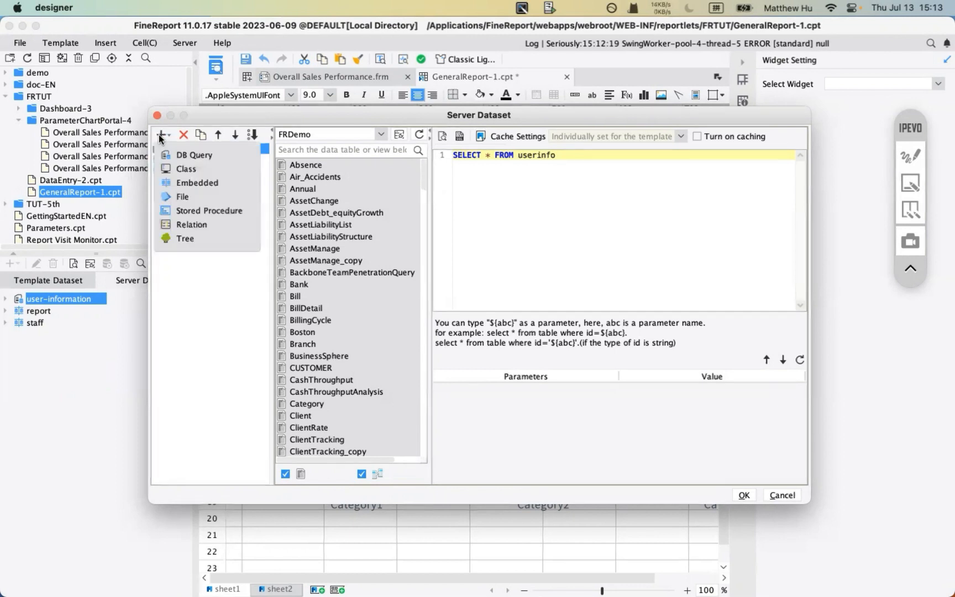
click(208, 185)
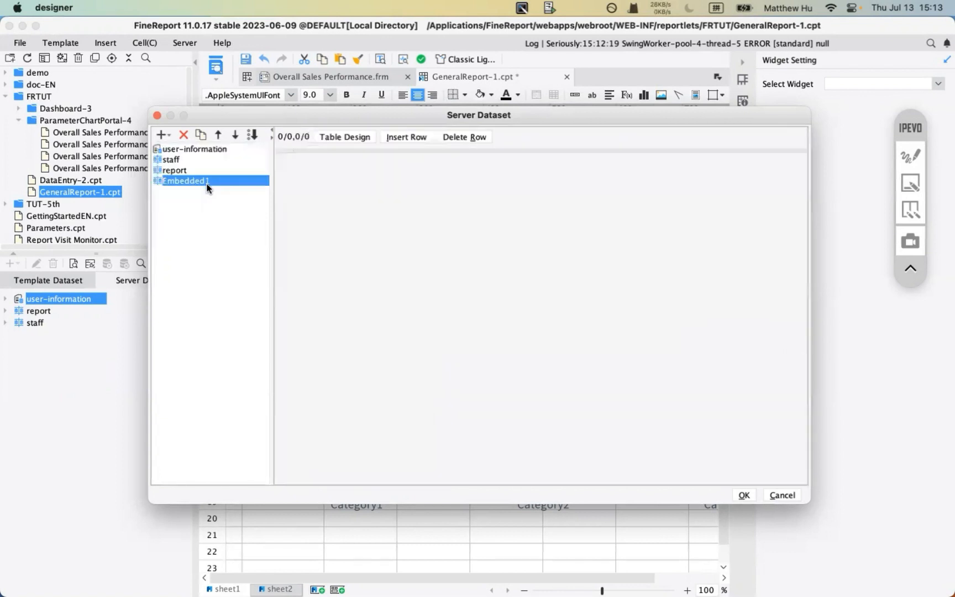
click(351, 138)
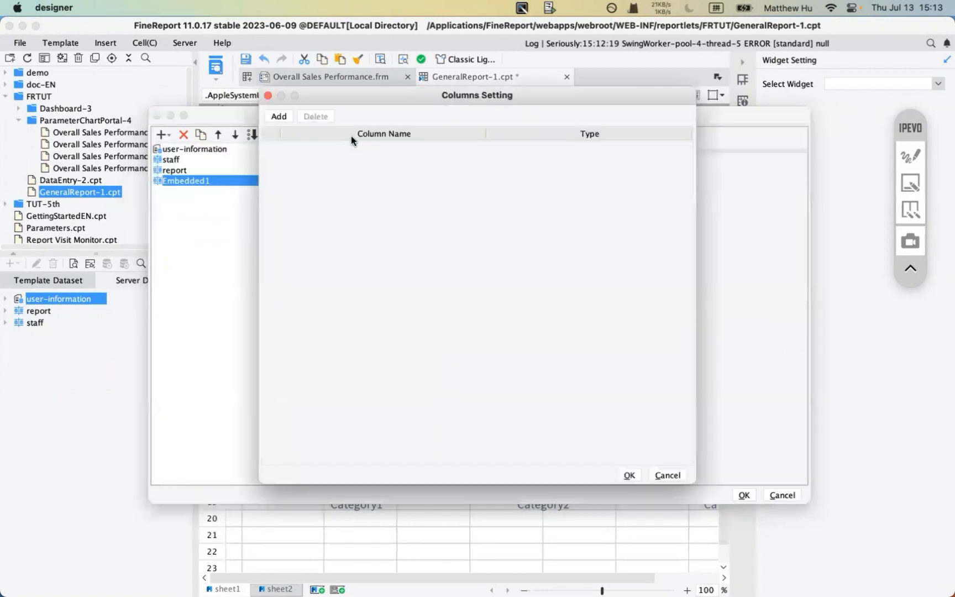
click(280, 117)
click(282, 118)
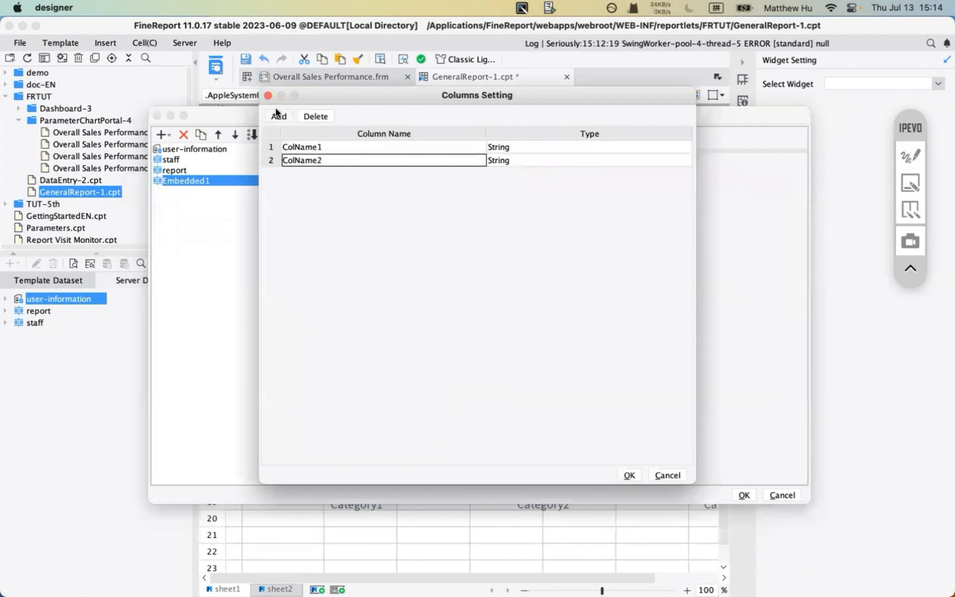
click(629, 475)
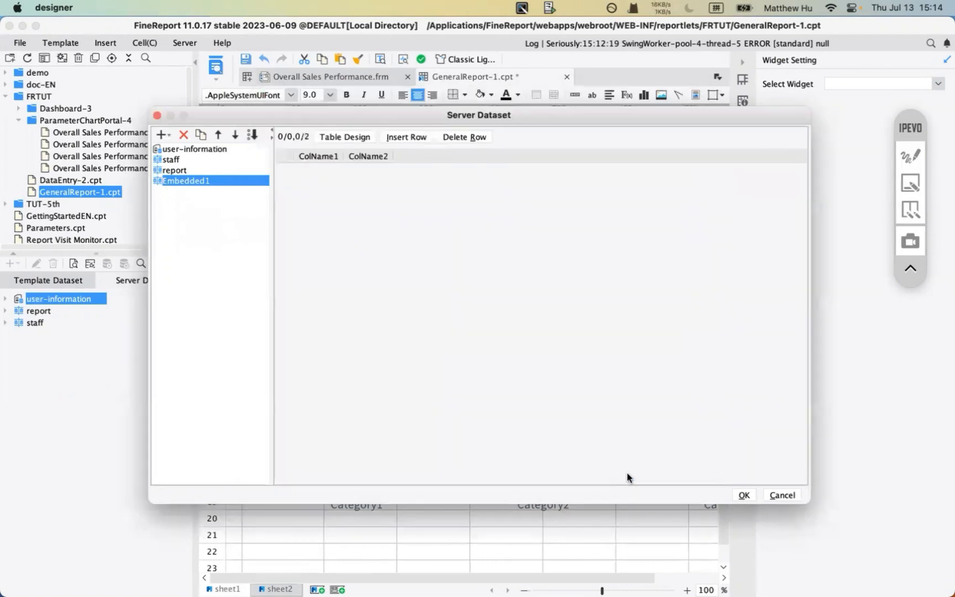
click(407, 138)
click(399, 138)
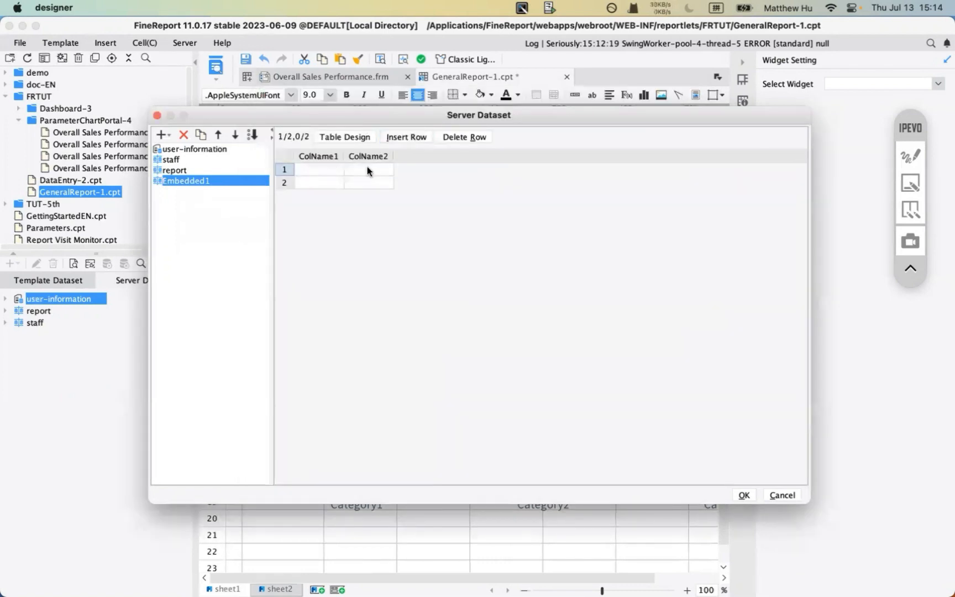
click(318, 169)
click(333, 183)
- Cancel the trial dataset, browse the server datasets' fields, and return to template dataset sv
click(782, 495)
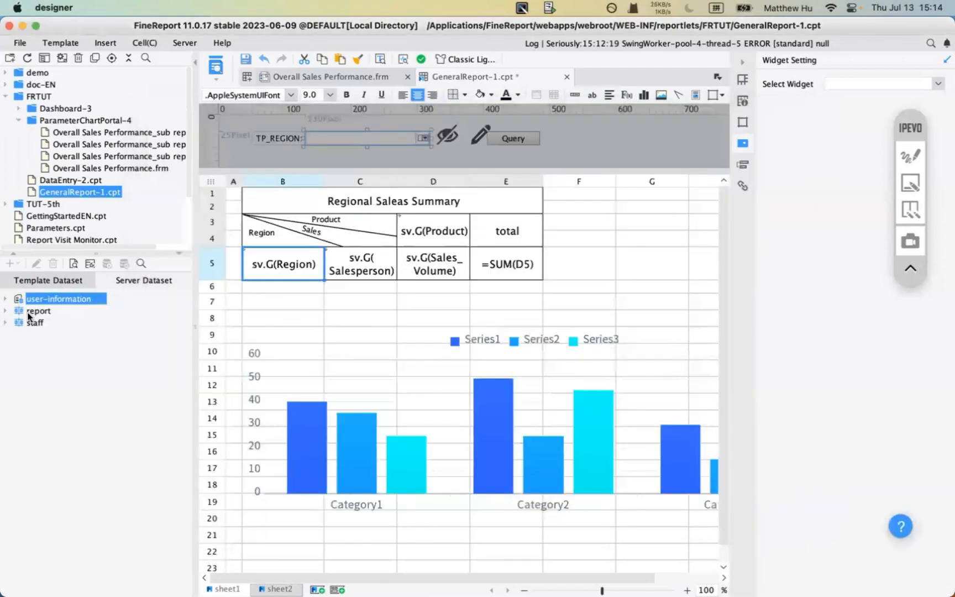
click(5, 311)
click(5, 299)
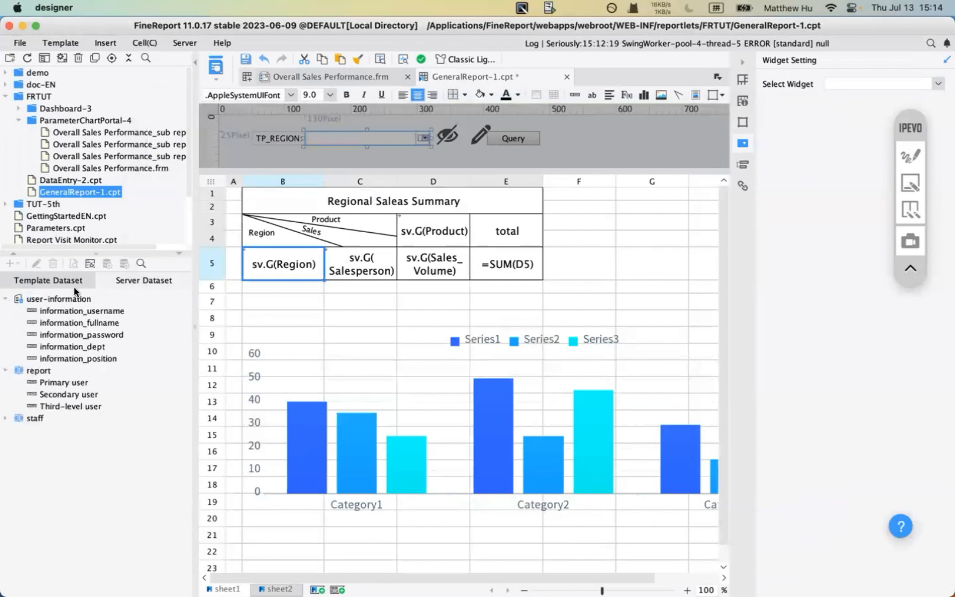
click(45, 281)
mouse_move(578, 550)
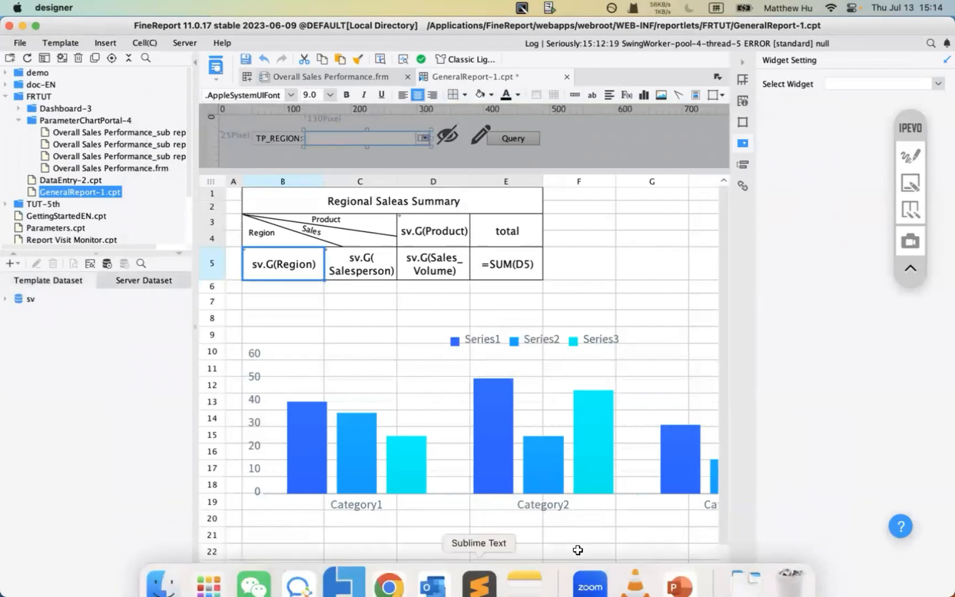
click(679, 584)
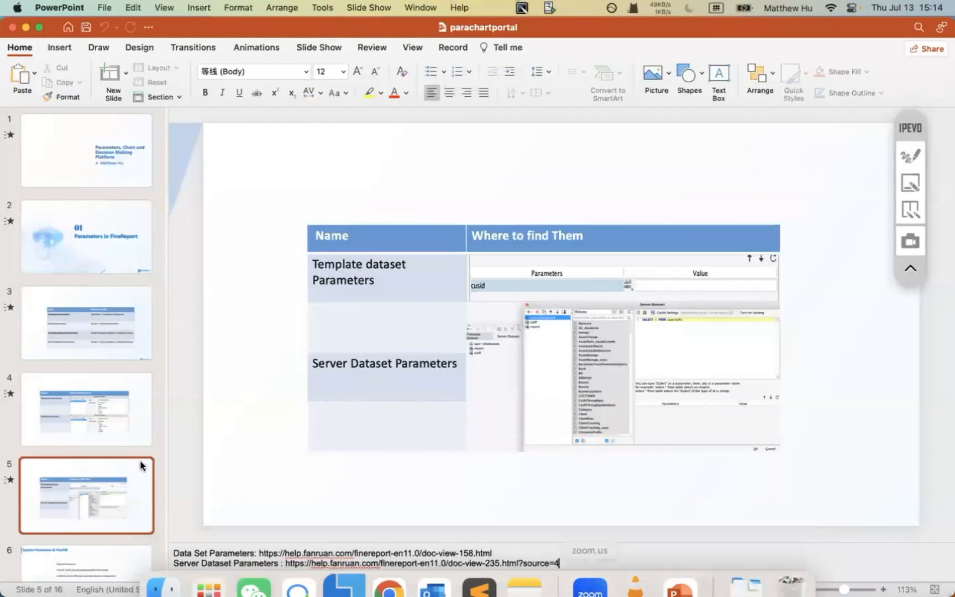
- Show slide 6, System Parameter & FineDB, highlighting its System Parameters line, then return to the designer
scroll(107, 481, down, 3)
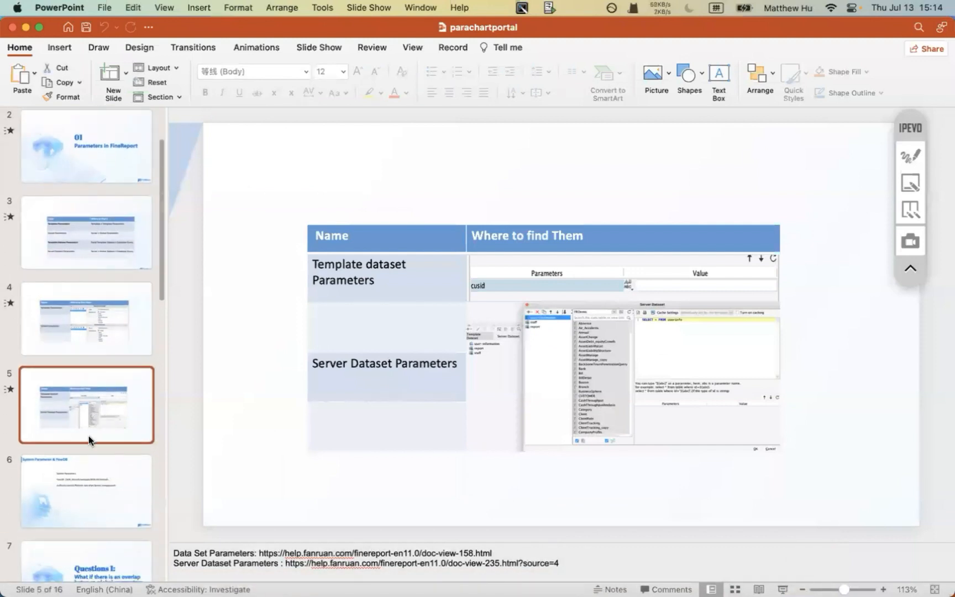
click(78, 487)
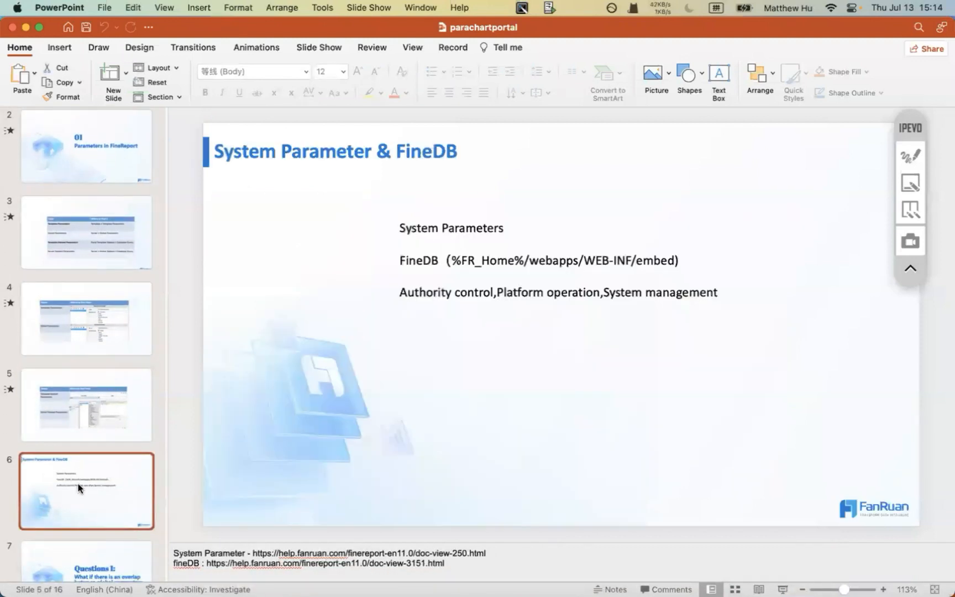
drag(410, 223, 516, 223)
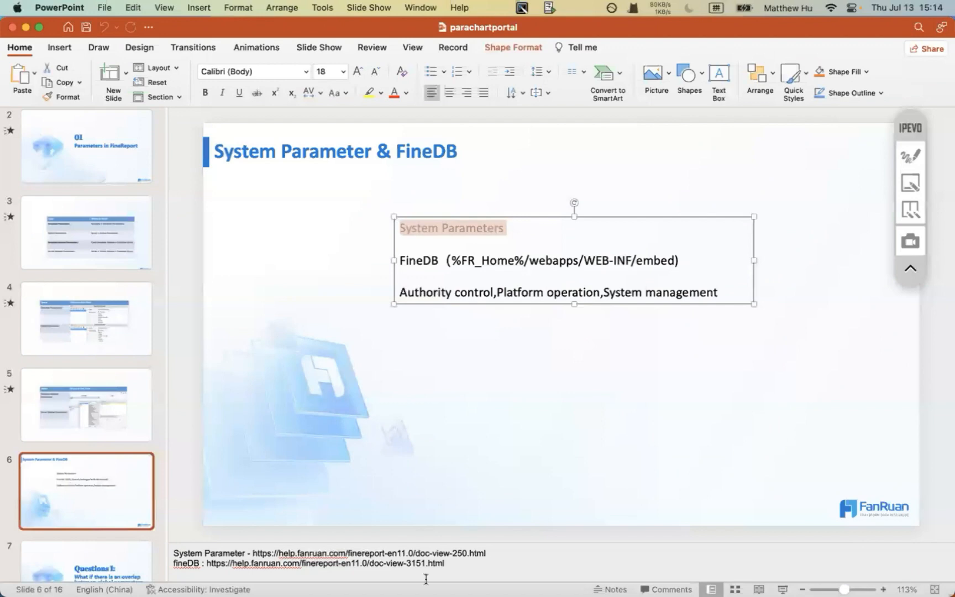
mouse_move(433, 575)
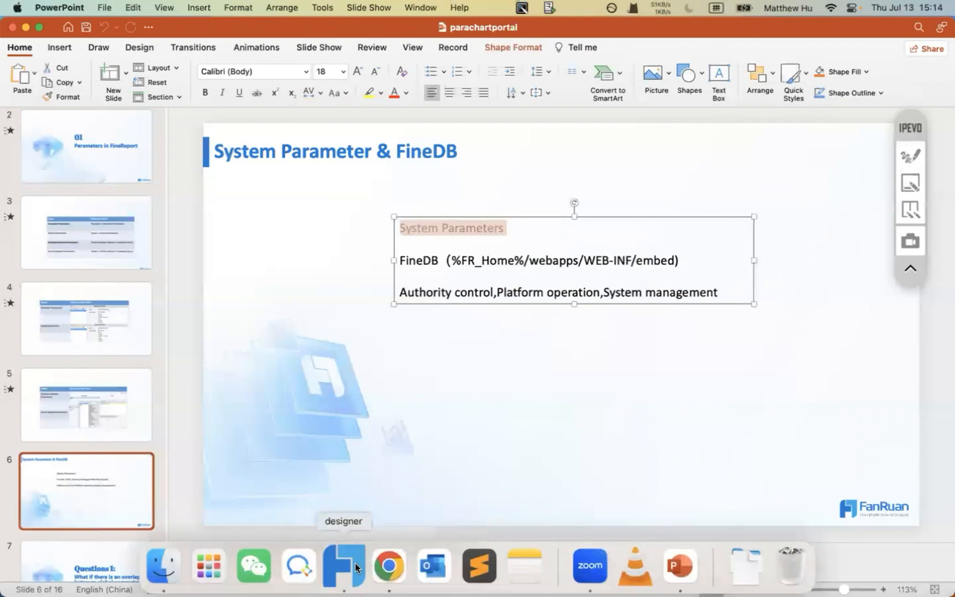
click(355, 563)
click(575, 297)
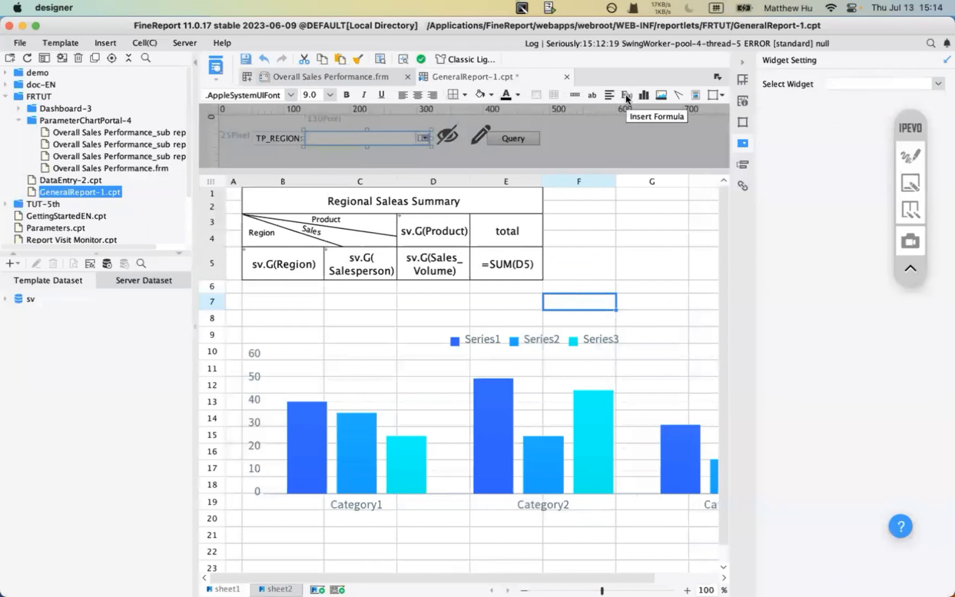
click(910, 156)
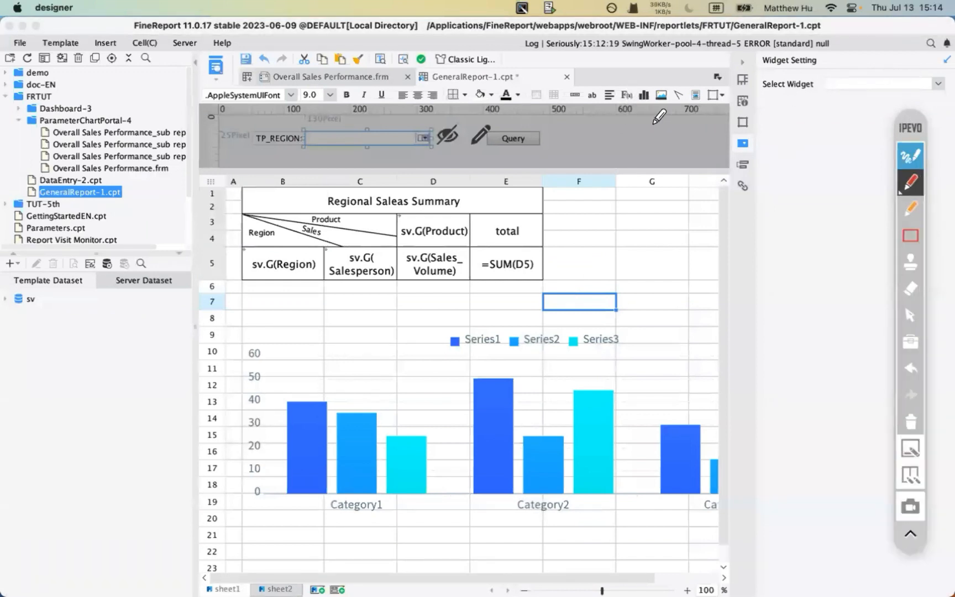
drag(625, 126, 624, 100)
mouse_move(623, 101)
mouse_down()
mouse_move(619, 113)
mouse_move(628, 111)
mouse_up()
click(911, 422)
click(912, 156)
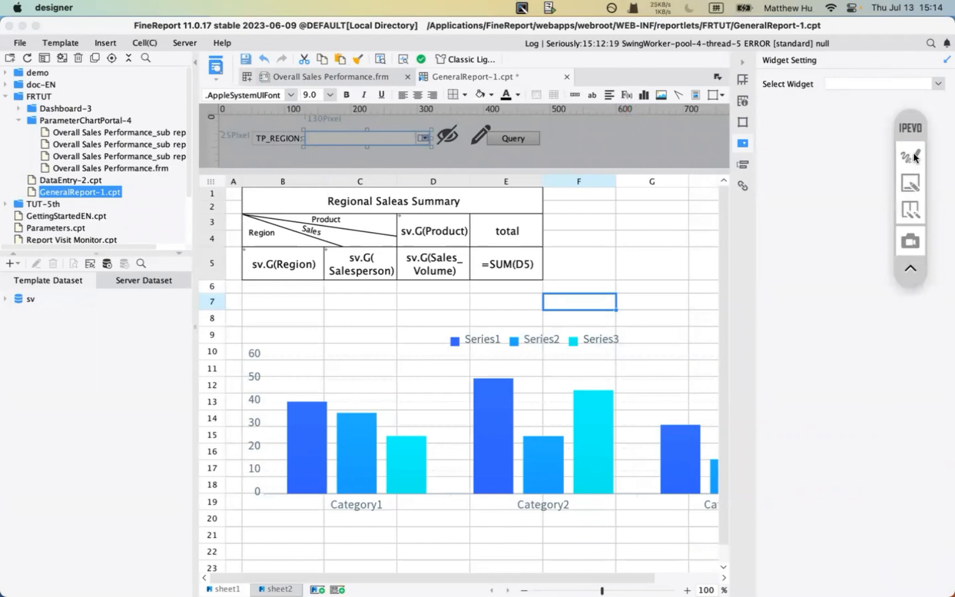
click(626, 95)
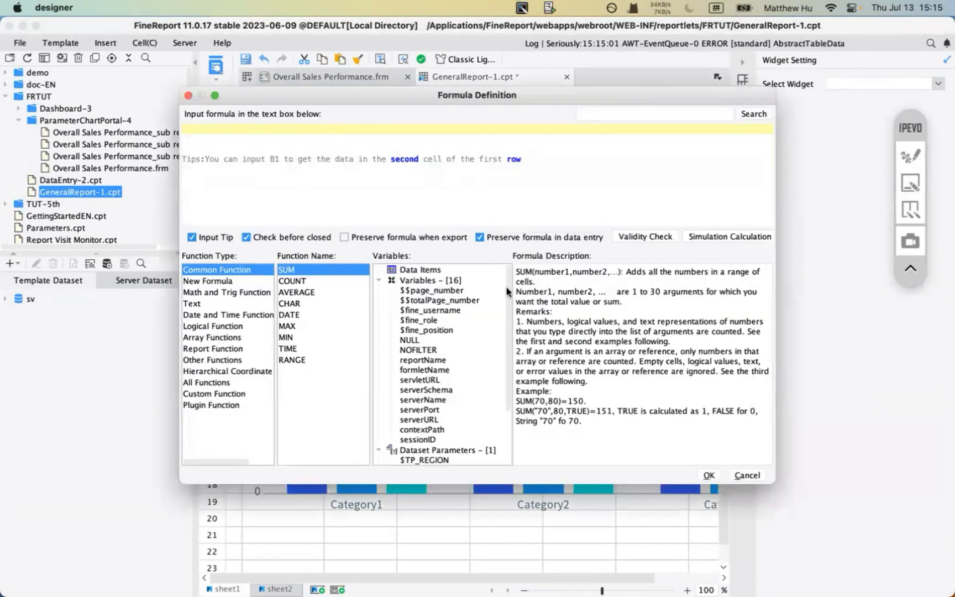
click(910, 155)
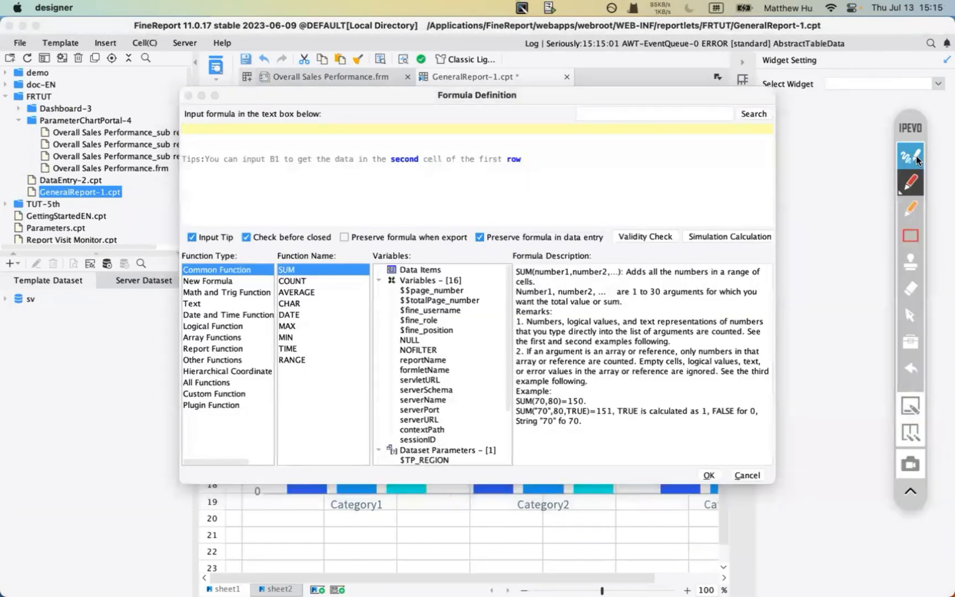
click(911, 235)
mouse_move(377, 274)
mouse_down()
mouse_move(481, 374)
mouse_move(508, 446)
mouse_up()
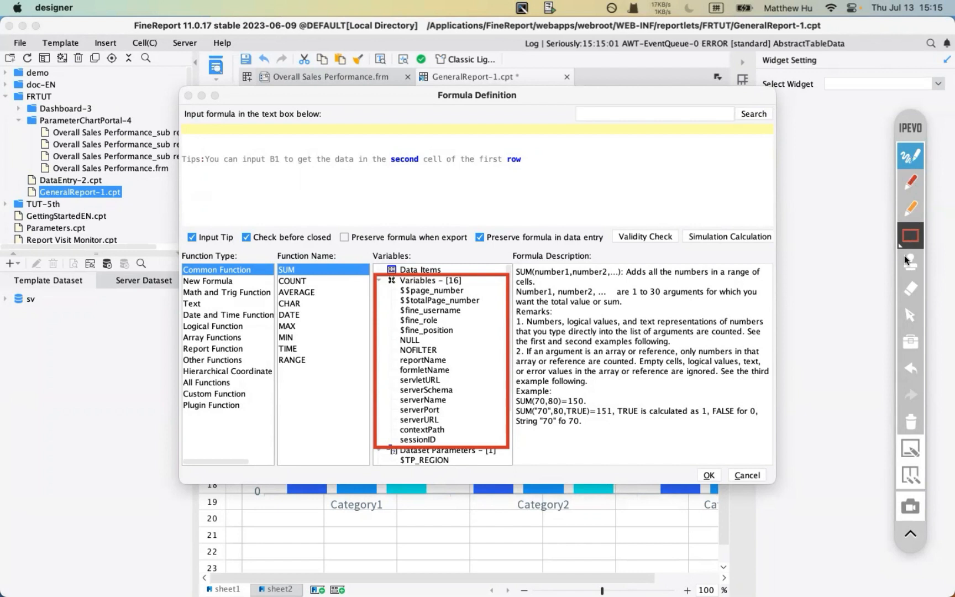
click(911, 422)
click(910, 153)
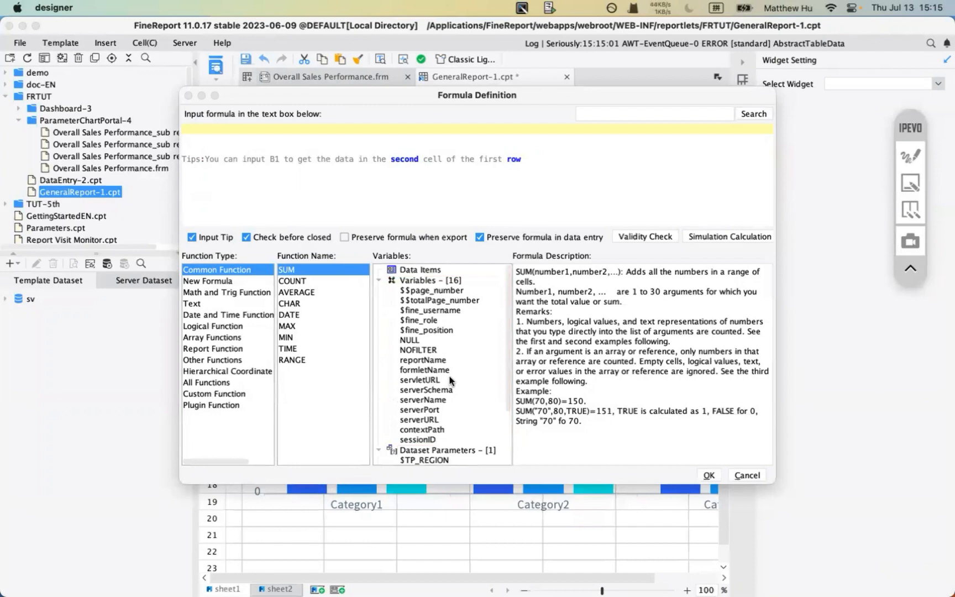
click(748, 476)
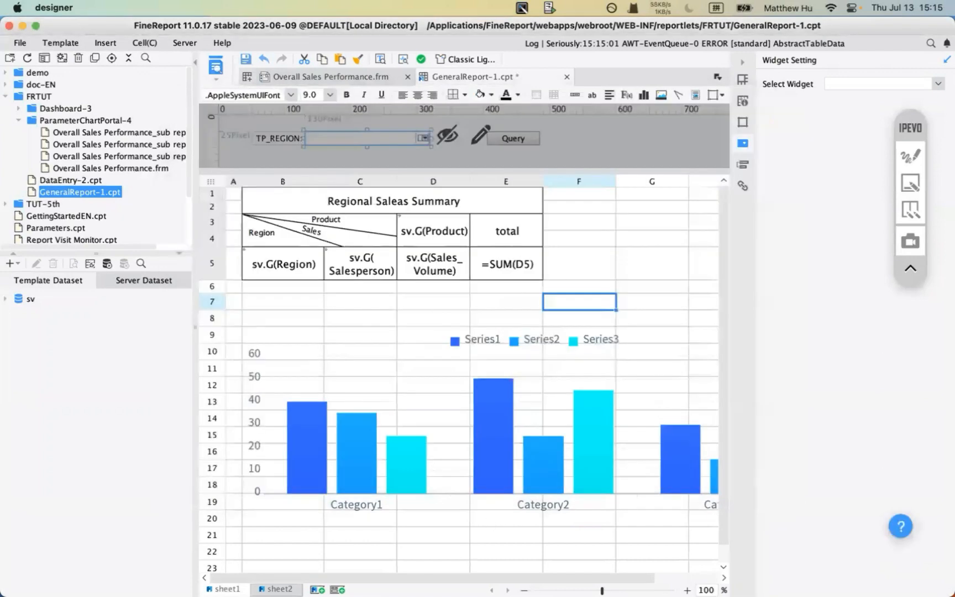
mouse_move(388, 565)
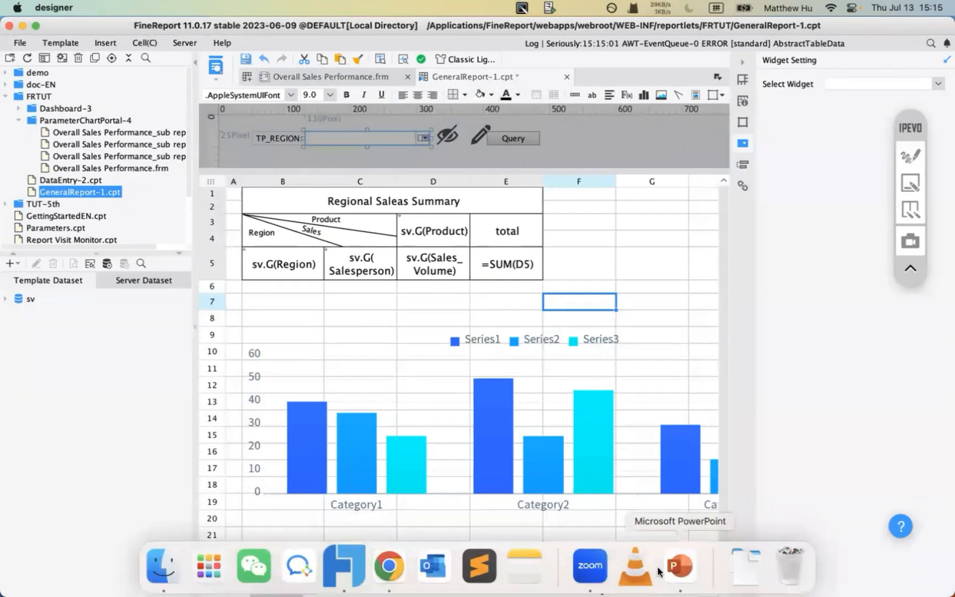
- In PowerPoint, select the FineDB embed folder path on slide 6
click(682, 568)
click(416, 260)
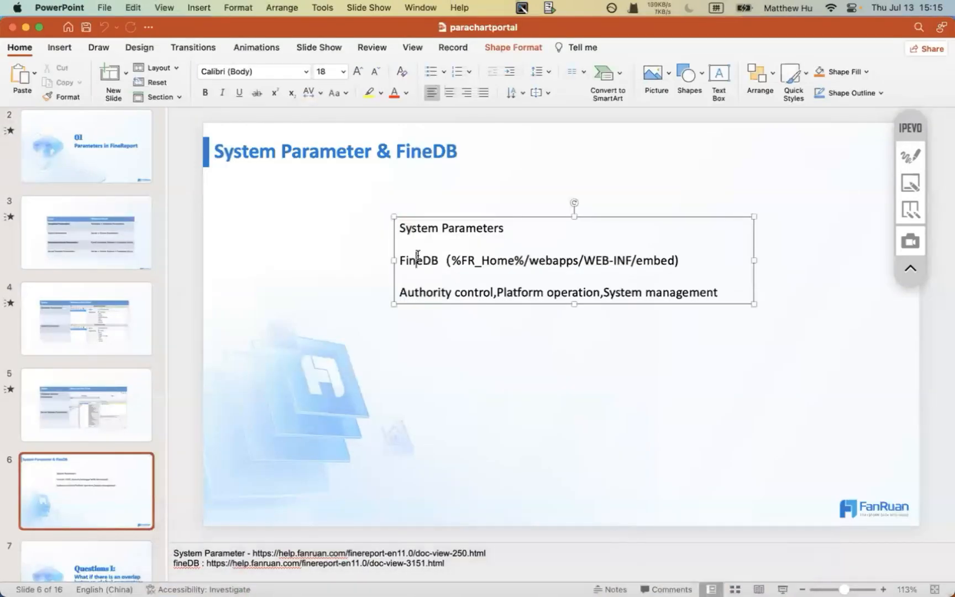
drag(440, 261, 665, 268)
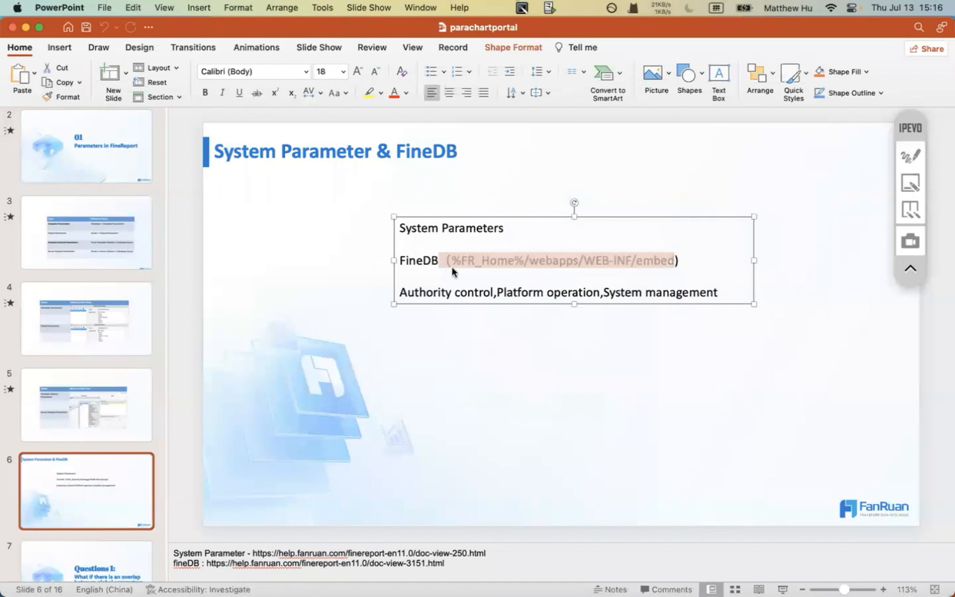
- Copy the fineDB help URL from the slide notes and switch to Chrome
click(204, 564)
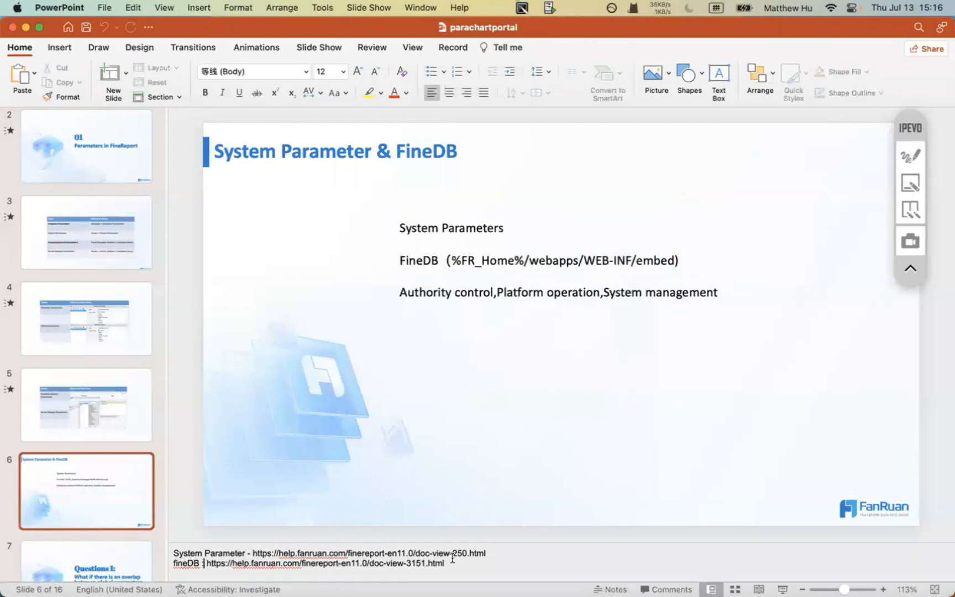
drag(444, 563, 209, 562)
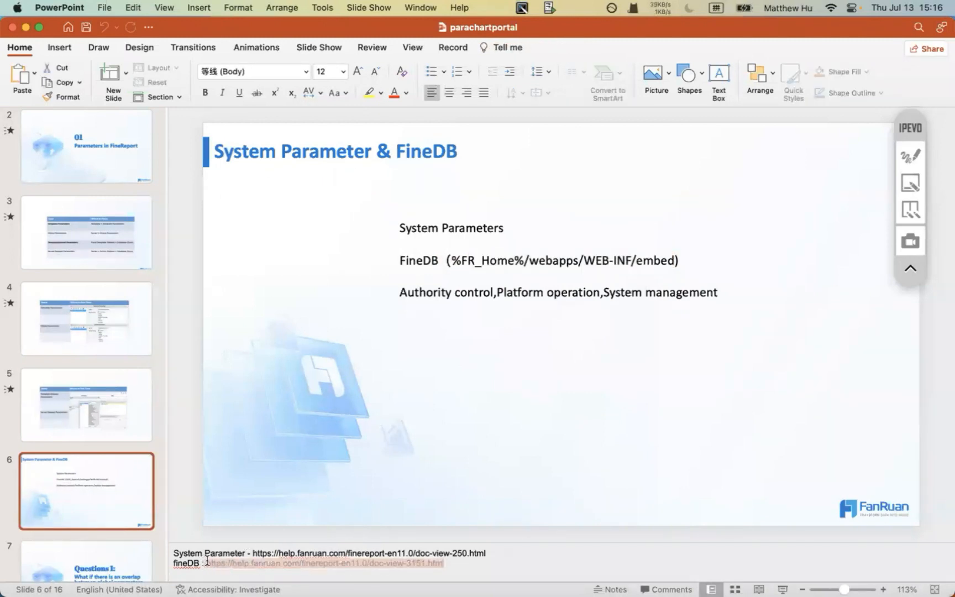
click(204, 562)
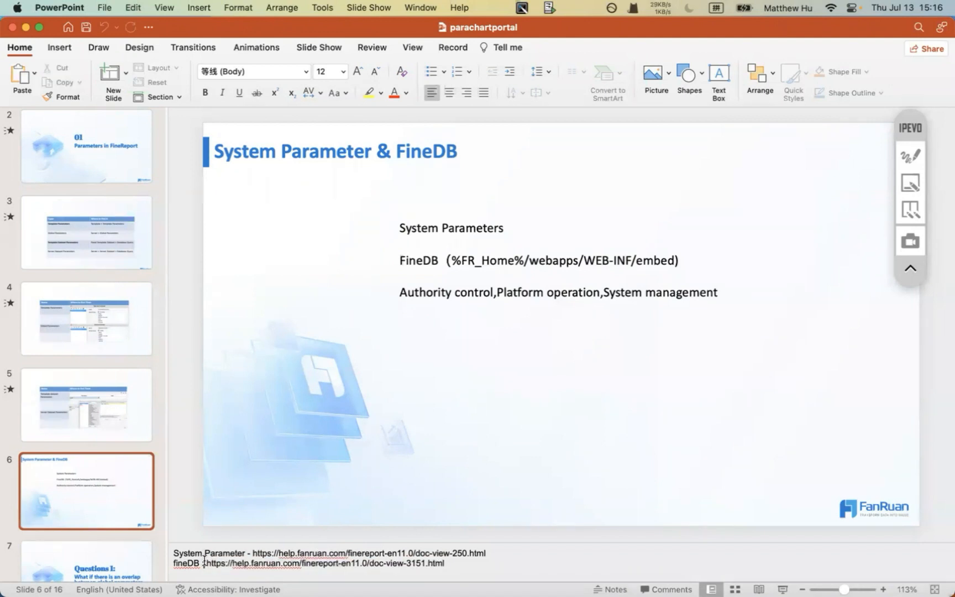
drag(205, 562, 454, 561)
key(super+c)
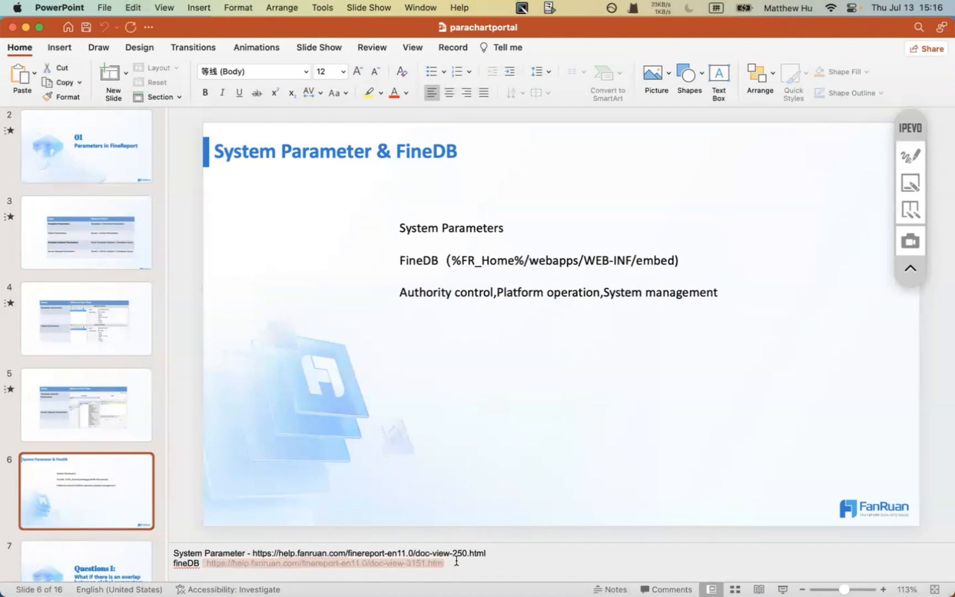
mouse_move(387, 594)
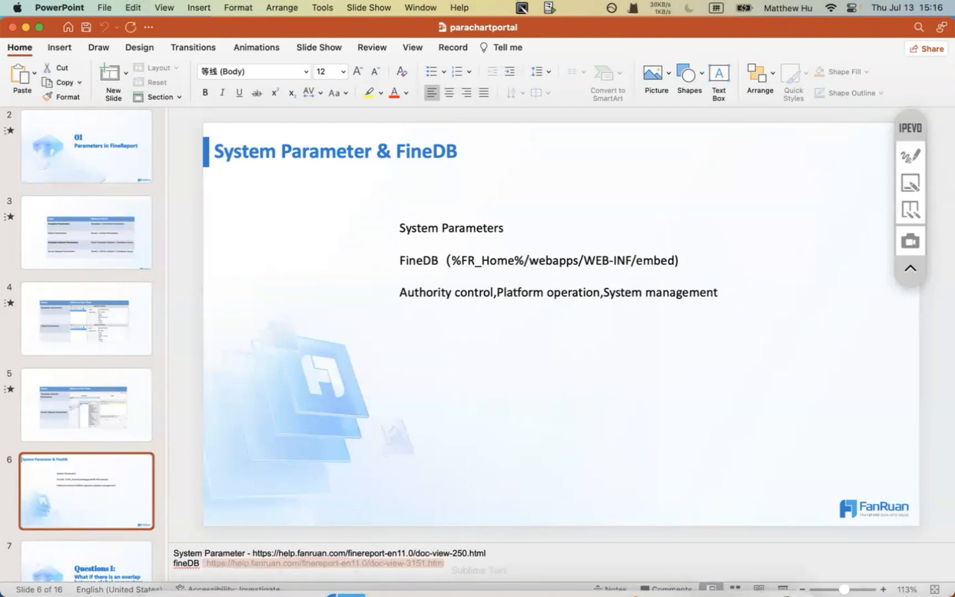
click(387, 562)
- Paste the fineDB help URL into Chrome, remove the stray leading colon, and open the page
click(389, 56)
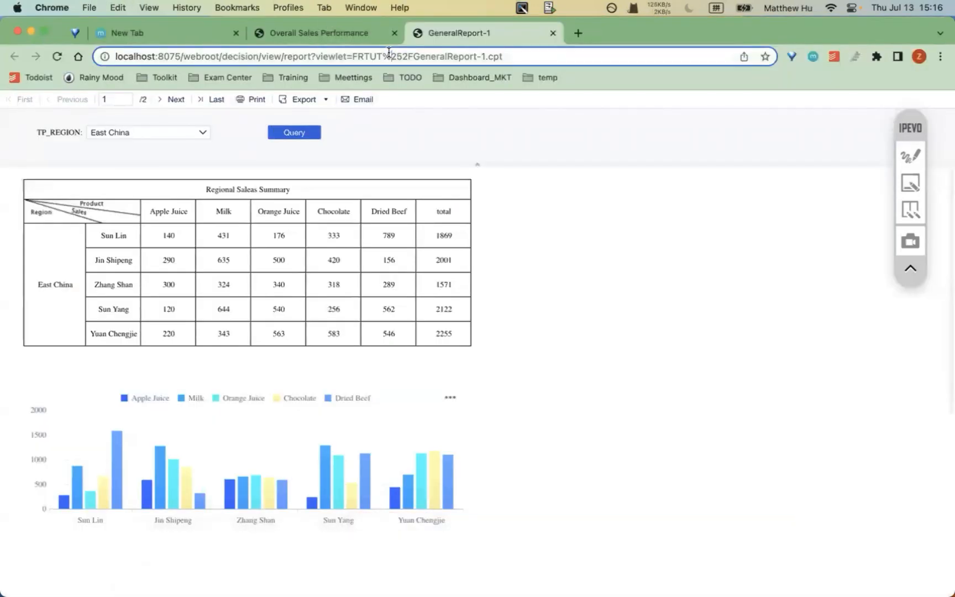
key(super+v)
key(Return)
click(159, 56)
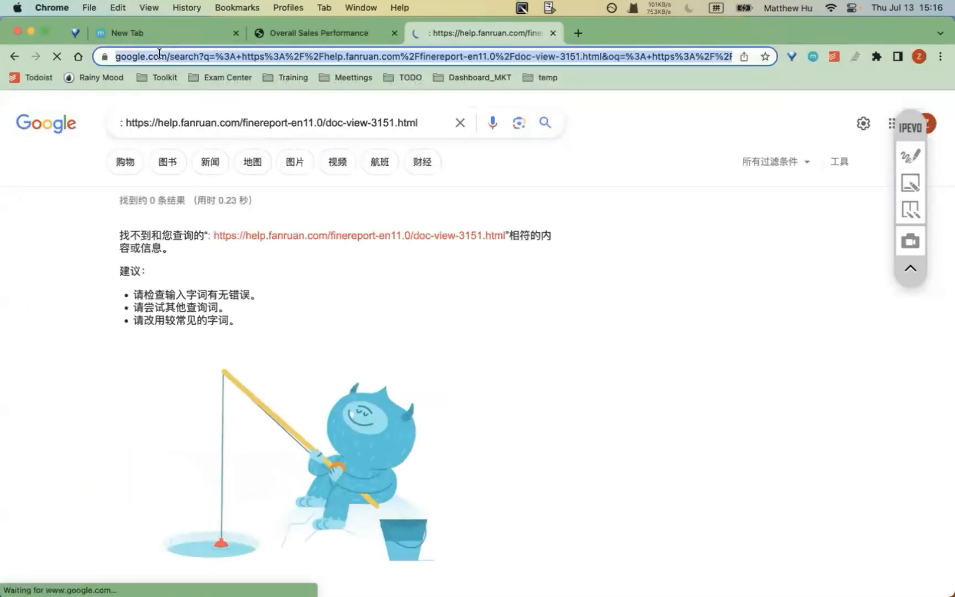
key(super+v)
click(124, 58)
key(BackSpace)
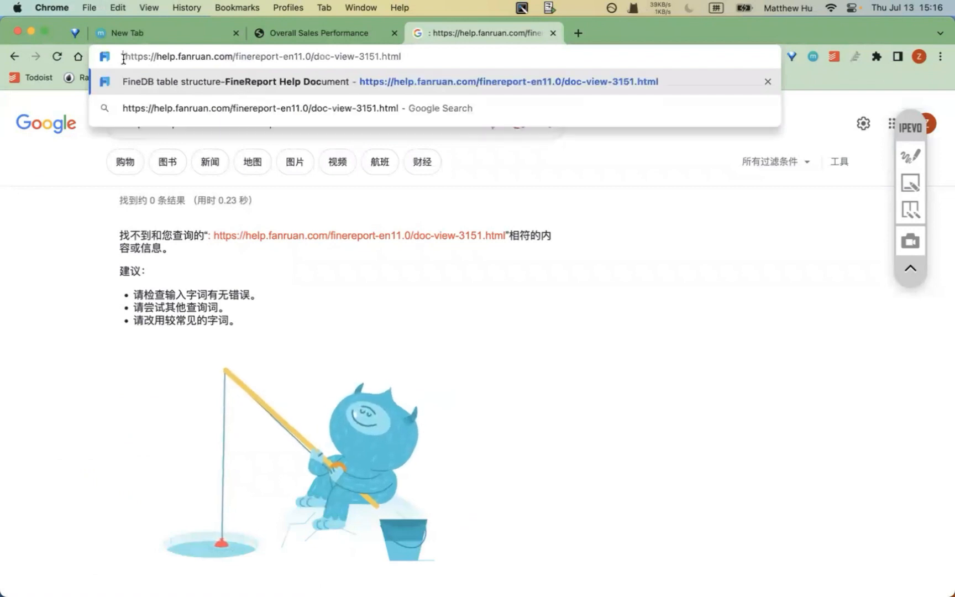
key(Return)
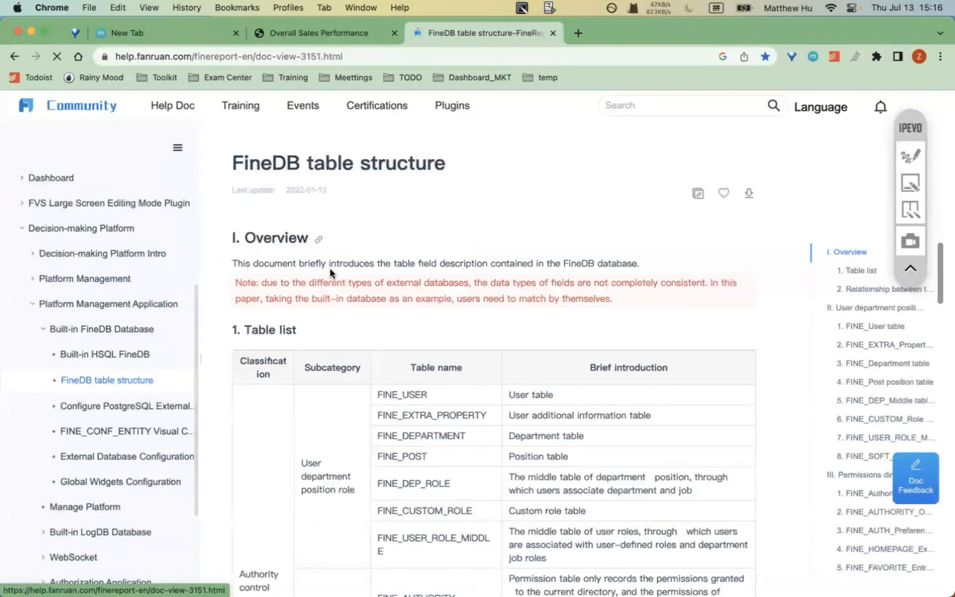
- Scroll through the FineDB table list, then highlight FineDB on PowerPoint's slide 6
scroll(330, 271, down, 3)
scroll(335, 156, up, 2)
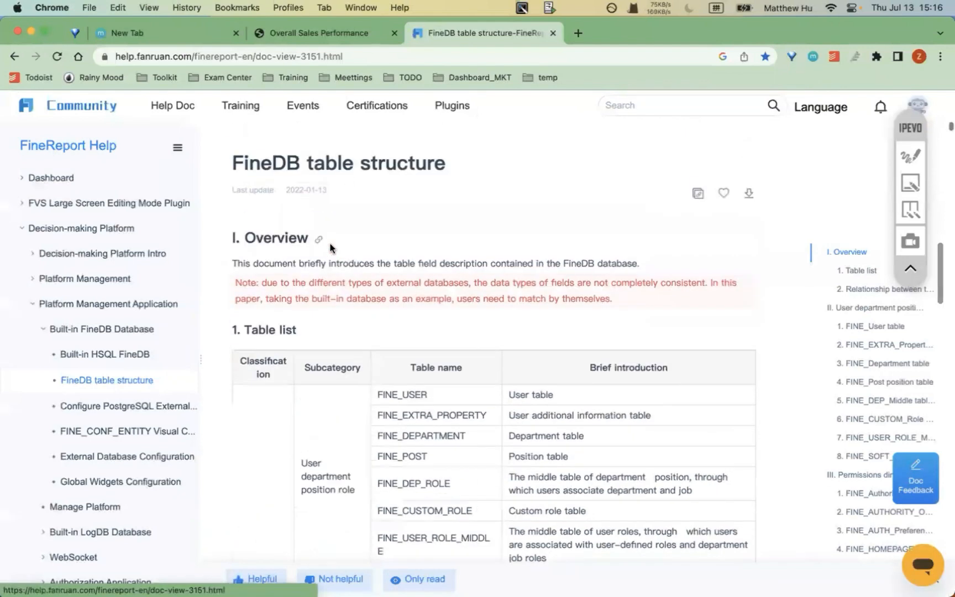
scroll(330, 250, down, 3)
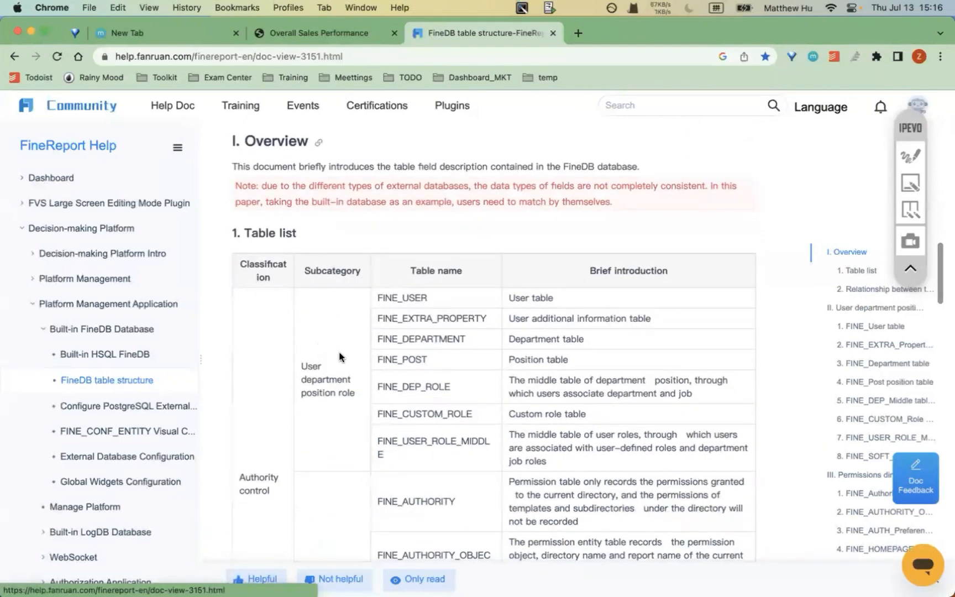
scroll(339, 356, down, 2)
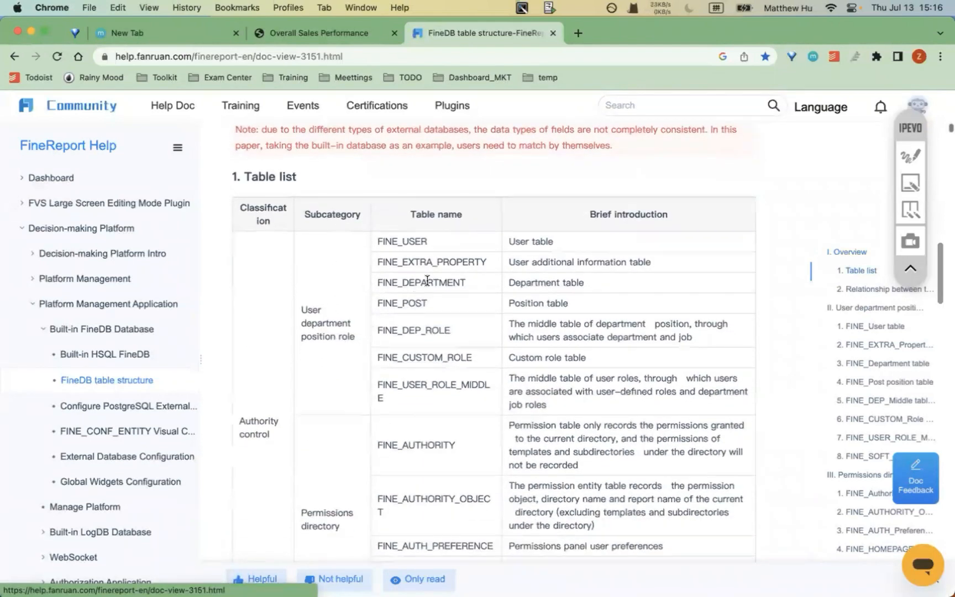
drag(403, 241, 434, 243)
scroll(475, 400, down, 4)
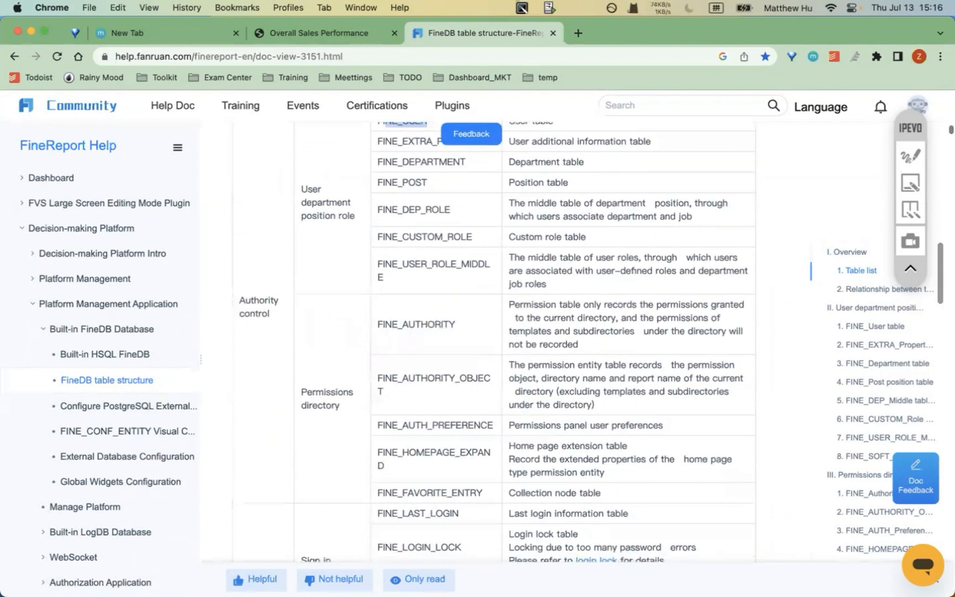
mouse_move(389, 591)
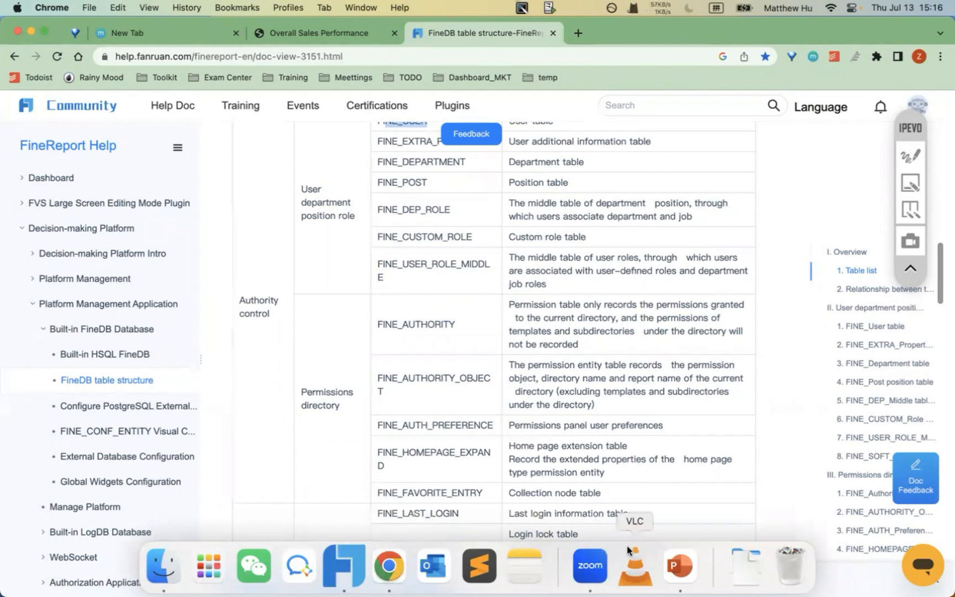
click(679, 565)
drag(406, 259, 434, 259)
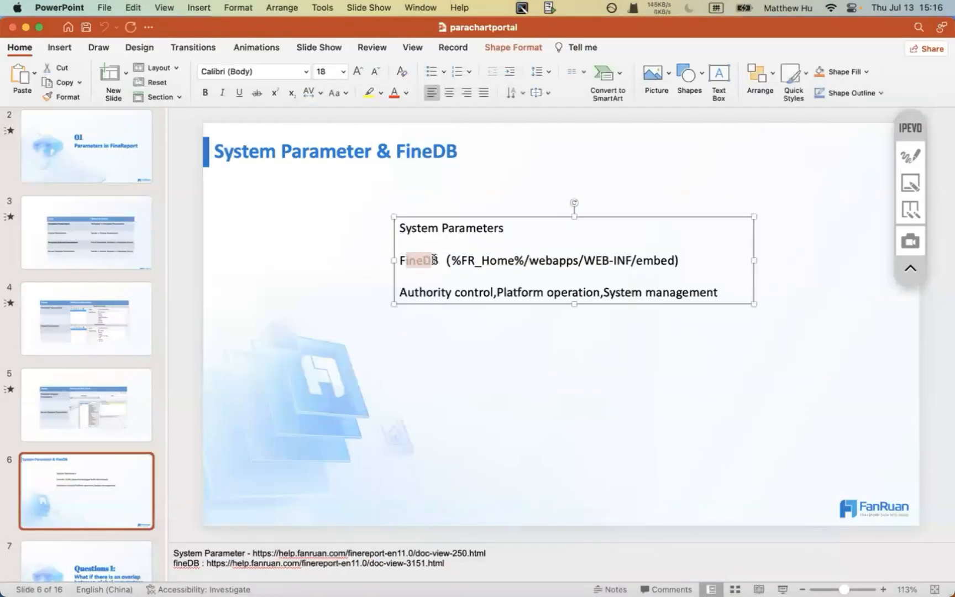
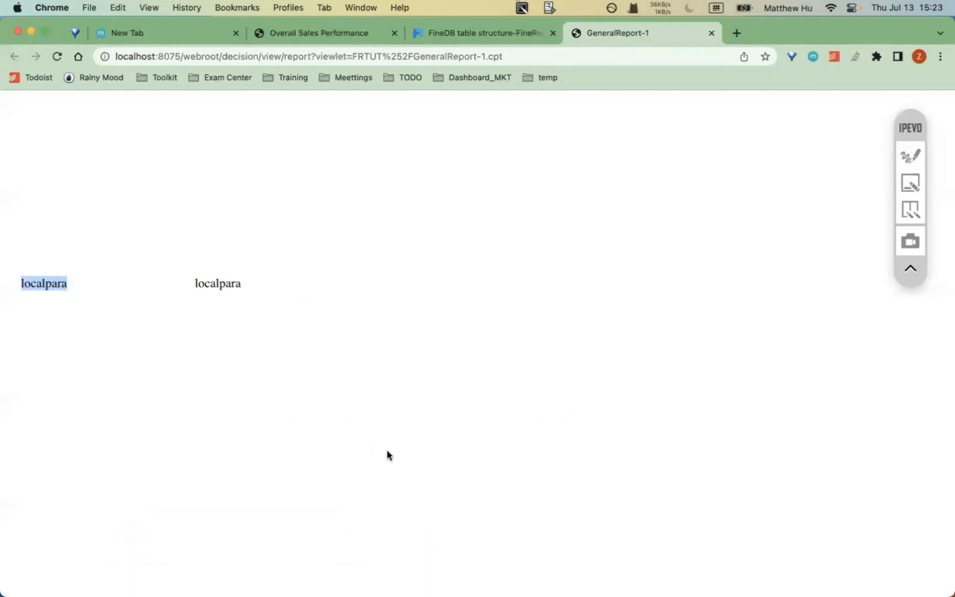
- Close the GeneralReport-1 preview tab to reveal the FineDB table structure help page
key(super+w)
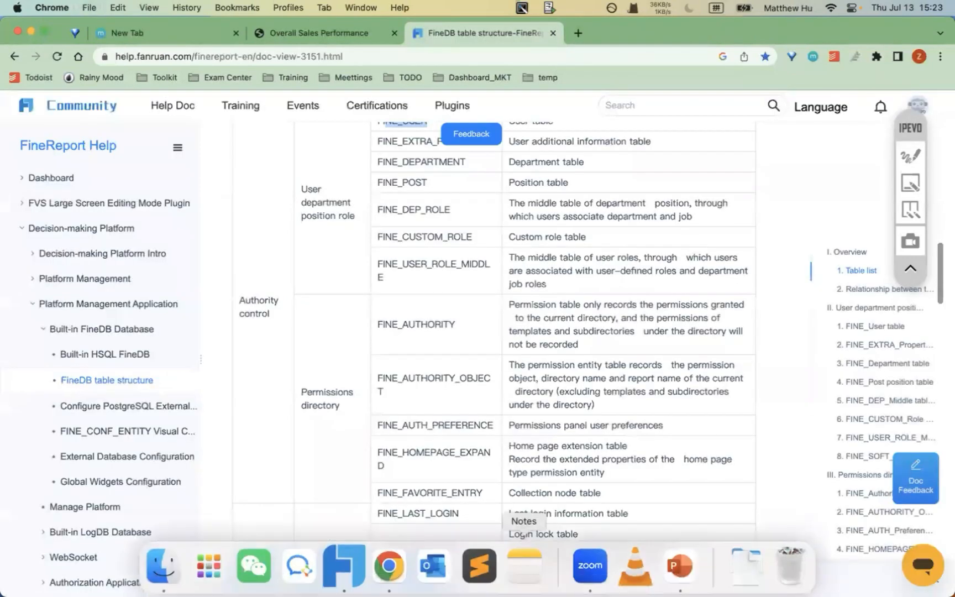
- Highlight the three points on PowerPoint's Chart Recap 1 slide, then return to the designer
mouse_move(509, 583)
click(680, 565)
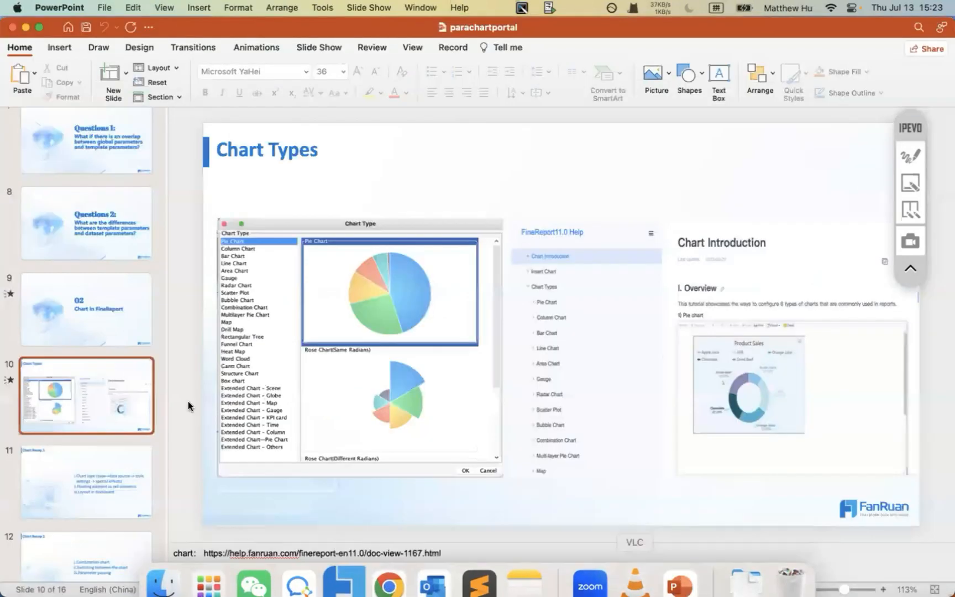
click(90, 470)
scroll(90, 467, down, 5)
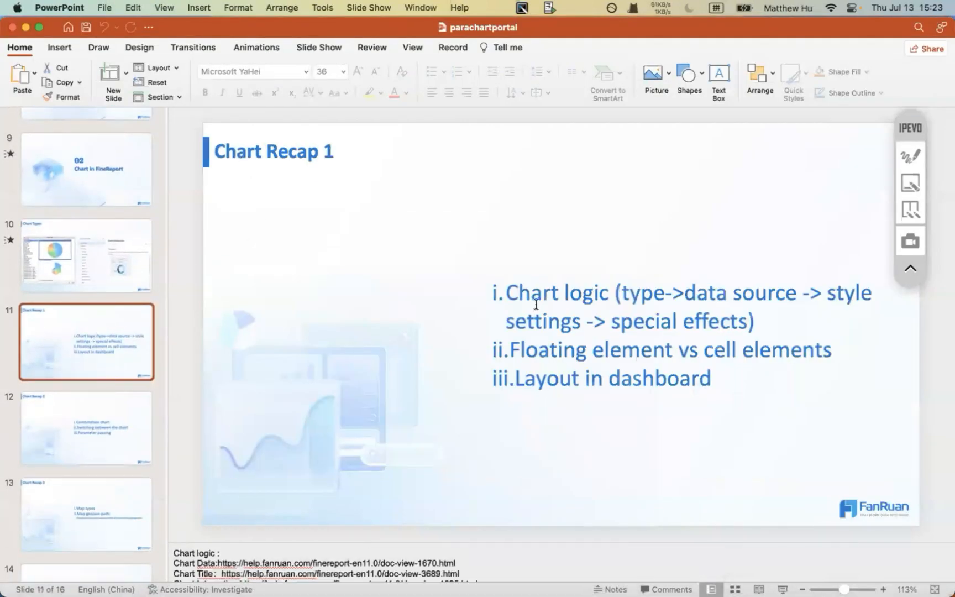
drag(533, 302, 649, 304)
click(652, 303)
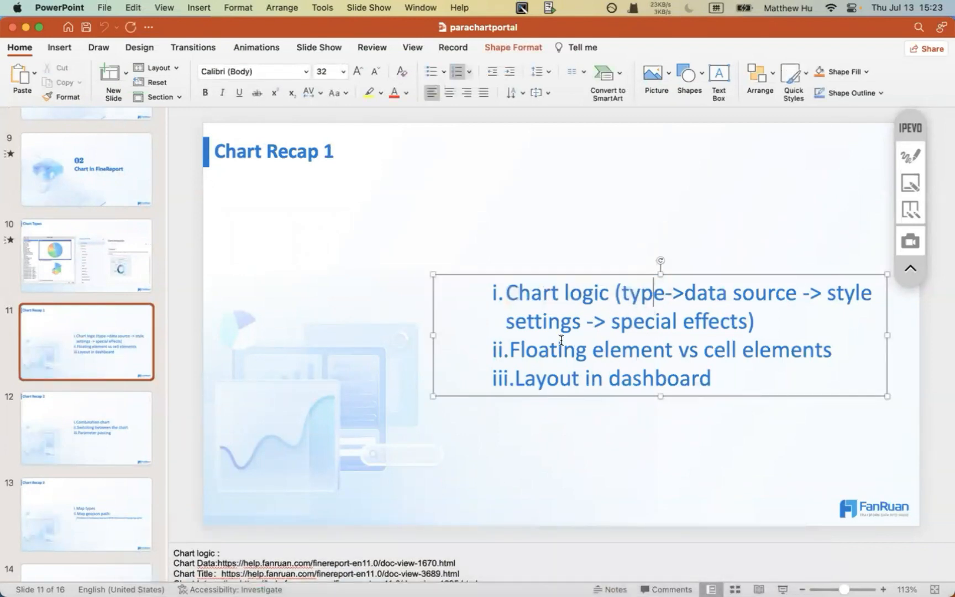
drag(504, 291, 616, 379)
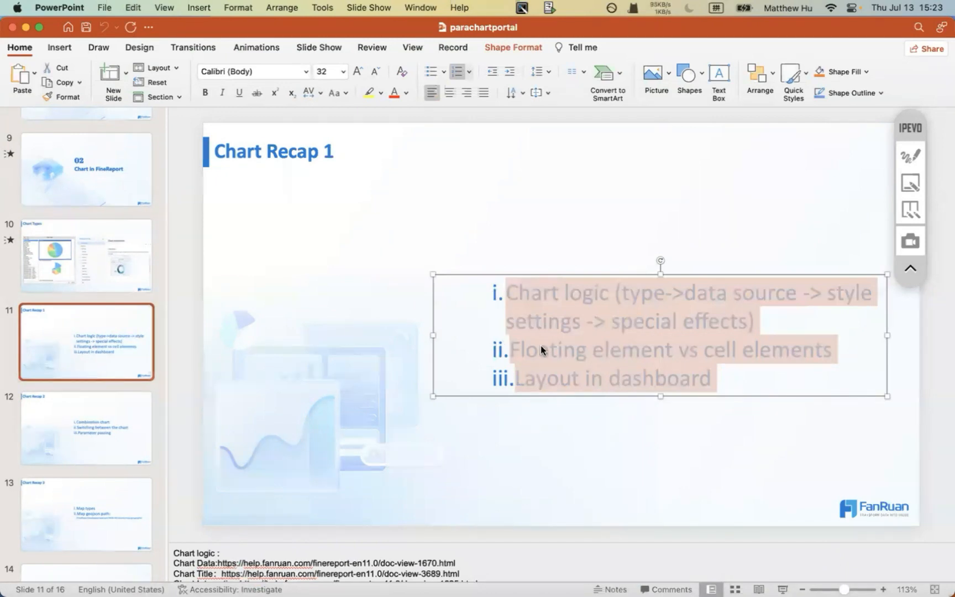
click(345, 565)
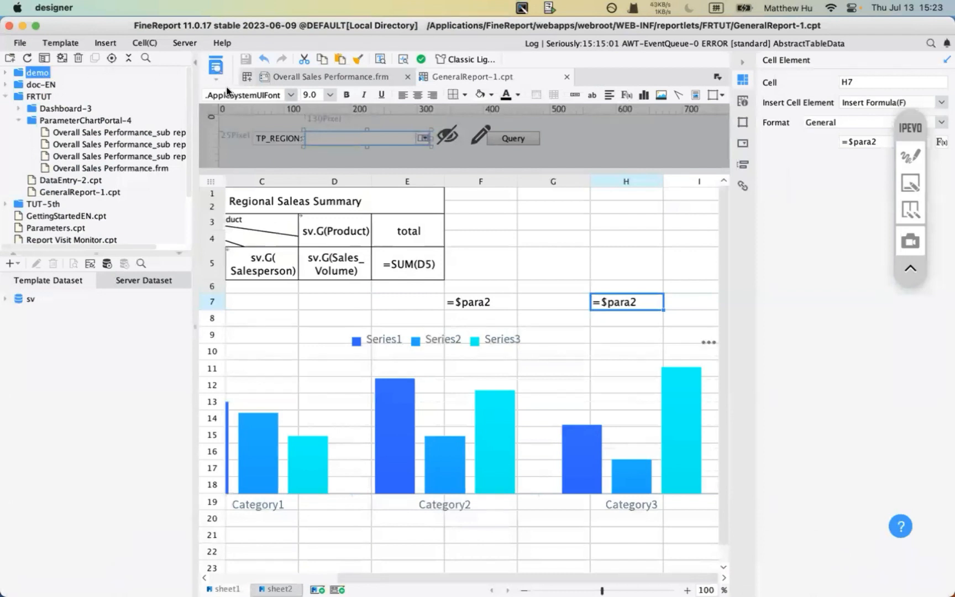
- Create a new workbook and insert a floating pie chart via Insert > Floating Element
click(248, 77)
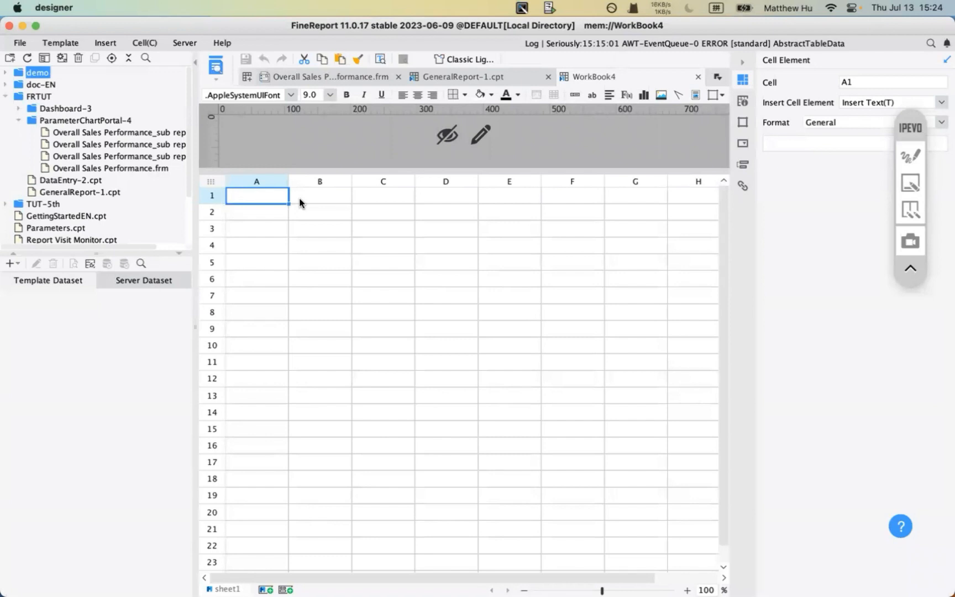
click(145, 43)
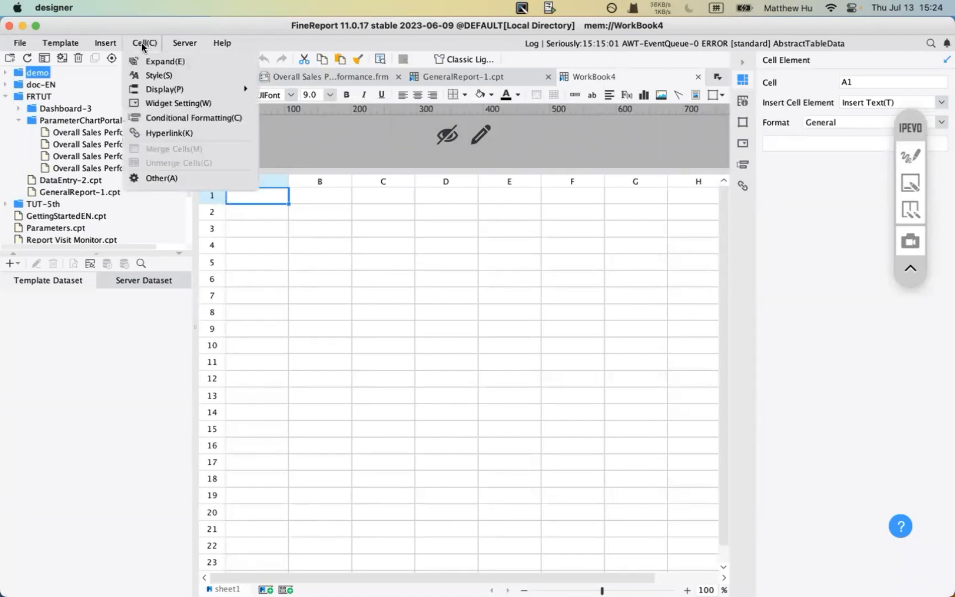
mouse_move(104, 44)
mouse_move(140, 75)
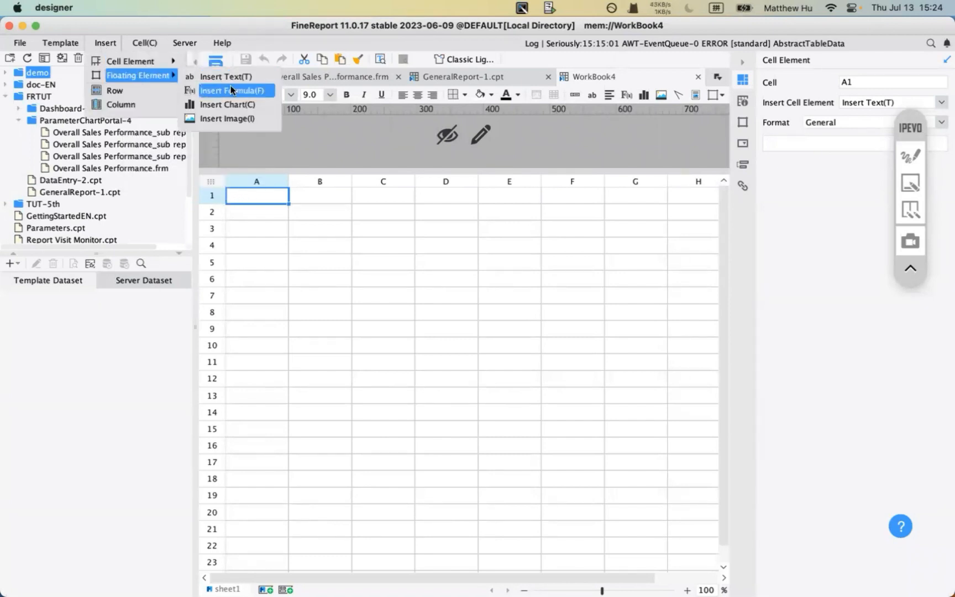
click(250, 104)
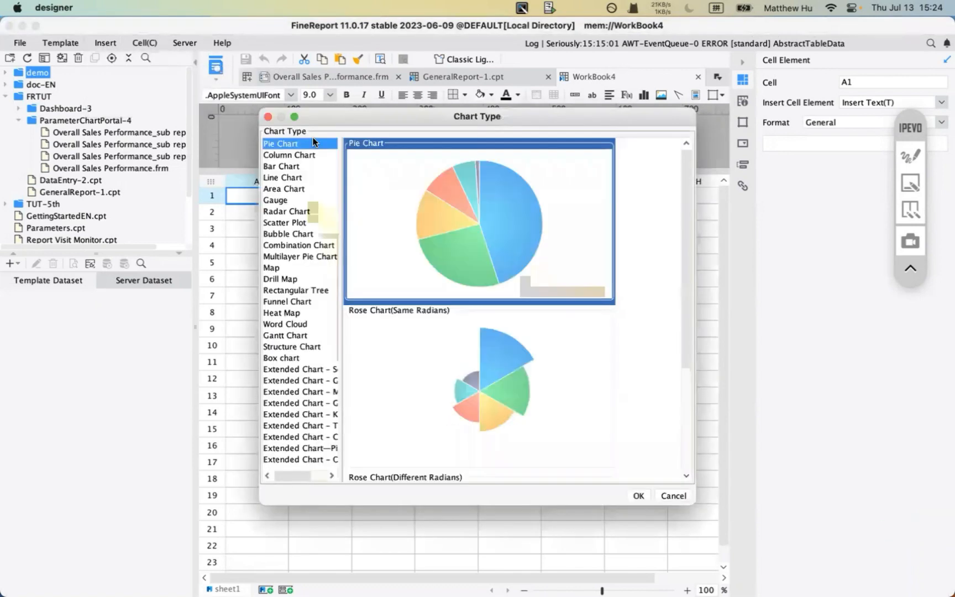
click(639, 496)
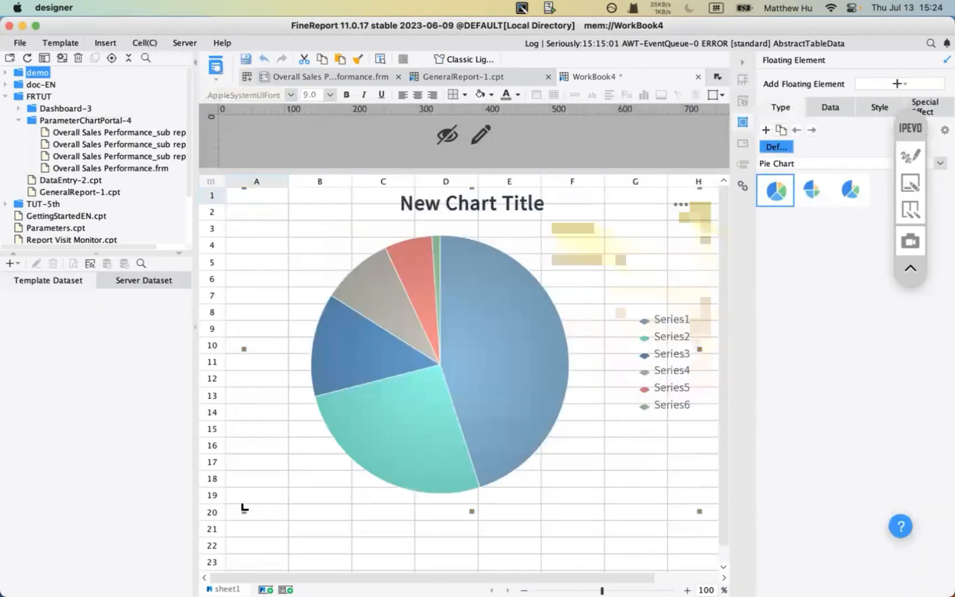
- Shrink the floating pie chart and move it lower on the sheet
drag(244, 508, 374, 411)
drag(471, 349, 375, 456)
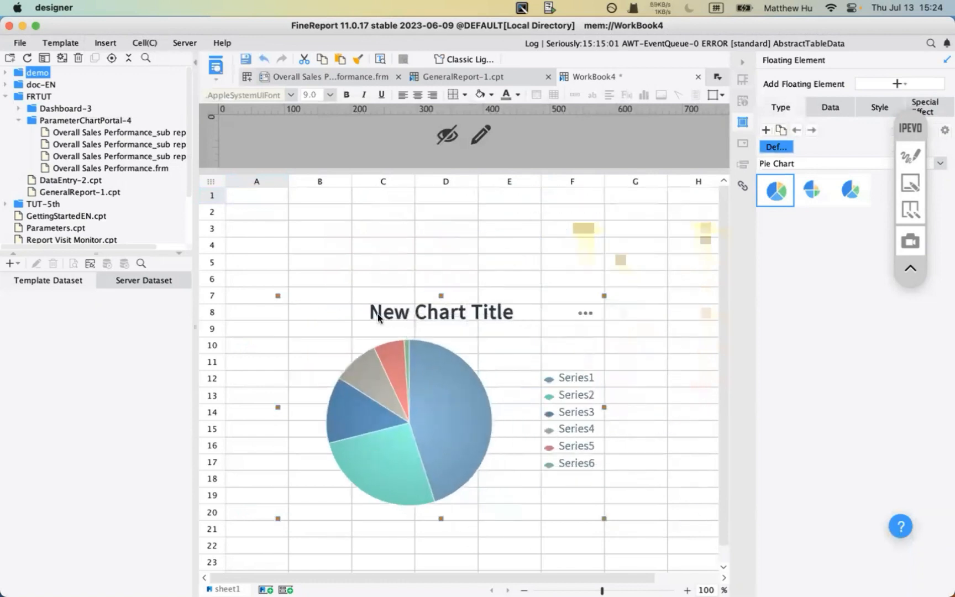
click(322, 215)
- Make row 1 much taller and column A wider, then select the enlarged cell A1
click(242, 196)
drag(242, 202, 212, 394)
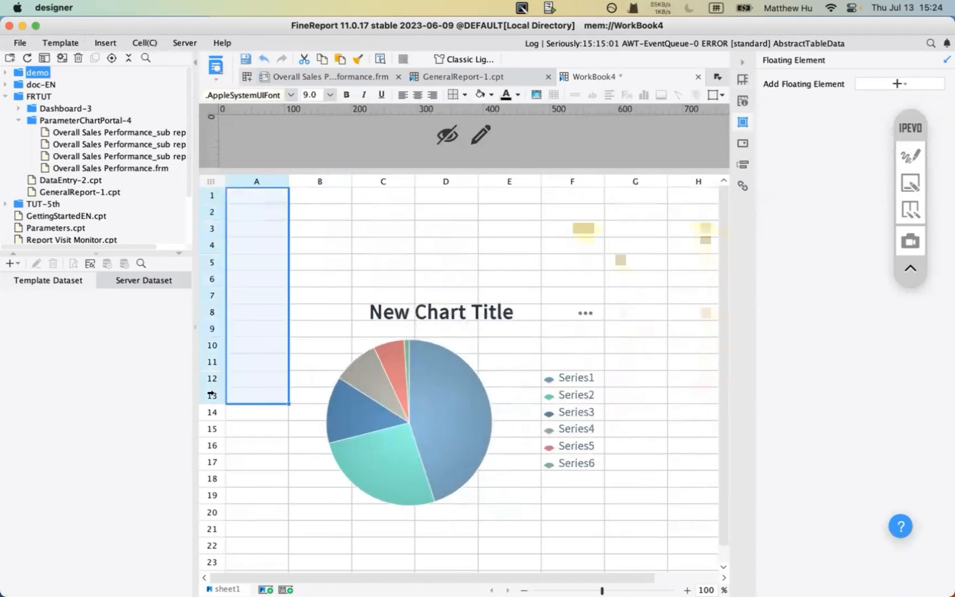
click(280, 224)
drag(217, 203, 212, 419)
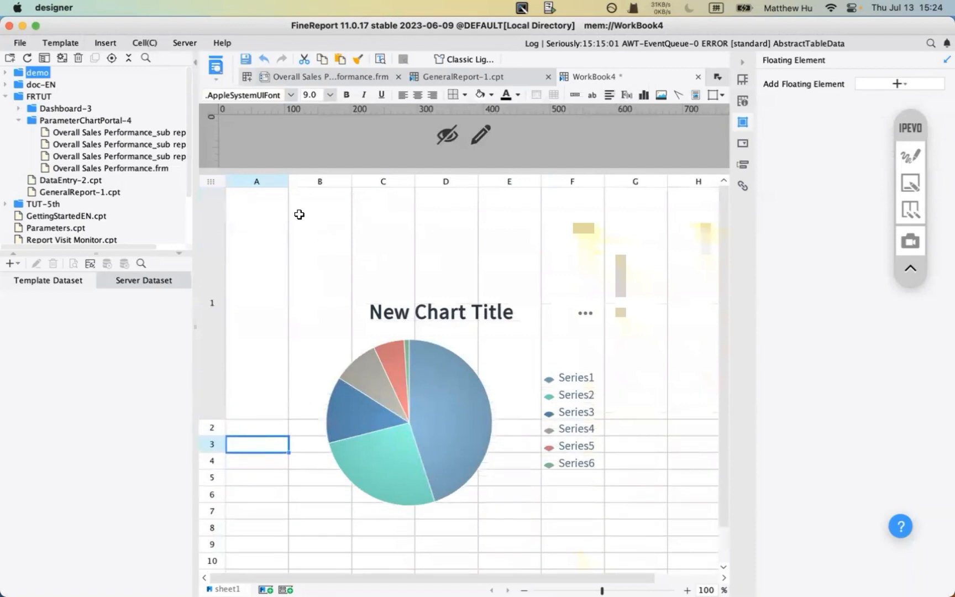
drag(287, 178, 443, 178)
click(324, 261)
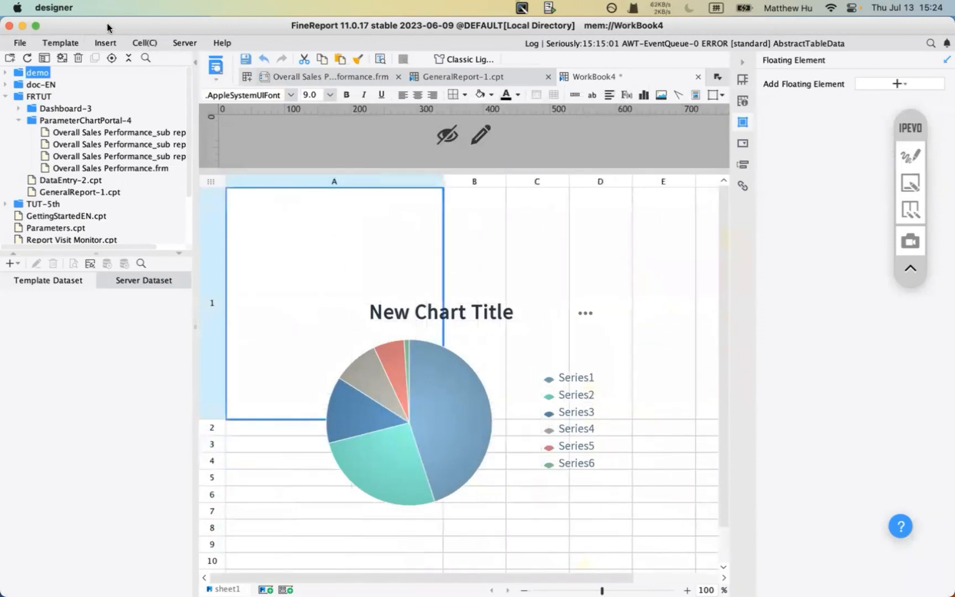
click(105, 43)
- Insert a pie chart into cell A1 via Cell Element > Insert Chart
mouse_move(110, 59)
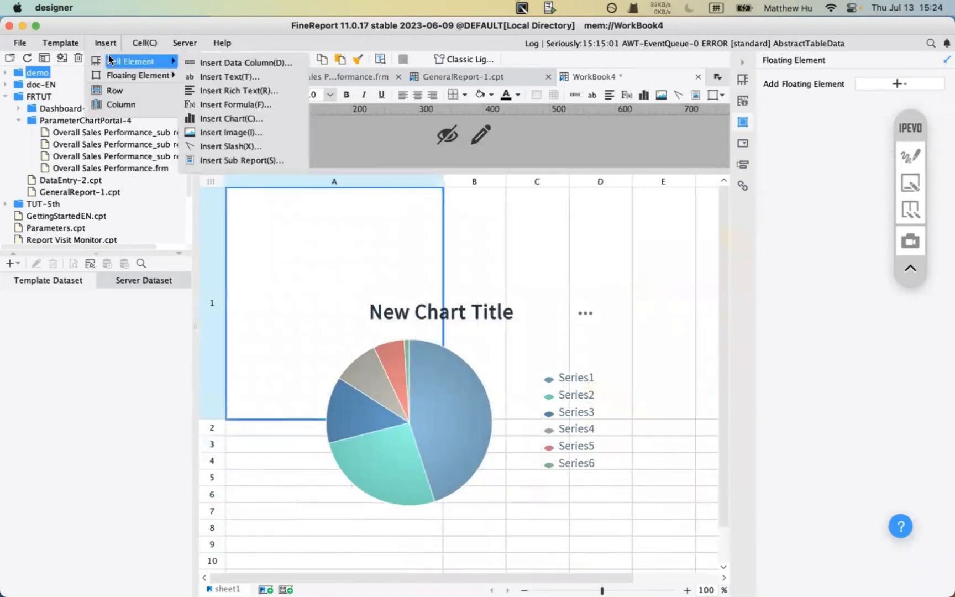
click(244, 119)
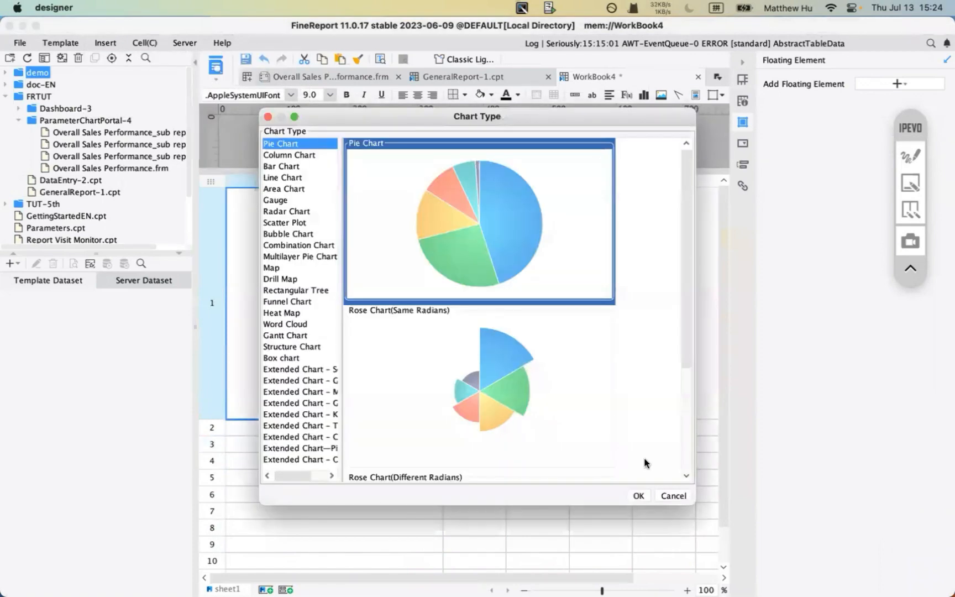
click(636, 495)
- Select the floating pie chart and cell A1 in turn, annotating the chart settings panel
click(537, 403)
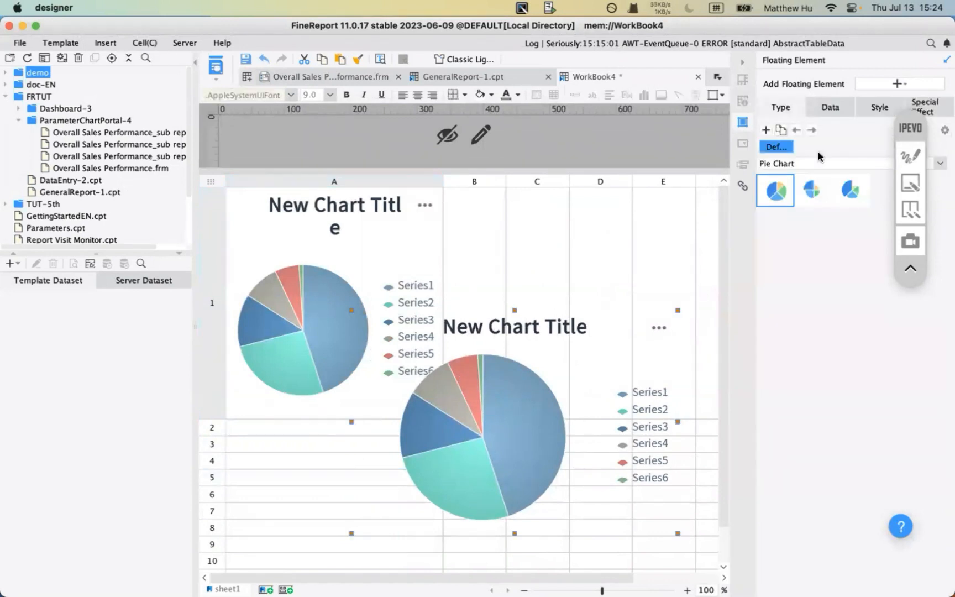
drag(921, 135, 913, 189)
click(319, 311)
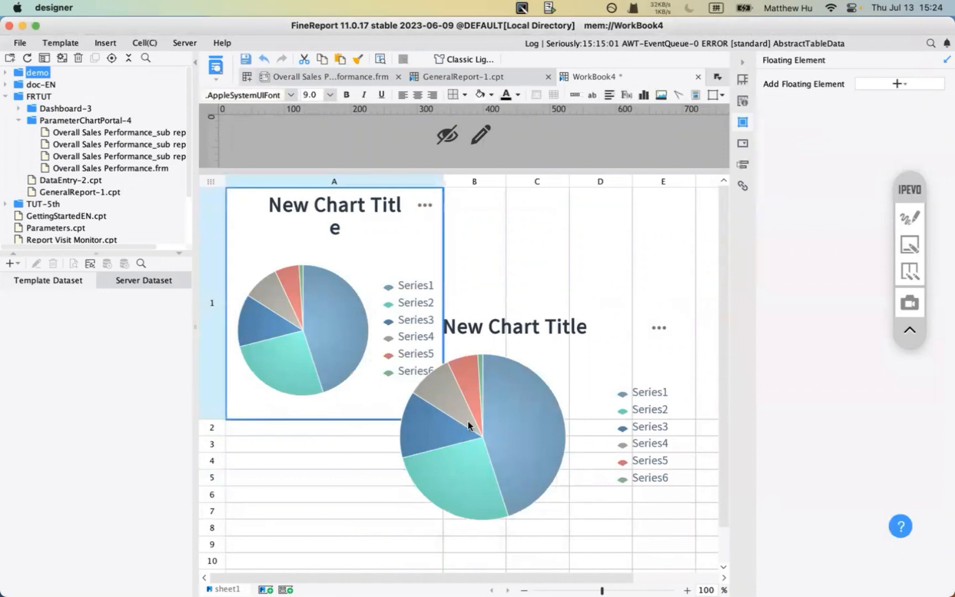
click(468, 422)
click(909, 217)
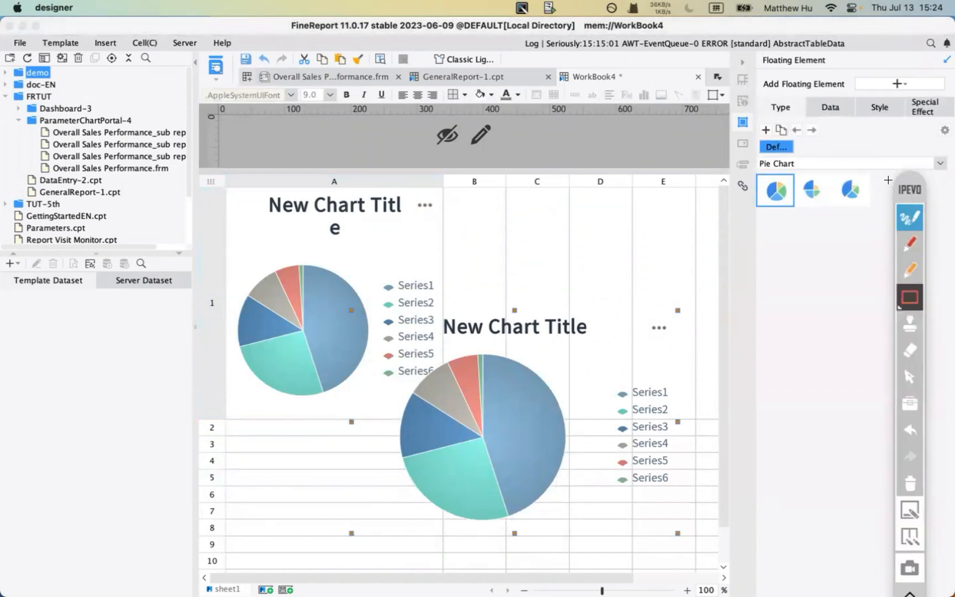
click(910, 270)
drag(763, 122, 939, 126)
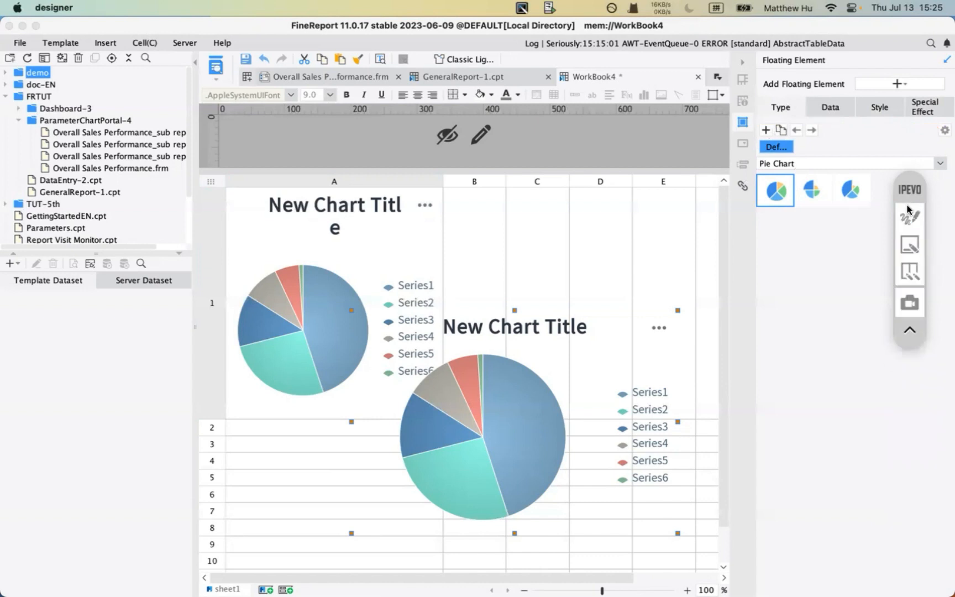
- Review the floating chart's Data, Style and Special Effect settings, nudging it slightly right
click(907, 479)
click(838, 104)
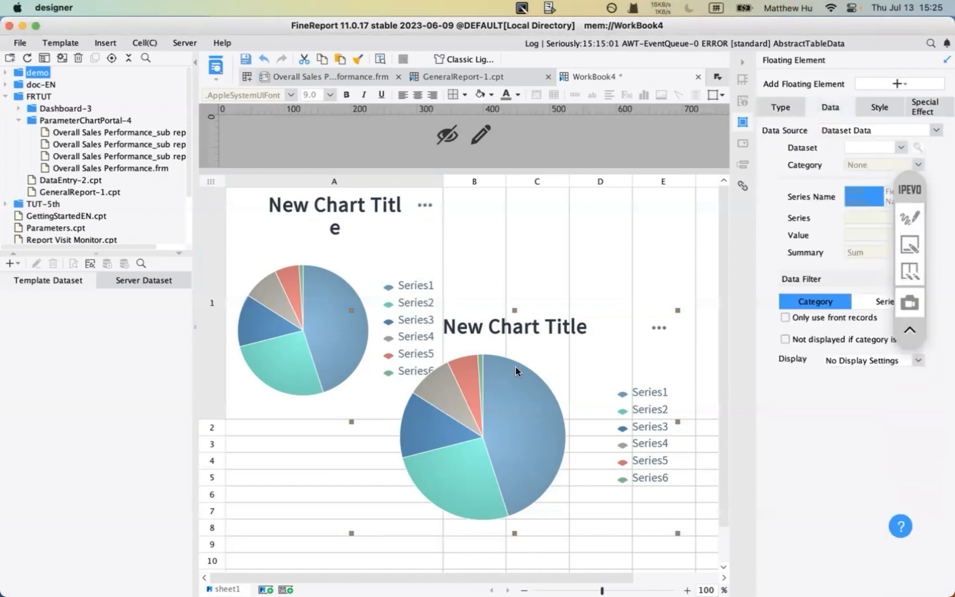
click(901, 149)
click(791, 145)
click(878, 106)
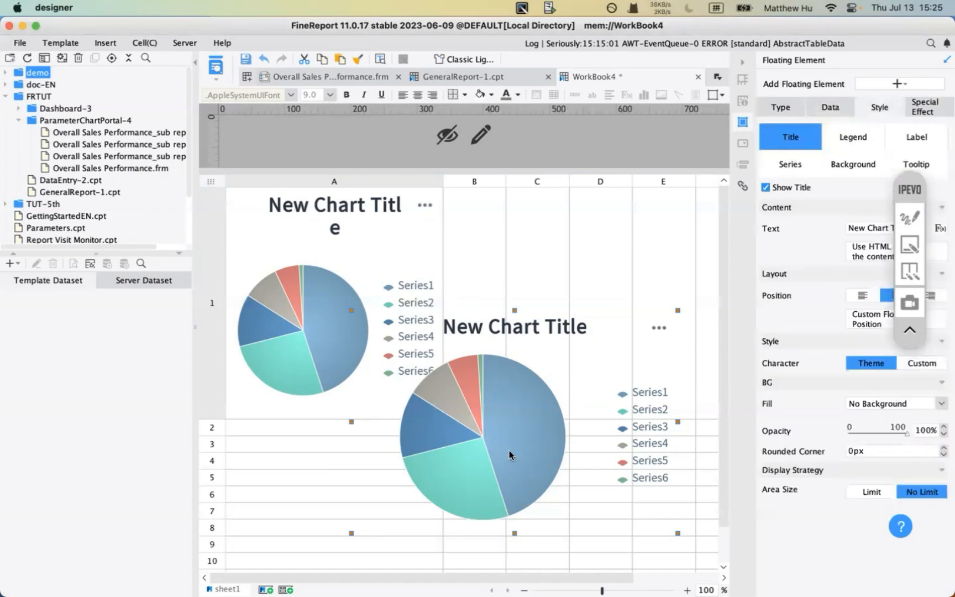
drag(509, 450, 534, 449)
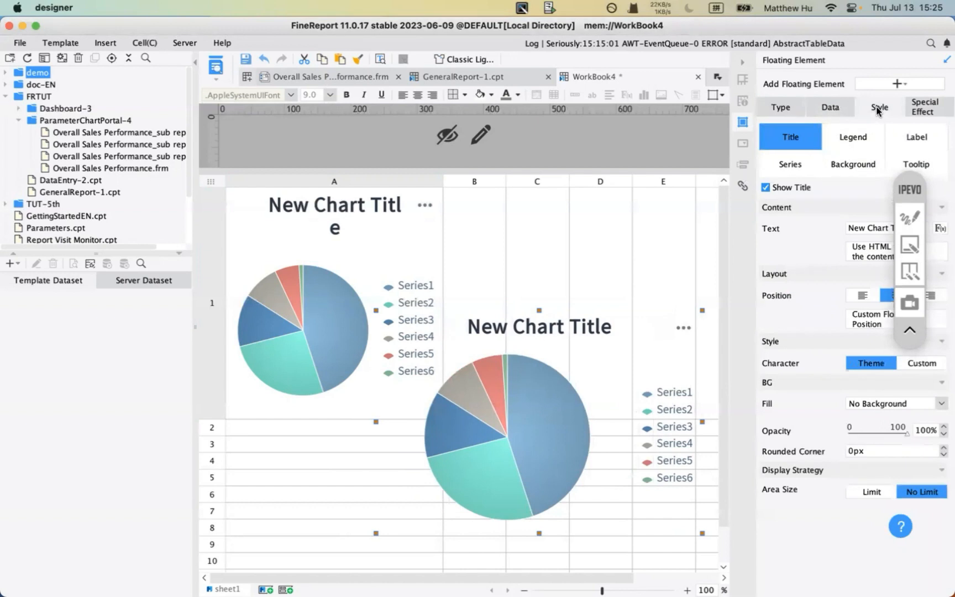
click(930, 115)
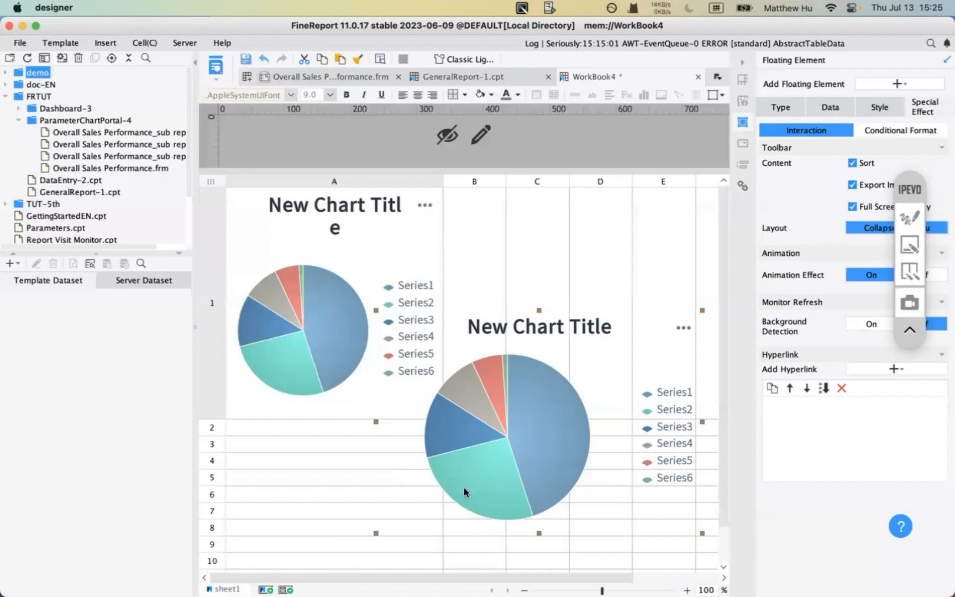
click(786, 107)
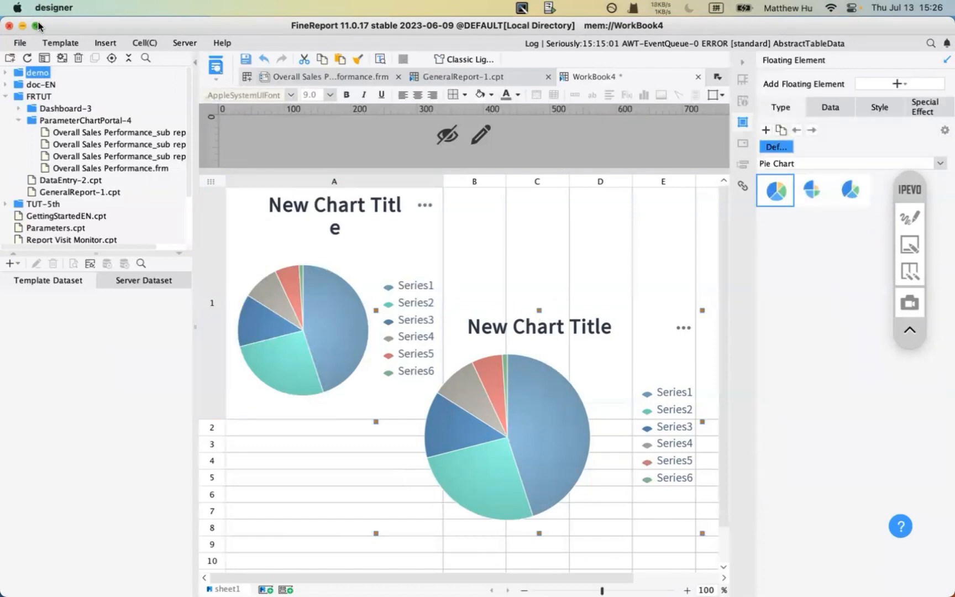
click(23, 42)
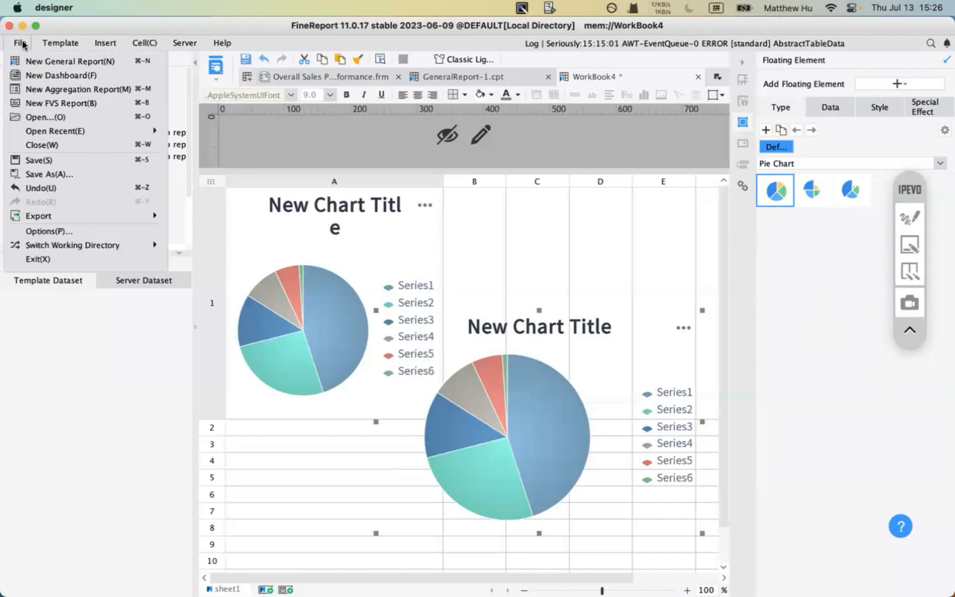
click(78, 80)
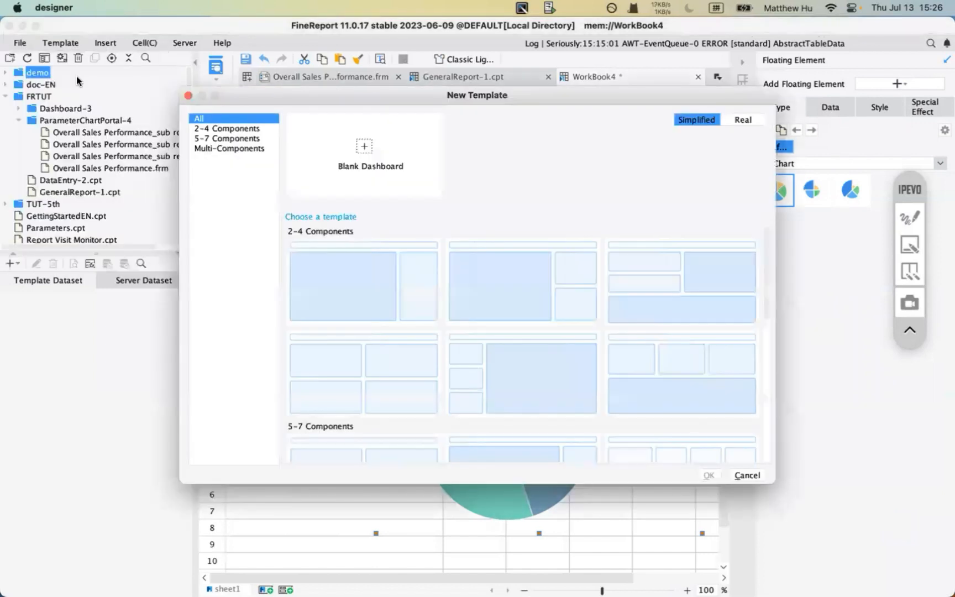
click(351, 256)
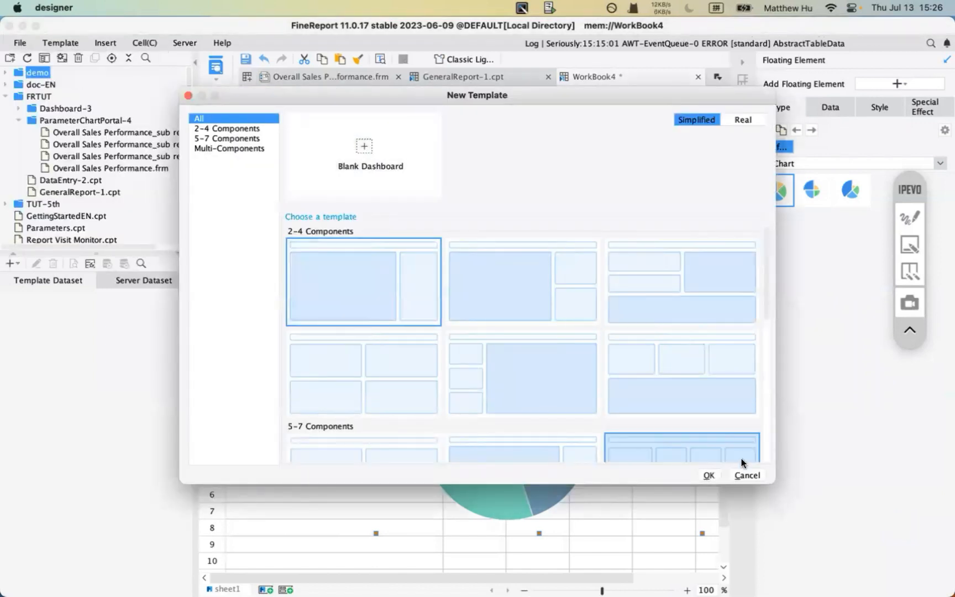
click(743, 476)
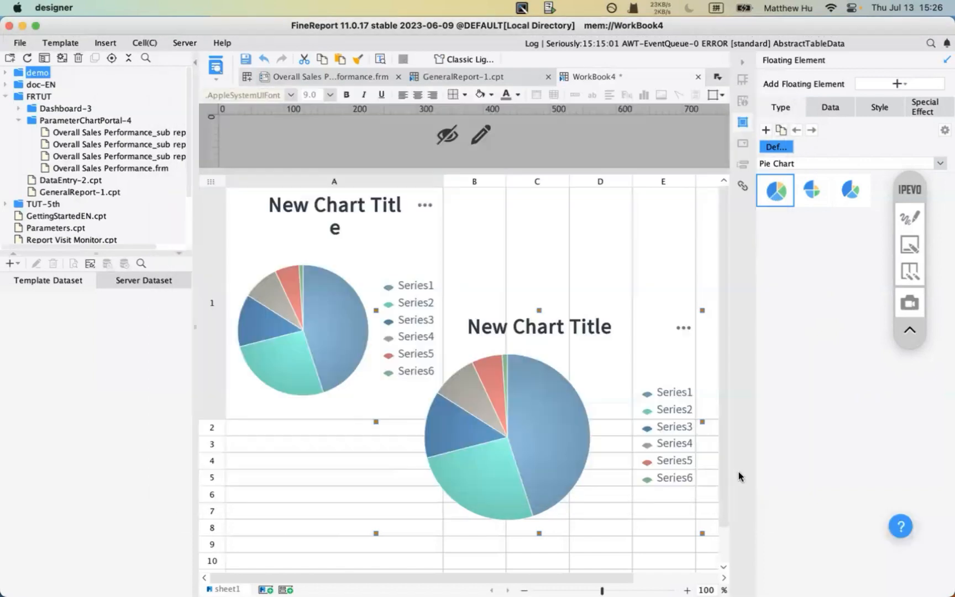
- Open adaptive_layout.frm and adsolute_layout.frm from Dashboard-FRMTUT; close WorkBook4 without saving
click(19, 110)
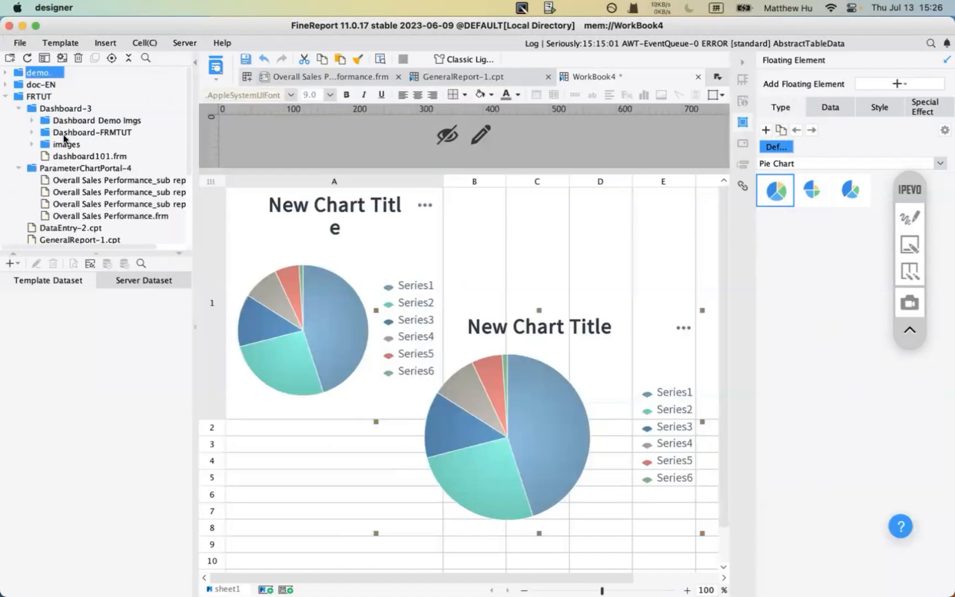
click(31, 133)
click(95, 146)
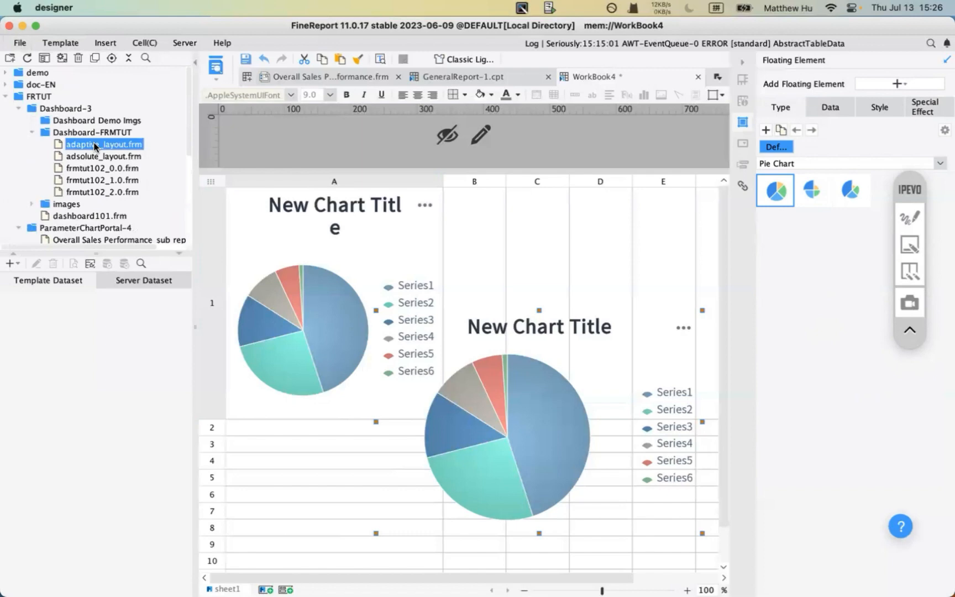
double_click(95, 146)
double_click(92, 159)
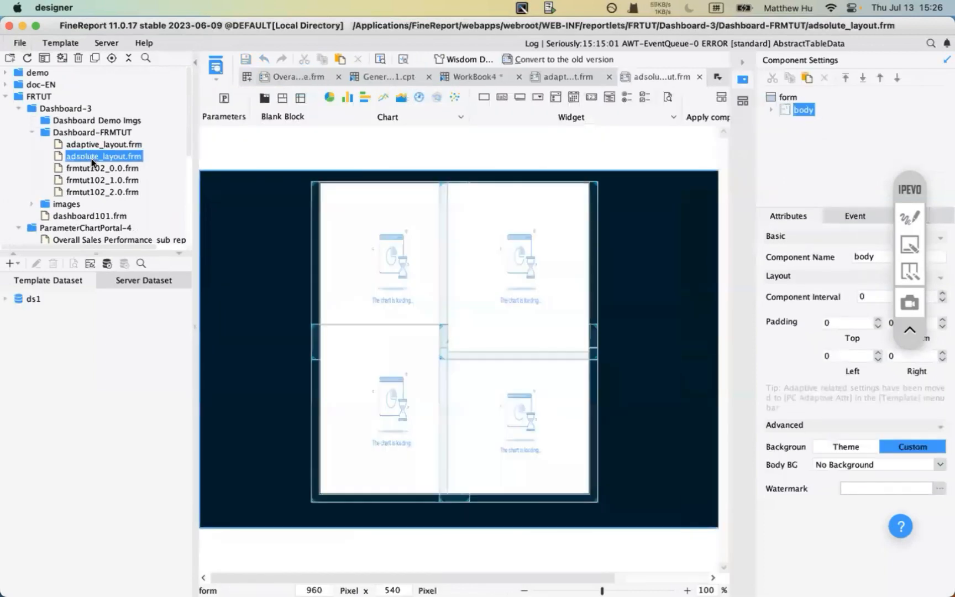
click(514, 77)
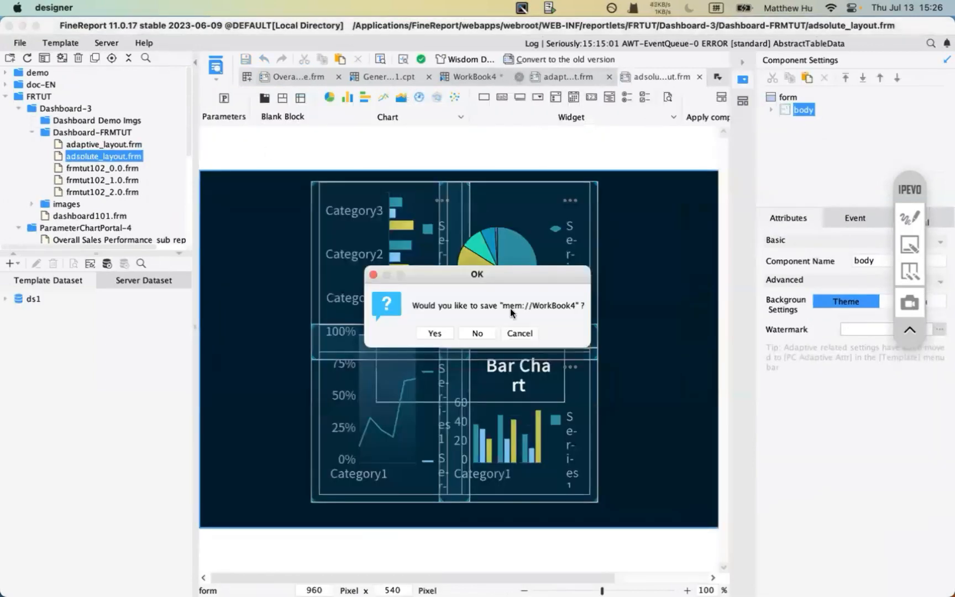
click(472, 335)
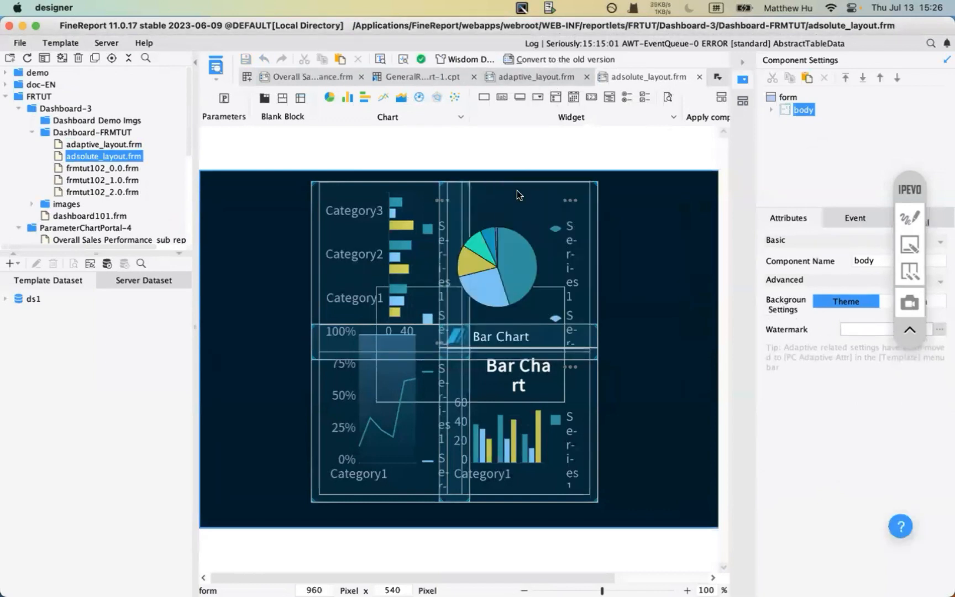
- Drag the pie chart freely over the absolute layout's charts, then preview the adaptive dashboard
click(480, 280)
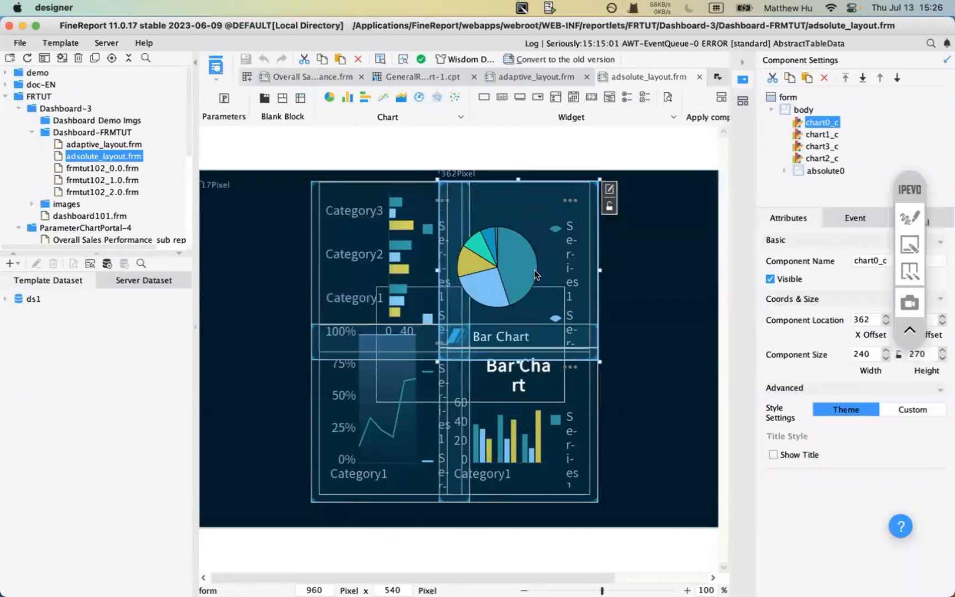
drag(528, 271, 515, 249)
click(525, 81)
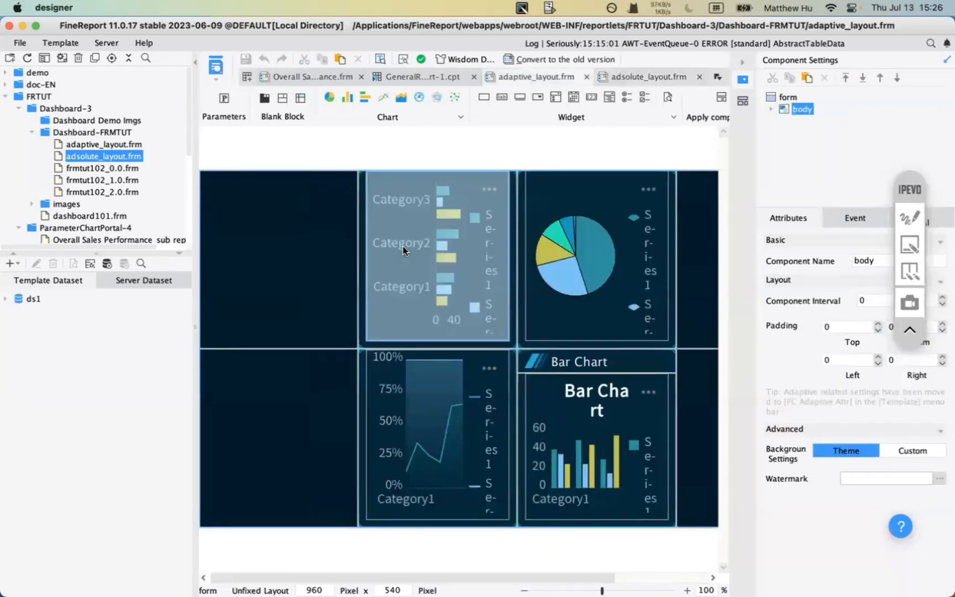
click(215, 69)
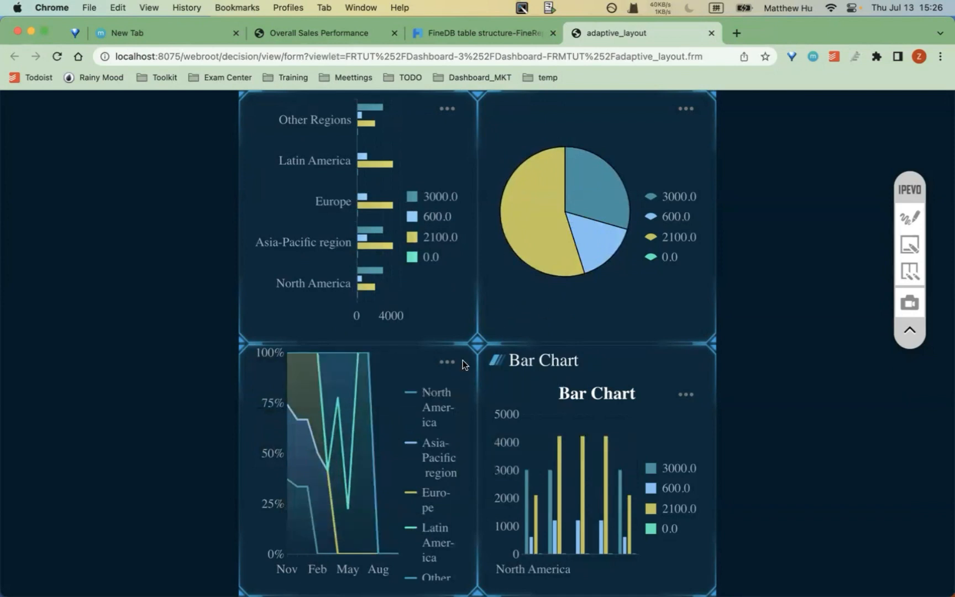
- Preview the adsolute_layout dashboard in the browser as well
click(346, 565)
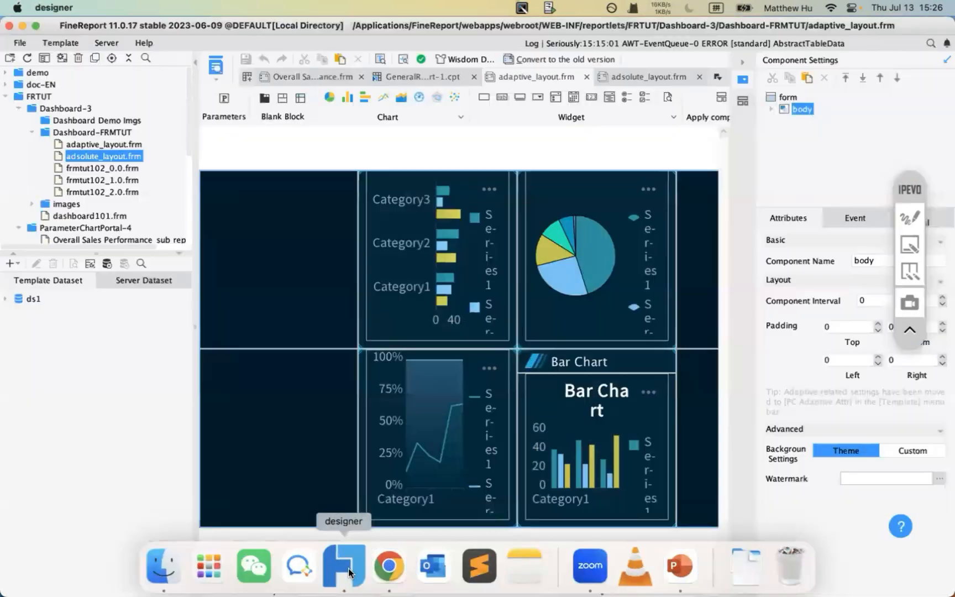
click(634, 79)
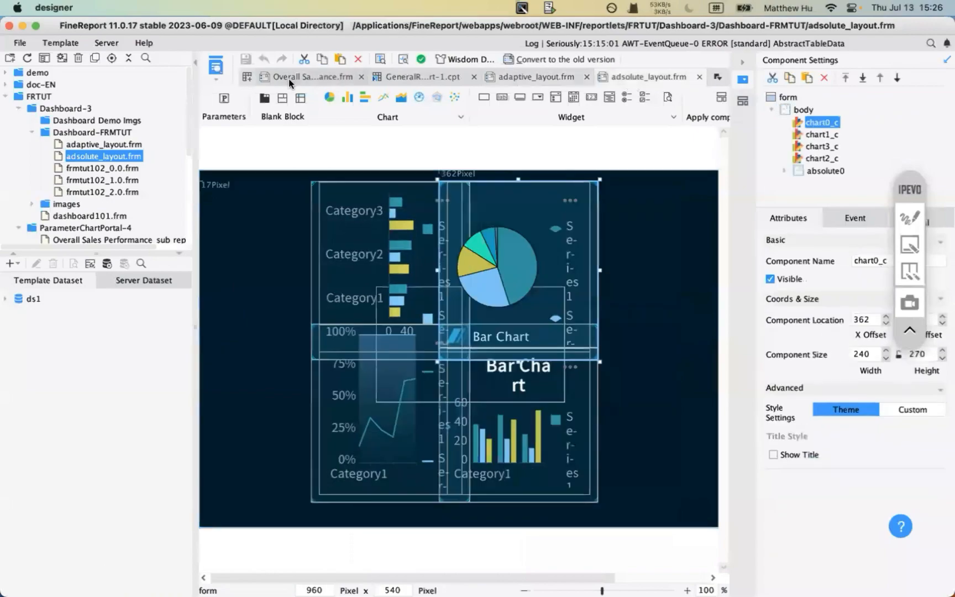
click(216, 64)
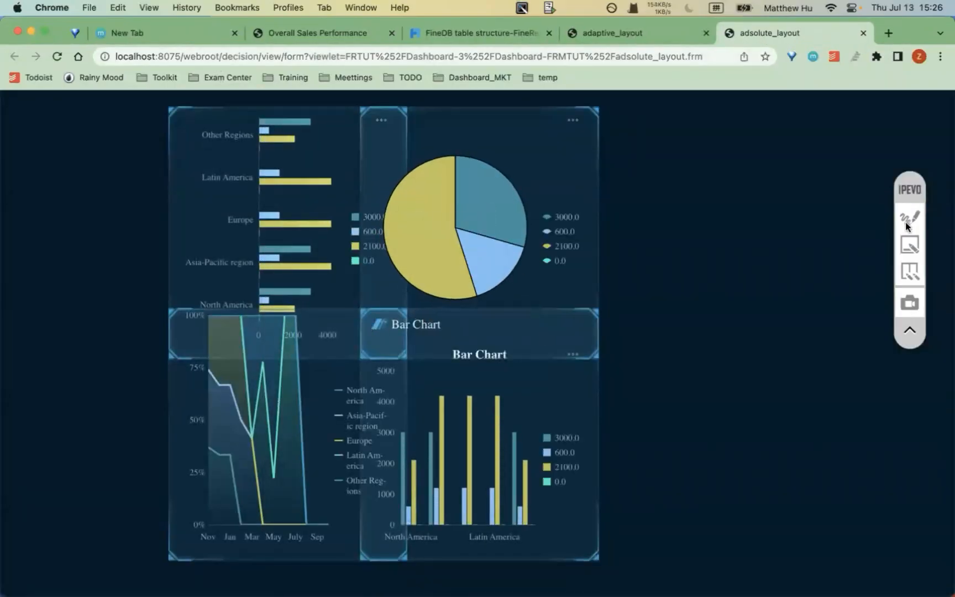
- Outline the Bar Chart title area with a red annotation rectangle, then clear it
click(910, 217)
click(909, 298)
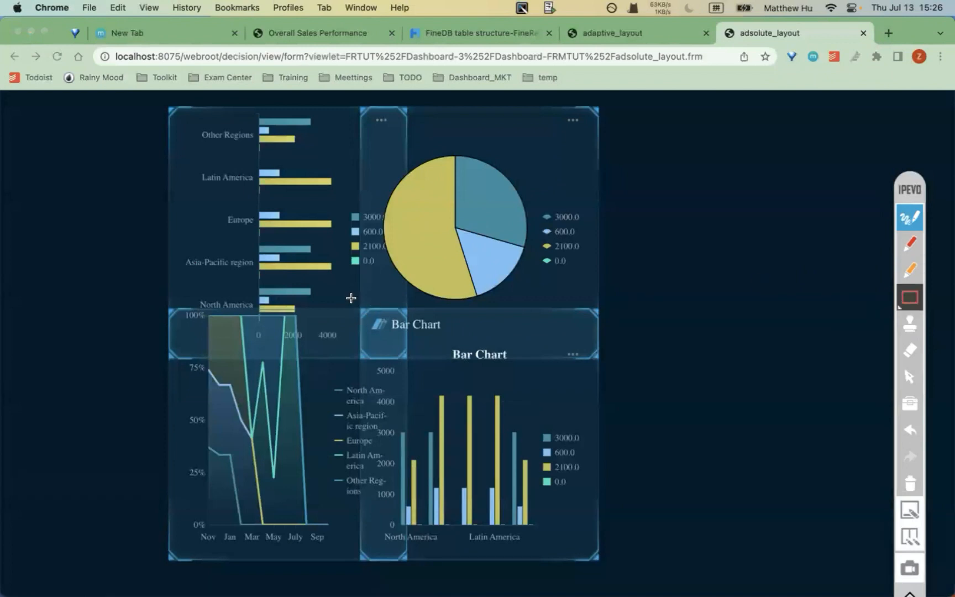
drag(351, 298, 412, 363)
click(906, 521)
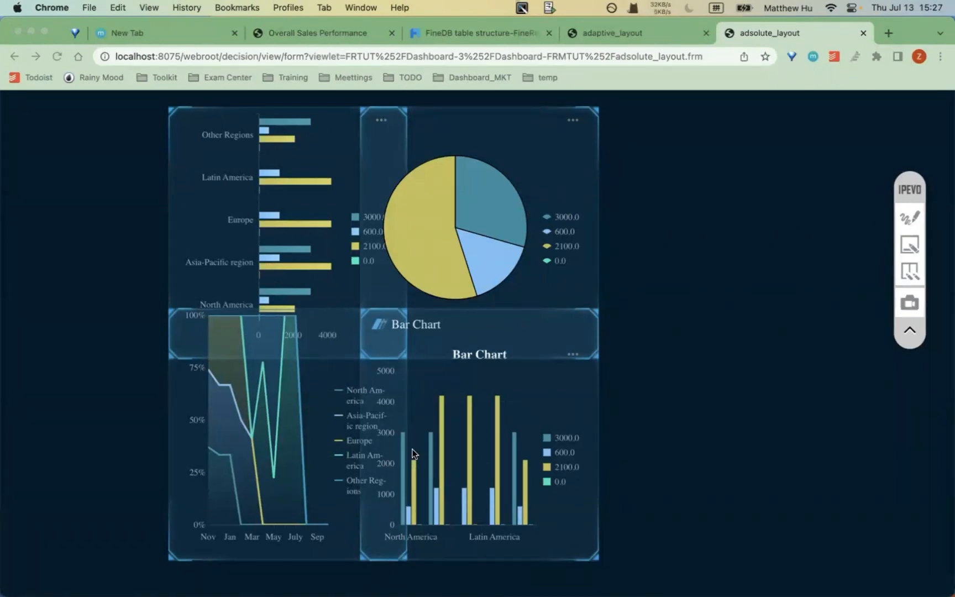
- Close the absolute and adaptive preview tabs and return to FineReport Designer
click(862, 33)
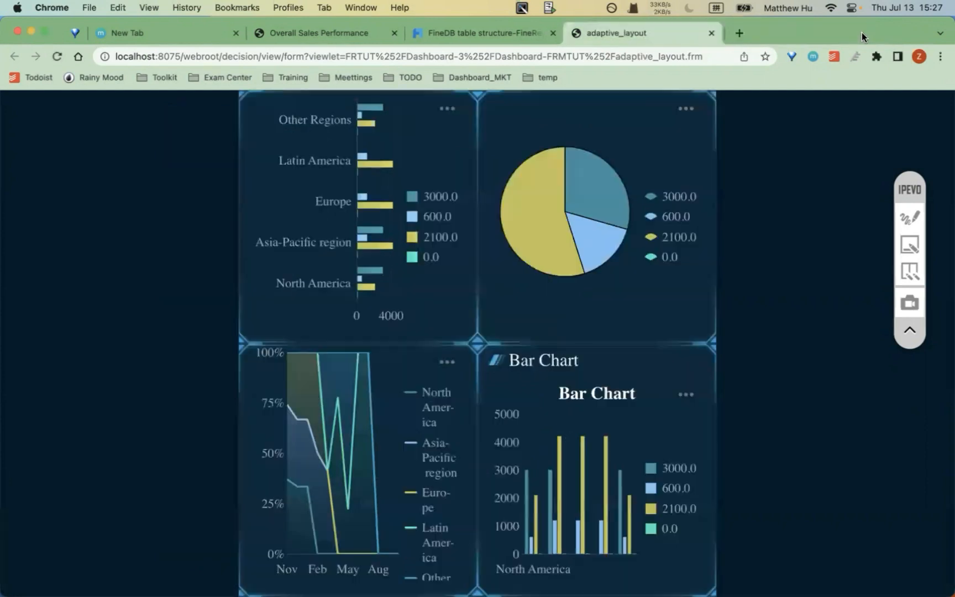
click(706, 33)
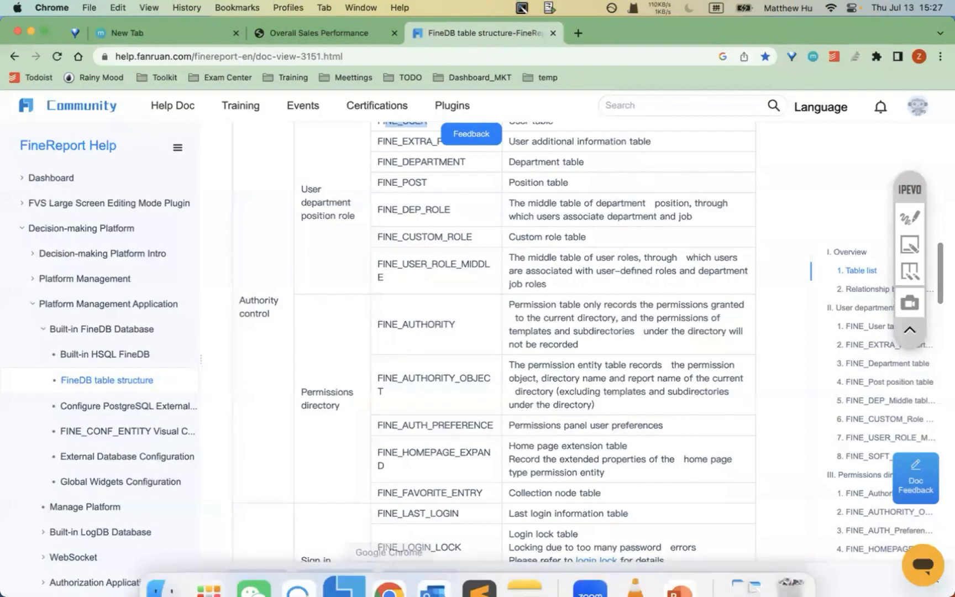
mouse_move(388, 578)
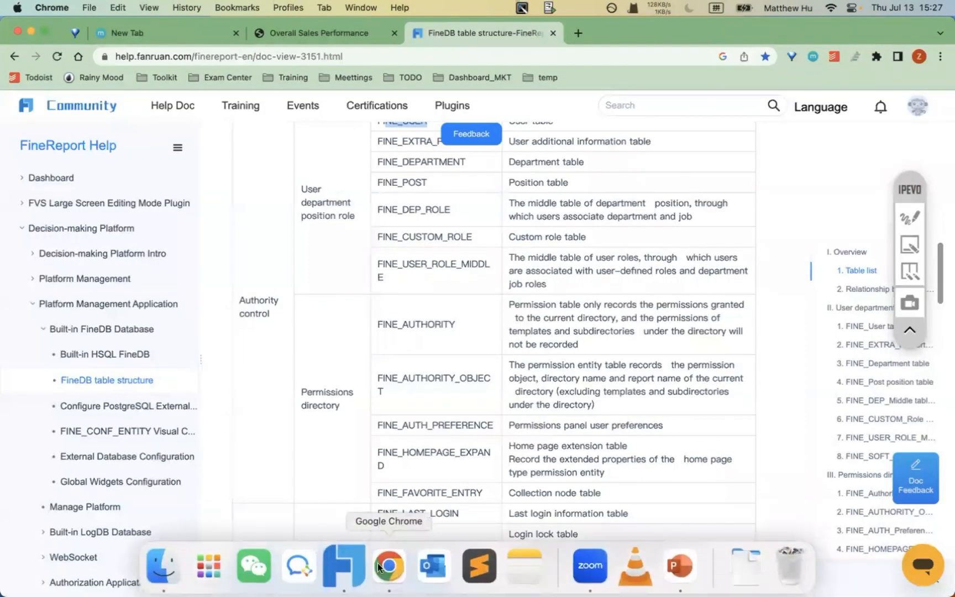
click(356, 568)
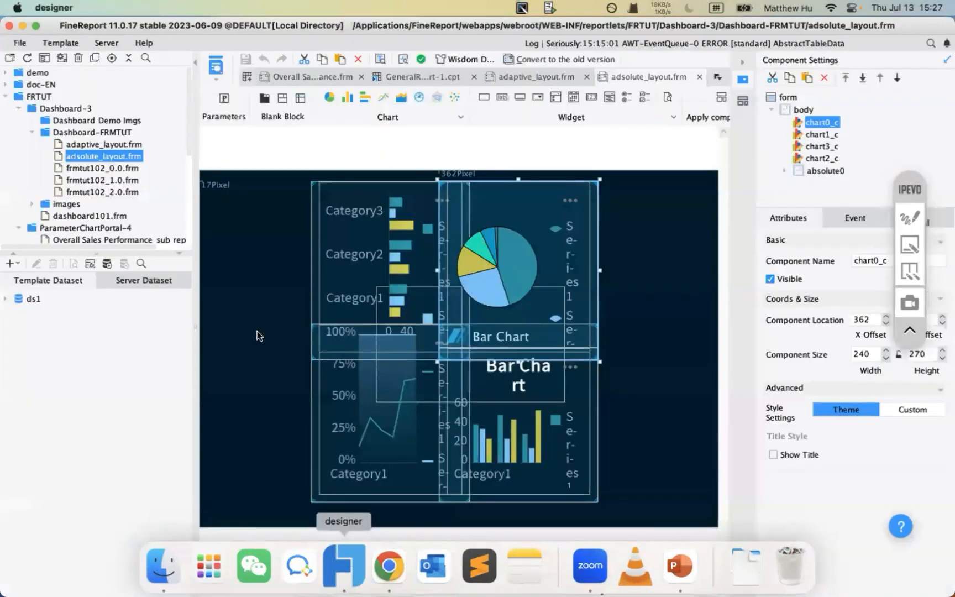
- Show the Chart Recap 2 slide and highlight the combination chart and chart switching topics
click(679, 566)
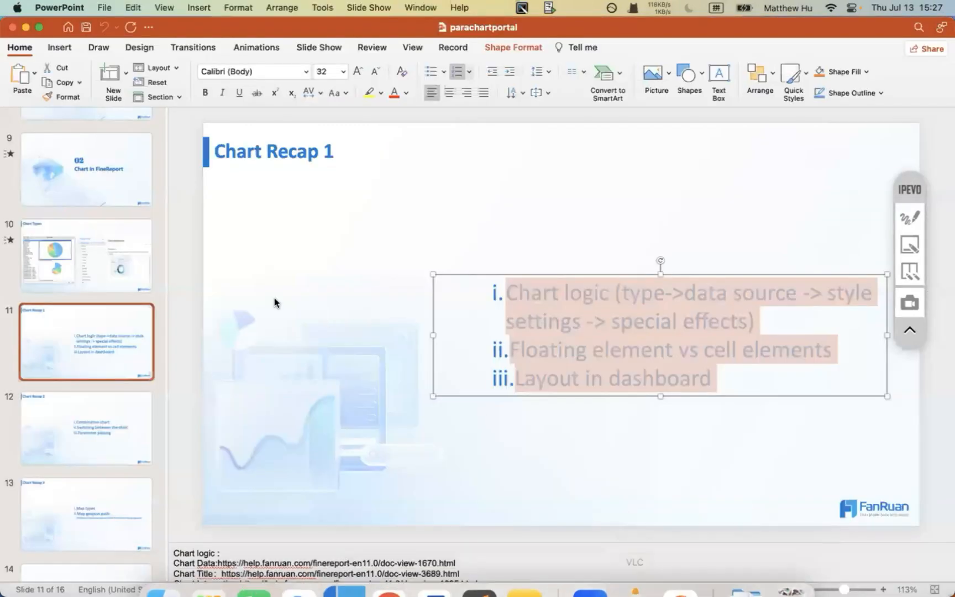
click(81, 432)
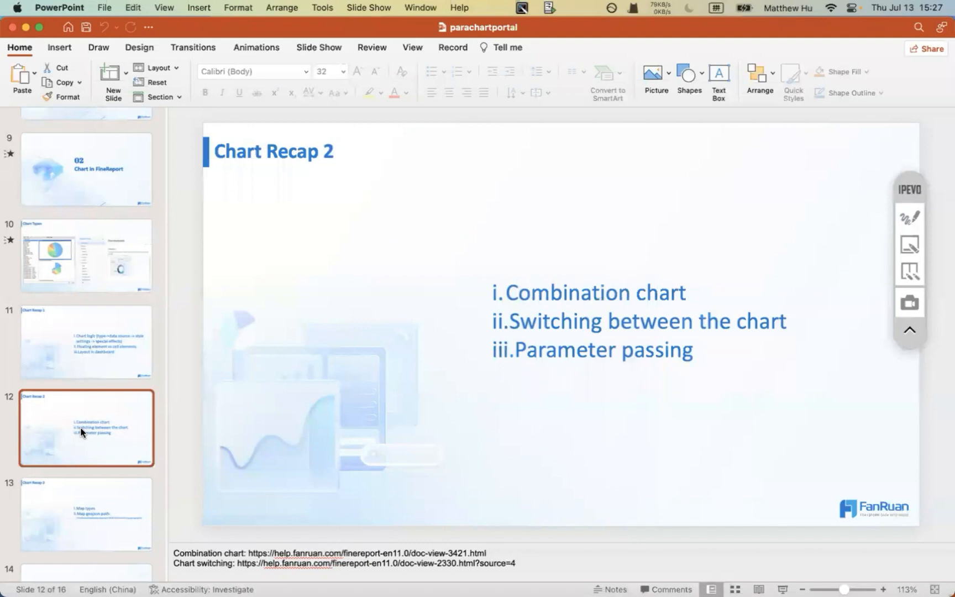
drag(514, 292, 647, 293)
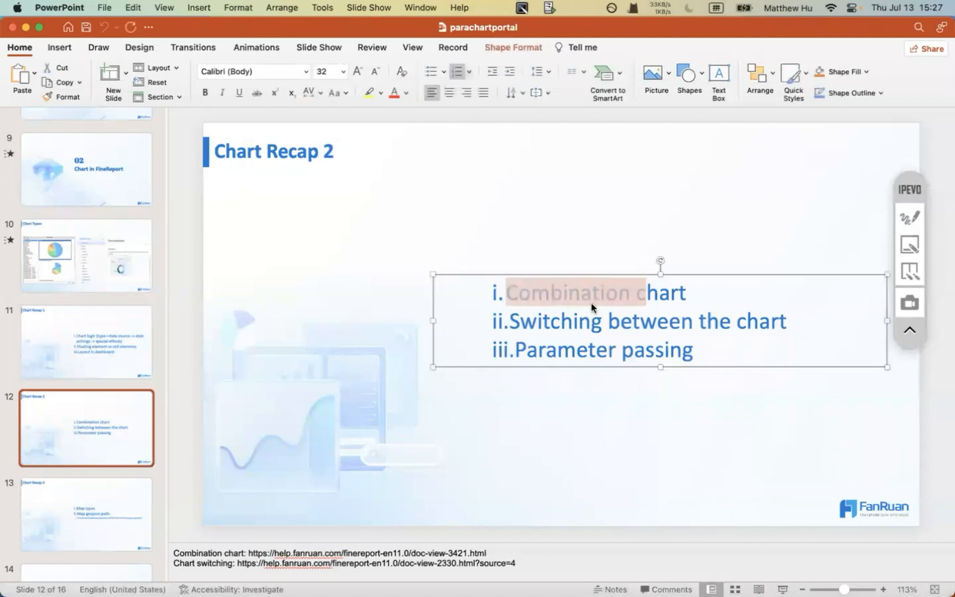
drag(510, 322, 750, 334)
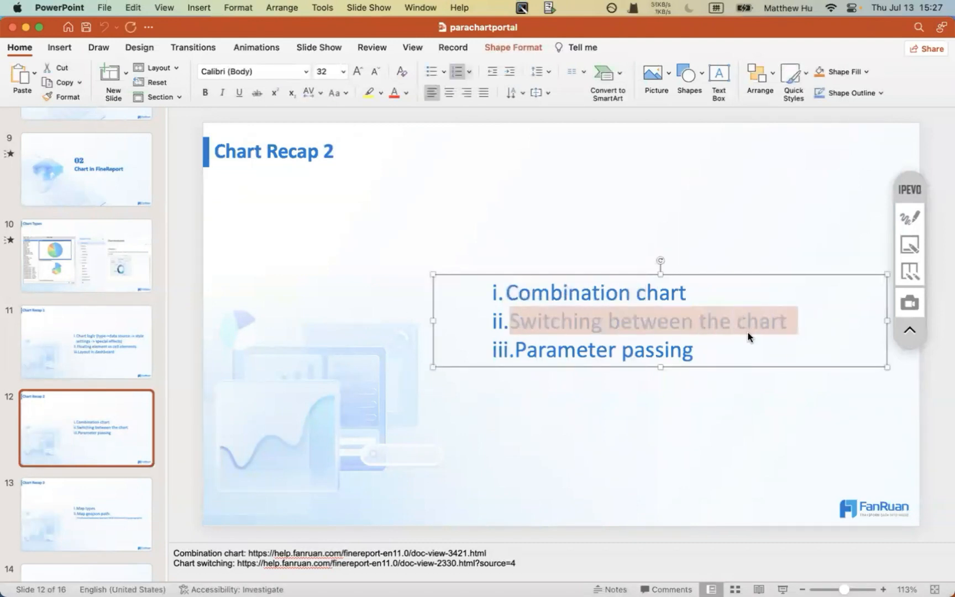
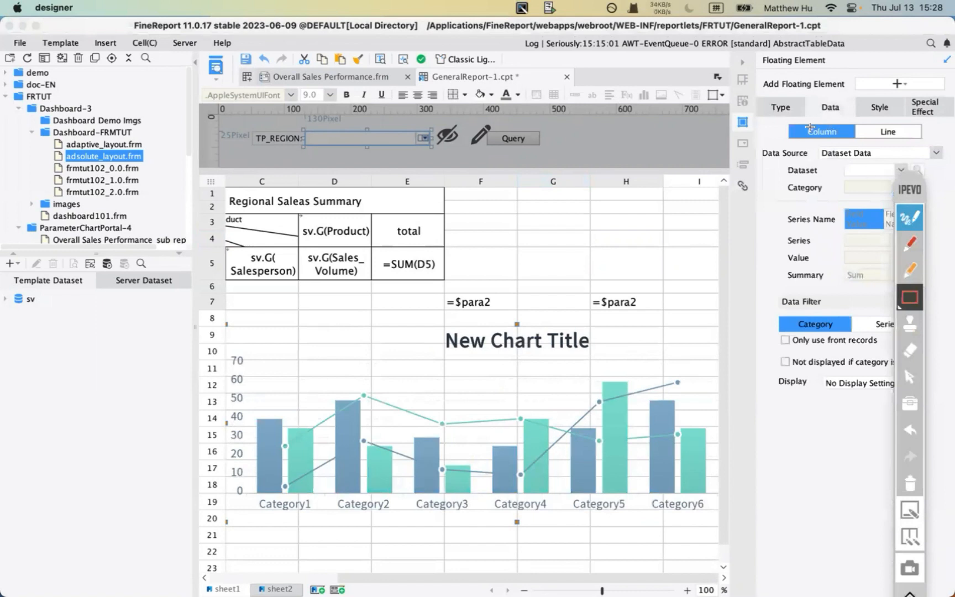
- Underline the two series type choices with an annotation, clear it, and open the chart Type settings
click(910, 243)
drag(793, 139, 911, 140)
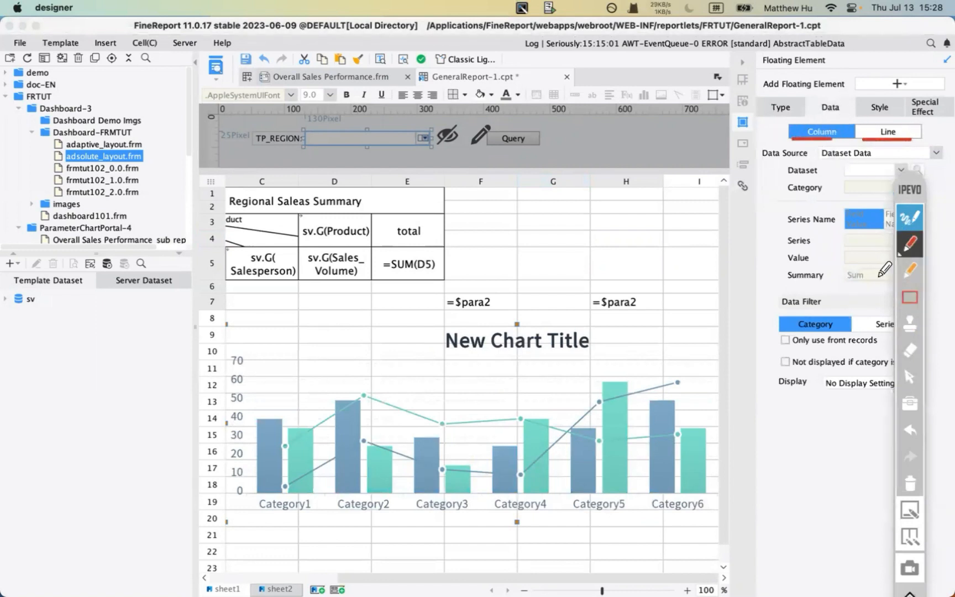
click(910, 484)
click(909, 218)
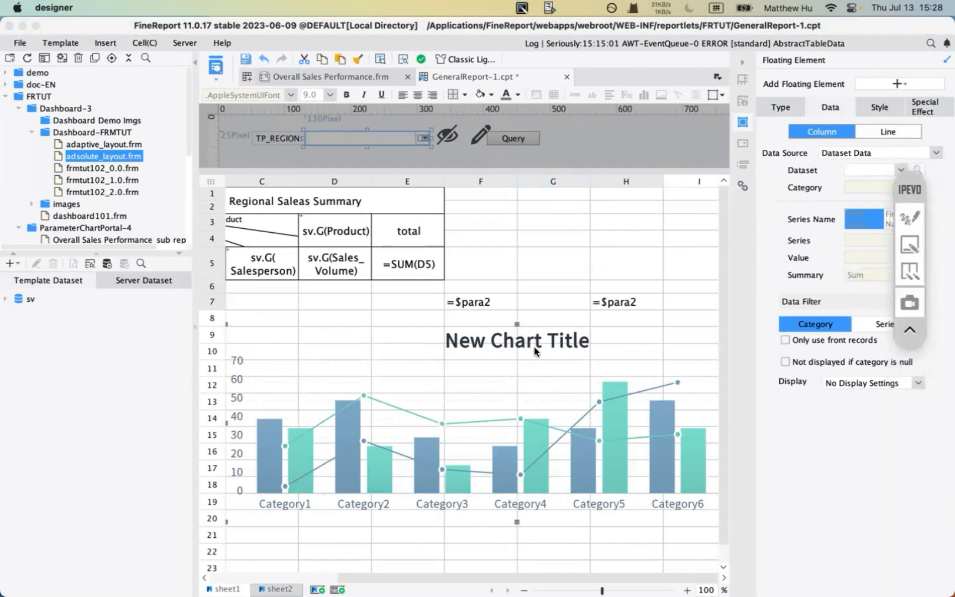
click(788, 113)
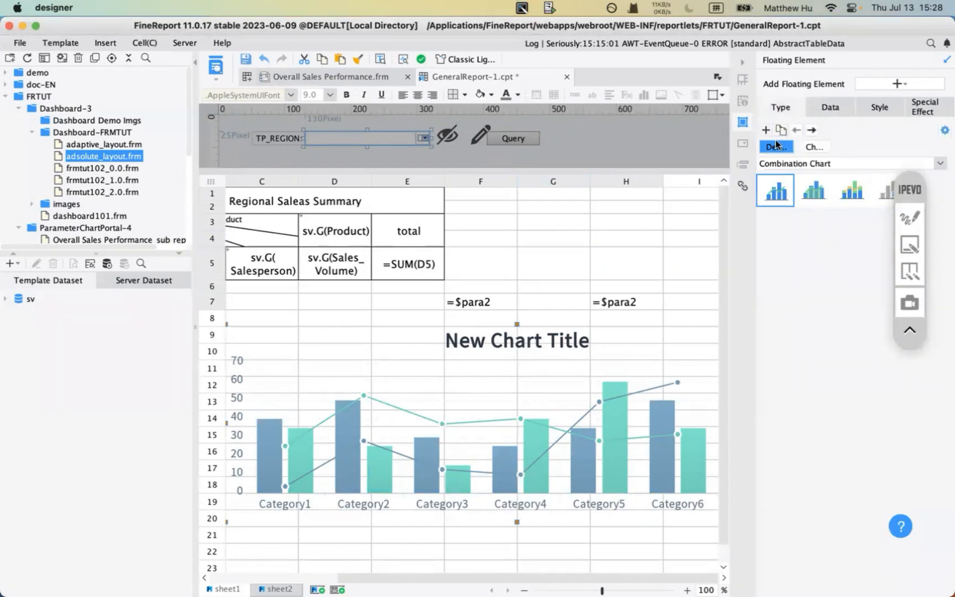
- Show the second chart, Pie Chart, and point out the add-chart button with an annotation arrow
click(809, 147)
click(908, 216)
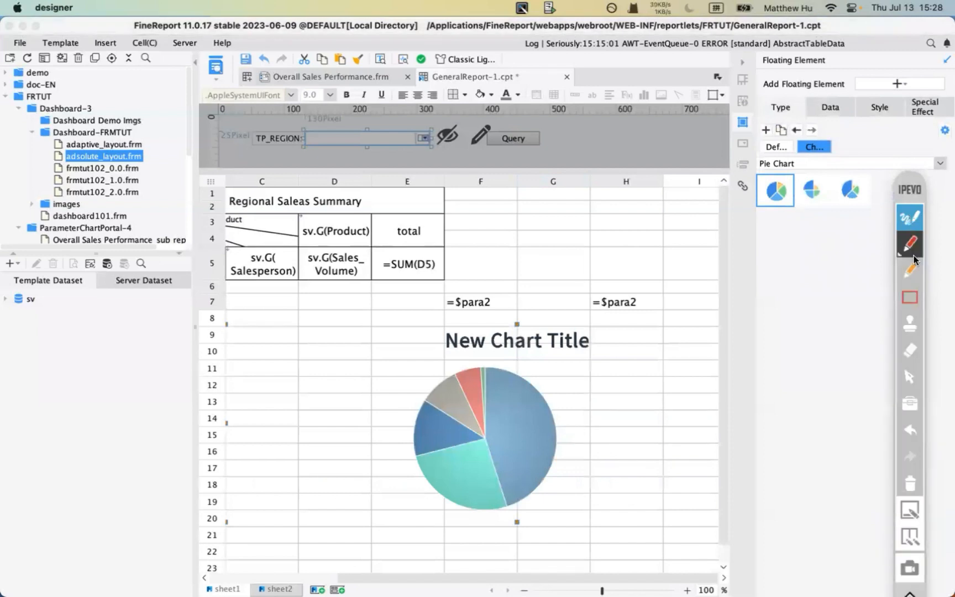
click(912, 294)
click(914, 223)
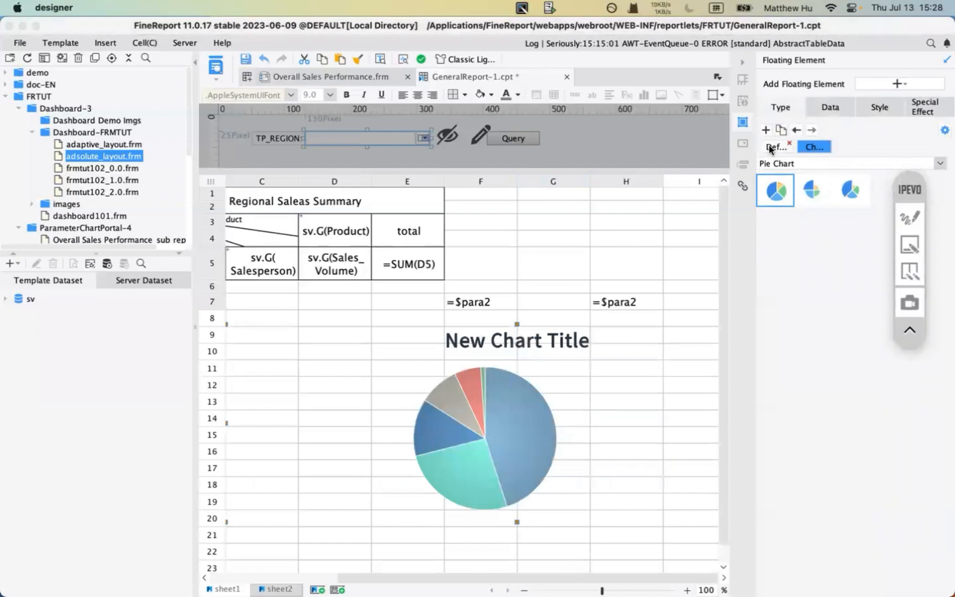
click(911, 216)
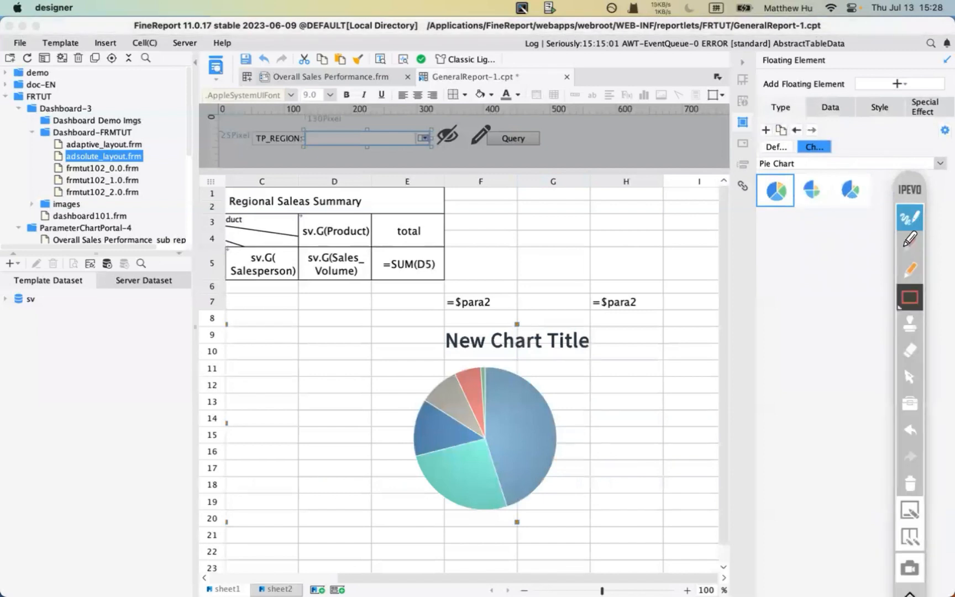
click(905, 246)
mouse_move(758, 149)
mouse_down()
mouse_move(759, 134)
mouse_move(750, 140)
mouse_move(763, 140)
mouse_up()
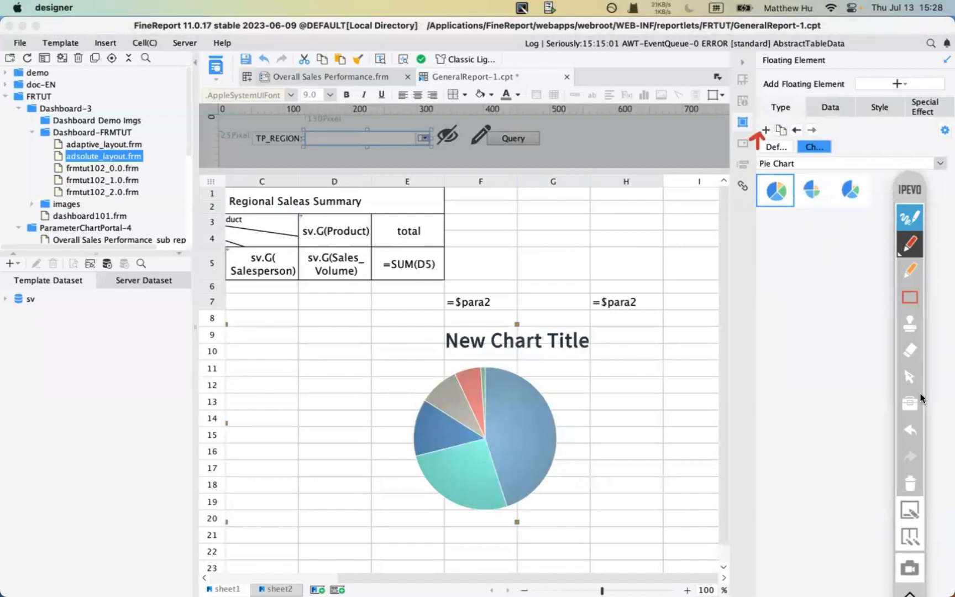
click(910, 483)
click(910, 216)
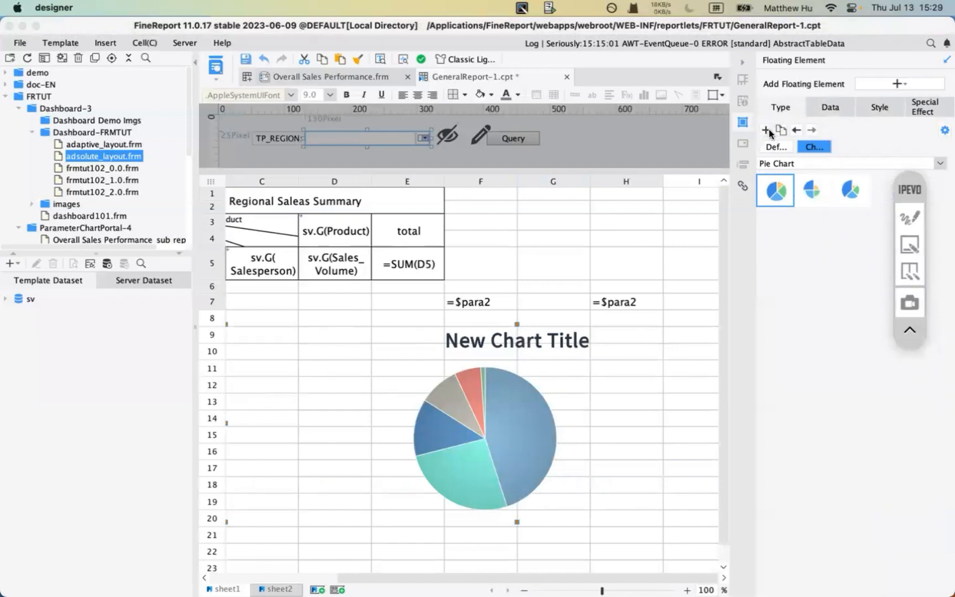
- Add a third chart to the switchable set and underline the three chart tabs
click(767, 131)
click(910, 217)
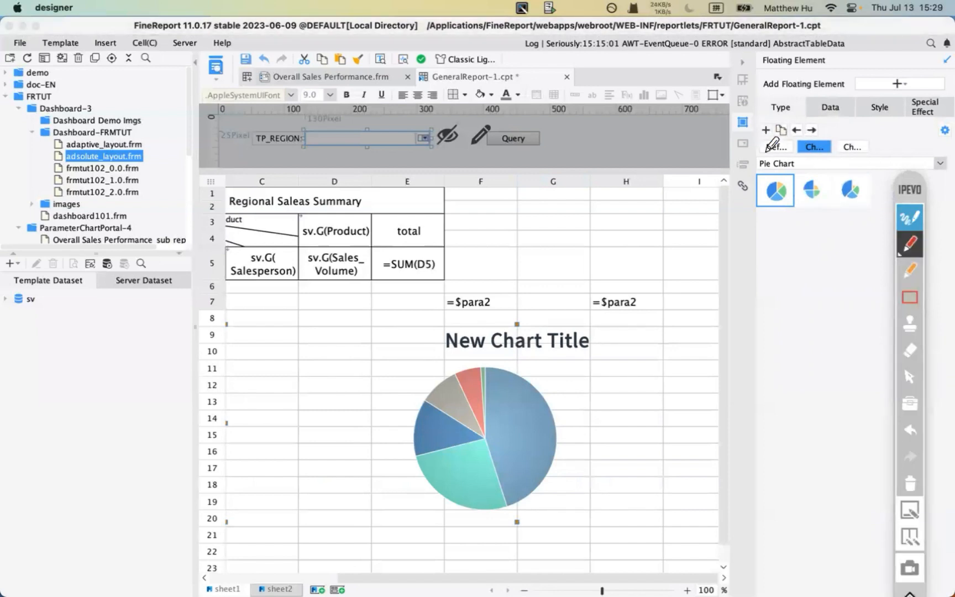
drag(759, 158, 869, 156)
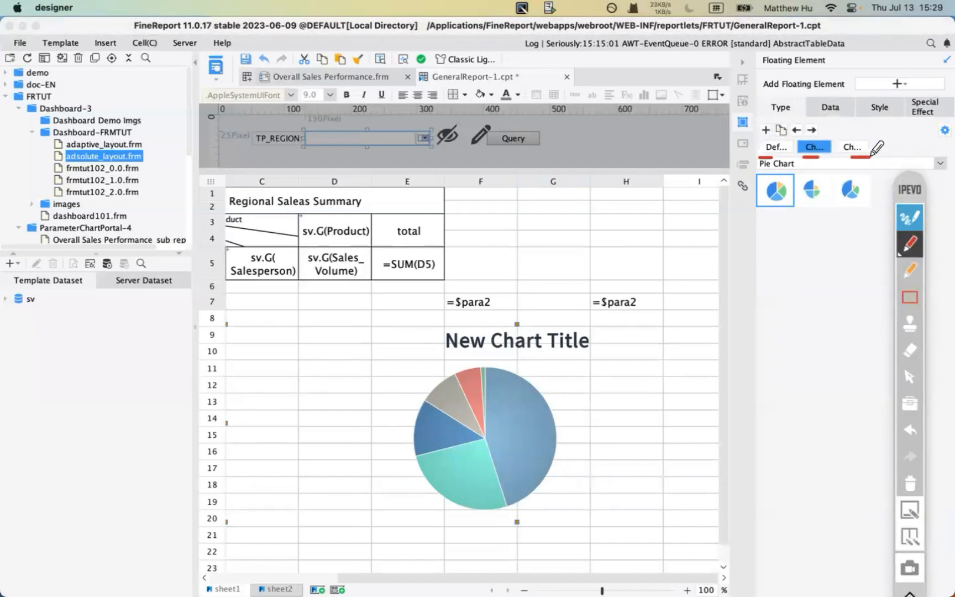
click(919, 215)
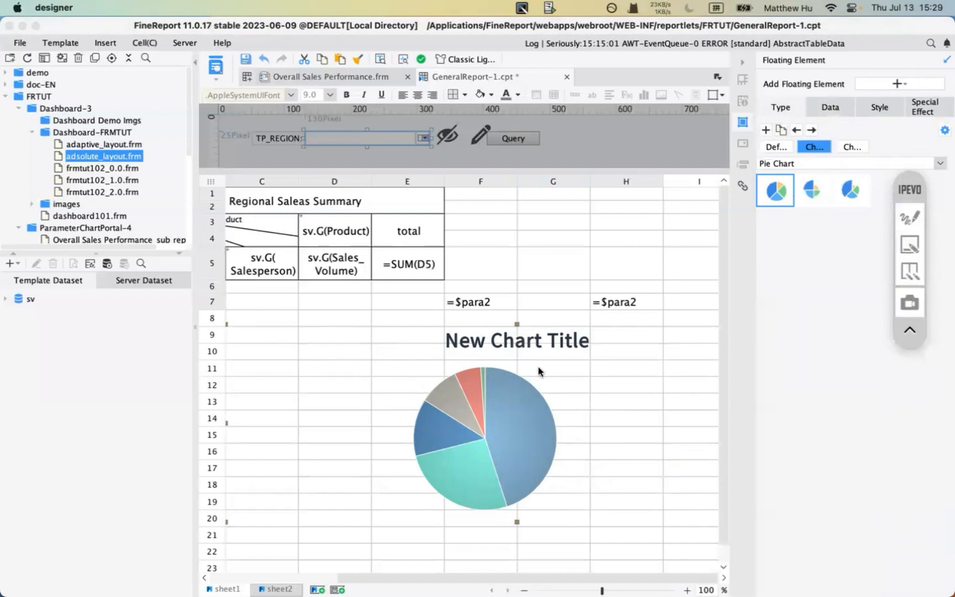
- Outline the pie chart area in red, then point an arrow at the chart switching settings
click(910, 218)
click(910, 297)
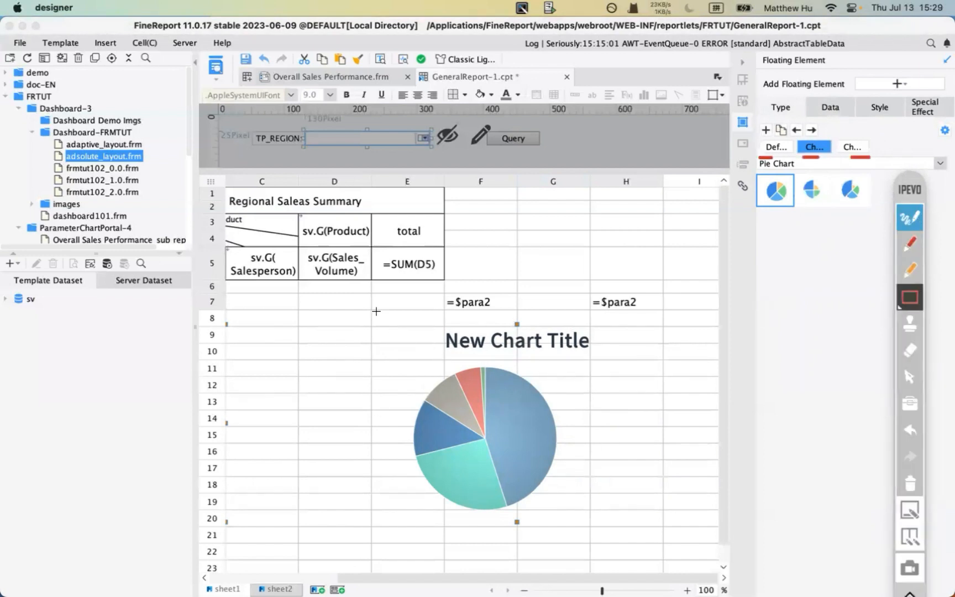
drag(356, 297, 642, 520)
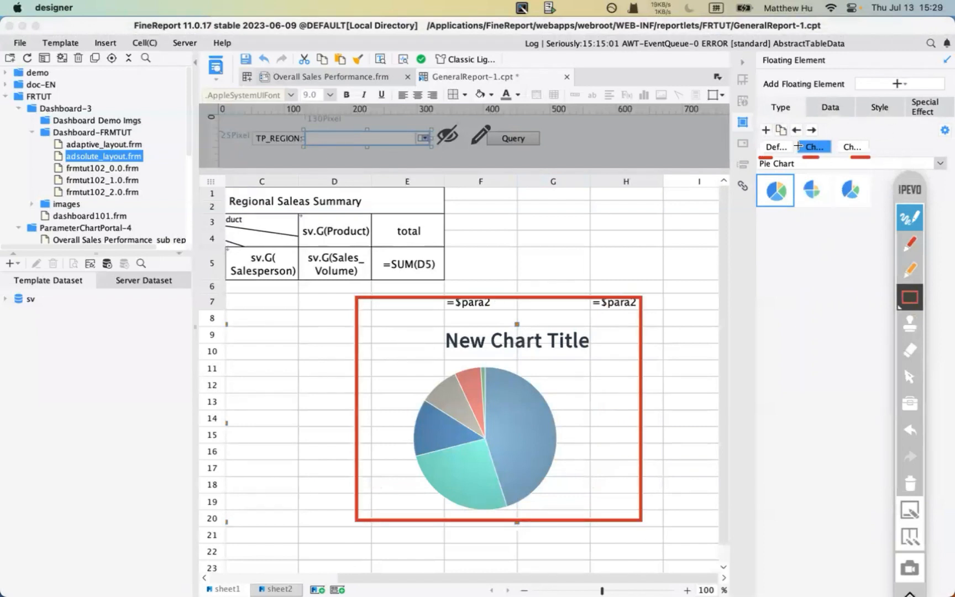
click(909, 483)
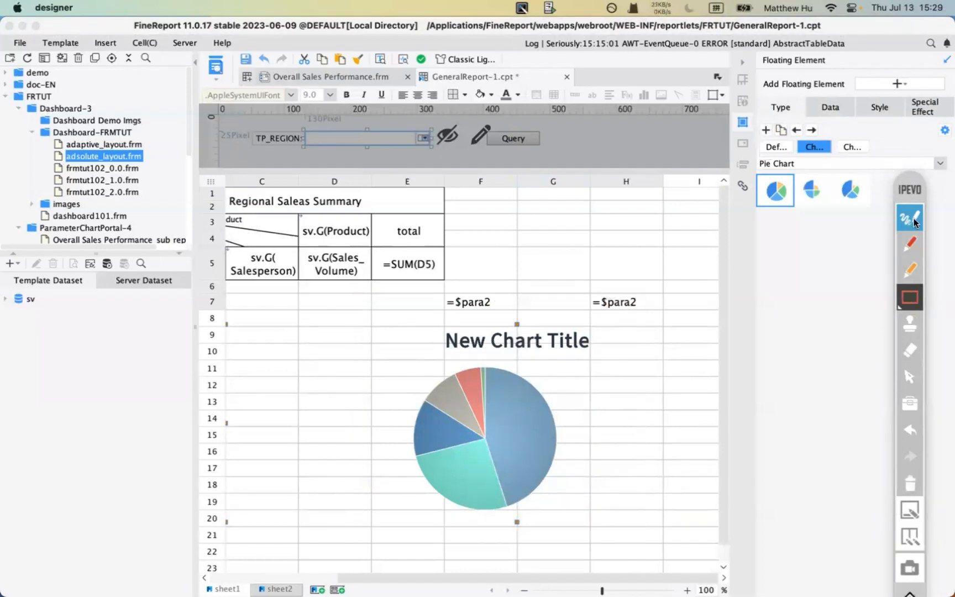
click(910, 243)
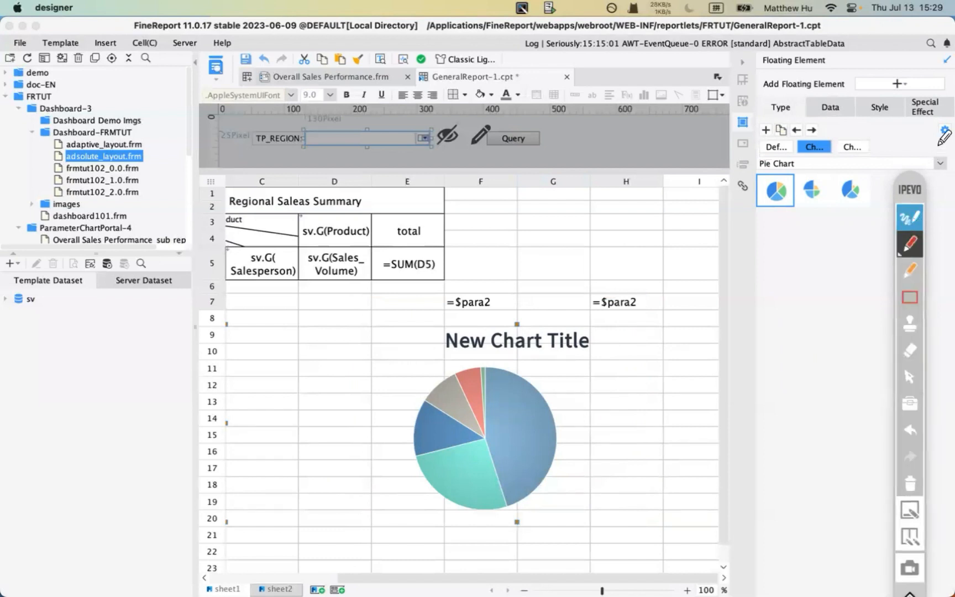
mouse_move(913, 145)
mouse_down()
mouse_move(929, 129)
mouse_move(927, 140)
mouse_up()
- Set chart switching to Carousel with a 10-second interval, checking the third chart's tooltip text
click(908, 486)
click(912, 215)
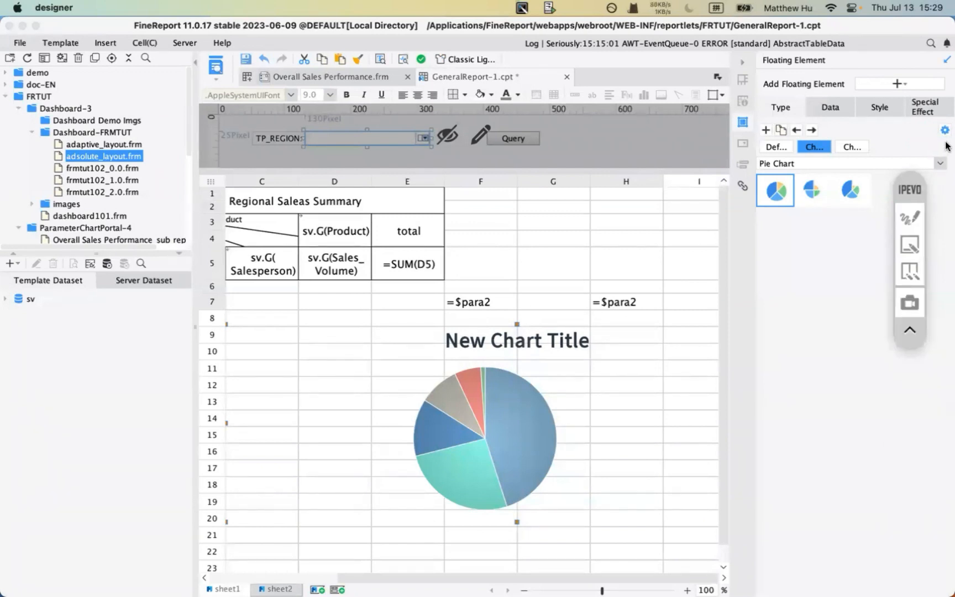
click(944, 131)
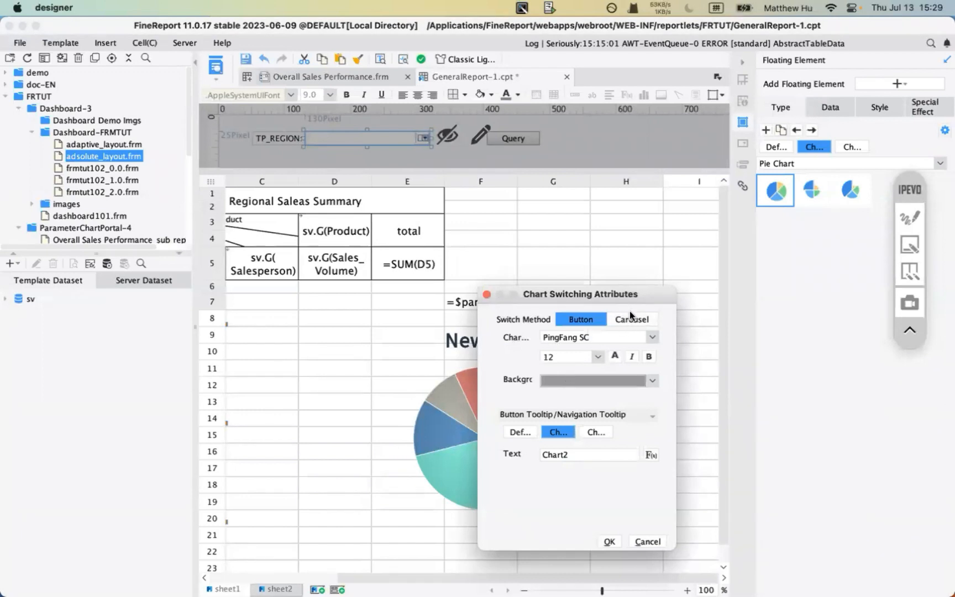
click(631, 316)
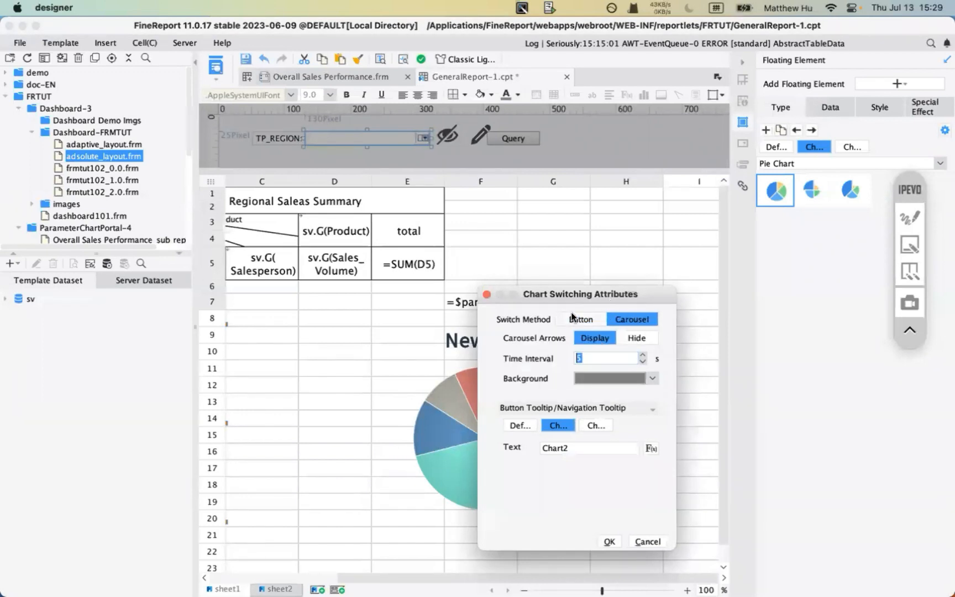
drag(572, 294, 730, 253)
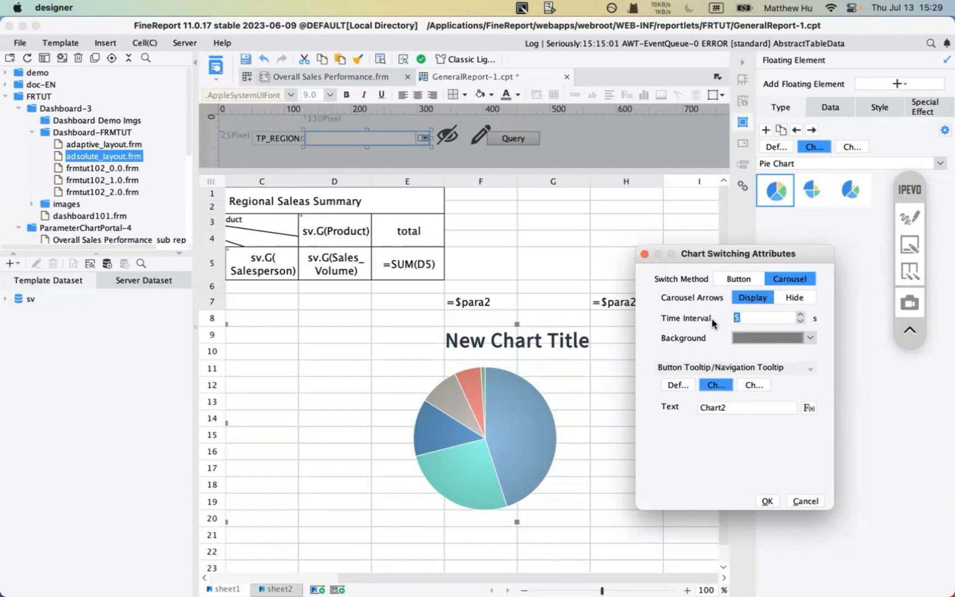
click(755, 316)
text(10)
click(749, 384)
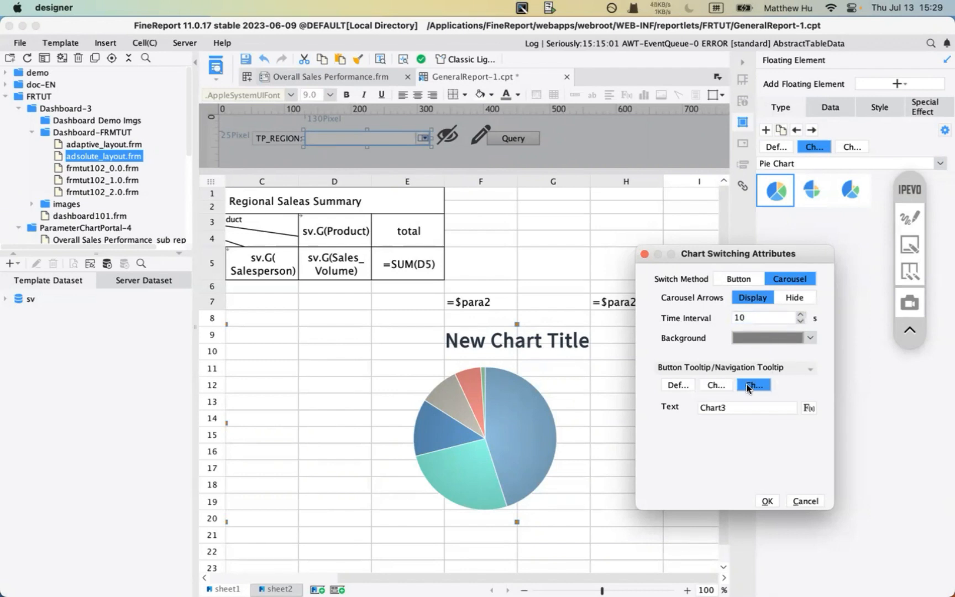
click(761, 317)
- Close the switching attributes, leave the chart type as Pie Chart, and show Overall Sales Performance.frm
click(811, 500)
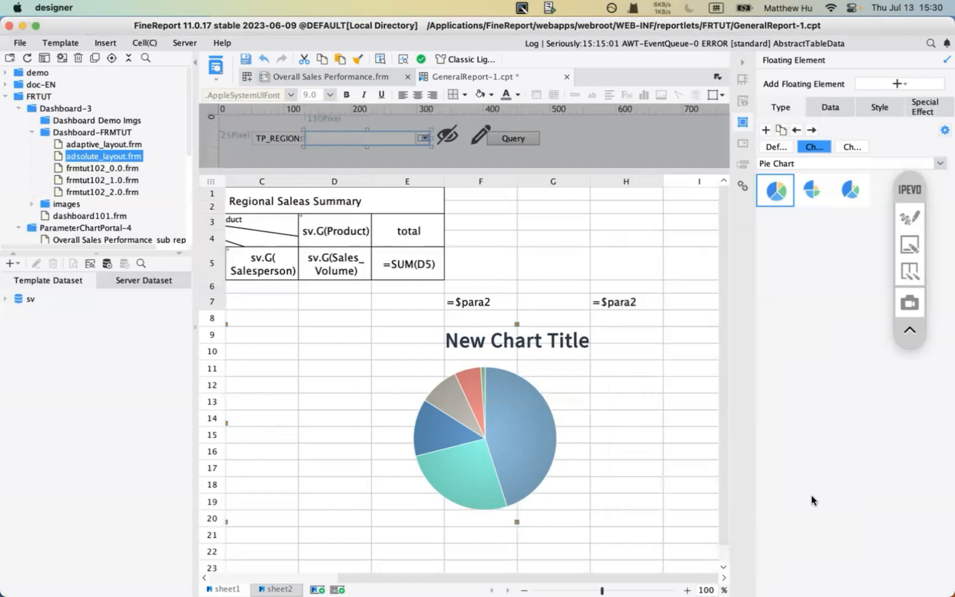
click(796, 163)
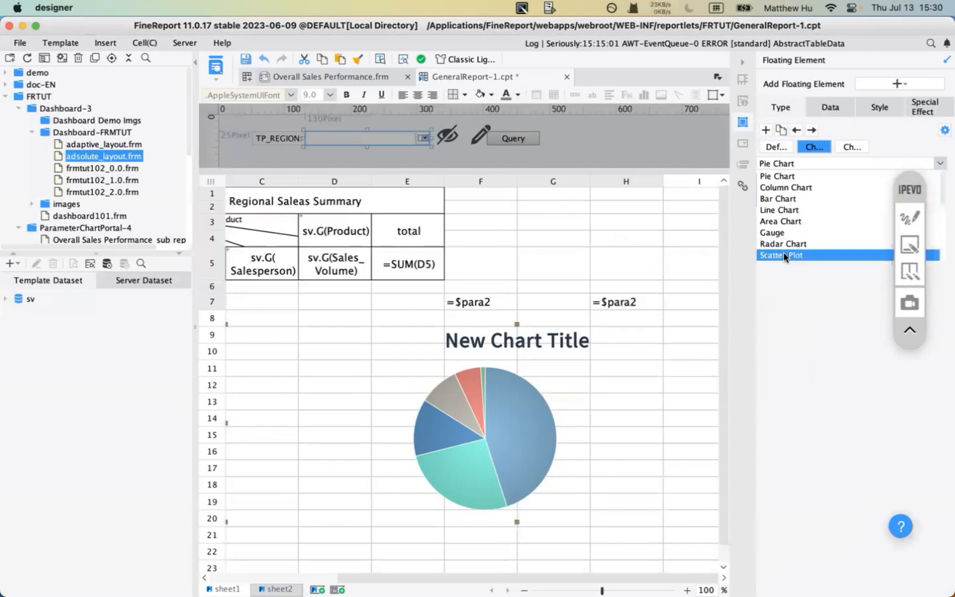
scroll(796, 221, down, 5)
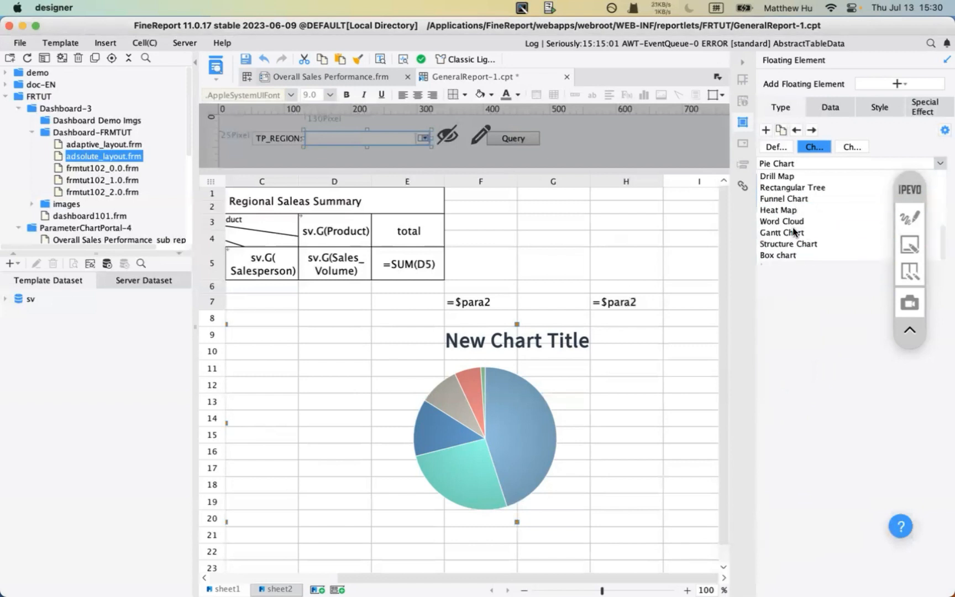
click(798, 338)
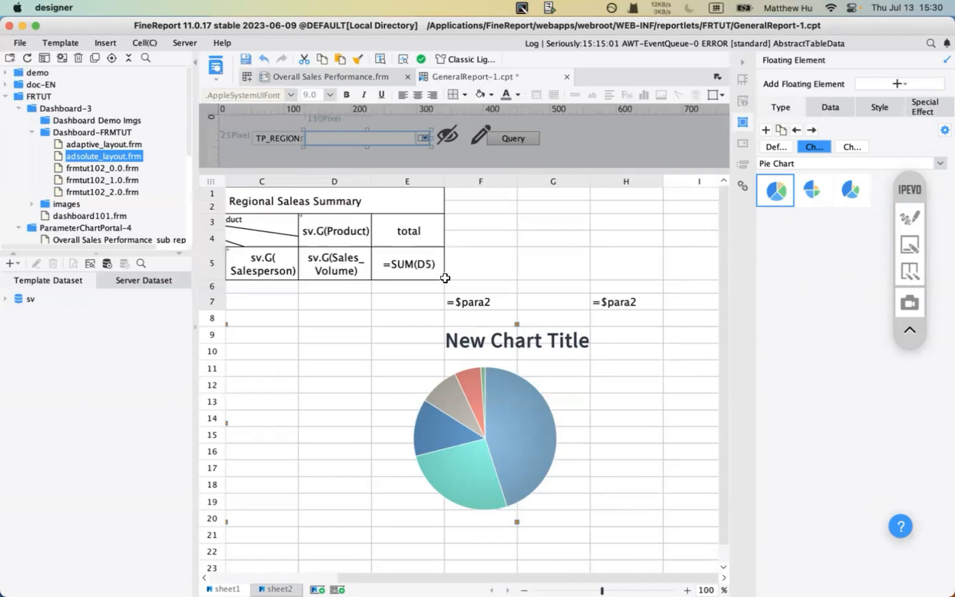
click(328, 81)
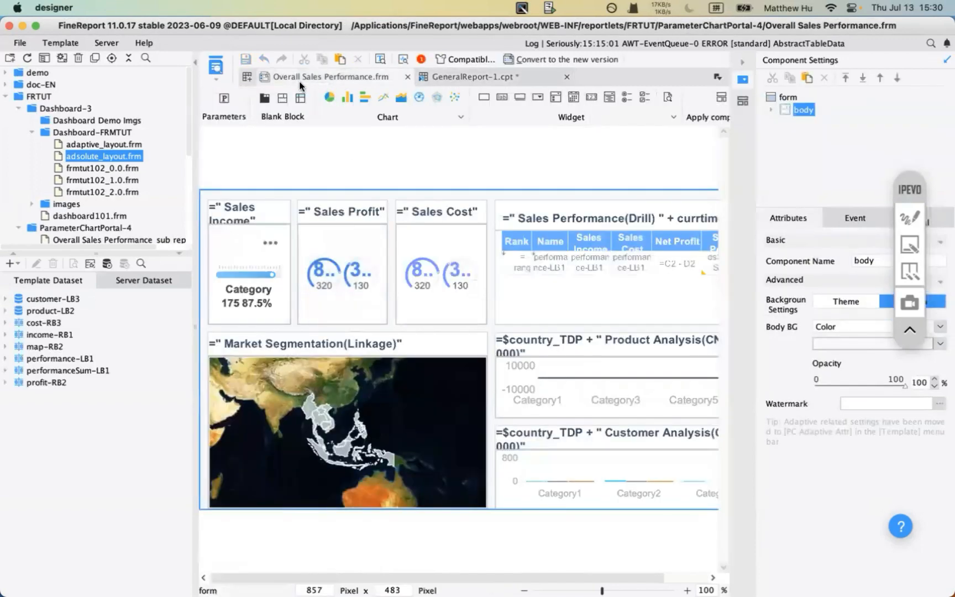
click(922, 221)
click(909, 243)
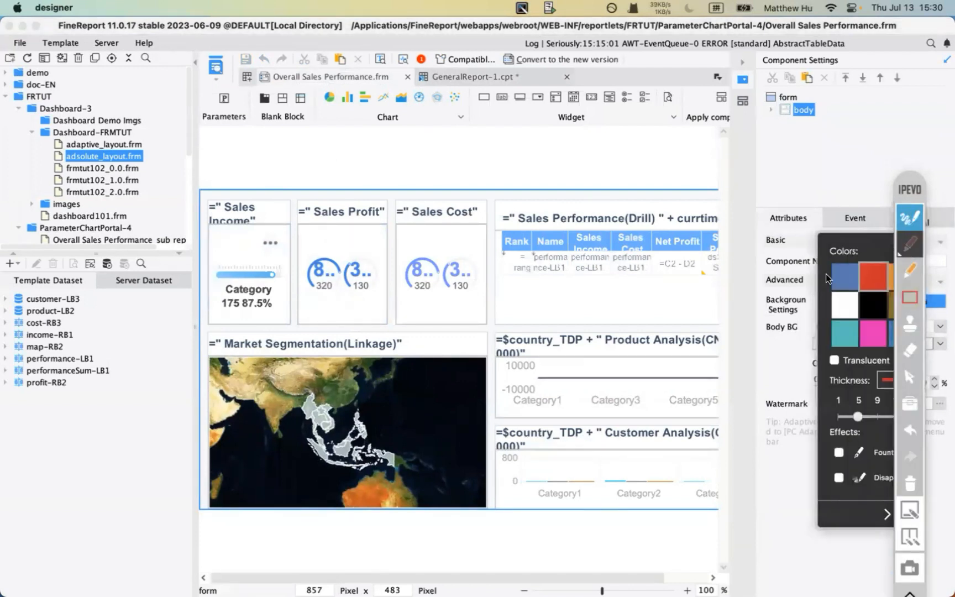
click(910, 297)
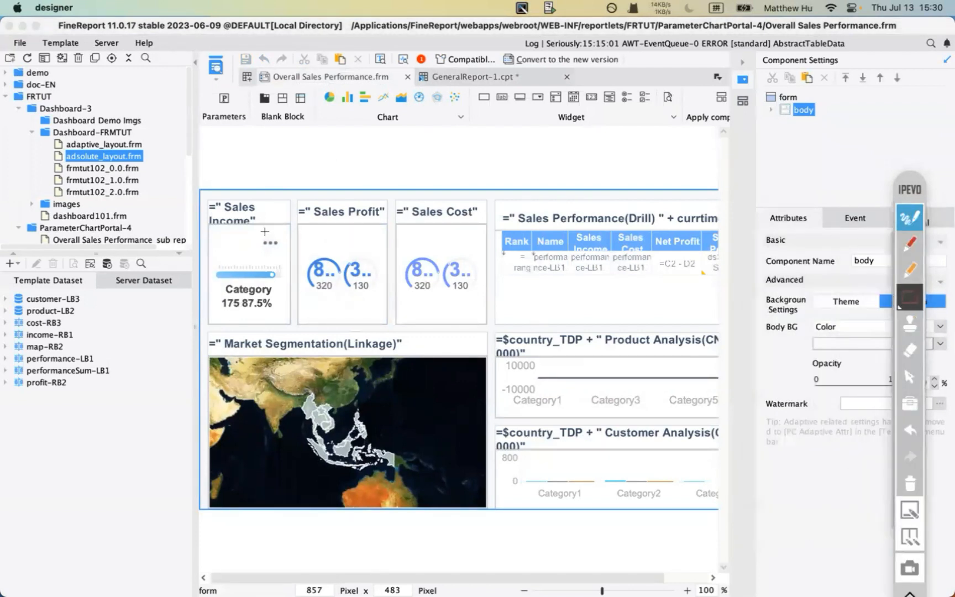
mouse_move(206, 195)
mouse_down()
mouse_move(301, 295)
mouse_move(303, 334)
mouse_up()
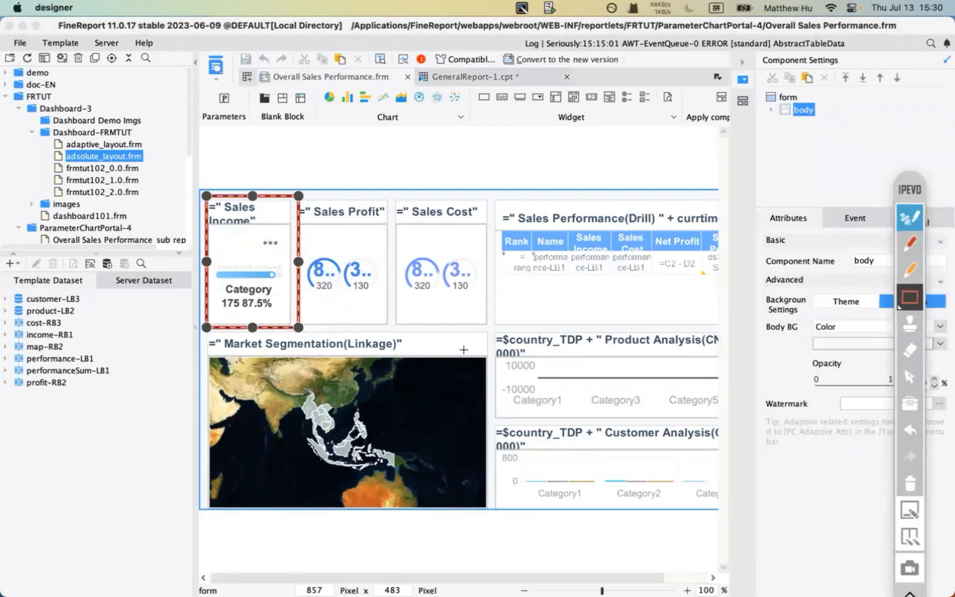
mouse_move(492, 325)
mouse_down()
mouse_move(730, 519)
mouse_move(741, 518)
mouse_up()
click(667, 536)
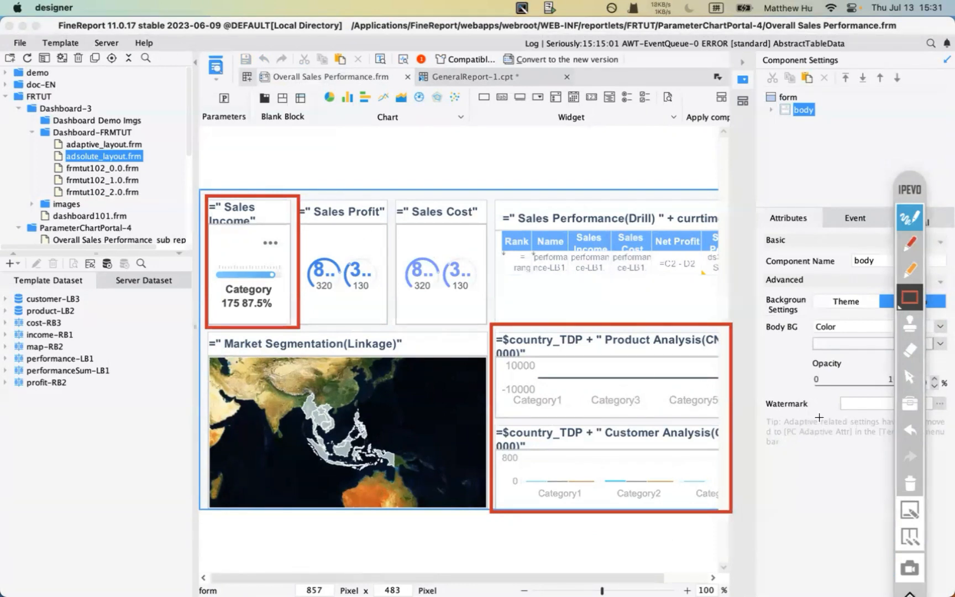
click(911, 484)
click(913, 214)
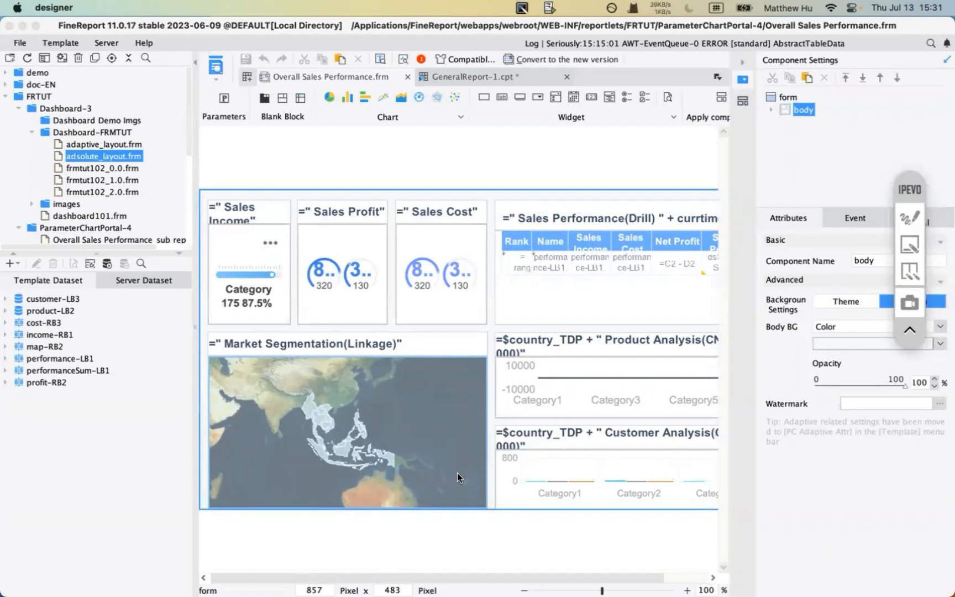
mouse_move(432, 587)
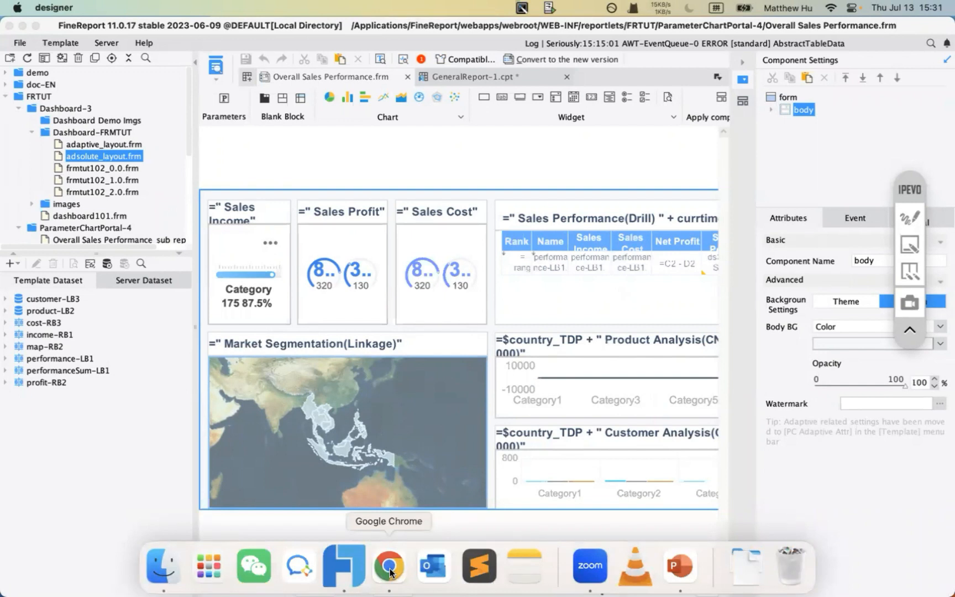
click(679, 559)
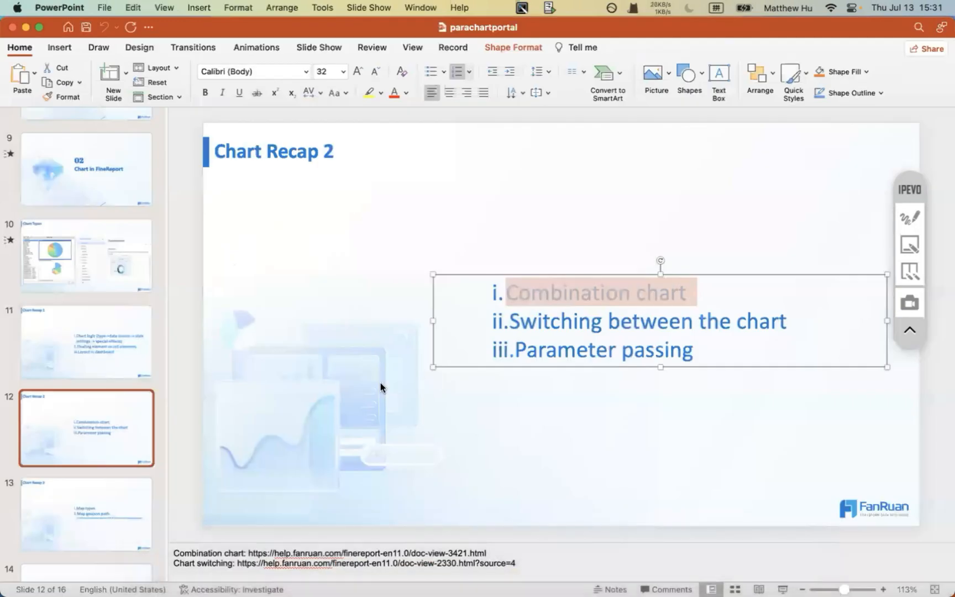
drag(503, 349, 689, 354)
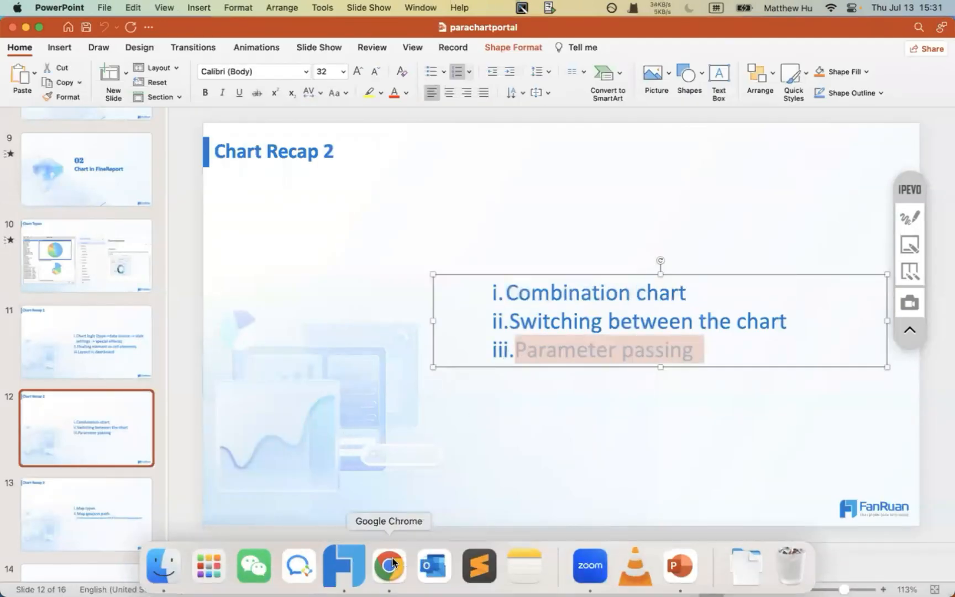
click(390, 563)
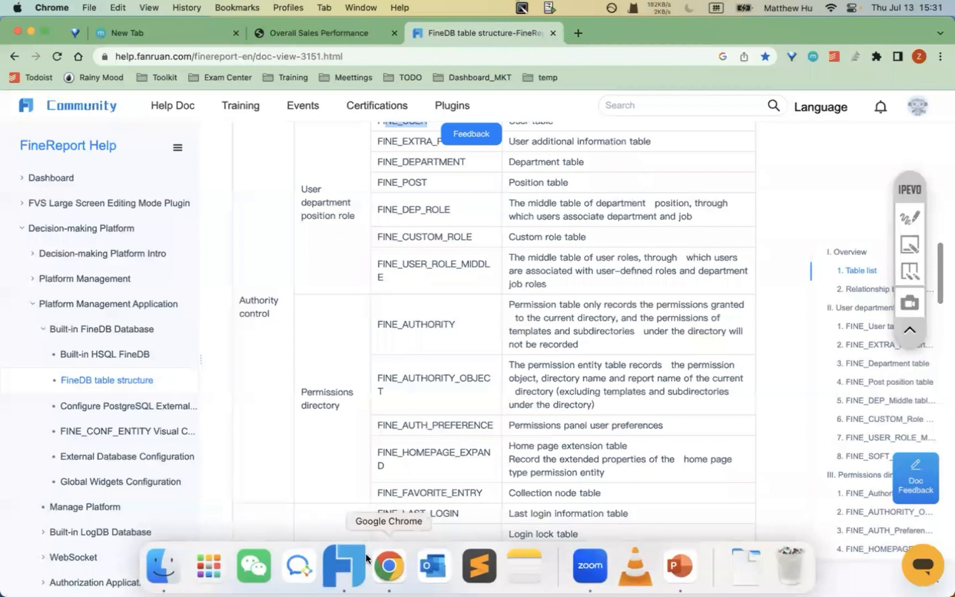
click(327, 566)
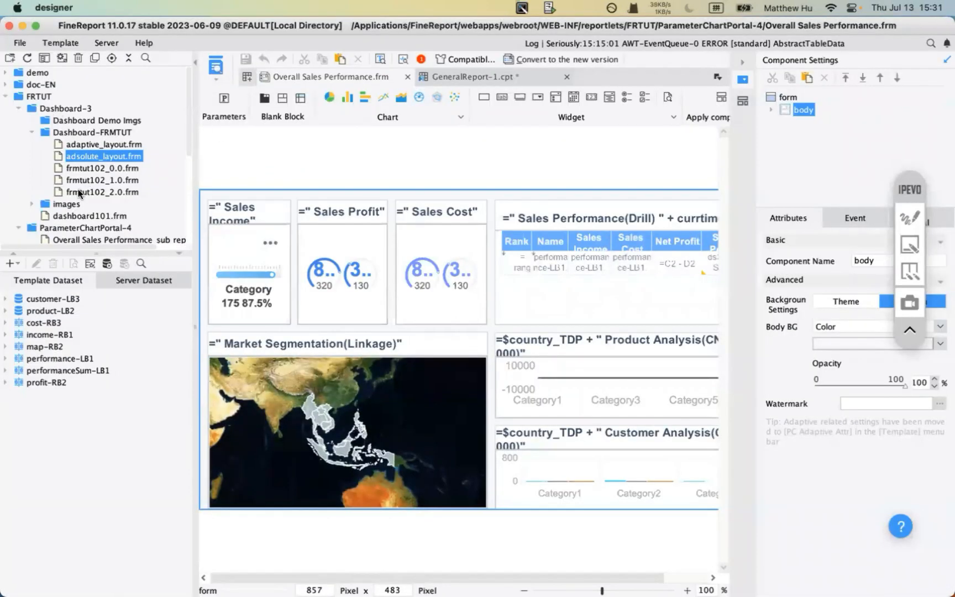
- Open the dashboard101.frm template from the template tree and preview it
scroll(101, 216, down, 3)
scroll(68, 189, down, 5)
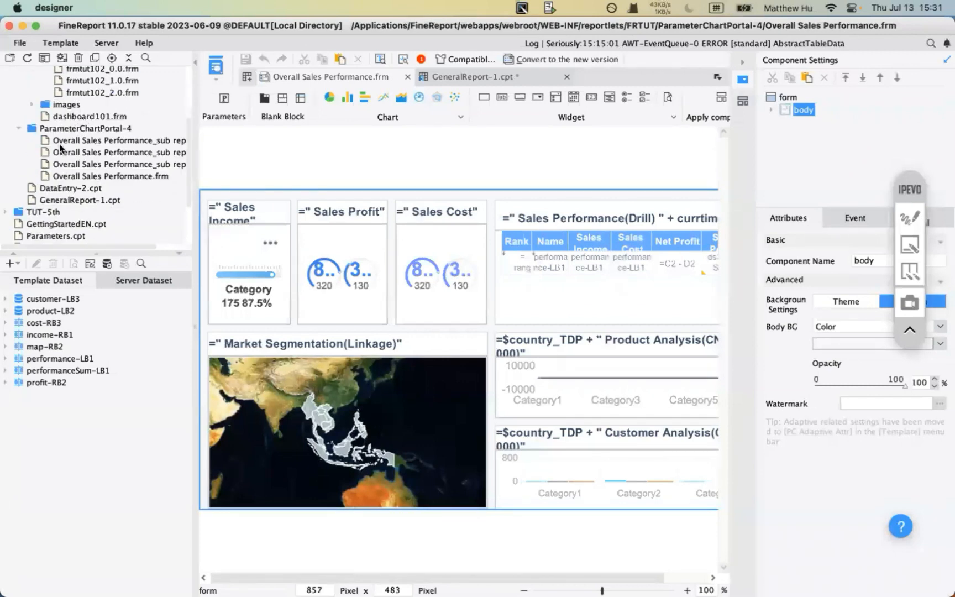
click(62, 114)
double_click(61, 116)
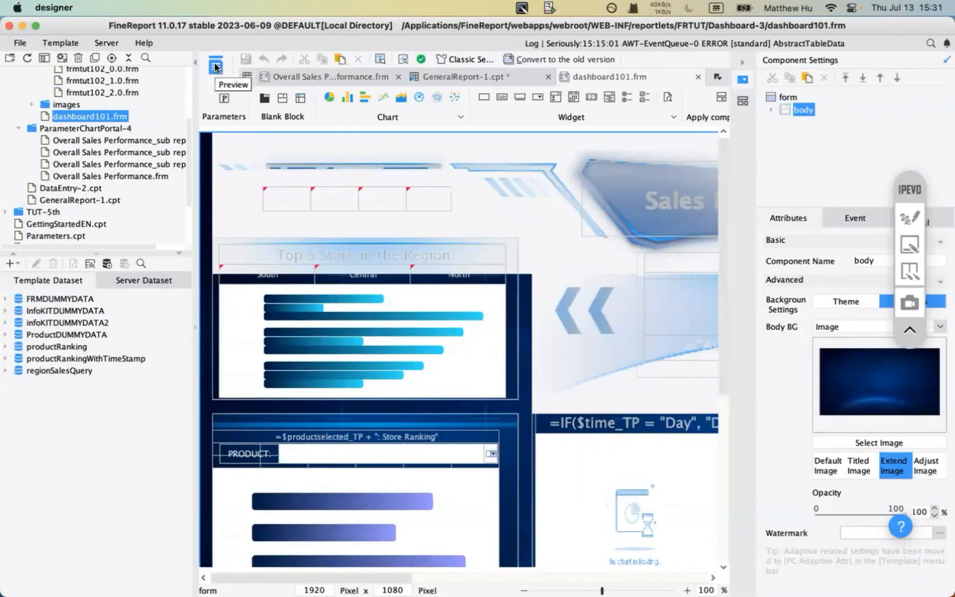
click(215, 67)
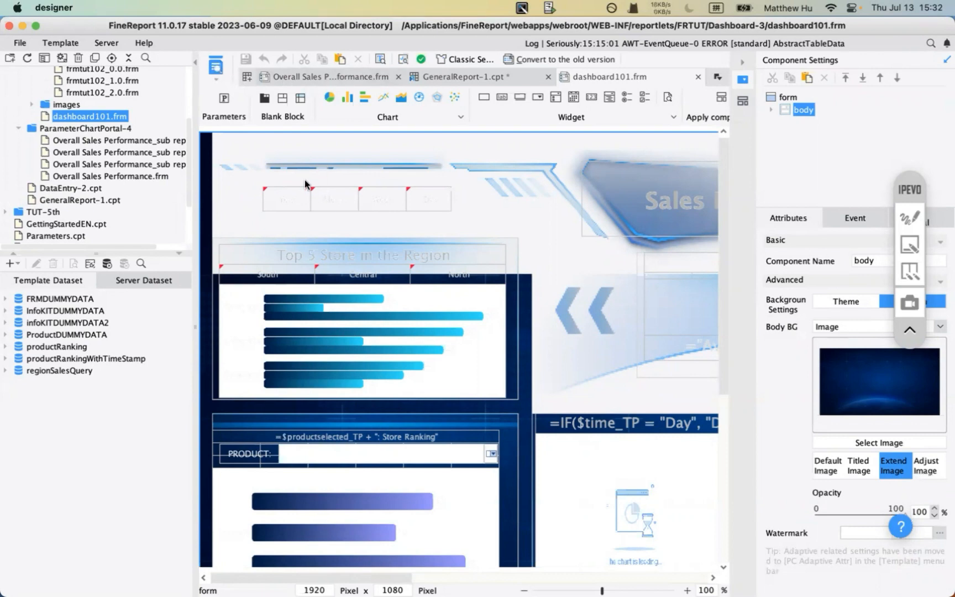
- Inspect the timeStamp widget's timeStamp-LB1 hyperlink, which passes time_TP with value =$$$
double_click(291, 198)
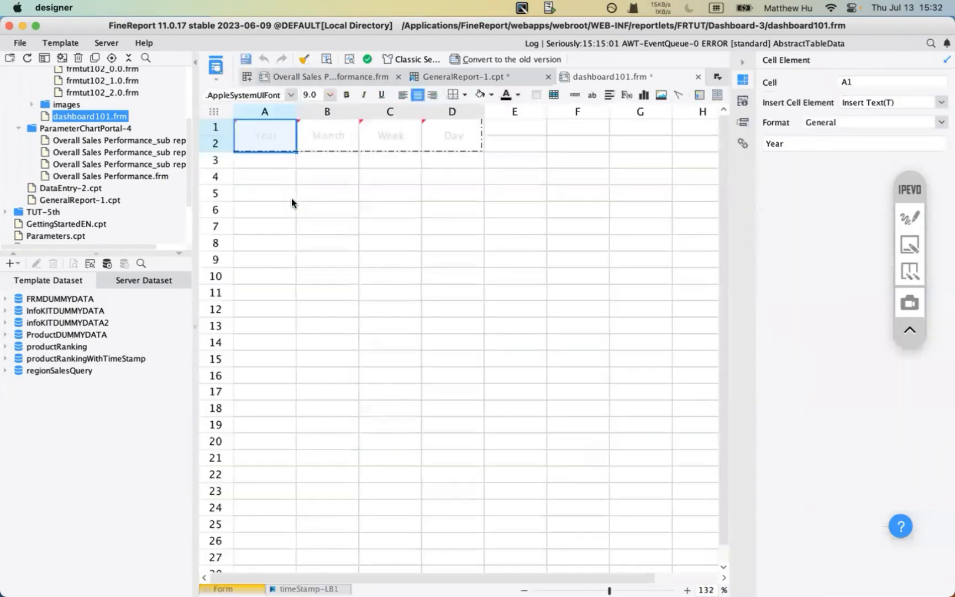
click(744, 145)
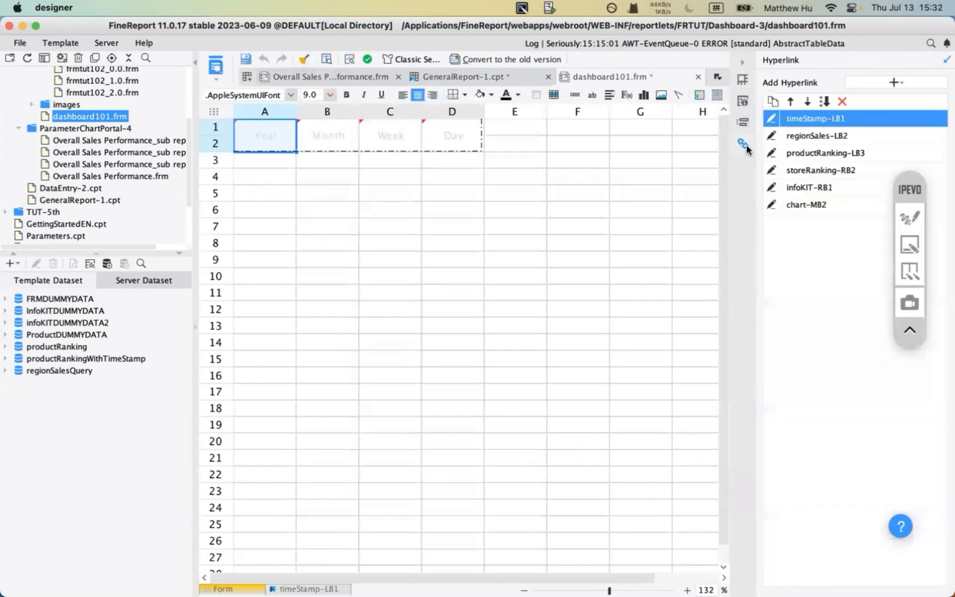
click(774, 118)
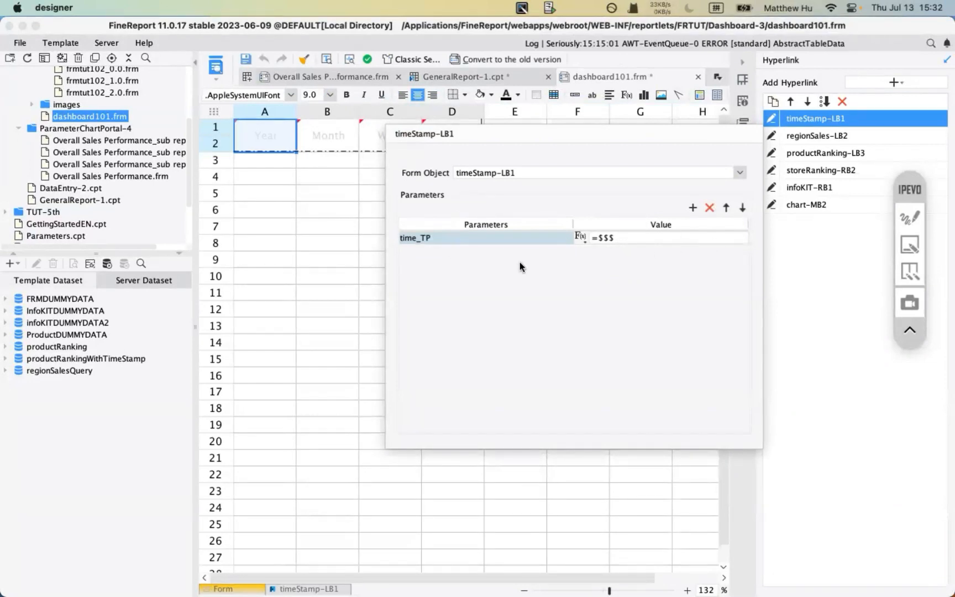
click(799, 251)
scroll(115, 167, up, 5)
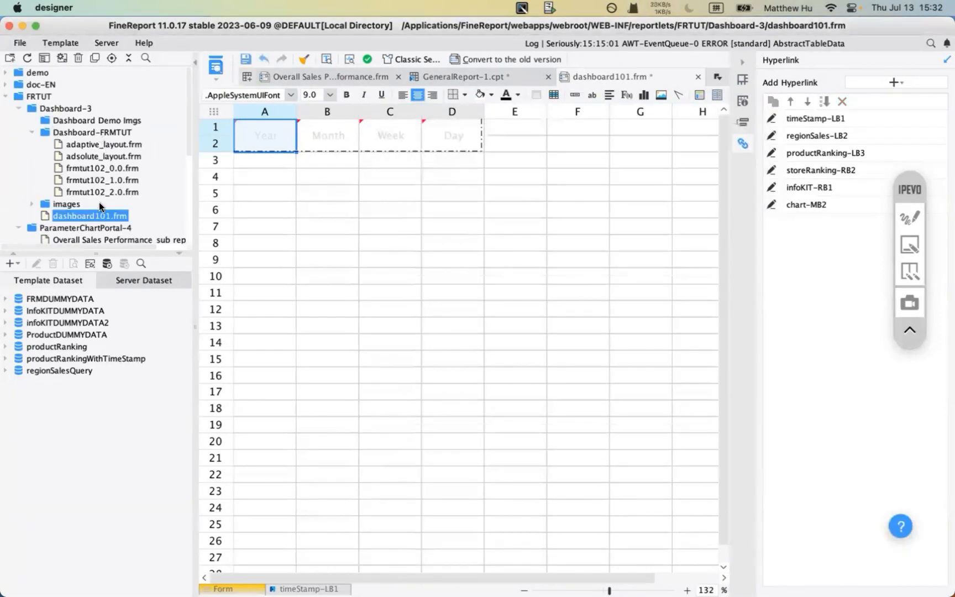
scroll(101, 207, down, 4)
- Close GeneralReport-1.cpt without saving changes and reopen the saved version
double_click(57, 220)
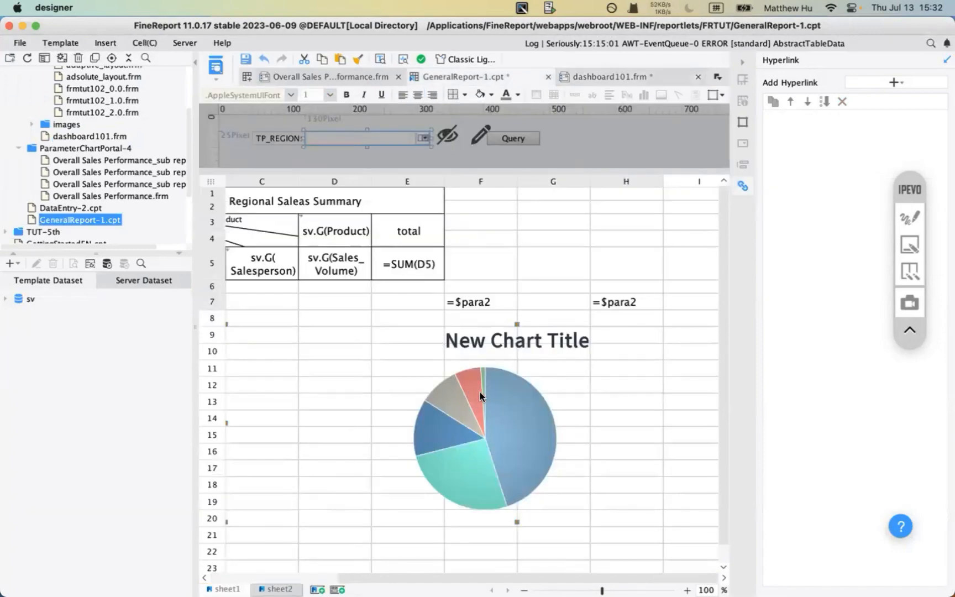
click(548, 77)
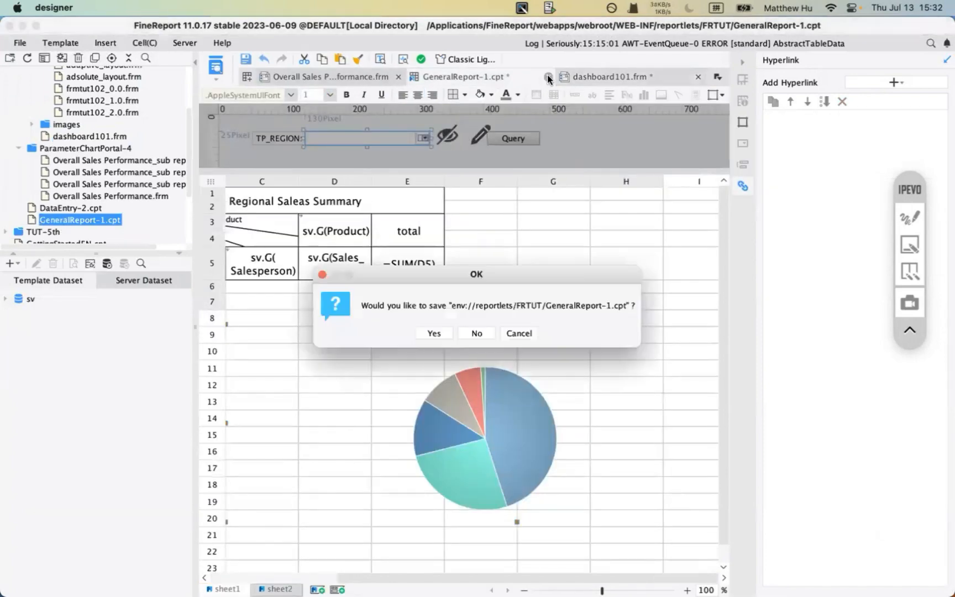
click(479, 332)
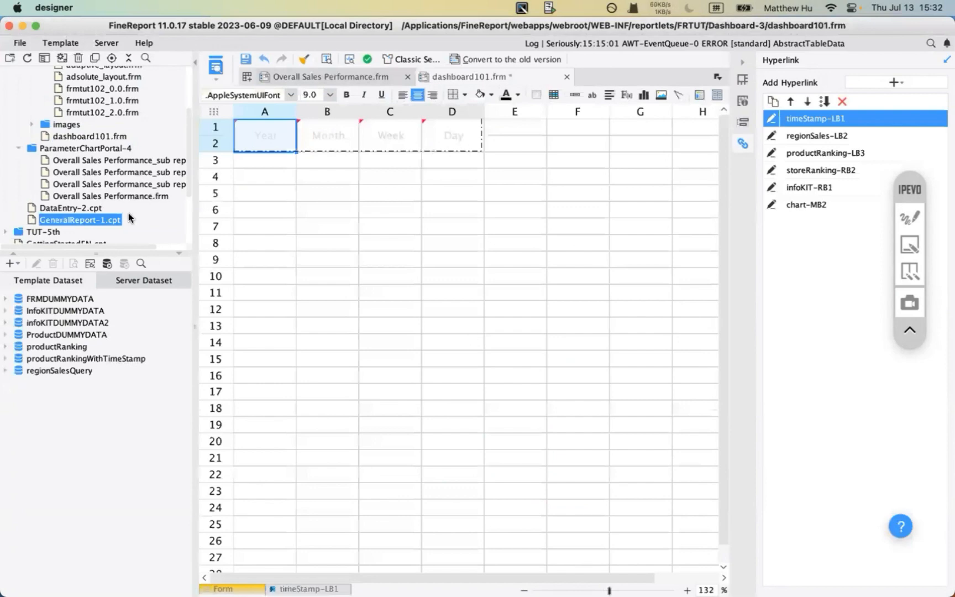
double_click(91, 220)
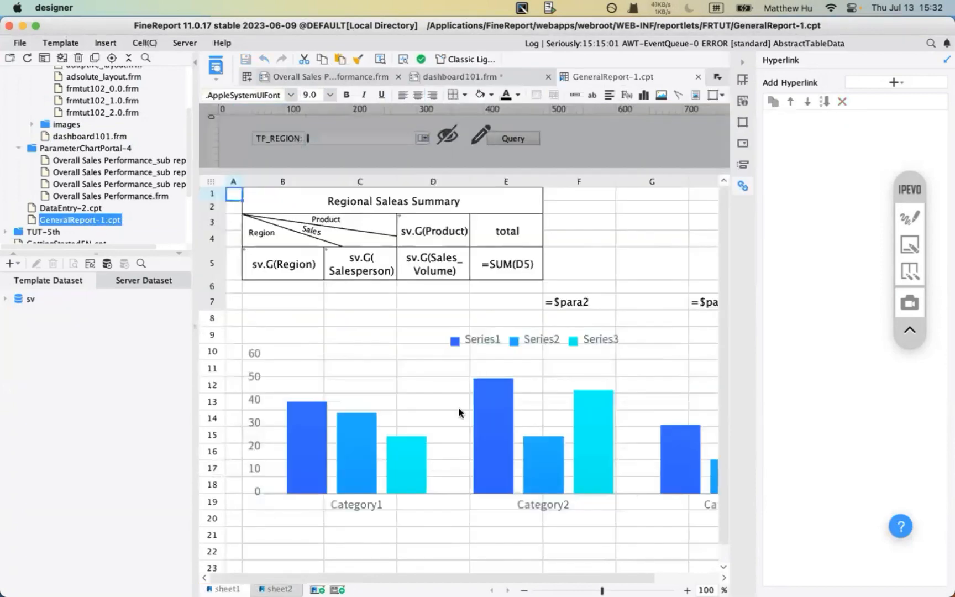
- Move the Category1 pie chart up and to the left below the summary table
scroll(452, 423, down, 5)
scroll(452, 424, down, 2)
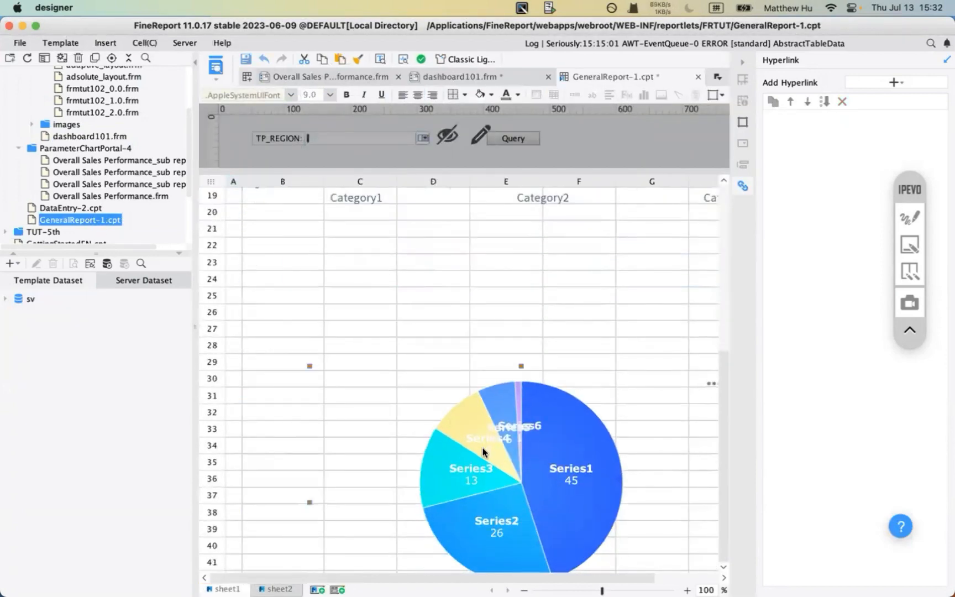
scroll(482, 452, down, 2)
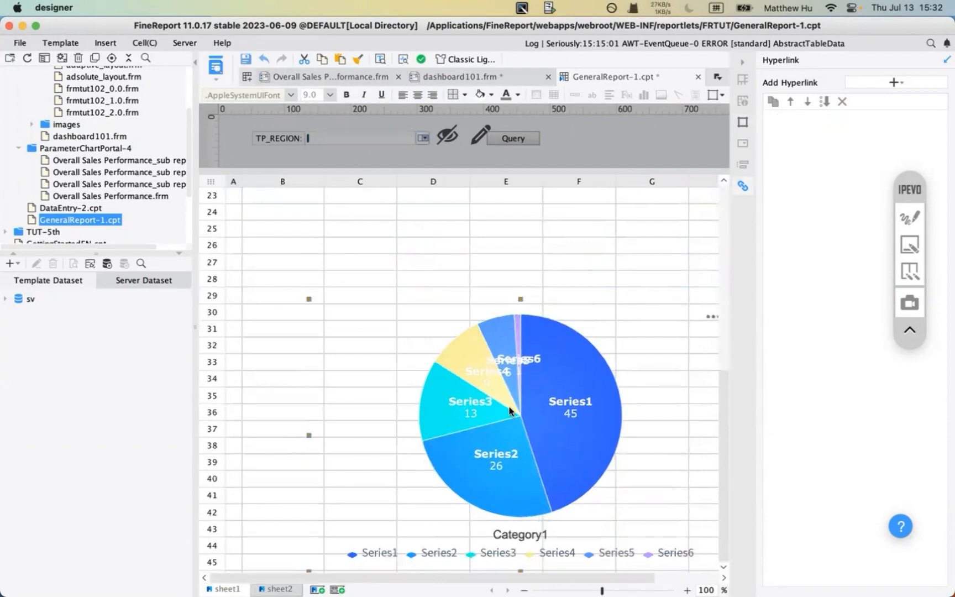
click(266, 251)
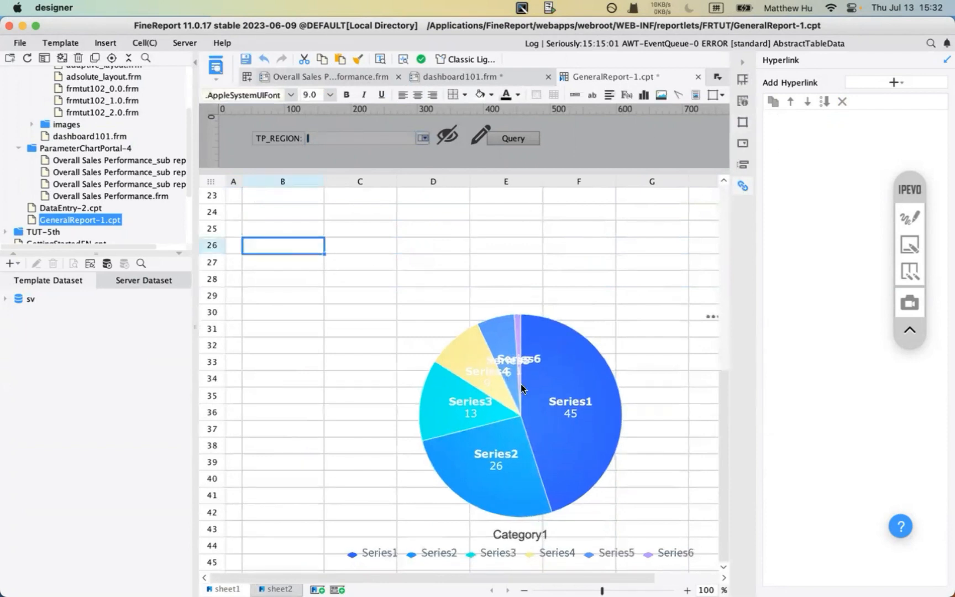
click(521, 386)
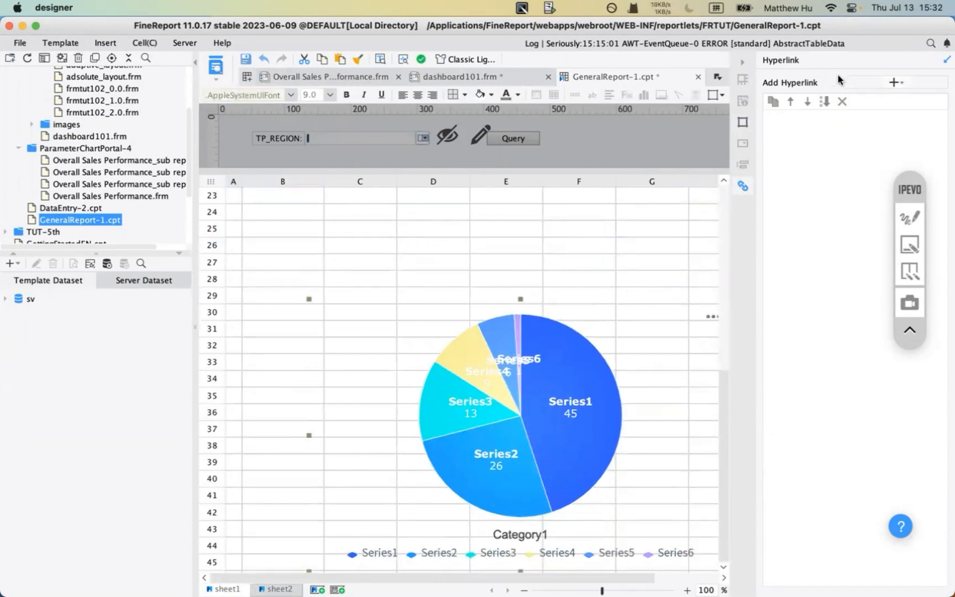
drag(510, 373, 453, 327)
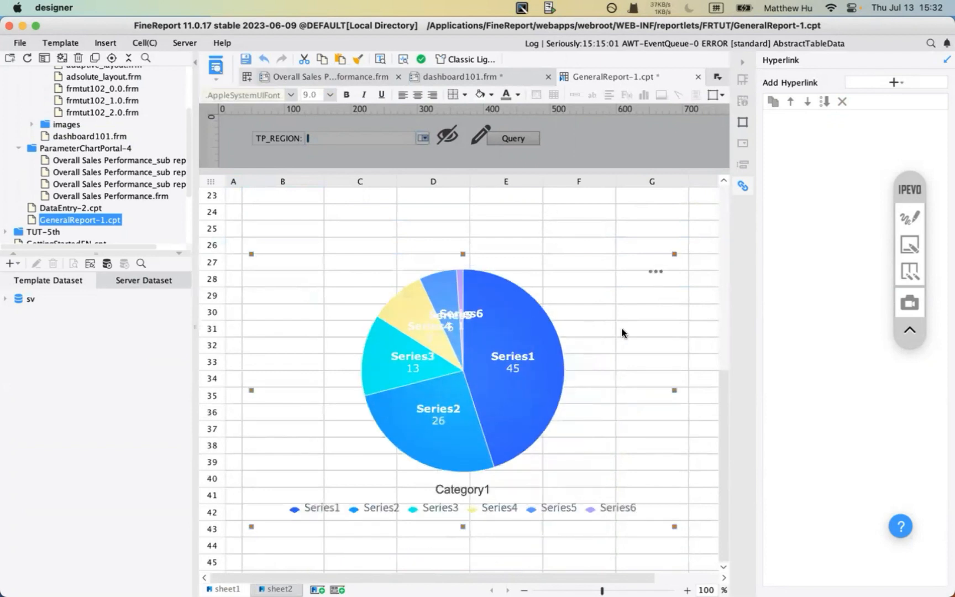
scroll(500, 305, up, 10)
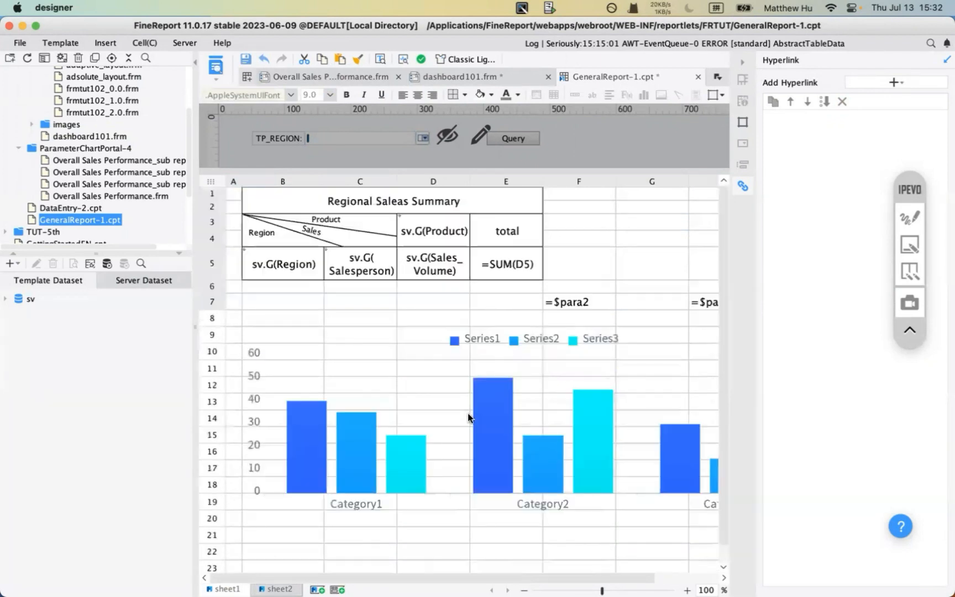
- Select the pie chart and show its Special Effect interaction and hyperlink settings
click(742, 121)
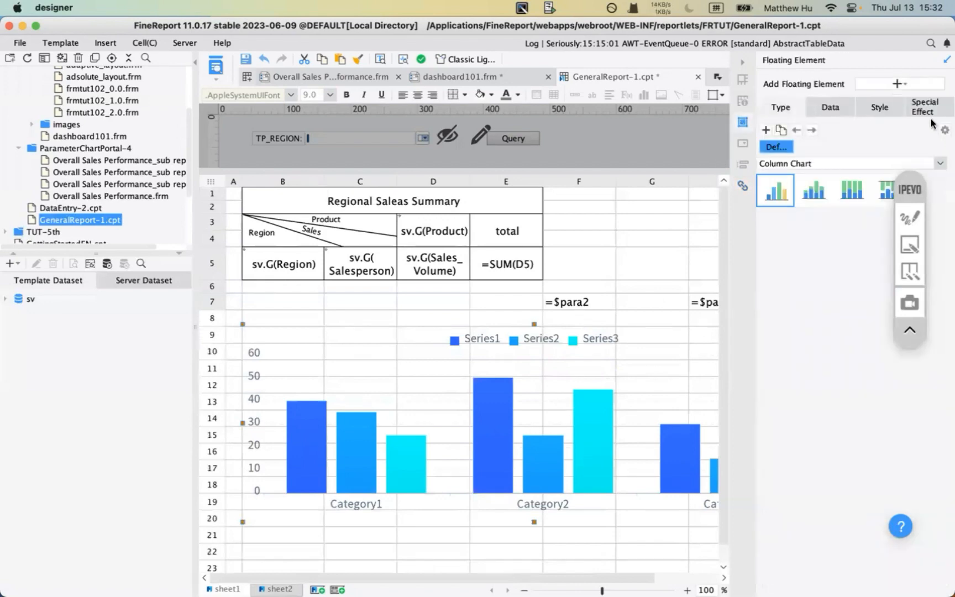
click(918, 107)
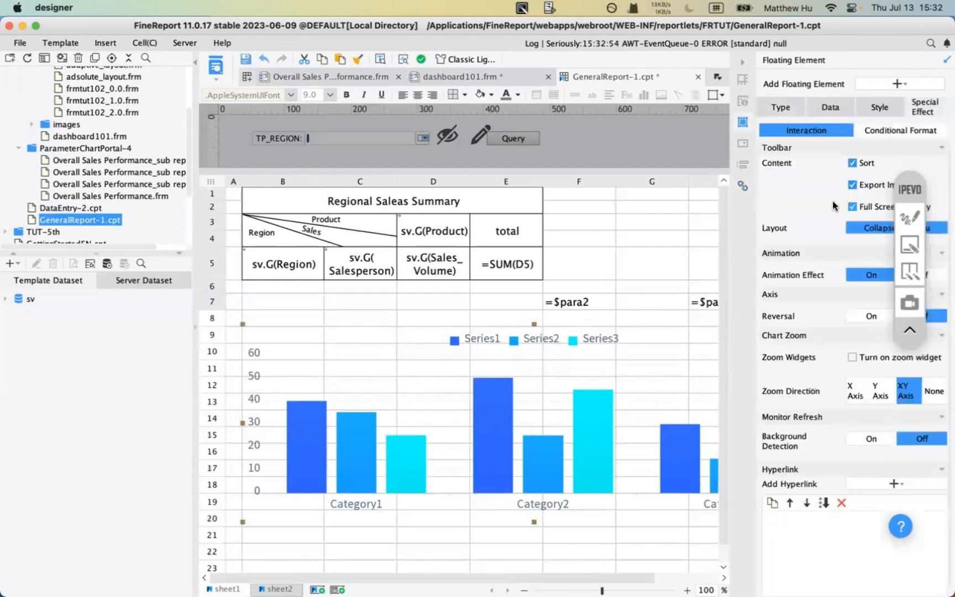
scroll(605, 424, down, 10)
scroll(605, 423, down, 3)
click(605, 424)
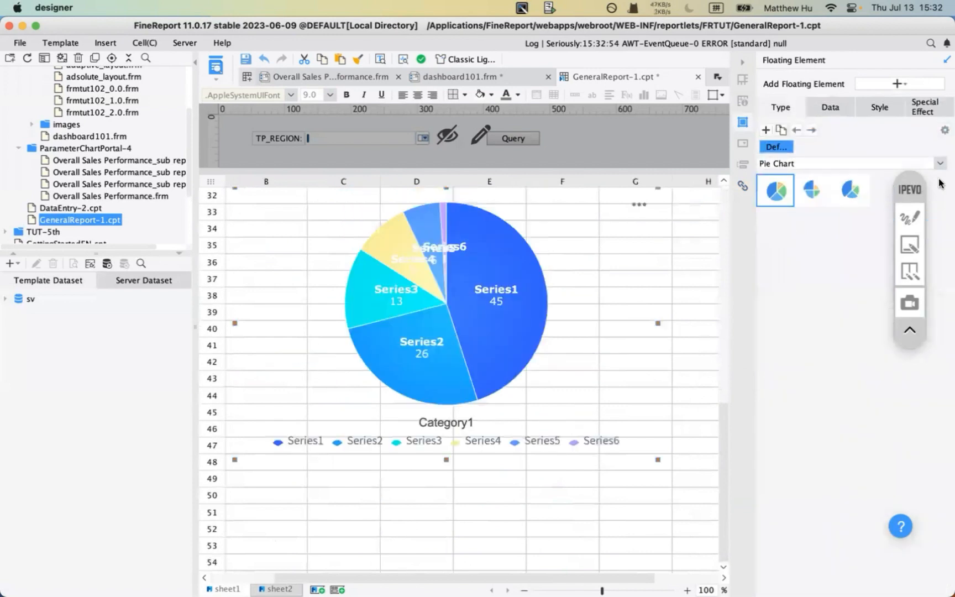
click(923, 108)
scroll(563, 319, up, 4)
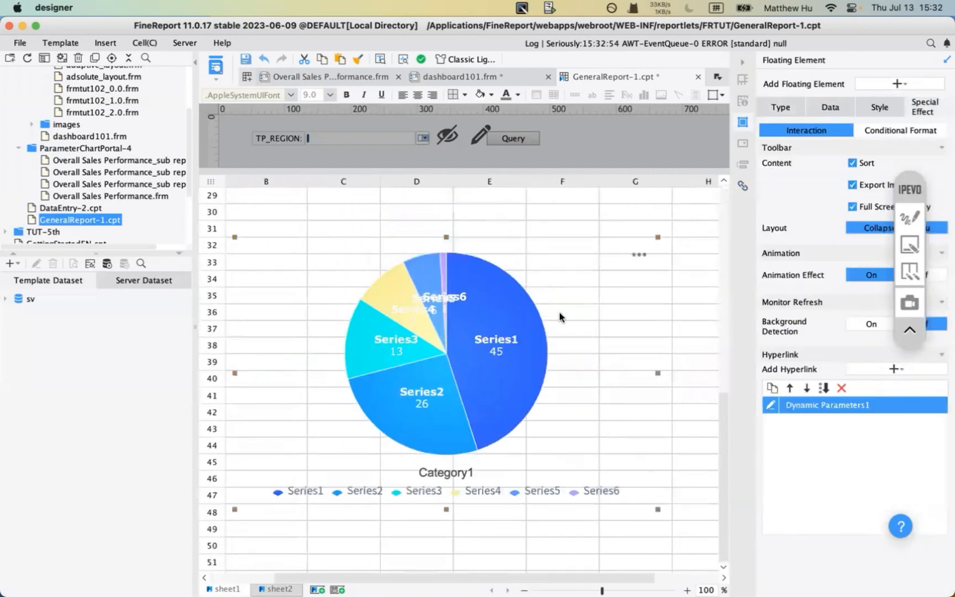
scroll(563, 319, right, 3)
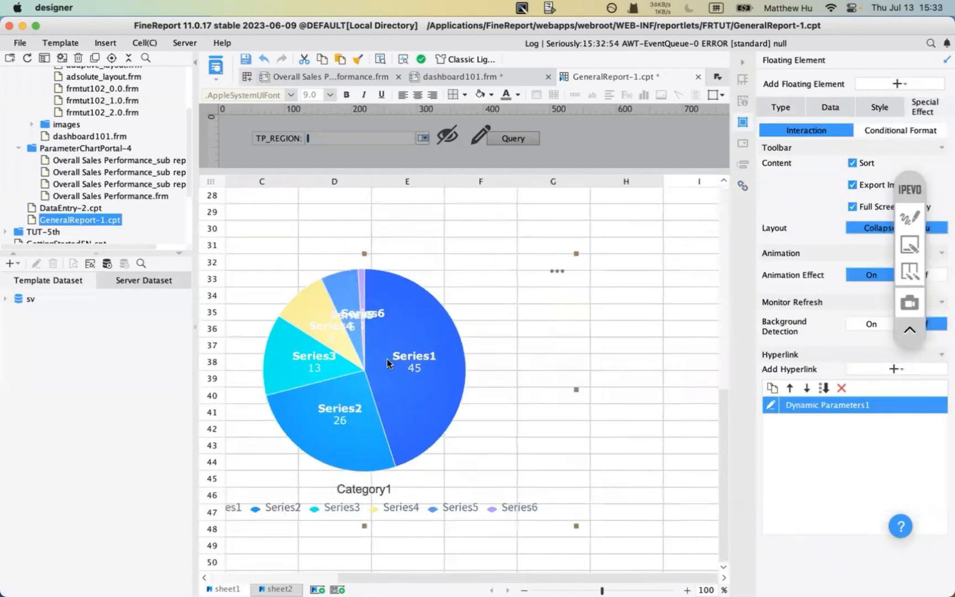
drag(387, 363, 408, 363)
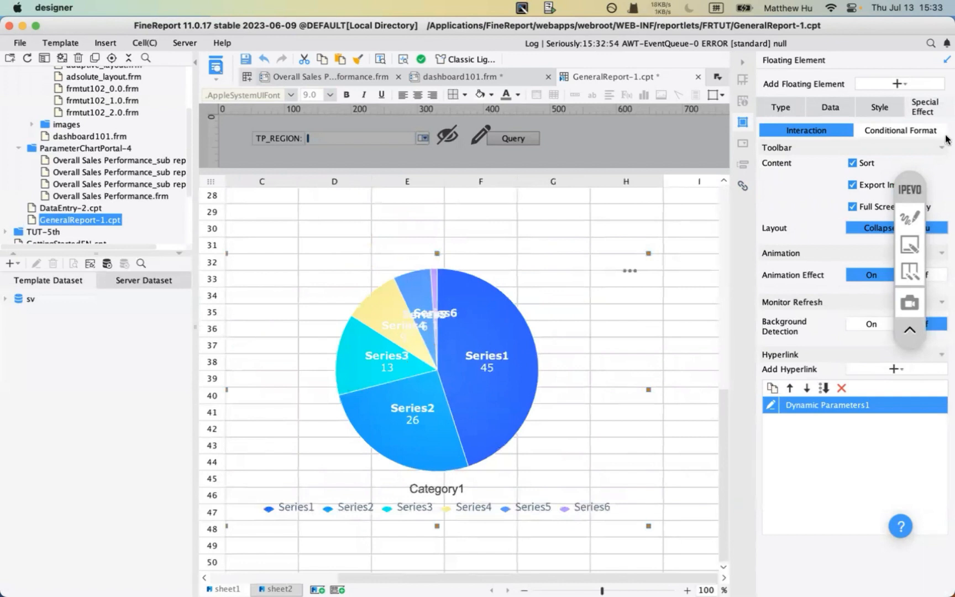
- Mark the Dynamic Parameters1 hyperlink, then check it passes TP_REGION = SERIES and close it
click(909, 217)
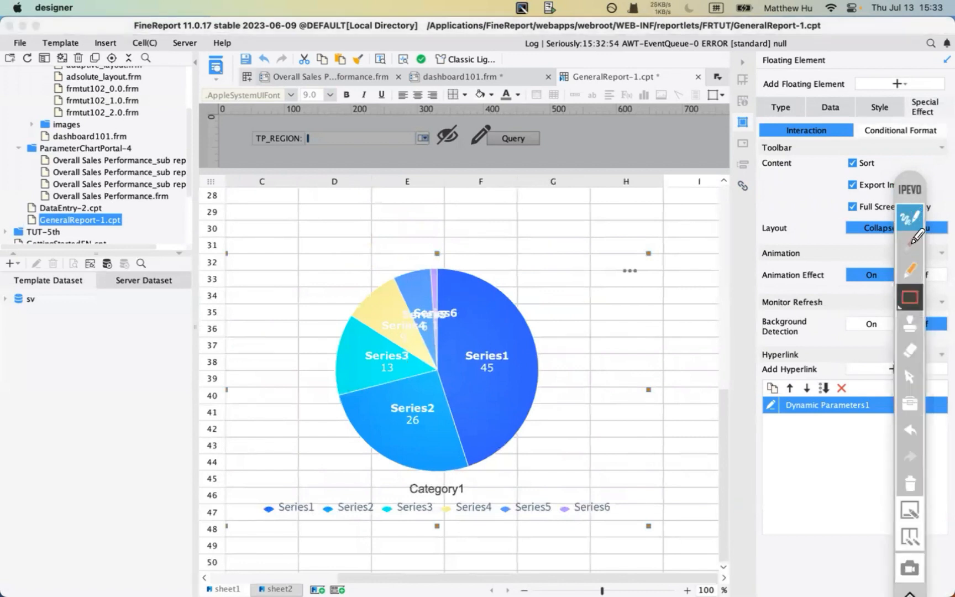
mouse_move(910, 150)
mouse_down()
mouse_move(912, 126)
mouse_move(902, 135)
mouse_up()
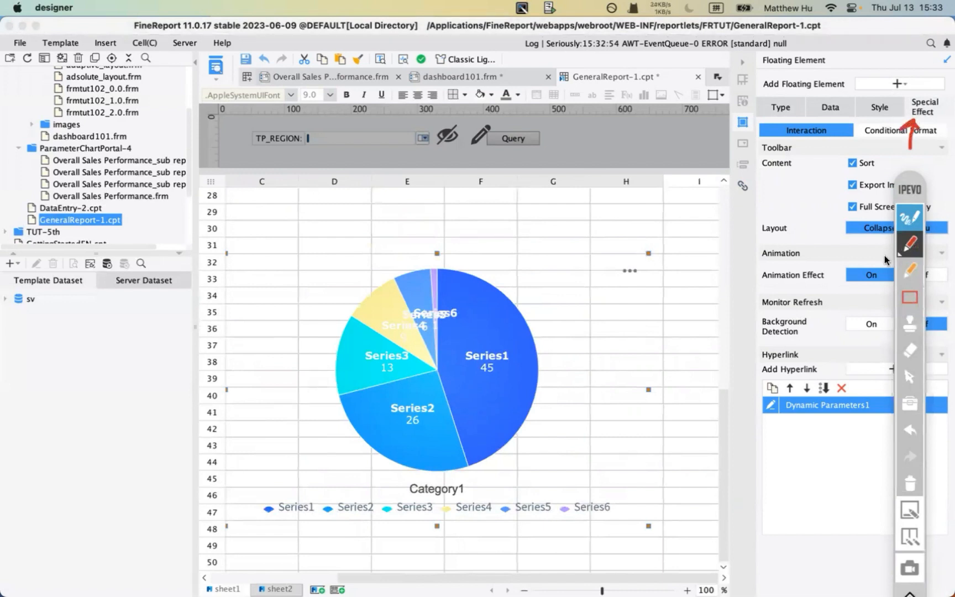
mouse_move(746, 397)
mouse_down()
mouse_move(728, 411)
mouse_move(749, 428)
mouse_move(872, 420)
mouse_up()
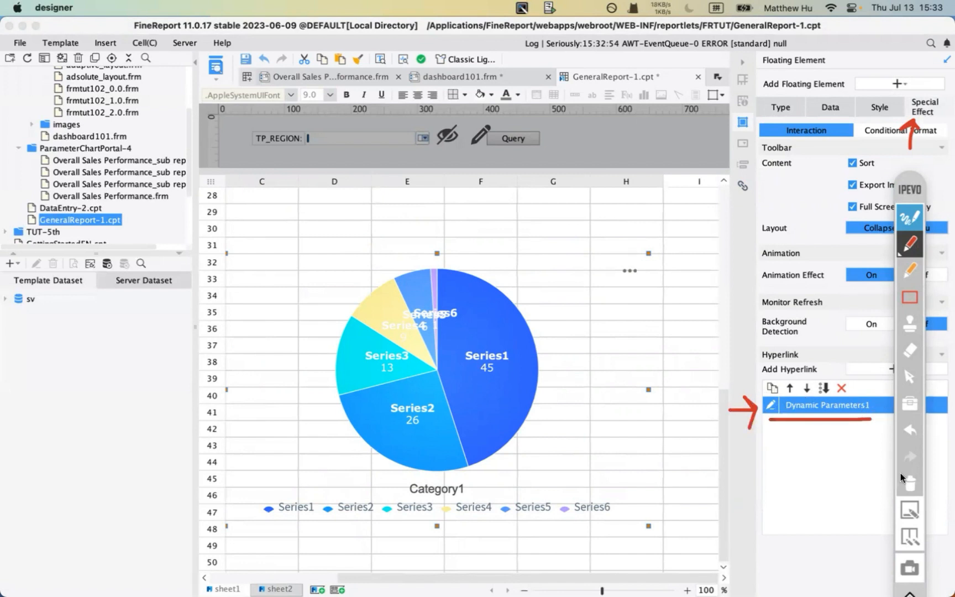
click(909, 484)
click(913, 220)
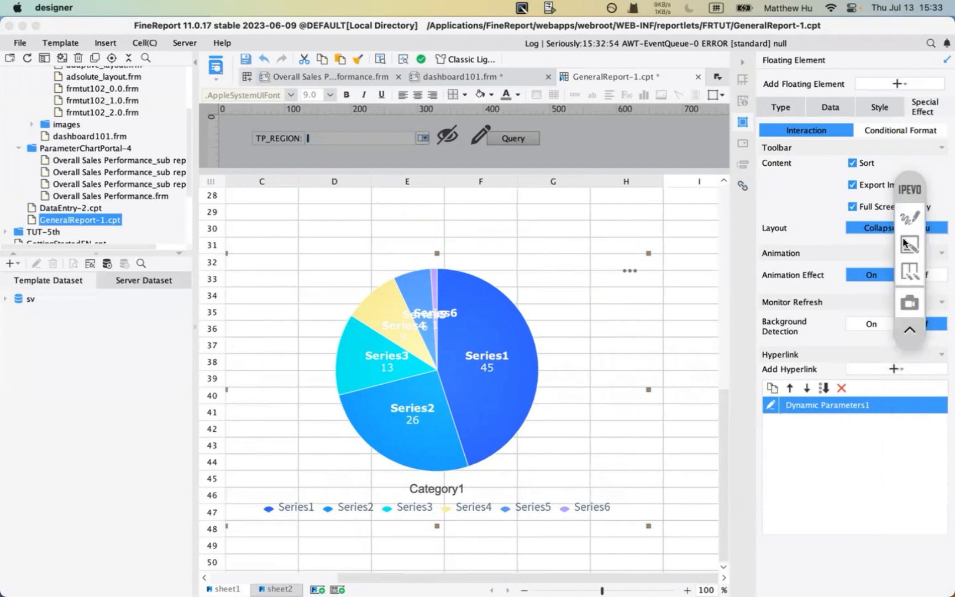
click(772, 406)
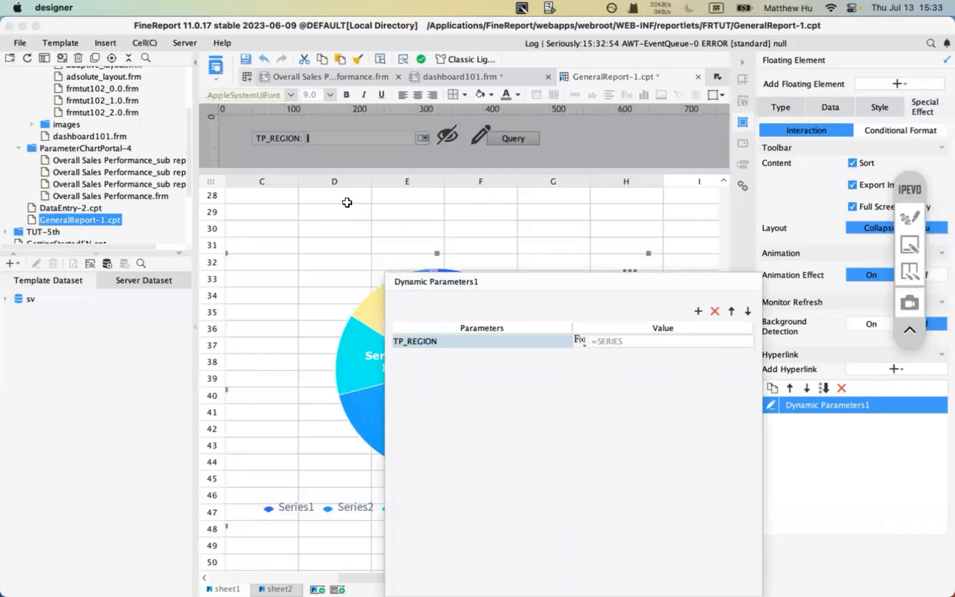
click(264, 213)
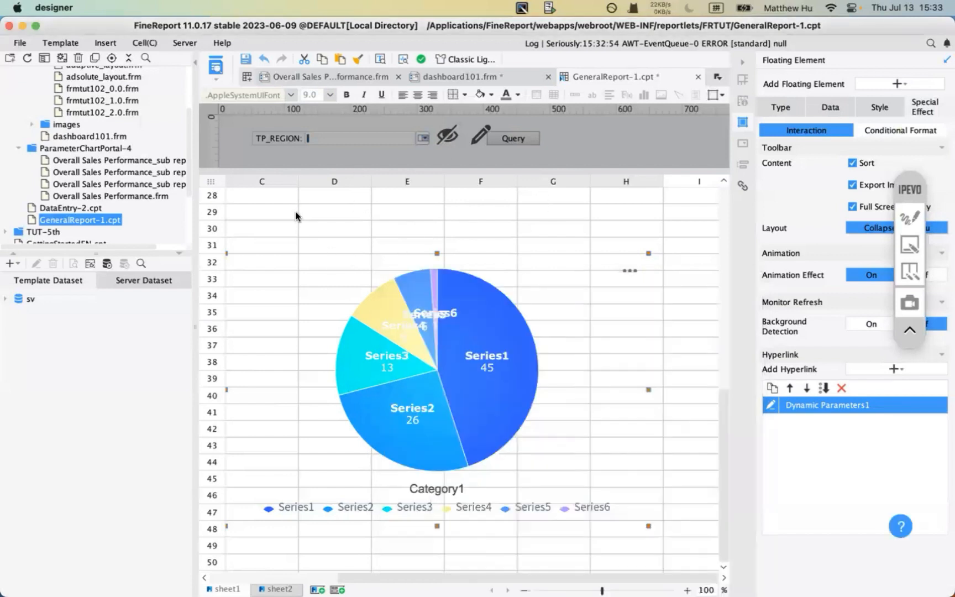
- Preview GeneralReport-1 in the browser and click the North China pie slice to filter the report
click(216, 61)
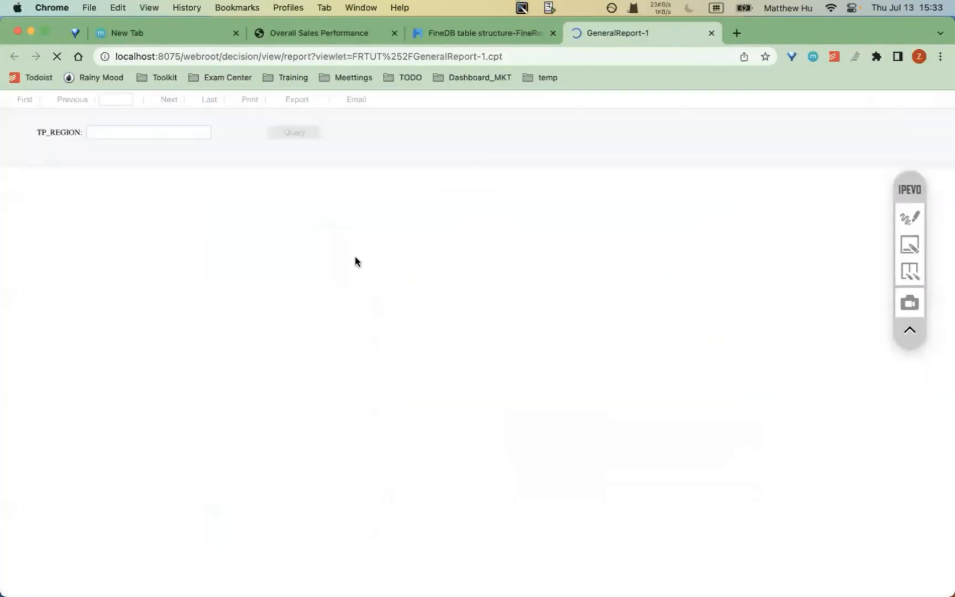
scroll(298, 379, down, 10)
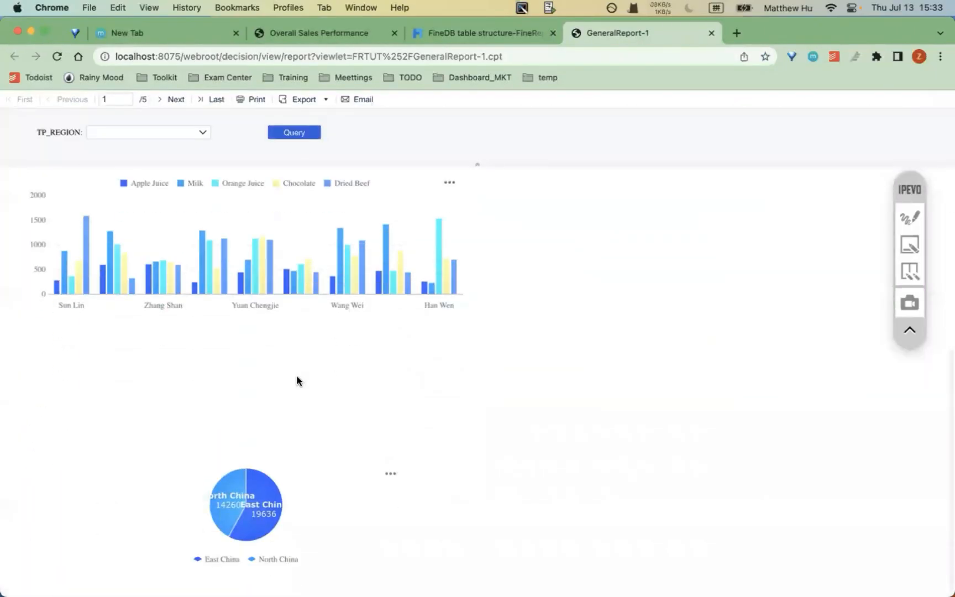
scroll(194, 317, up, 7)
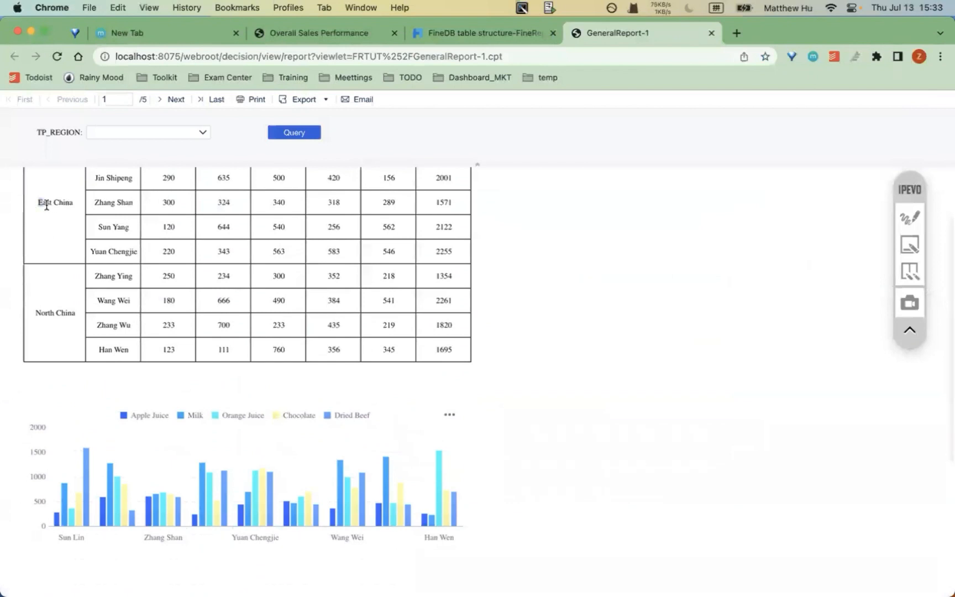
drag(47, 205, 54, 207)
scroll(49, 318, down, 7)
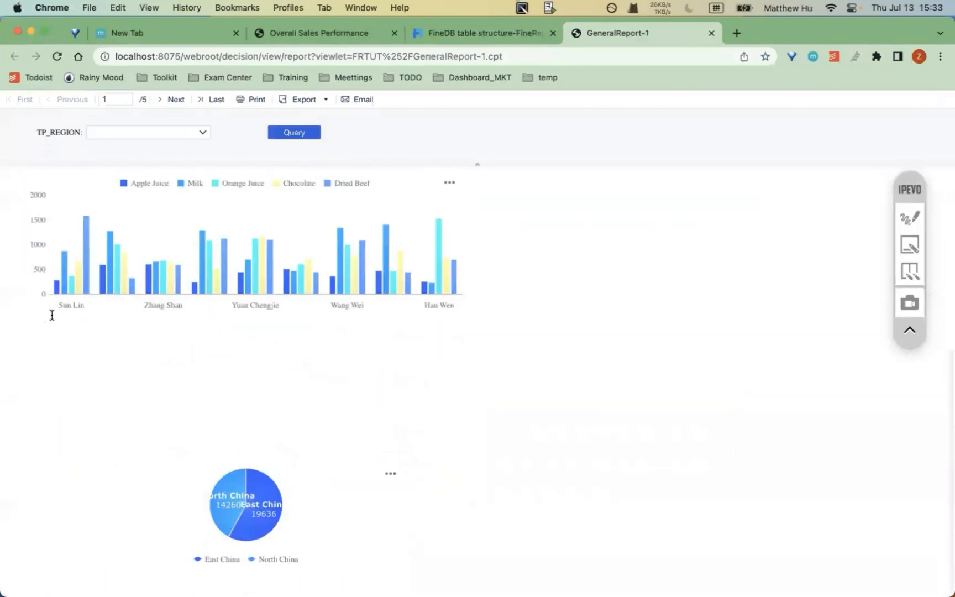
click(232, 494)
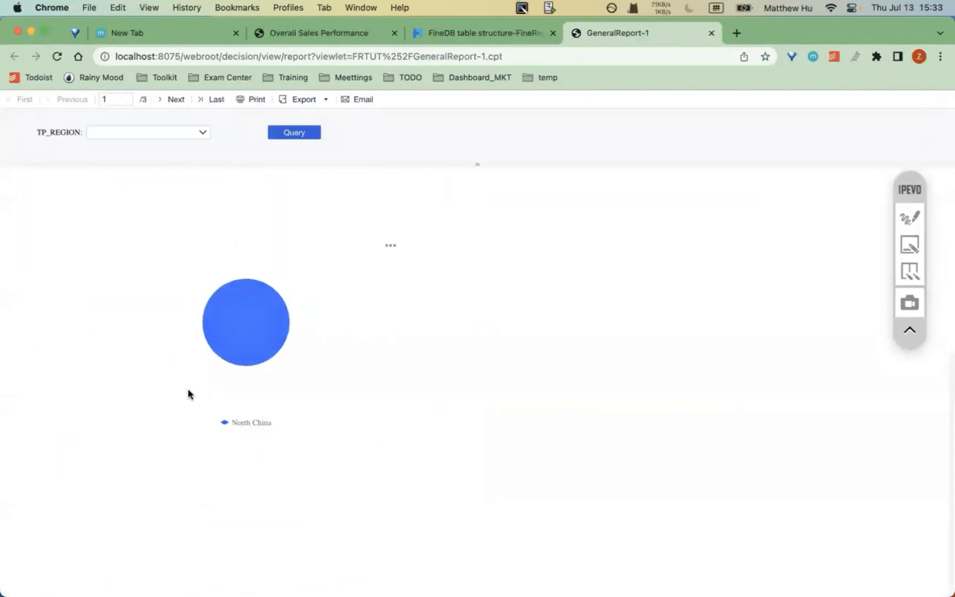
scroll(188, 387, up, 5)
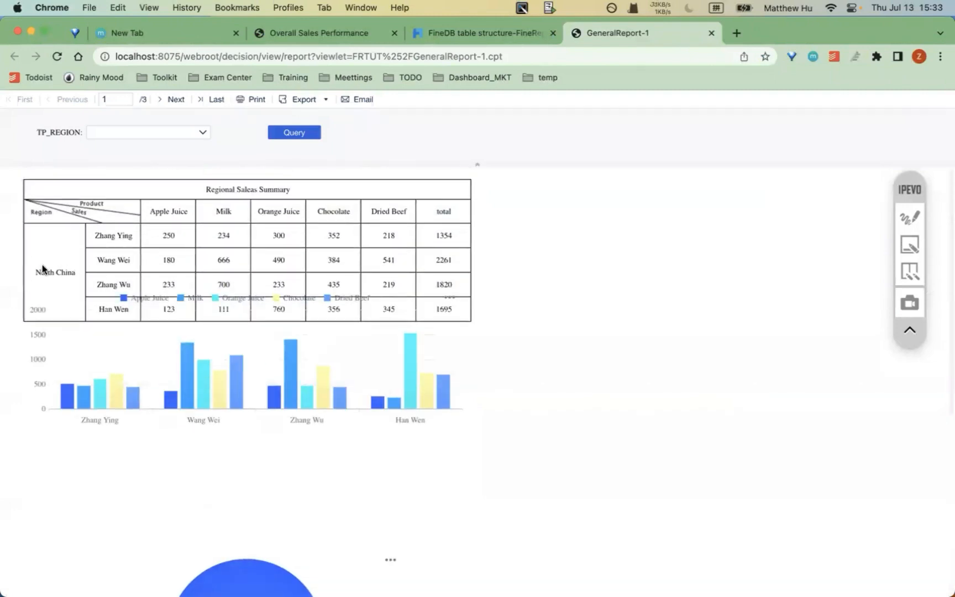
drag(36, 271, 89, 284)
scroll(89, 284, down, 1)
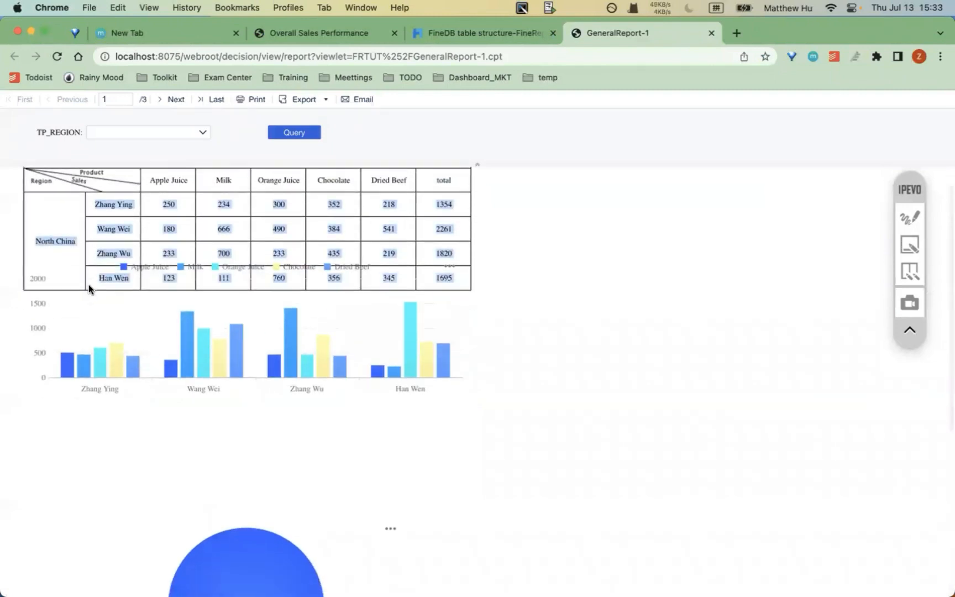
drag(55, 241, 36, 241)
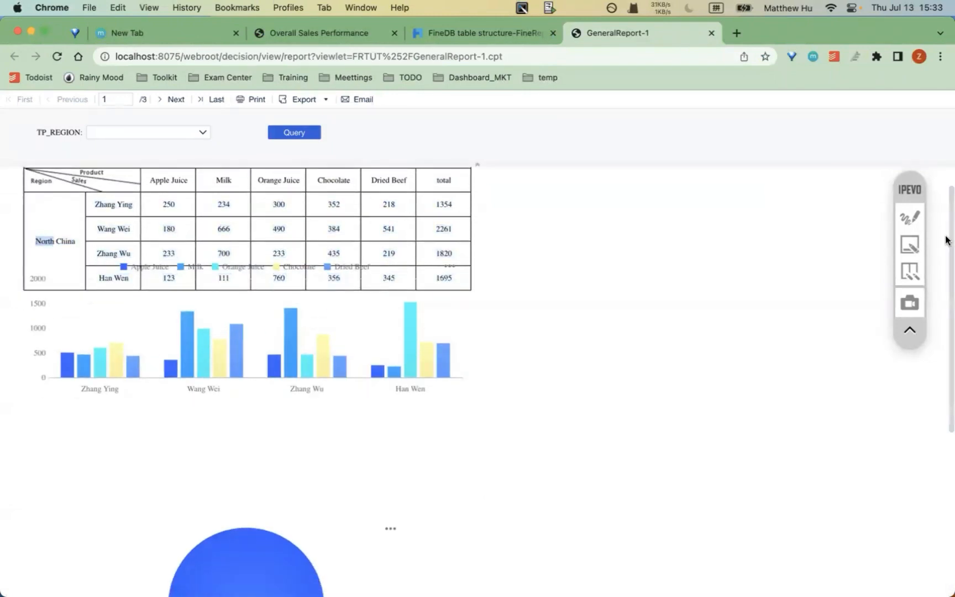
- Underline a salesperson's row and point an arrow at their bars, then clear the annotations
click(910, 218)
drag(100, 283, 400, 284)
mouse_move(521, 404)
mouse_down()
mouse_move(476, 394)
mouse_move(474, 407)
mouse_up()
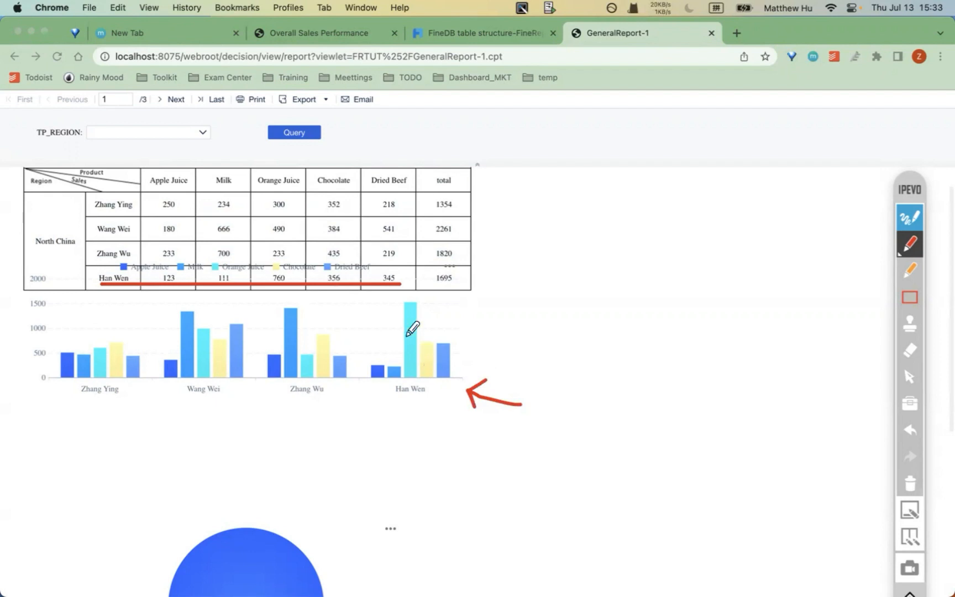
click(912, 485)
click(909, 218)
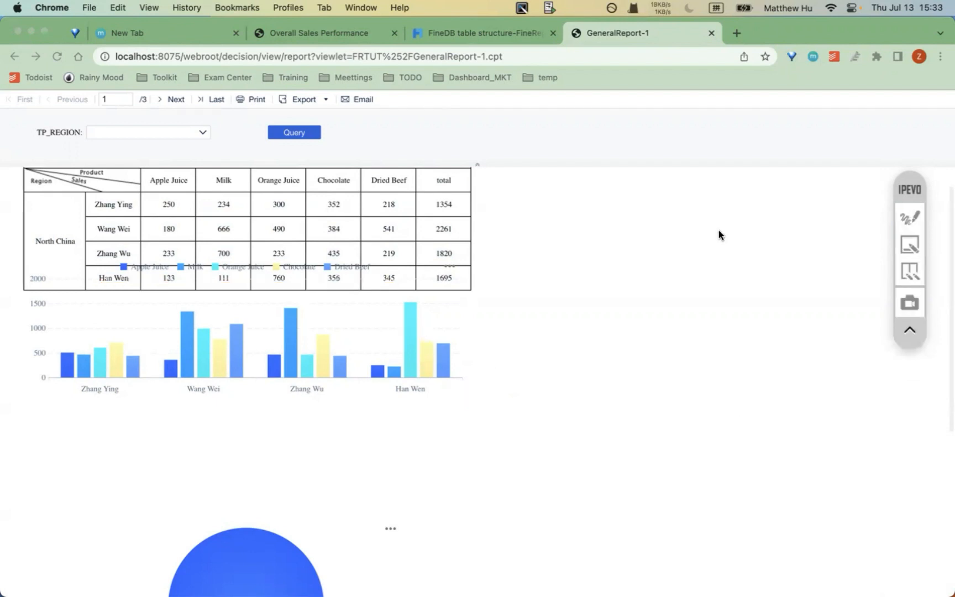
- Switch to PowerPoint and show the Chart Recap 3 slide on map types
click(115, 268)
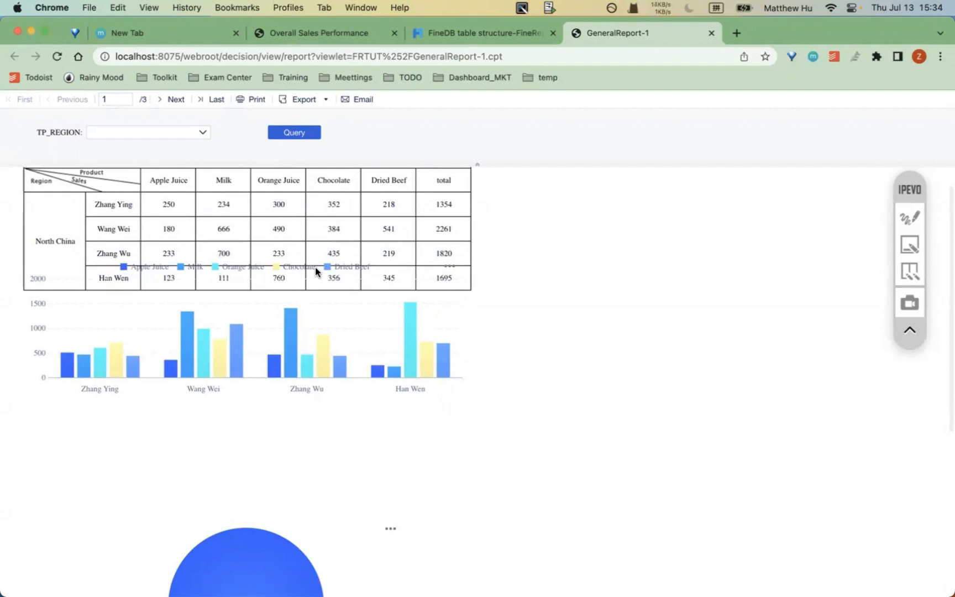
key(ctrl+Up)
click(547, 180)
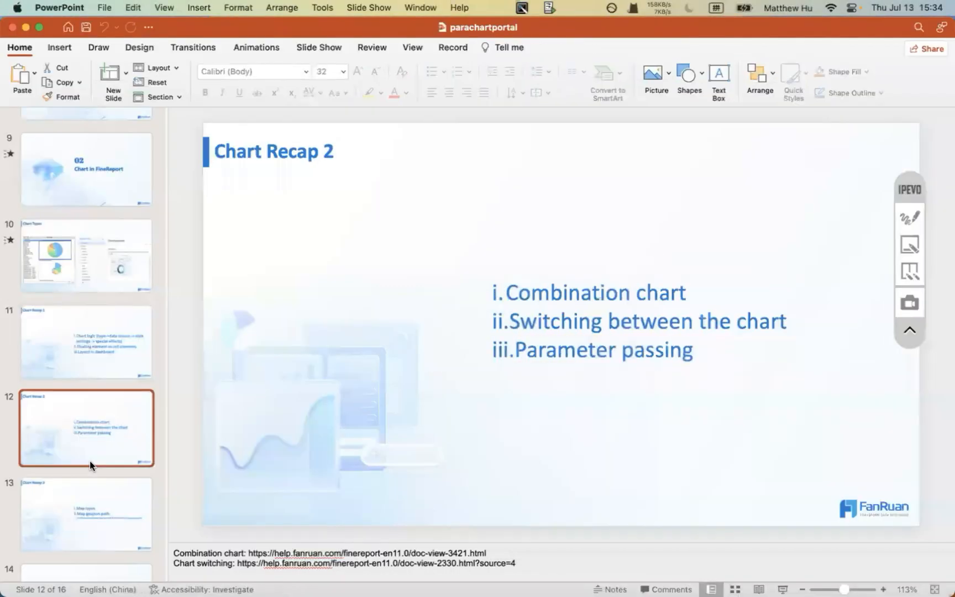
click(85, 497)
scroll(85, 496, down, 2)
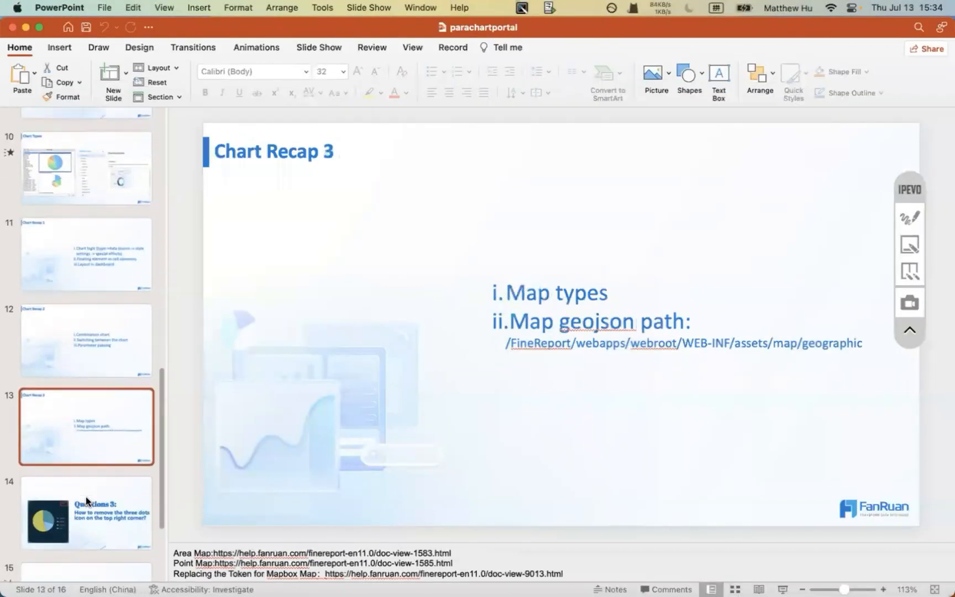
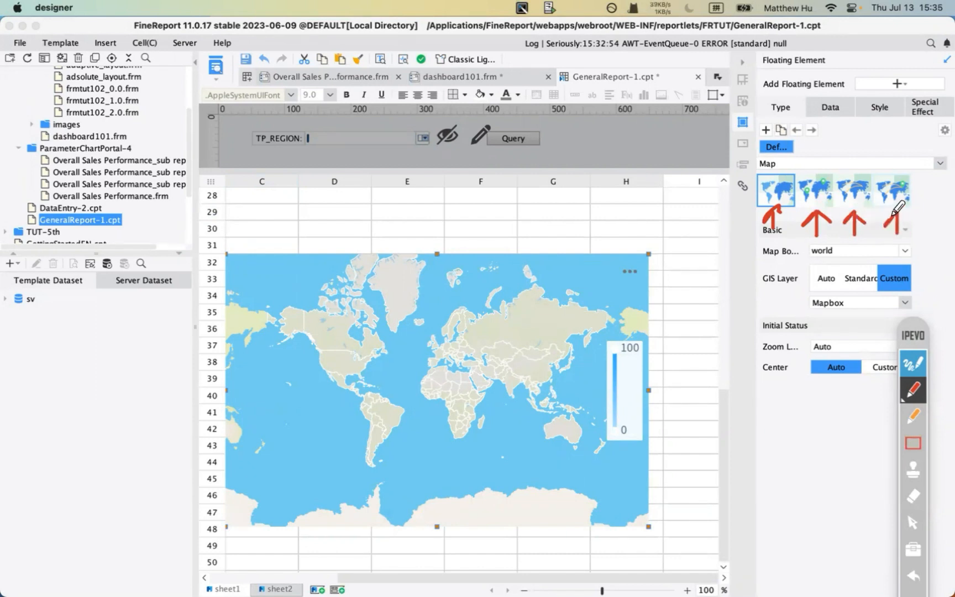
- Clear the red arrows and toggle the map from point type back to area type
drag(913, 320, 905, 223)
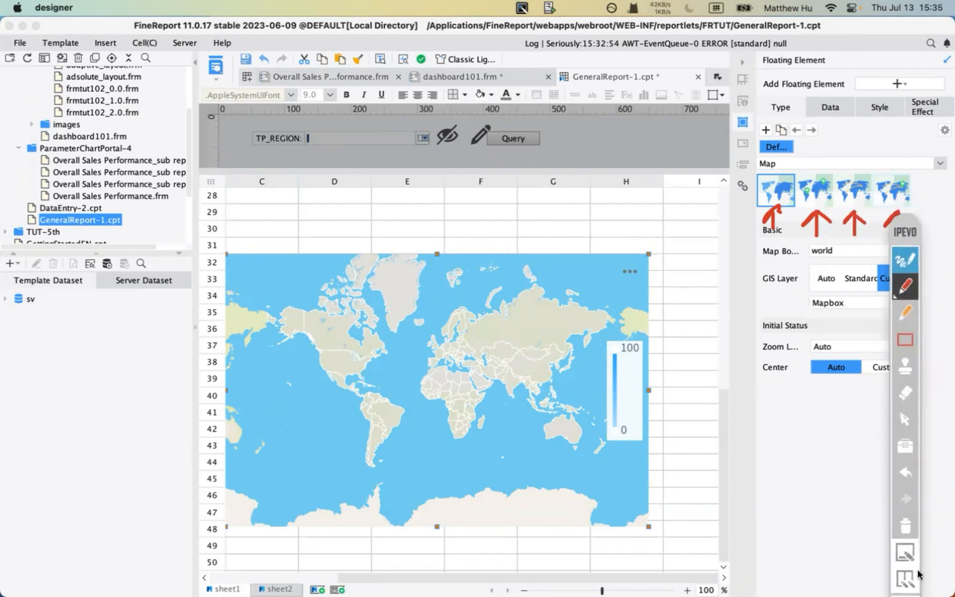
click(909, 534)
click(904, 258)
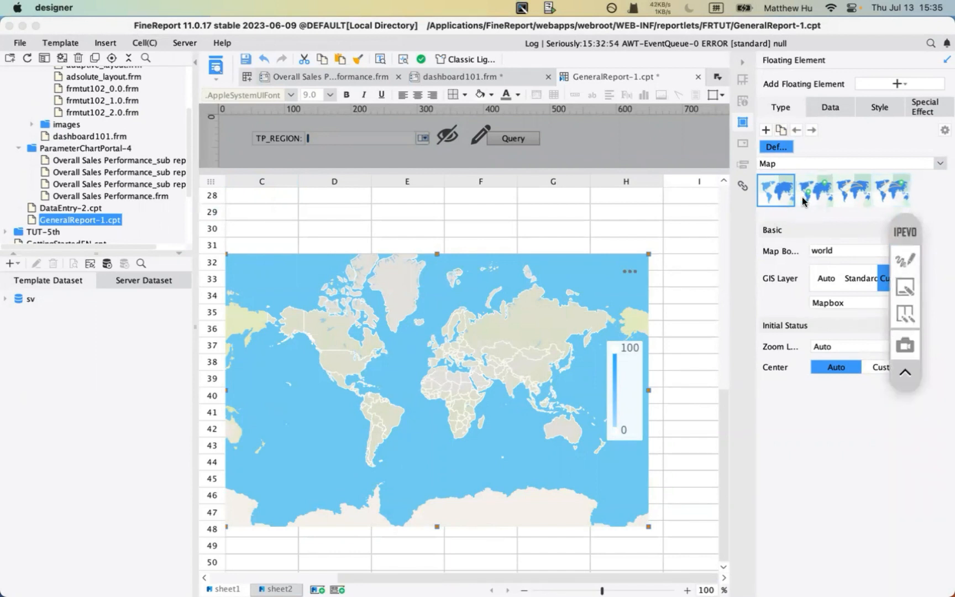
click(817, 217)
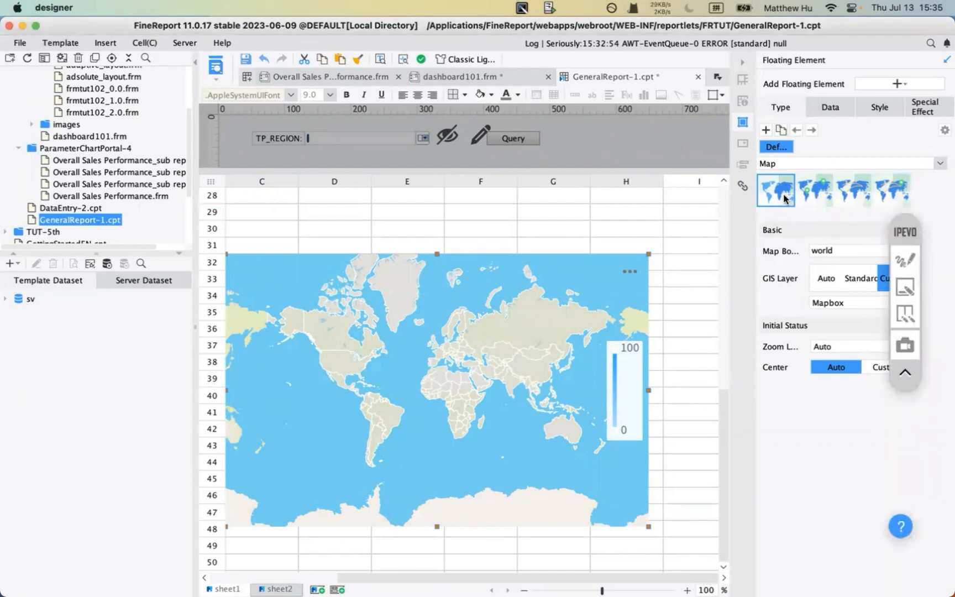
click(814, 191)
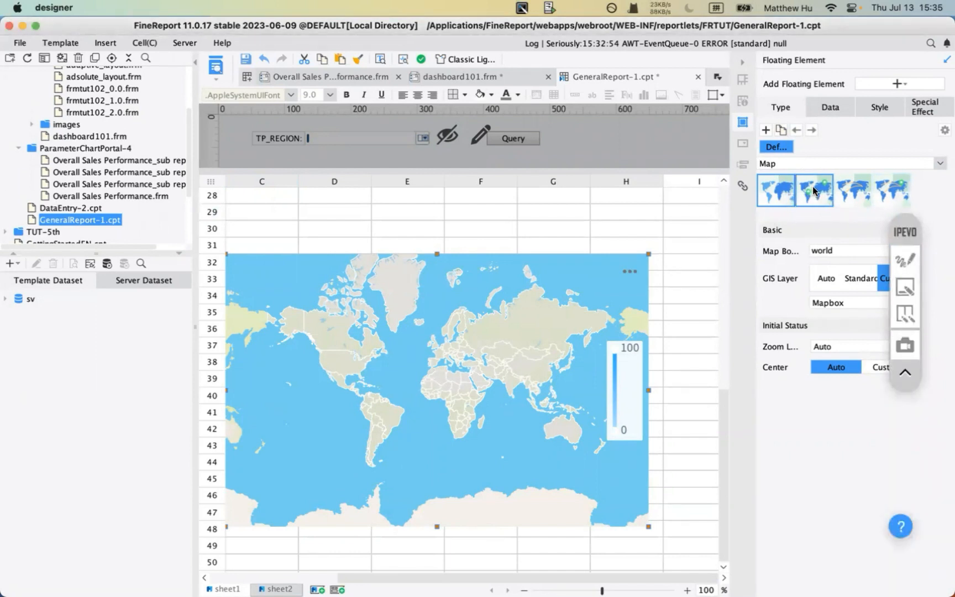
click(776, 193)
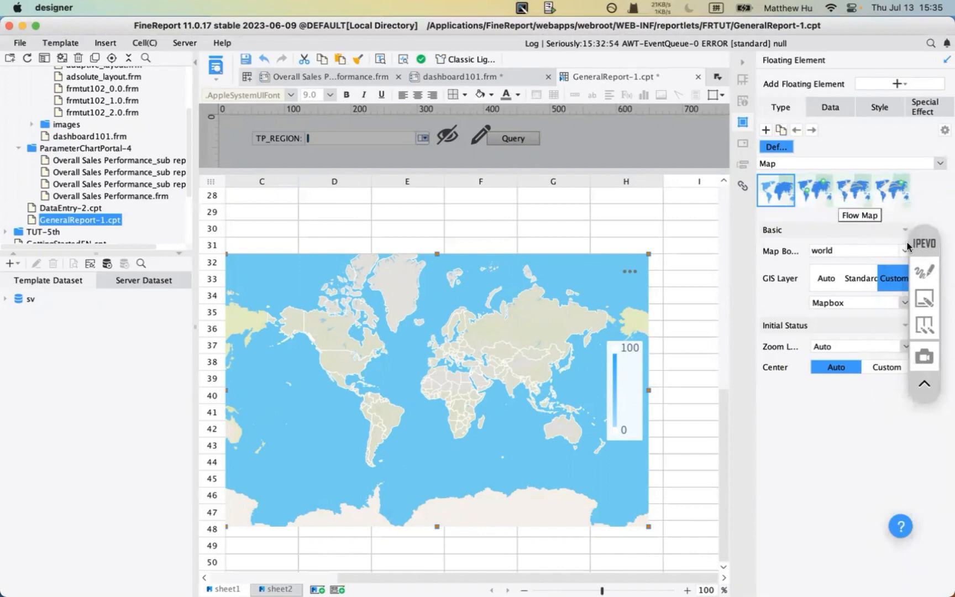
- Draw a box around the map type choices, then erase the annotation
click(924, 271)
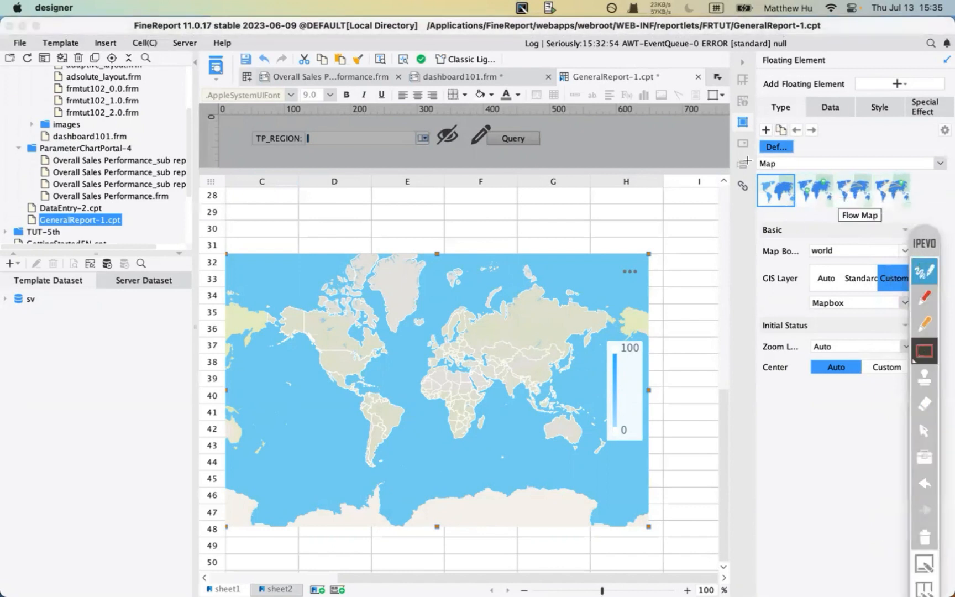
drag(748, 161, 843, 220)
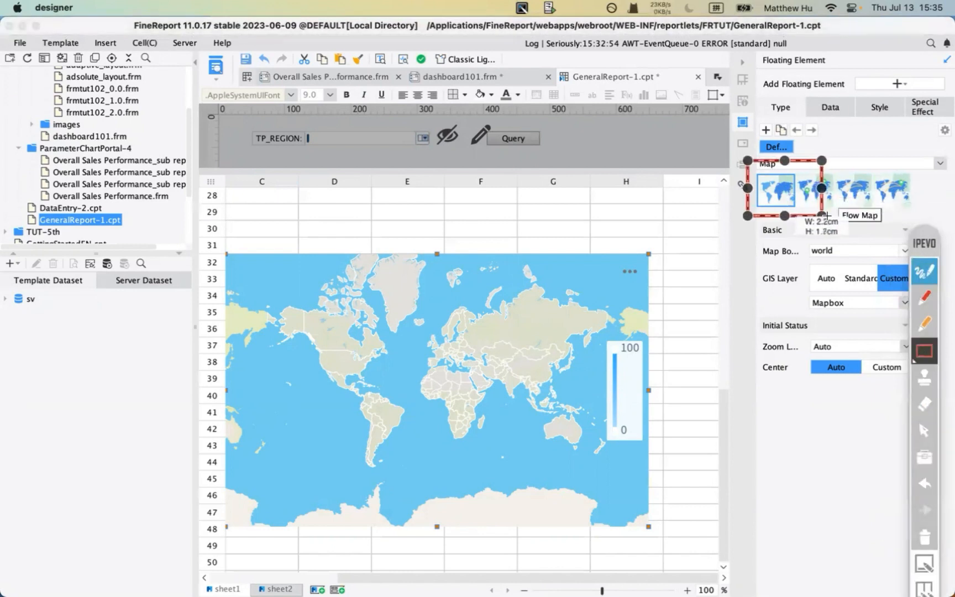
click(923, 348)
click(928, 268)
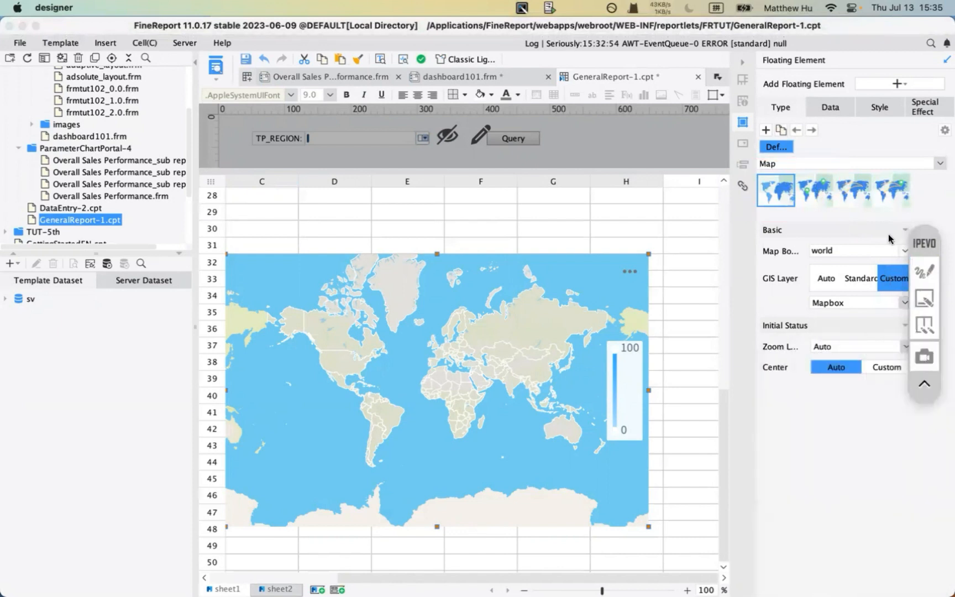
click(925, 270)
click(931, 540)
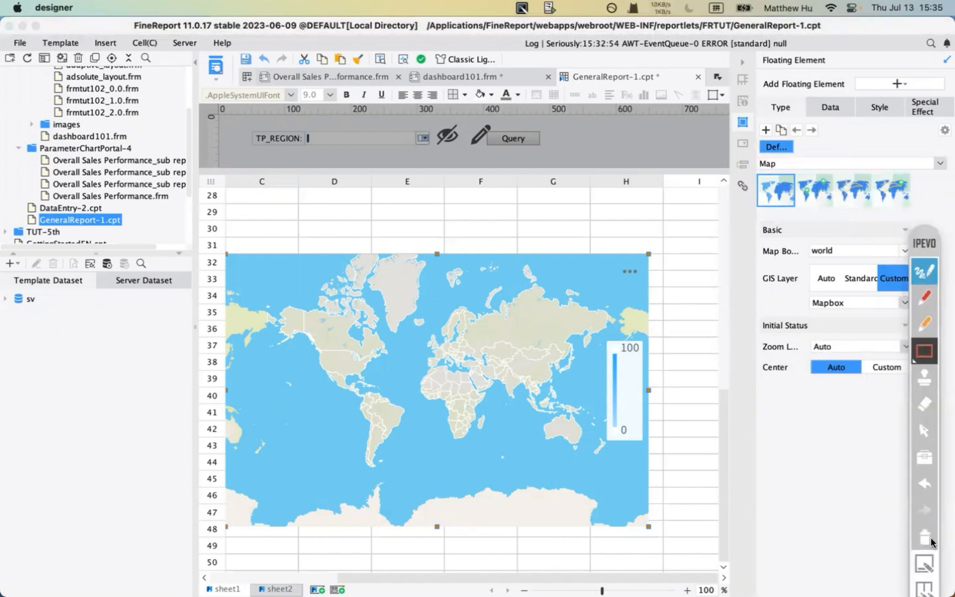
click(925, 271)
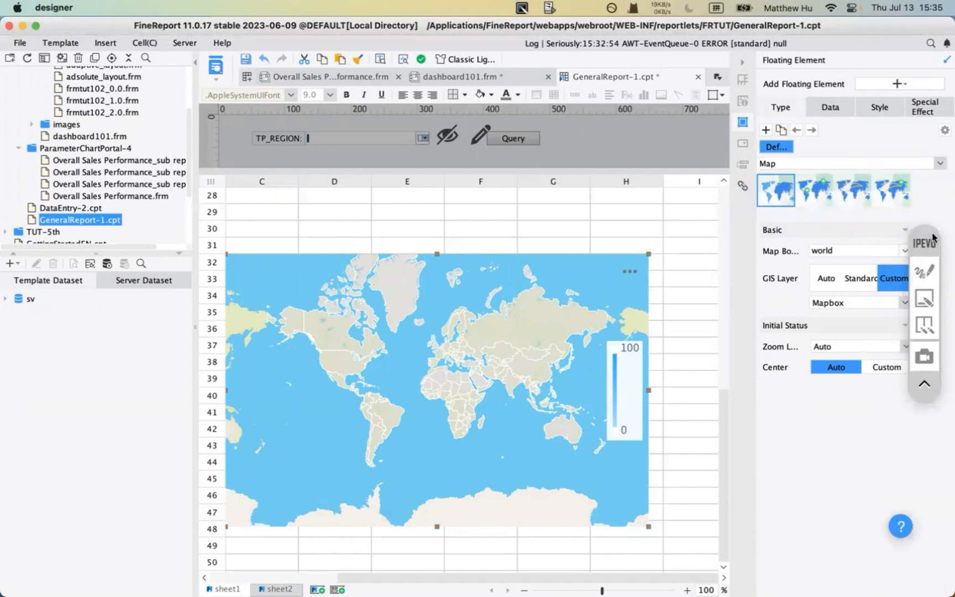
- Mark the chart property categories, chart type settings and GIS Layer in red, then erase
click(928, 277)
click(924, 297)
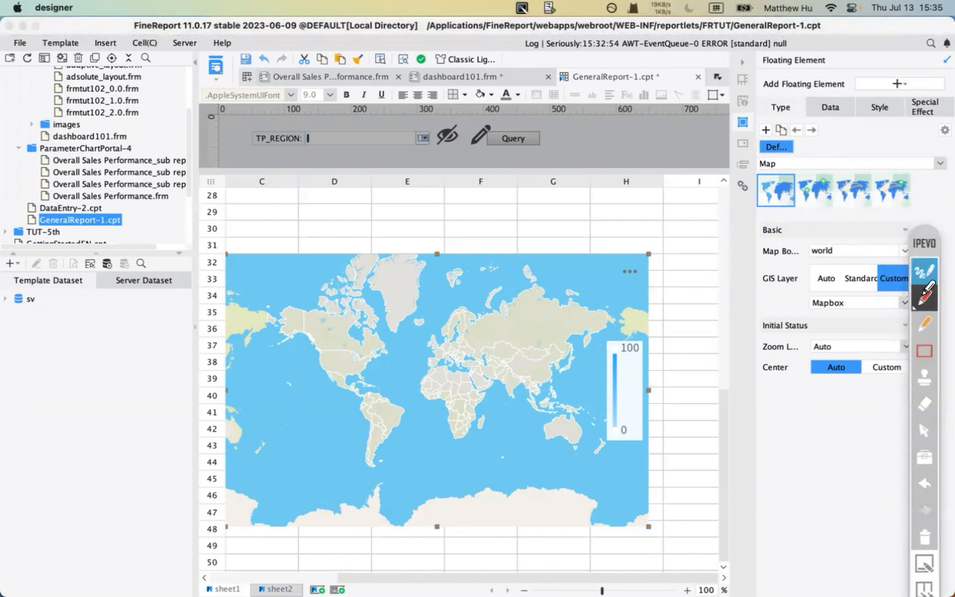
drag(804, 121, 934, 126)
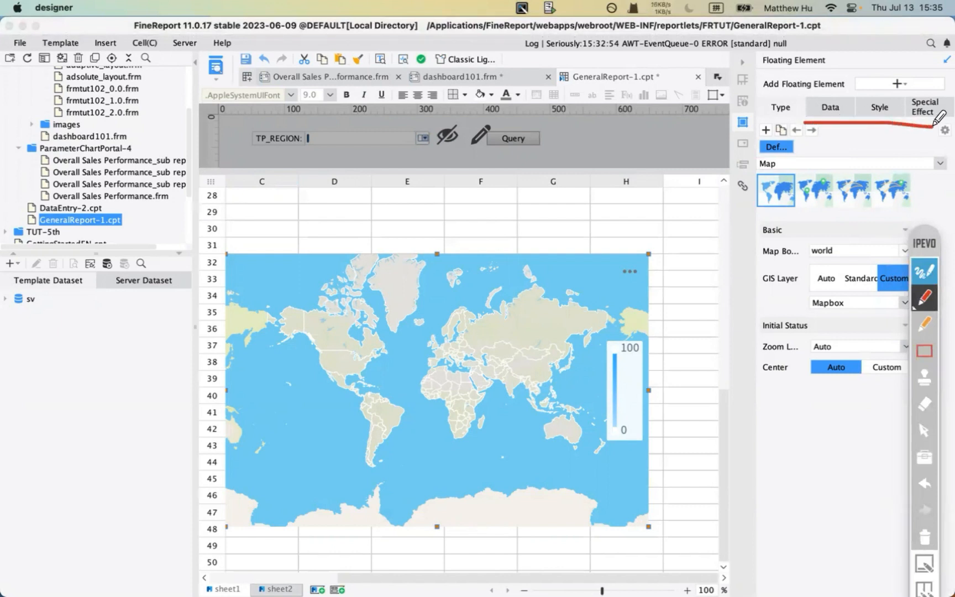
mouse_move(759, 123)
mouse_down()
mouse_move(804, 122)
mouse_move(797, 95)
mouse_move(753, 89)
mouse_move(759, 122)
mouse_up()
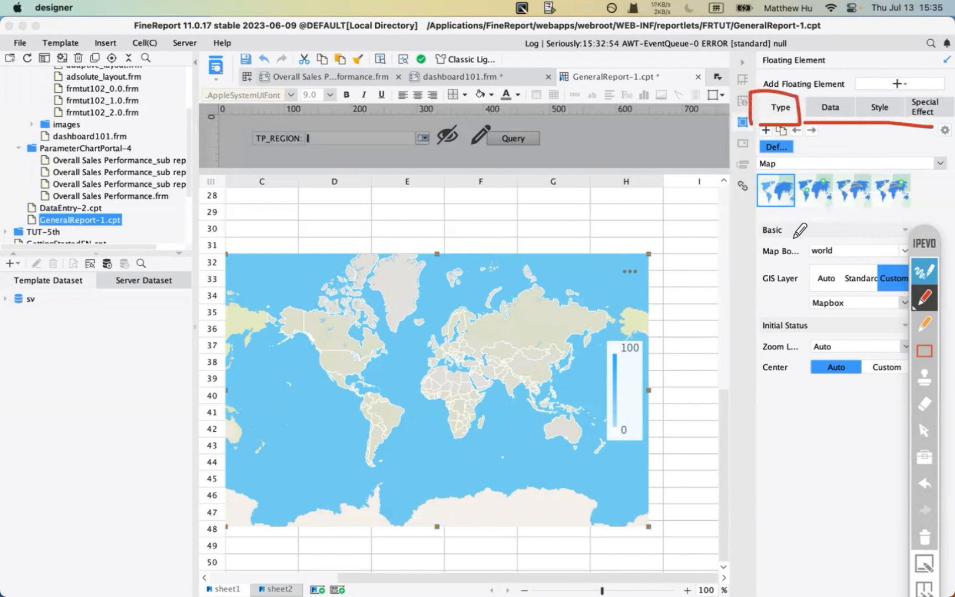
drag(753, 294, 798, 293)
click(924, 271)
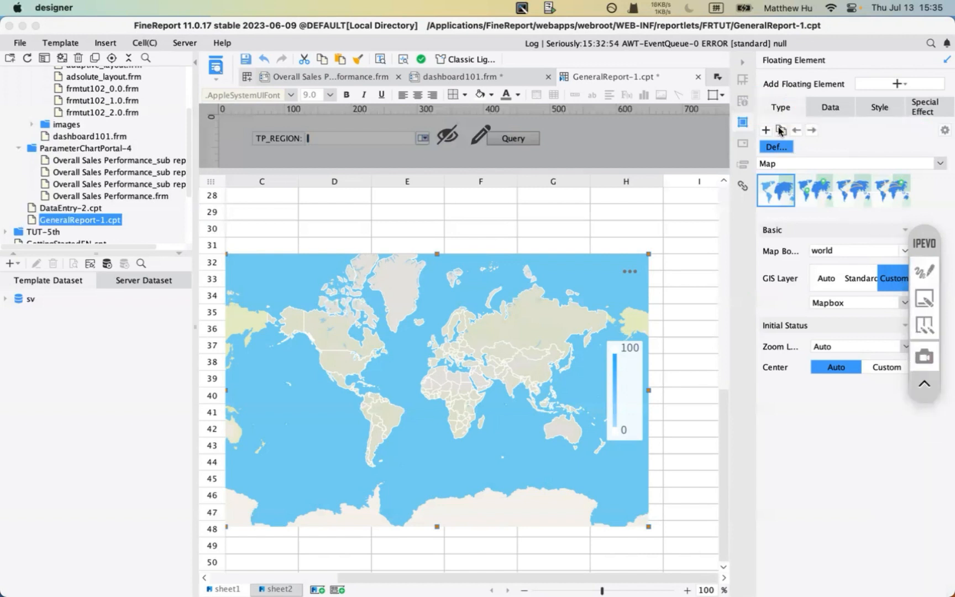
click(933, 298)
click(925, 535)
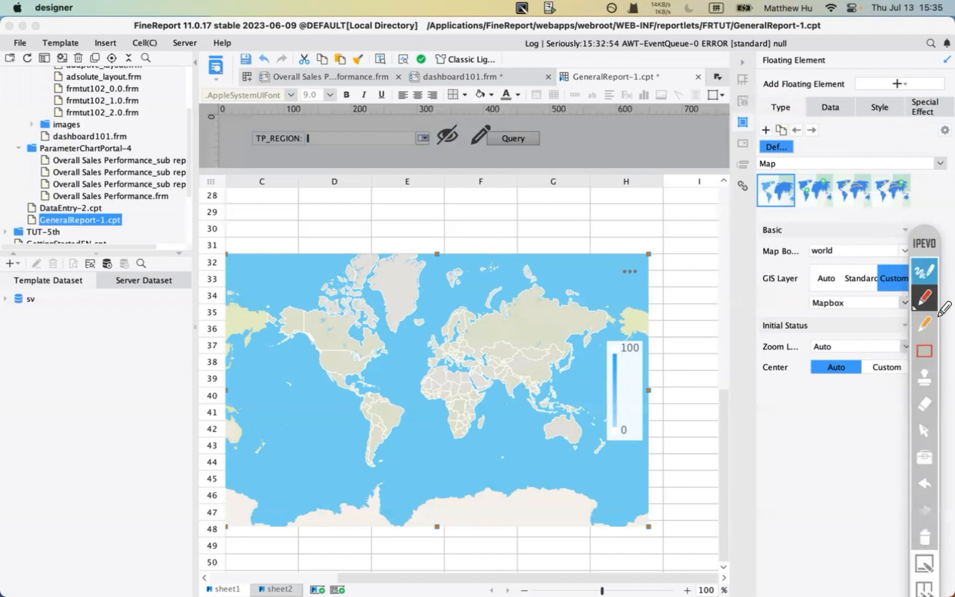
click(925, 270)
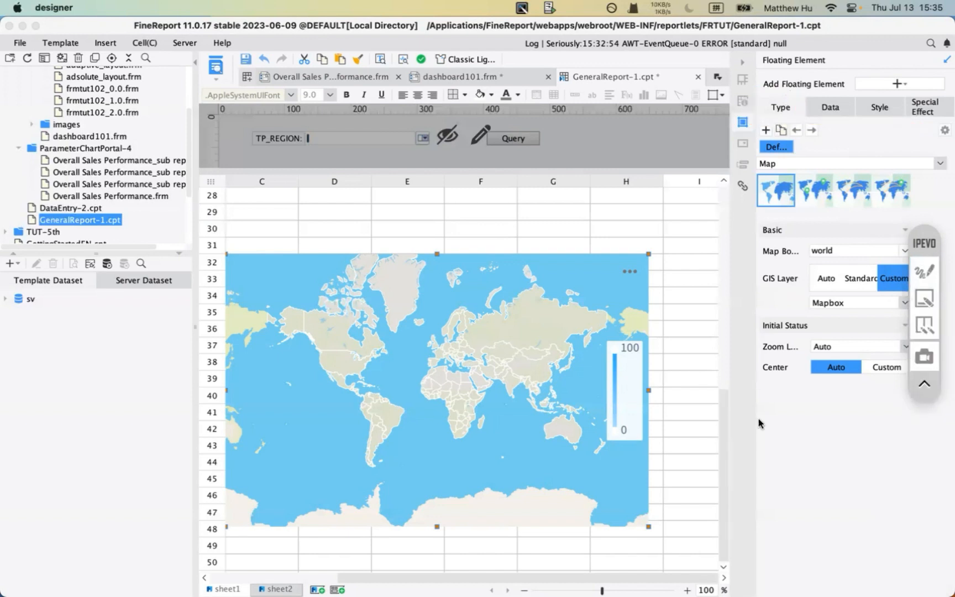
click(773, 192)
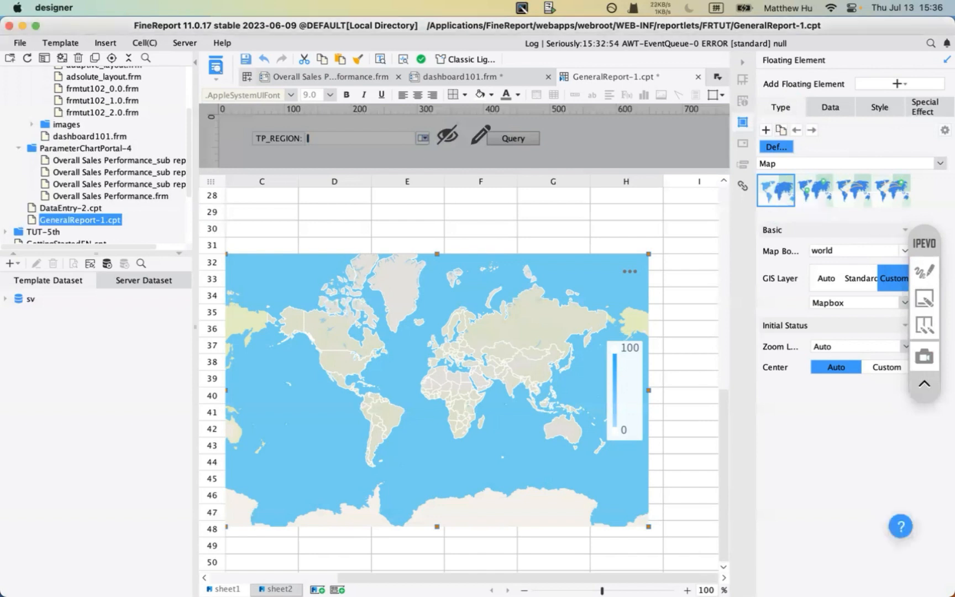
- On the Chart Recap 3 slide, highlight the Map geojson path and the word 'geojson', then open Finder
mouse_move(491, 581)
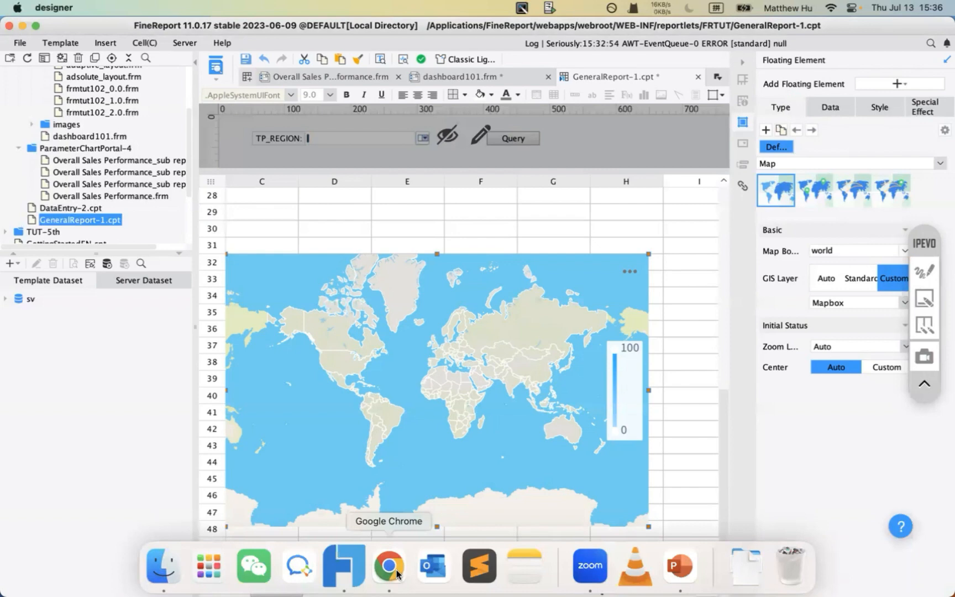
click(677, 565)
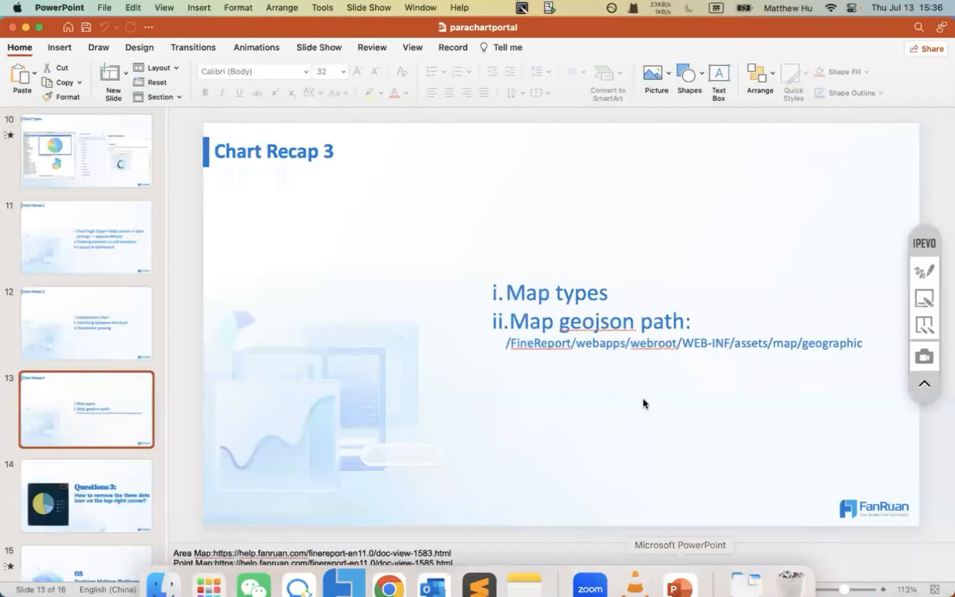
click(520, 339)
drag(509, 321, 672, 324)
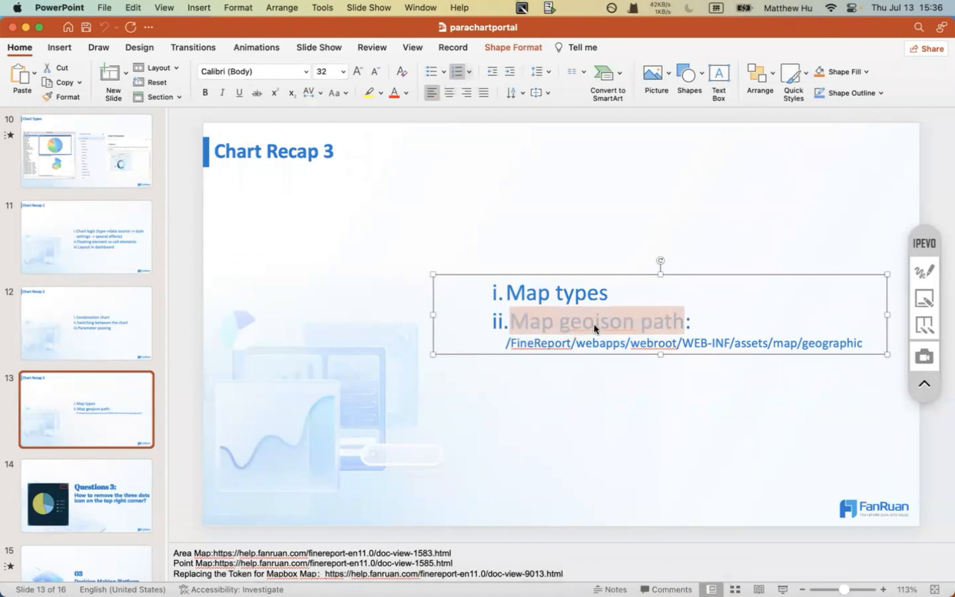
click(527, 342)
drag(509, 343, 623, 342)
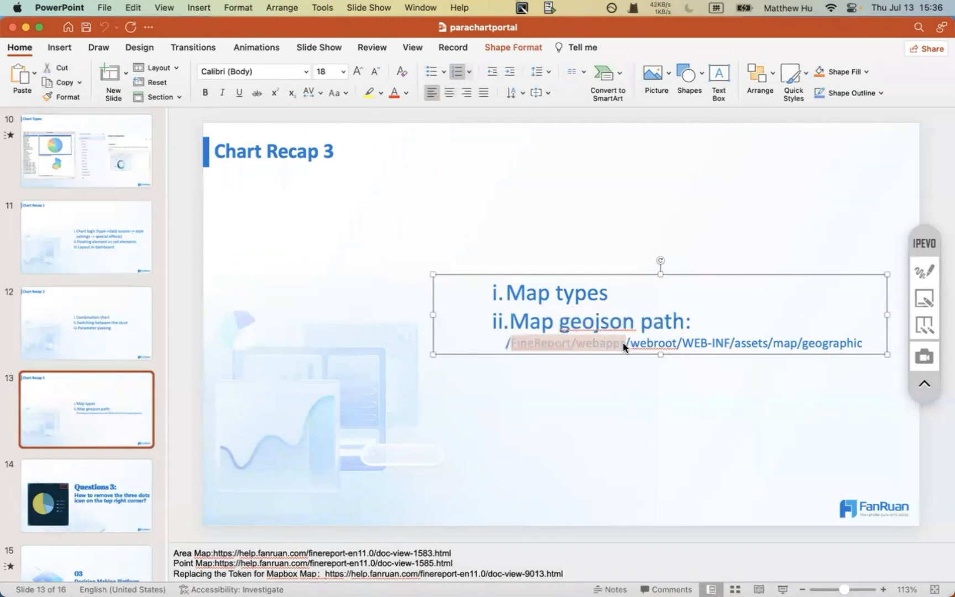
double_click(593, 319)
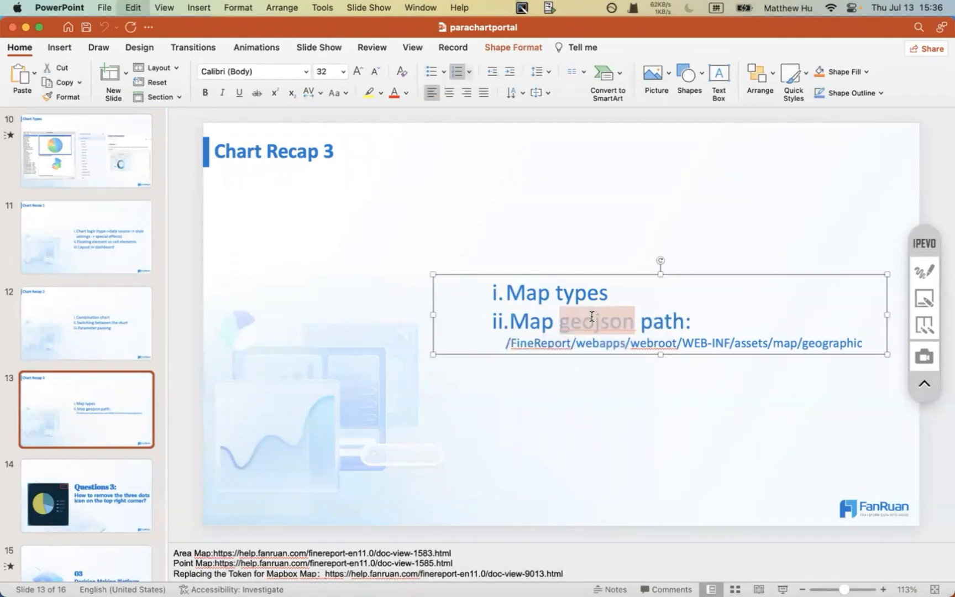
mouse_move(433, 595)
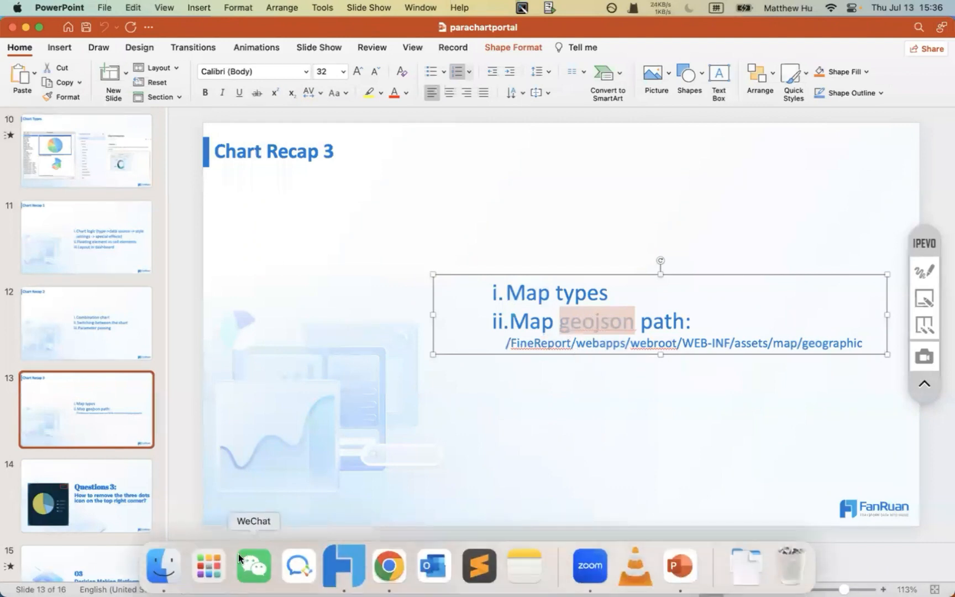
click(163, 589)
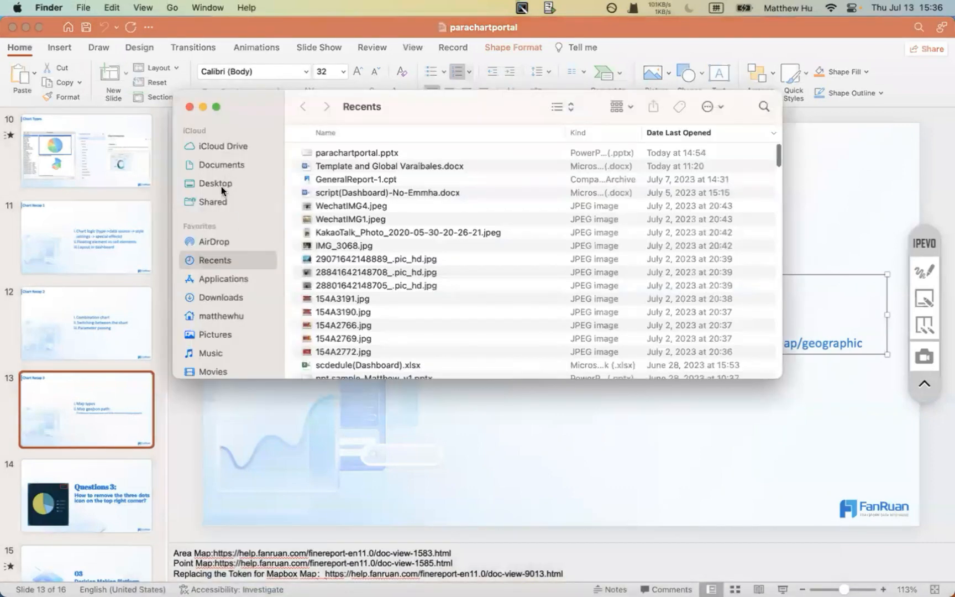
- Browse Applications > FineReport > webapps > webroot > WEB-INF
click(219, 279)
scroll(351, 313, down, 2)
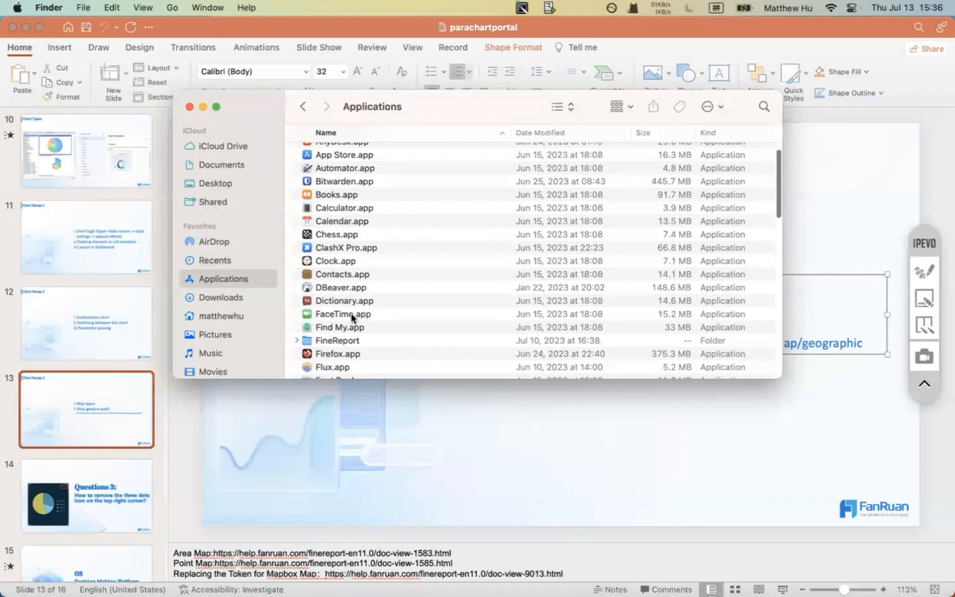
double_click(335, 340)
drag(391, 106, 307, 109)
double_click(212, 276)
double_click(215, 159)
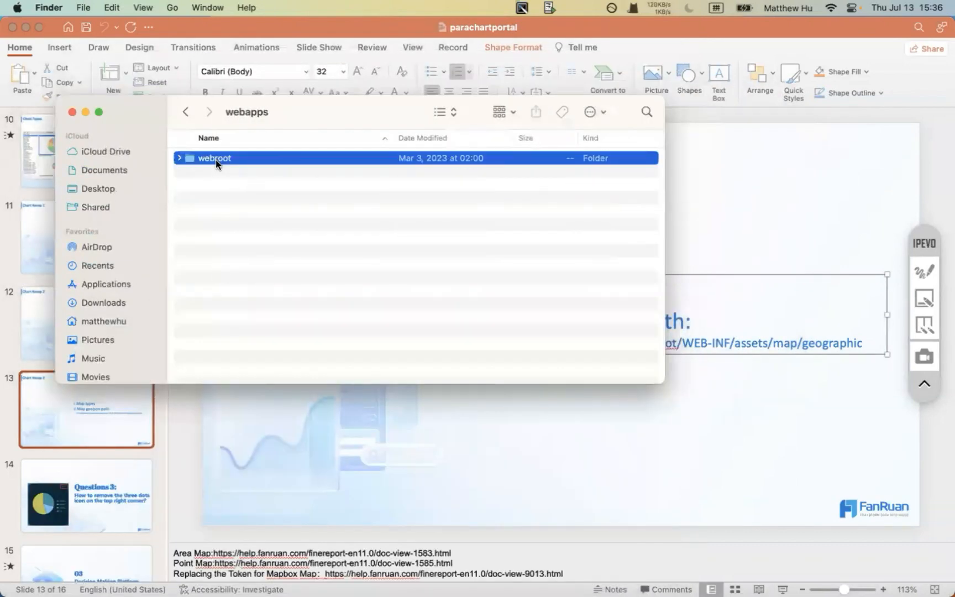
double_click(221, 198)
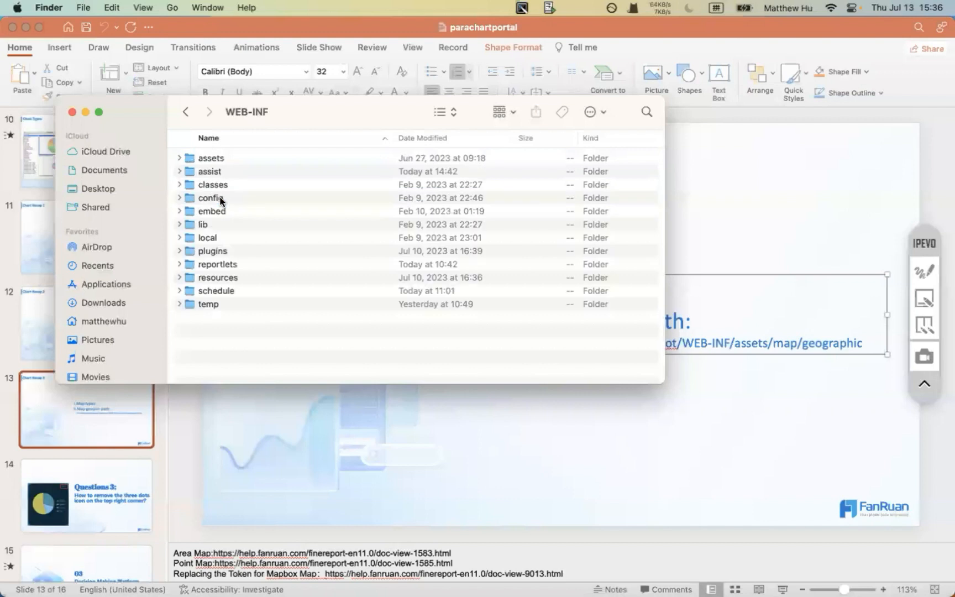
- Open the assets > map > geographic folder
double_click(209, 169)
click(186, 112)
double_click(205, 158)
double_click(213, 197)
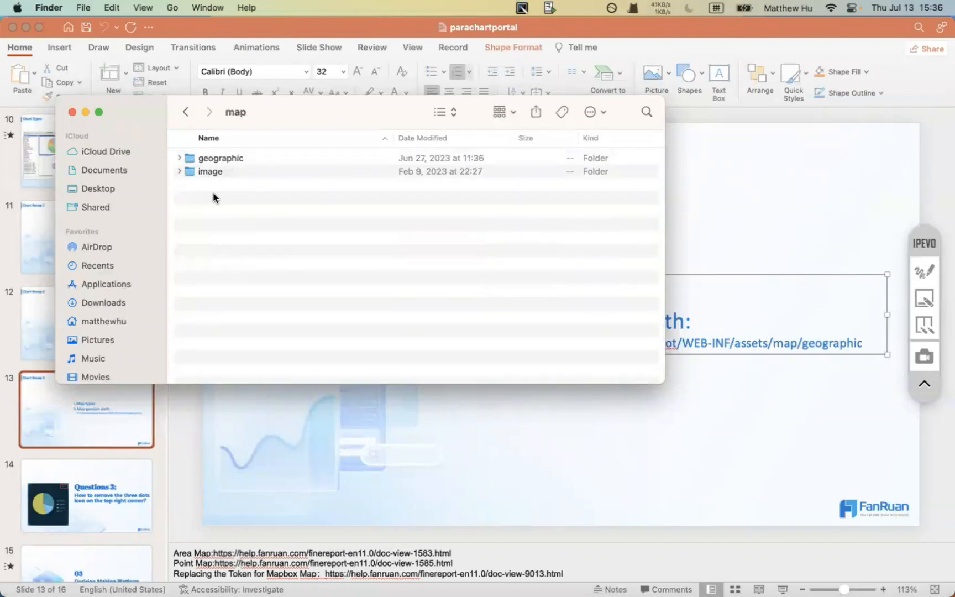
click(222, 157)
double_click(222, 157)
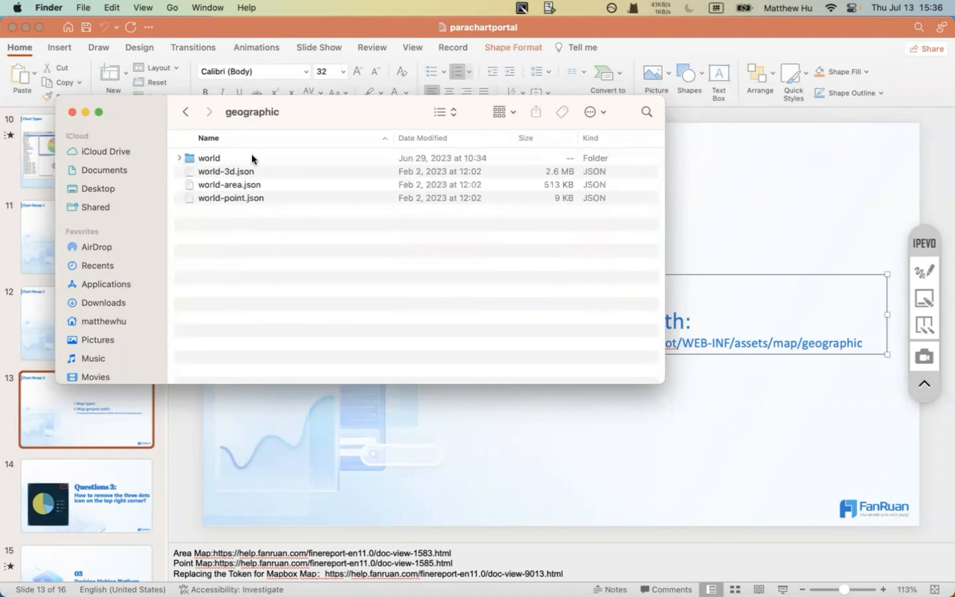
click(185, 112)
click(239, 157)
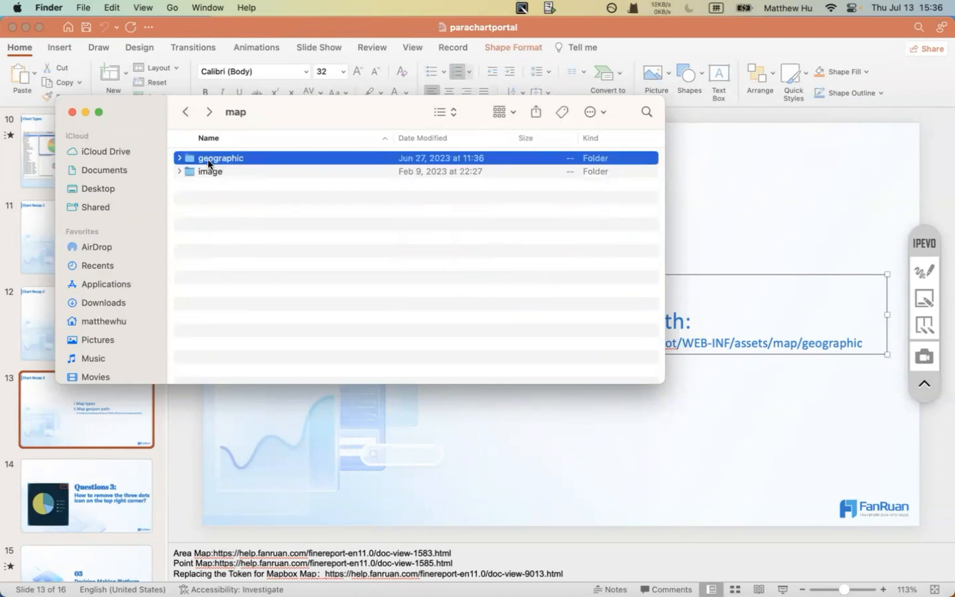
double_click(215, 159)
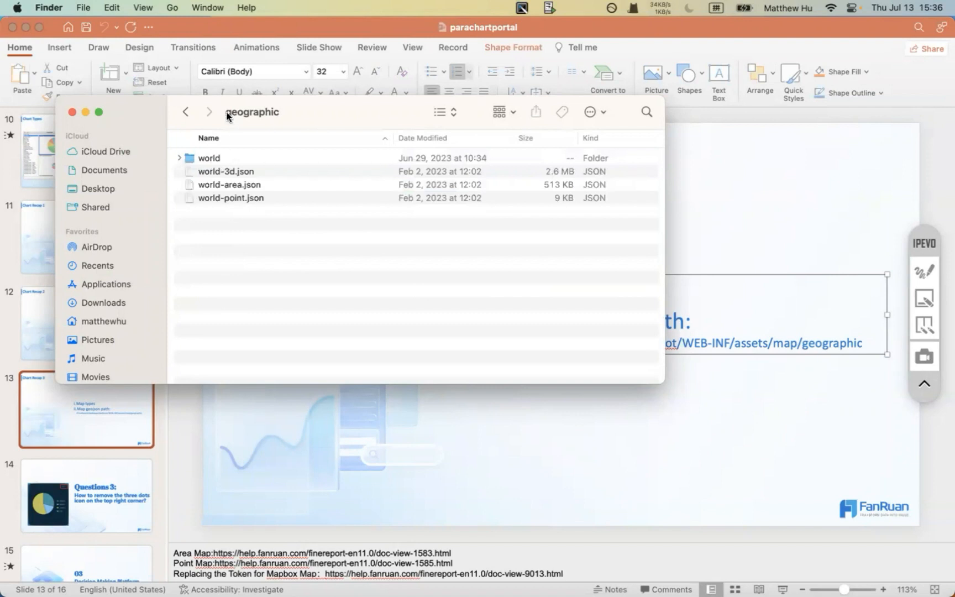
drag(244, 97, 204, 66)
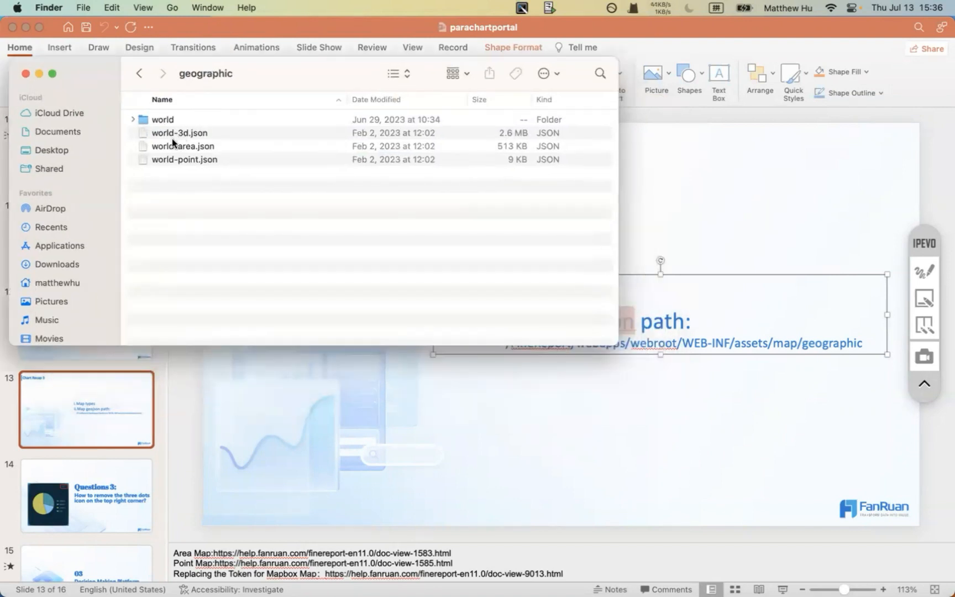
- Open world-point.json with Sublime Text
click(164, 120)
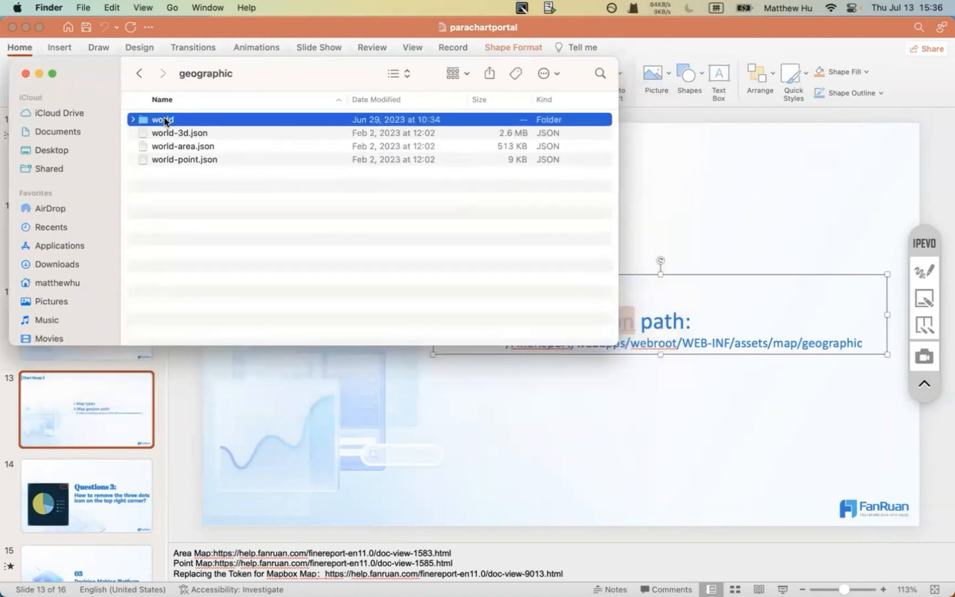
click(165, 147)
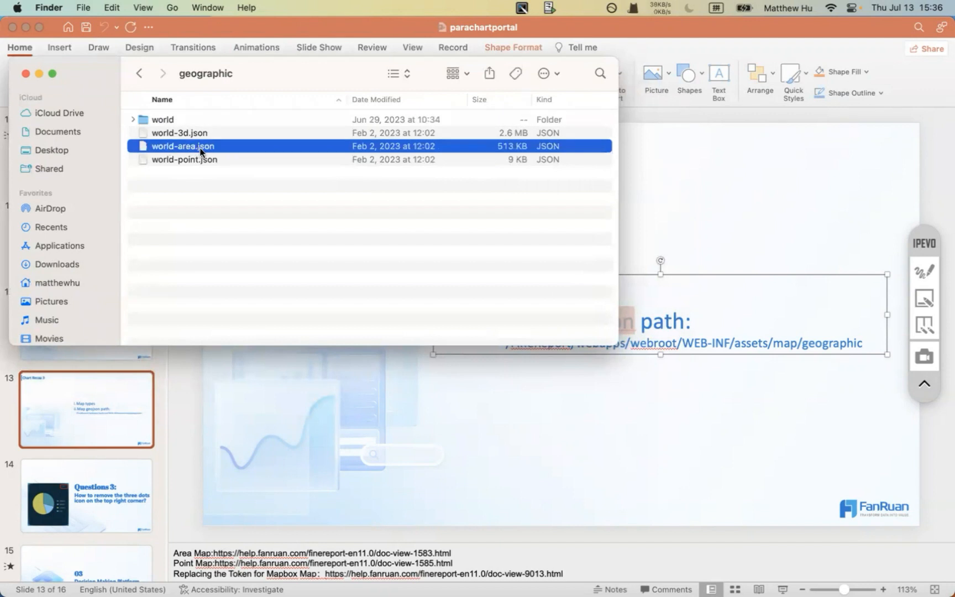
click(173, 161)
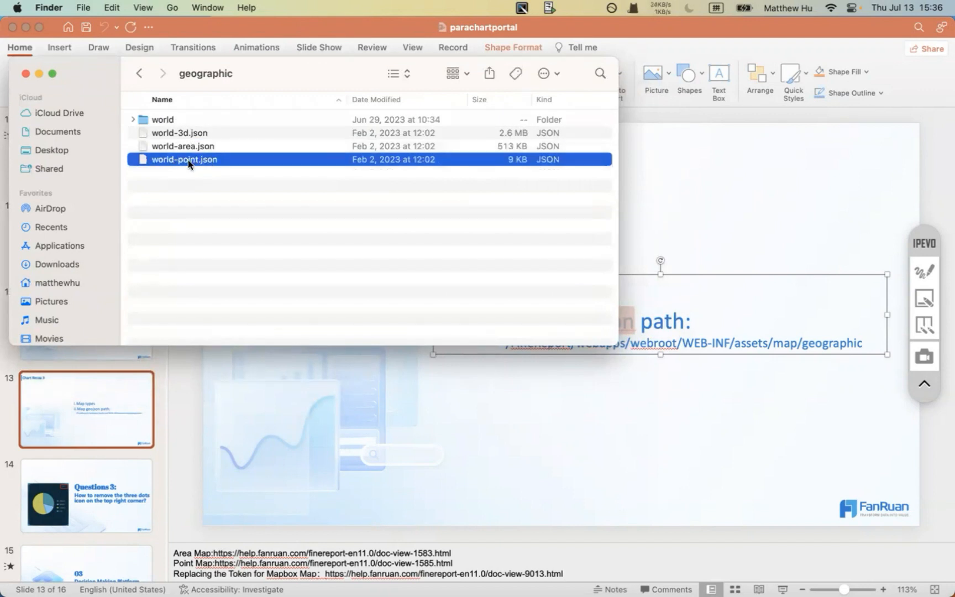
right_click(188, 160)
mouse_move(224, 181)
click(412, 185)
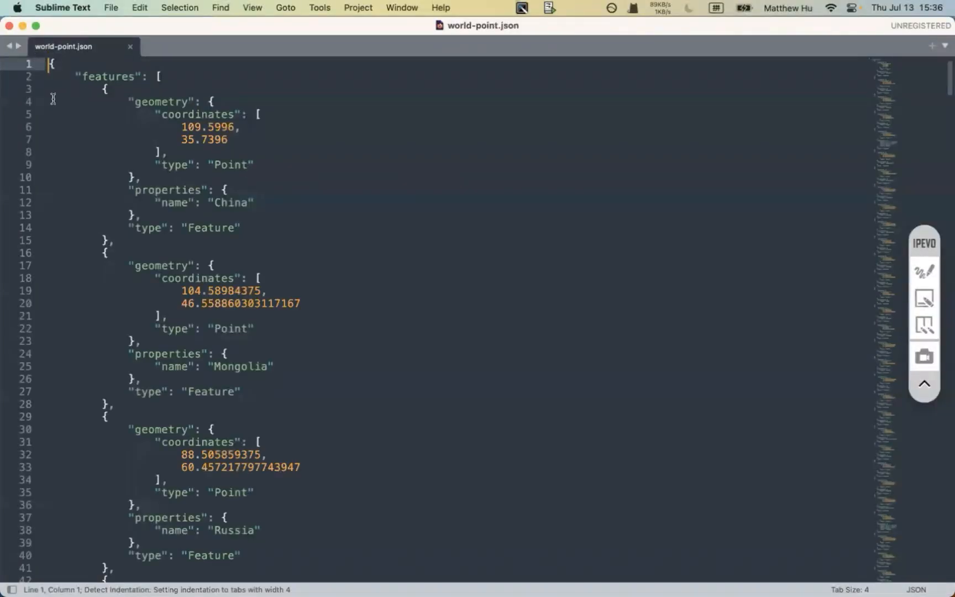
scroll(208, 204, down, 10)
scroll(208, 203, up, 10)
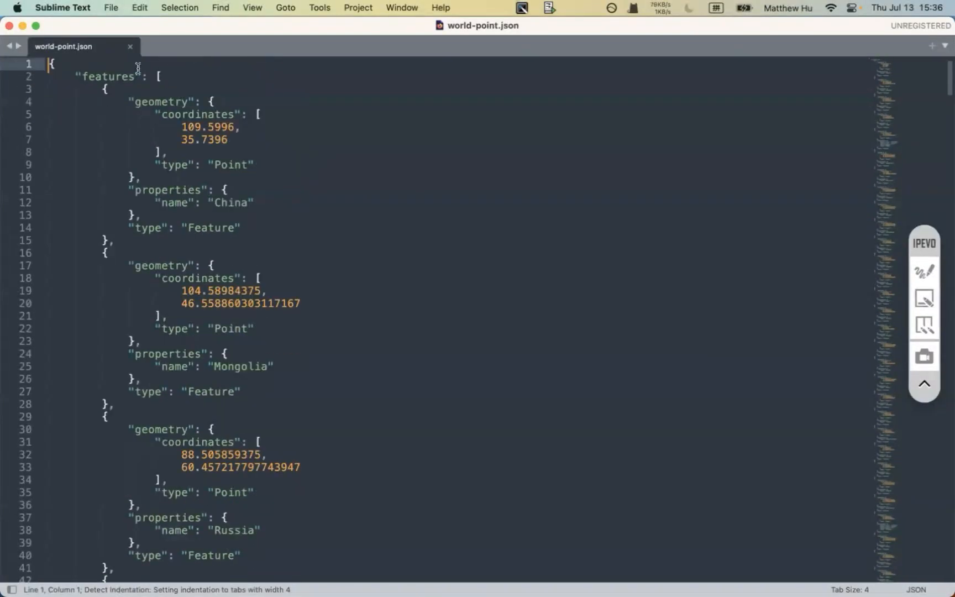
double_click(190, 115)
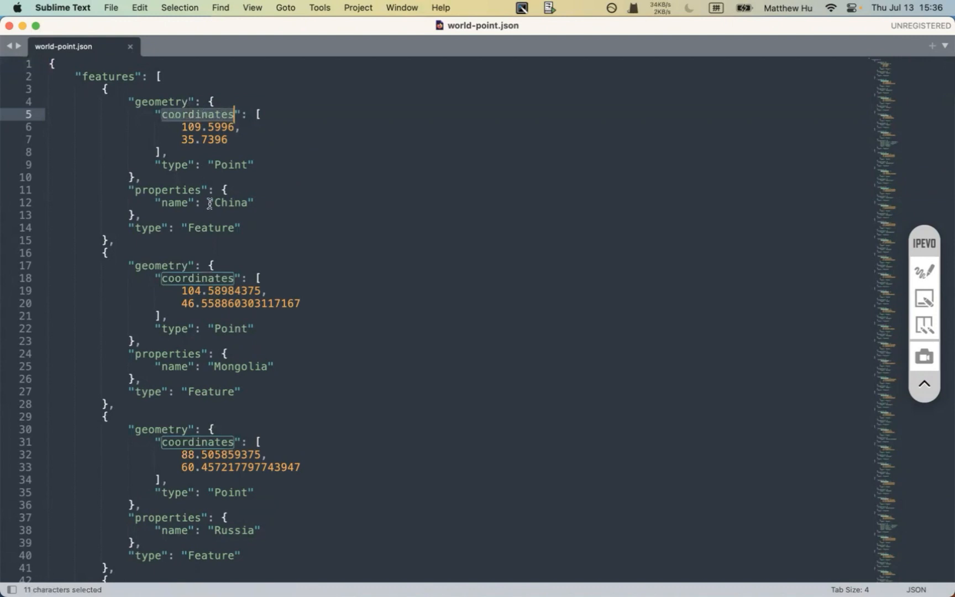
double_click(231, 202)
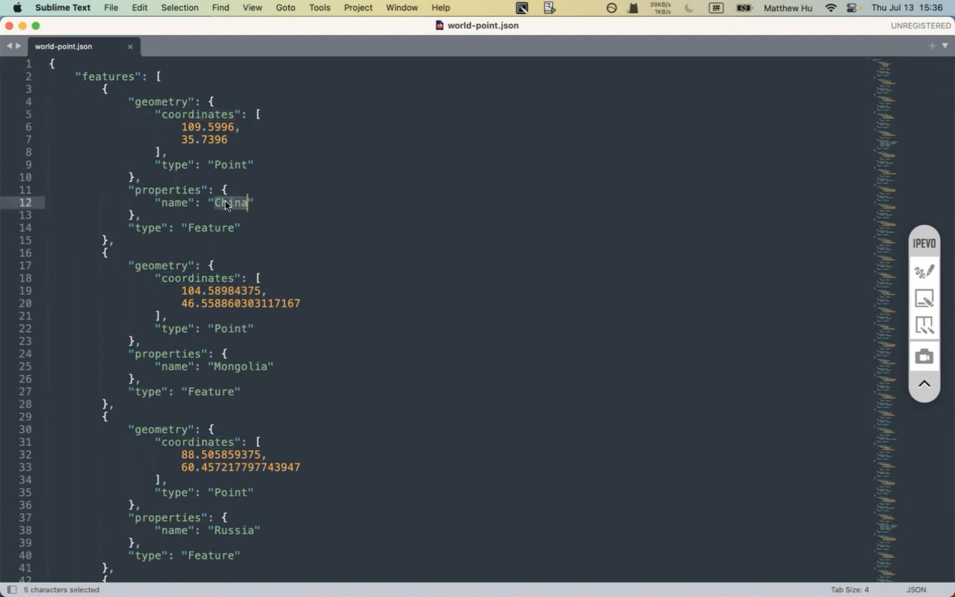
scroll(213, 263, down, 3)
scroll(213, 264, up, 3)
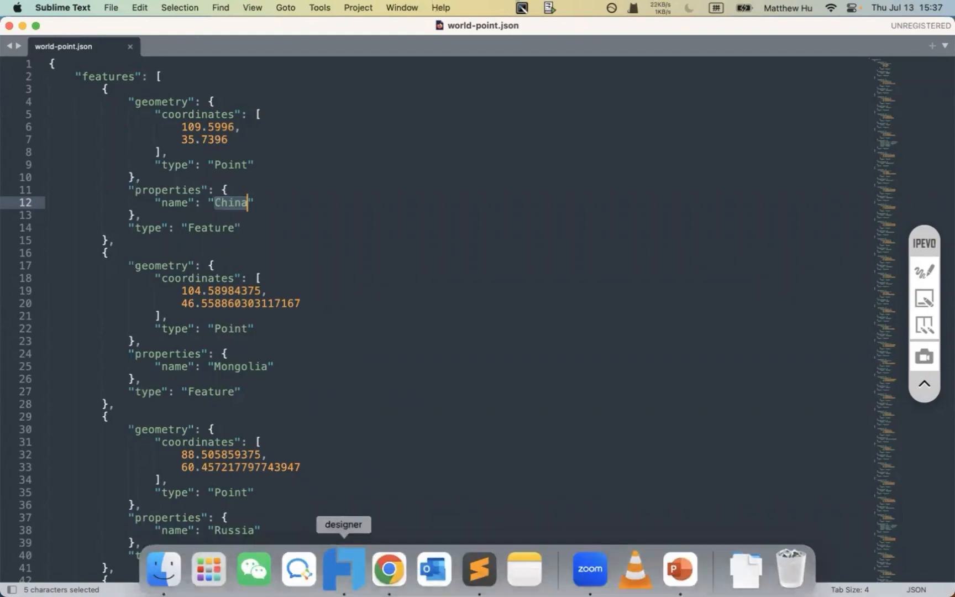
click(344, 565)
- Browse the Map Boundary list and expand world to see its regions
click(904, 250)
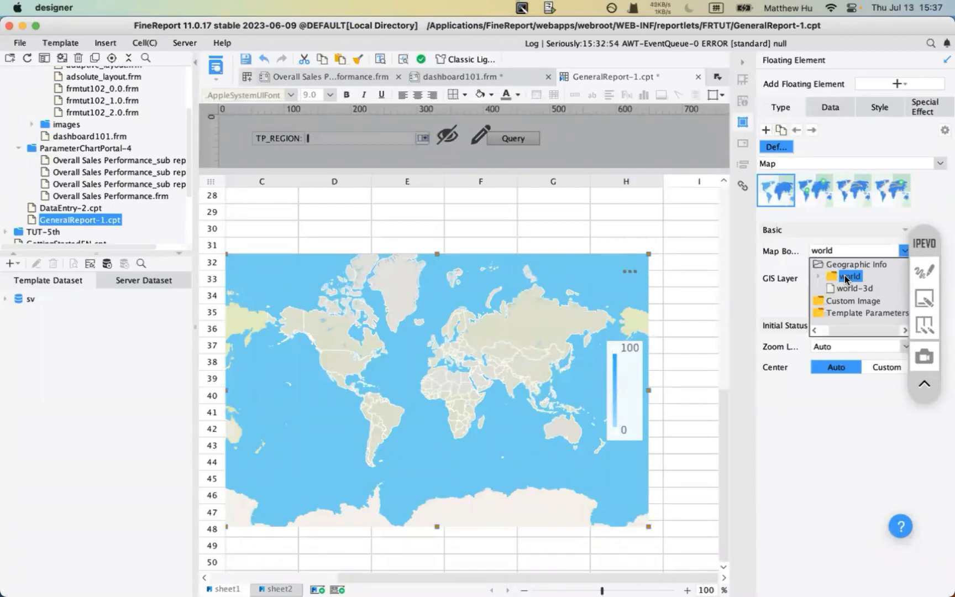
click(846, 278)
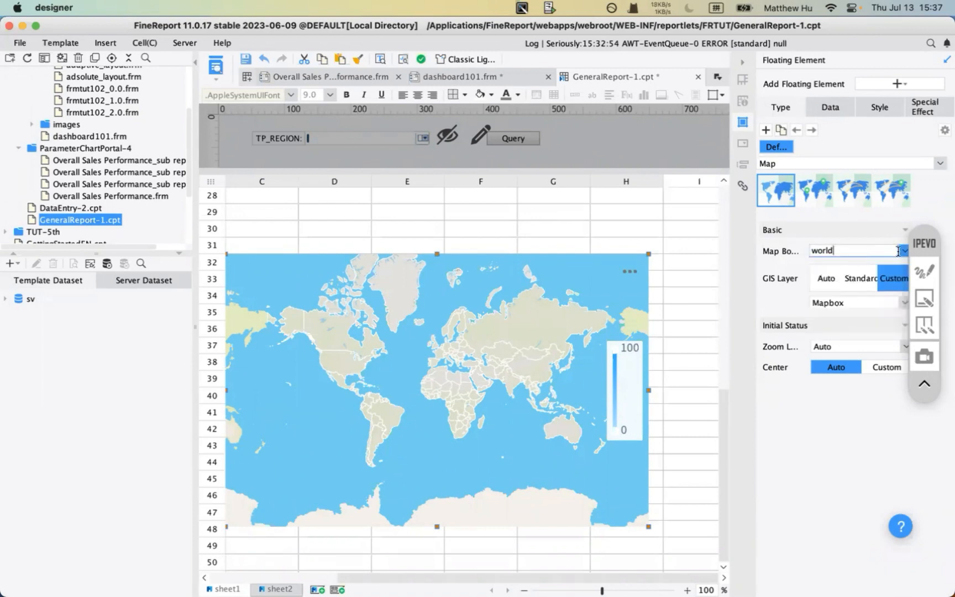
click(854, 252)
click(818, 276)
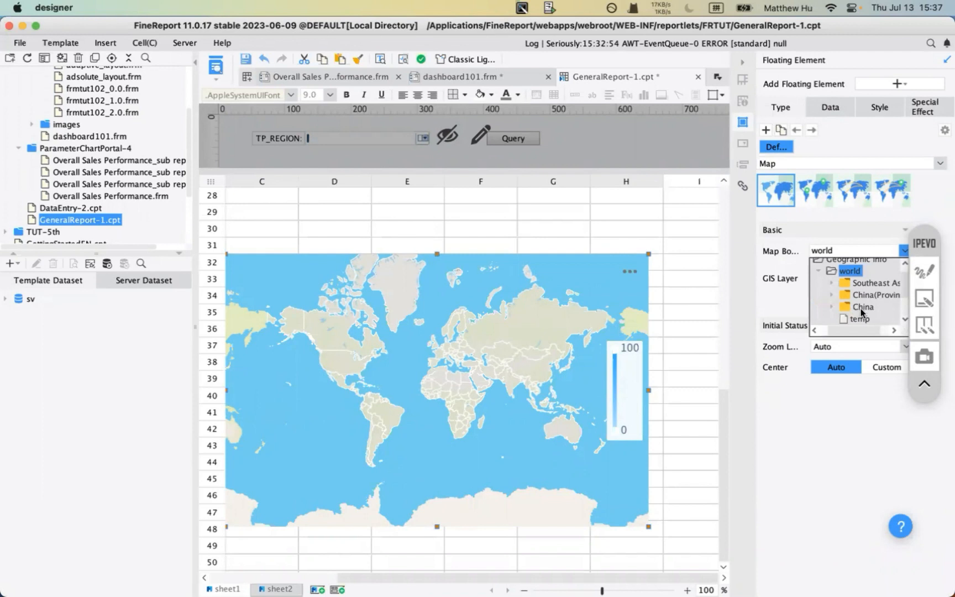
drag(926, 244, 915, 408)
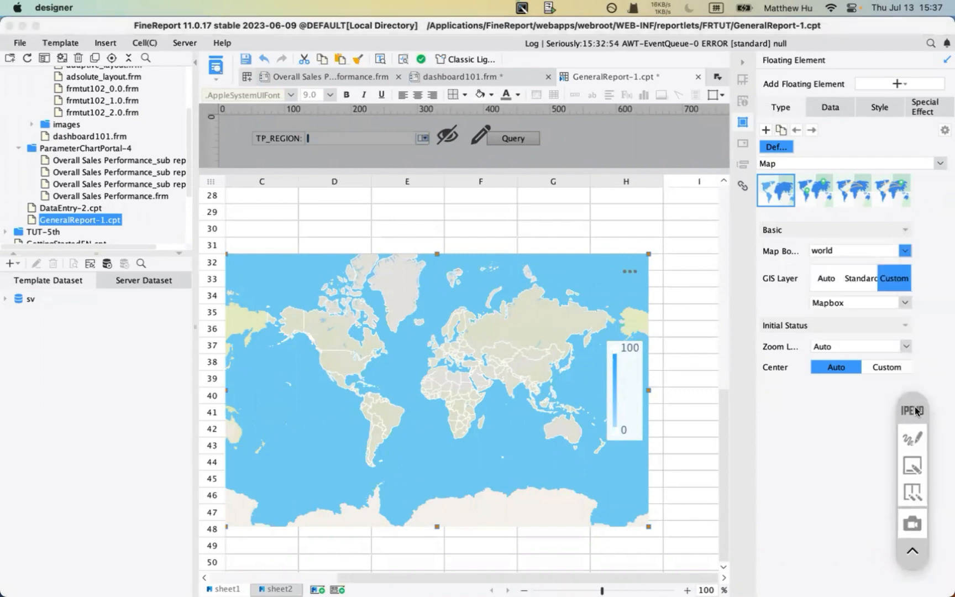
- Choose Southeast Asia under world as the map boundary, then bring up Finder
click(906, 252)
click(819, 271)
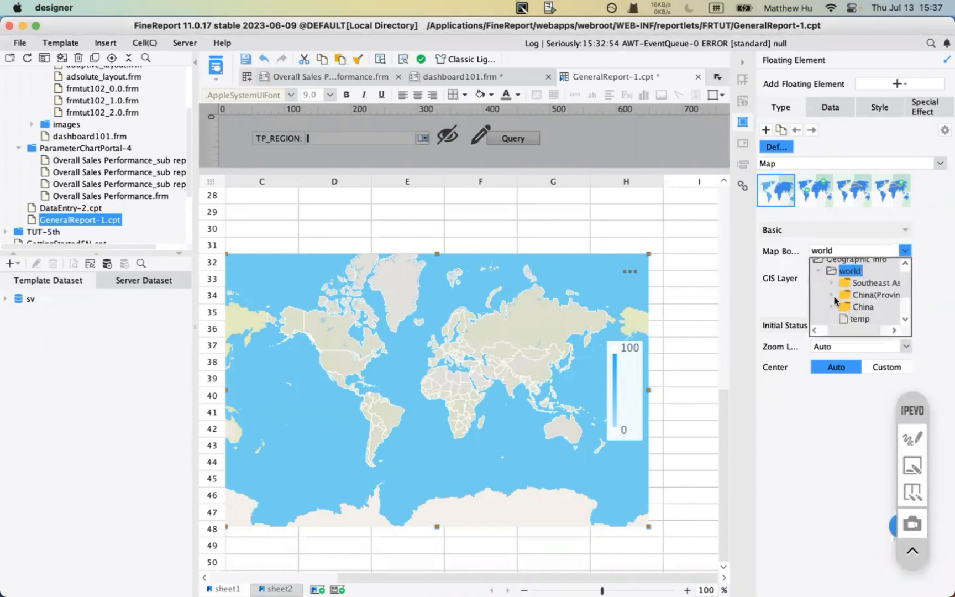
click(894, 330)
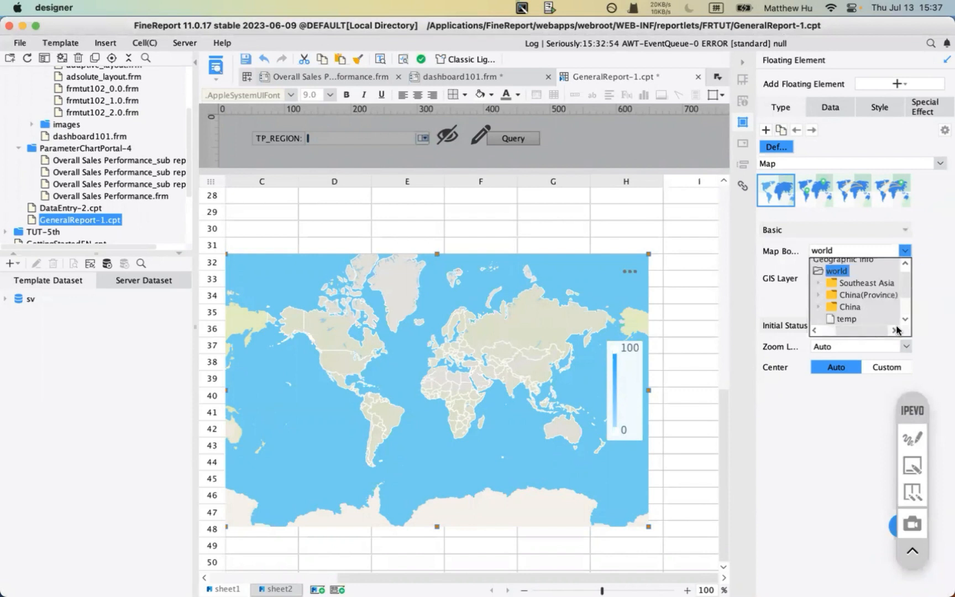
click(821, 285)
click(818, 265)
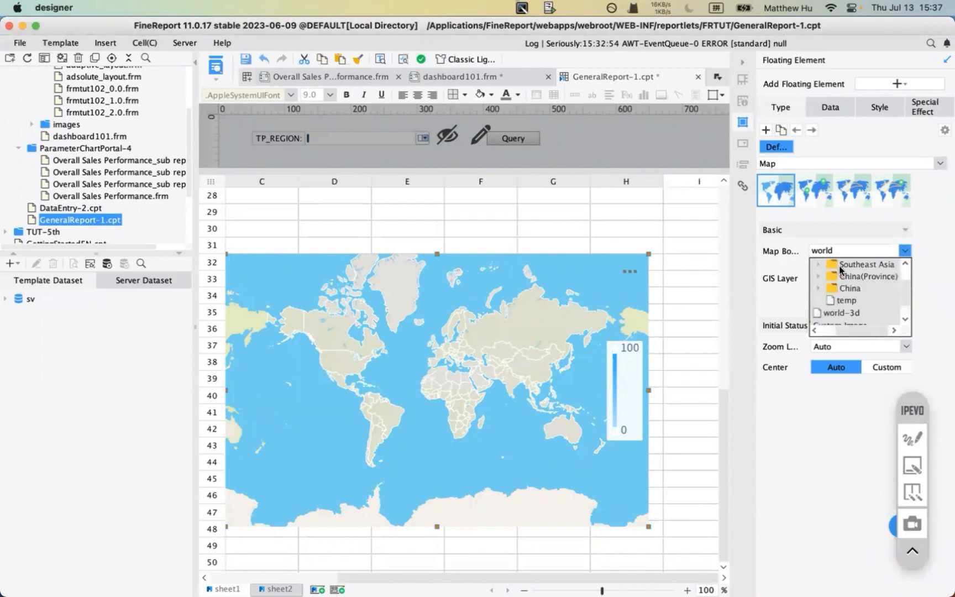
click(851, 265)
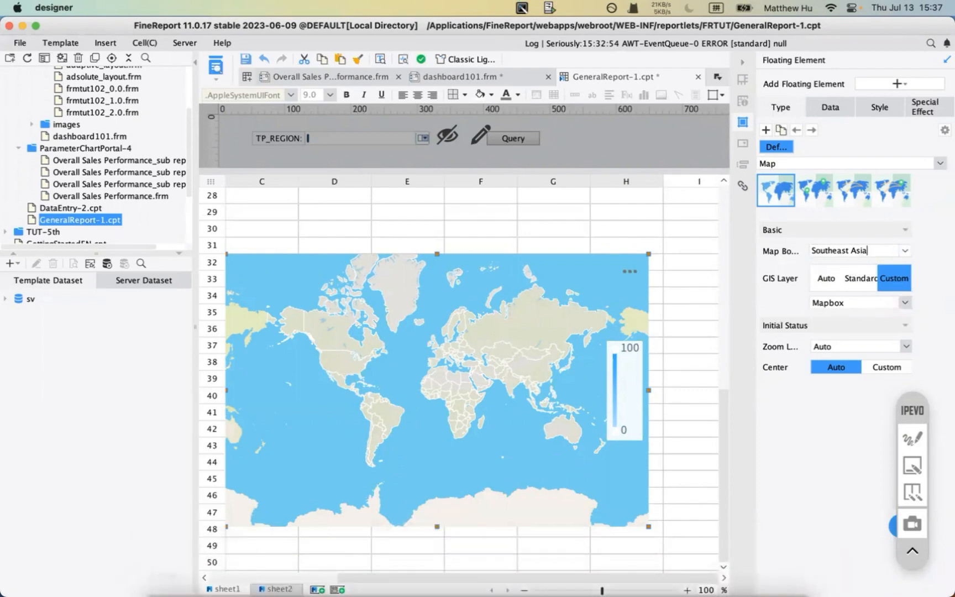
mouse_move(163, 564)
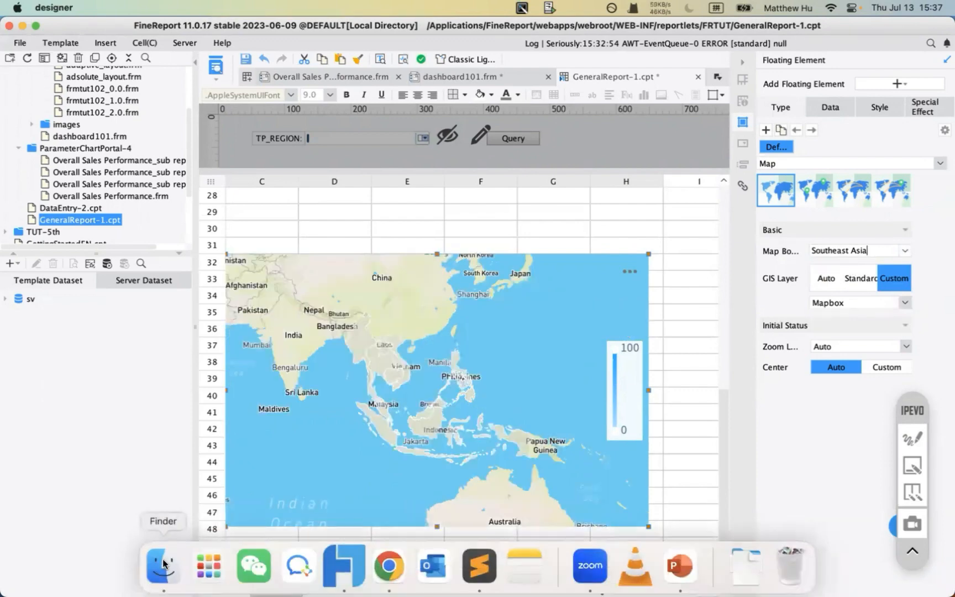
click(163, 564)
double_click(156, 123)
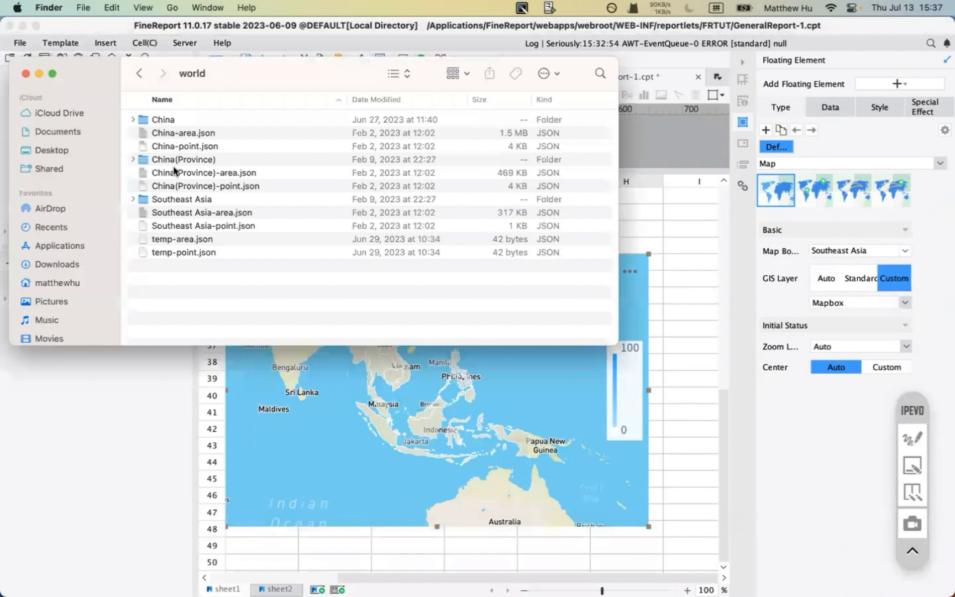
double_click(161, 120)
click(139, 73)
click(176, 199)
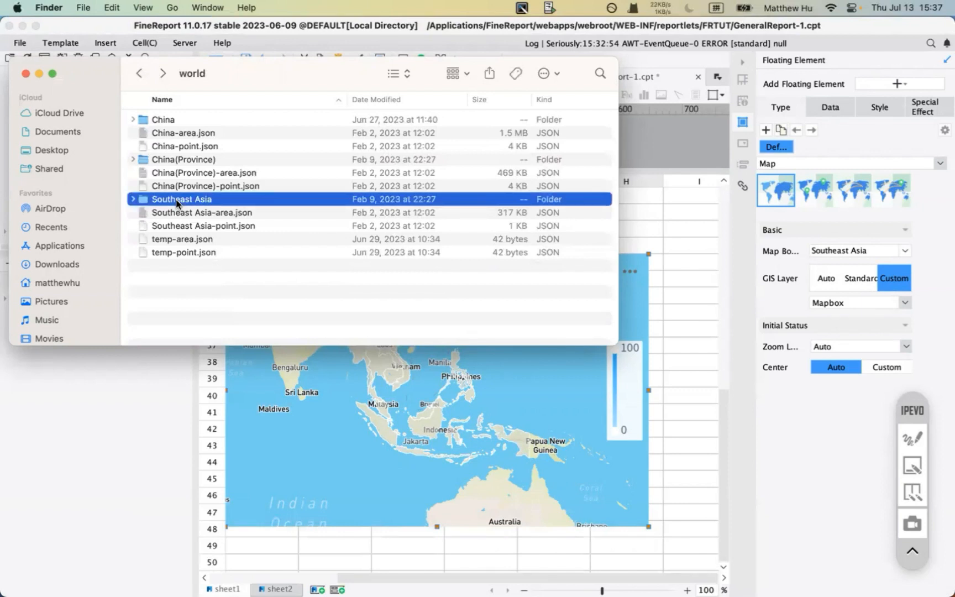
double_click(177, 199)
scroll(235, 245, down, 3)
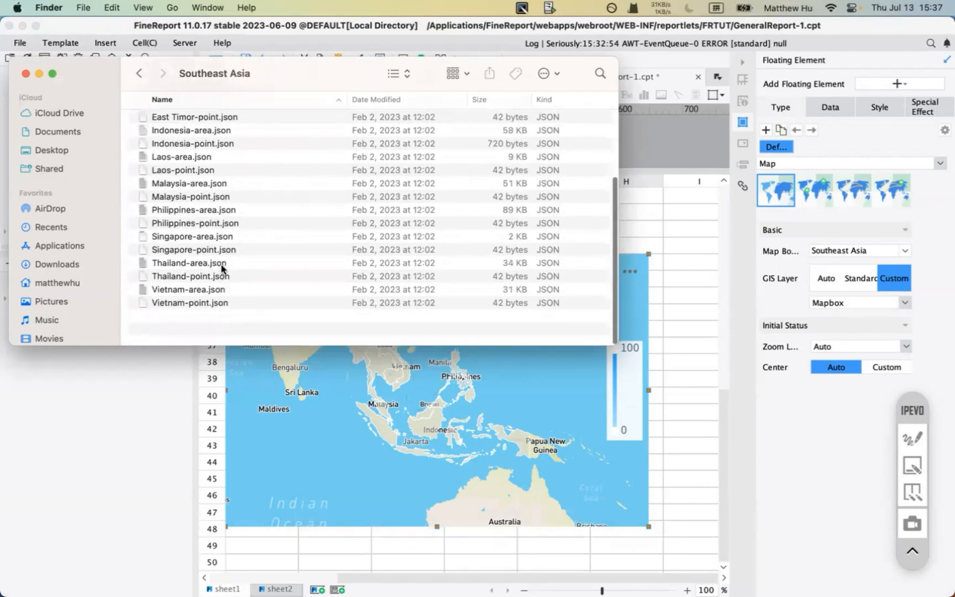
scroll(222, 267, up, 3)
click(139, 73)
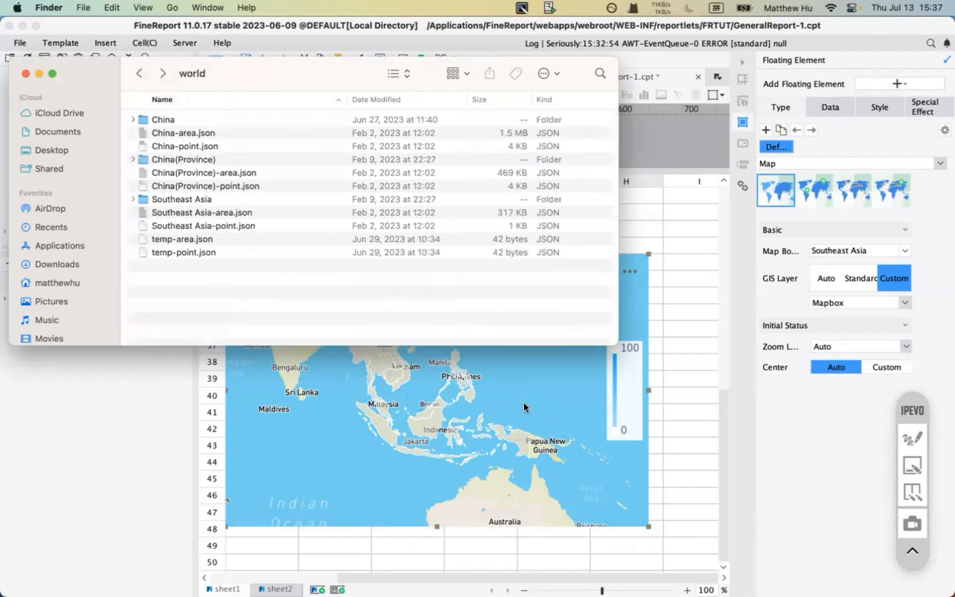
click(587, 399)
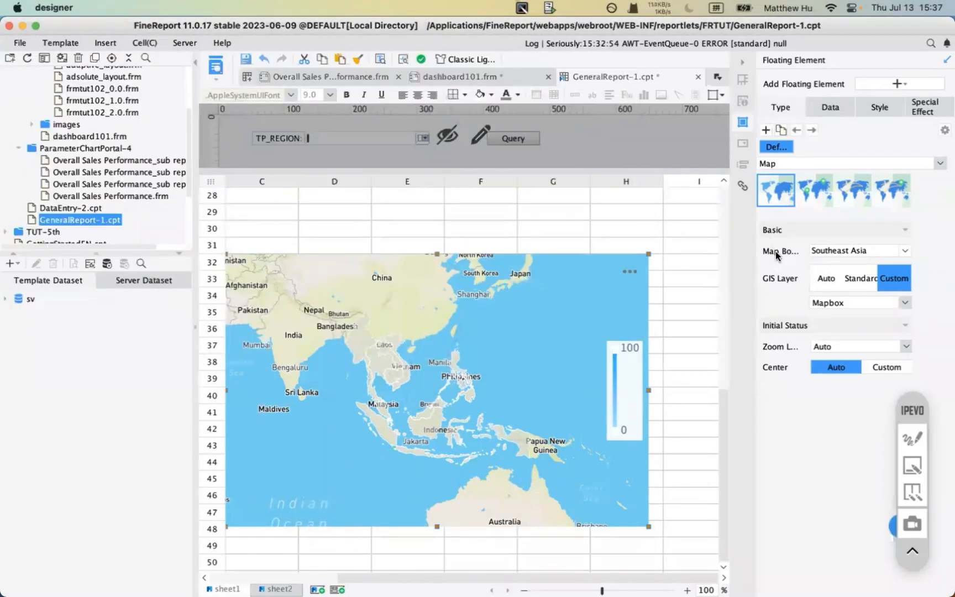
- Set the Map Board to China and the GIS Layer to Custom Mapbox tiles
click(912, 438)
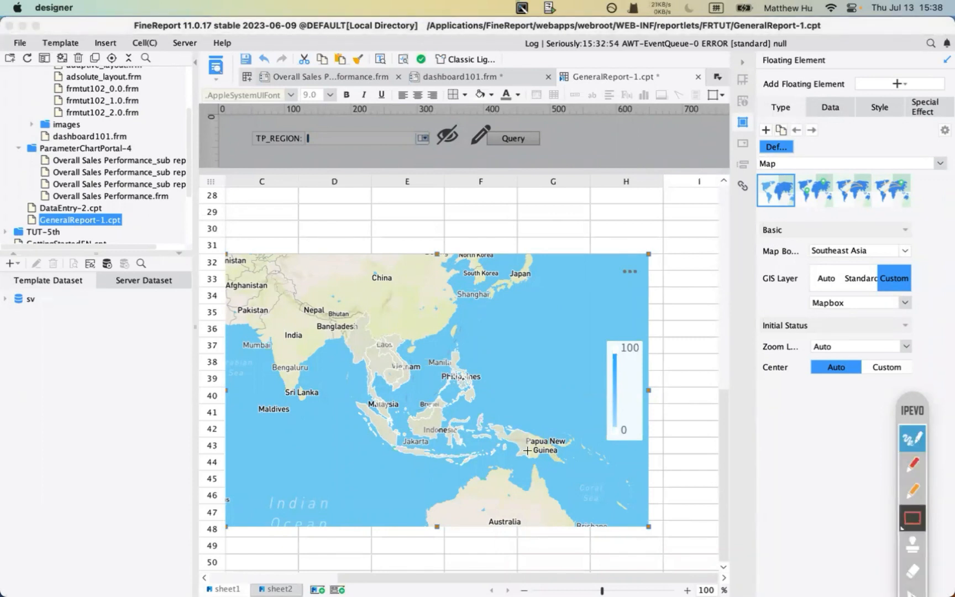
mouse_move(215, 231)
mouse_down()
mouse_move(647, 557)
mouse_move(667, 554)
mouse_up()
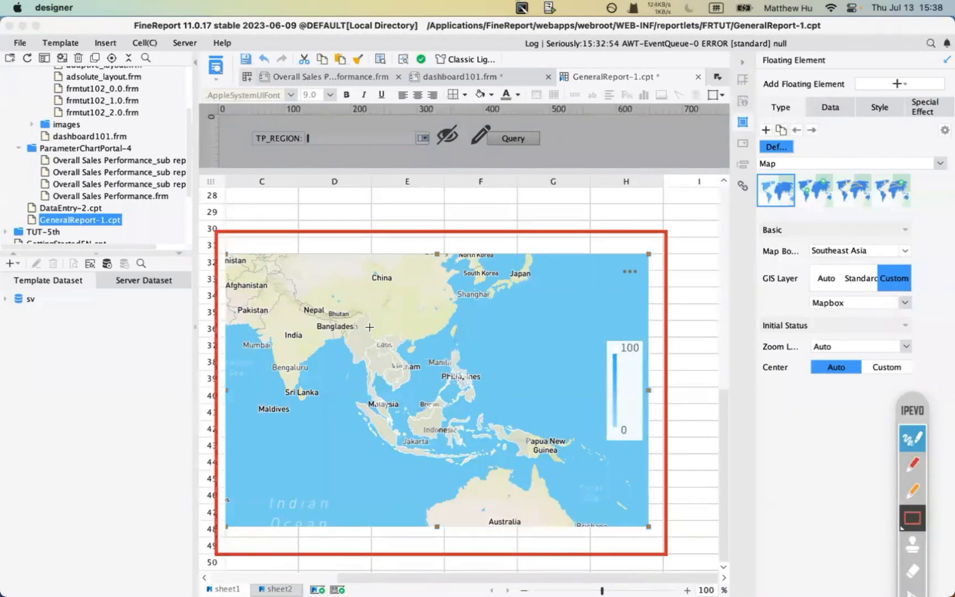
click(912, 441)
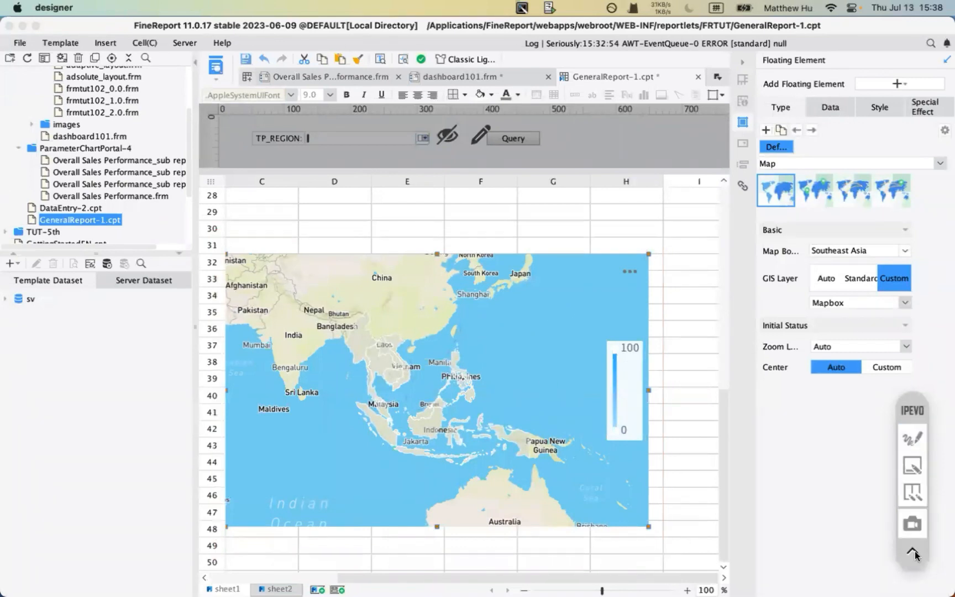
click(912, 440)
drag(911, 416, 876, 260)
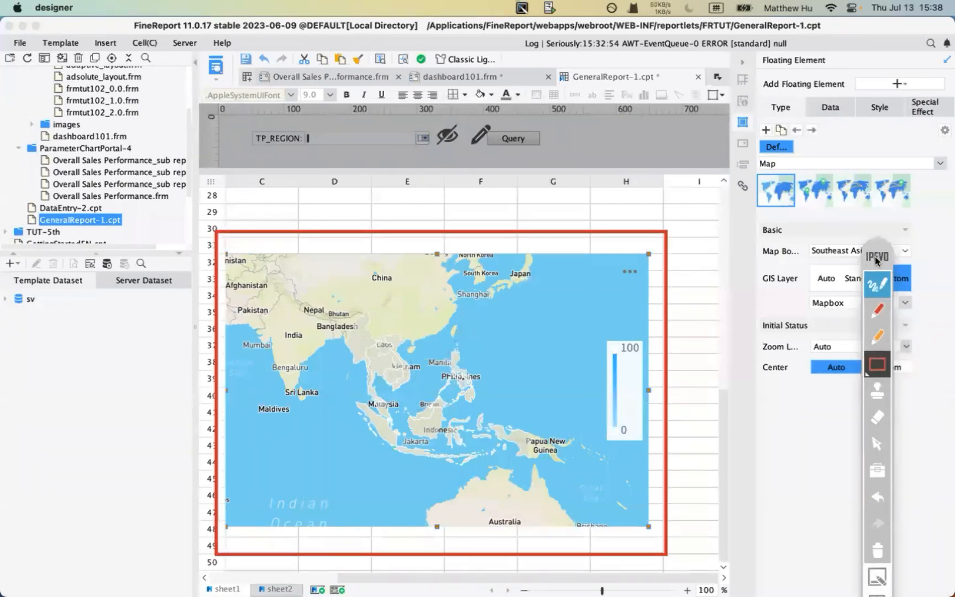
click(876, 550)
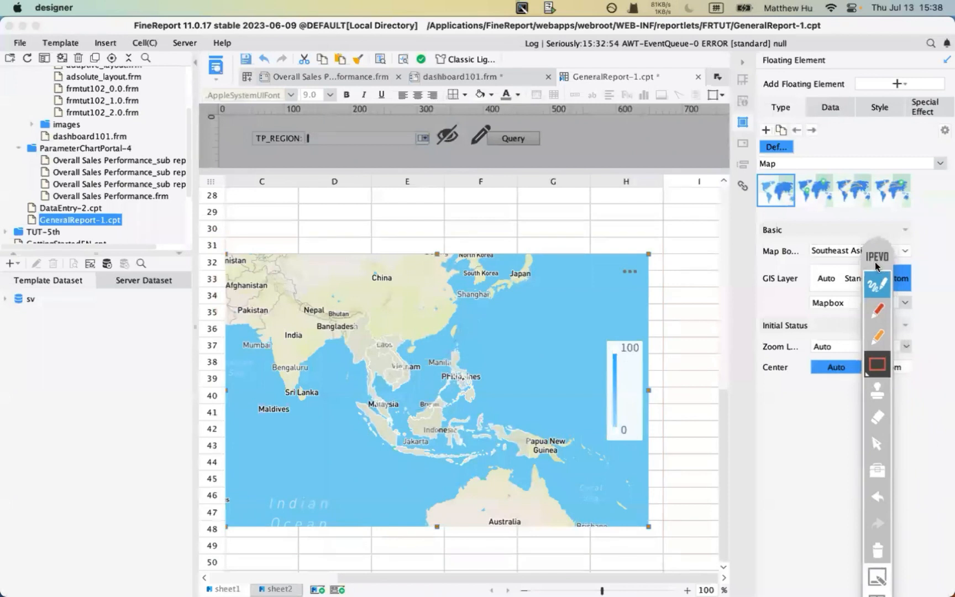
click(872, 296)
click(905, 250)
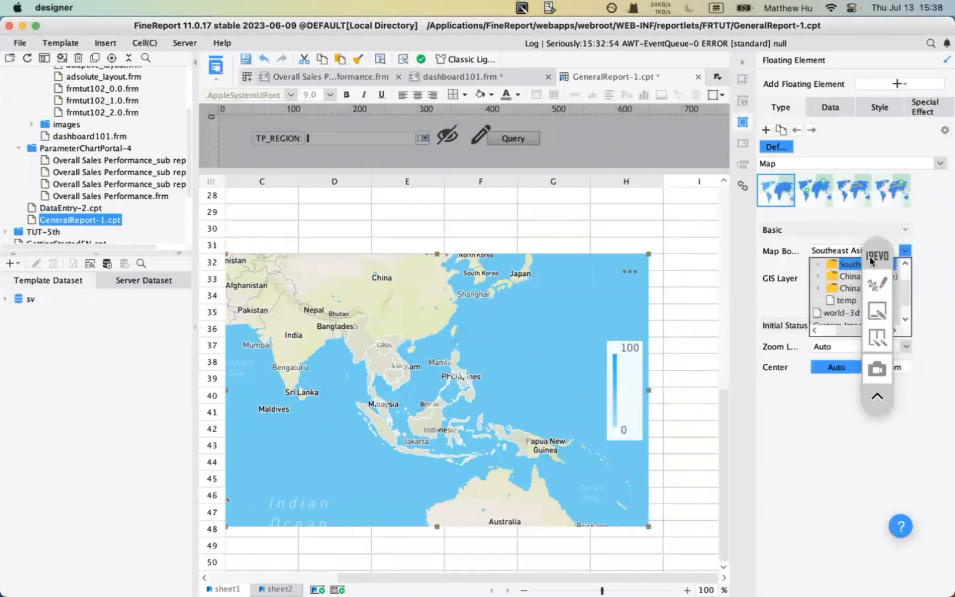
drag(871, 261, 887, 370)
click(905, 251)
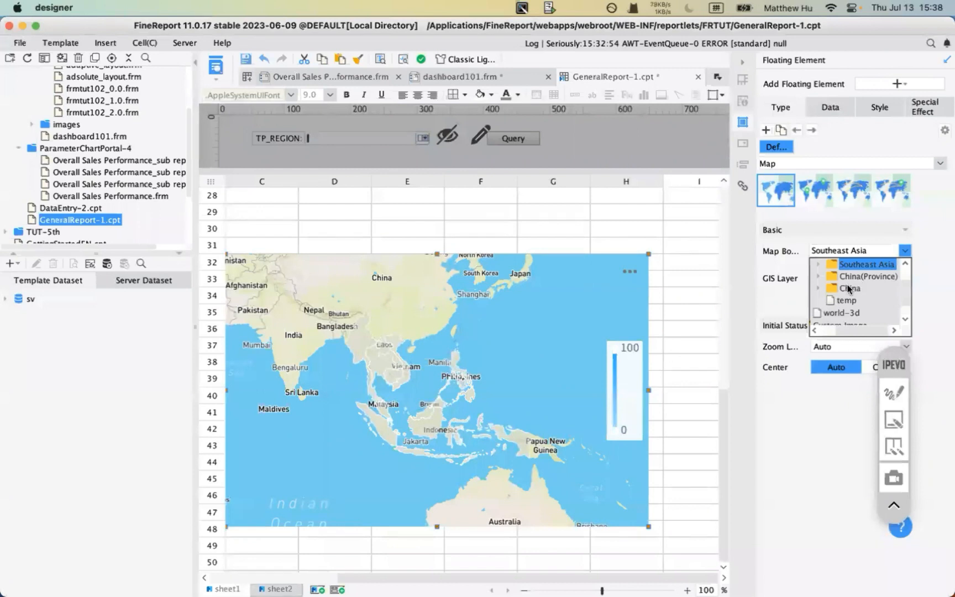
click(848, 286)
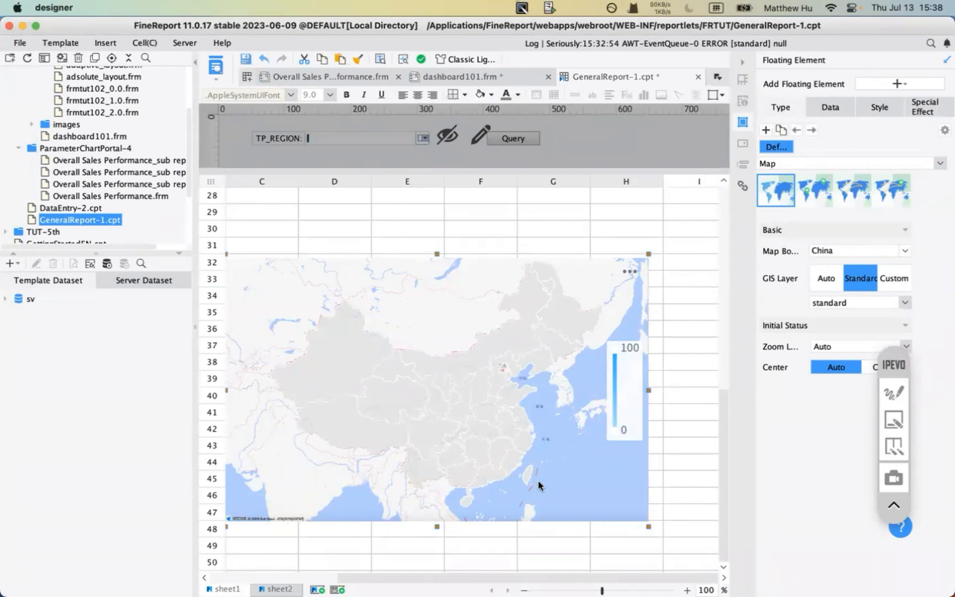
click(894, 279)
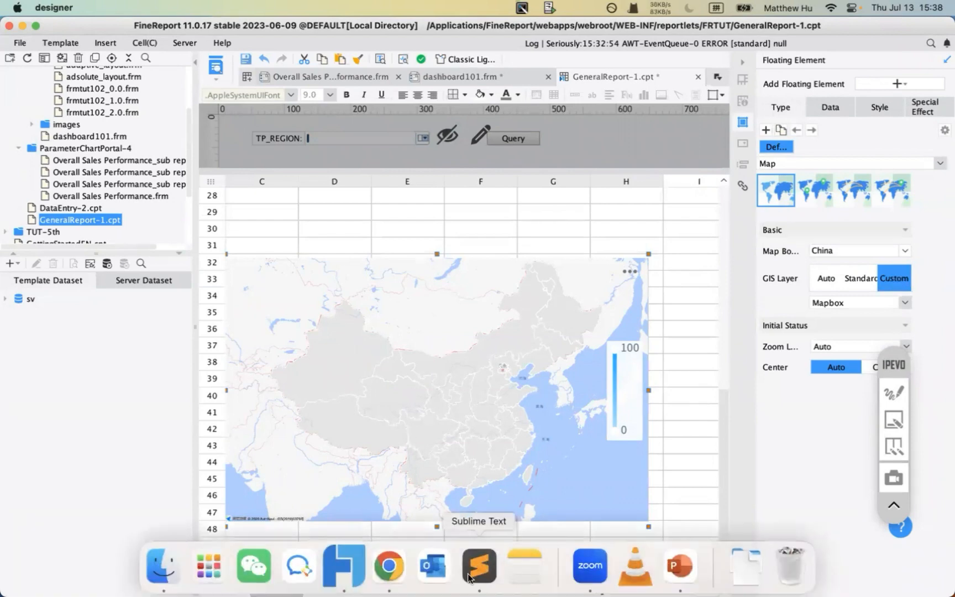
- Close the world-point.json file and the empty Sublime Text window
click(478, 579)
click(252, 140)
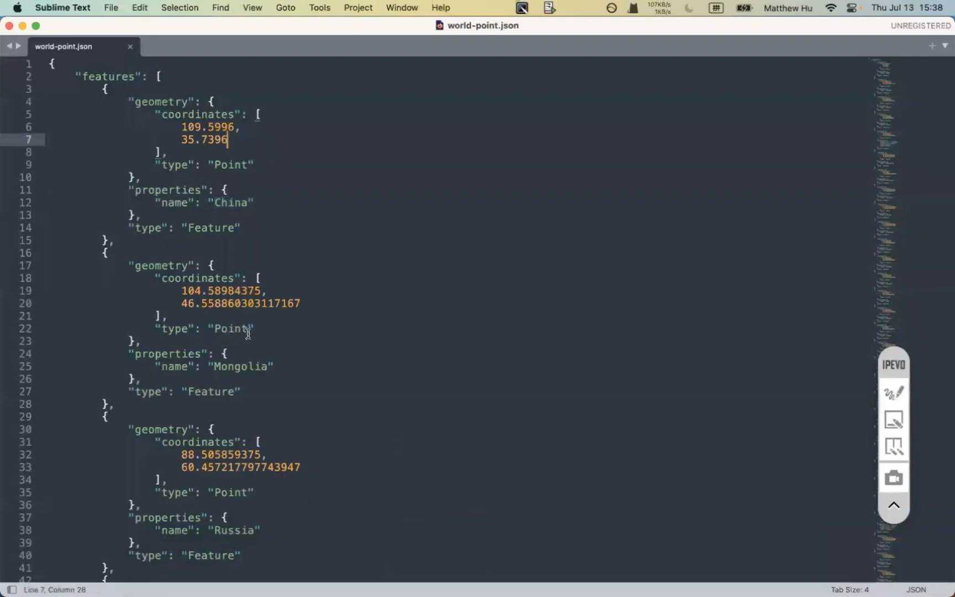
scroll(248, 334, down, 20)
scroll(248, 333, up, 20)
click(7, 25)
click(8, 26)
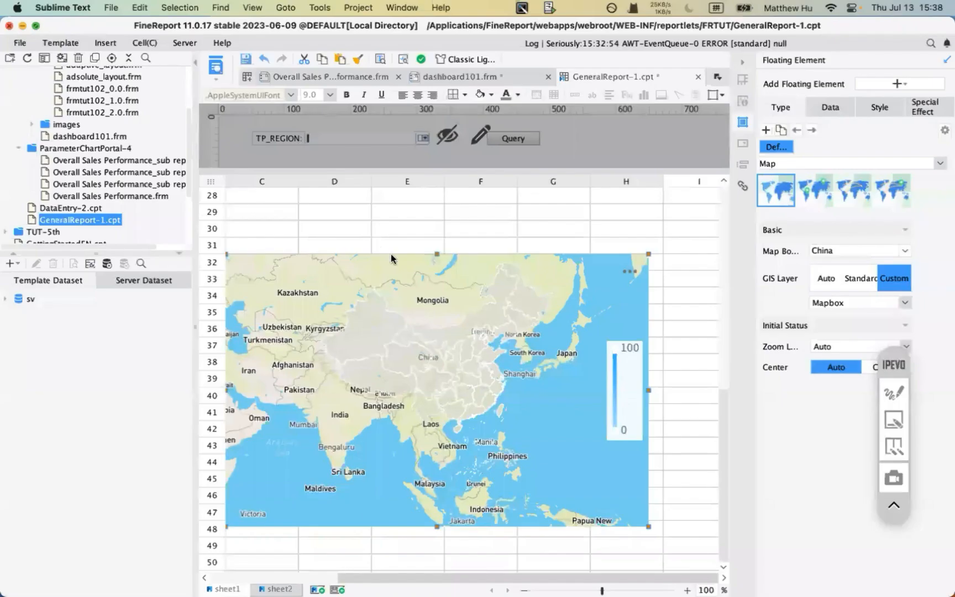
- From the geographic folder, open world-area.json alone with Sublime Text
mouse_move(250, 554)
click(163, 565)
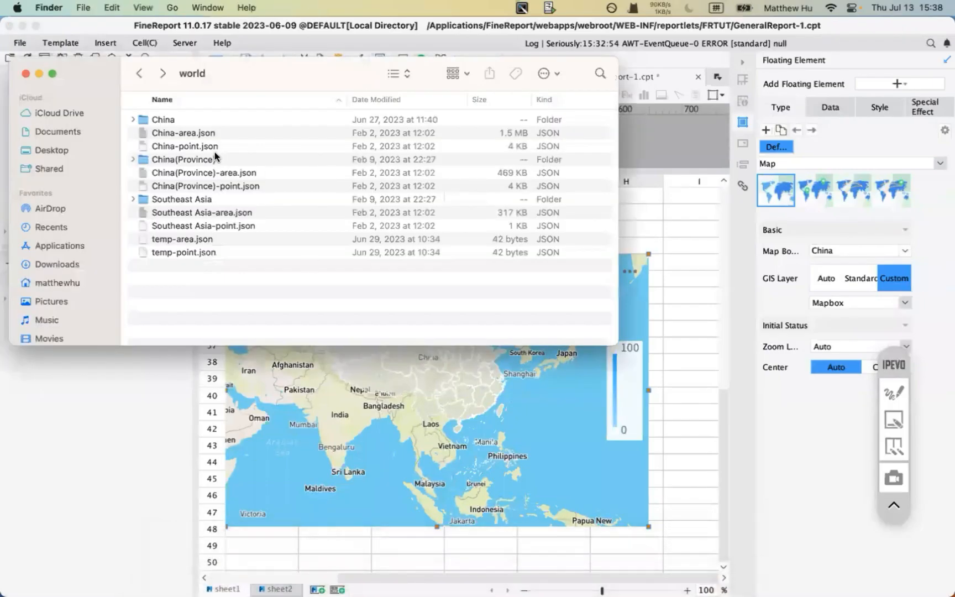
click(139, 73)
click(186, 147)
click(188, 160)
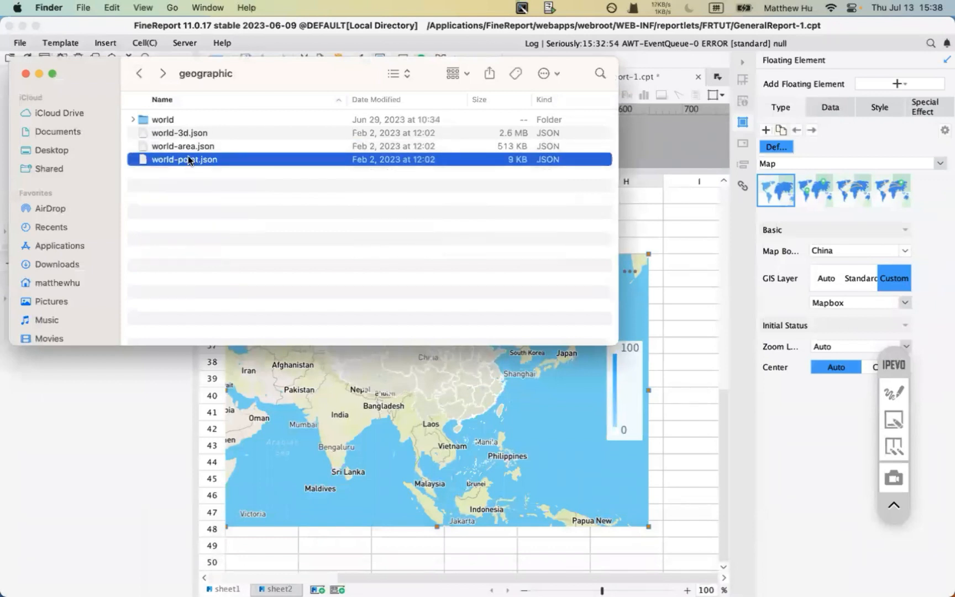
shift+click(189, 147)
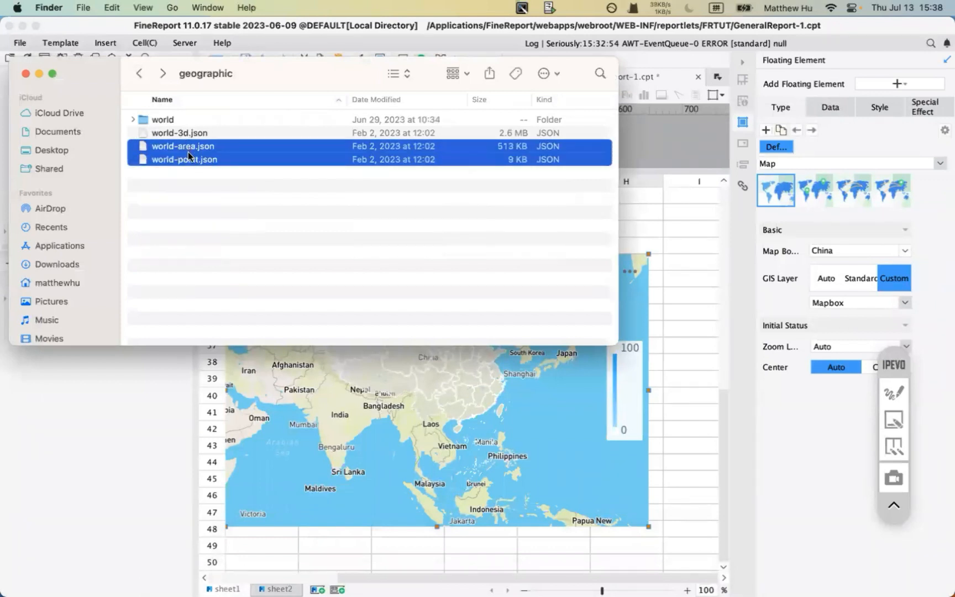
click(192, 208)
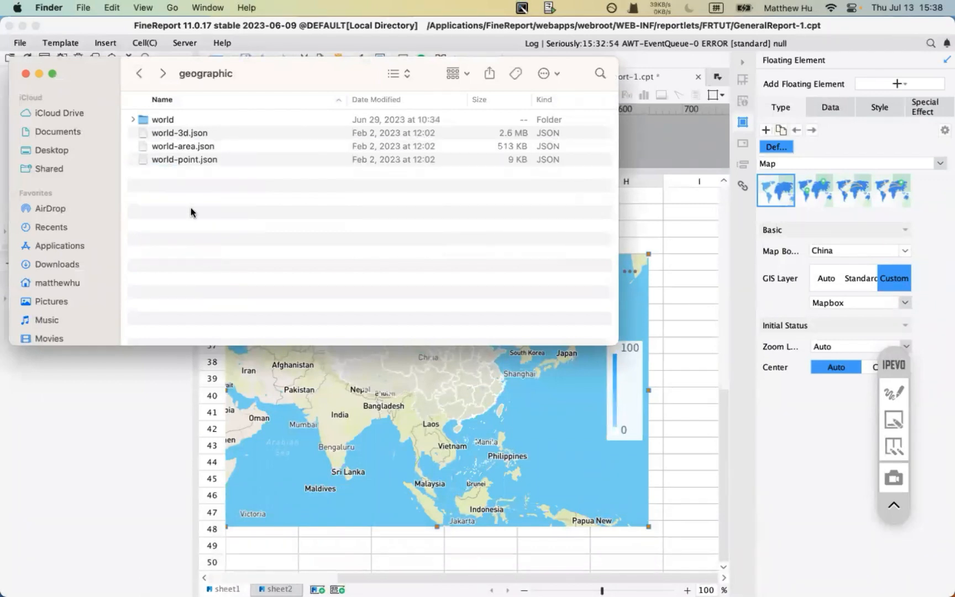
click(176, 146)
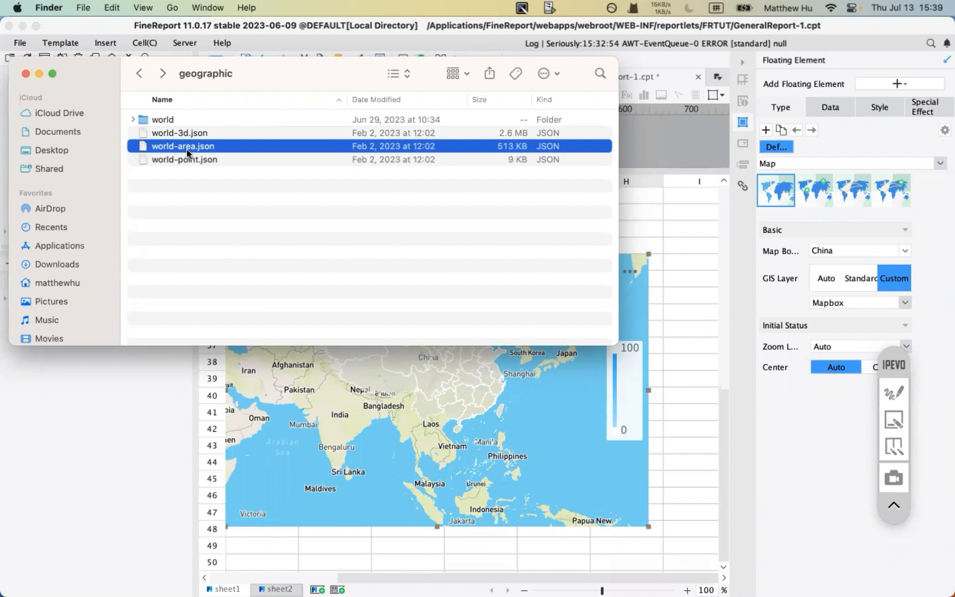
right_click(187, 150)
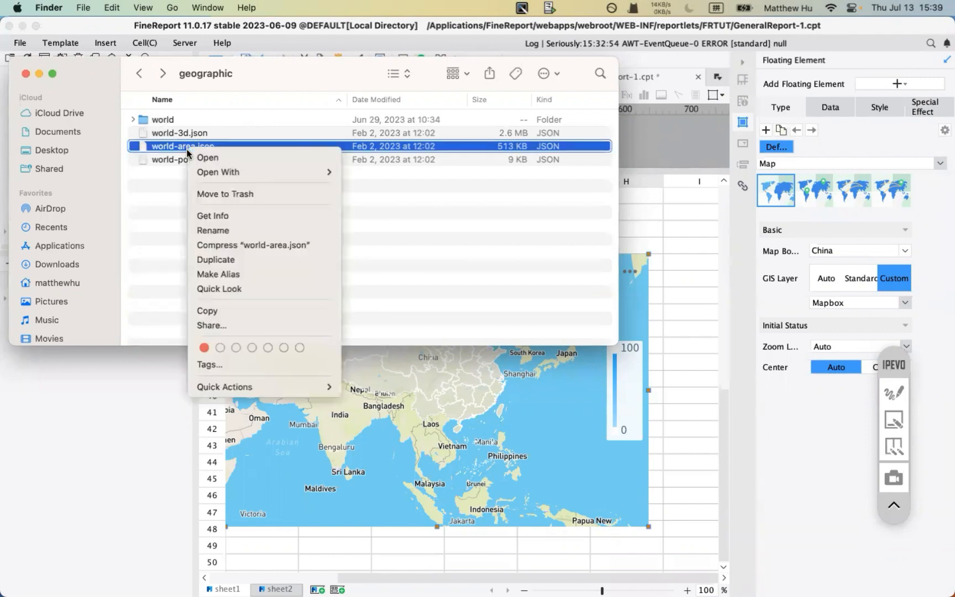
mouse_move(219, 171)
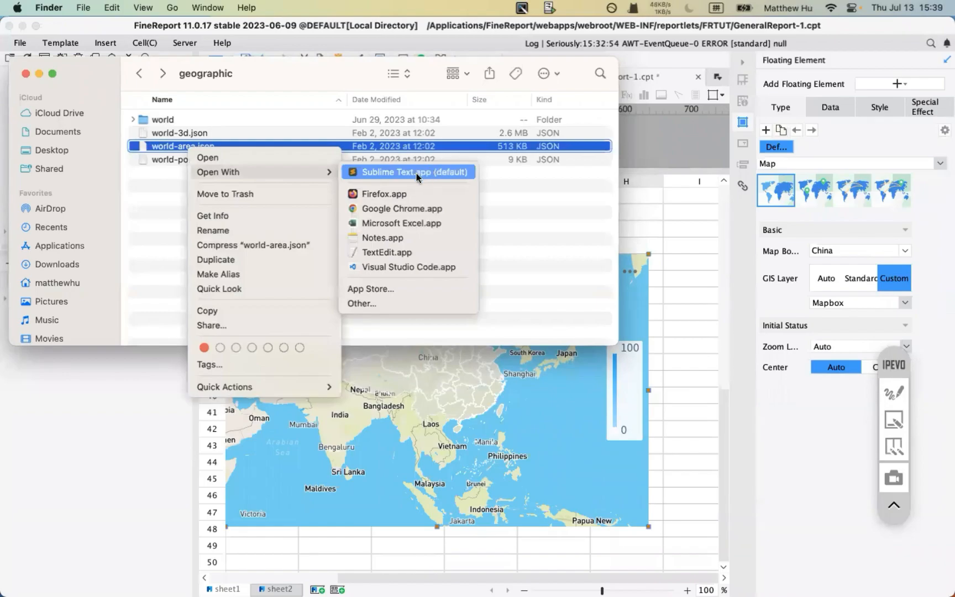
click(417, 173)
scroll(288, 276, down, 5)
scroll(288, 276, up, 5)
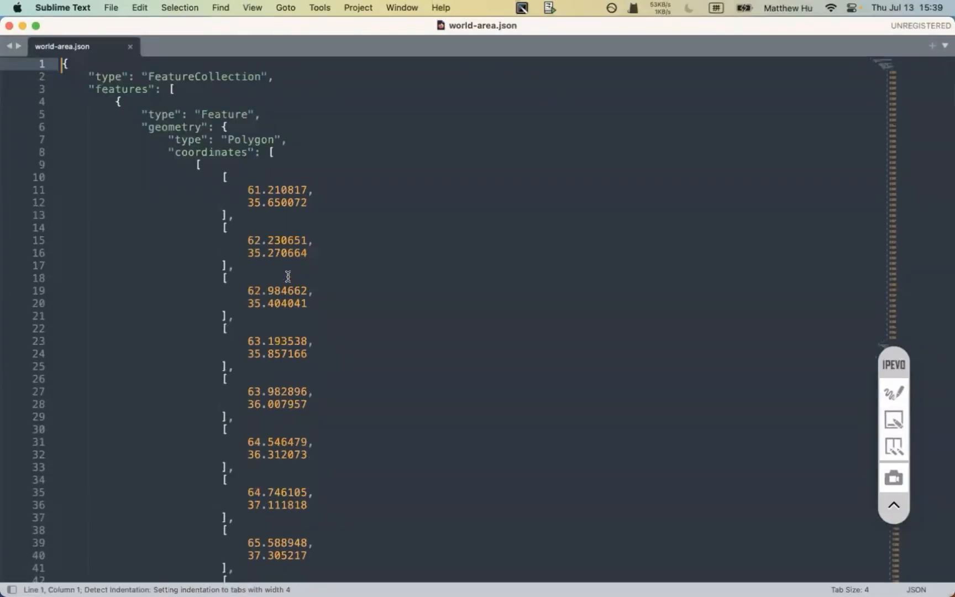
key(super+f)
text(ca)
key(BackSpace)
key(BackSpace)
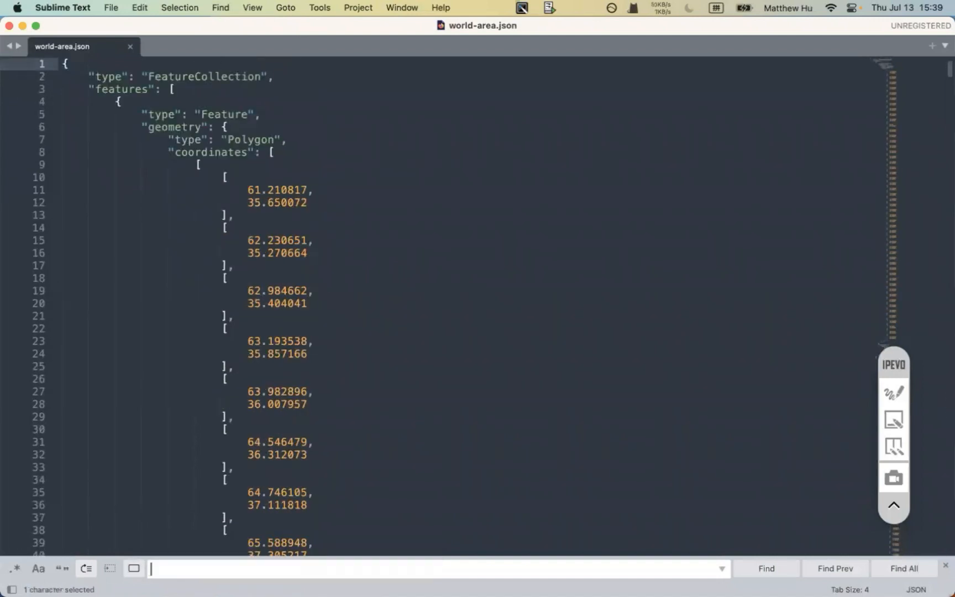
text(canad)
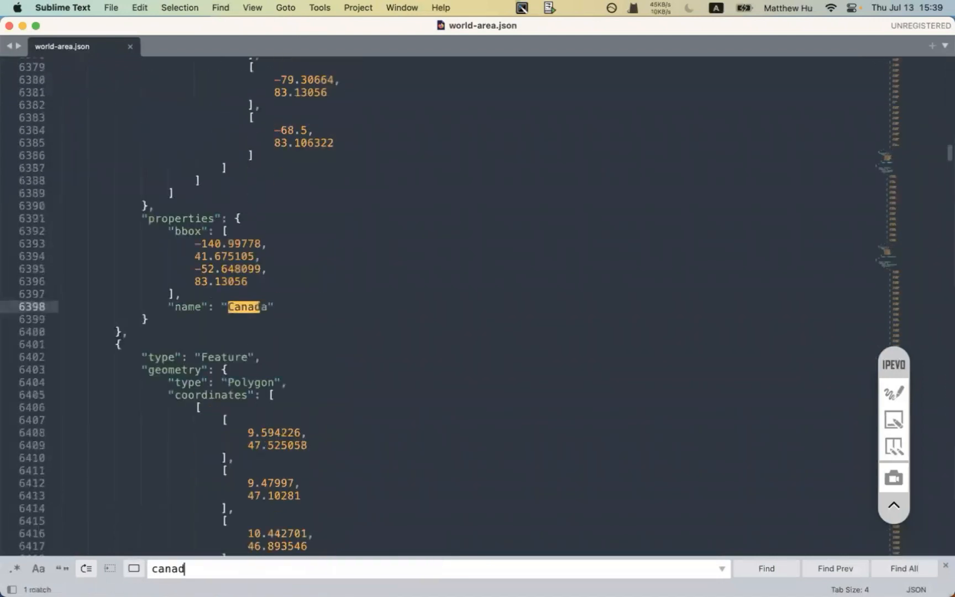
text(a)
drag(274, 307, 322, 319)
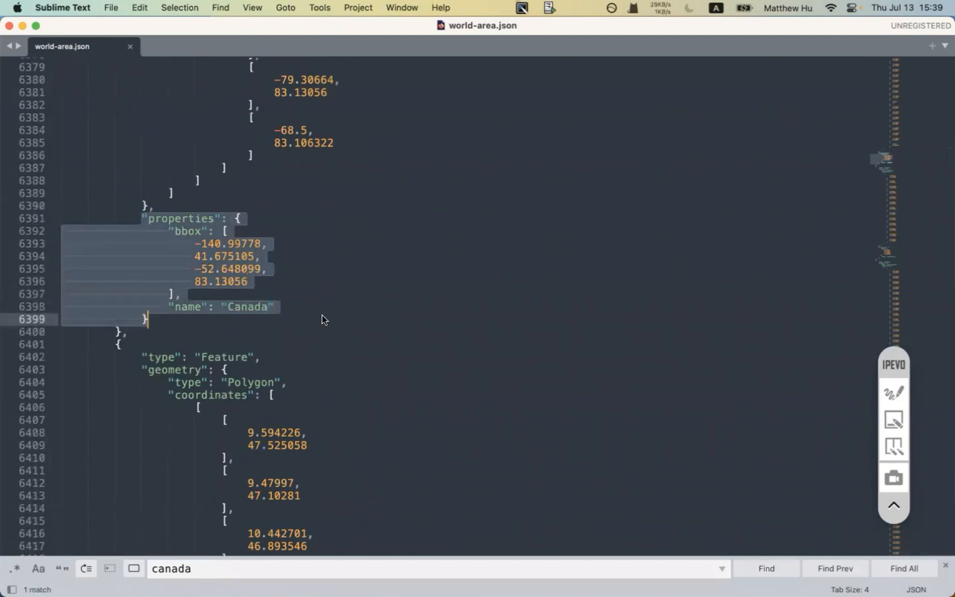
click(226, 569)
key(super+a)
text(korea)
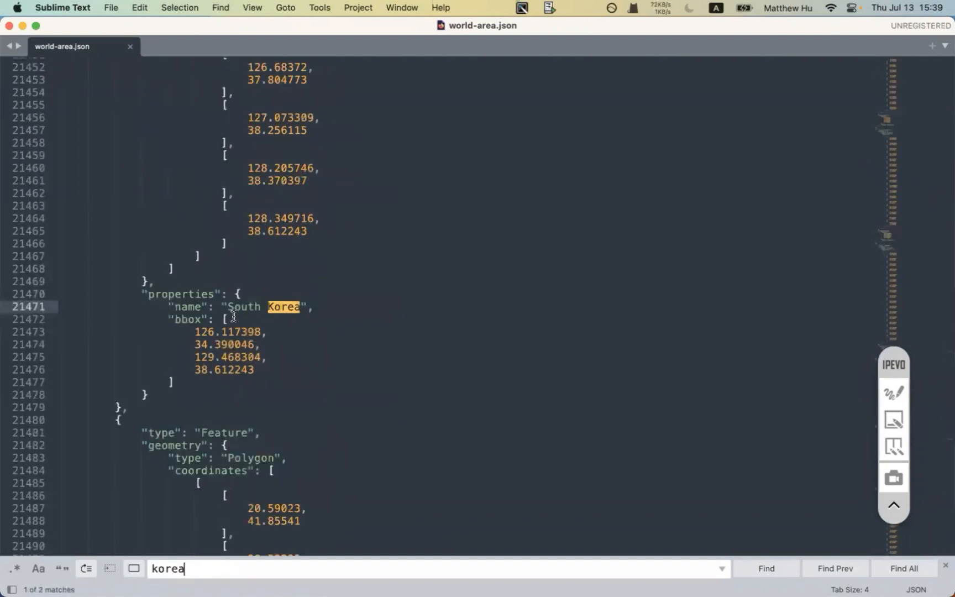
key(super+a)
text(sing)
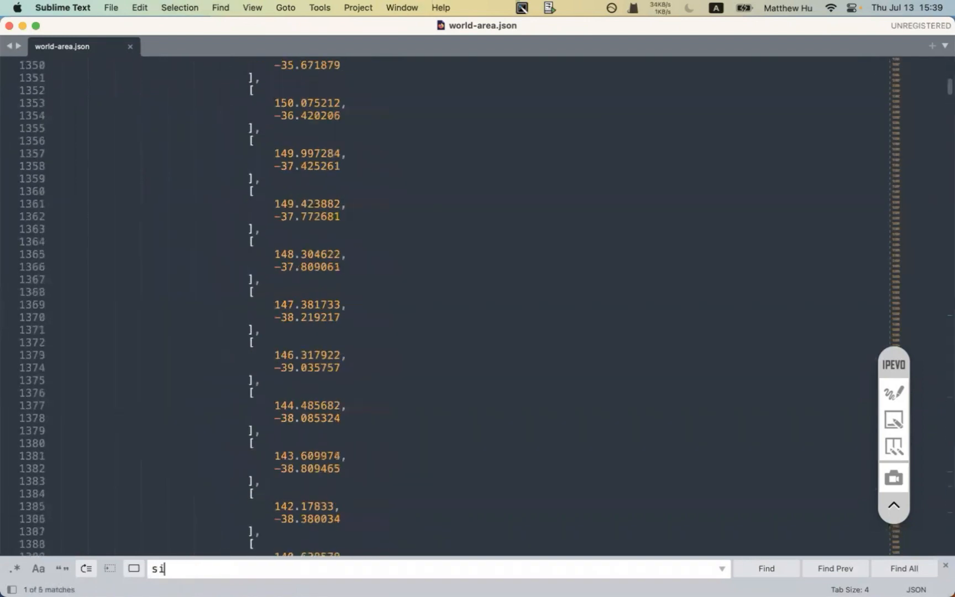
key(BackSpace)
key(BackSpace)
key(BackSpace)
key(BackSpace)
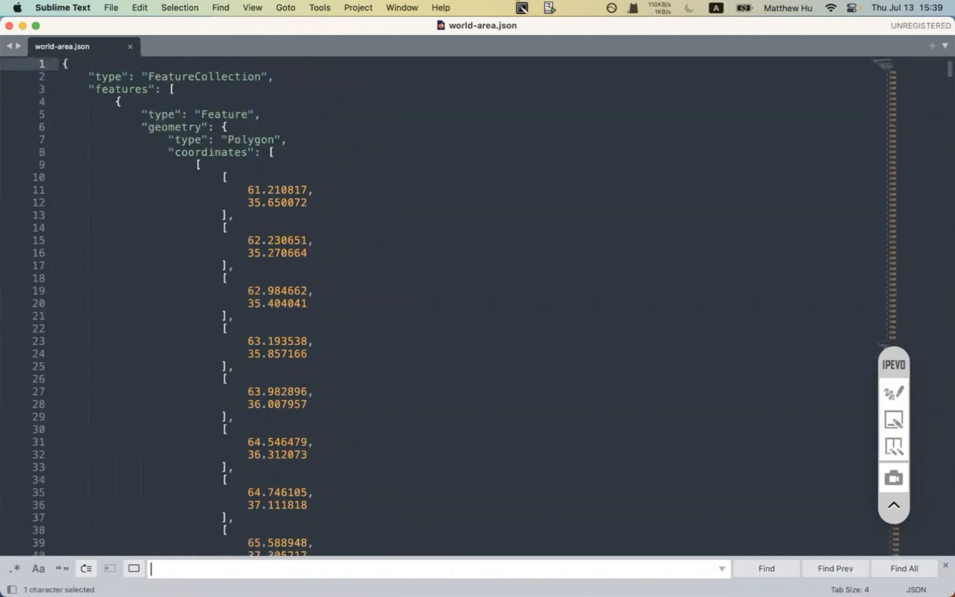
text(singapore)
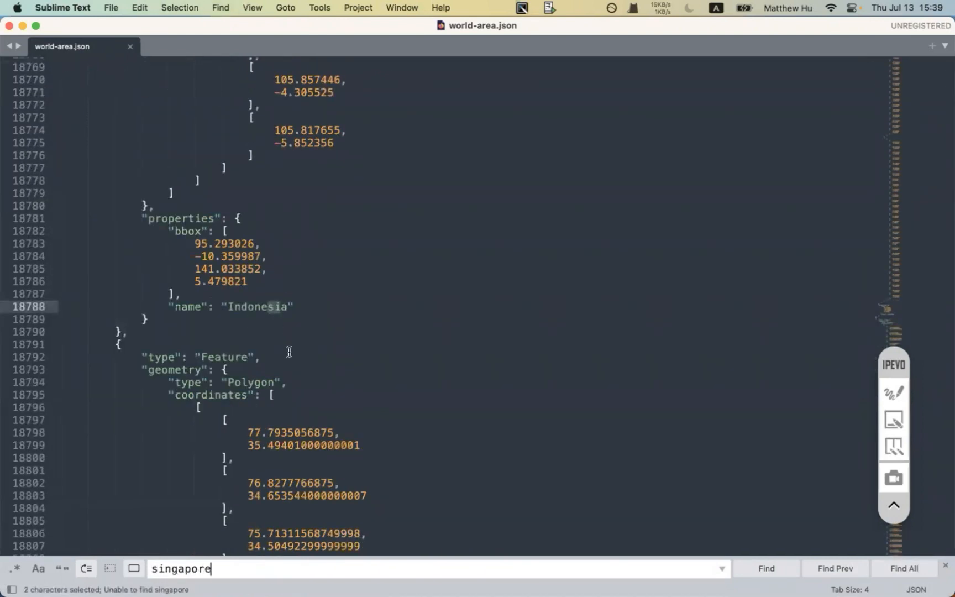
scroll(289, 352, down, 2)
scroll(289, 352, up, 1)
double_click(258, 270)
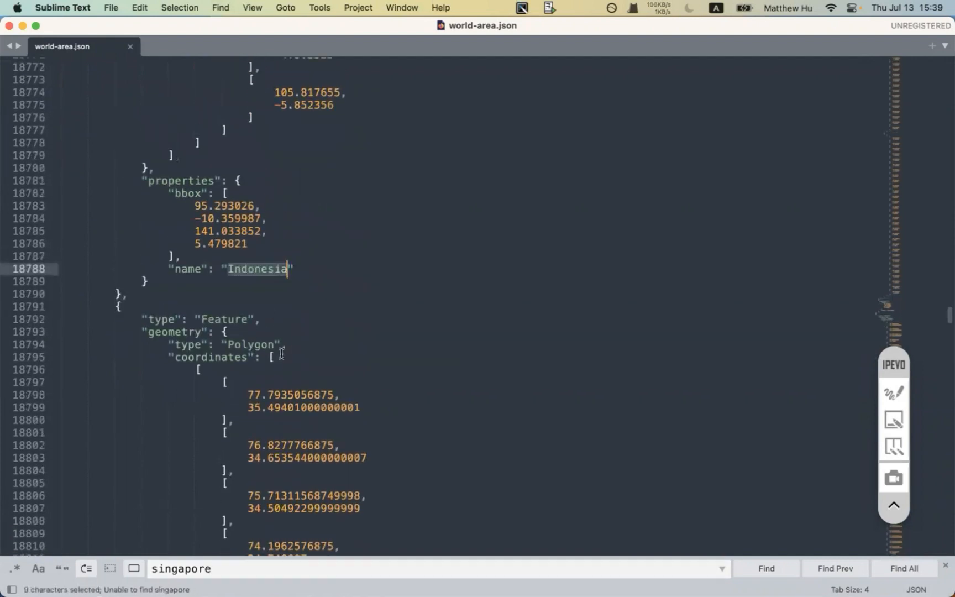
scroll(281, 354, down, 10)
scroll(281, 354, up, 10)
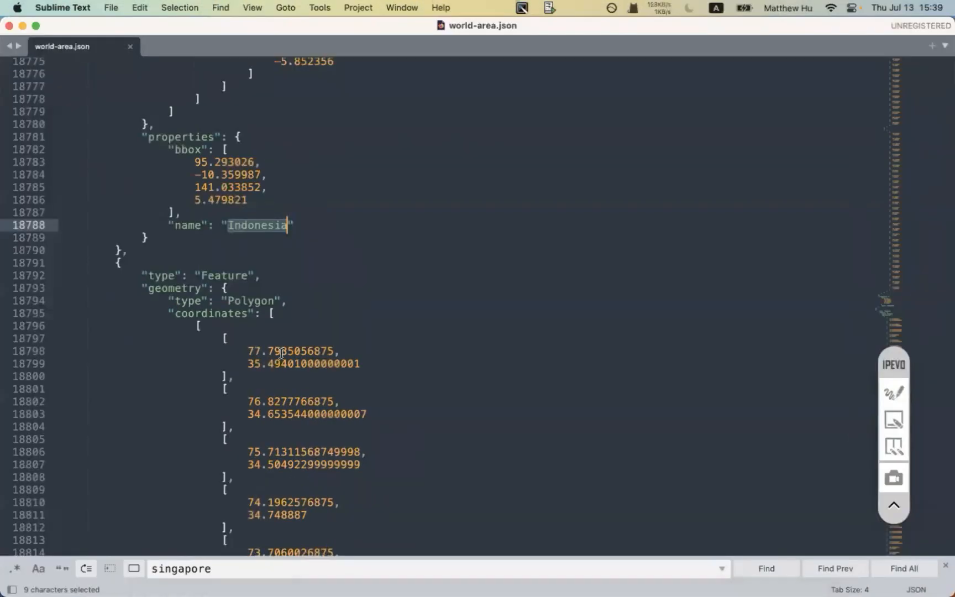
click(238, 568)
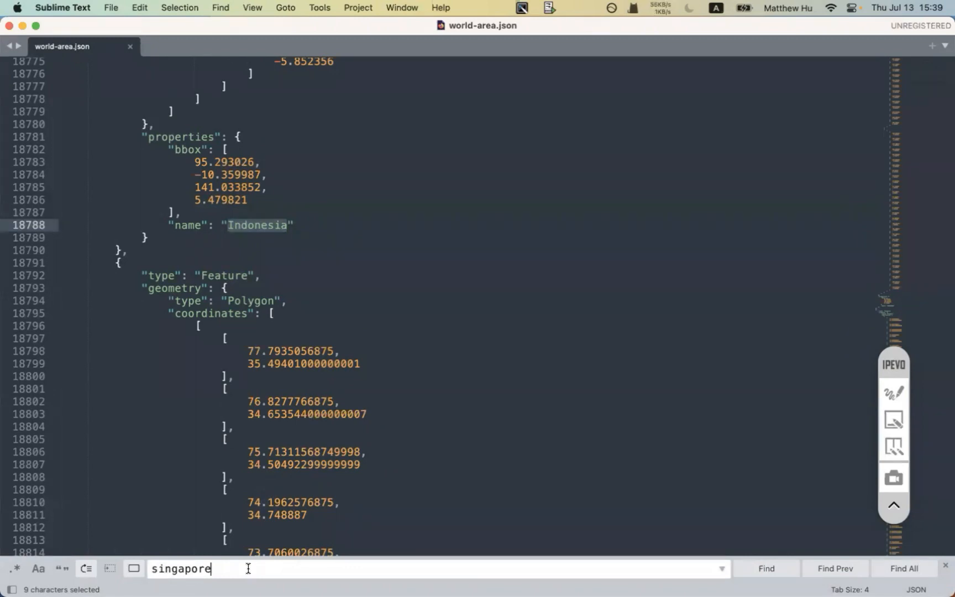
key(cmd+a)
key(BackSpace)
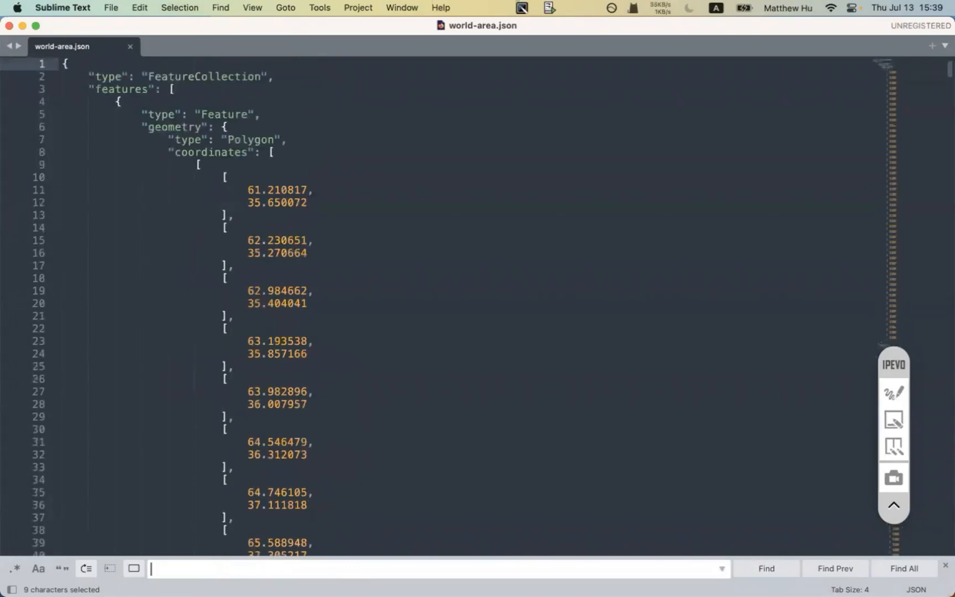
- Close the Sublime Text window showing world-area.json
click(9, 26)
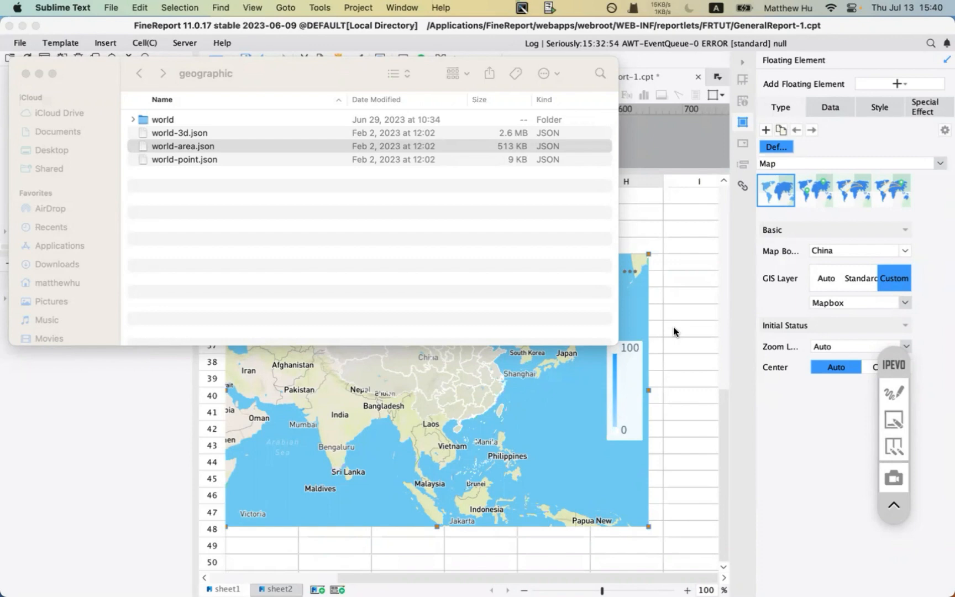
- Bring FineReport Designer forward and select the map chart to show its settings
click(674, 331)
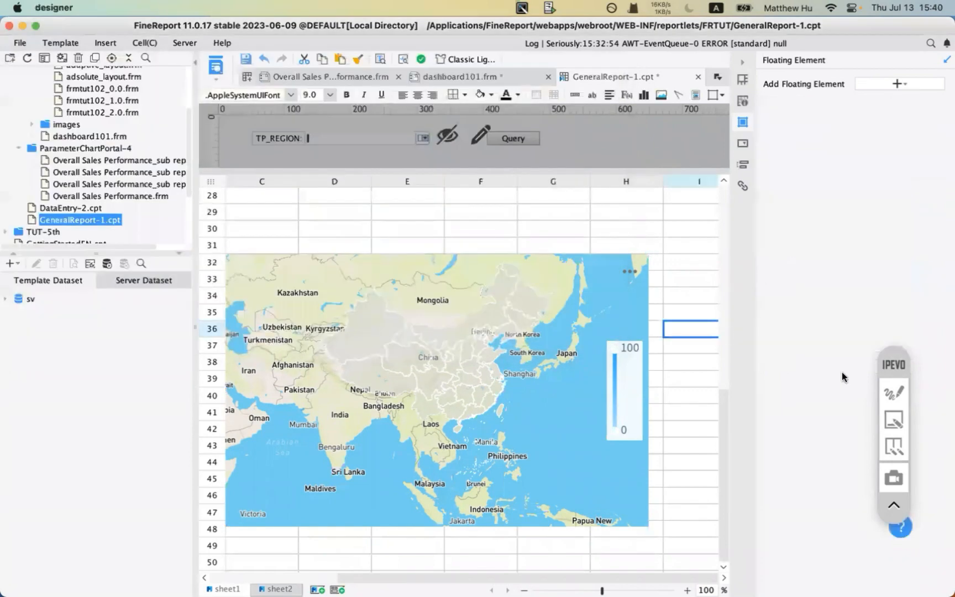
click(431, 310)
click(900, 388)
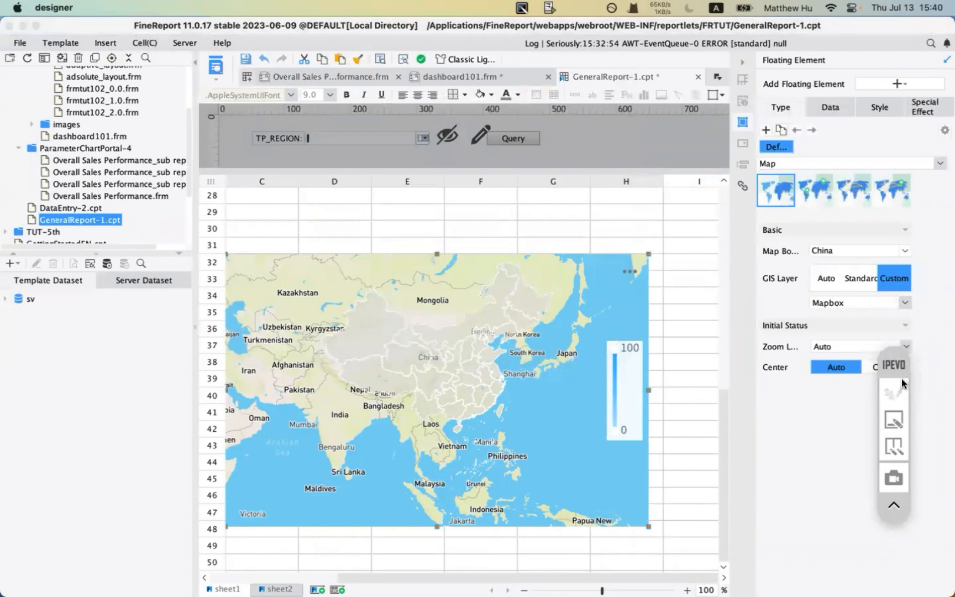
click(895, 419)
mouse_move(767, 227)
mouse_down()
mouse_move(767, 214)
mouse_move(810, 216)
mouse_up()
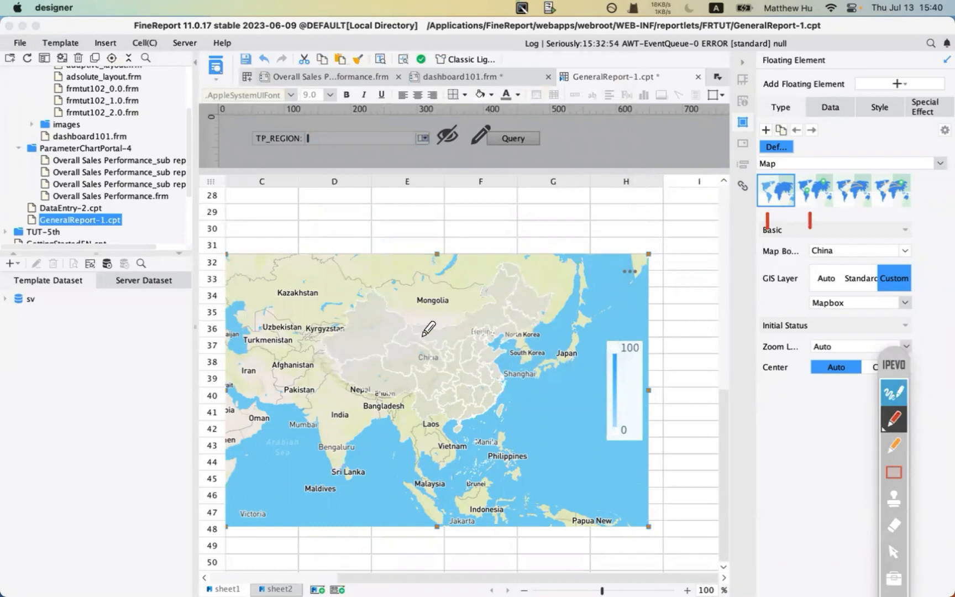
click(901, 393)
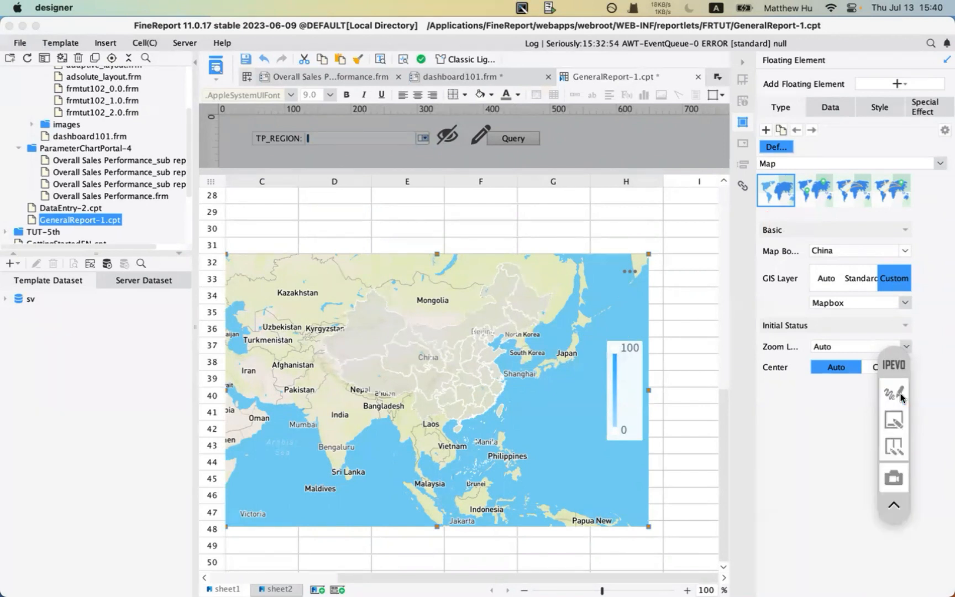
click(900, 393)
drag(896, 366, 889, 240)
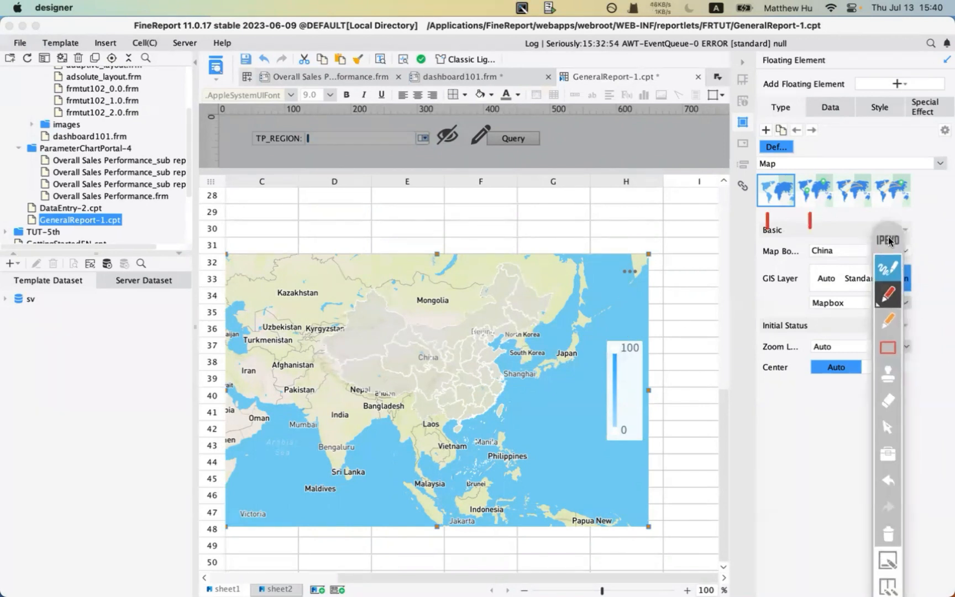
- Browse the map boundary list, then collapse the basic map settings
click(884, 534)
click(809, 169)
click(884, 534)
click(888, 268)
click(840, 249)
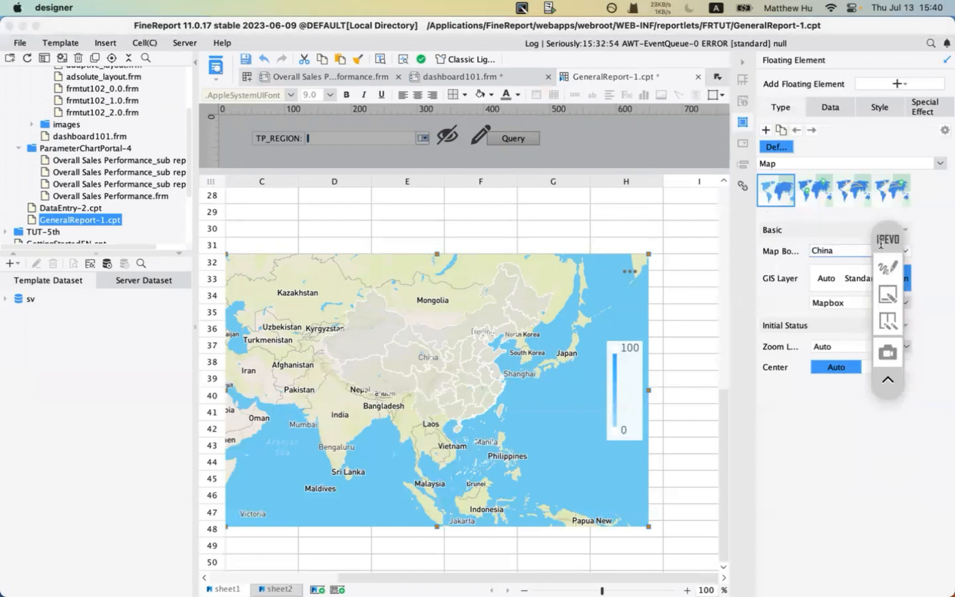
drag(887, 240, 904, 336)
click(905, 251)
click(841, 284)
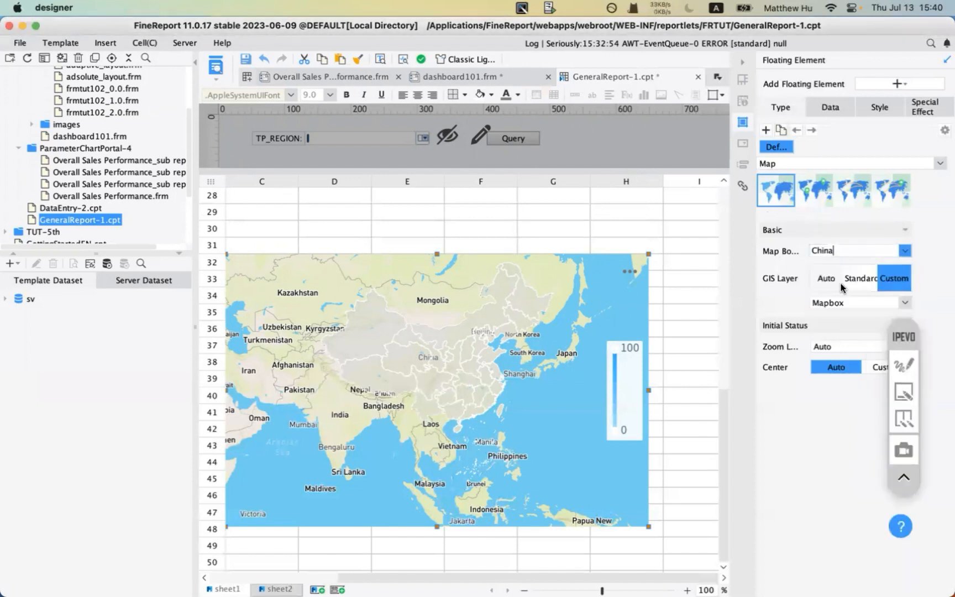
click(907, 251)
click(828, 226)
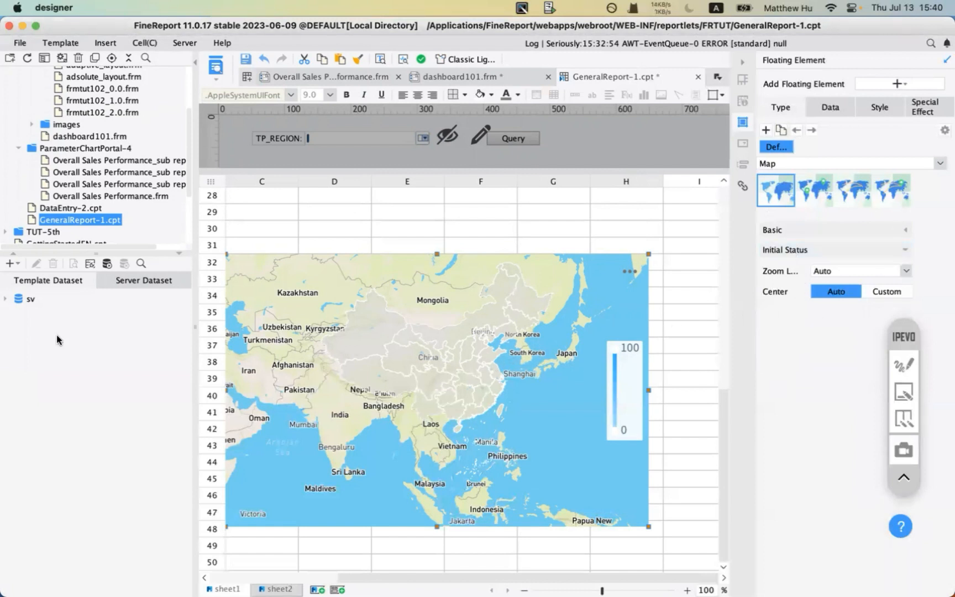
- Show the sv dataset's fields and switch the chart to the world map type, boundary world
click(5, 299)
click(27, 302)
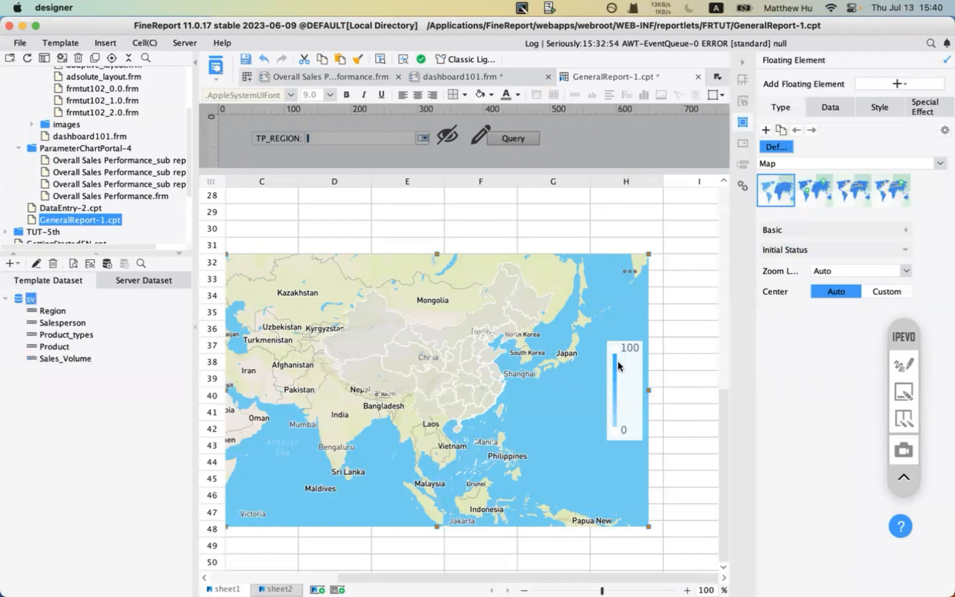
click(773, 196)
click(903, 230)
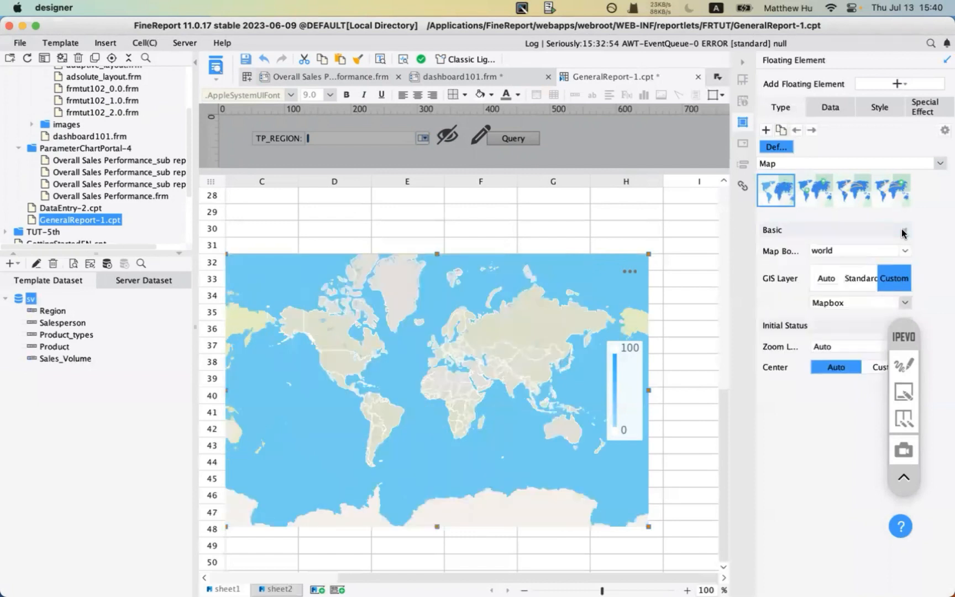
click(849, 256)
- Open the chart's Data settings and the list of new template dataset types
click(818, 113)
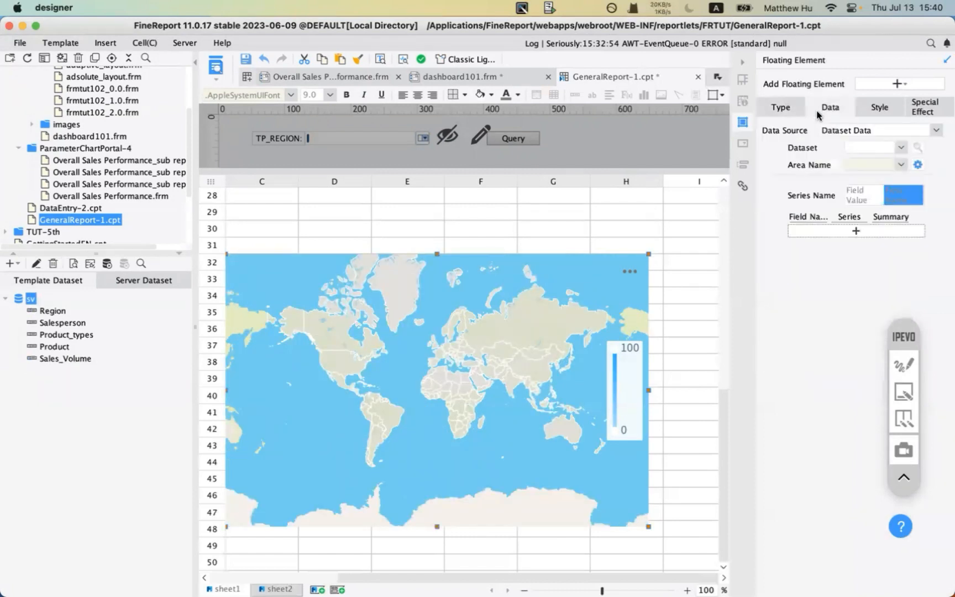
click(6, 298)
click(10, 264)
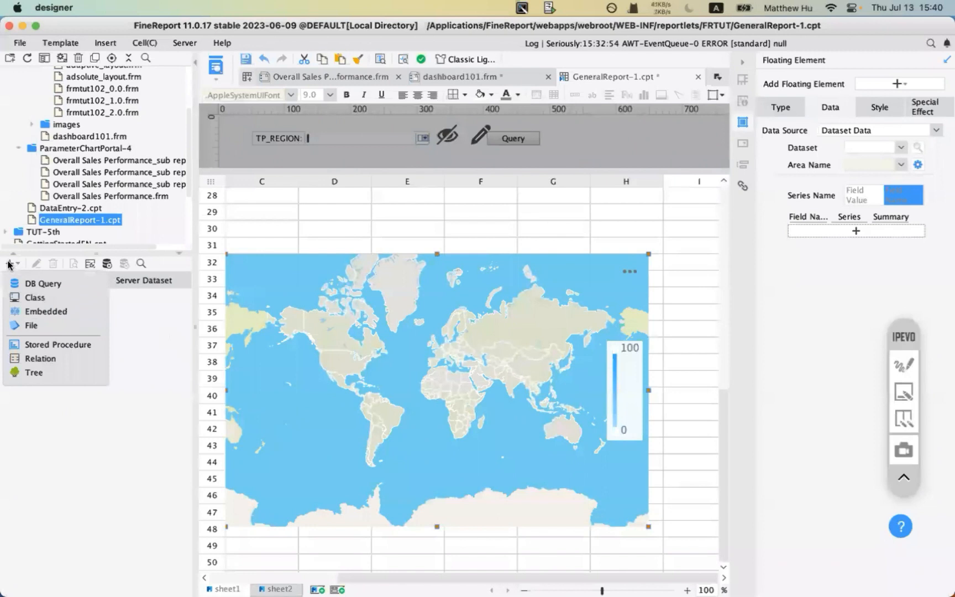
- Create a new embedded dataset and add a column named country
click(50, 311)
click(254, 133)
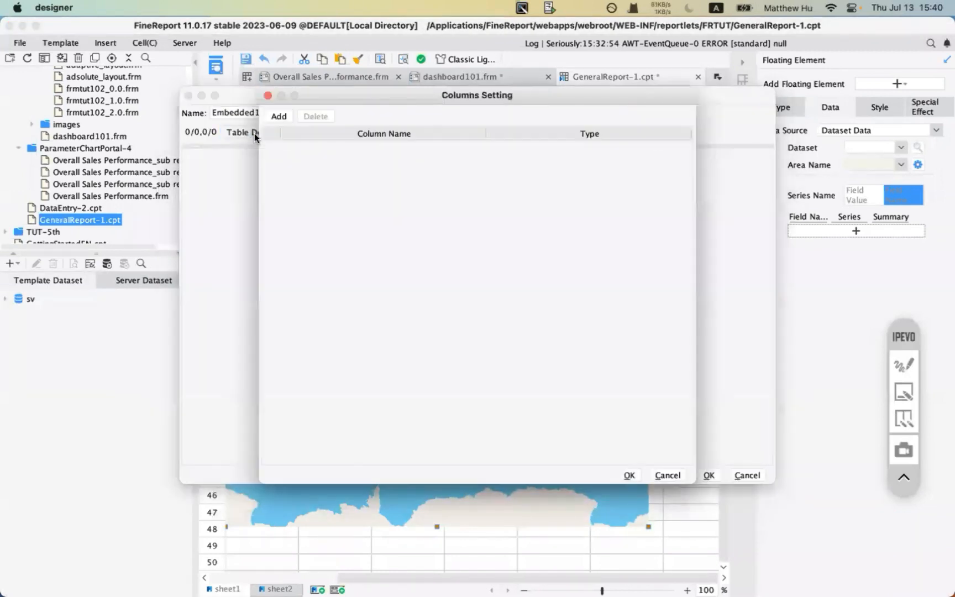
click(293, 116)
double_click(315, 143)
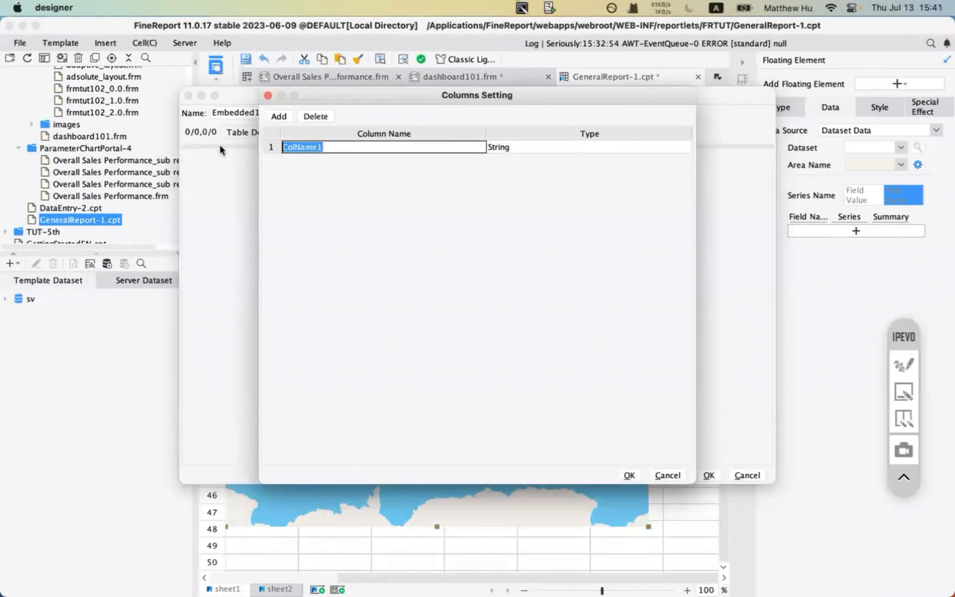
key(BackSpace)
text(d)
key(BackSpace)
text(city)
key(BackSpace)
key(BackSpace)
key(BackSpace)
text(country)
click(628, 474)
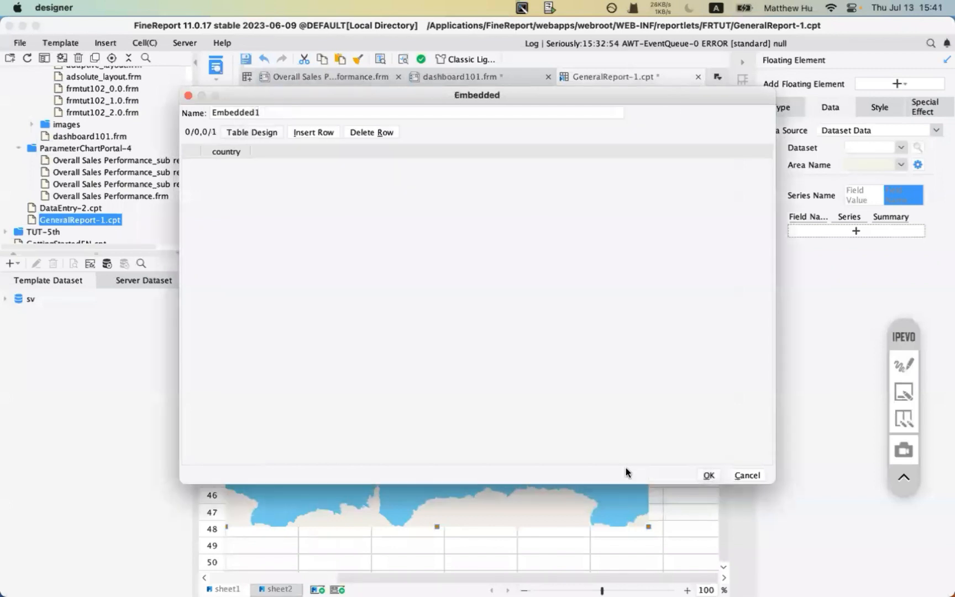
- Add a second column to the embedded table named value
click(255, 133)
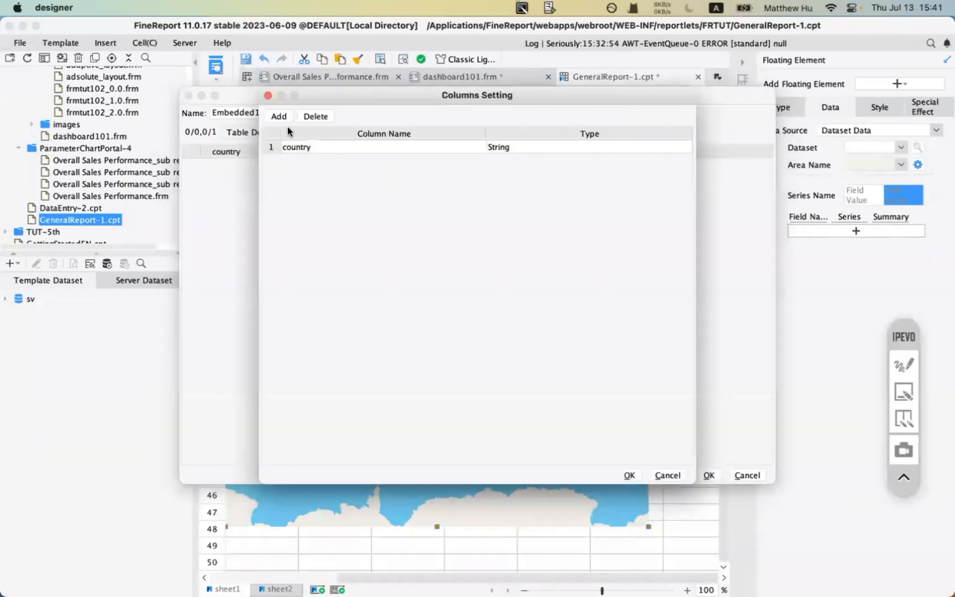
click(279, 116)
text(blaue)
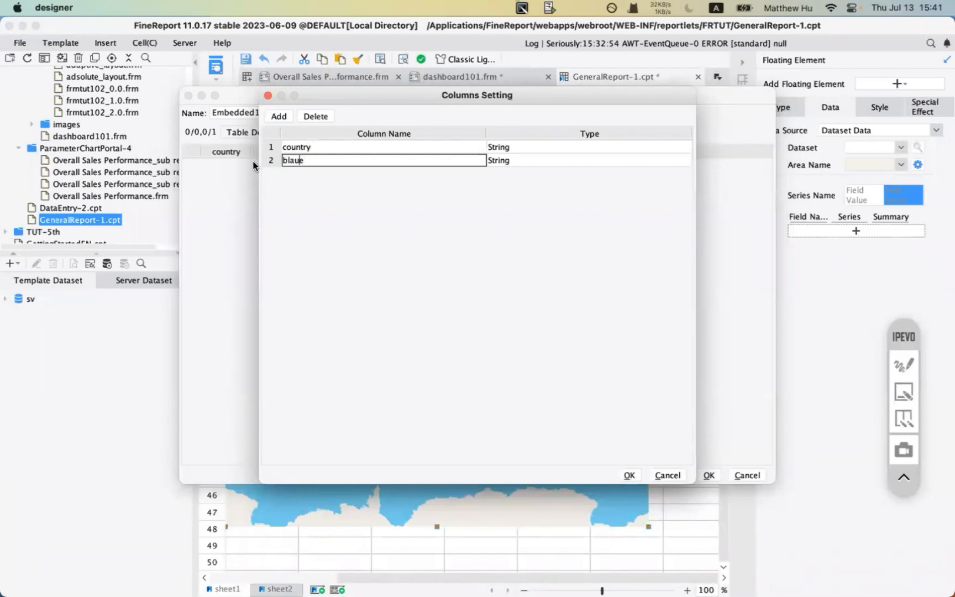
key(Left)
key(Left)
key(Left)
key(BackSpace)
key(BackSpace)
key(Right)
text(k)
key(BackSpace)
text(l)
click(629, 476)
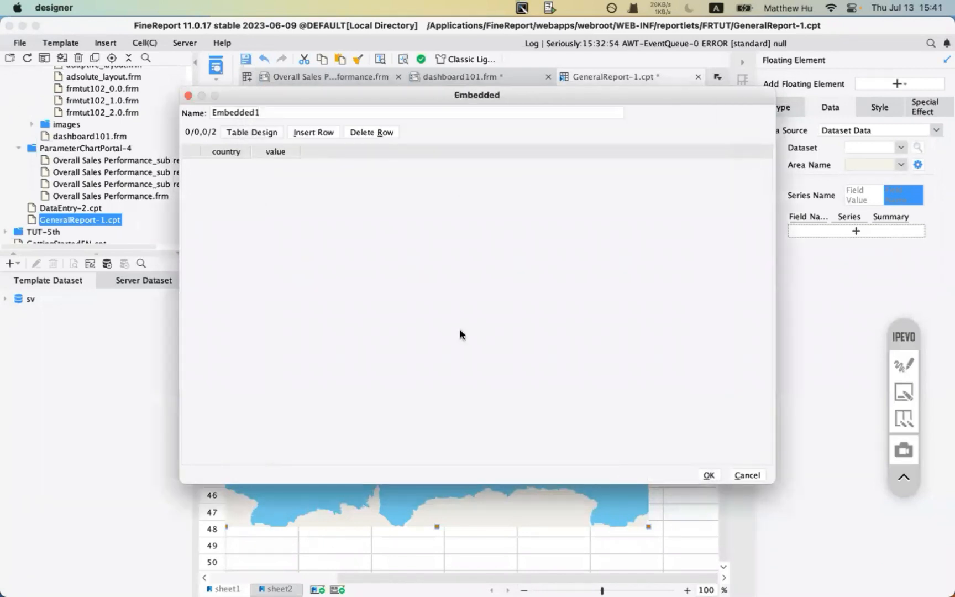
- Insert a data row for Canada and enter its value
click(311, 133)
double_click(218, 163)
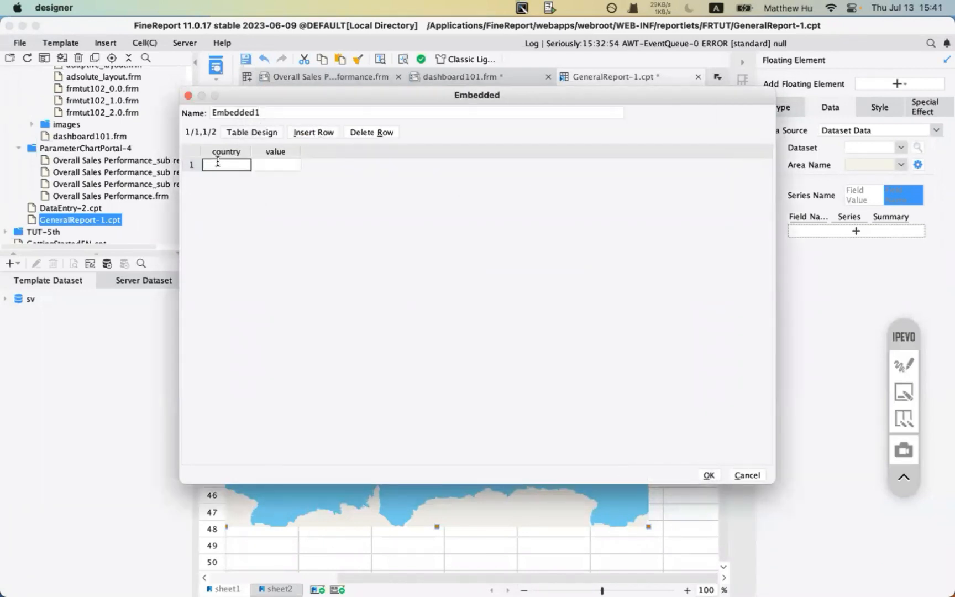
text(Canada)
click(284, 165)
text(2)
- Insert a South Korea row with value 82 above Canada and save the dataset as Embedded1
click(304, 134)
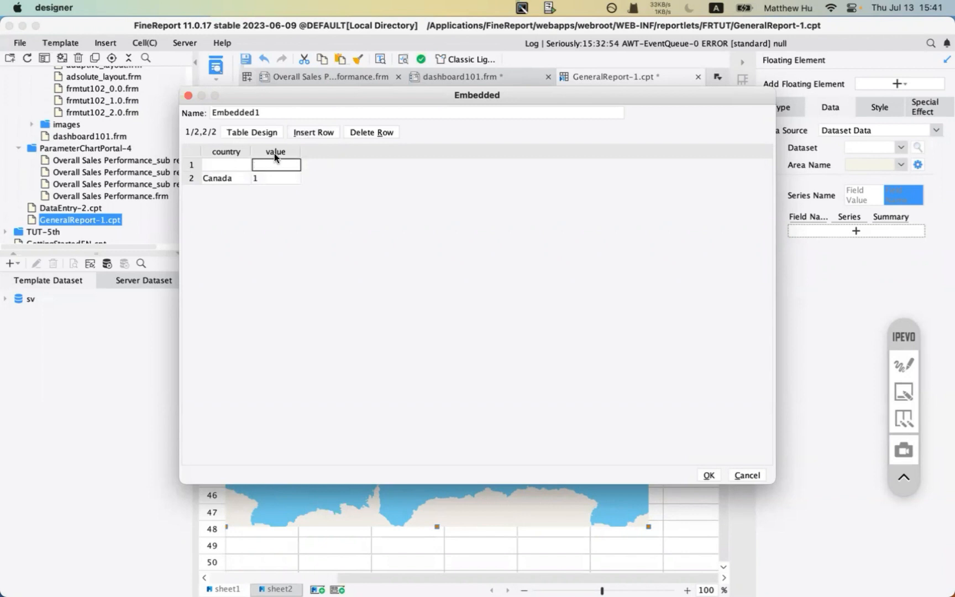
click(217, 165)
text(Korea)
text(South)
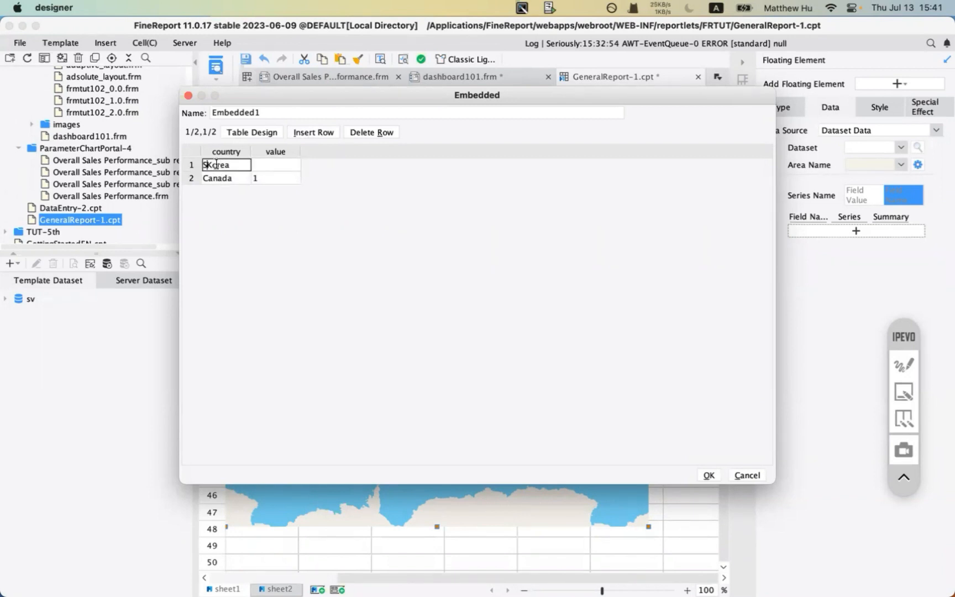
click(270, 164)
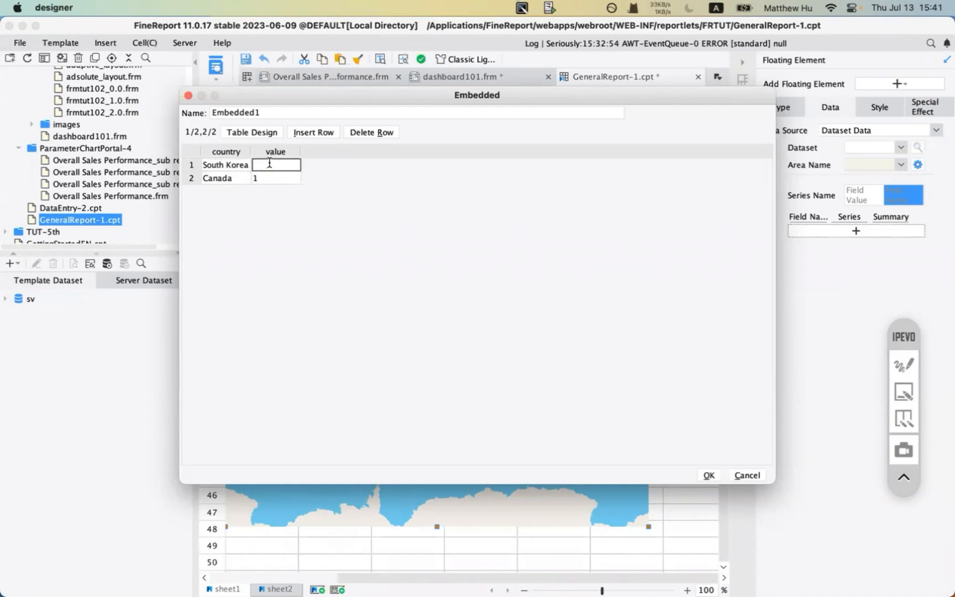
text(82)
click(268, 180)
click(268, 167)
click(253, 166)
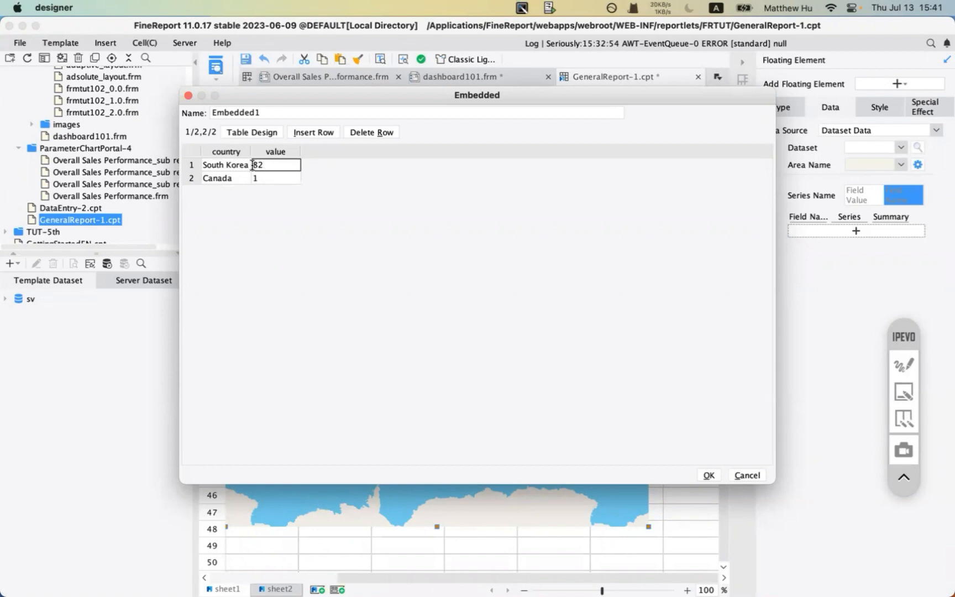
click(708, 477)
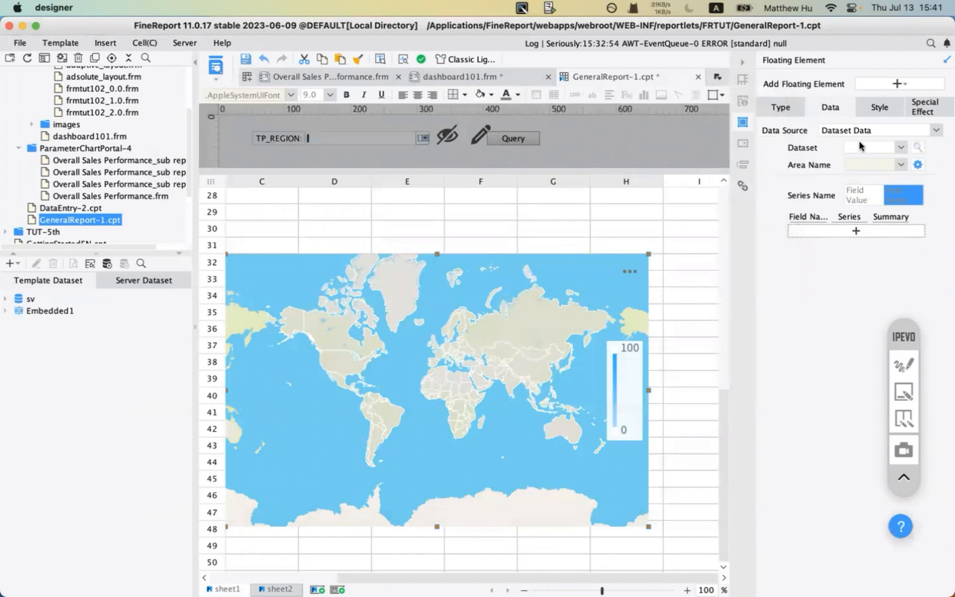
- Return to the chart type settings and mark them up with on-screen annotations
click(767, 110)
click(904, 364)
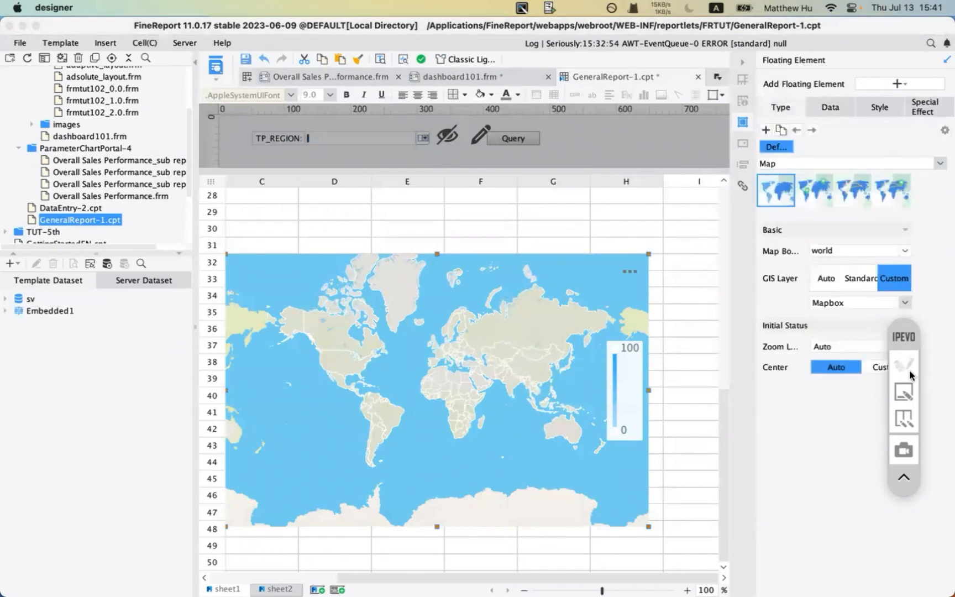
drag(757, 181, 792, 182)
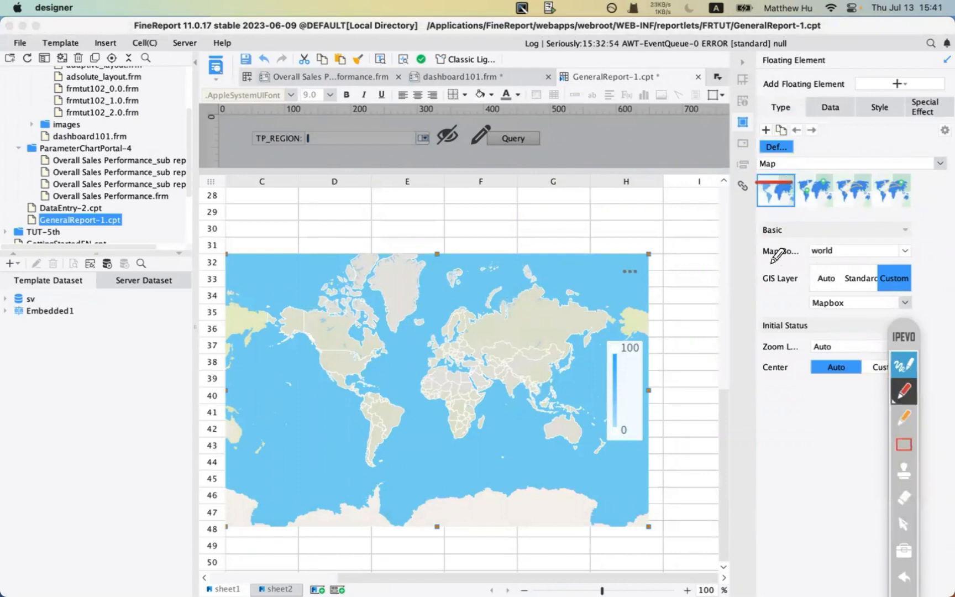
drag(765, 263, 801, 264)
mouse_move(898, 318)
mouse_down()
mouse_move(898, 288)
mouse_move(907, 300)
mouse_up()
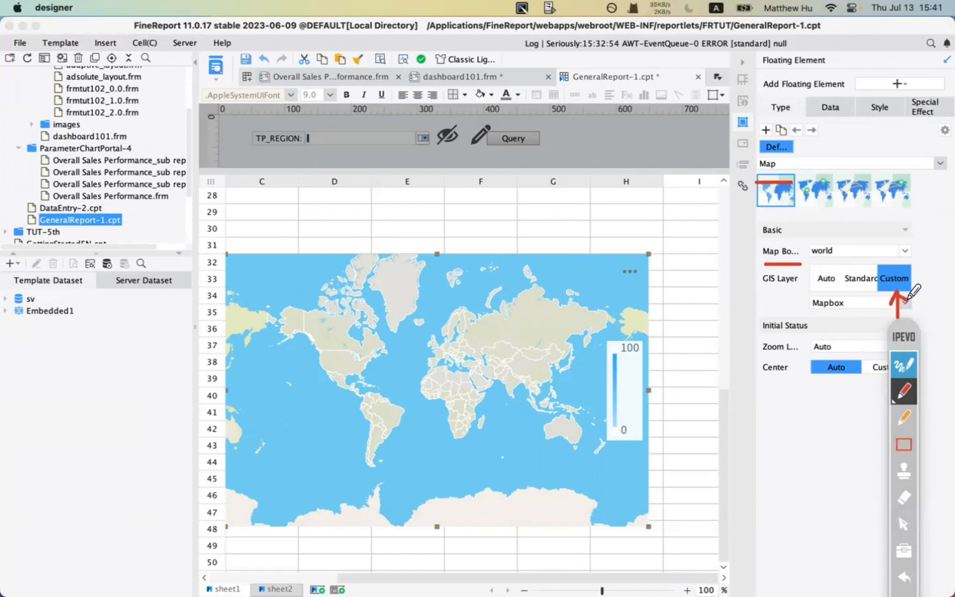
drag(809, 313, 845, 311)
drag(896, 335, 733, 267)
drag(848, 287, 864, 286)
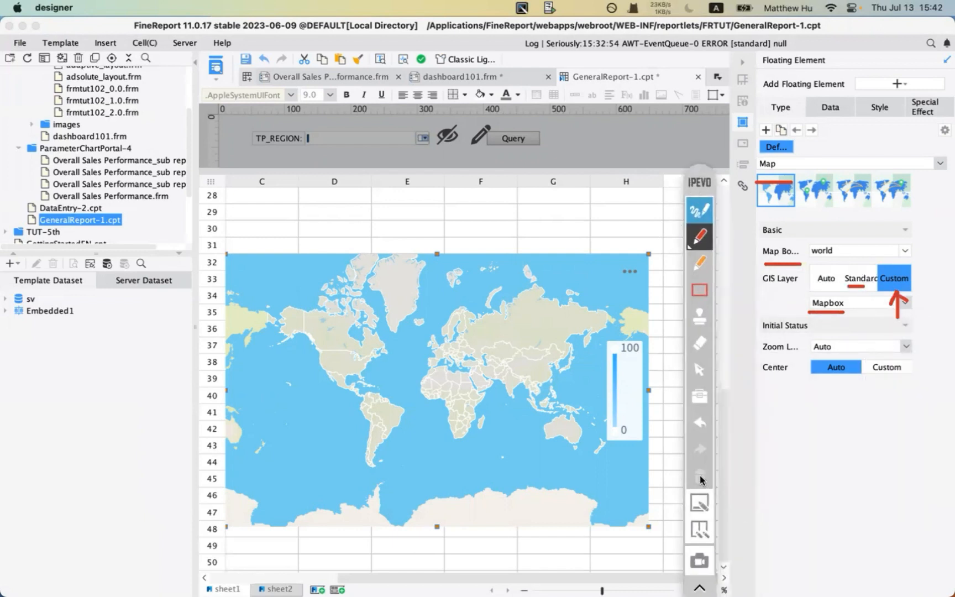
click(699, 475)
click(699, 214)
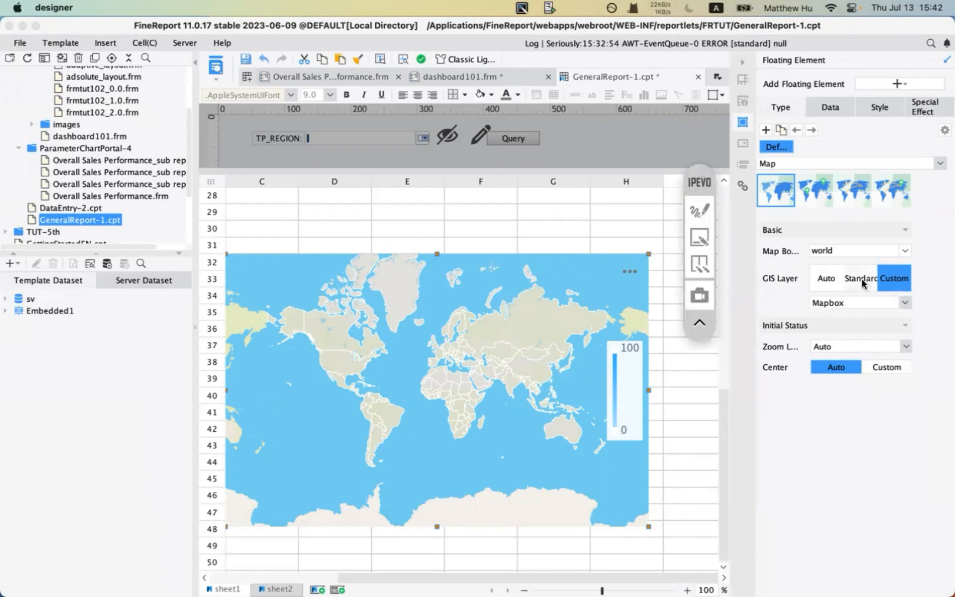
- Set the map's data source to dataset Embedded1 with country as the area names
click(934, 278)
click(828, 108)
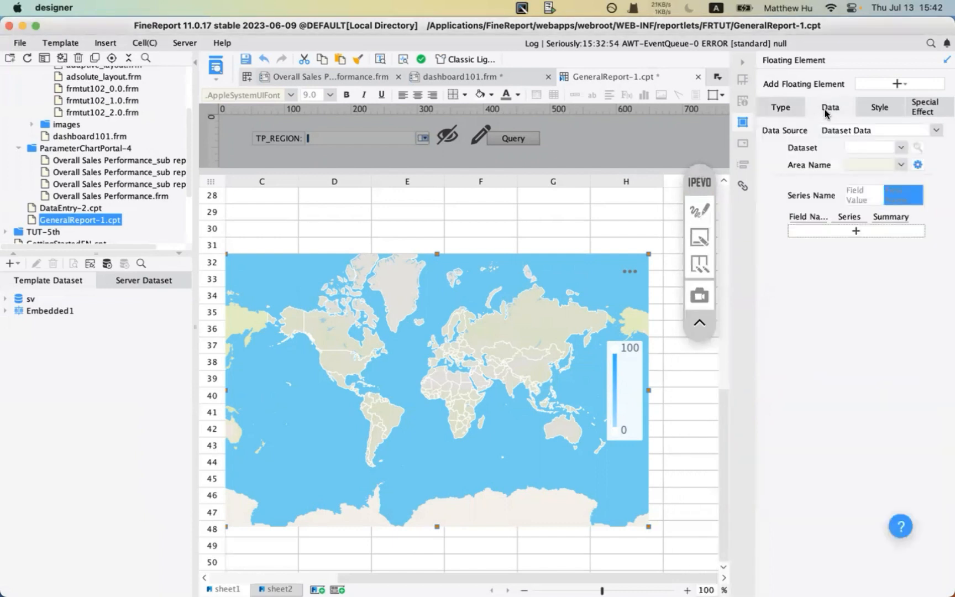
click(890, 133)
click(847, 142)
click(885, 147)
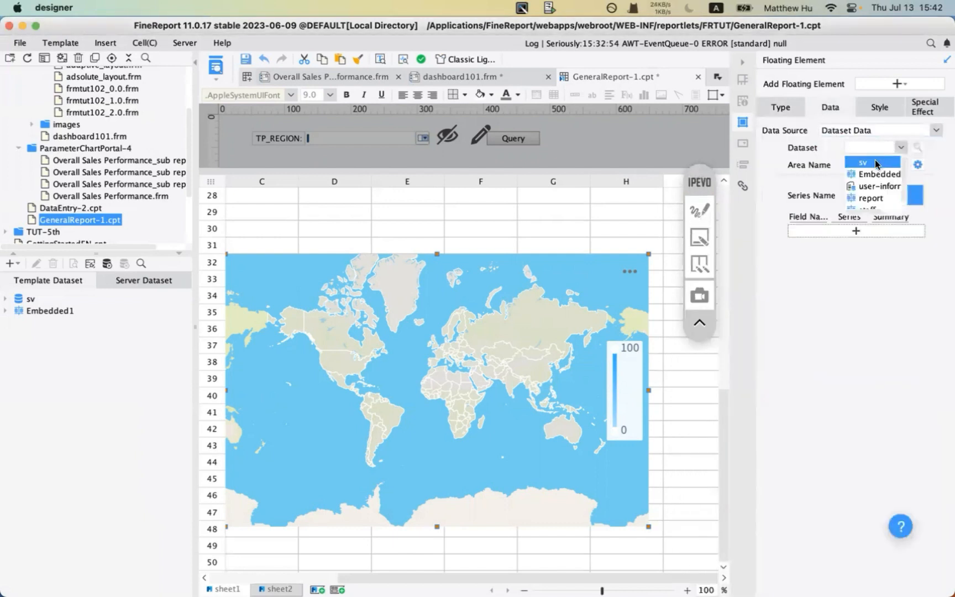
click(875, 174)
click(884, 165)
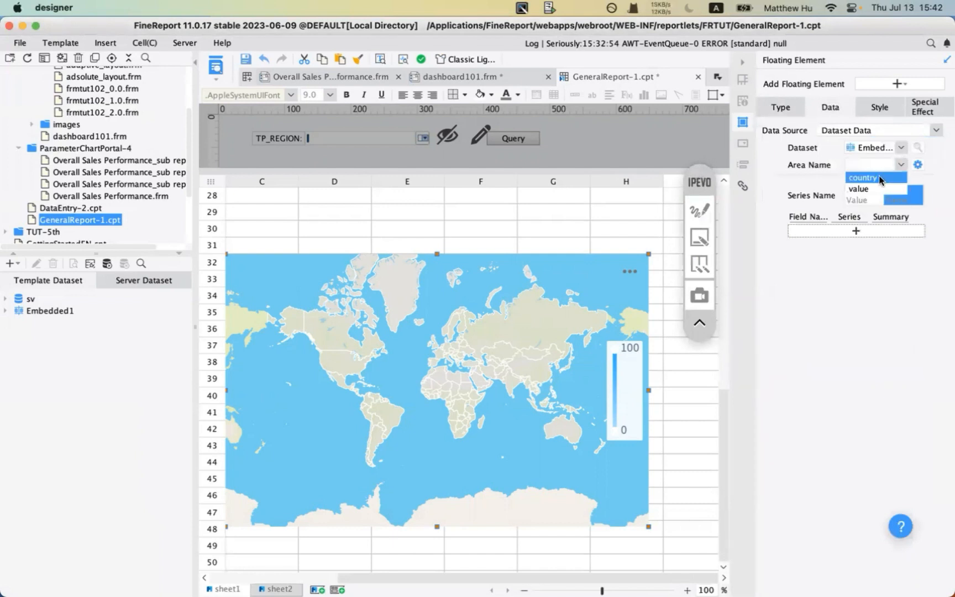
click(884, 178)
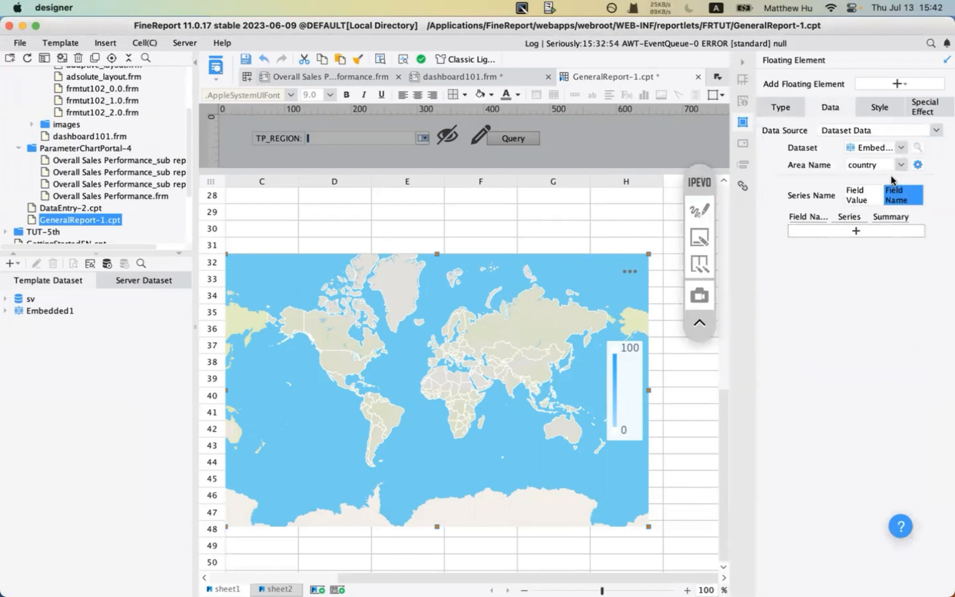
- Add a series field row using value with Sum, then open area-name matching
click(864, 194)
click(913, 193)
click(855, 231)
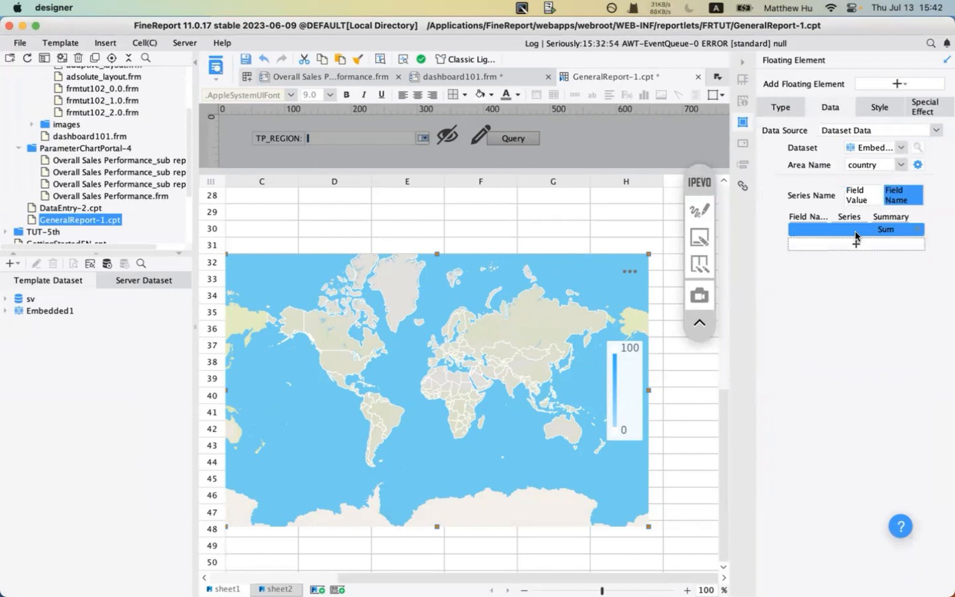
click(821, 227)
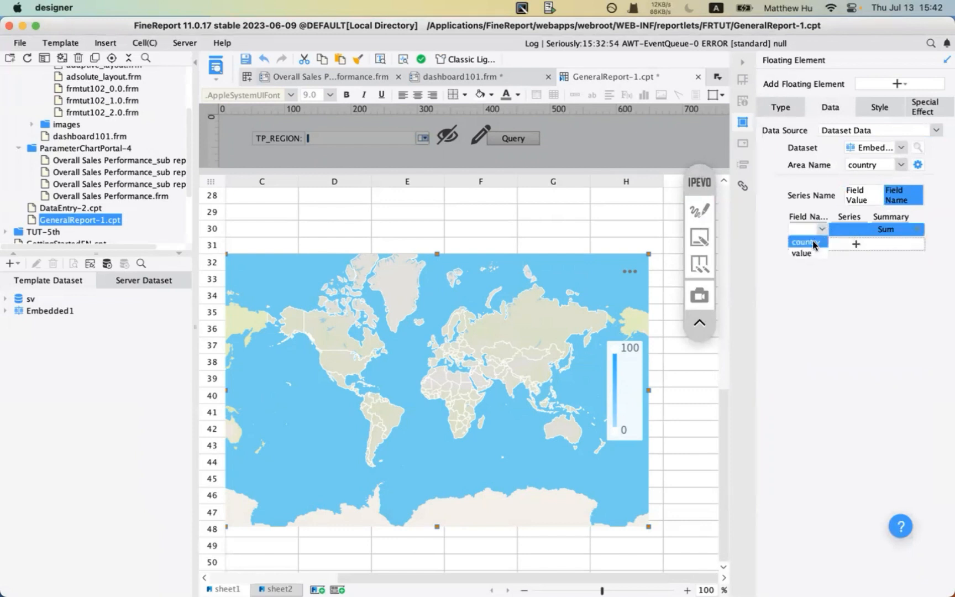
click(804, 253)
click(823, 228)
click(806, 242)
click(824, 230)
click(810, 253)
click(917, 164)
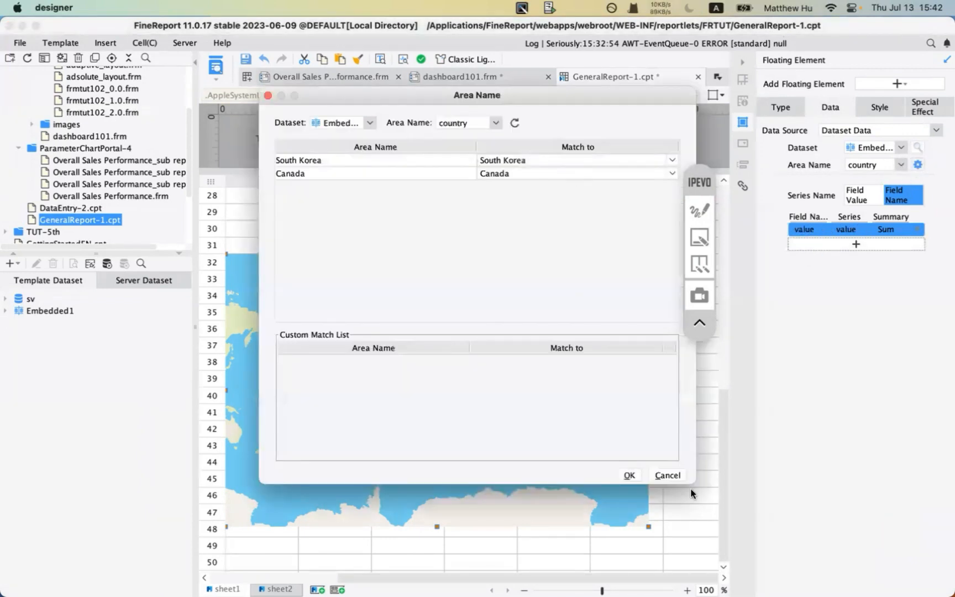
- Annotate the area-name matching title and setting with on-screen marks and a box
click(703, 216)
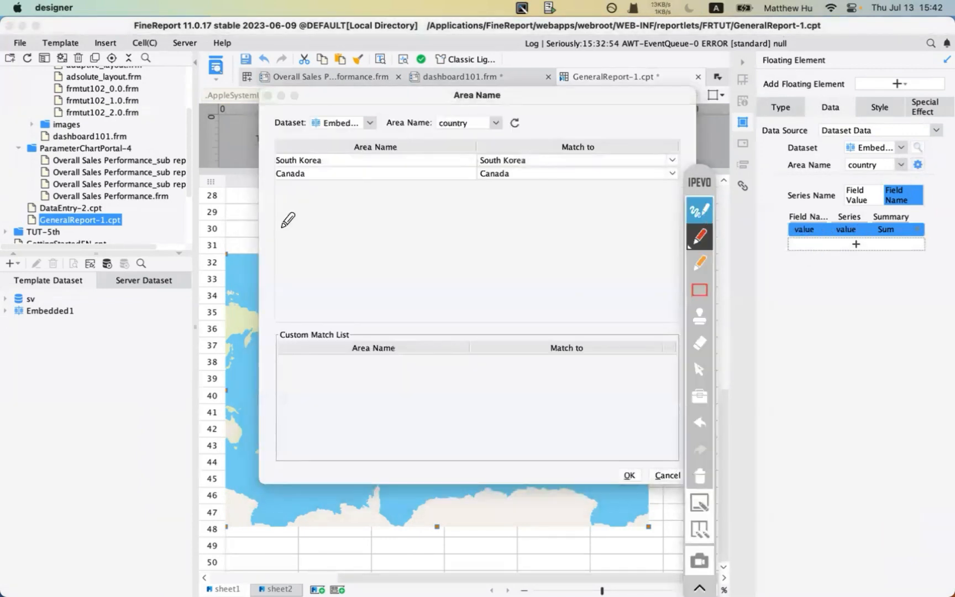
drag(16, 324, 75, 324)
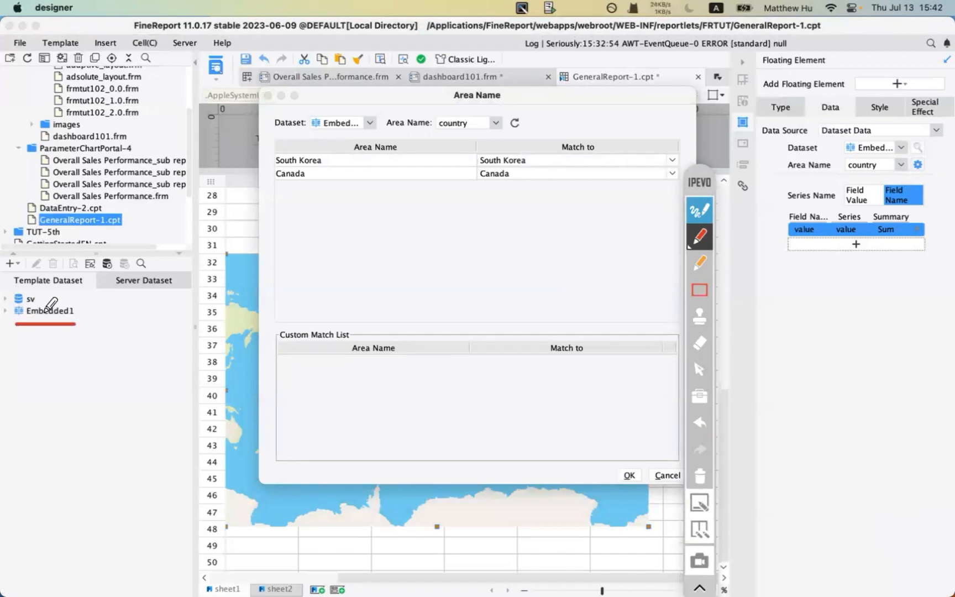
mouse_move(269, 173)
mouse_down()
mouse_move(304, 173)
mouse_move(303, 186)
mouse_up()
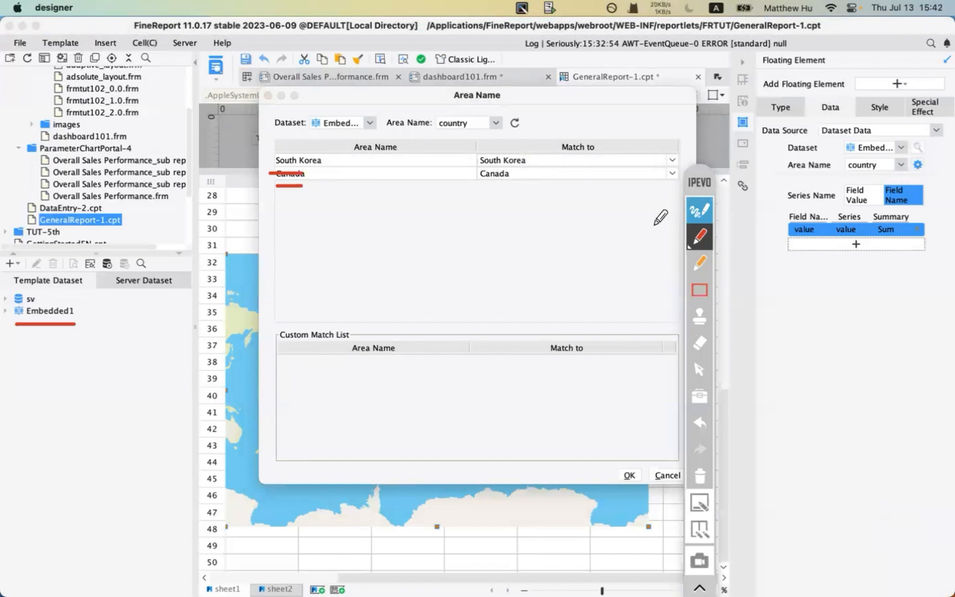
drag(422, 111, 516, 111)
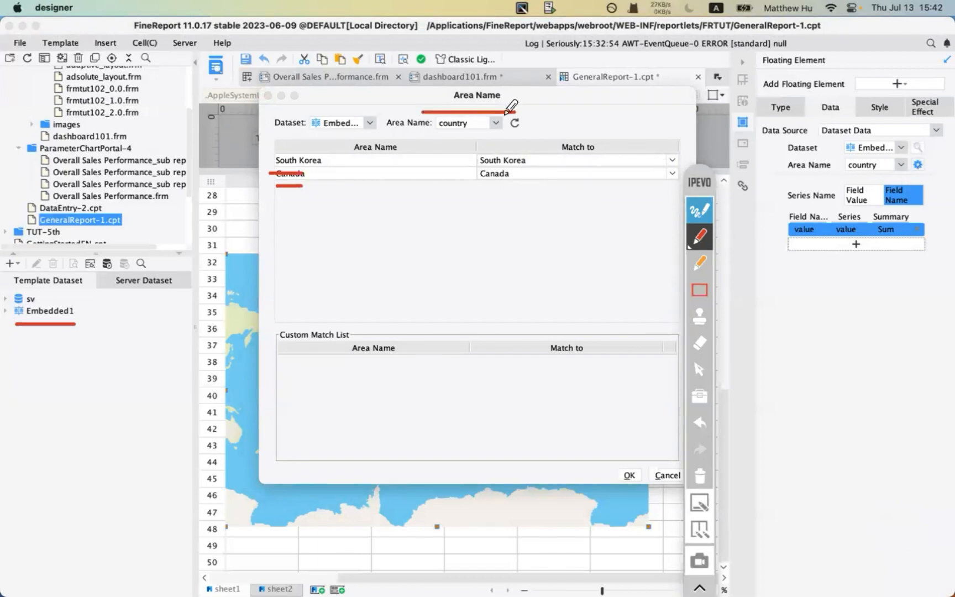
mouse_move(907, 176)
mouse_down()
mouse_move(924, 176)
mouse_move(922, 159)
mouse_up()
click(699, 423)
click(699, 289)
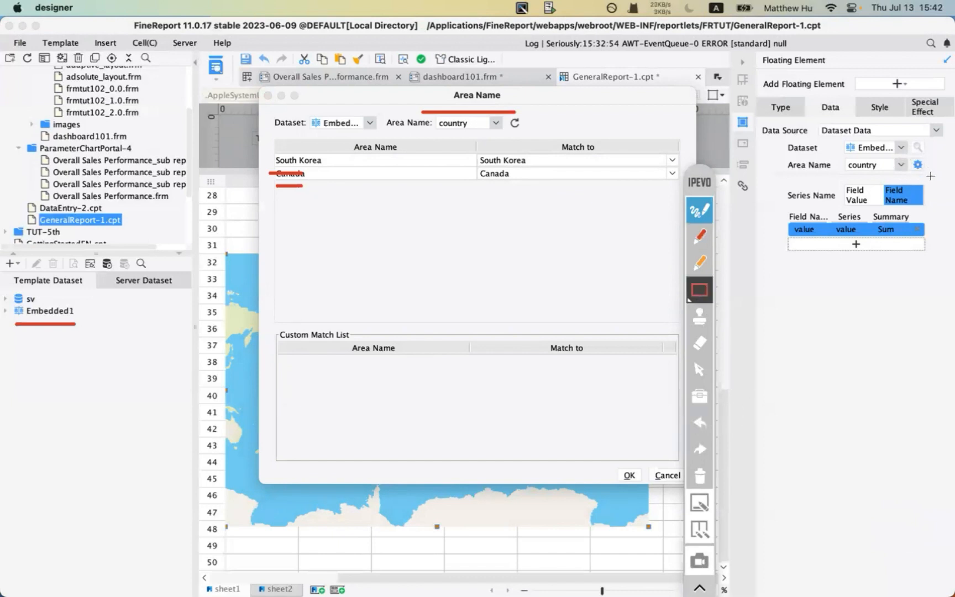
drag(902, 155, 938, 179)
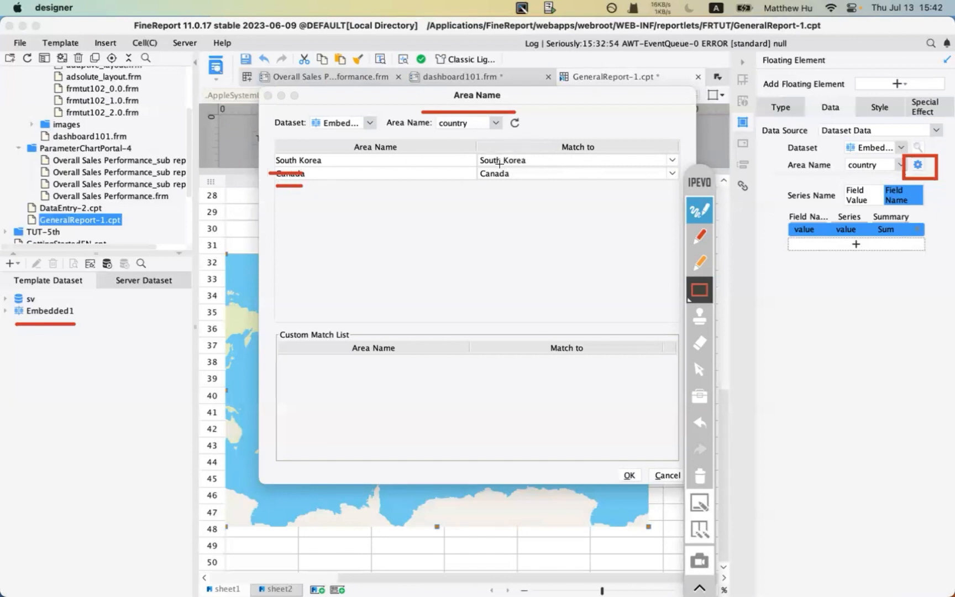
- Clear the annotations and close the area-name matching window
click(700, 475)
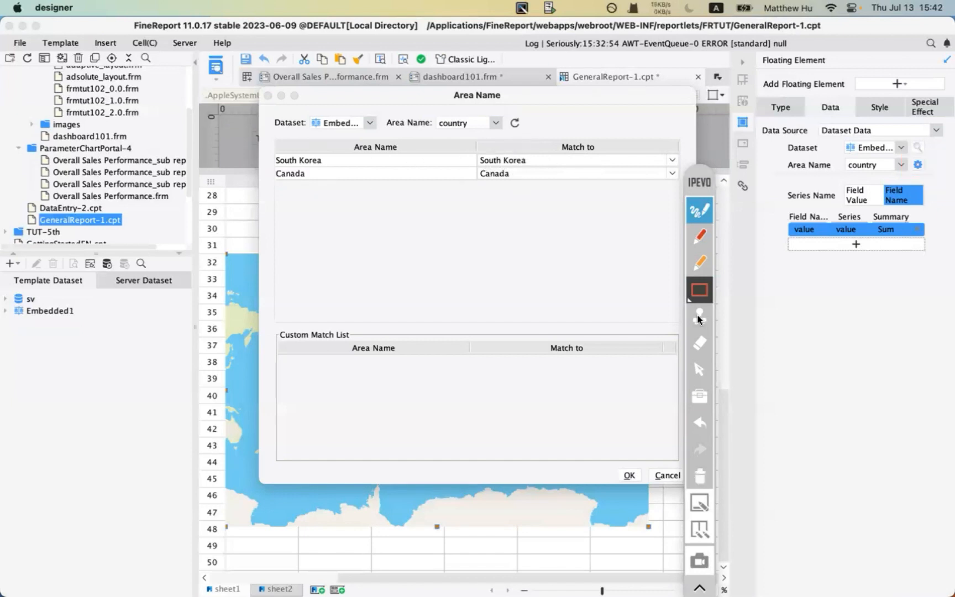
click(698, 213)
click(270, 96)
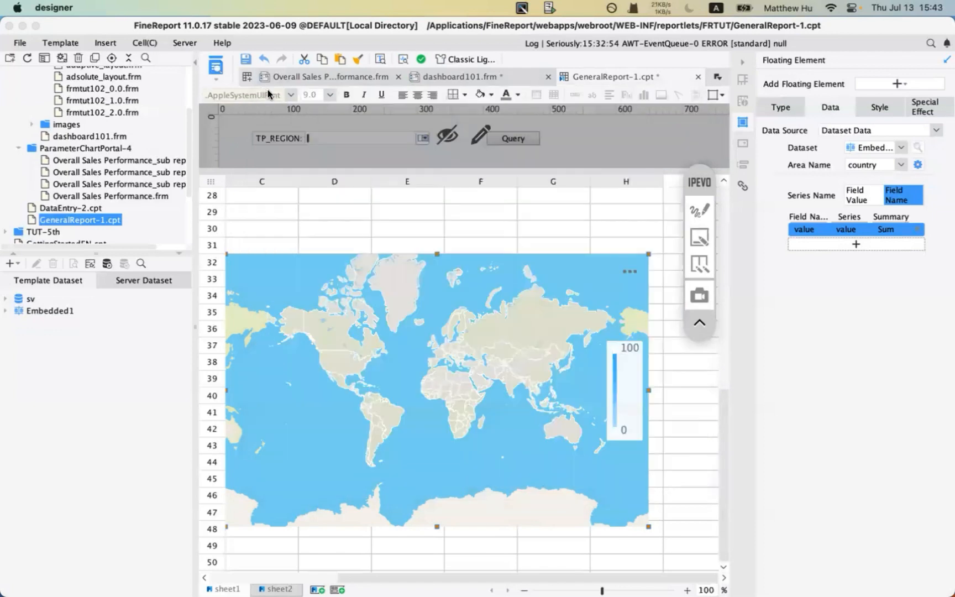
- Preview the report in the browser, check Canada's value of 1 on the world map page, and return to the designer
click(217, 64)
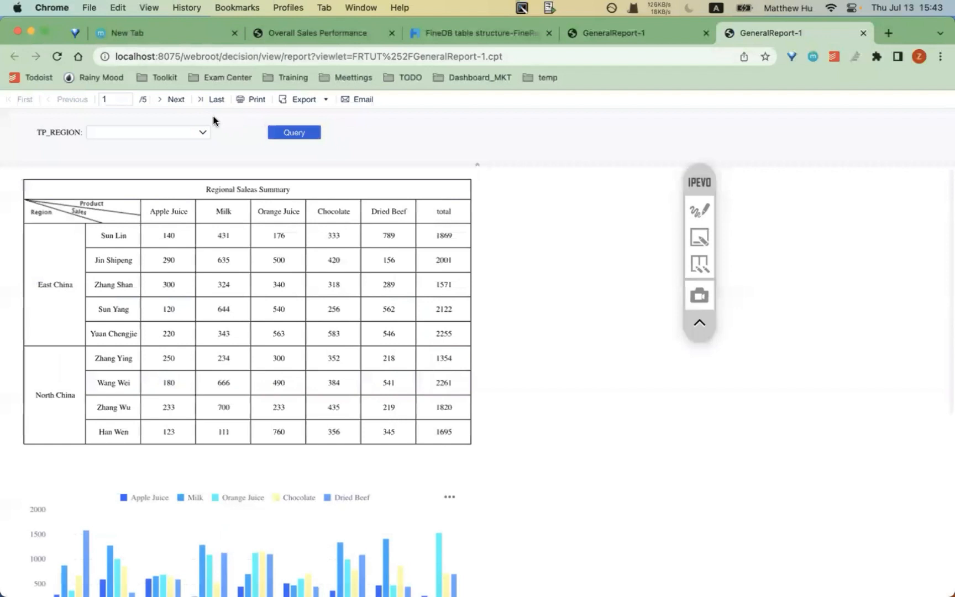
click(172, 100)
click(176, 99)
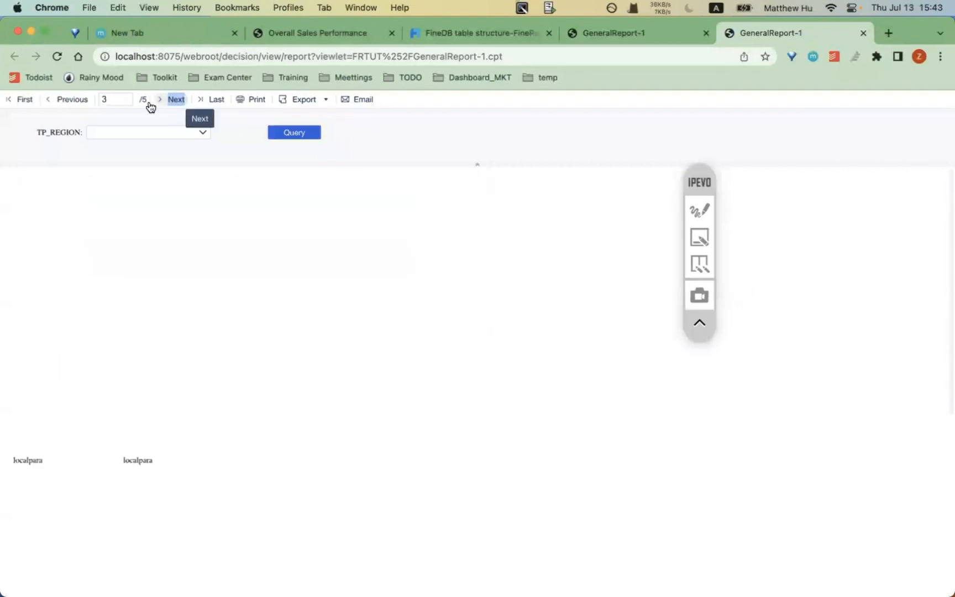
click(65, 100)
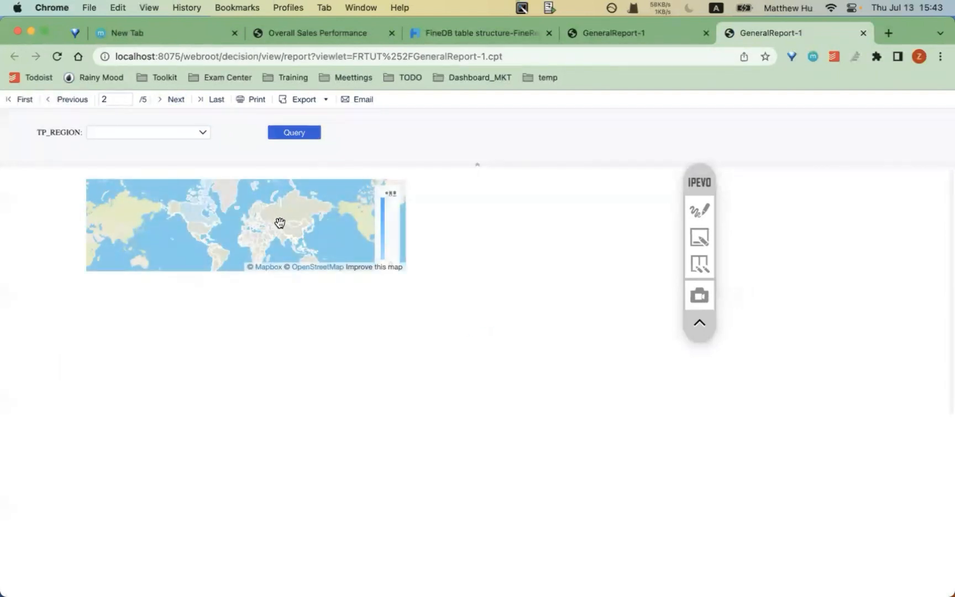
mouse_move(204, 200)
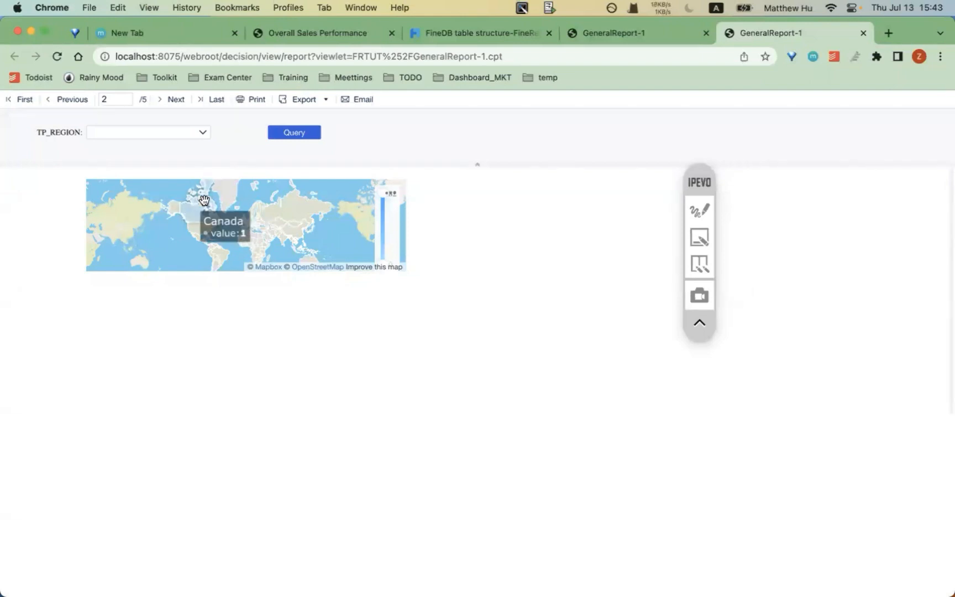
mouse_move(412, 576)
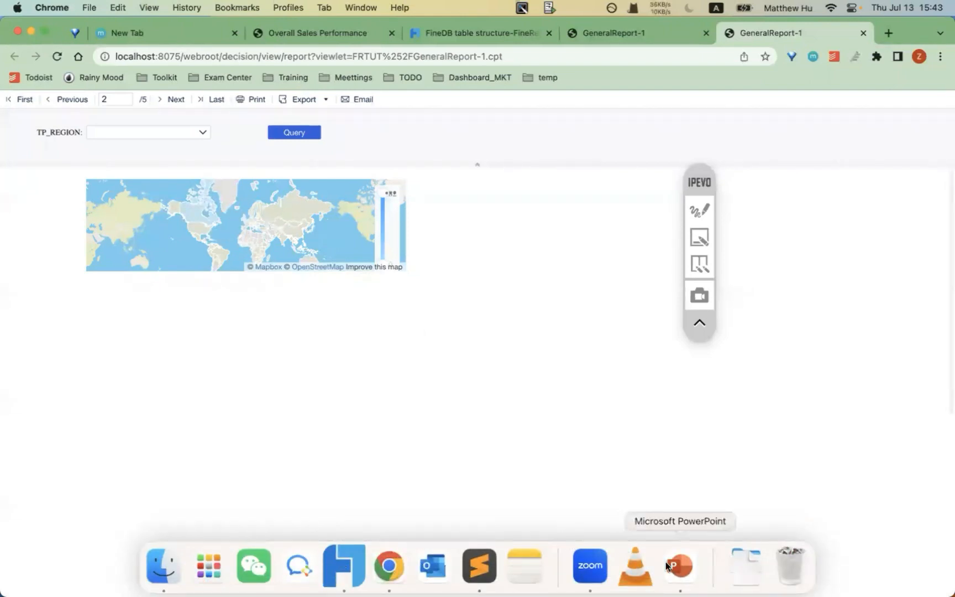
click(344, 565)
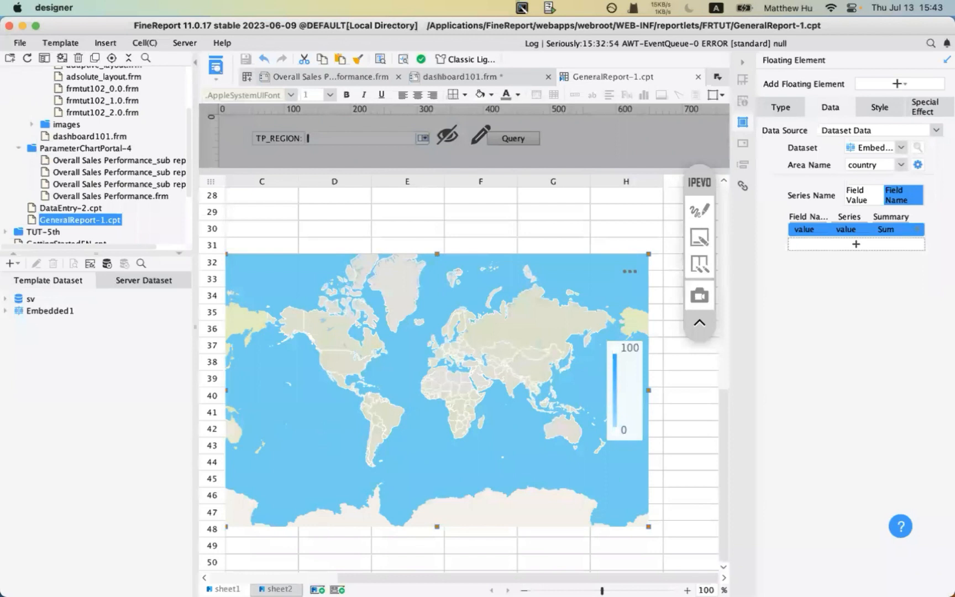
- On sheet2, delete the second pie chart
click(278, 590)
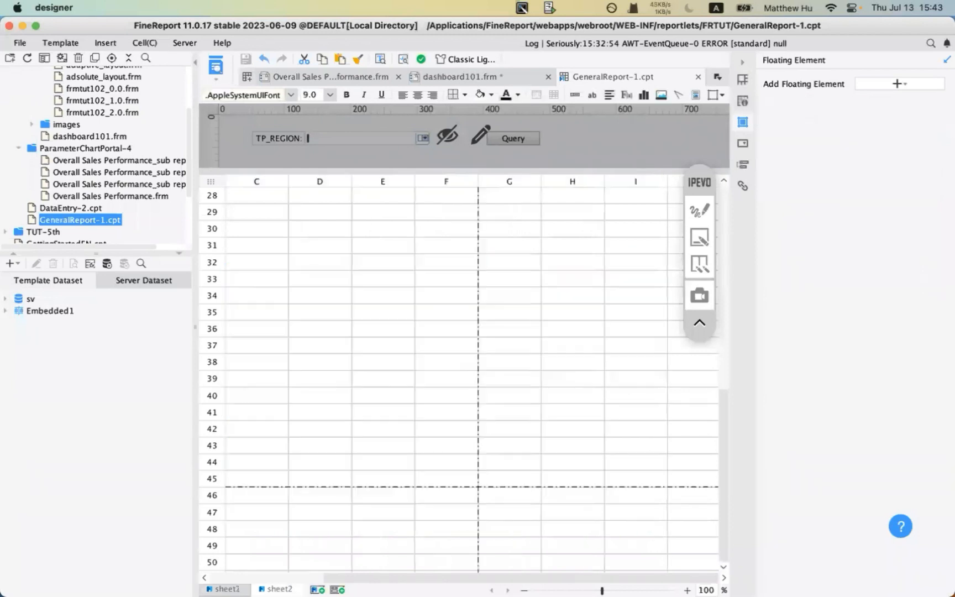
scroll(237, 204, left, 3)
click(236, 196)
scroll(236, 197, up, 10)
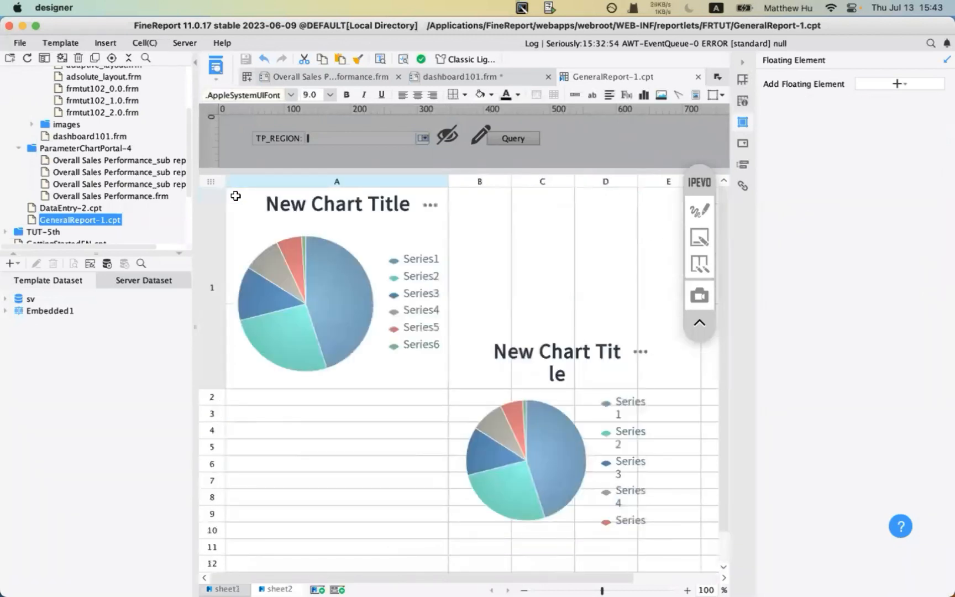
scroll(374, 324, down, 5)
scroll(373, 324, up, 5)
click(517, 413)
right_click(491, 405)
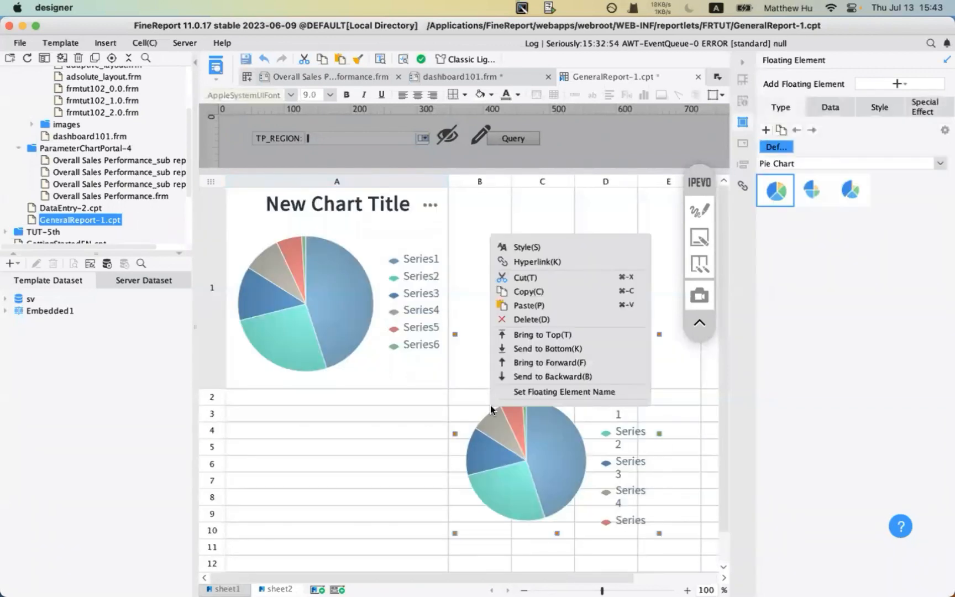
click(522, 319)
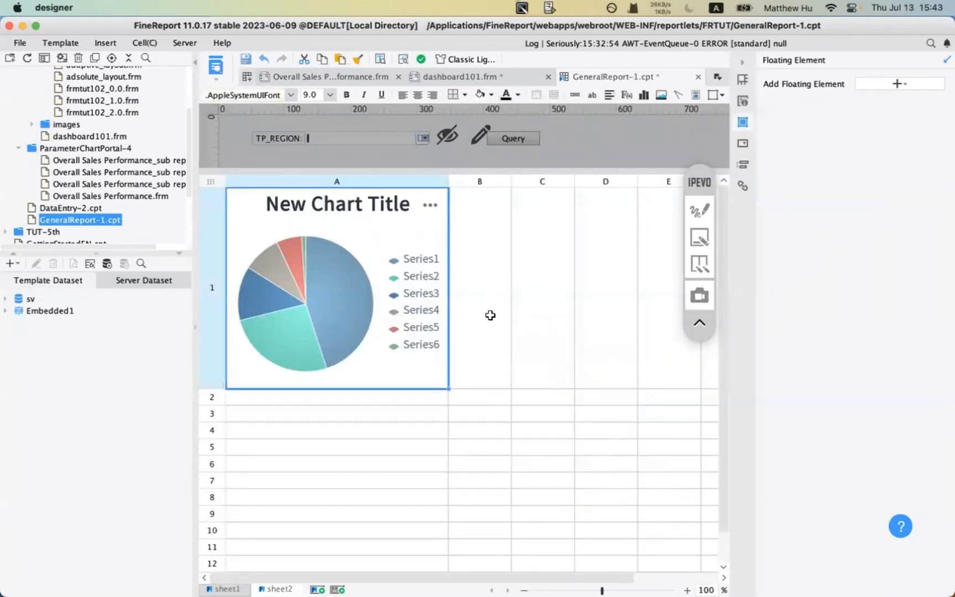
- Clear everything from cell A1 and shrink row 1 back to normal height
right_click(382, 305)
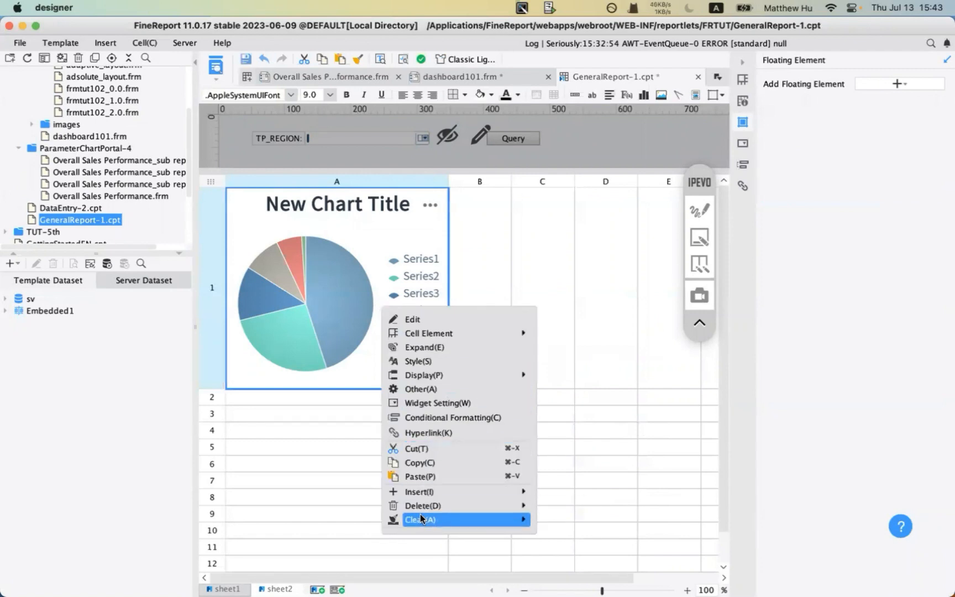
mouse_move(504, 525)
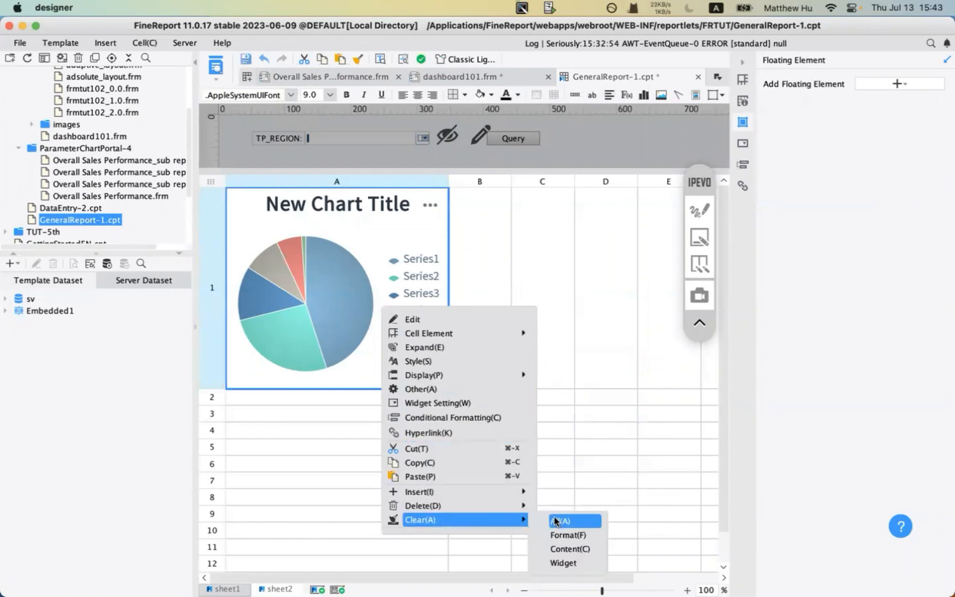
click(556, 520)
right_click(210, 301)
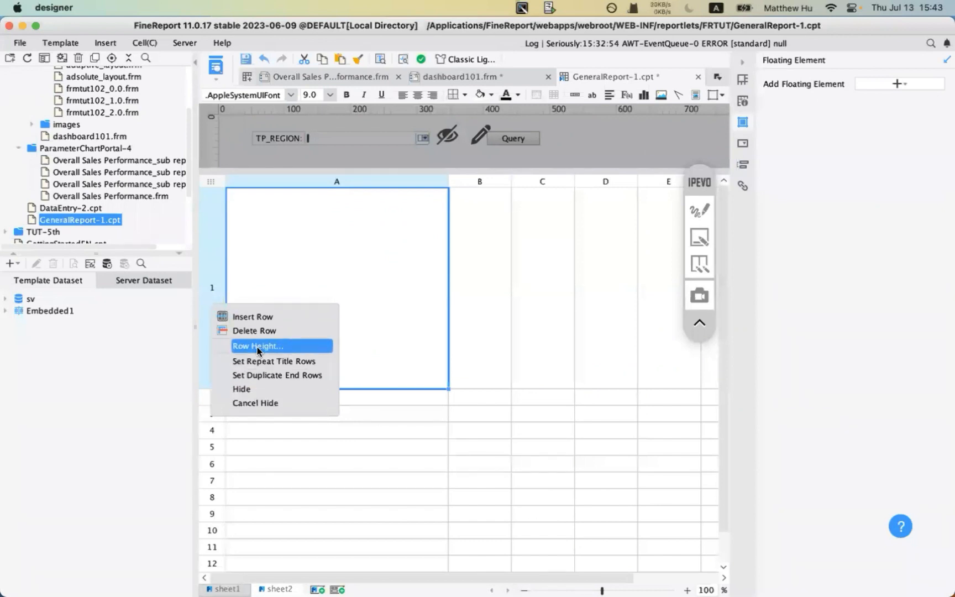
click(278, 451)
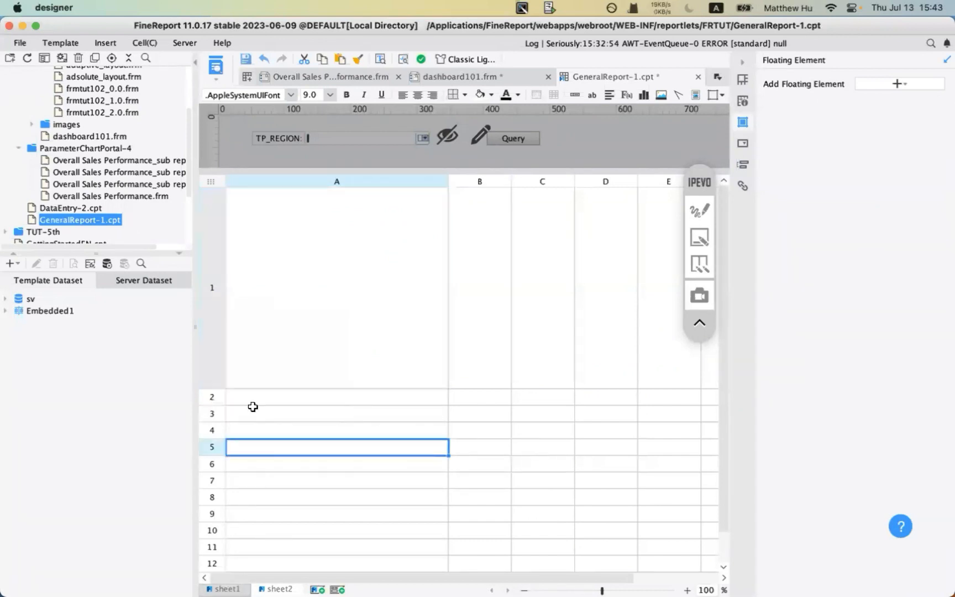
click(220, 383)
drag(213, 389, 214, 213)
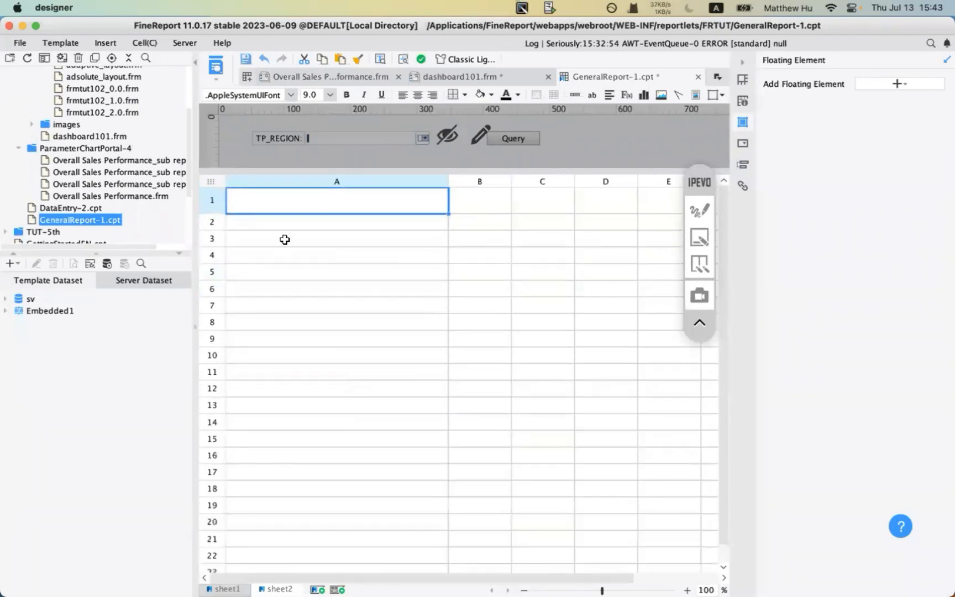
click(292, 240)
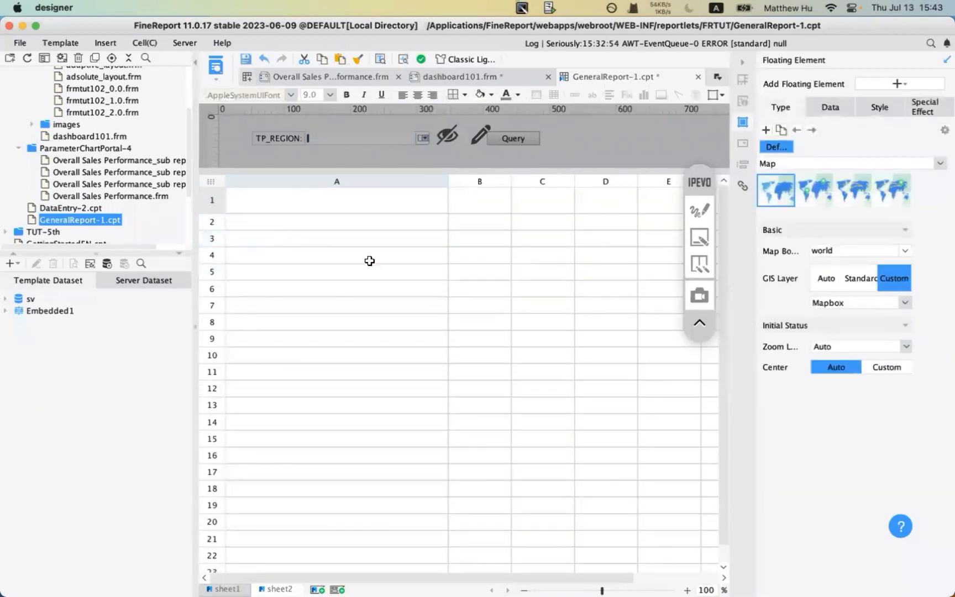
- Make row 2 much taller and move the world map chart to the sheet's top-left
click(264, 220)
drag(214, 230, 224, 482)
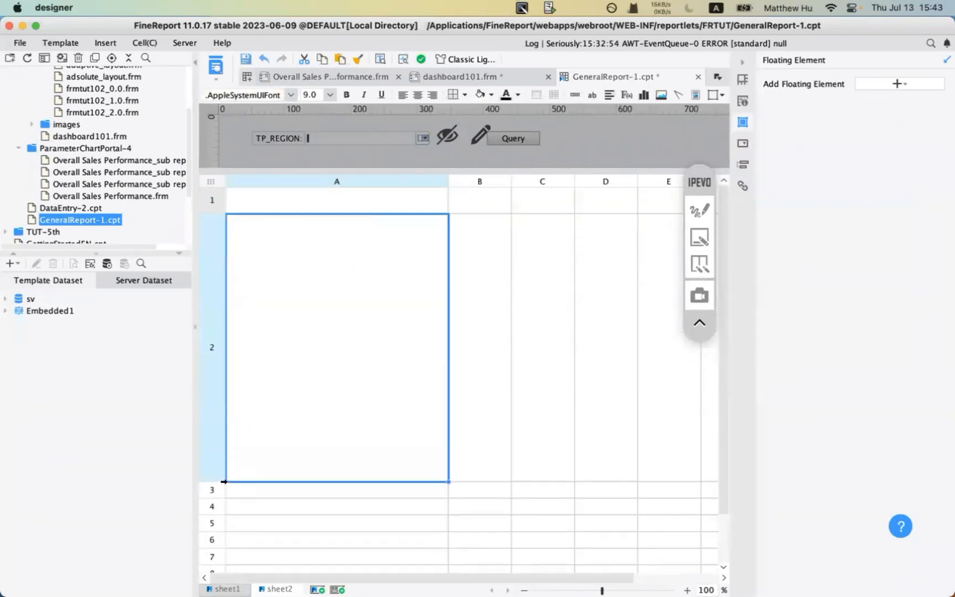
click(290, 206)
click(301, 254)
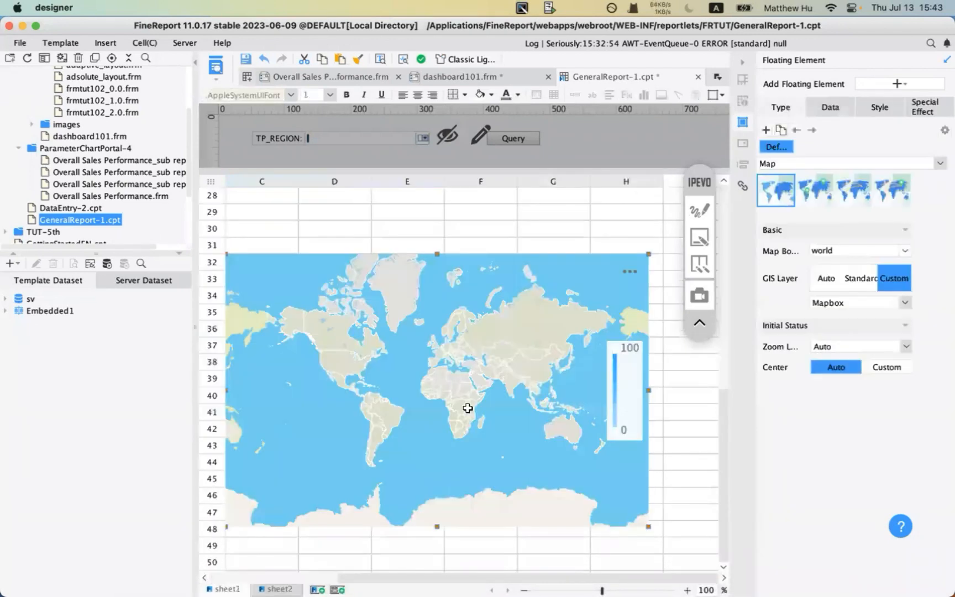
scroll(383, 356, left, 3)
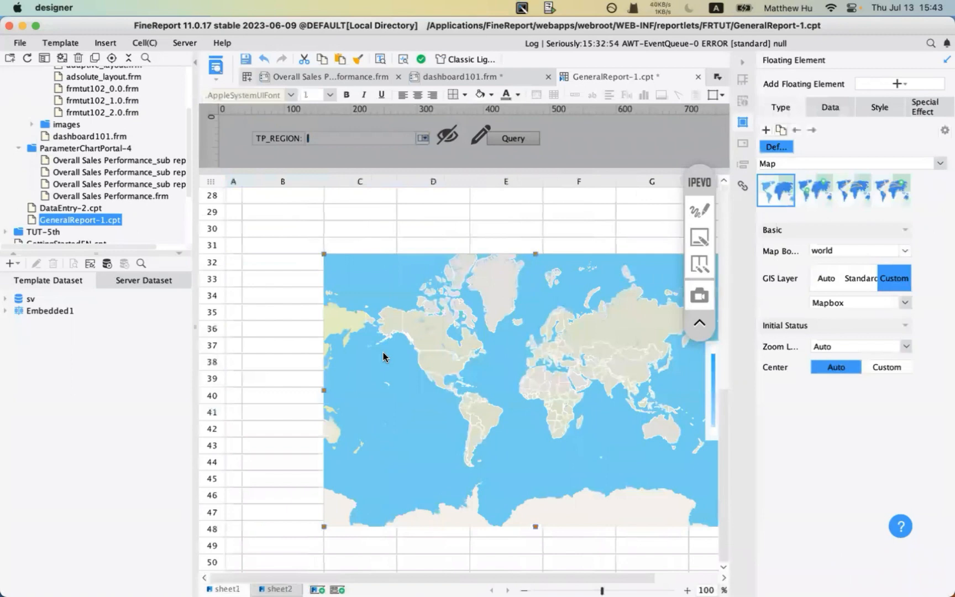
drag(383, 352, 320, 286)
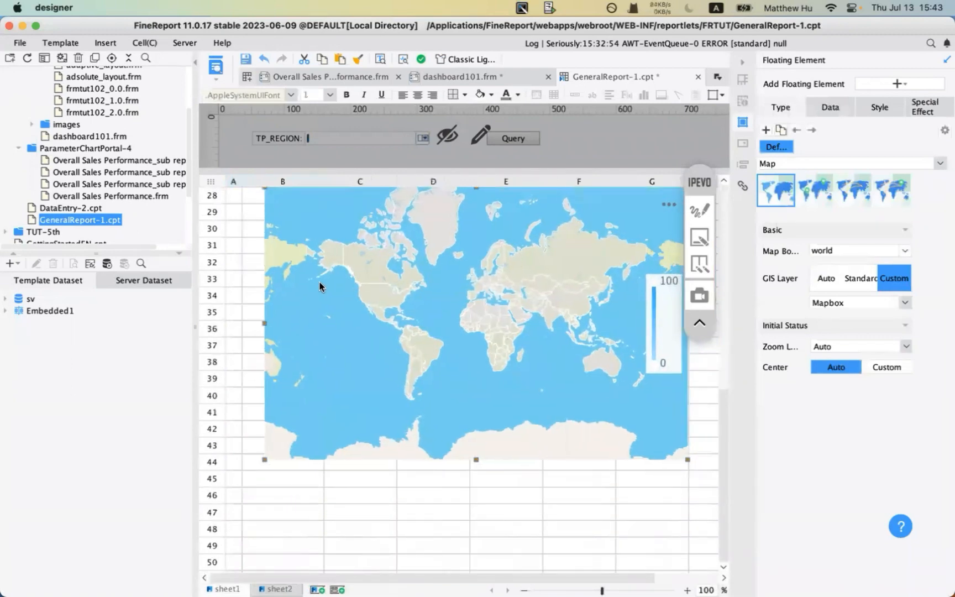
scroll(320, 285, up, 6)
scroll(318, 281, down, 2)
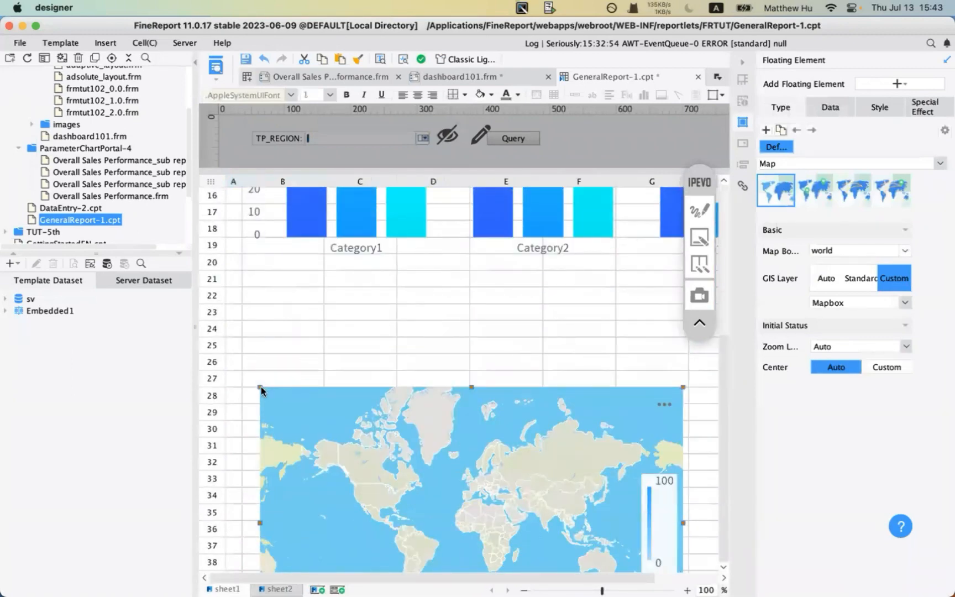
drag(261, 387, 259, 383)
- Enlarge the world map chart and save the template
drag(648, 459, 718, 522)
click(632, 439)
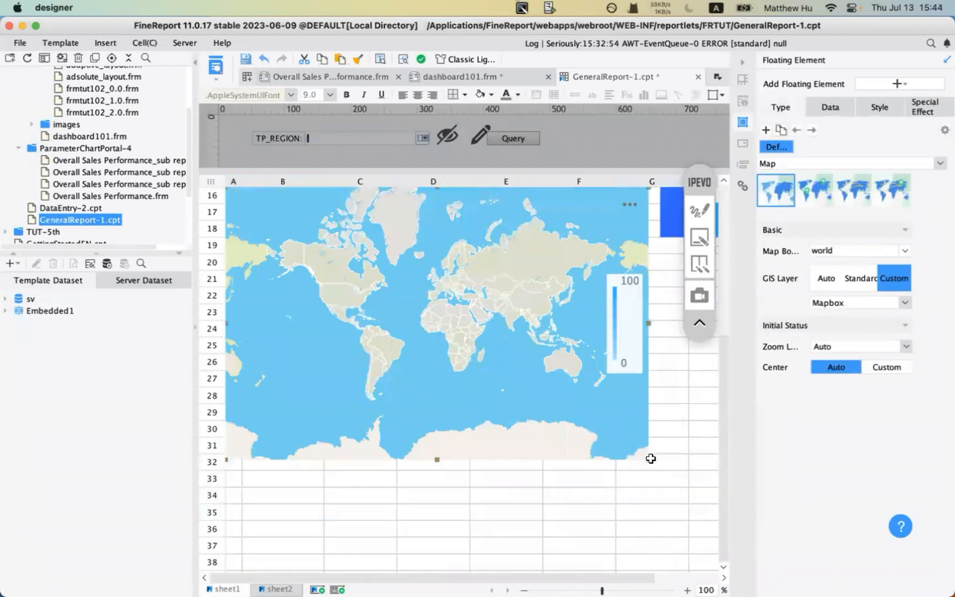
drag(646, 458, 715, 518)
click(248, 58)
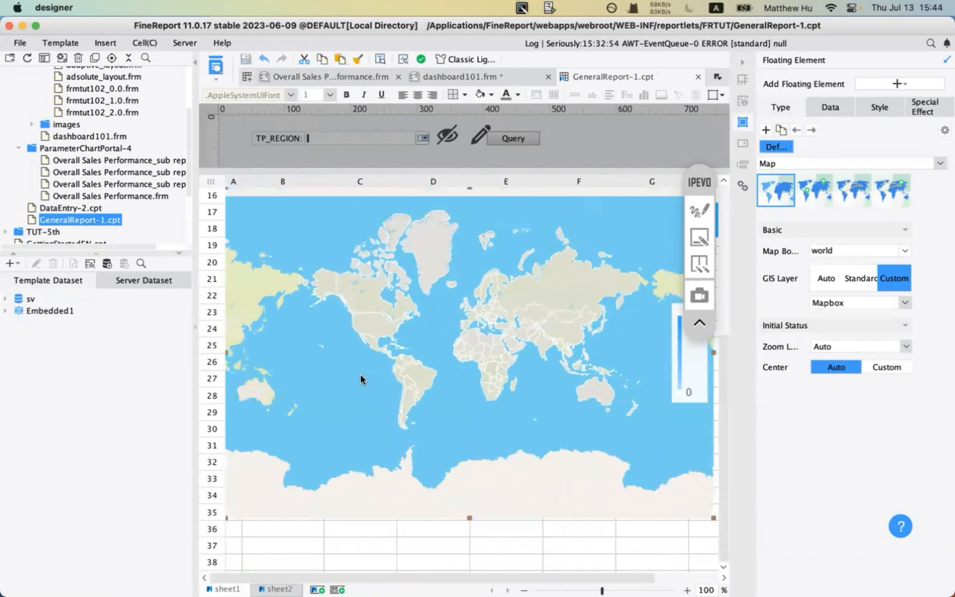
- Move the map below the bar chart, enlarge it, nudge it left, and save with Cmd+S
scroll(362, 379, down, 3)
scroll(424, 449, down, 5)
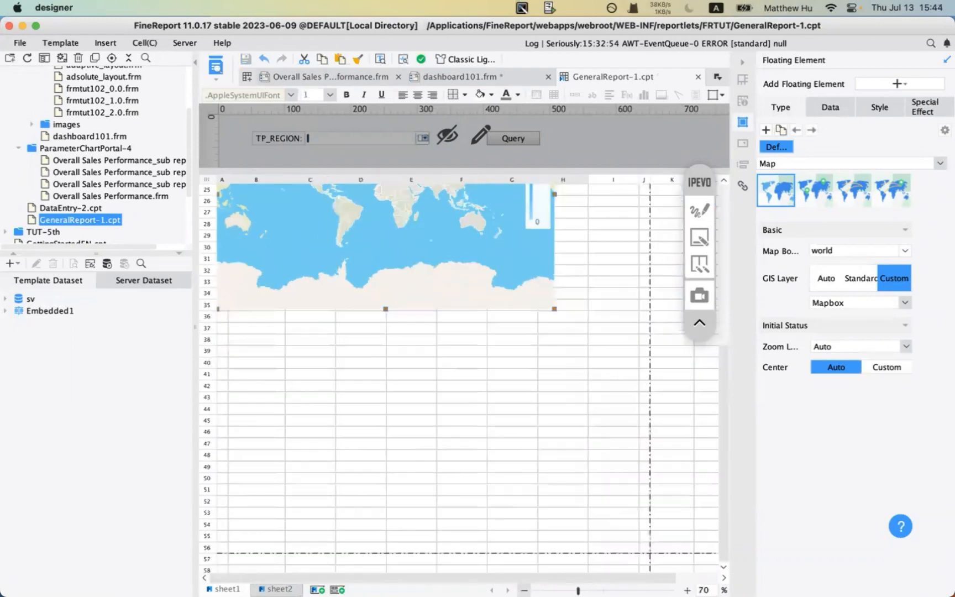
drag(401, 308, 431, 404)
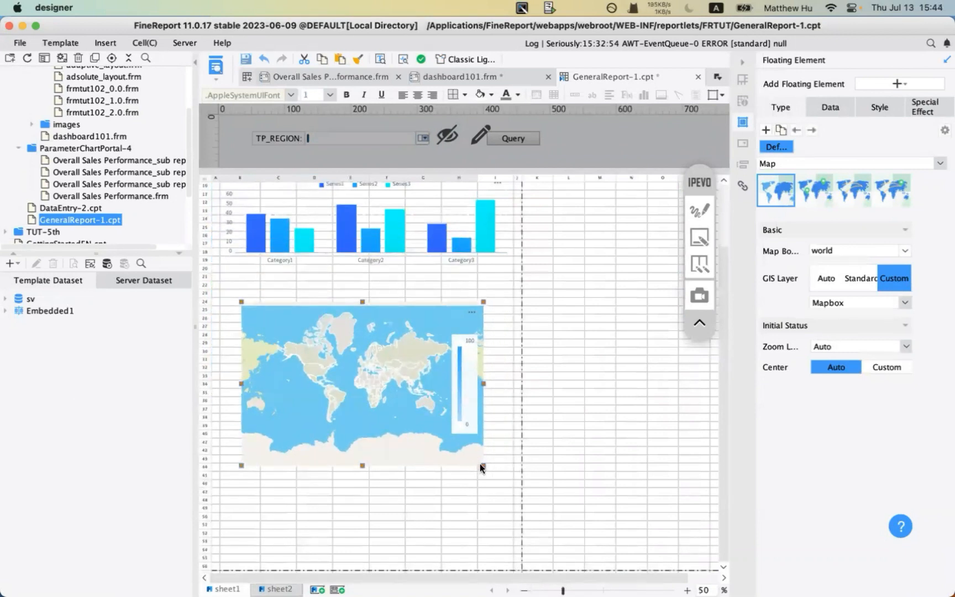
drag(483, 466, 515, 499)
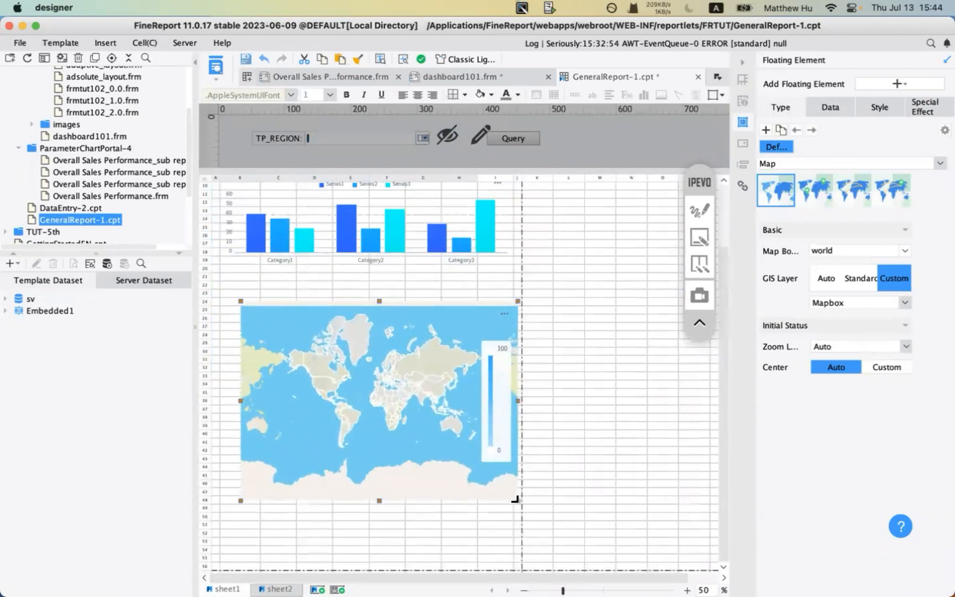
drag(405, 426, 395, 426)
key(super+s)
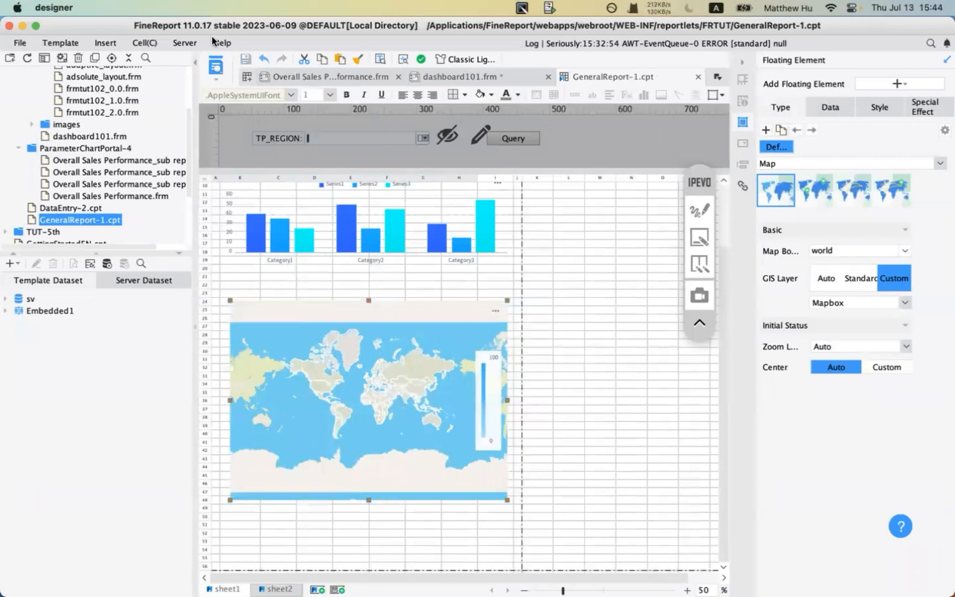
- Preview the report's world map page in the browser, zoom to verify Canada shows 1, then return to the designer
click(216, 65)
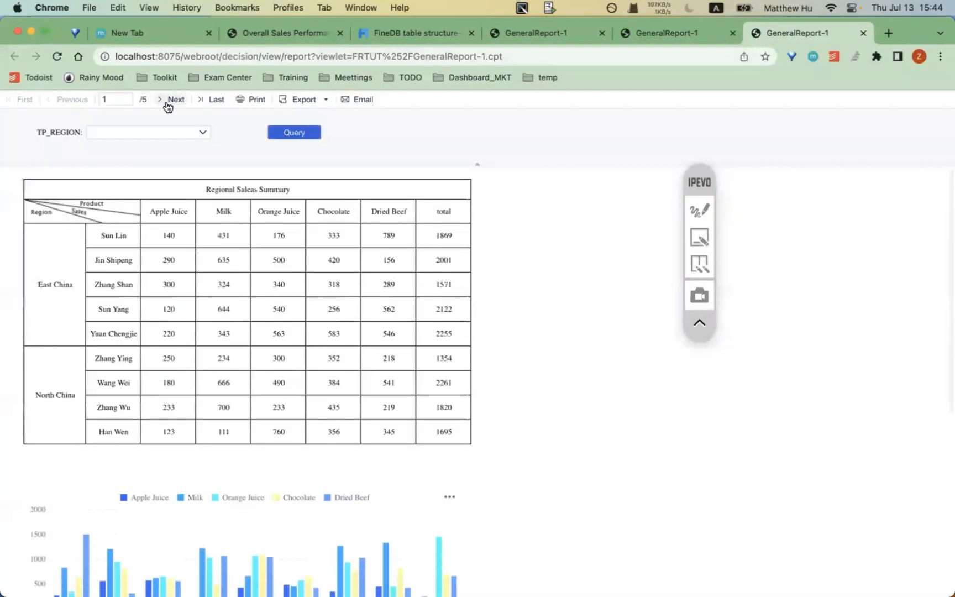
click(167, 104)
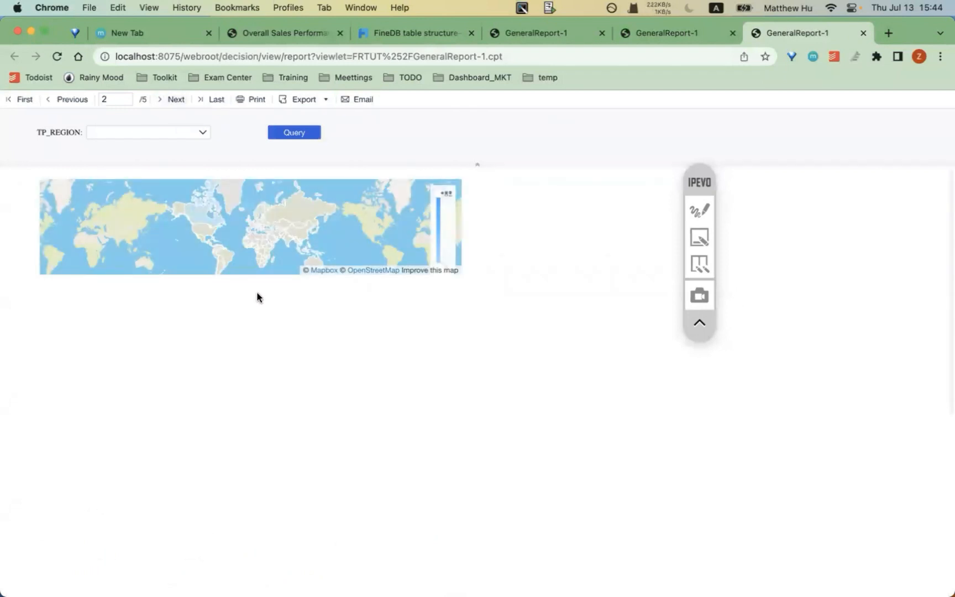
scroll(257, 297, down, 2)
scroll(258, 296, up, 2)
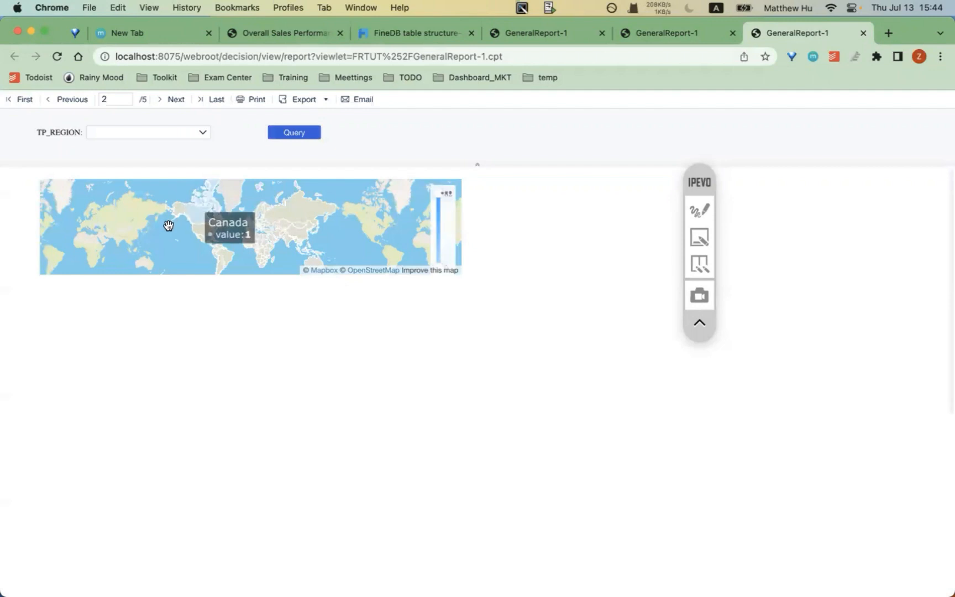
scroll(200, 235, up, 2)
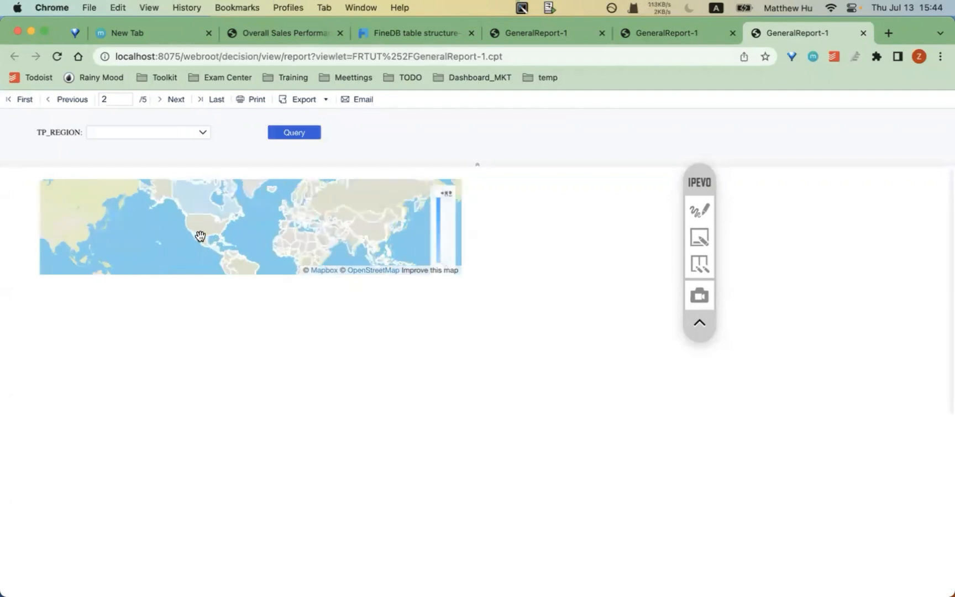
scroll(140, 250, up, 2)
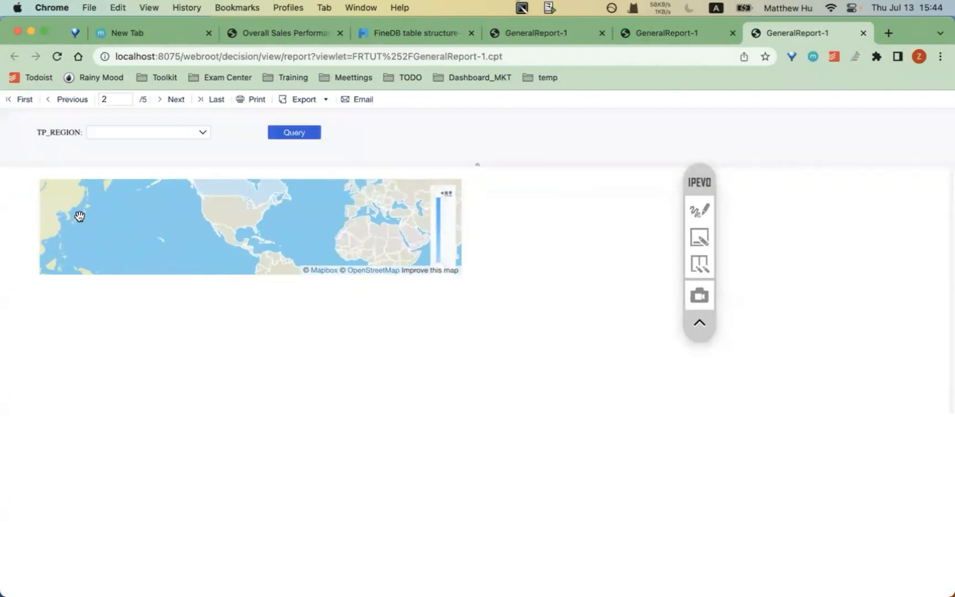
scroll(195, 228, down, 2)
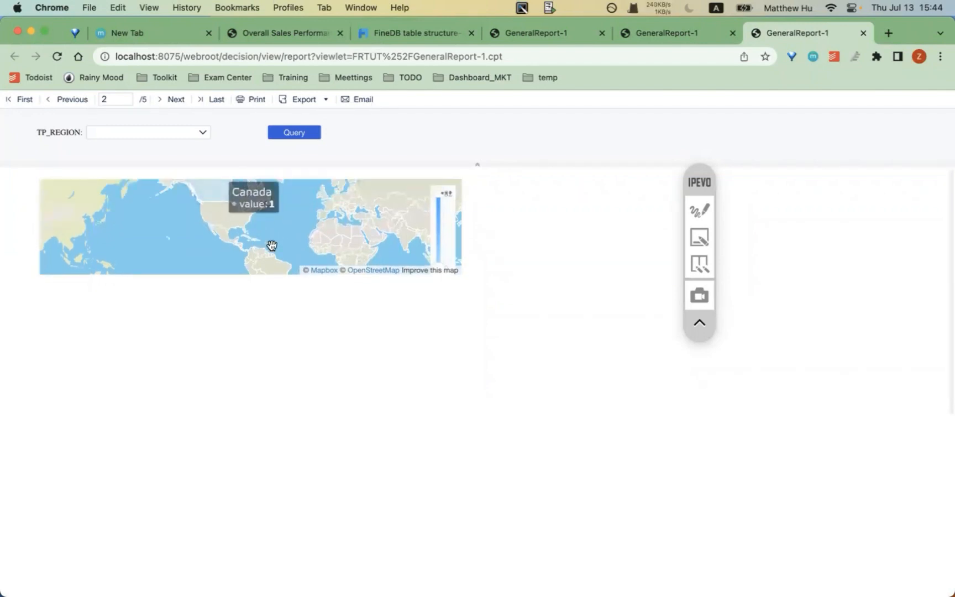
key(super+Tab)
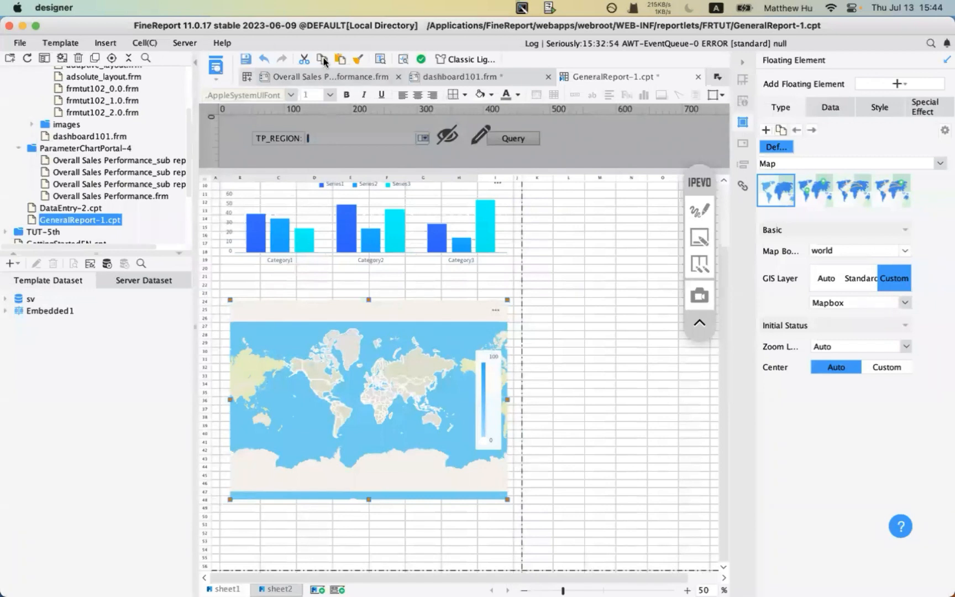
- Create a new blank workbook, WorkBook4, and start then cancel a floating formula insert
key(super+n)
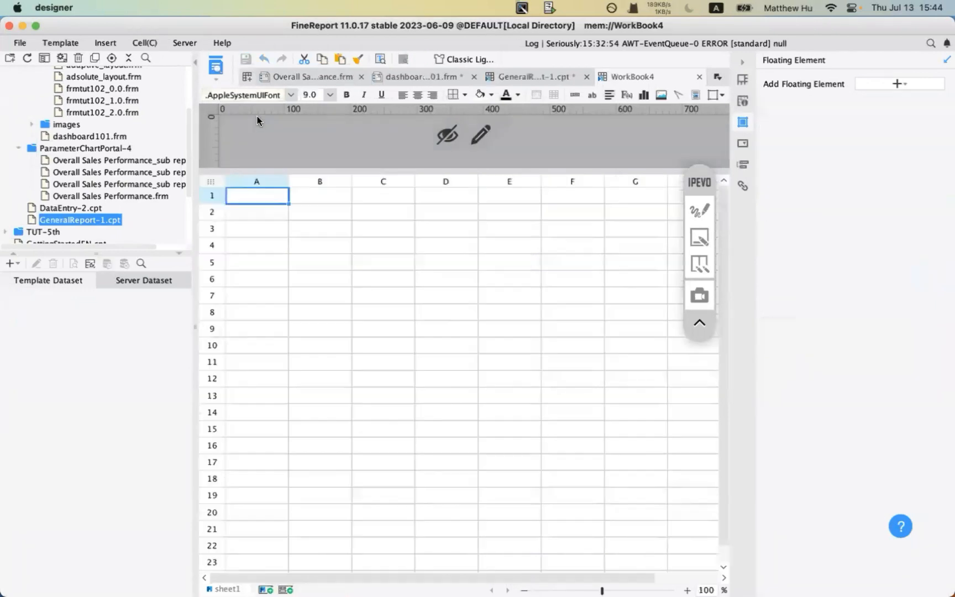
click(257, 198)
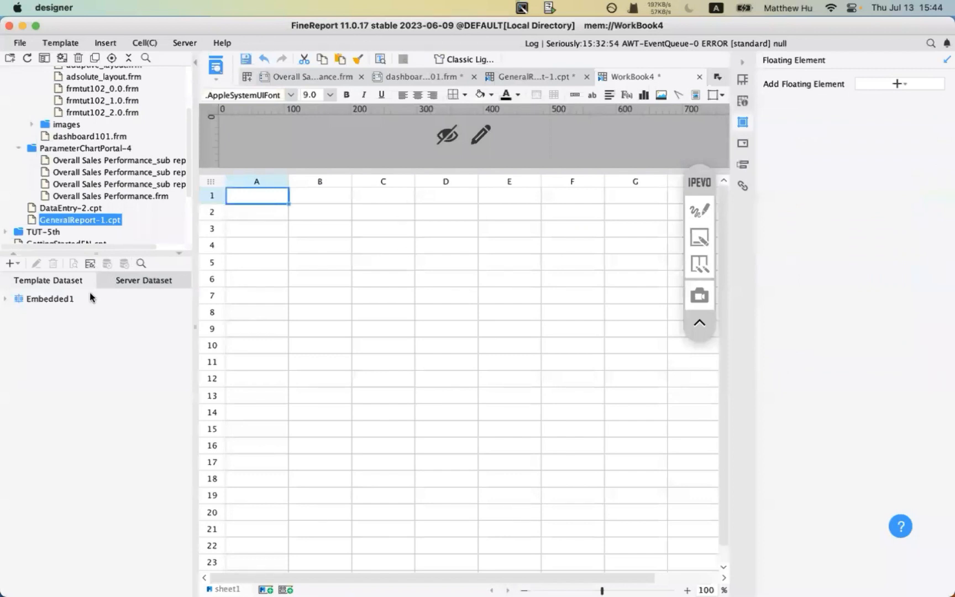
click(185, 42)
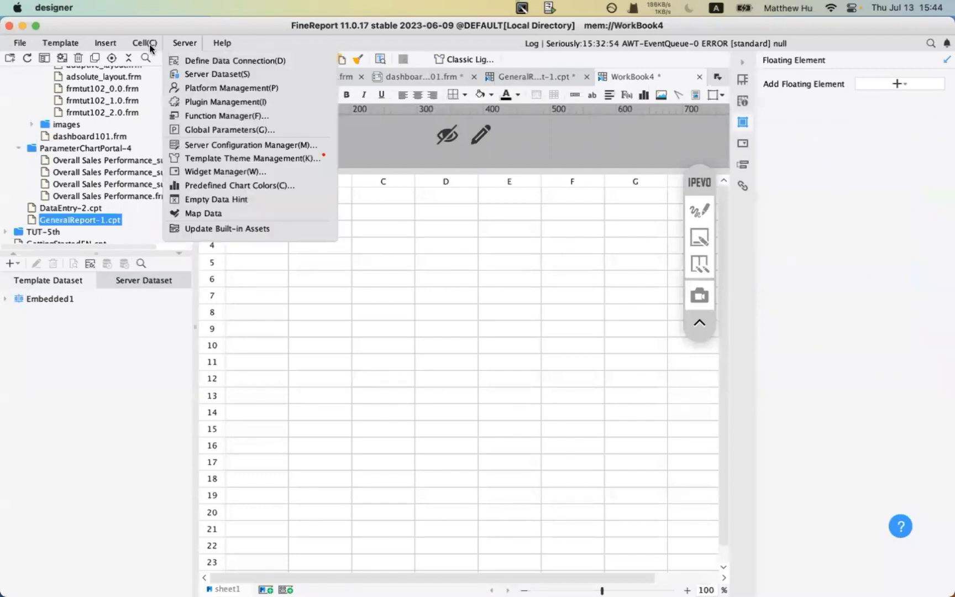
click(105, 42)
mouse_move(139, 77)
click(235, 90)
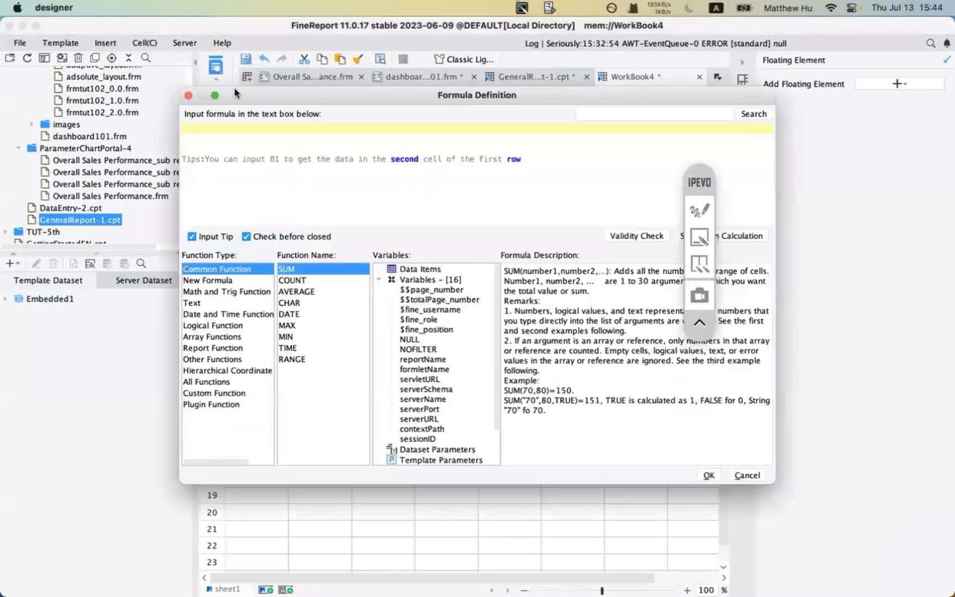
click(738, 475)
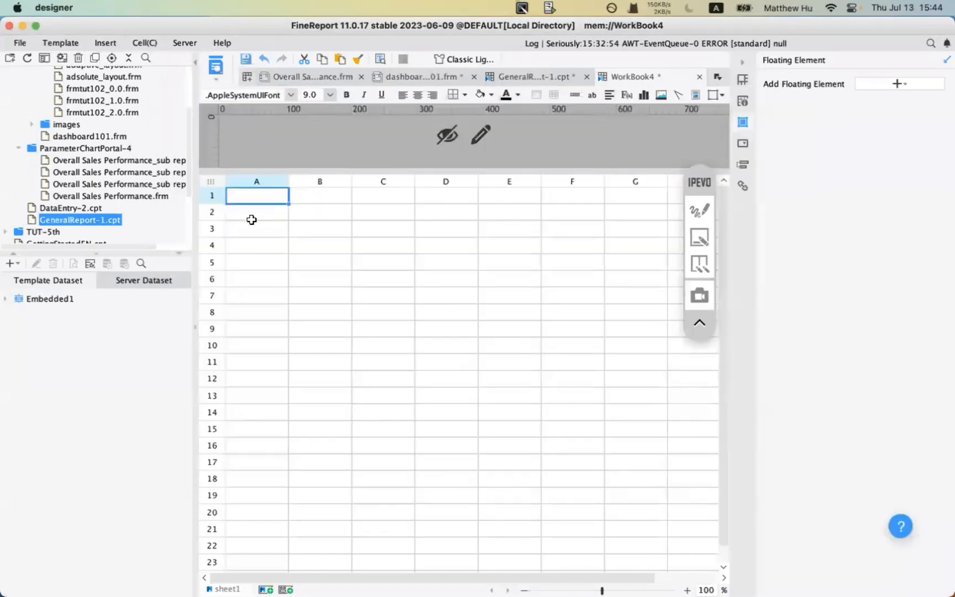
click(260, 215)
click(259, 196)
- Cut the world map out of GeneralReport-1 and return to WorkBook4
click(527, 77)
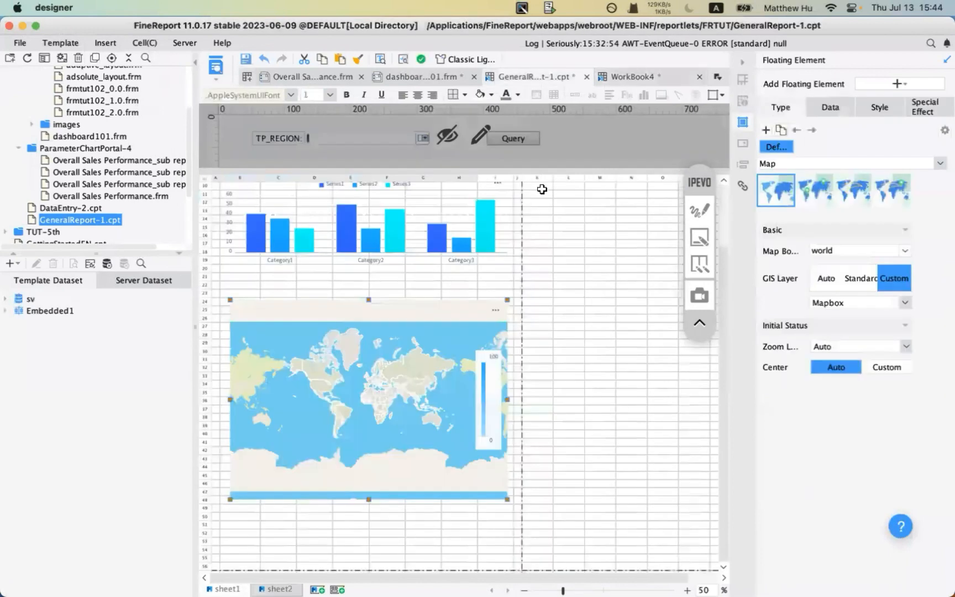
right_click(401, 386)
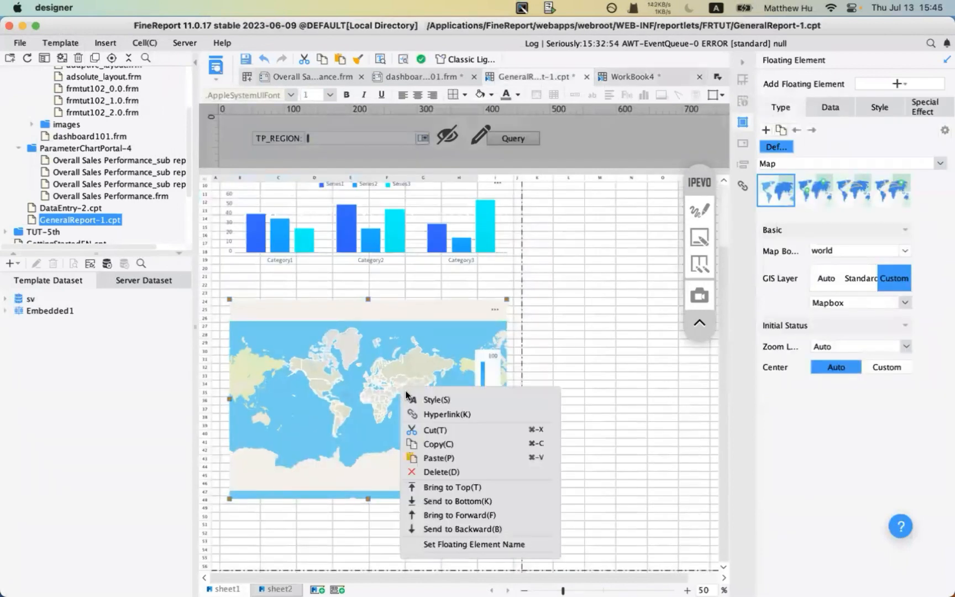
click(440, 433)
click(632, 77)
click(307, 237)
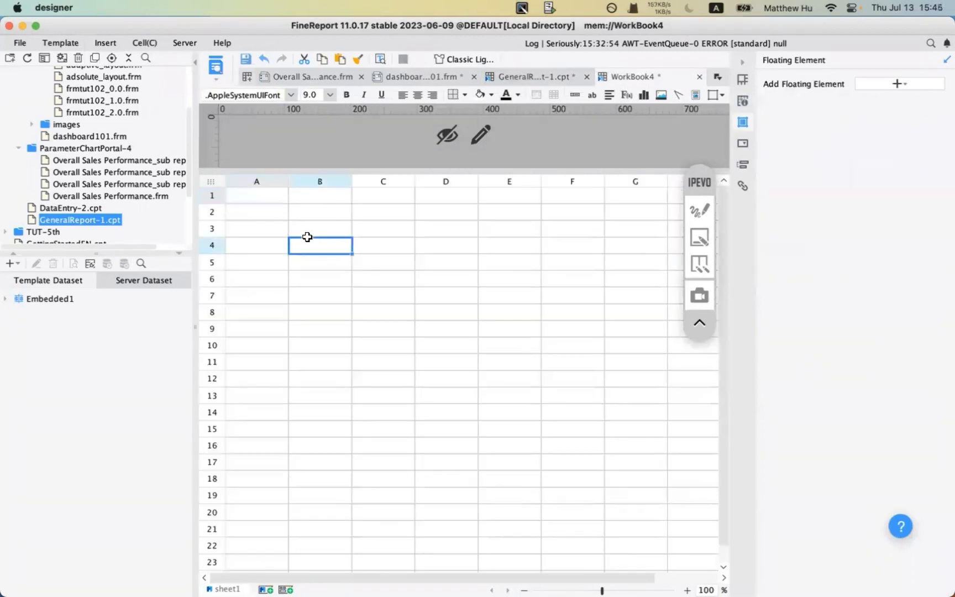
right_click(307, 236)
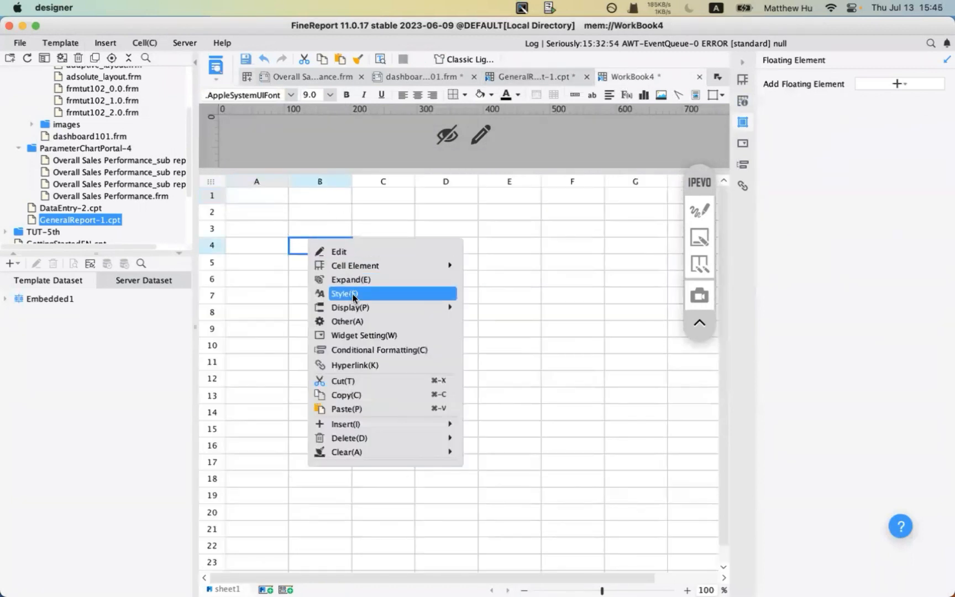
click(244, 283)
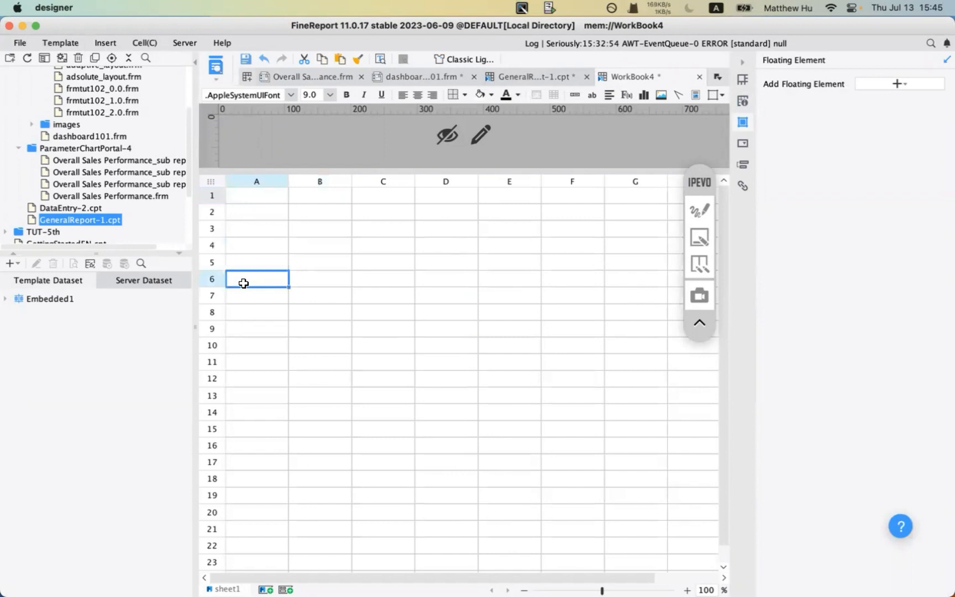
- Inspect the map chart's properties in GeneralReport-1, then go back to WorkBook4
click(530, 77)
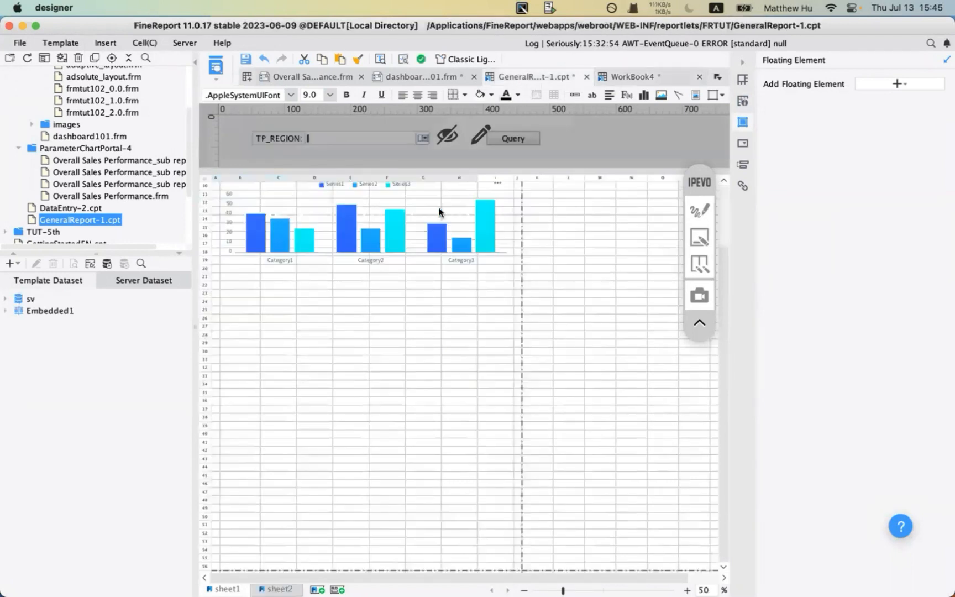
click(399, 230)
click(398, 352)
scroll(363, 359, down, 10)
scroll(362, 359, up, 13)
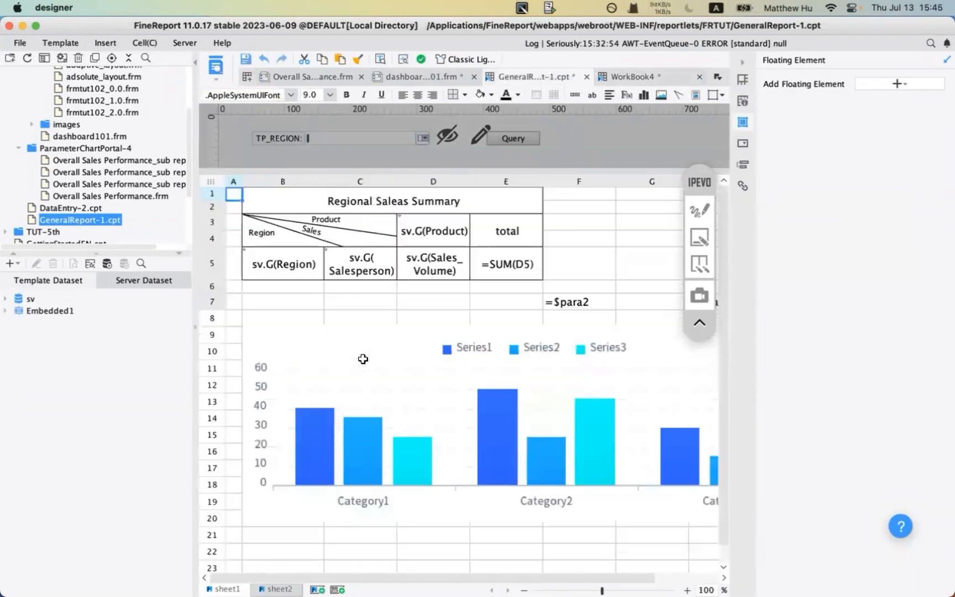
click(364, 360)
scroll(363, 359, up, 5)
scroll(363, 360, down, 15)
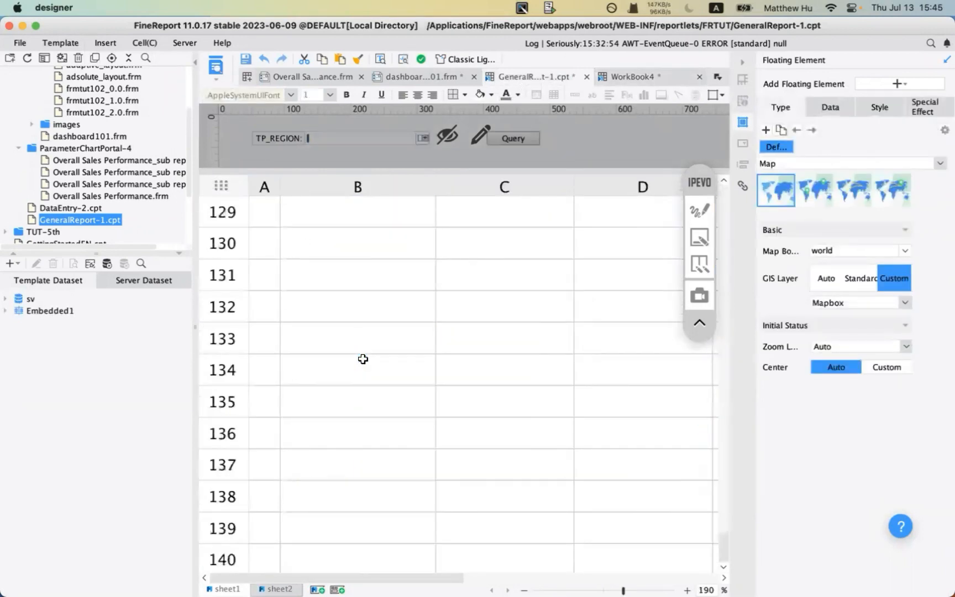
click(613, 80)
- Select cell B2, then start and cancel a floating formula insert
click(301, 216)
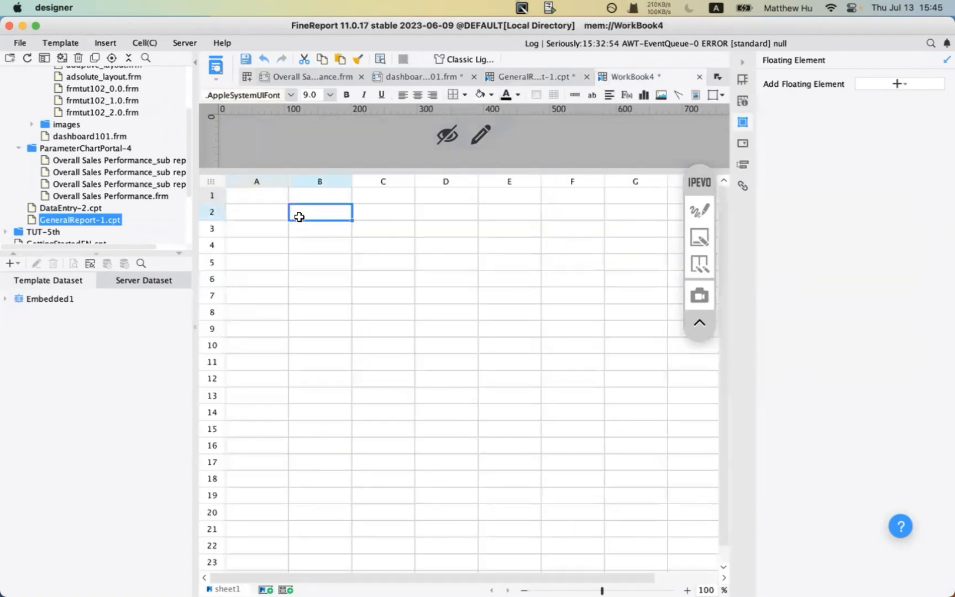
click(149, 43)
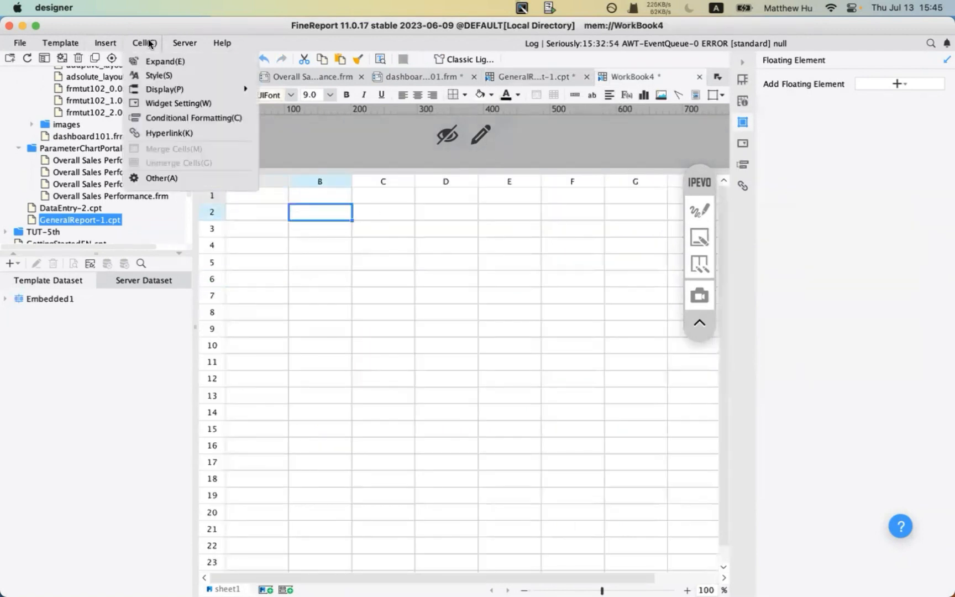
click(100, 43)
click(102, 44)
mouse_move(131, 71)
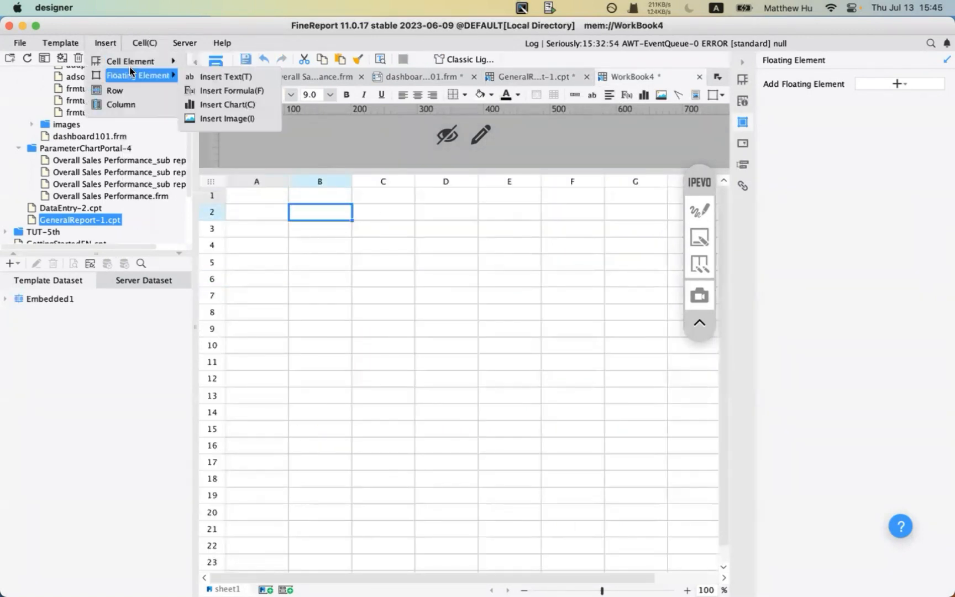
click(259, 85)
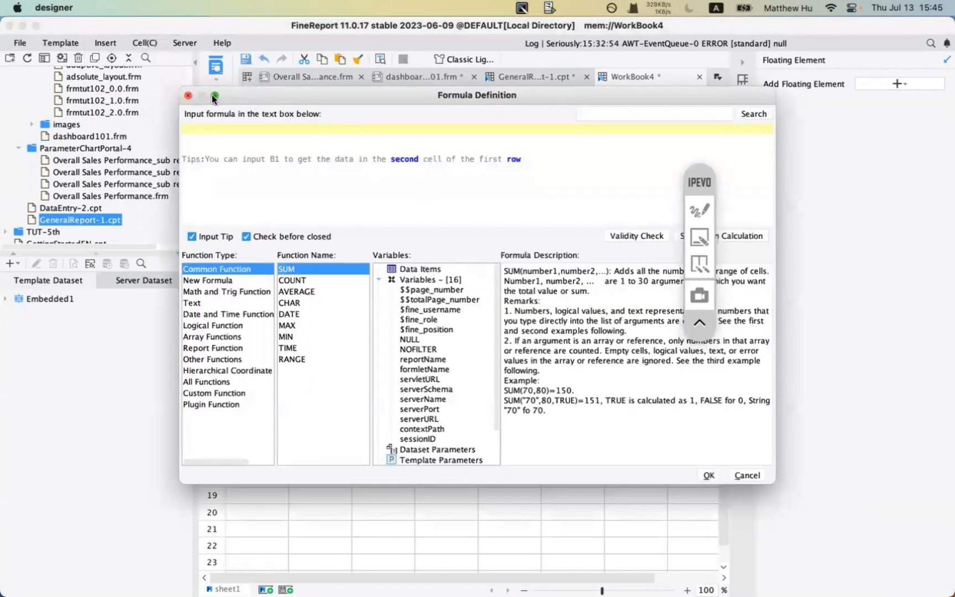
click(213, 96)
- Insert a floating Map chart and resize it down to about row 23
click(102, 43)
mouse_move(139, 72)
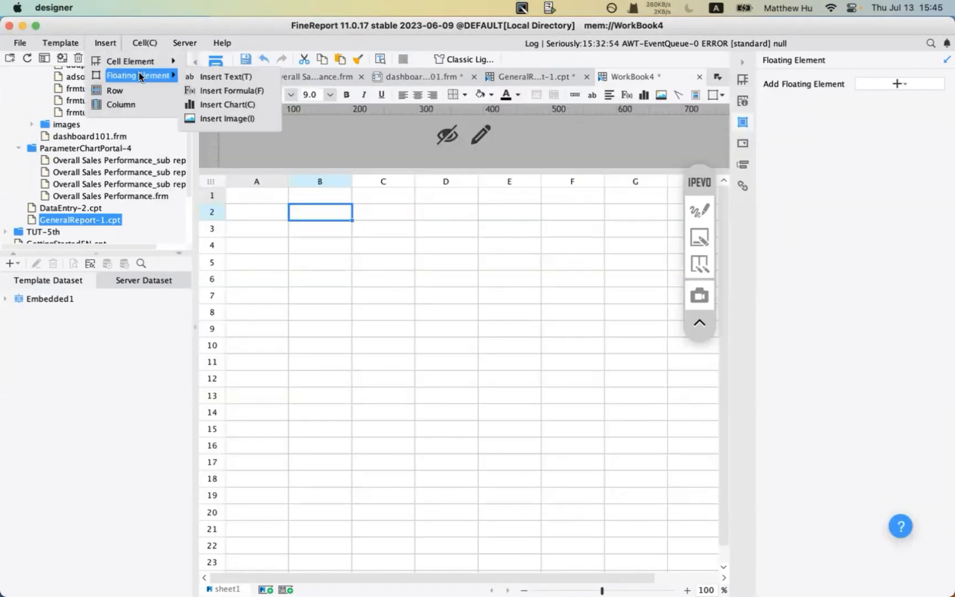
click(241, 105)
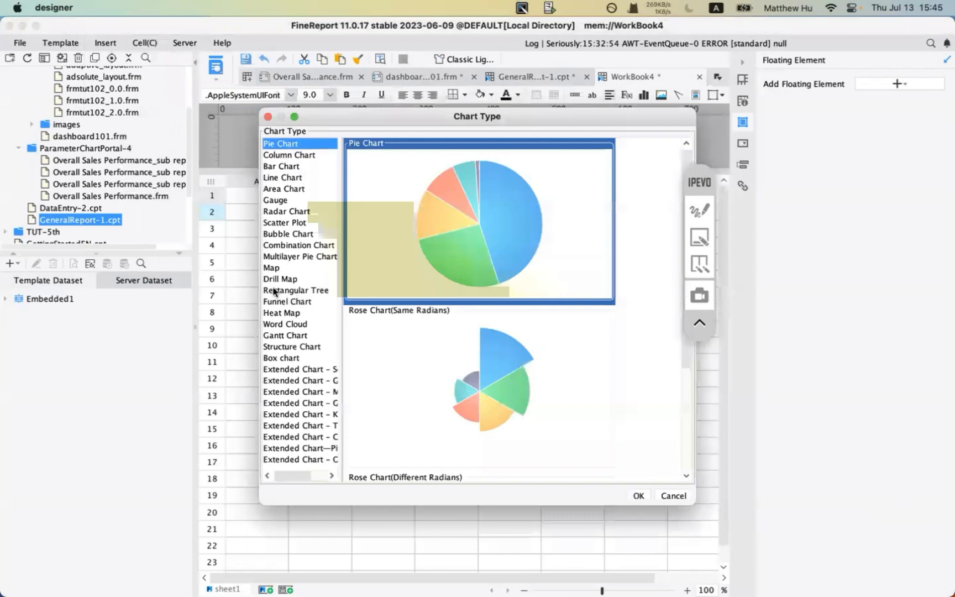
click(272, 268)
click(639, 496)
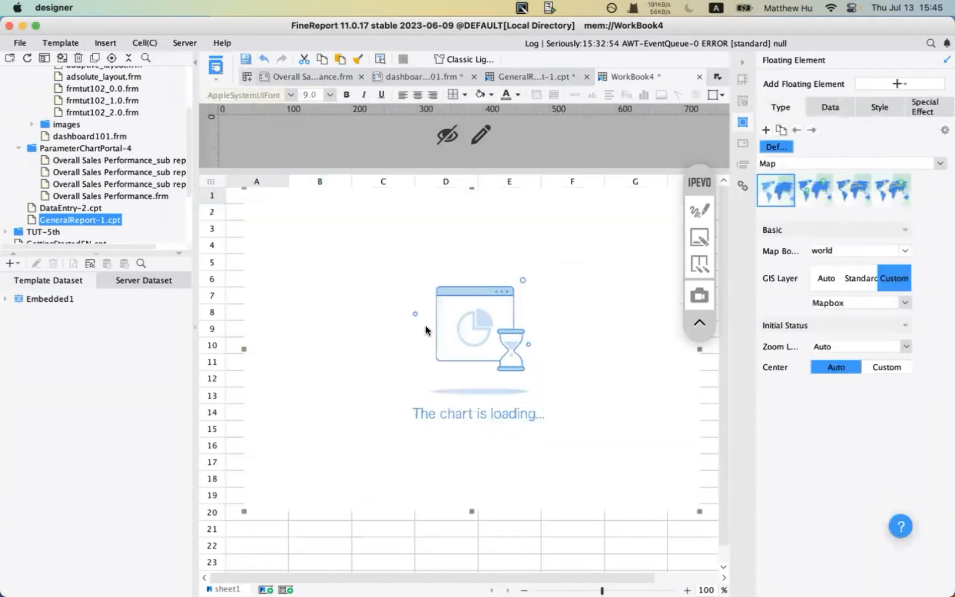
drag(242, 511, 226, 580)
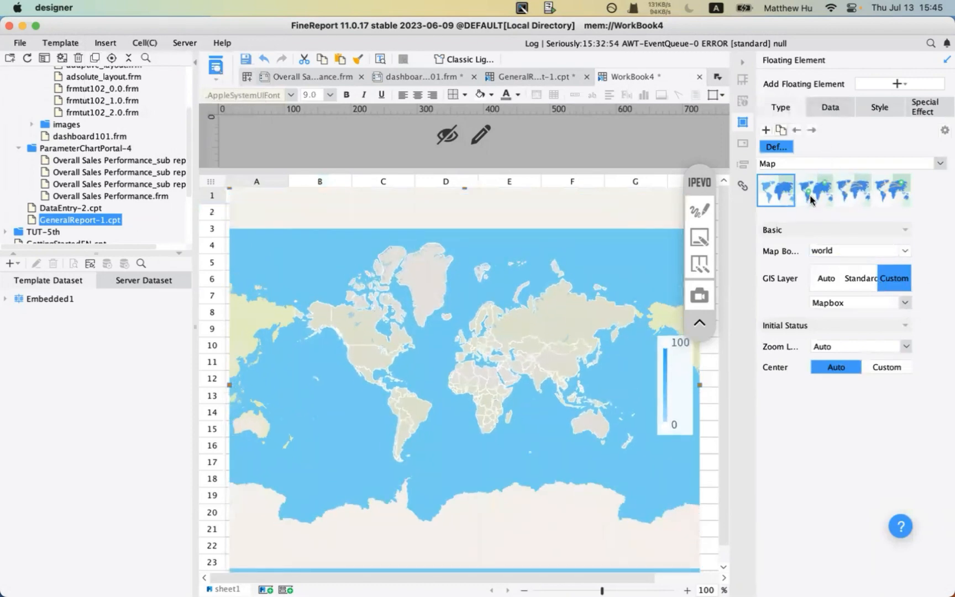
- Switch the map to the tile style and bind it to the Embedded1 dataset
click(811, 198)
click(829, 107)
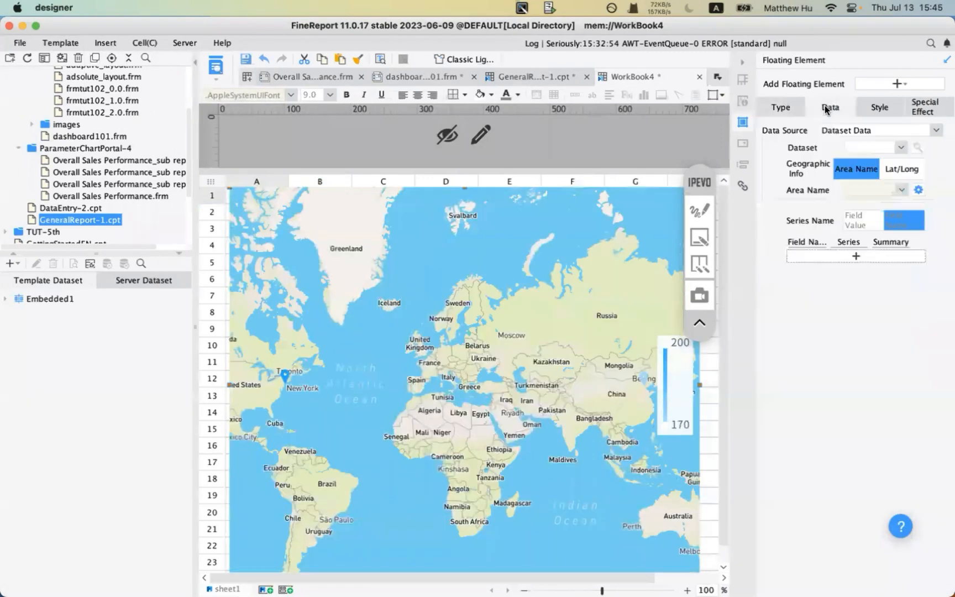
click(935, 131)
click(948, 165)
click(901, 147)
click(876, 153)
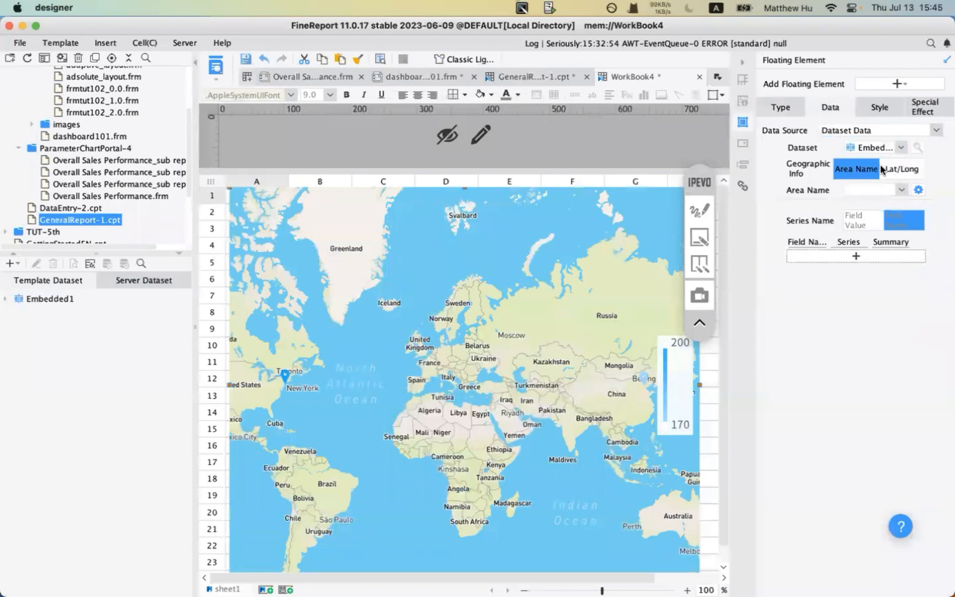
- Check the Embedded1 rows and match area names using the country field
click(918, 190)
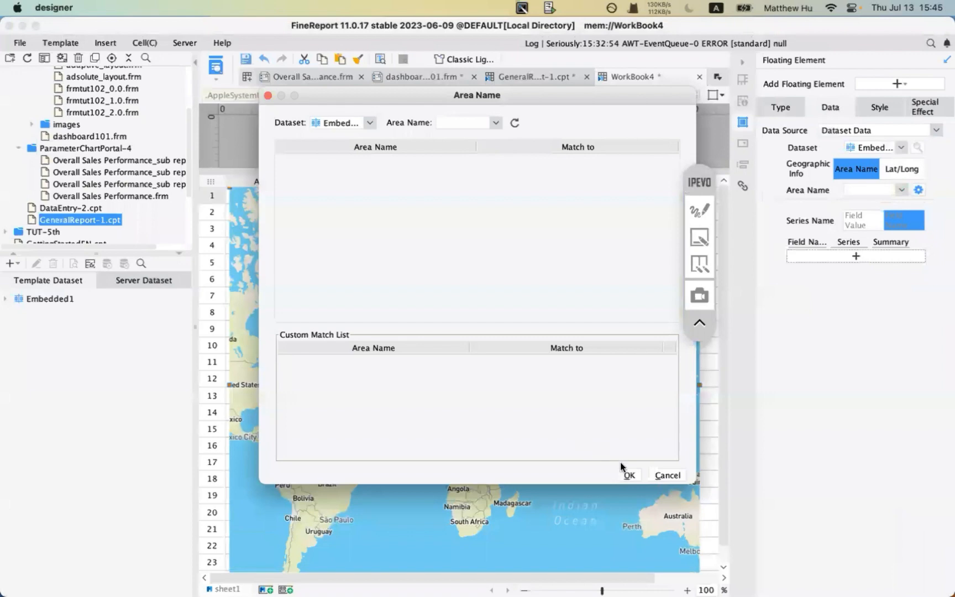
click(659, 475)
double_click(53, 299)
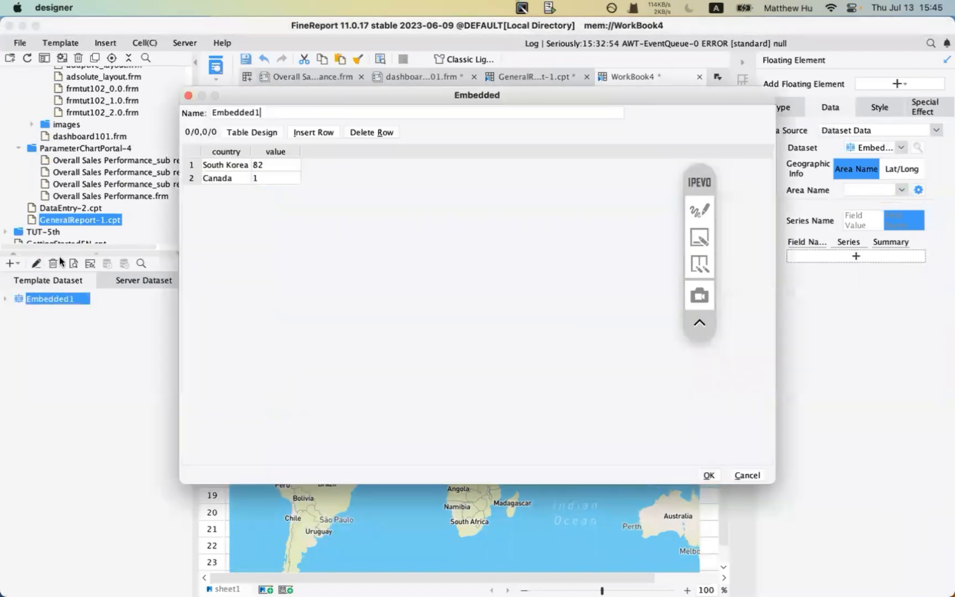
click(741, 474)
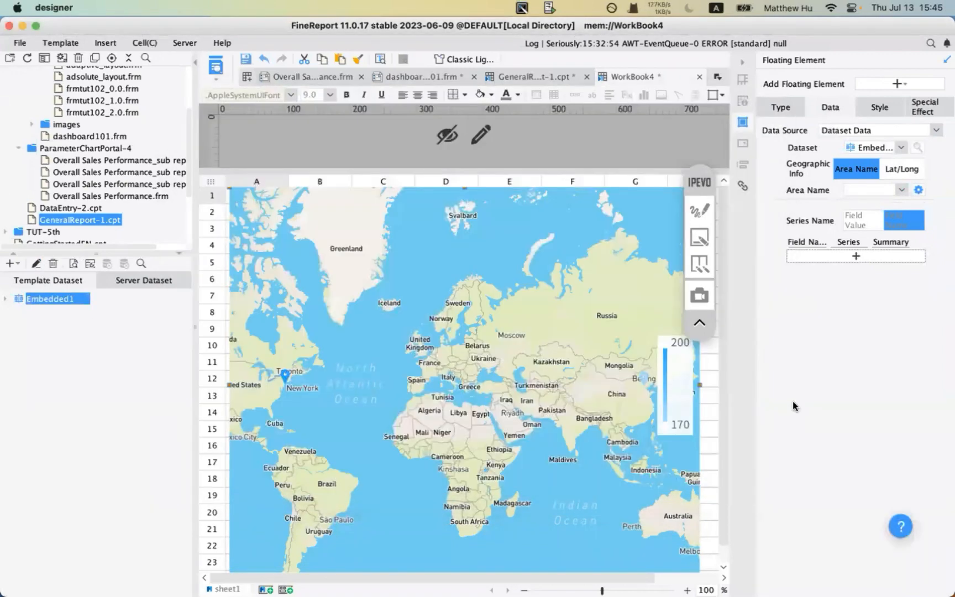
click(918, 191)
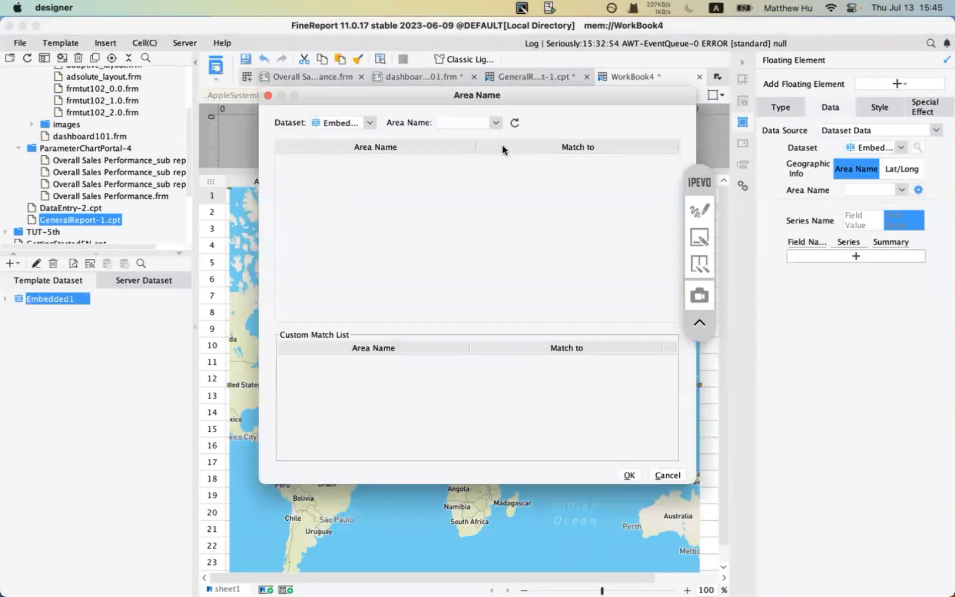
click(487, 126)
click(477, 132)
click(513, 123)
click(630, 474)
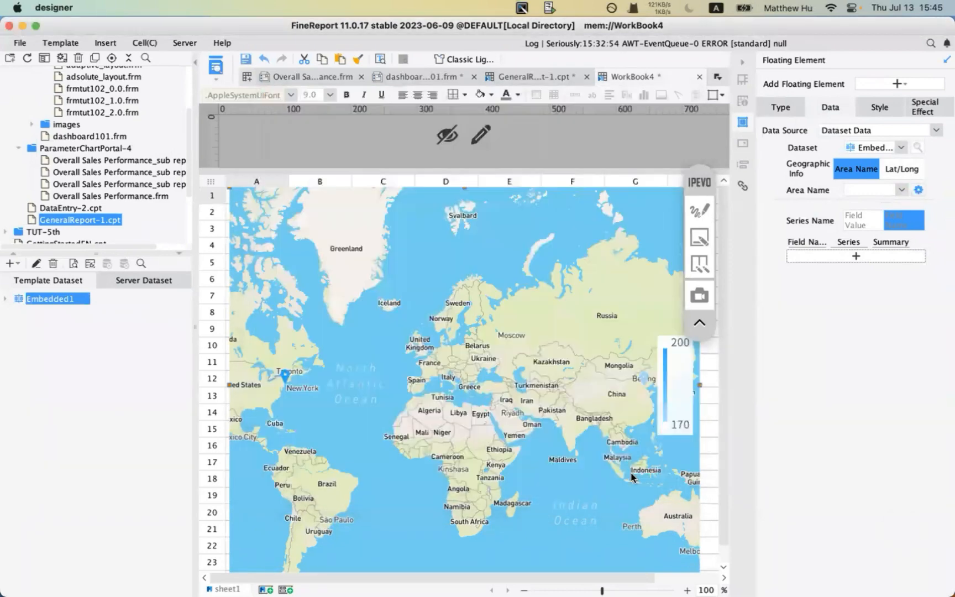
- Add value, summed, as the map's series field and save as WorkBook4.cpt
click(859, 256)
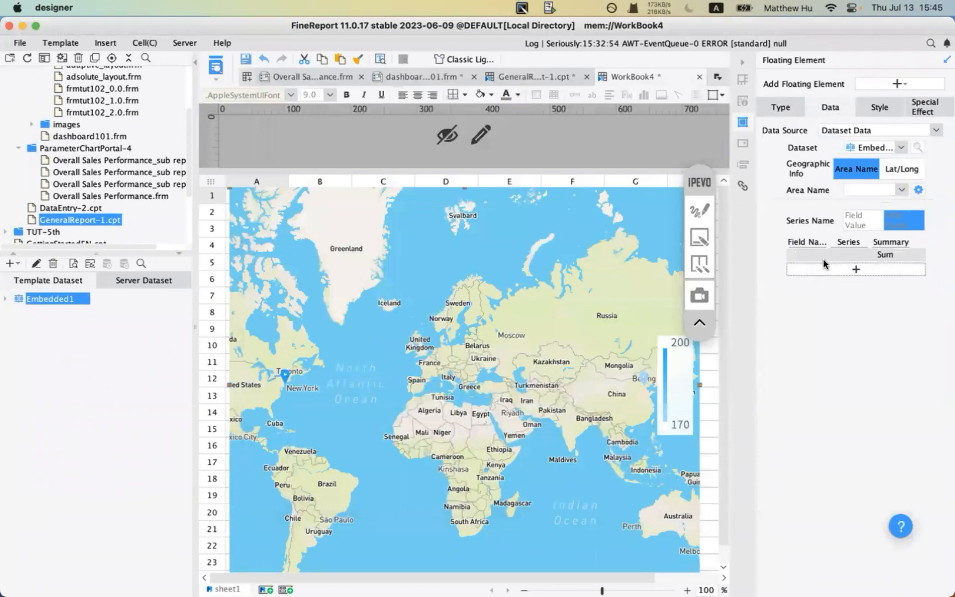
click(809, 255)
click(802, 278)
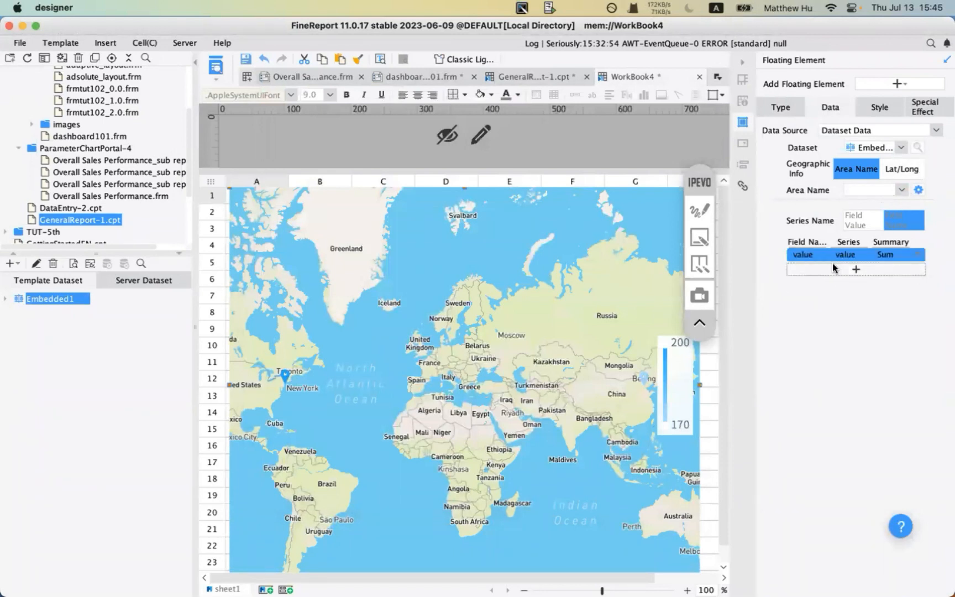
click(216, 64)
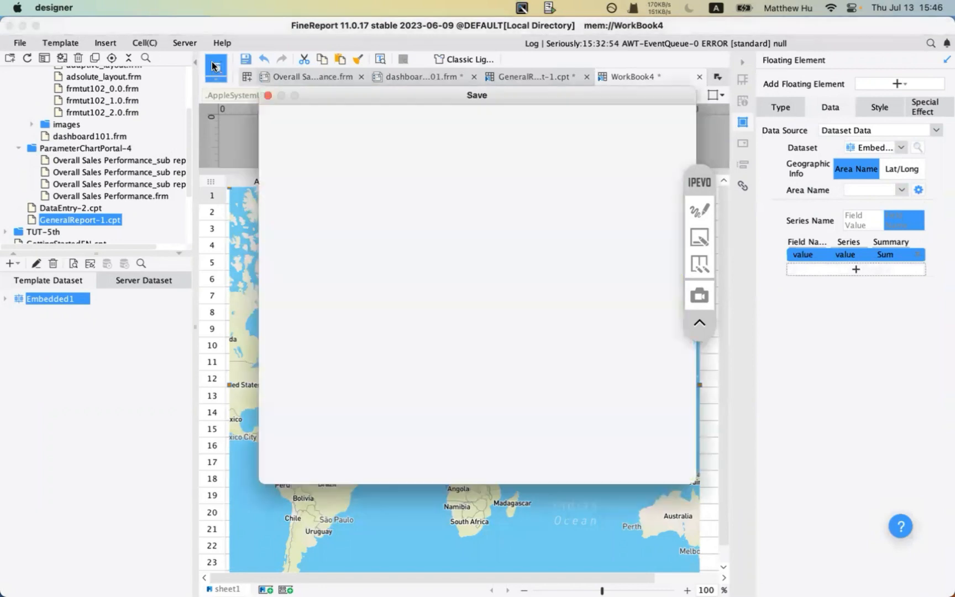
click(671, 455)
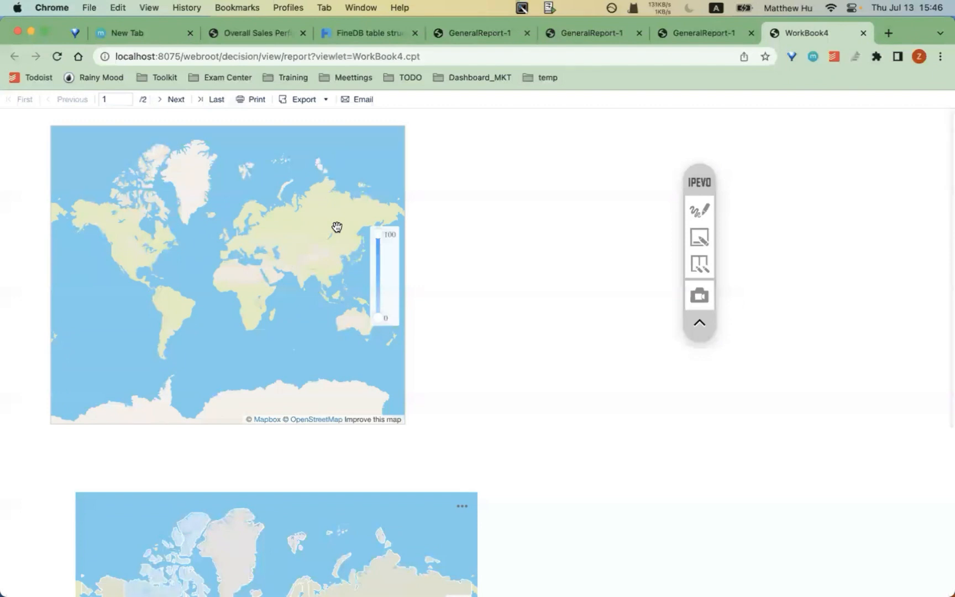
- Scroll to the second map, then pan and zoom it to frame East Asia
scroll(337, 335, down, 3)
scroll(520, 367, down, 3)
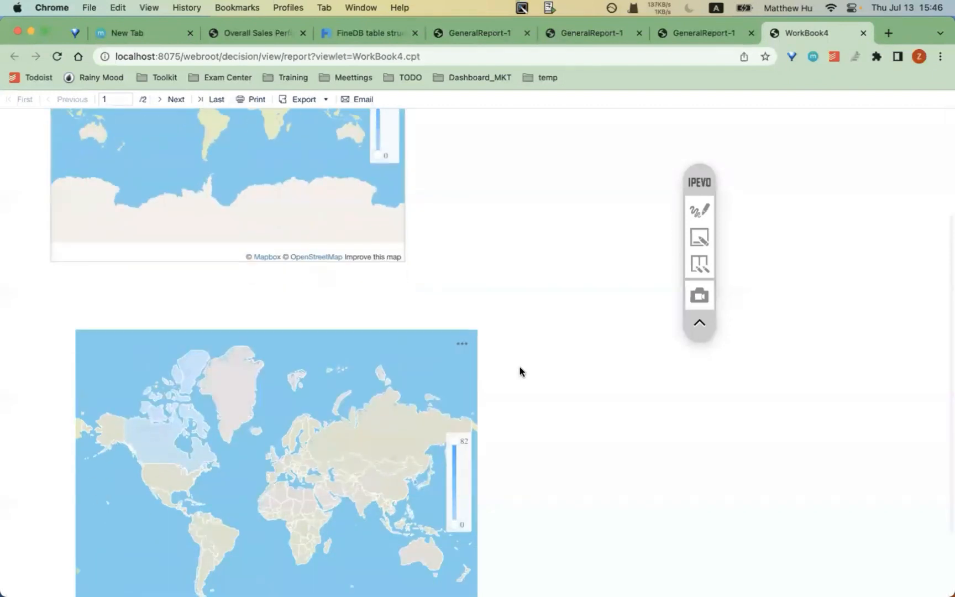
scroll(554, 224, up, 2)
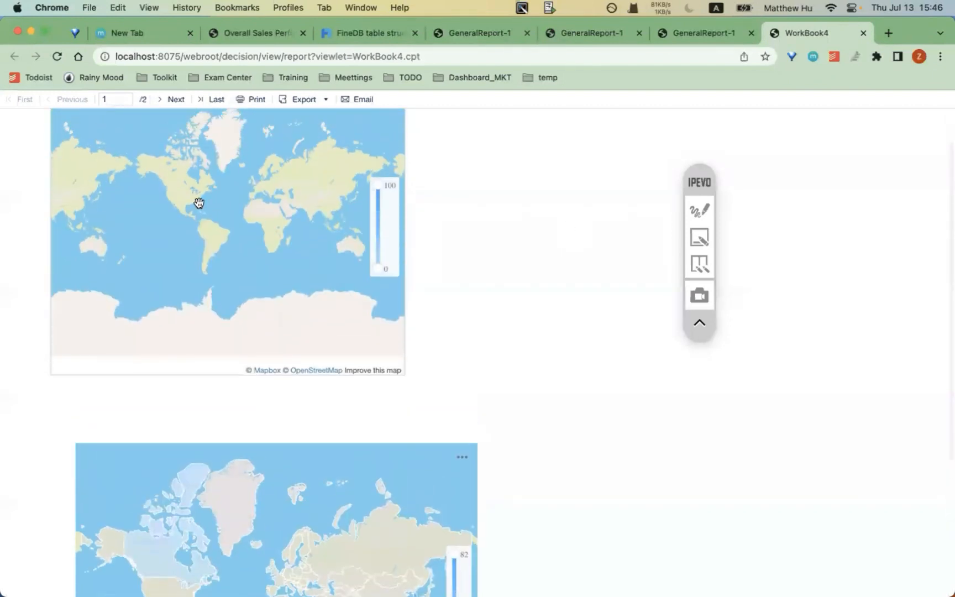
scroll(198, 203, down, 2)
scroll(490, 278, down, 4)
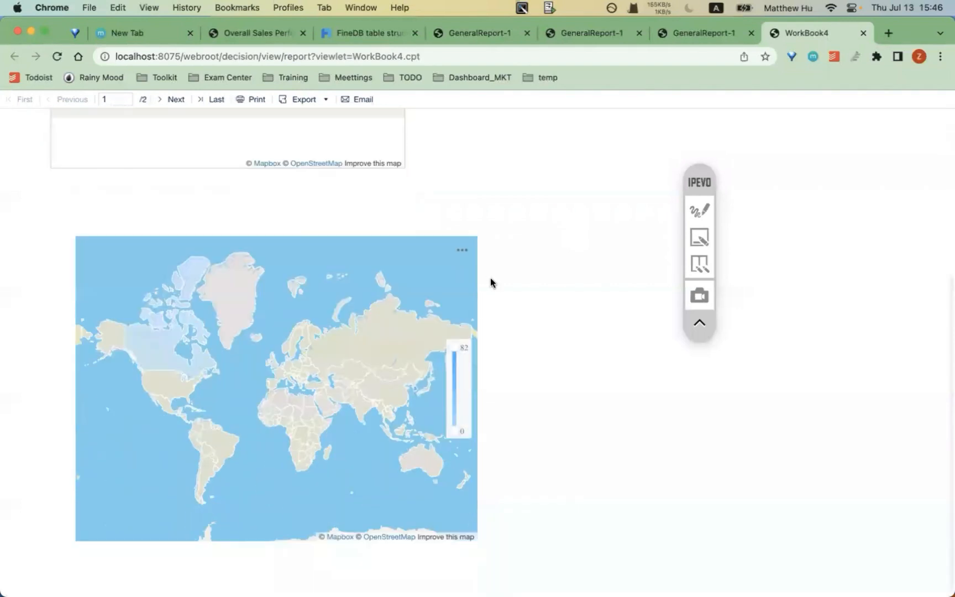
drag(315, 375, 408, 370)
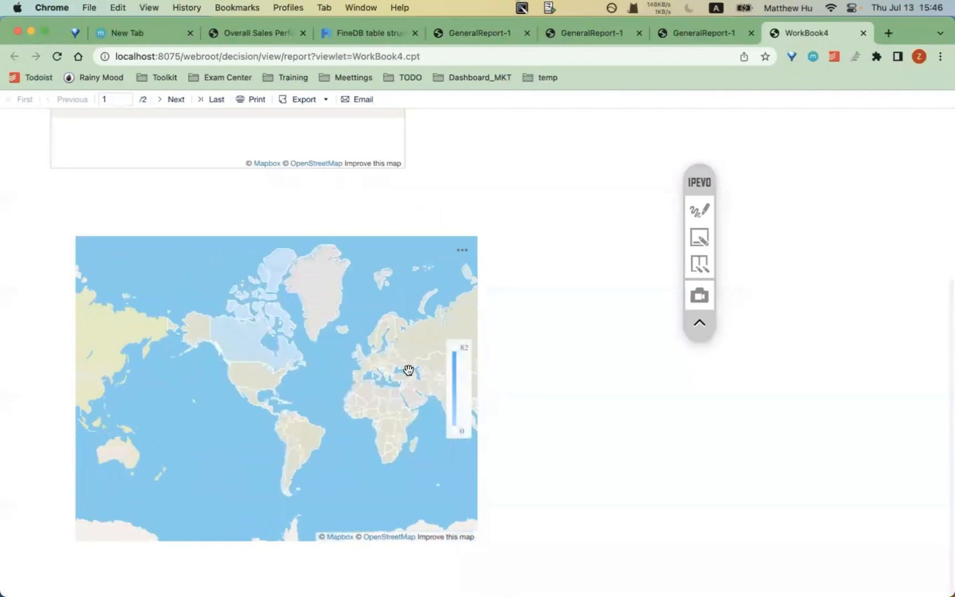
mouse_move(245, 352)
drag(384, 399, 260, 416)
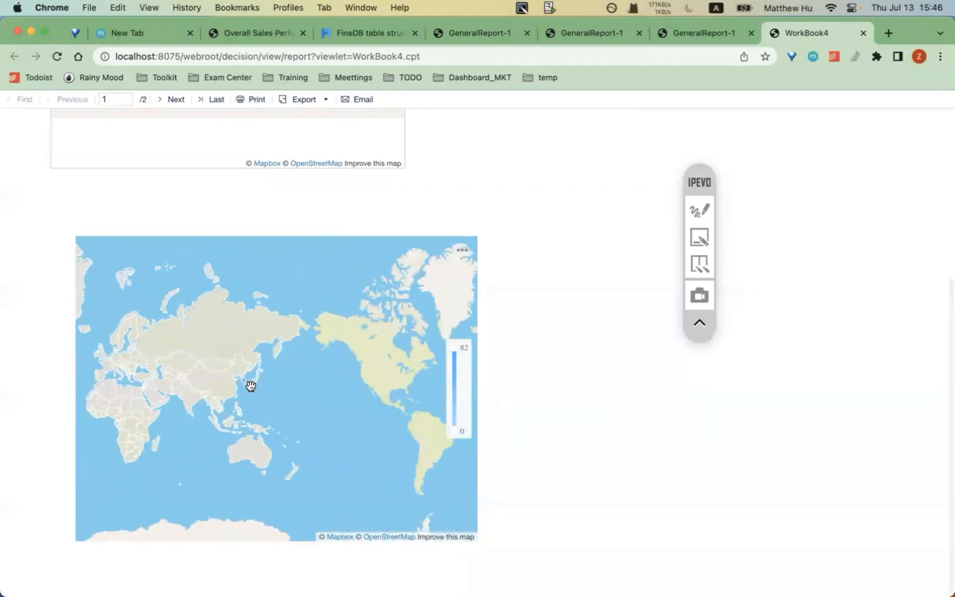
scroll(244, 382, up, 5)
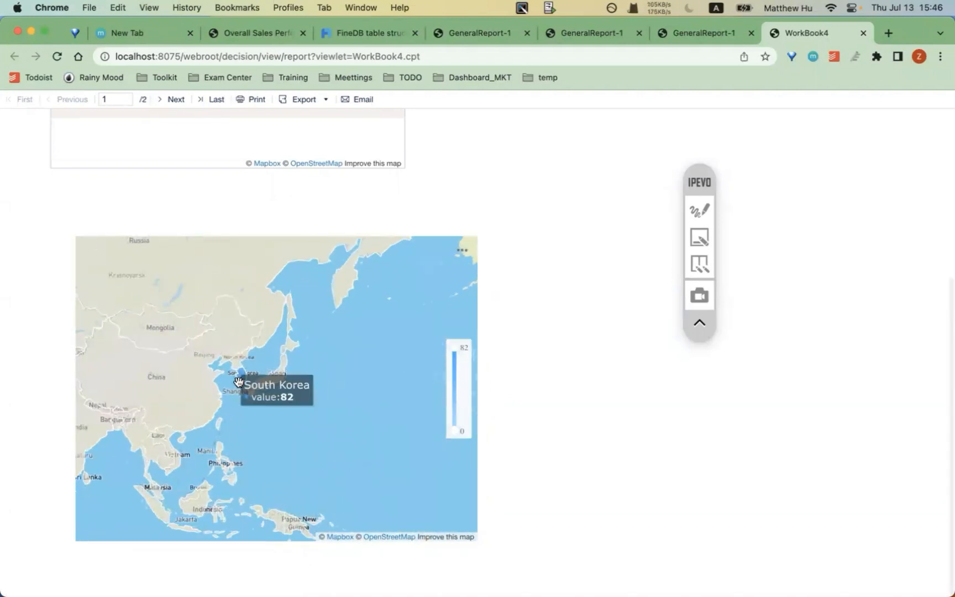
drag(213, 385, 279, 354)
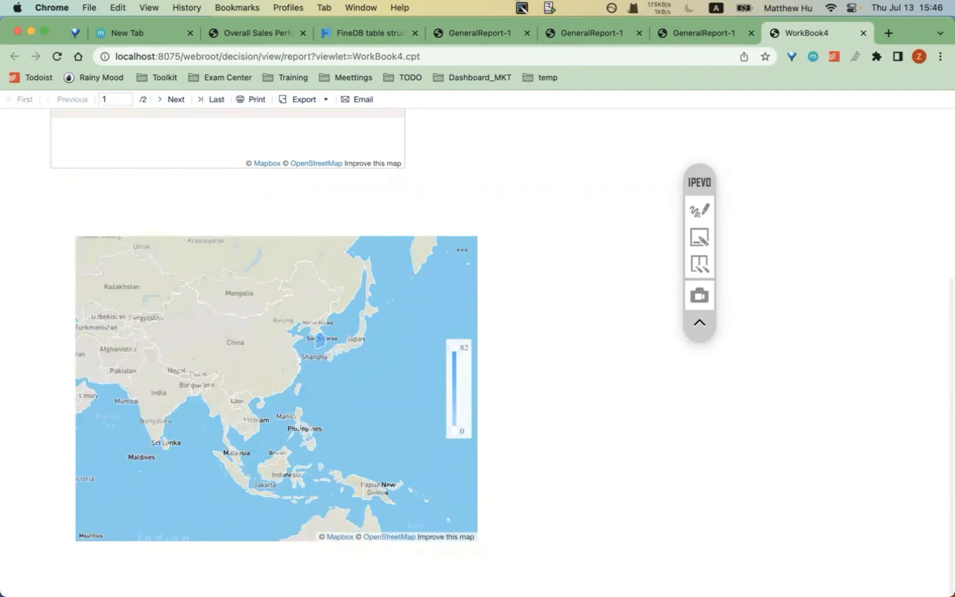
- Insert a third Embedded1 row with country 'wonderland' and value 23
click(347, 570)
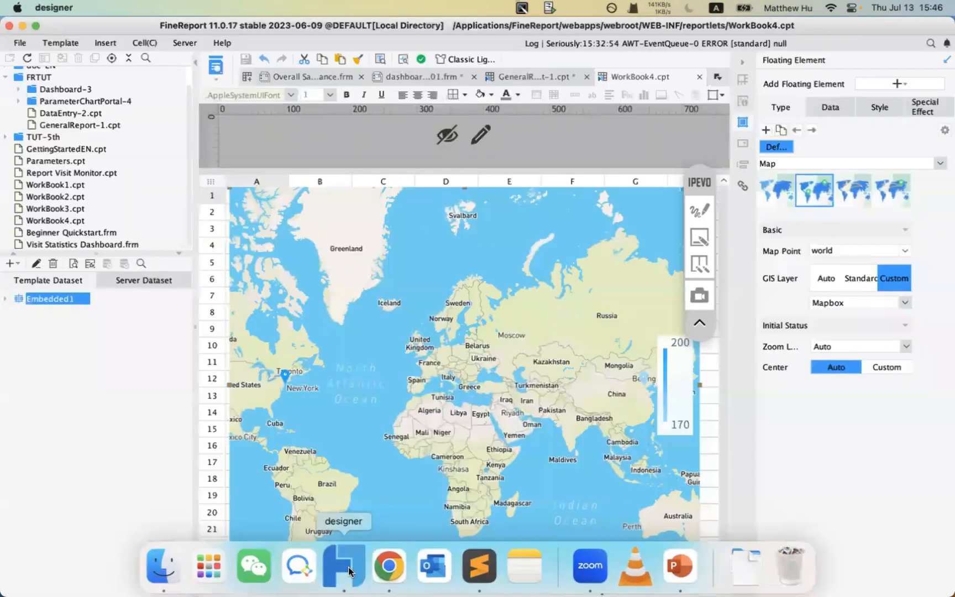
click(36, 263)
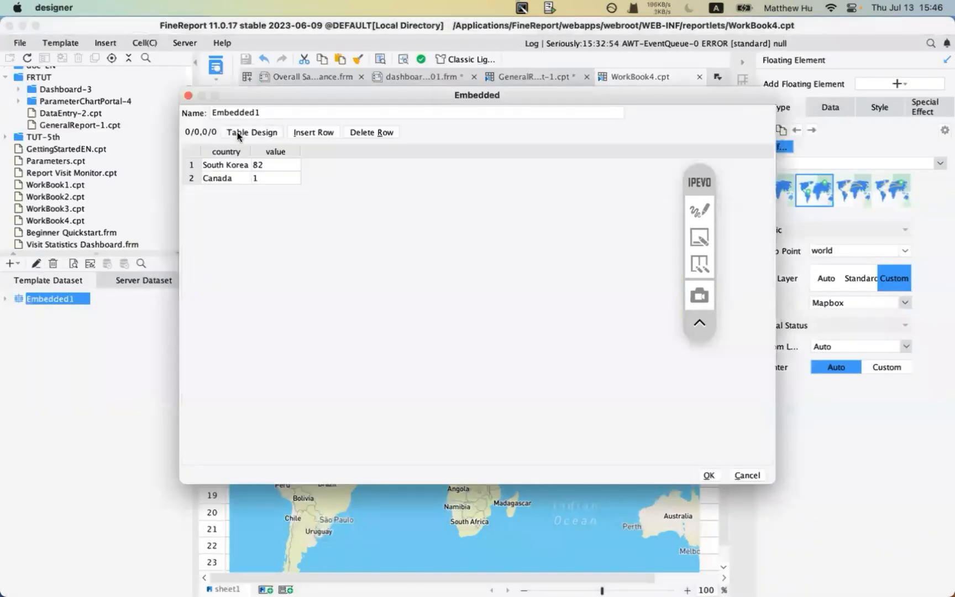
click(311, 132)
click(214, 191)
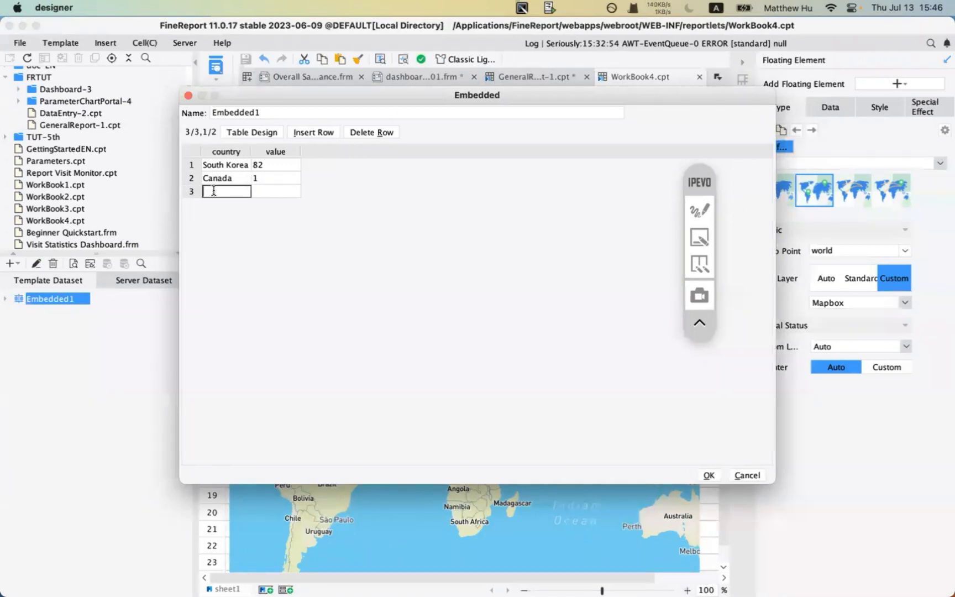
text(wonderland)
click(270, 190)
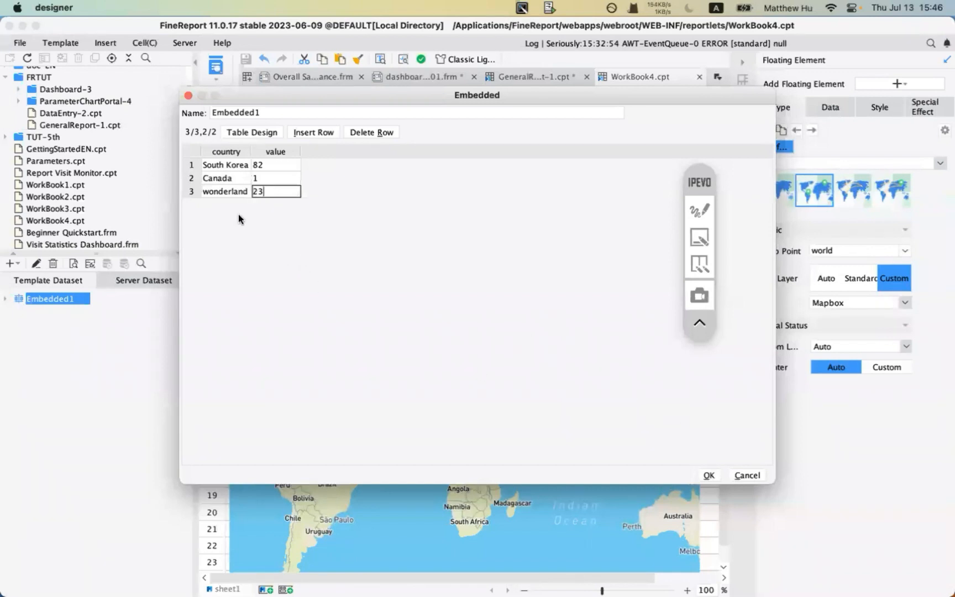
click(699, 210)
click(700, 237)
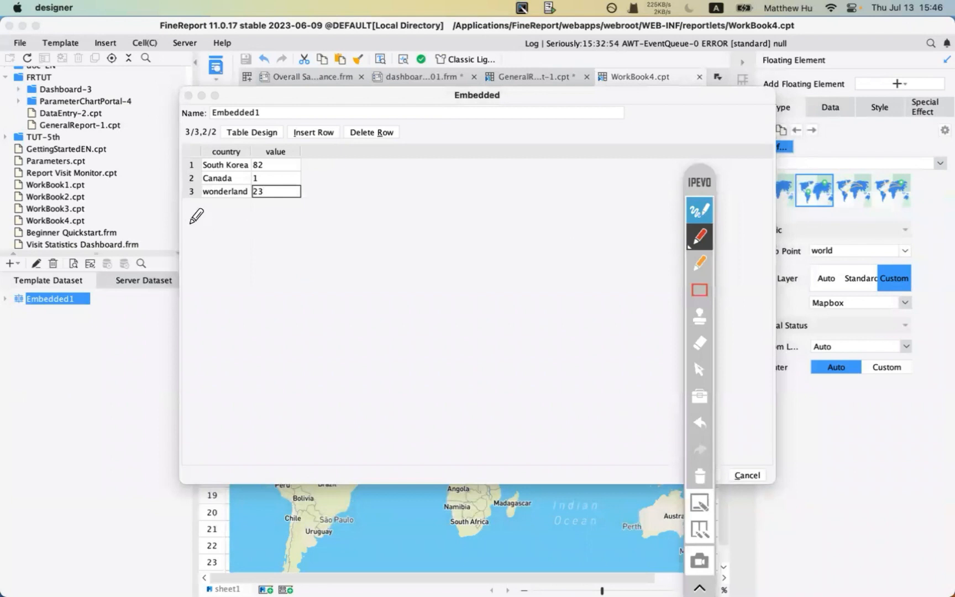
drag(186, 205, 243, 204)
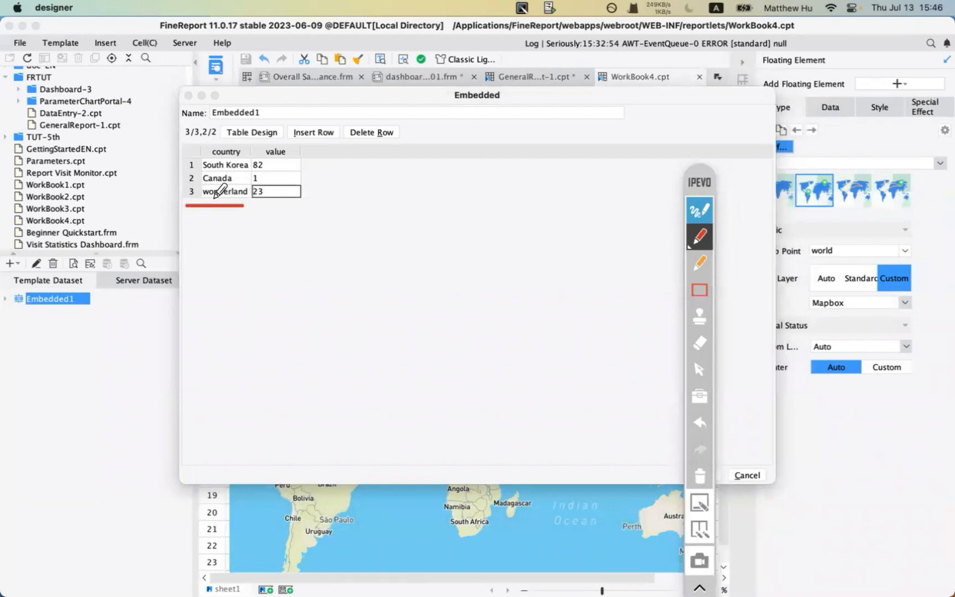
drag(249, 210, 283, 210)
click(711, 212)
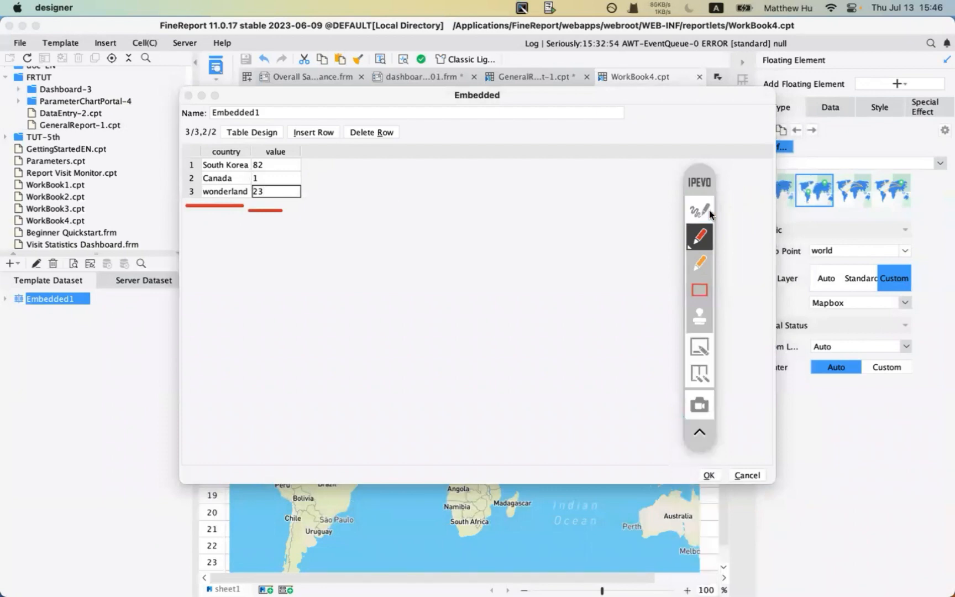
click(710, 474)
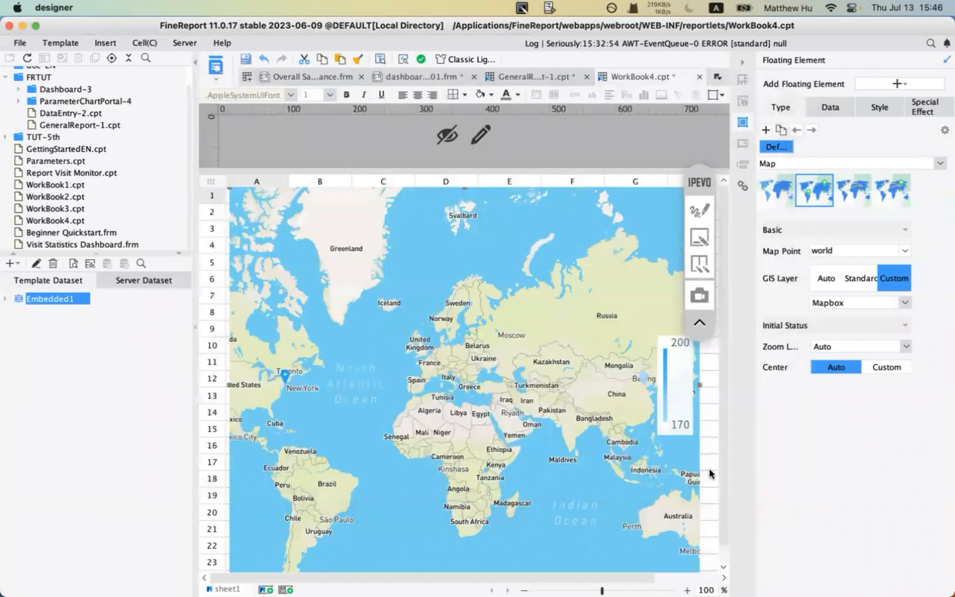
- Save the template, set country as the area name field, and review the matching dialog
click(245, 59)
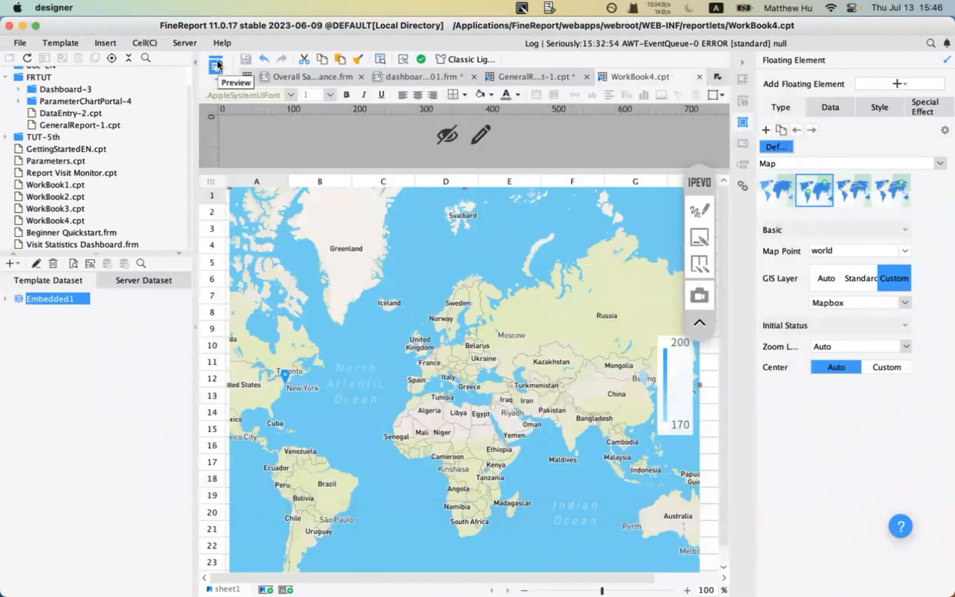
click(826, 111)
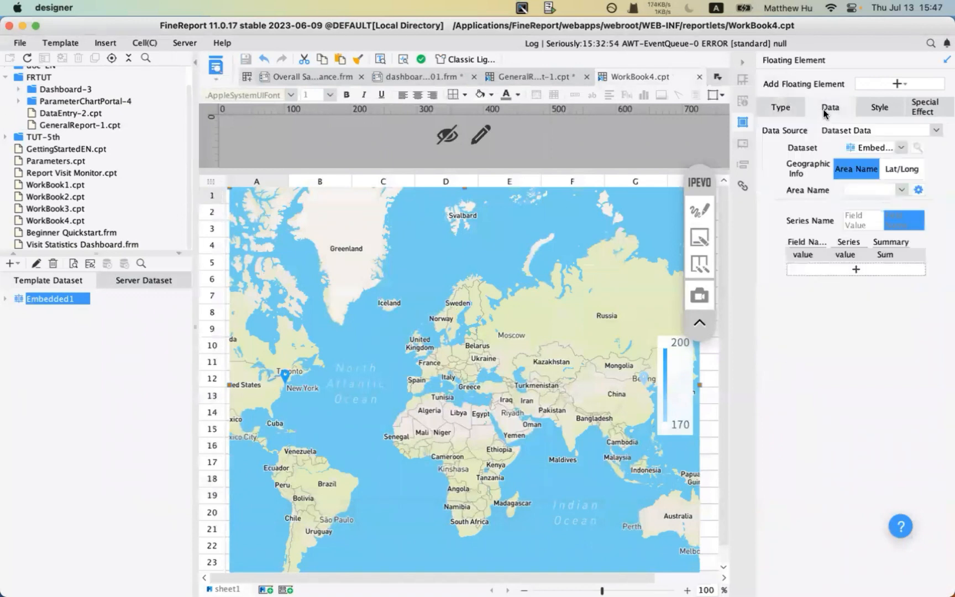
click(901, 190)
click(883, 200)
click(918, 190)
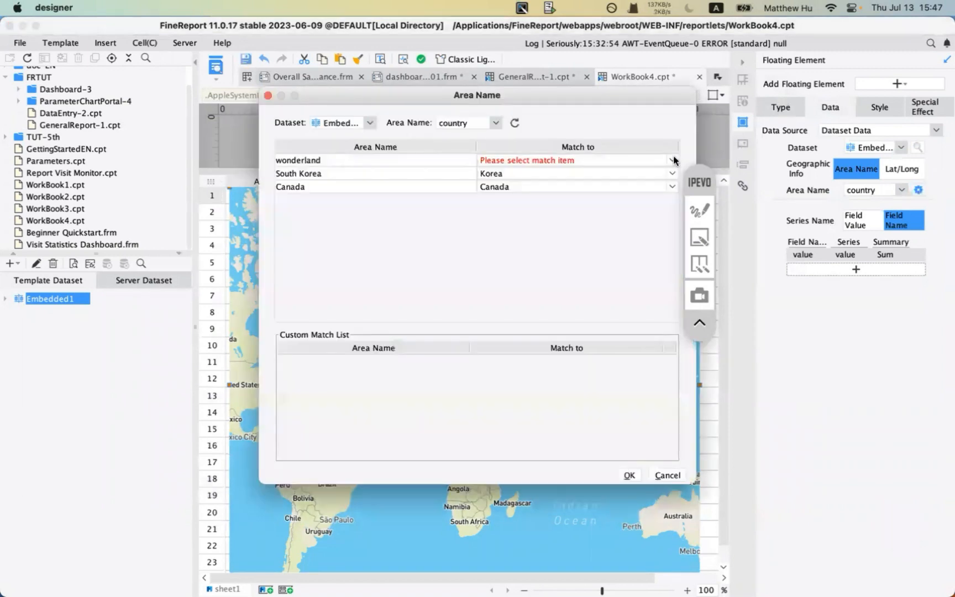
click(700, 210)
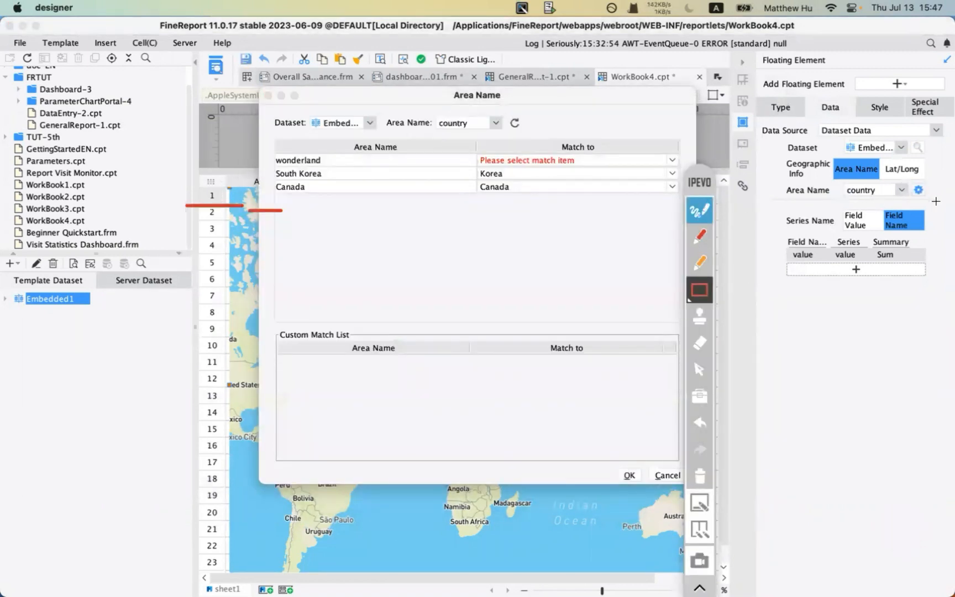
mouse_move(905, 183)
mouse_down()
mouse_move(940, 220)
mouse_move(938, 206)
mouse_up()
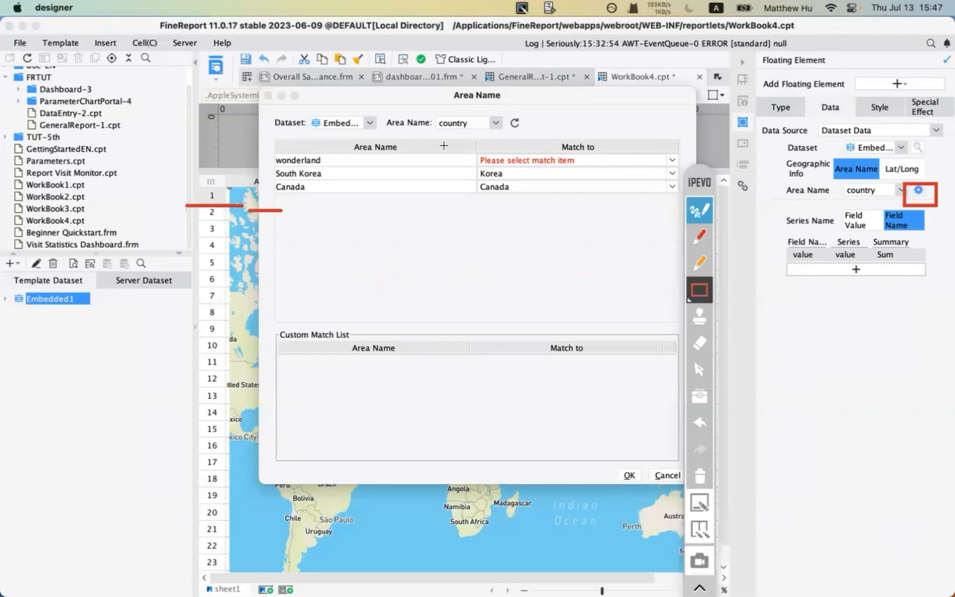
mouse_move(443, 145)
mouse_down()
mouse_move(618, 179)
mouse_move(614, 170)
mouse_up()
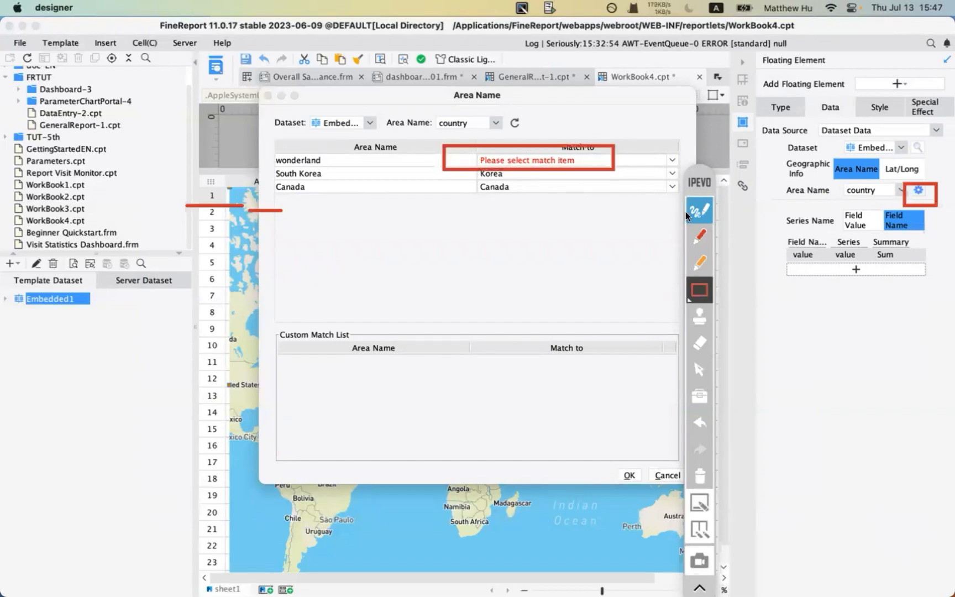
click(699, 475)
- Match the area name wonderland to Japan in the Match to list
click(700, 209)
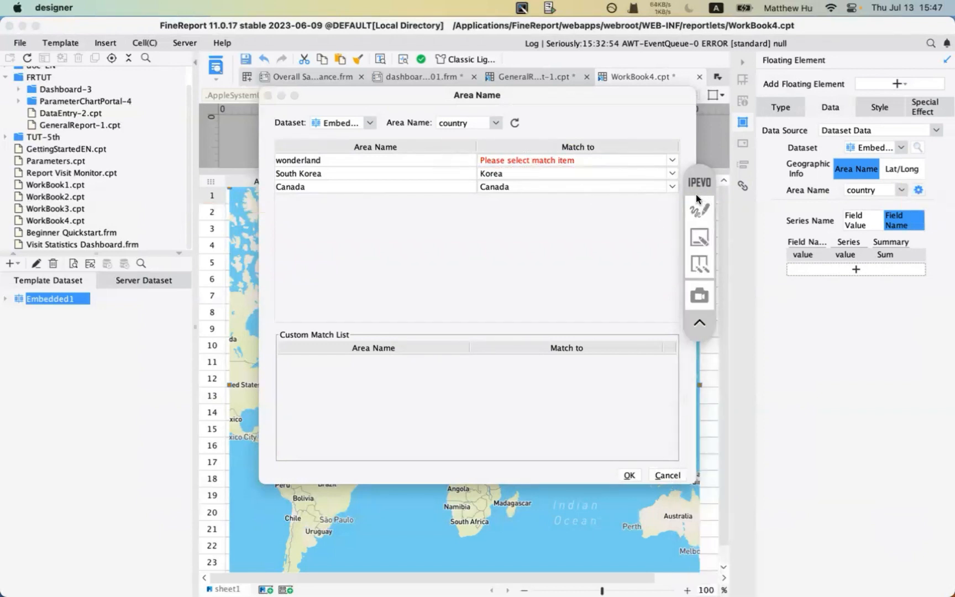
click(671, 161)
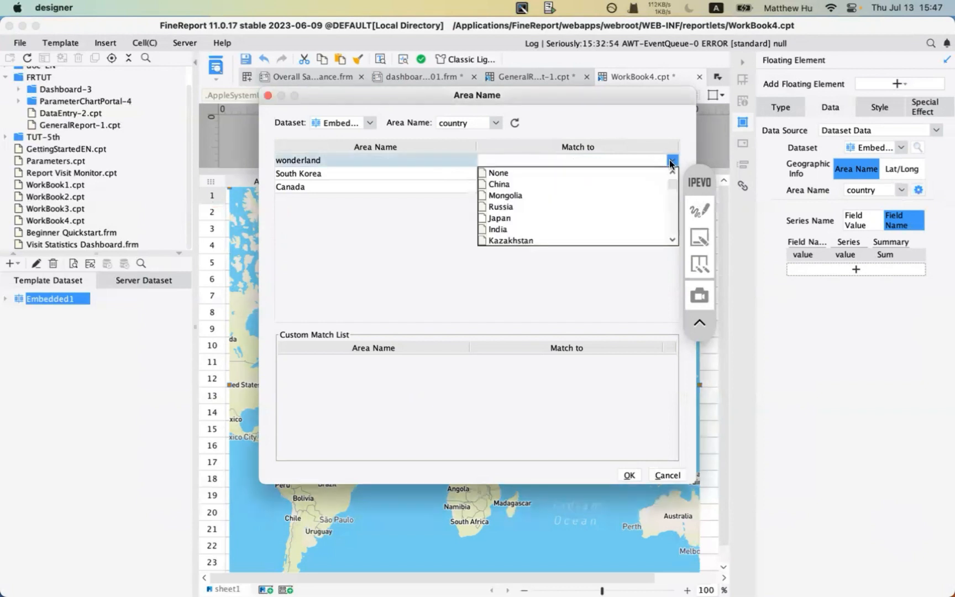
click(408, 188)
click(673, 160)
click(545, 205)
click(672, 159)
drag(672, 185, 669, 233)
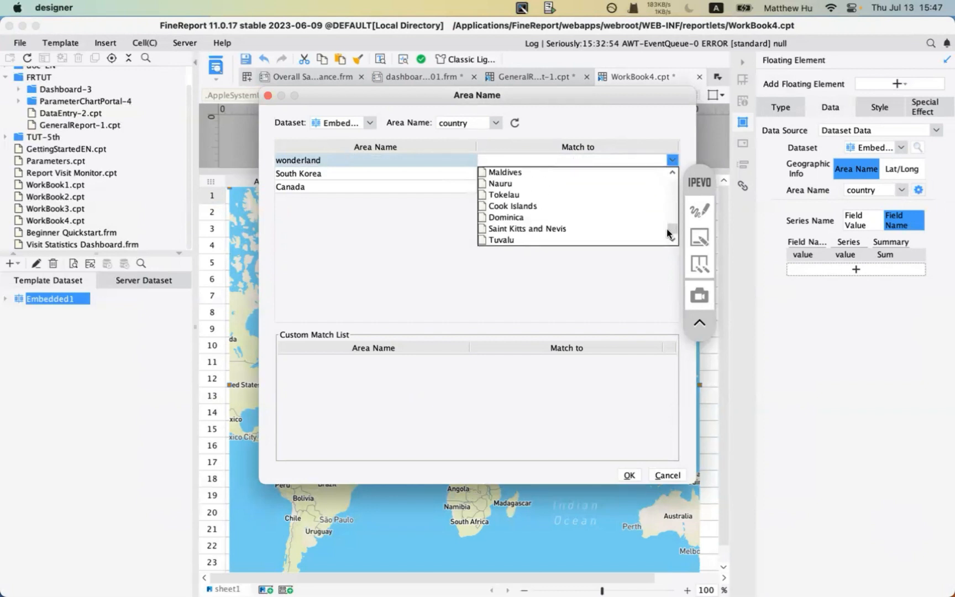
click(510, 221)
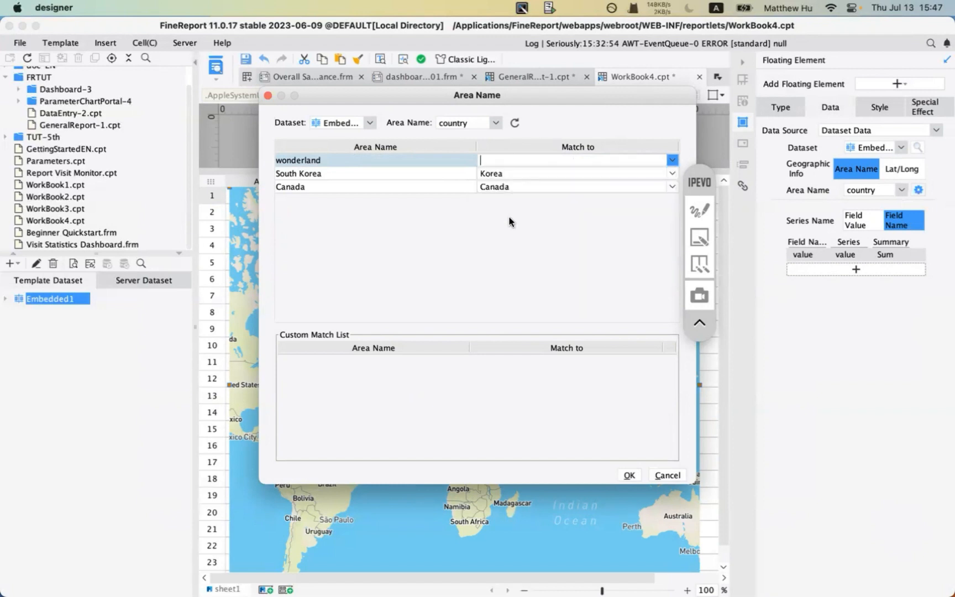
click(672, 160)
drag(675, 218, 674, 184)
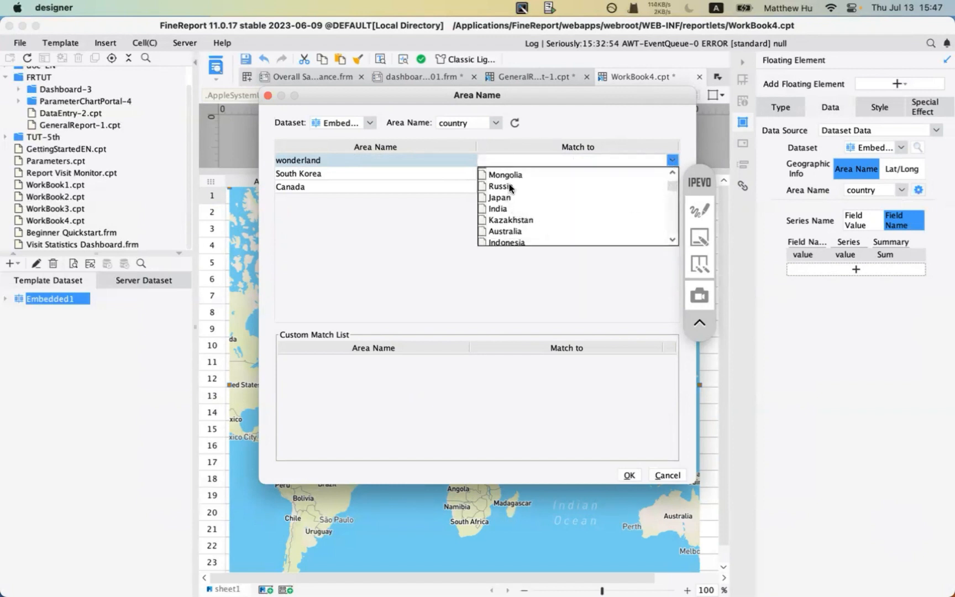
click(523, 197)
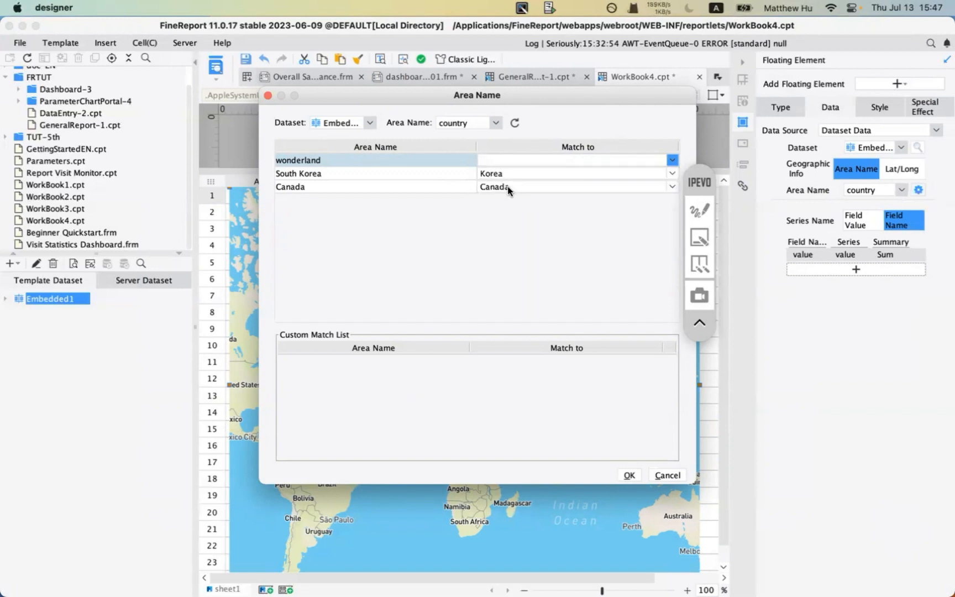
click(673, 160)
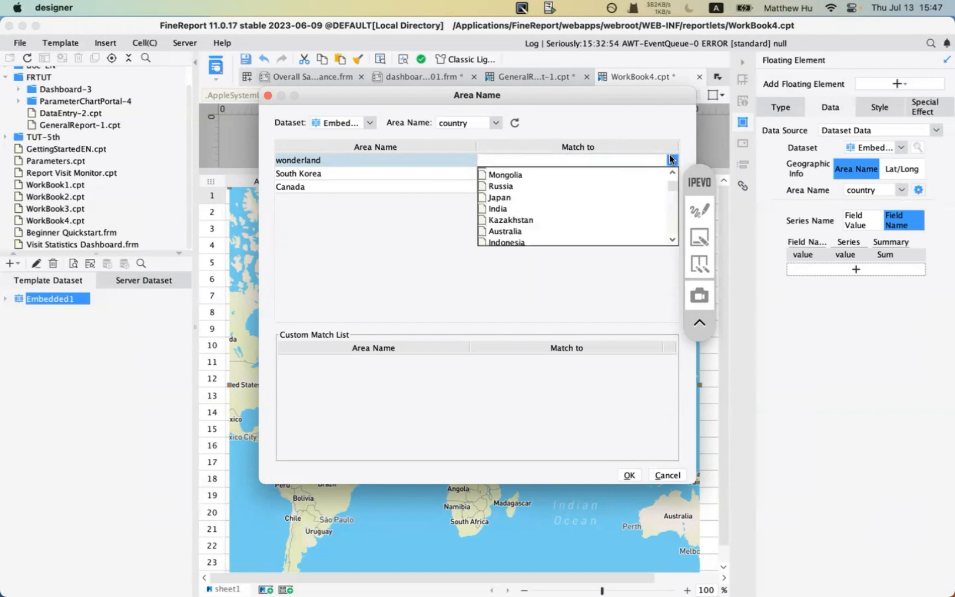
click(499, 198)
- Confirm the custom area-name matching and preview the report in the browser
click(699, 209)
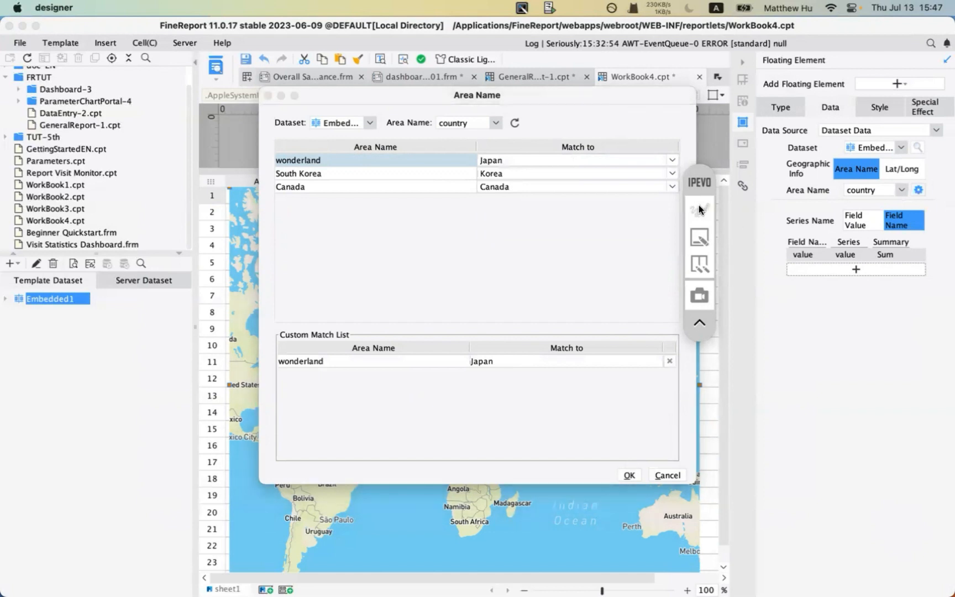
mouse_move(271, 323)
mouse_down()
mouse_move(612, 390)
mouse_move(664, 391)
mouse_up()
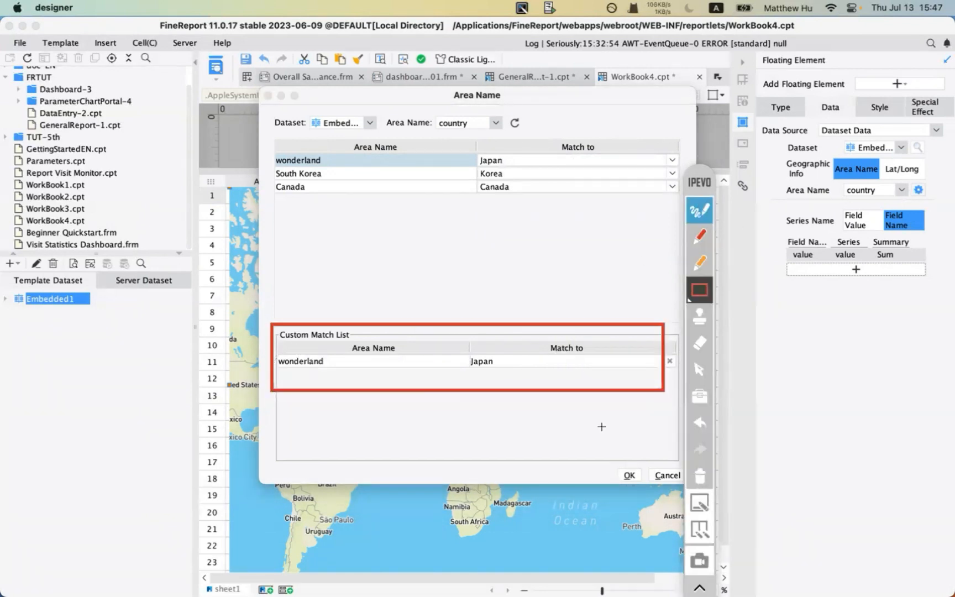
click(703, 477)
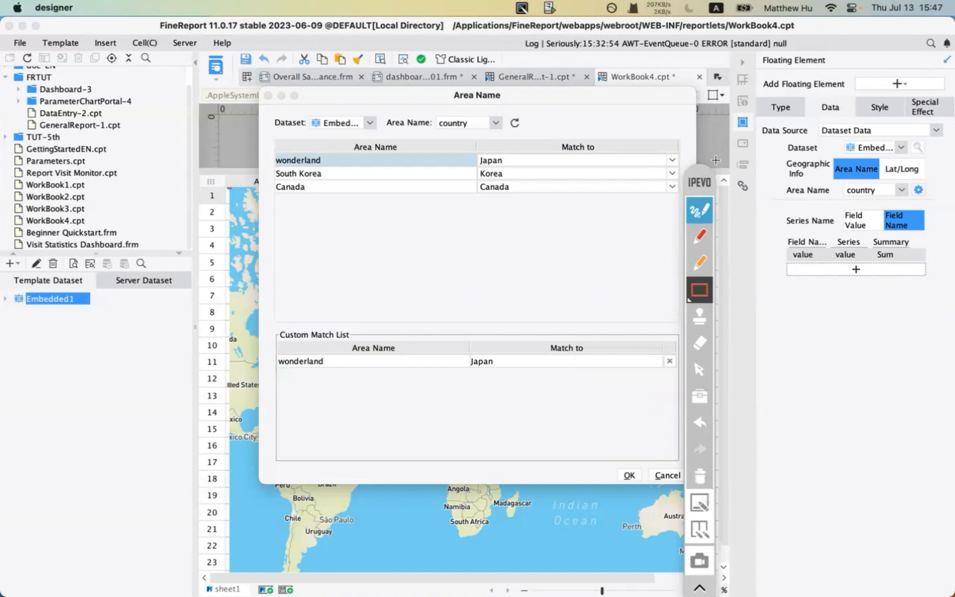
click(692, 215)
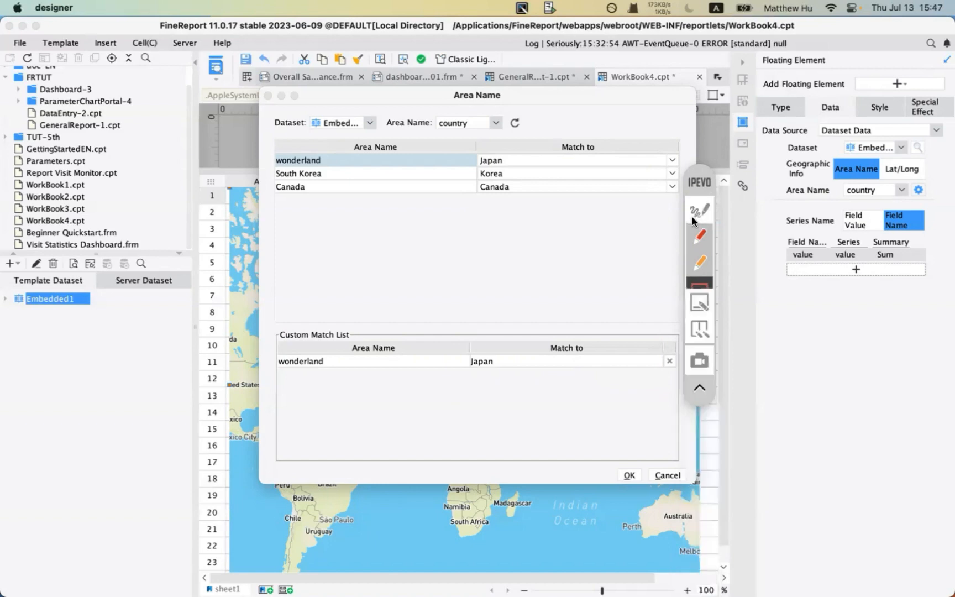
click(630, 476)
click(217, 62)
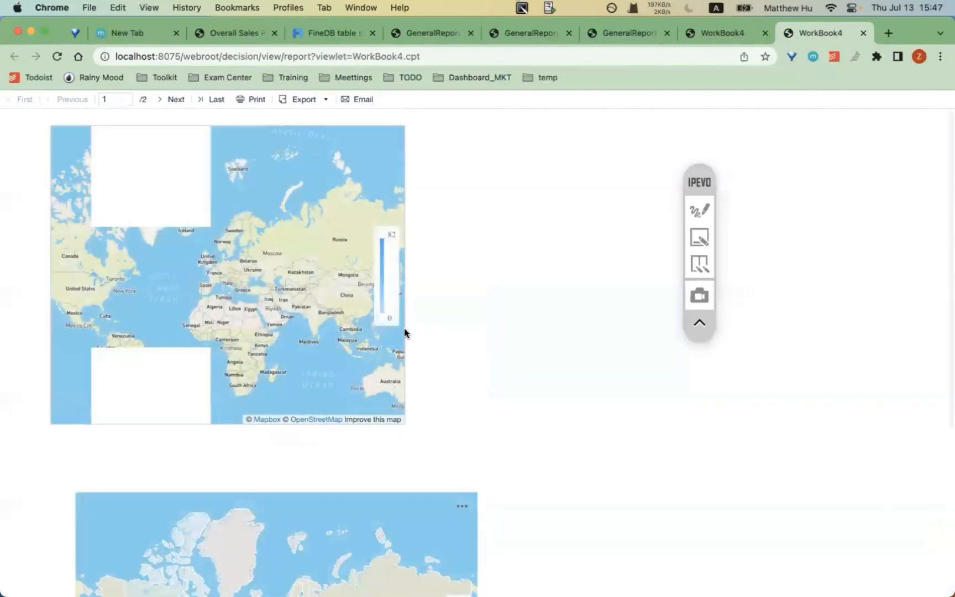
- Scroll down to the second map and pan it to centre on Asia
scroll(503, 348, down, 2)
scroll(503, 348, down, 2)
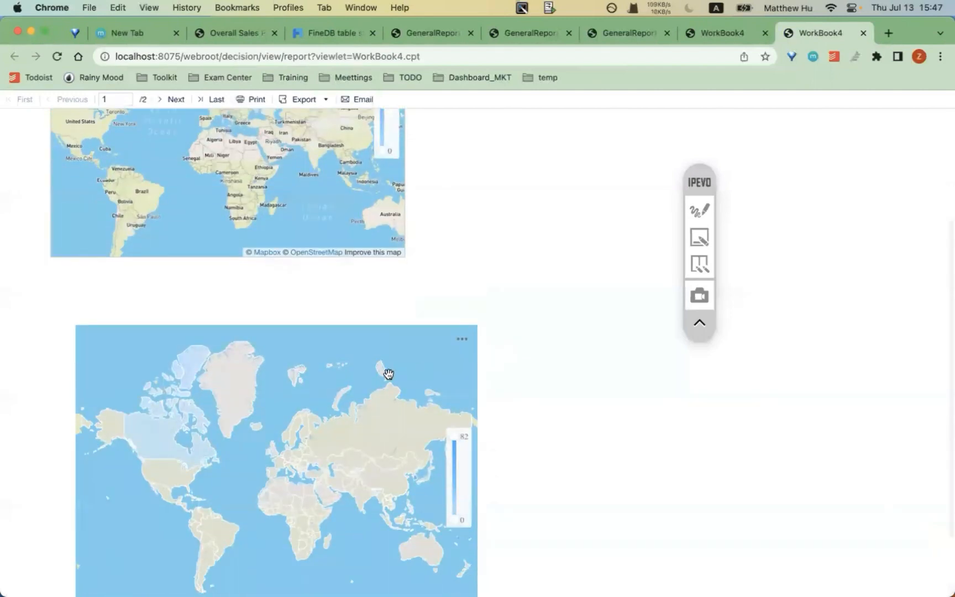
scroll(388, 373, down, 2)
drag(305, 415, 110, 419)
drag(206, 424, 127, 422)
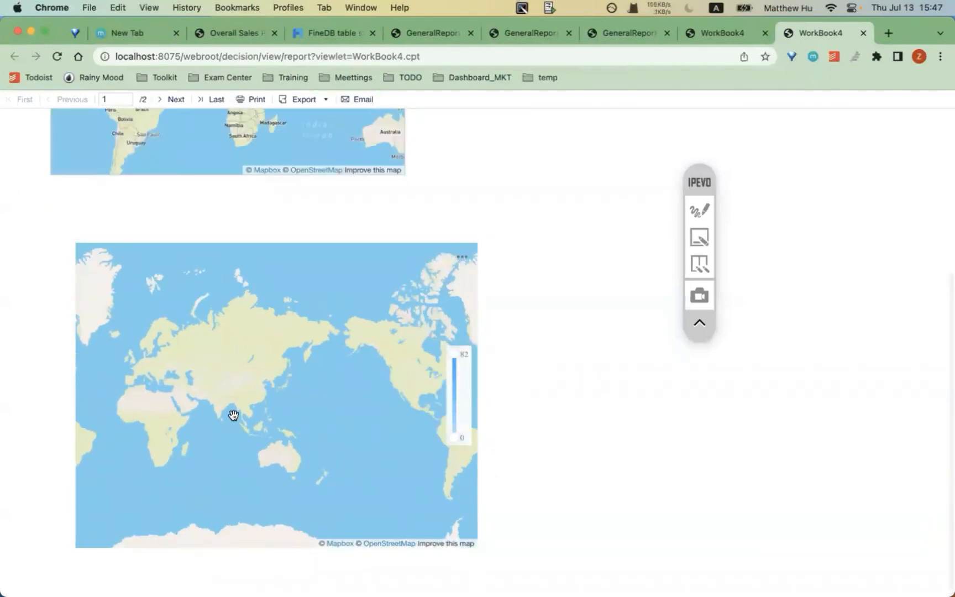
scroll(233, 415, up, 2)
scroll(233, 415, up, 2)
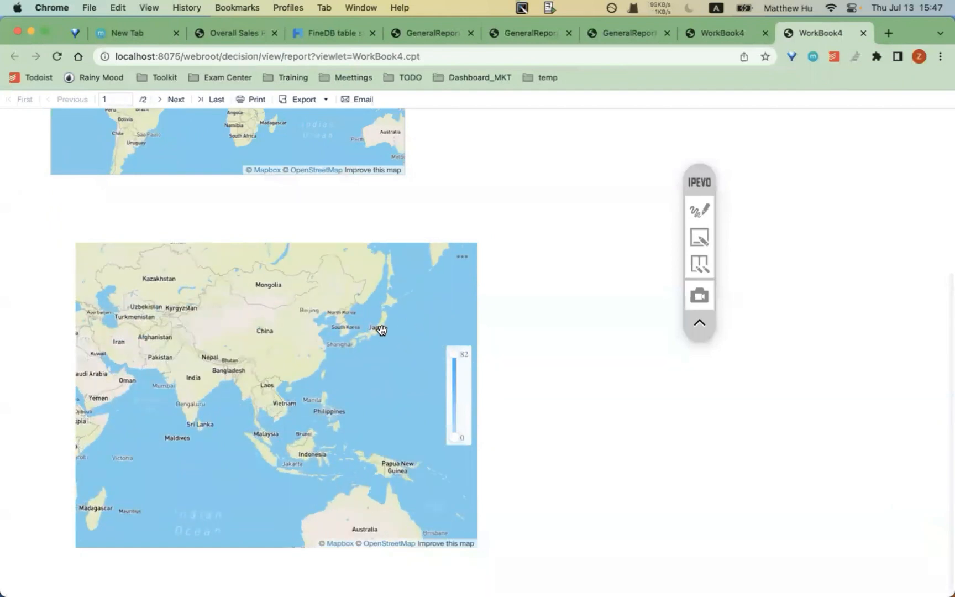
scroll(519, 284, up, 3)
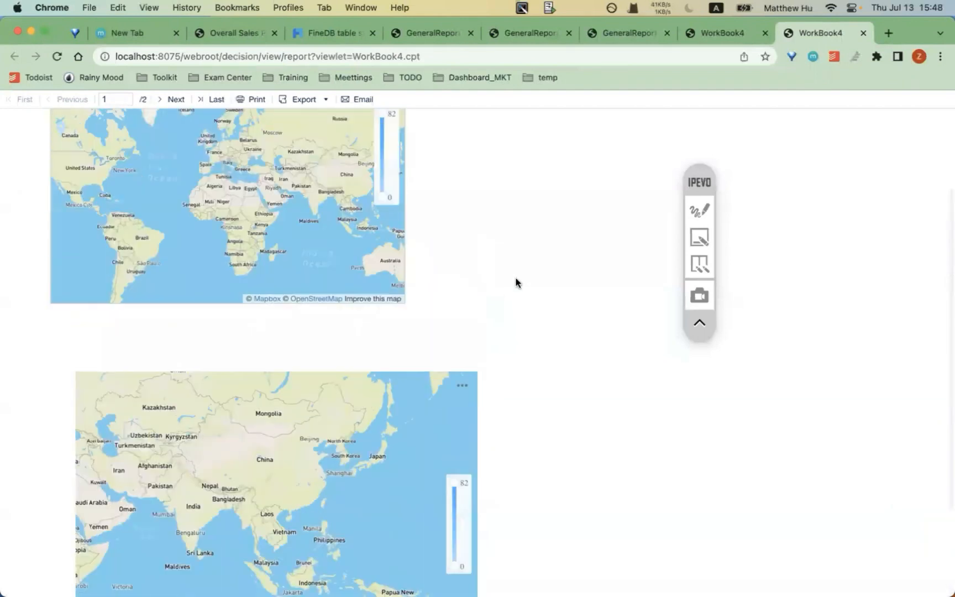
scroll(143, 210, up, 2)
- Zoom in to read wonderland's 23 on Japan beside South Korea's 82
mouse_move(205, 201)
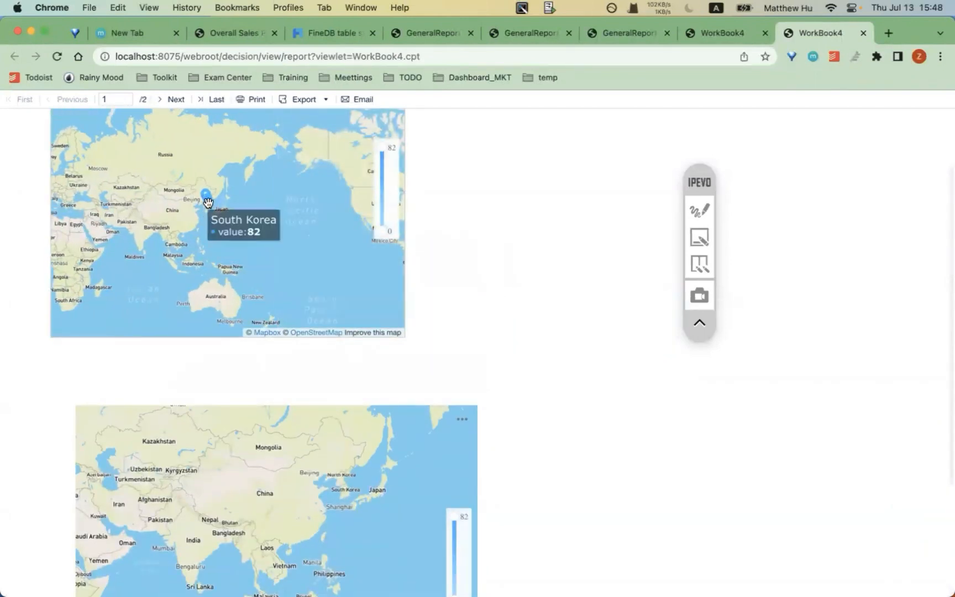
scroll(207, 201, up, 3)
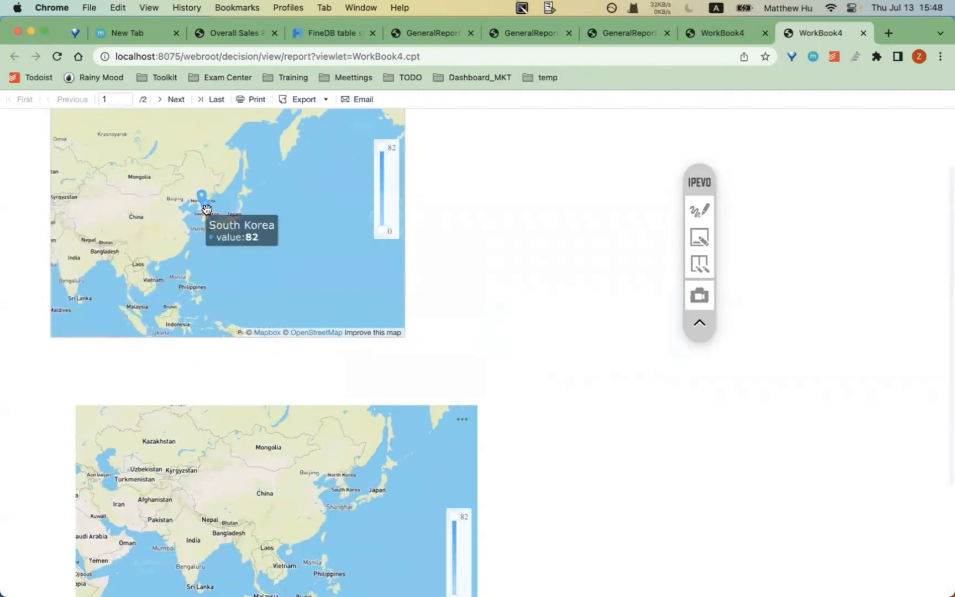
scroll(194, 221, up, 5)
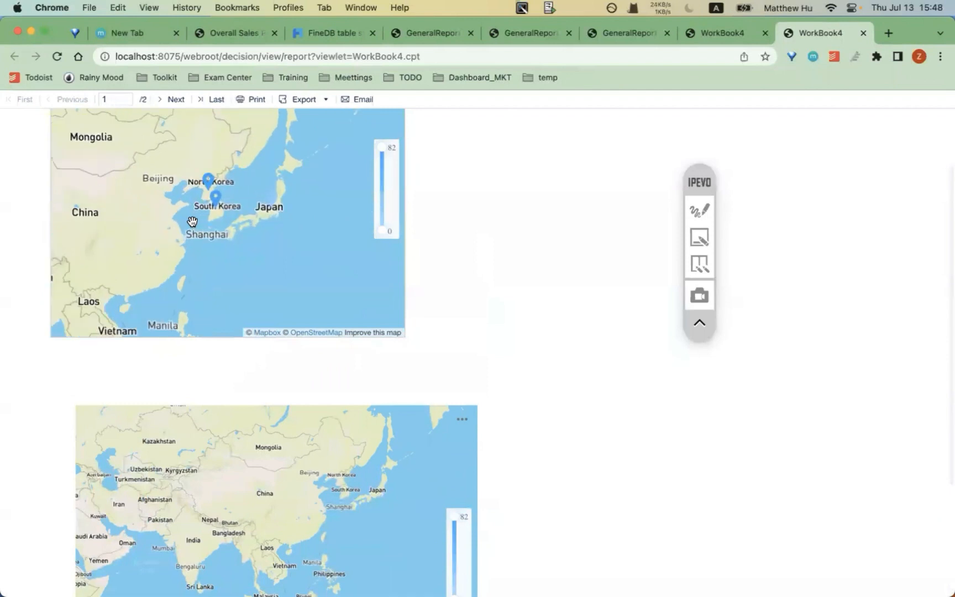
scroll(194, 215, down, 2)
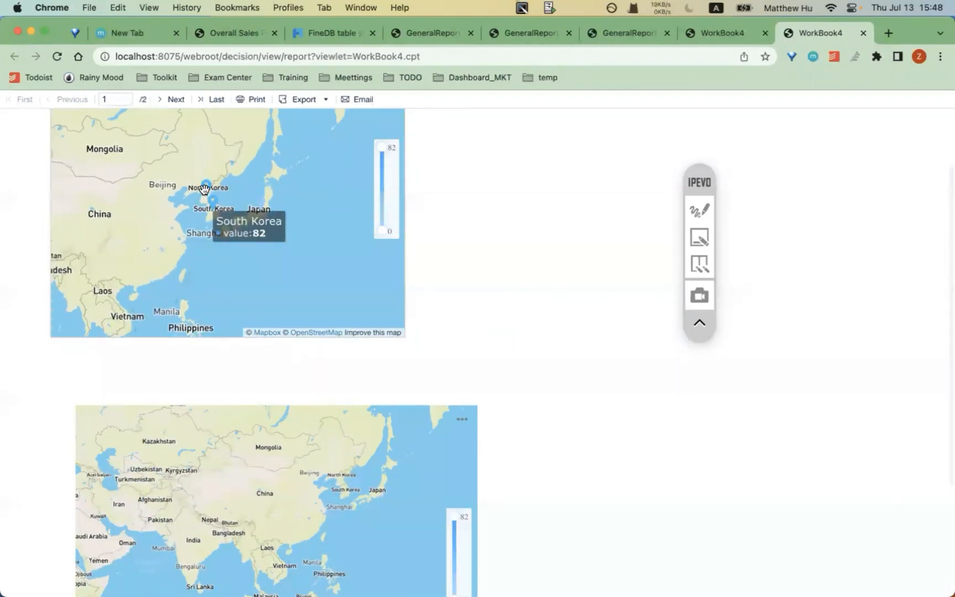
mouse_move(261, 206)
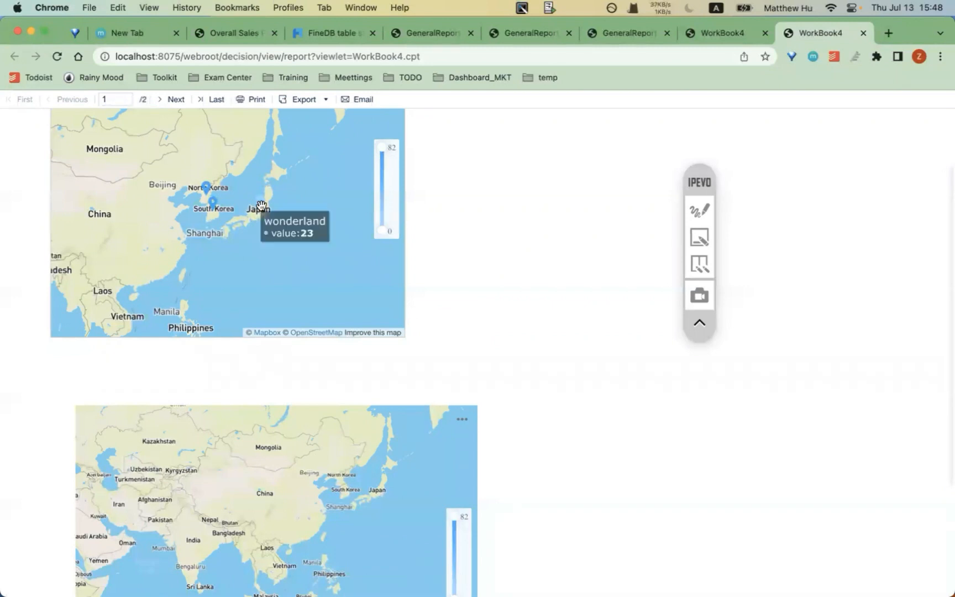
scroll(262, 205, up, 3)
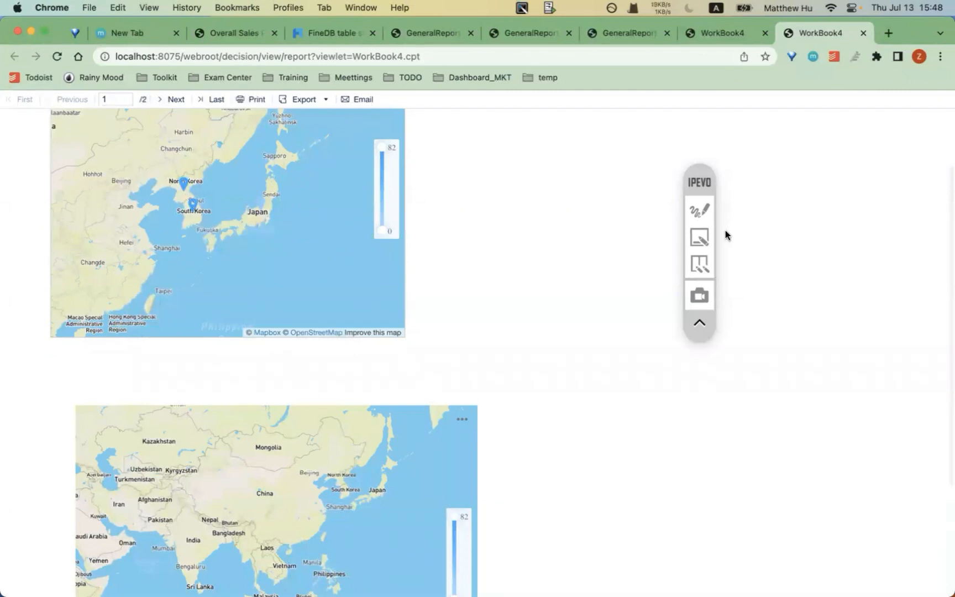
click(701, 212)
drag(136, 162, 226, 241)
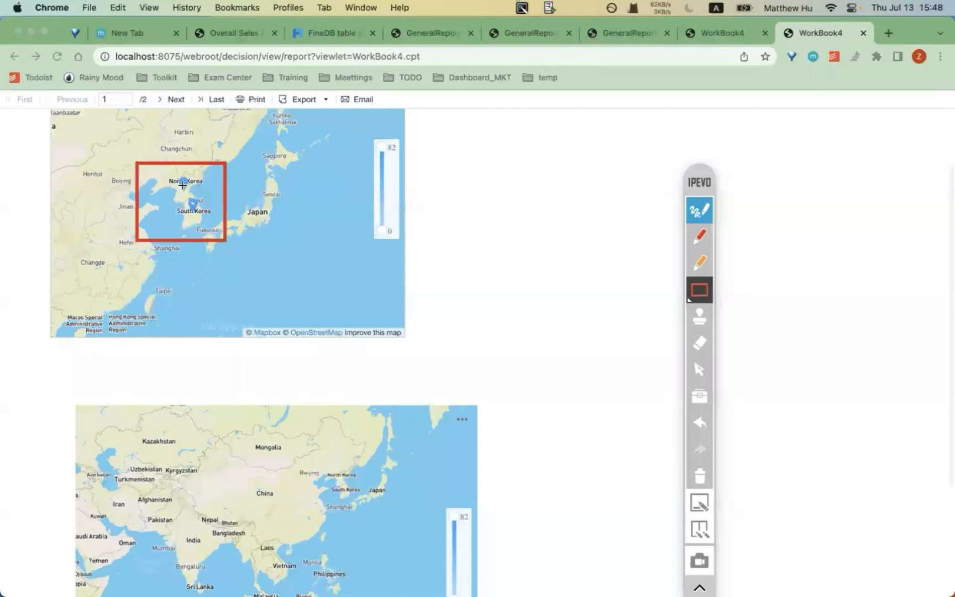
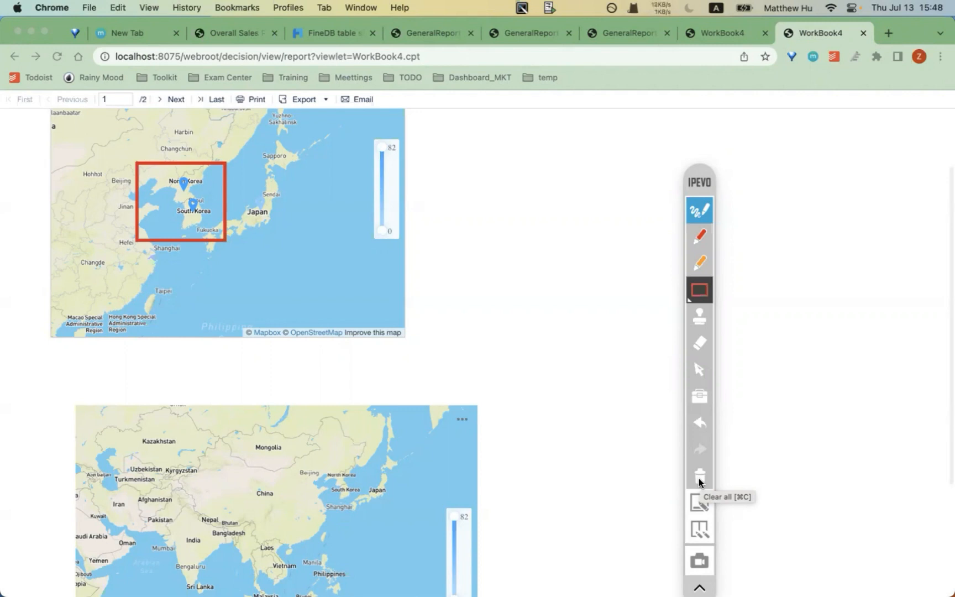
- Clear the map annotations and bring FineReport Designer forward on WorkBook4.cpt
click(699, 480)
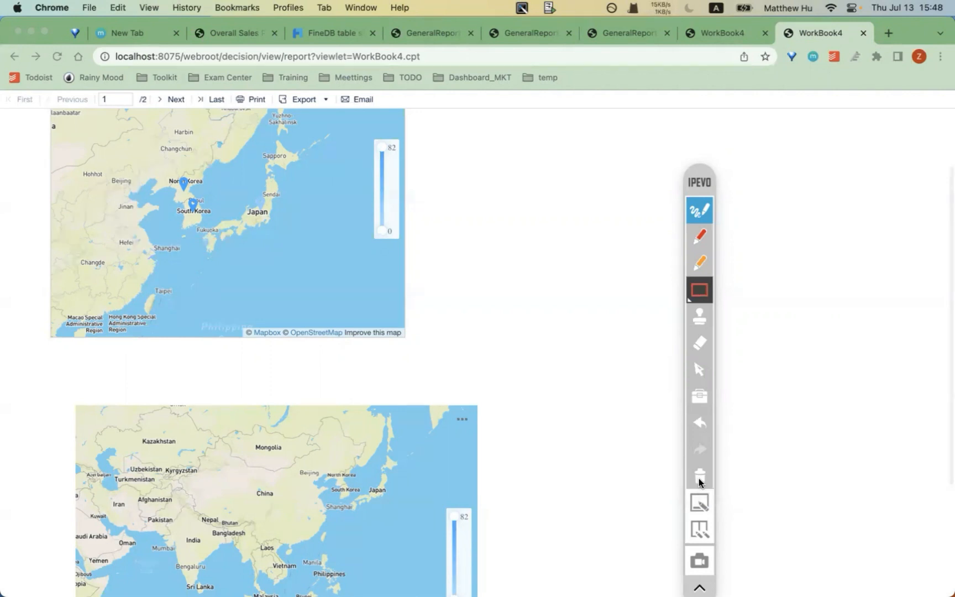
click(698, 210)
mouse_move(431, 570)
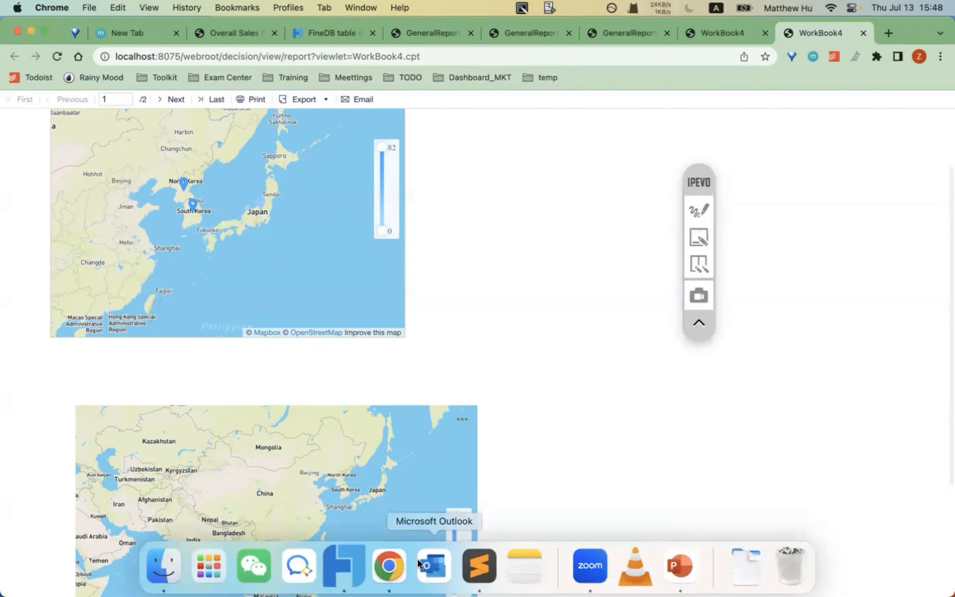
click(385, 570)
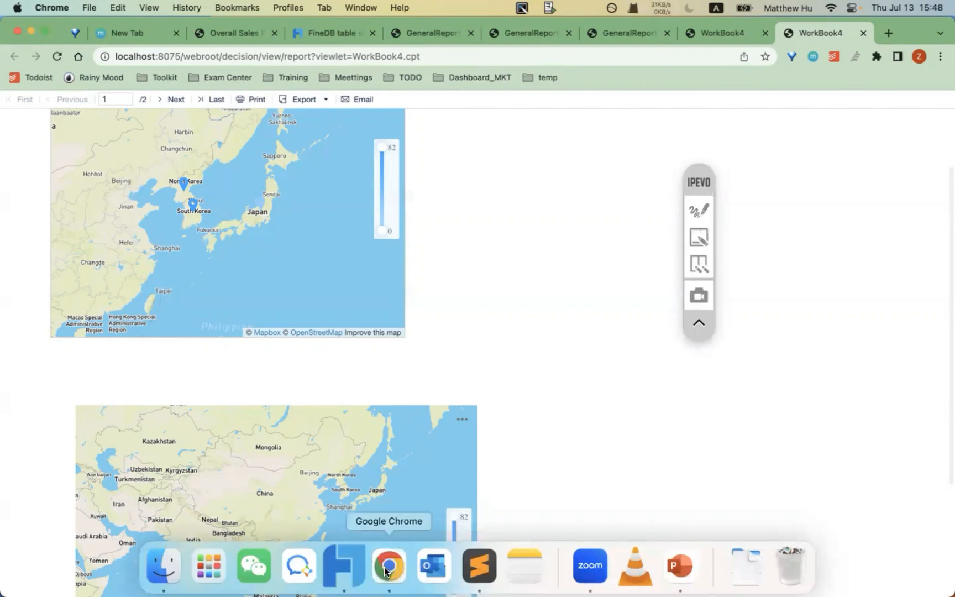
click(344, 566)
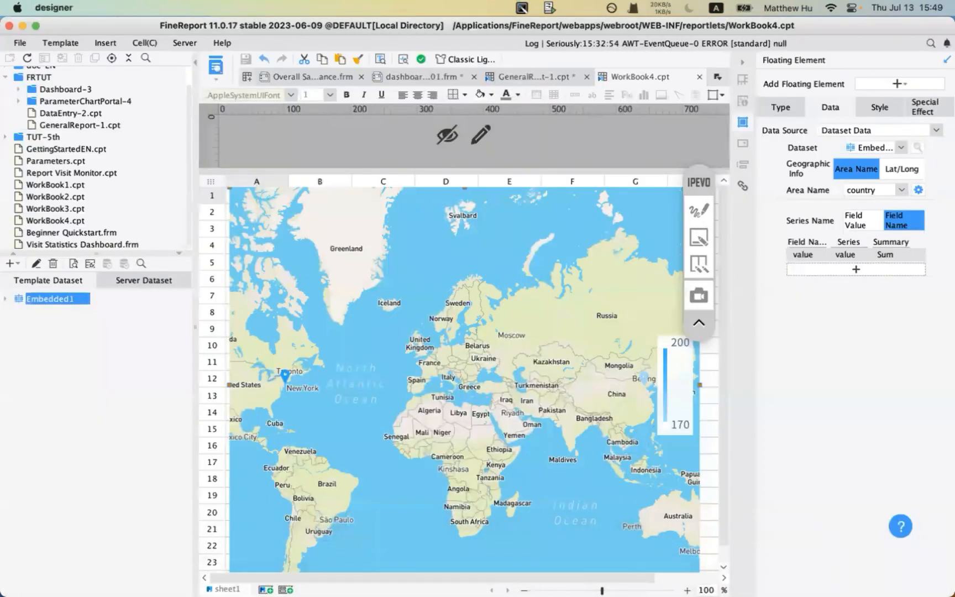
- Show PowerPoint slide 14 on removing the pie chart's three-dots icon, then return to the designer
click(681, 575)
click(123, 416)
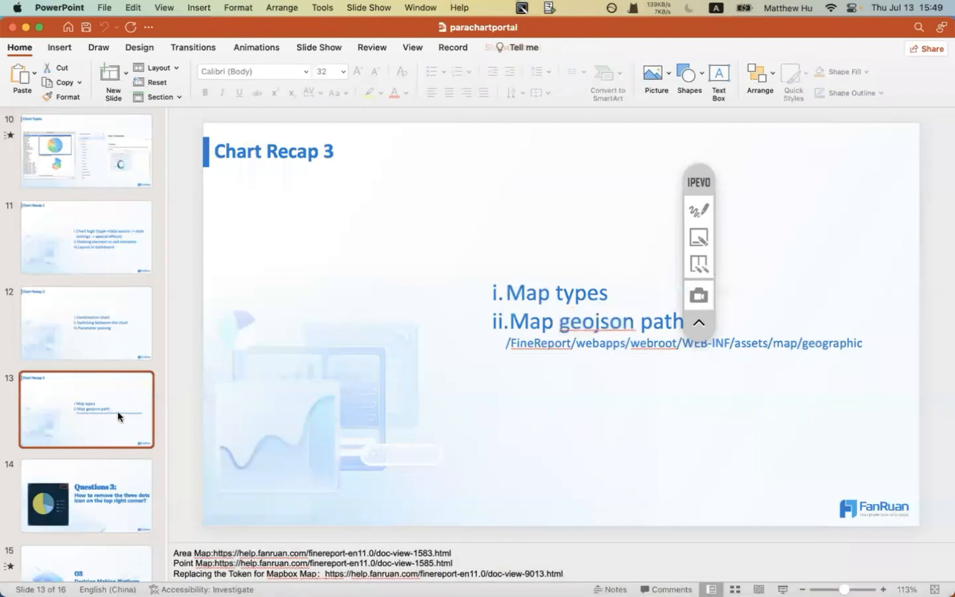
scroll(112, 485, down, 1)
click(113, 483)
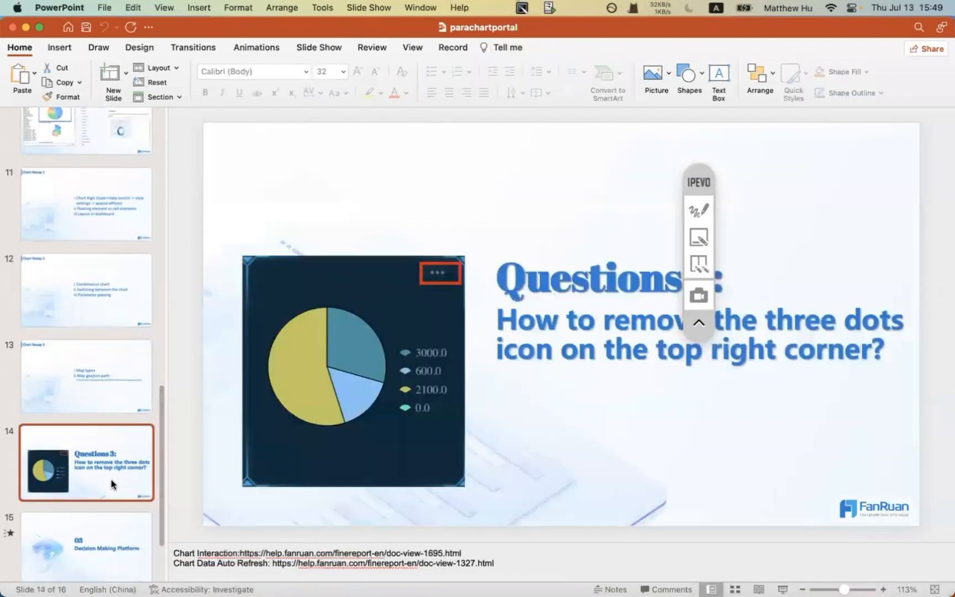
drag(706, 166, 881, 74)
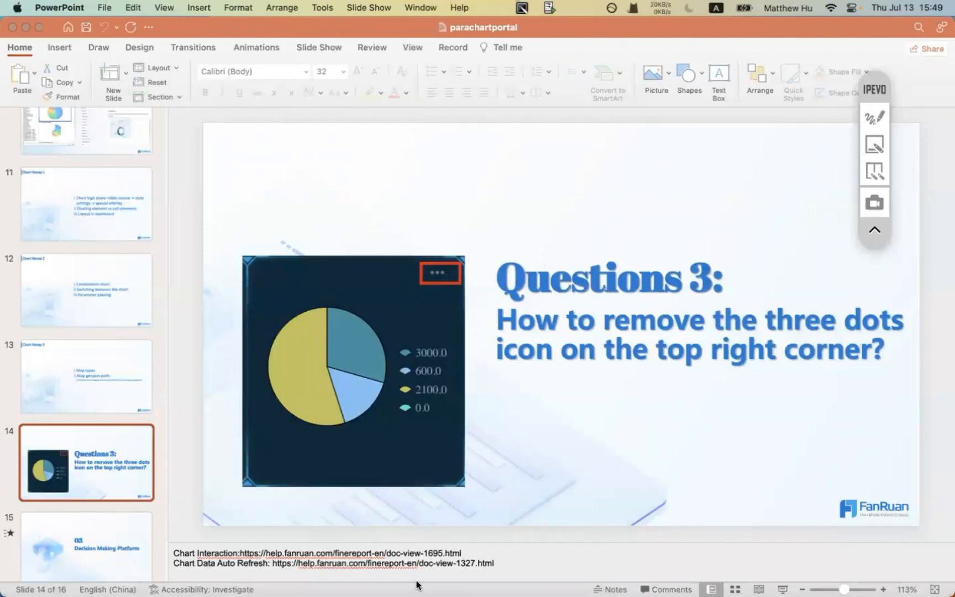
mouse_move(420, 593)
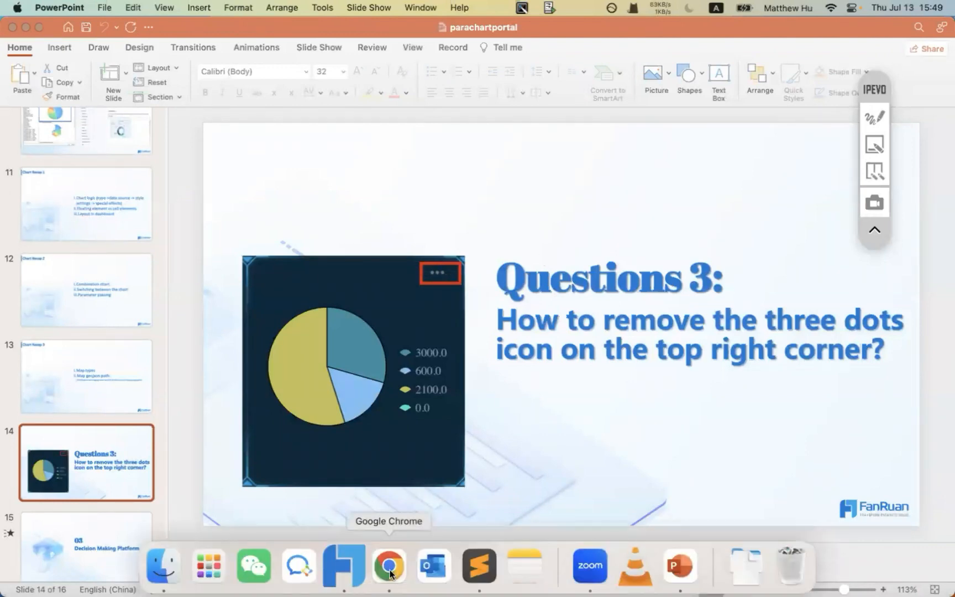
click(344, 565)
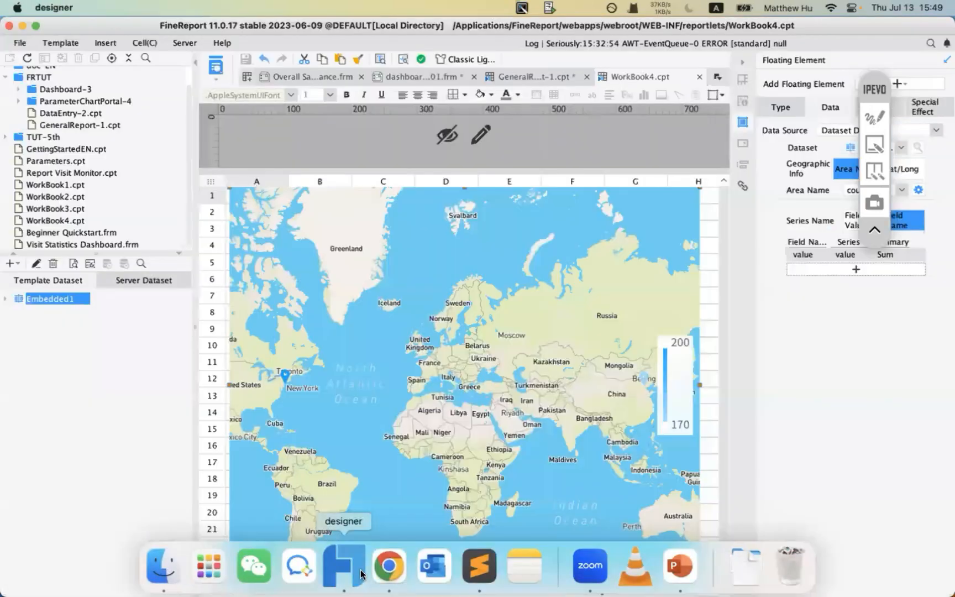
- Close the GeneralReport-1.cpt and WorkBook4.cpt templates
click(587, 77)
click(476, 335)
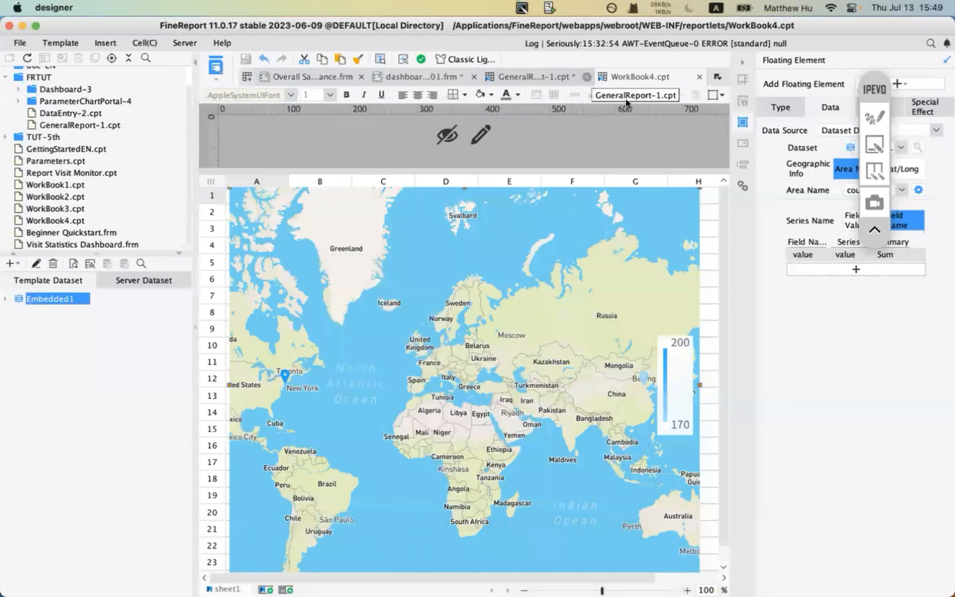
click(697, 77)
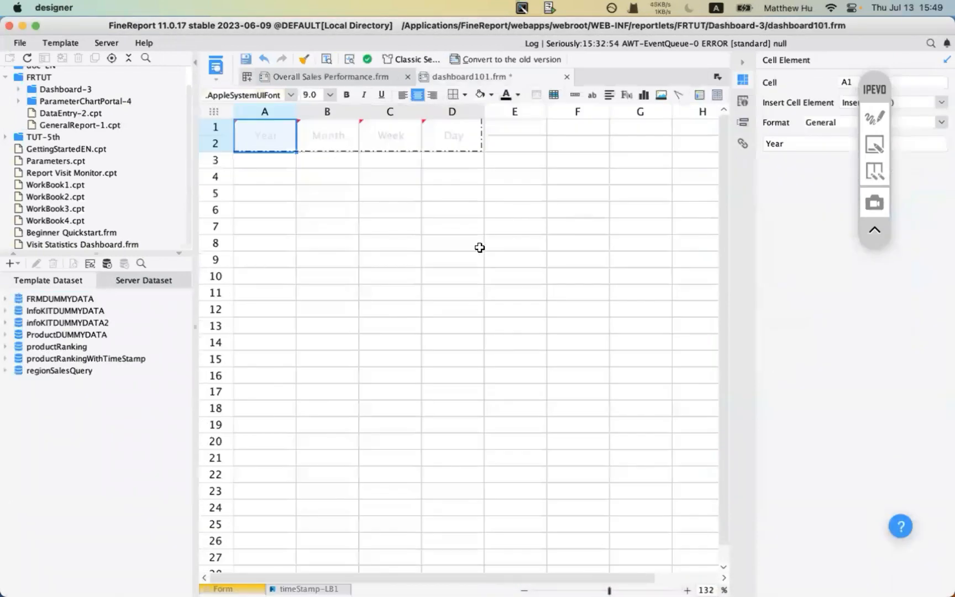
- Open adsolute_layout.frm from FRTUT > Dashboard-3 > Dashboard-FRMTUT and preview it in the browser
scroll(74, 161, up, 2)
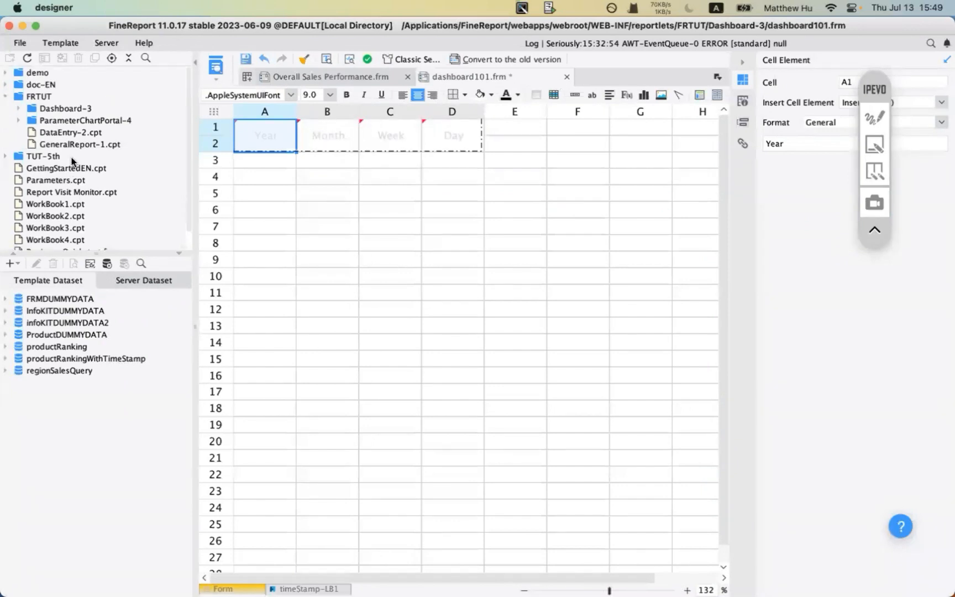
click(18, 120)
click(18, 108)
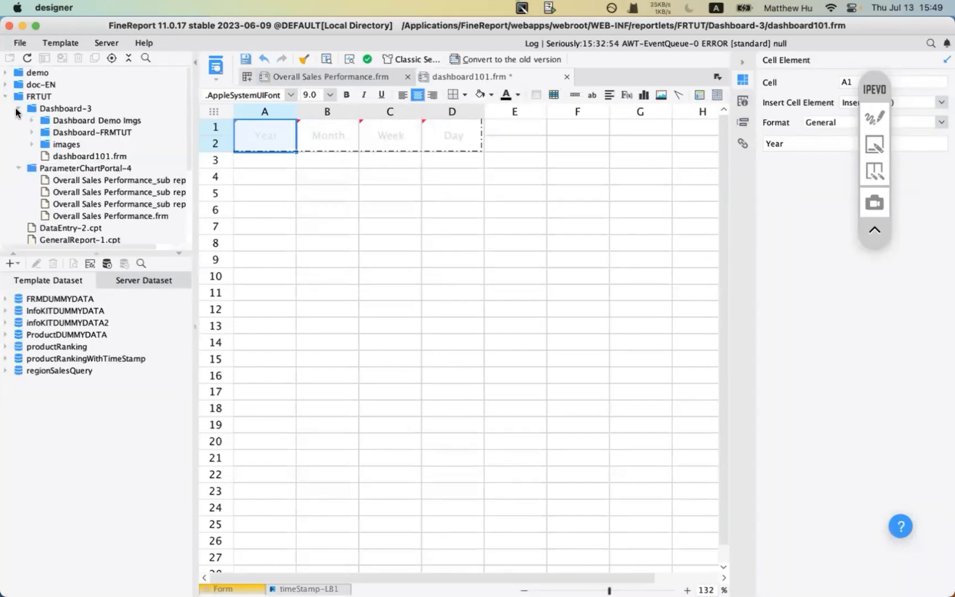
double_click(65, 134)
double_click(81, 156)
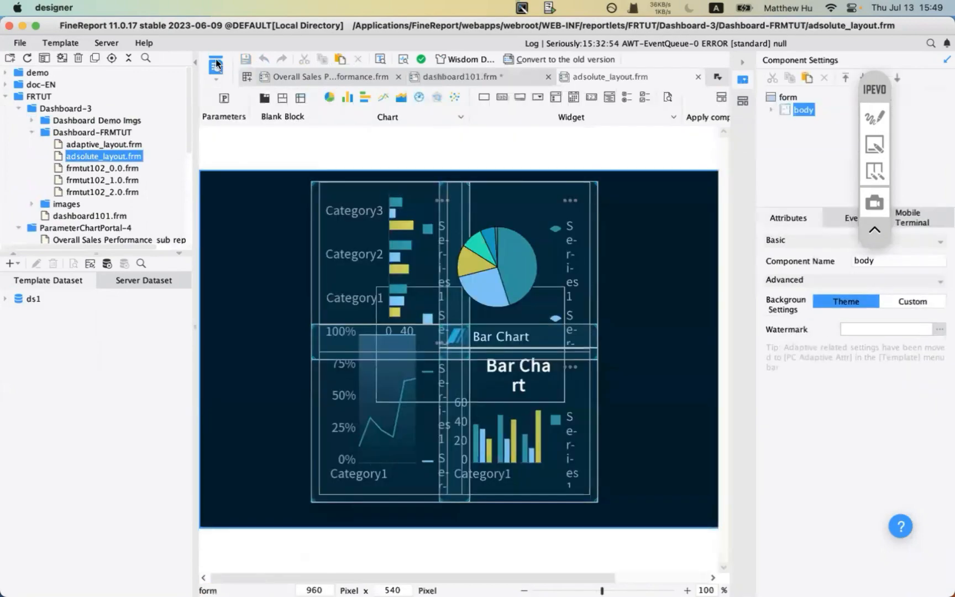
click(215, 61)
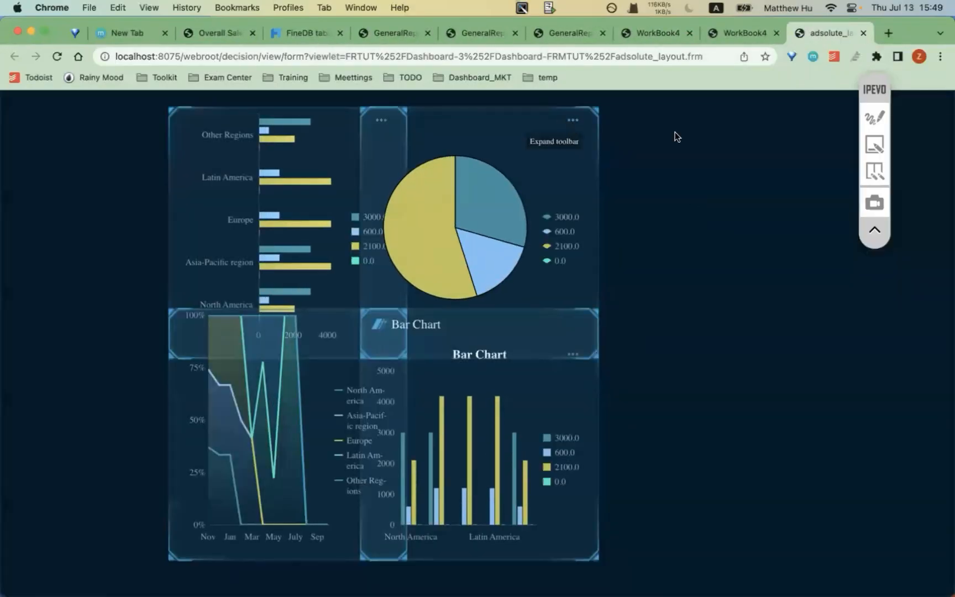
- Mark the pie chart's three-dots icon, then expand its chart, save and fullscreen toolbar
click(874, 117)
drag(534, 101, 619, 153)
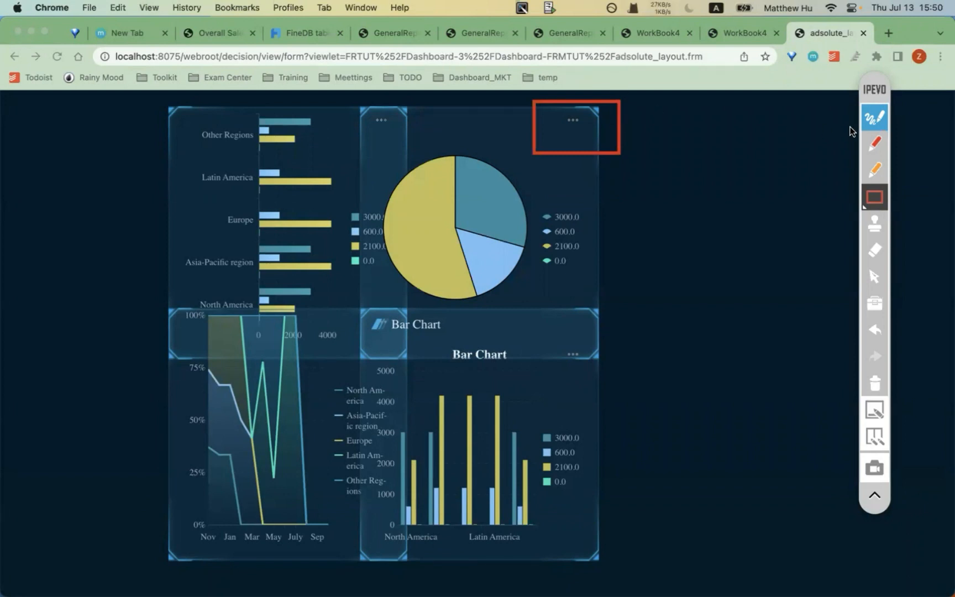
click(874, 382)
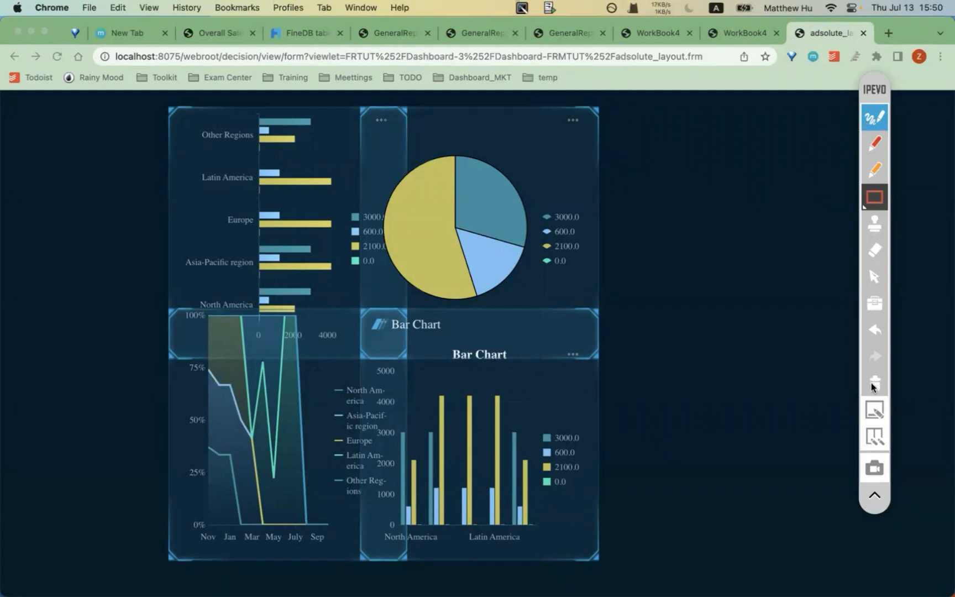
click(873, 113)
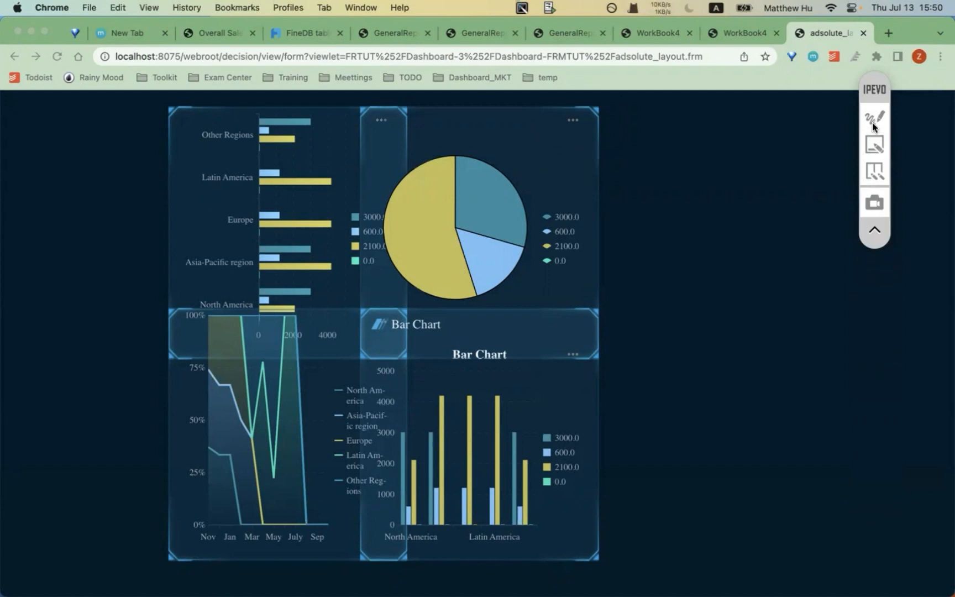
click(572, 121)
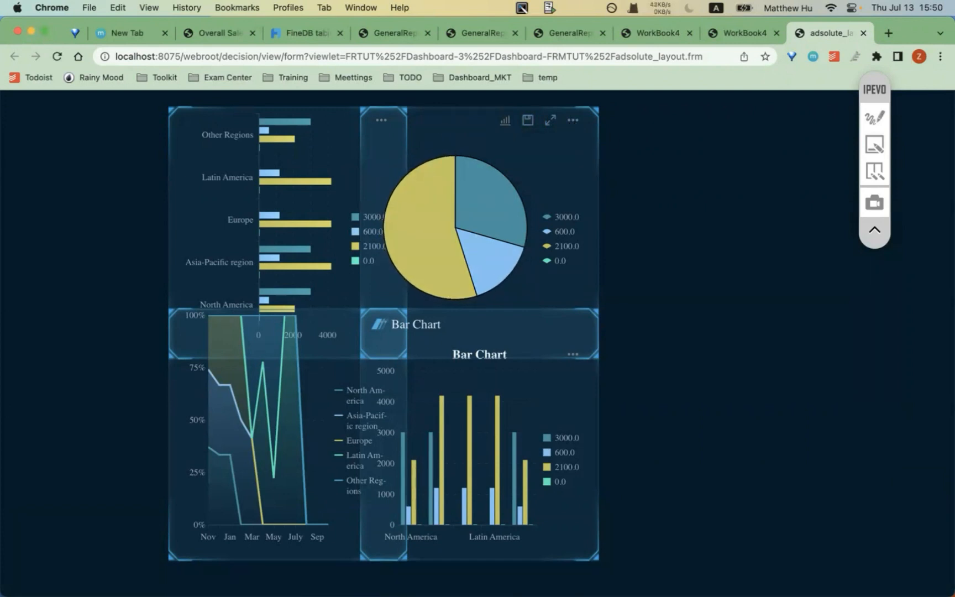
mouse_move(449, 580)
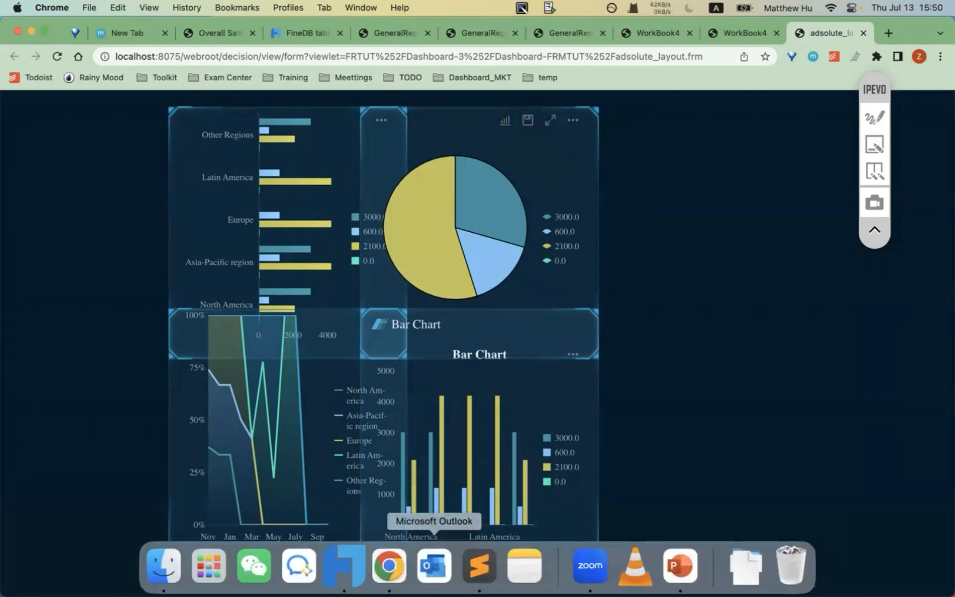
- Open the chart0_c pie chart for editing and show its Special Effect settings
click(338, 563)
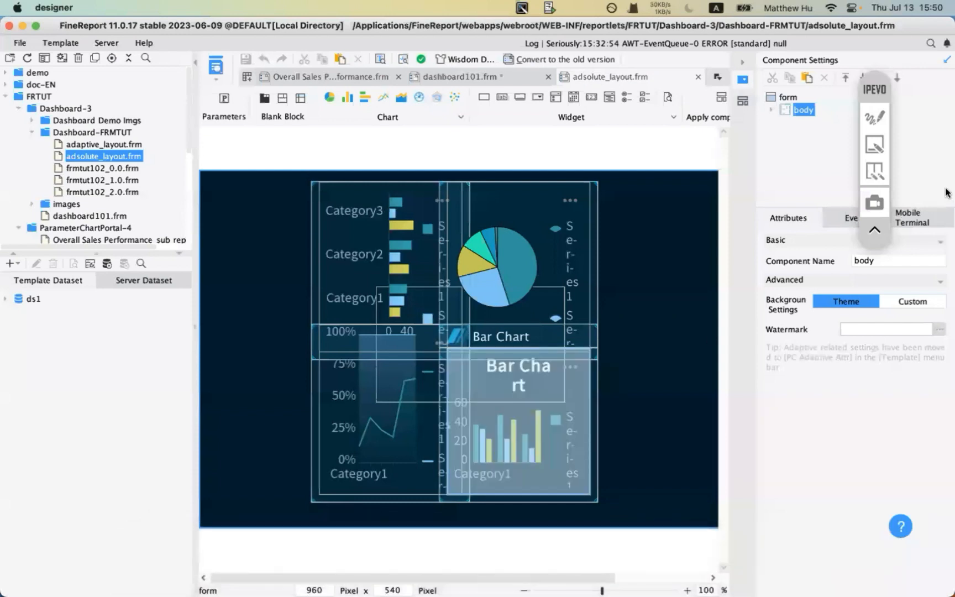
click(507, 217)
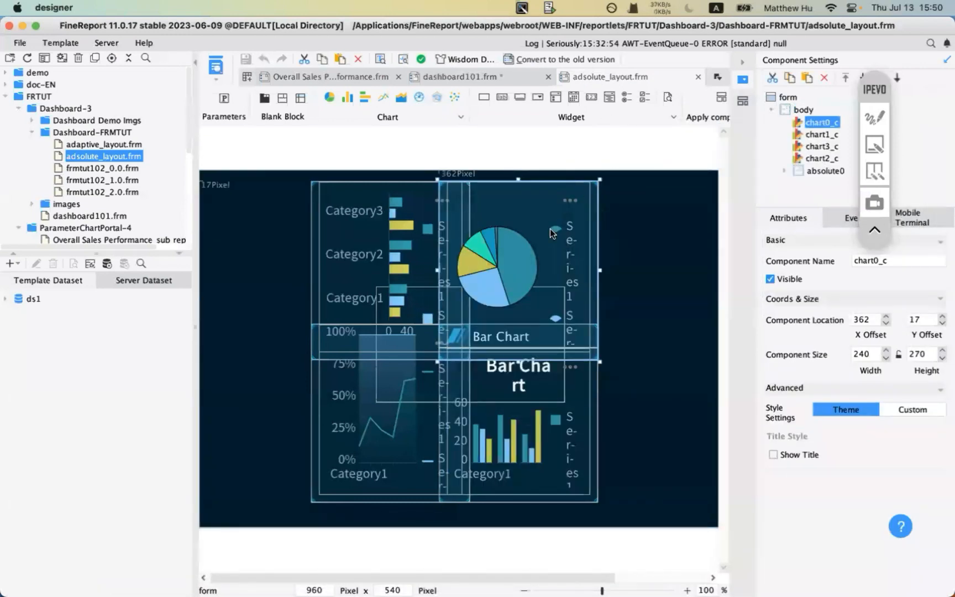
double_click(815, 122)
click(938, 222)
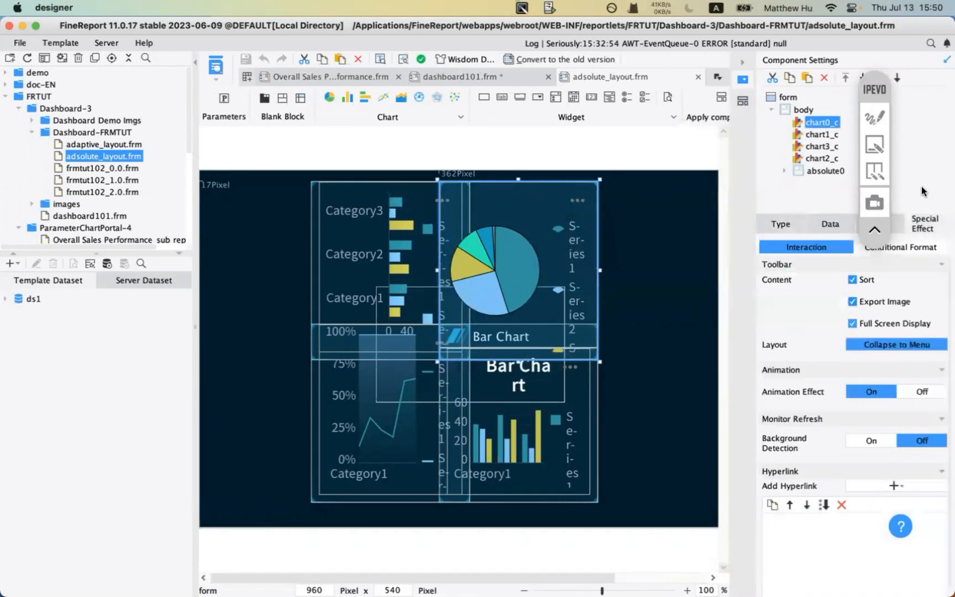
- Highlight the Special Effect settings heading with on-screen annotations, then clear them
click(874, 120)
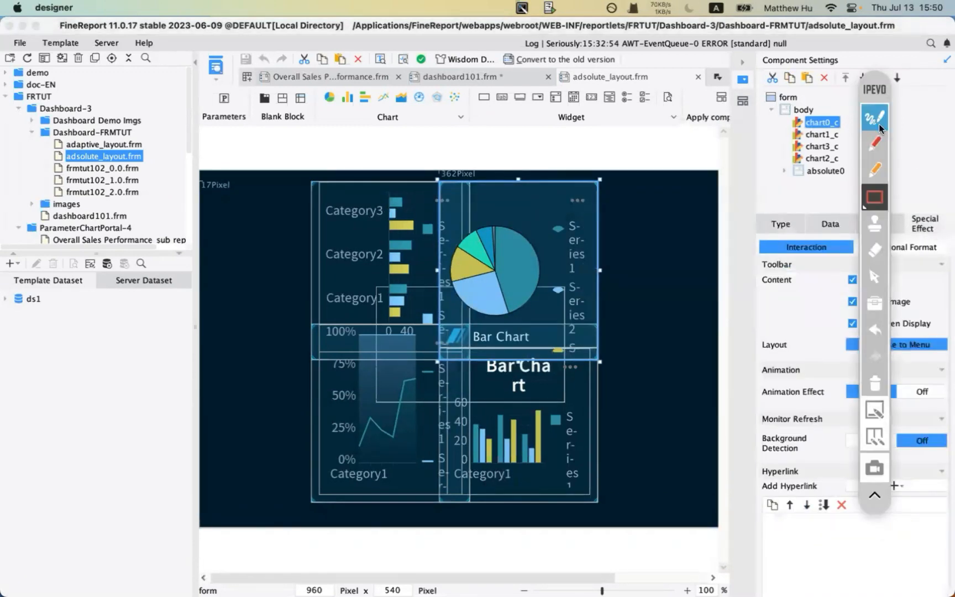
click(874, 119)
mouse_move(875, 84)
mouse_down()
mouse_move(554, 167)
mouse_move(158, 186)
mouse_up()
click(550, 199)
click(549, 199)
click(160, 219)
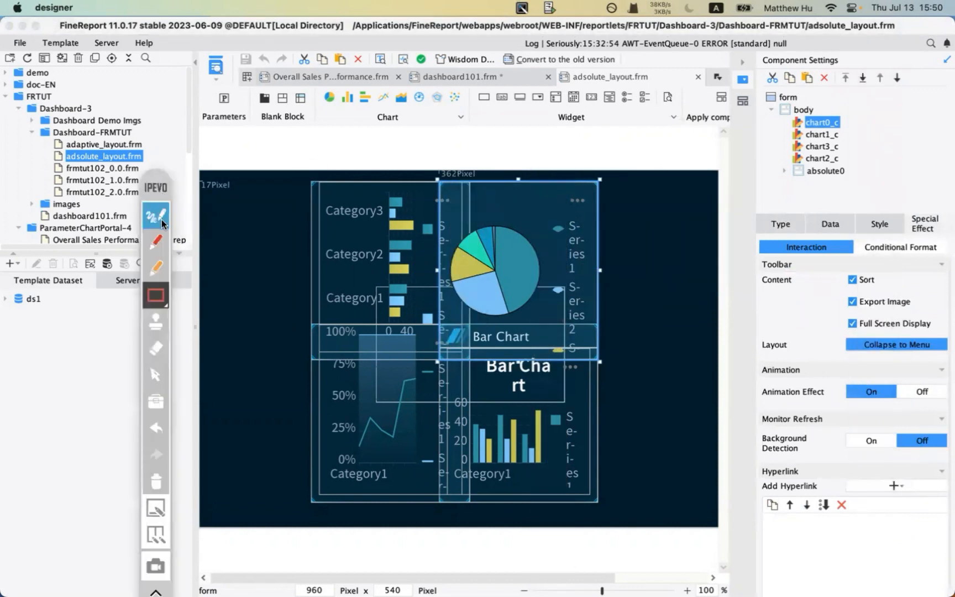
click(159, 269)
drag(910, 239, 938, 239)
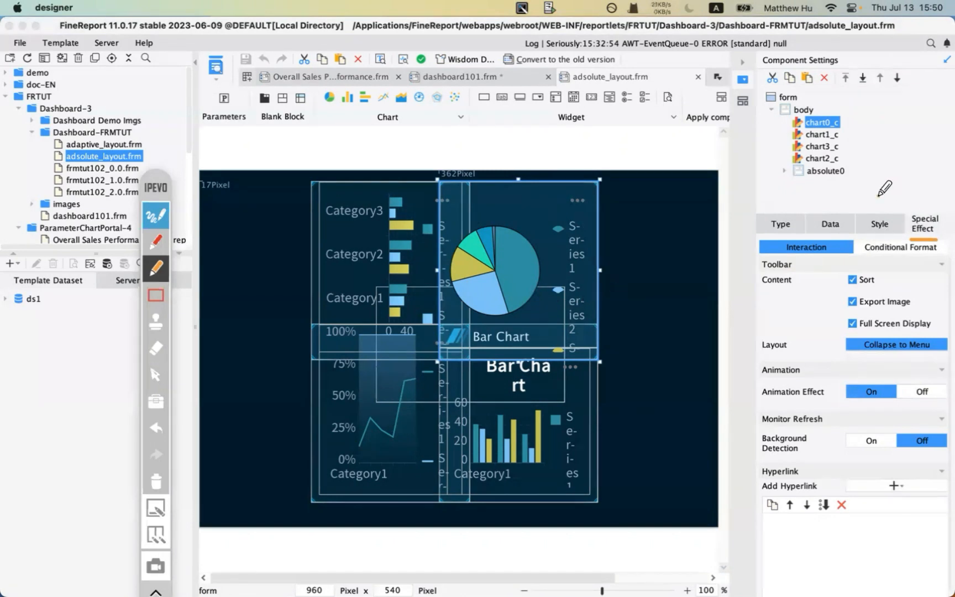
mouse_move(879, 195)
mouse_down()
mouse_move(876, 214)
mouse_move(891, 204)
mouse_up()
click(157, 216)
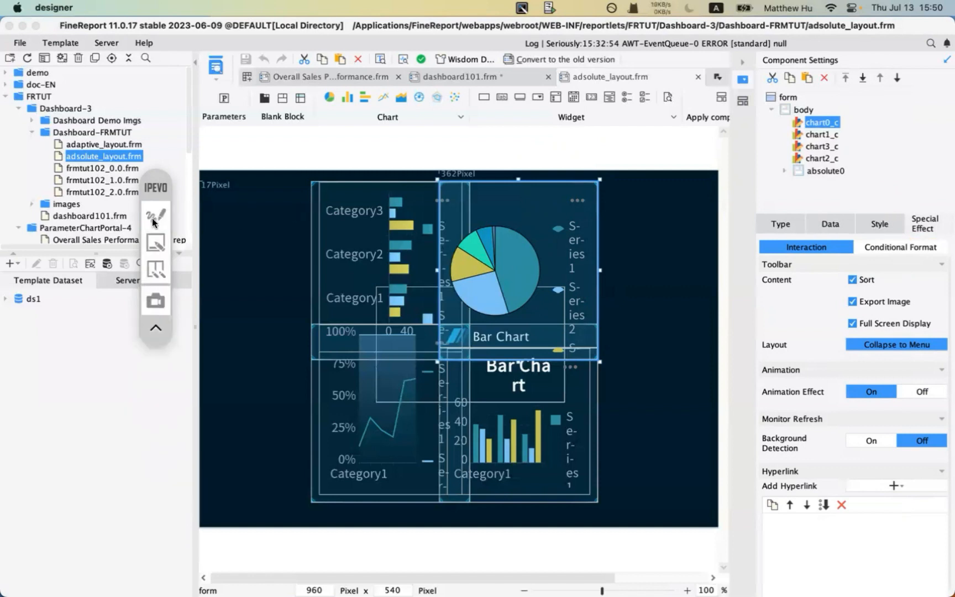
click(155, 220)
click(157, 482)
click(156, 216)
- Uncheck Sort, Export Image and Full Screen Display under Interaction to remove the toolbar
click(853, 280)
click(853, 301)
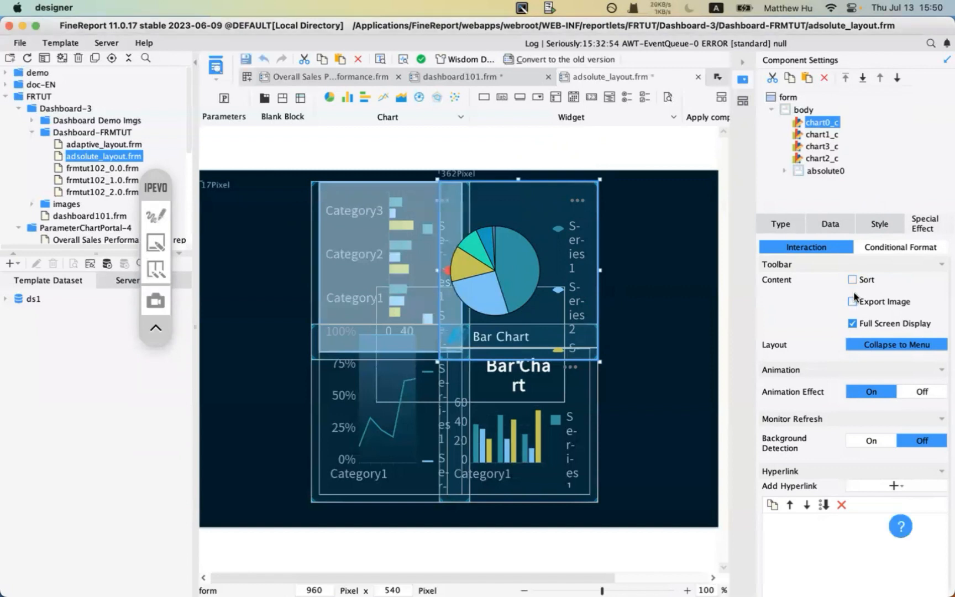
click(853, 324)
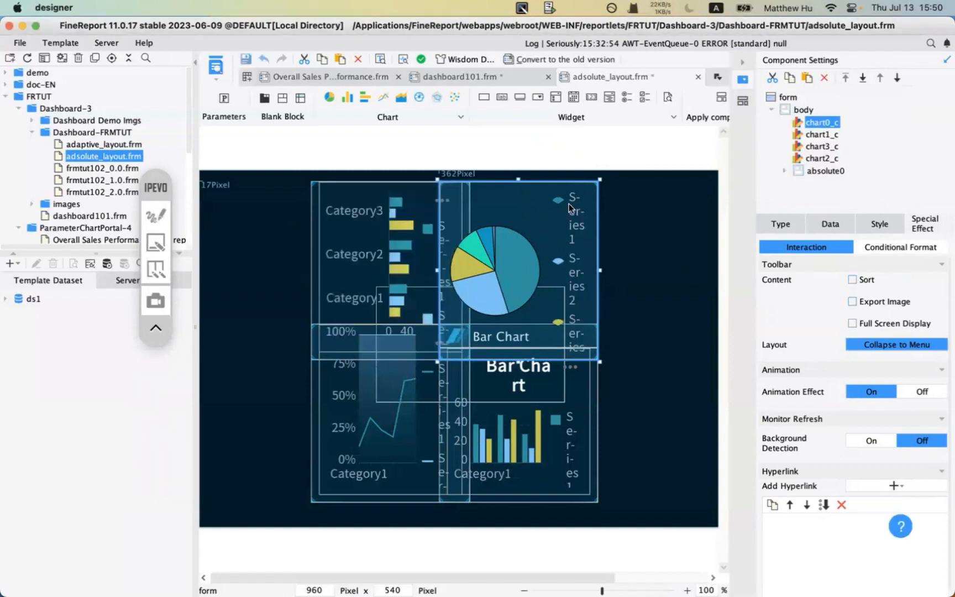
click(857, 280)
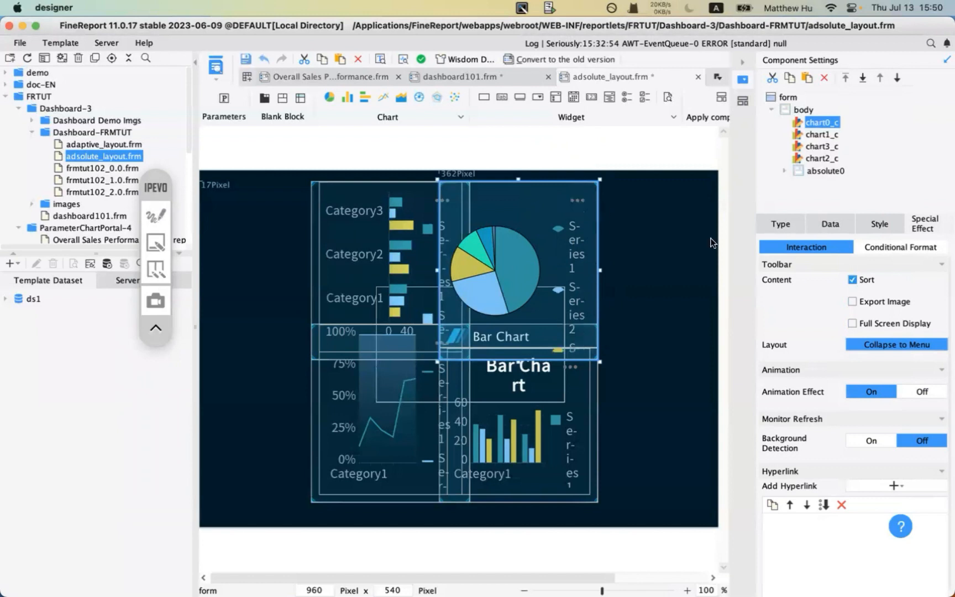
click(854, 280)
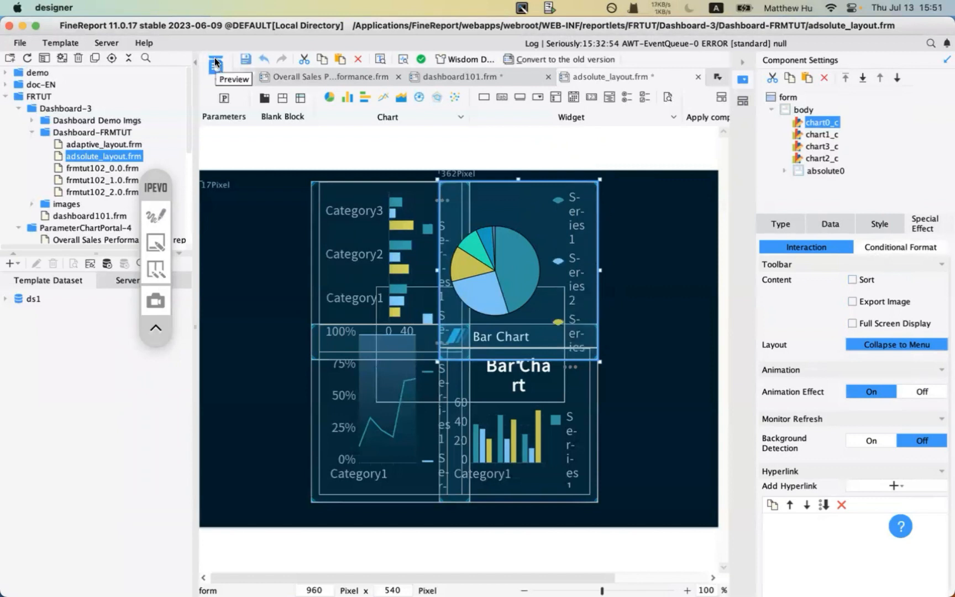
click(155, 215)
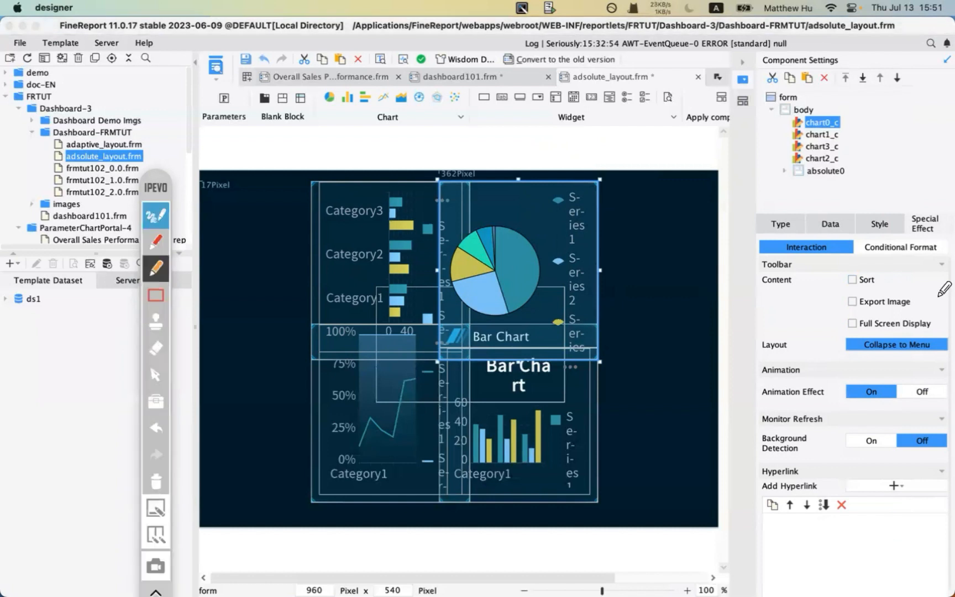
mouse_move(849, 287)
mouse_down()
mouse_move(861, 288)
mouse_move(850, 336)
mouse_up()
click(155, 218)
click(209, 67)
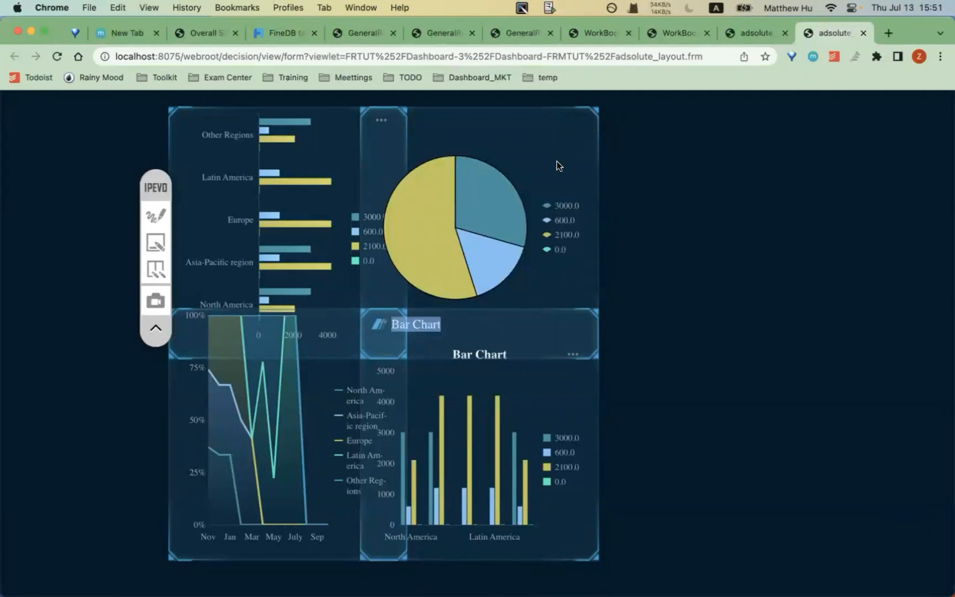
mouse_move(394, 578)
click(350, 574)
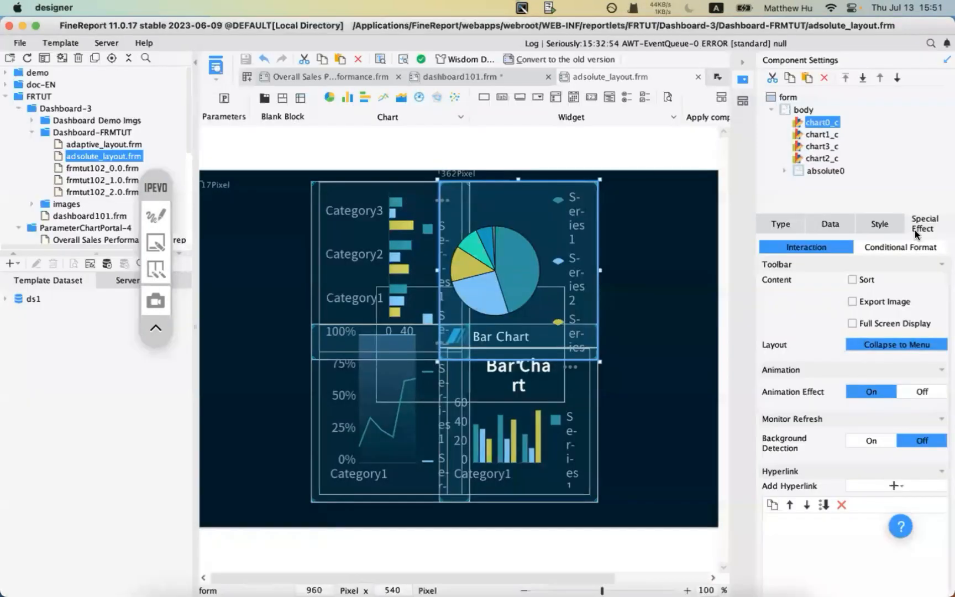
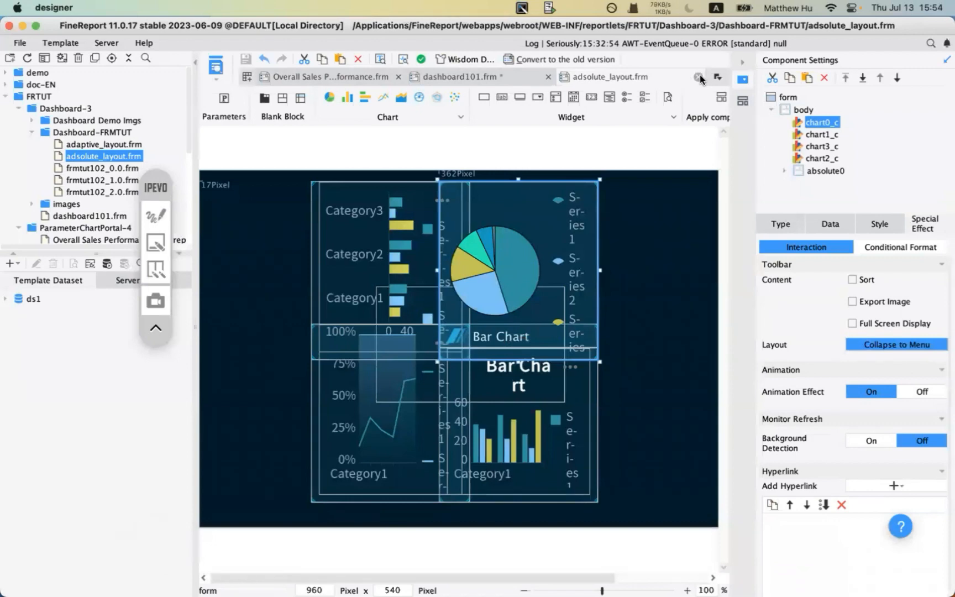
- Close the dashboard101.frm template and open the Decision-making Platform login page from Server > Platform Management
click(567, 77)
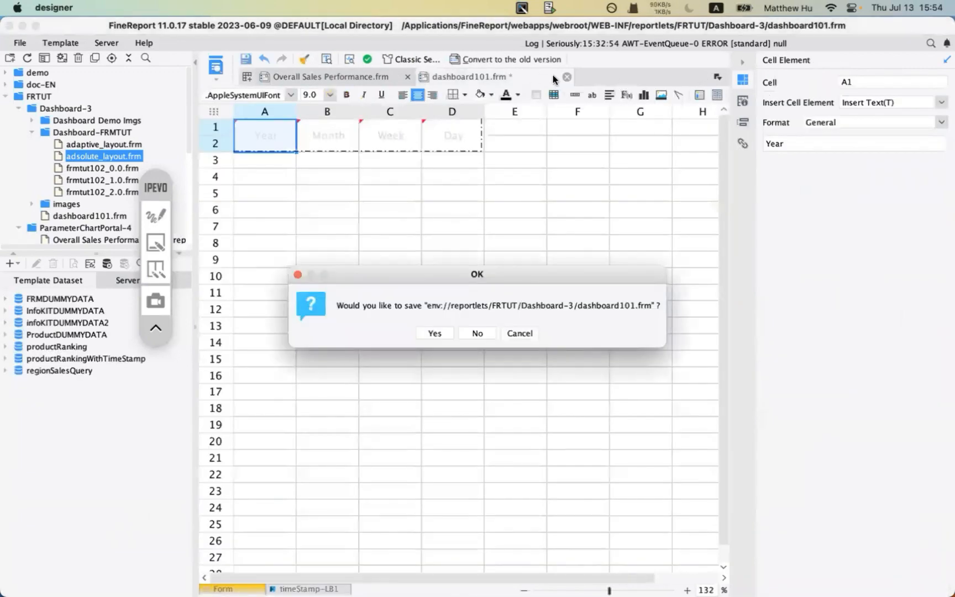
click(478, 333)
click(101, 42)
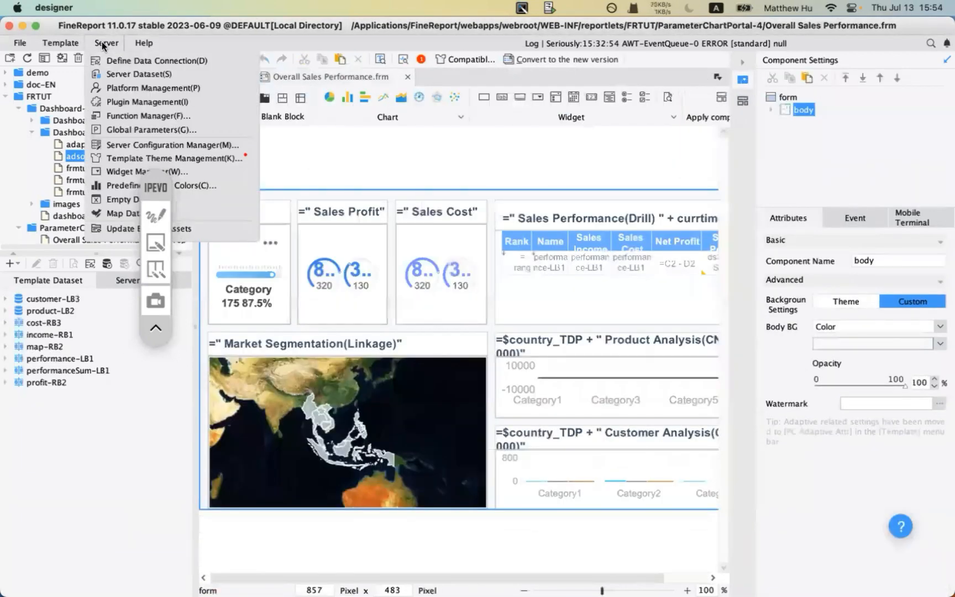
click(162, 88)
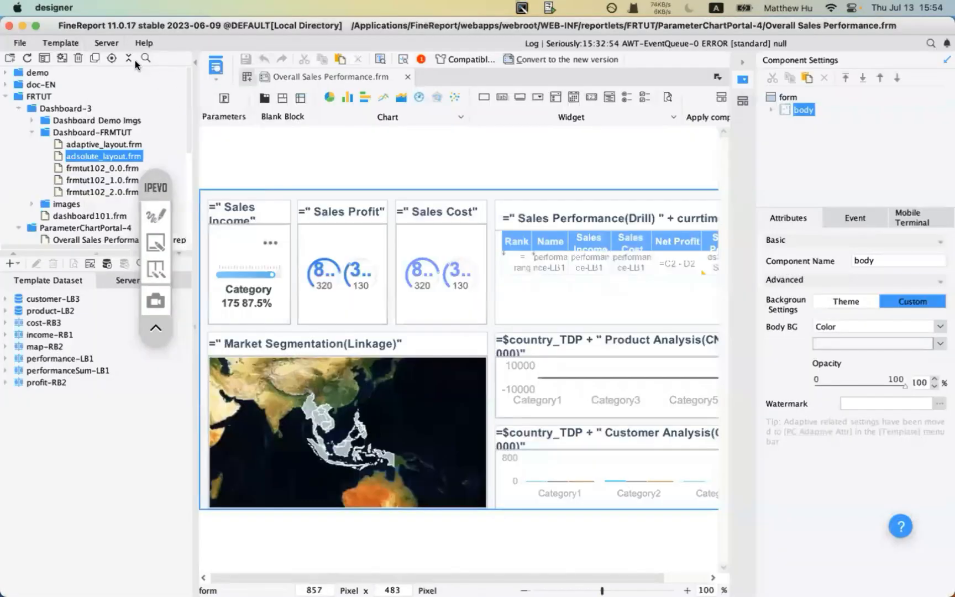
click(106, 43)
click(156, 87)
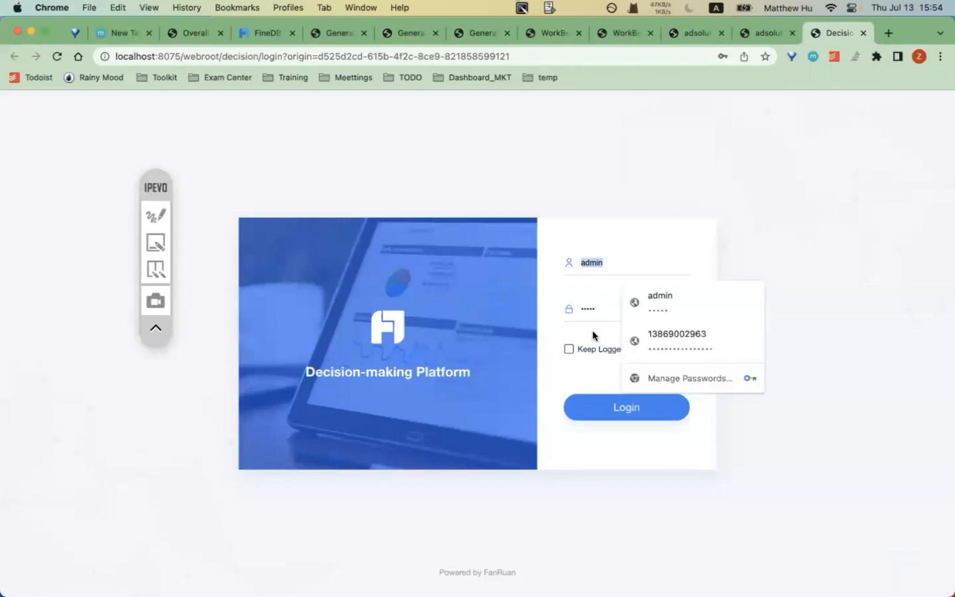
- Log in to the Decision-making Platform as administrator with the autofilled credentials
click(590, 351)
click(589, 350)
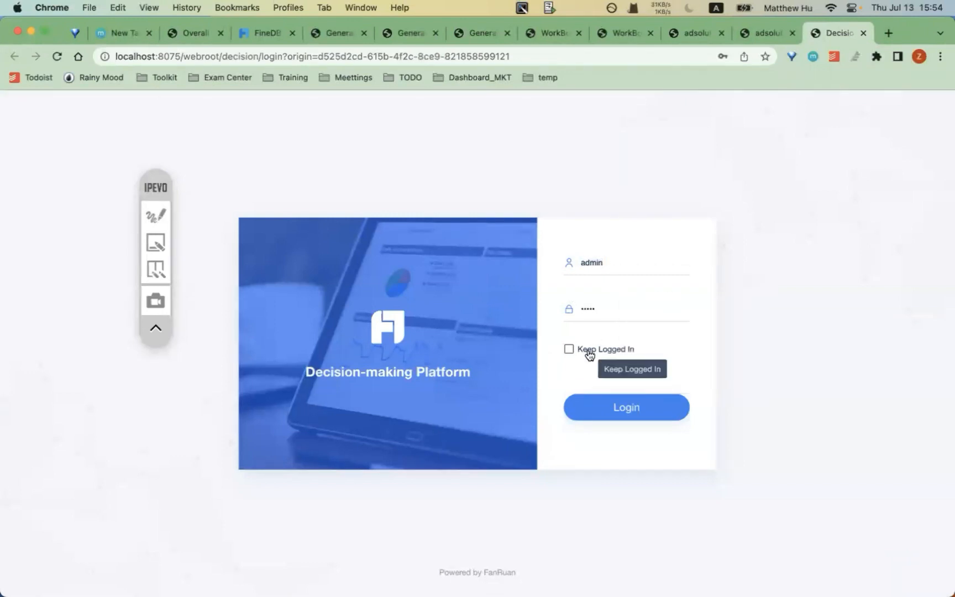
click(592, 404)
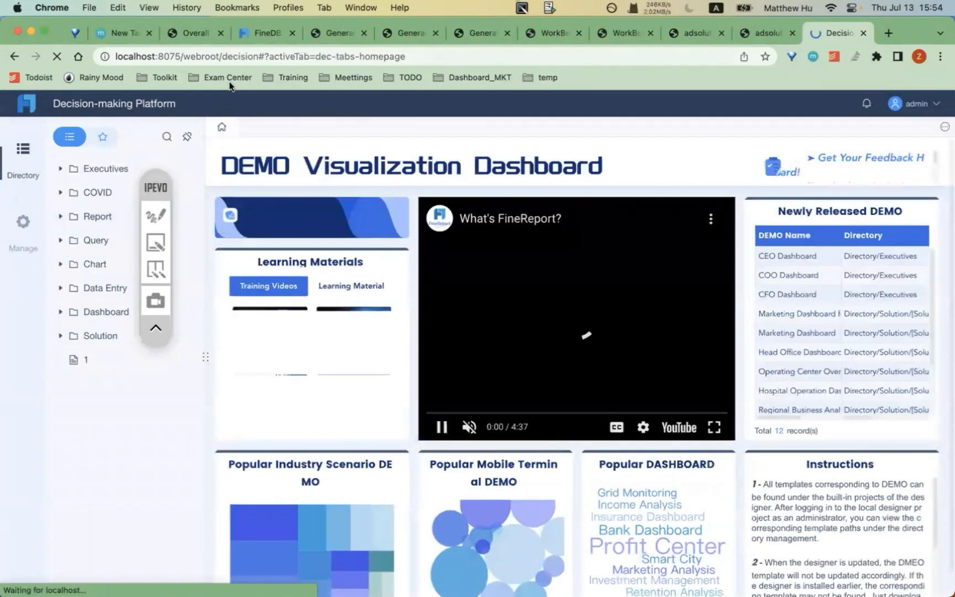
click(153, 226)
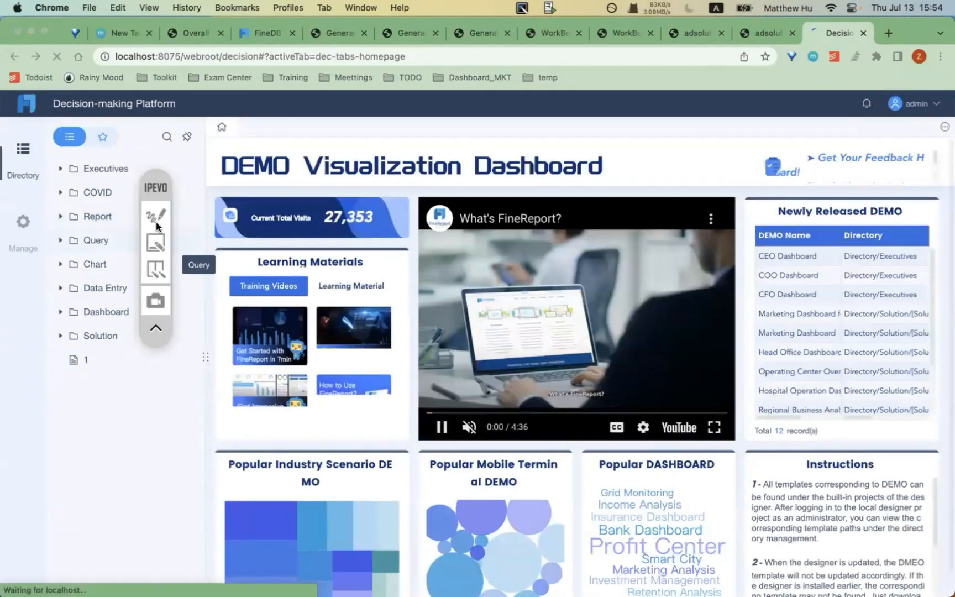
drag(886, 119, 945, 120)
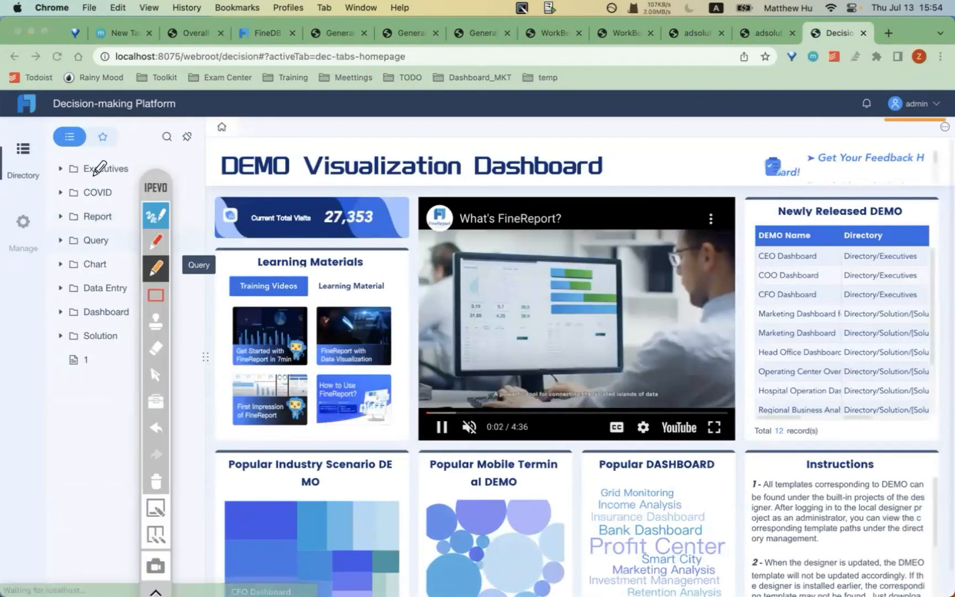
drag(1, 188, 36, 188)
drag(1, 263, 34, 263)
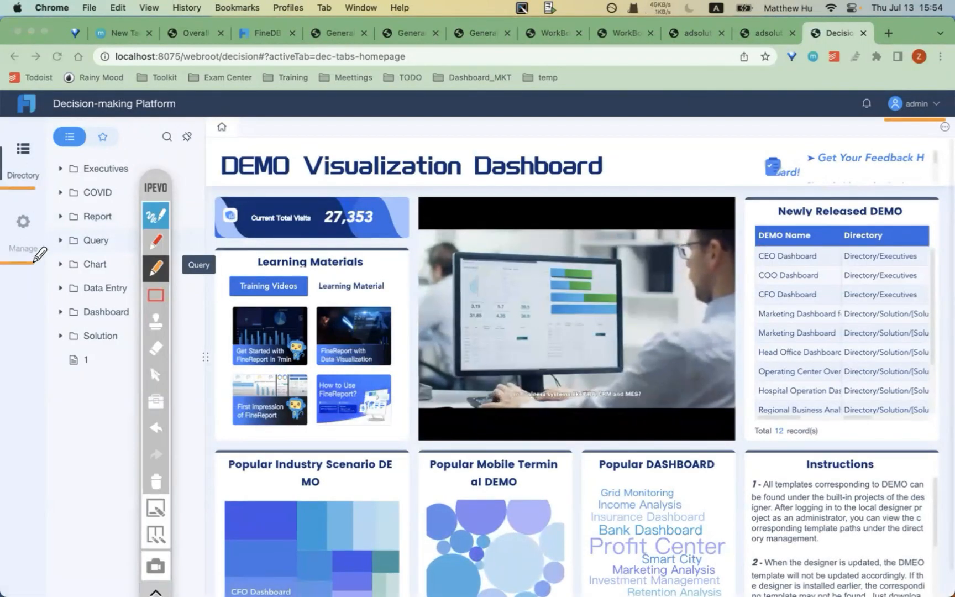
click(155, 479)
click(156, 215)
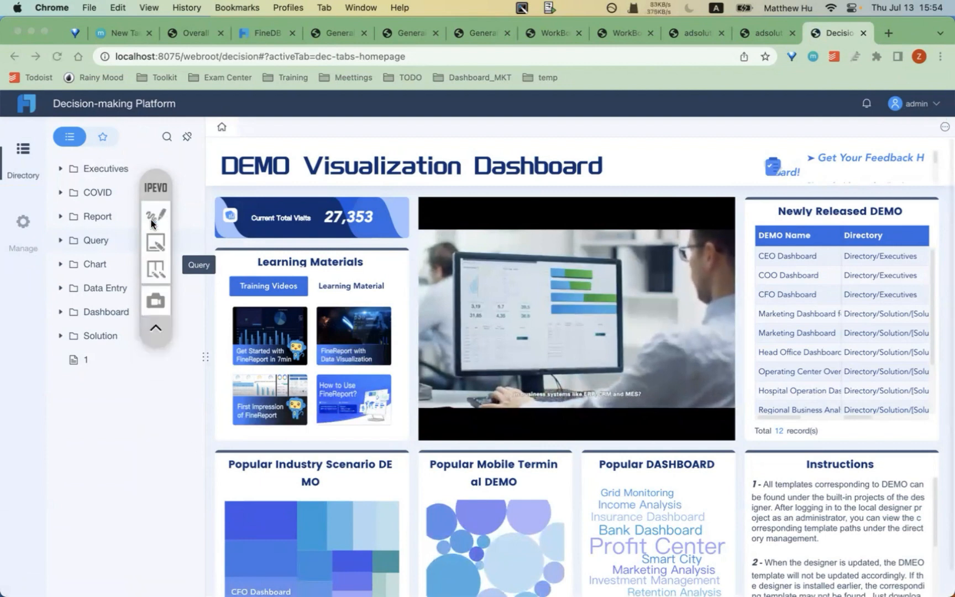
- Open Manage, visit Directory management, then return to the User list
click(23, 231)
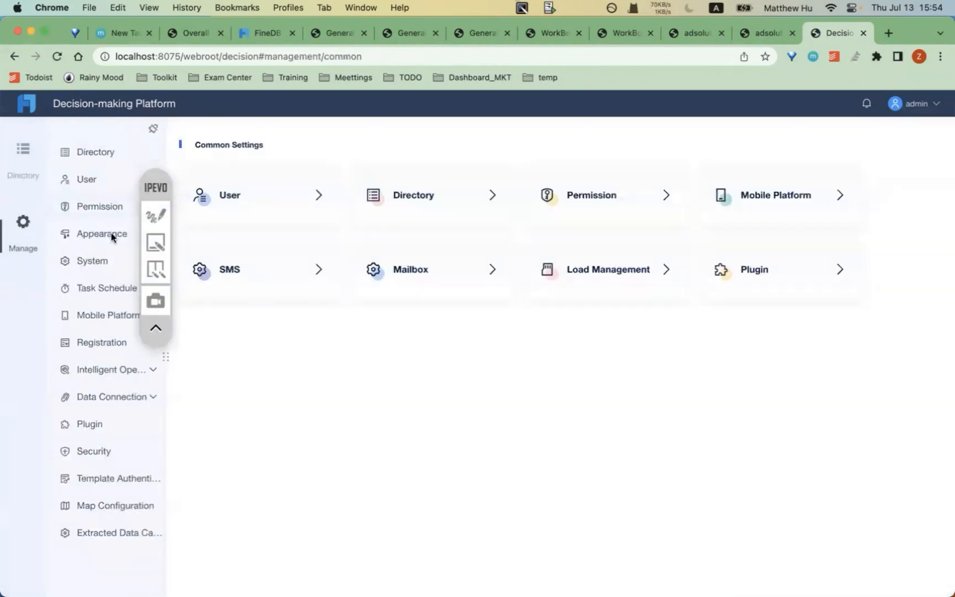
drag(153, 188, 260, 188)
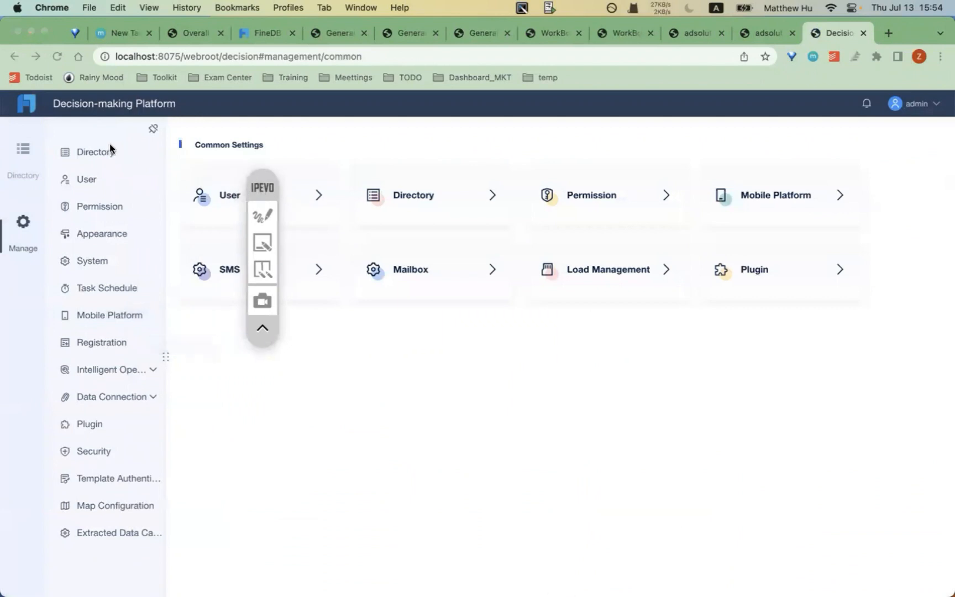
click(97, 157)
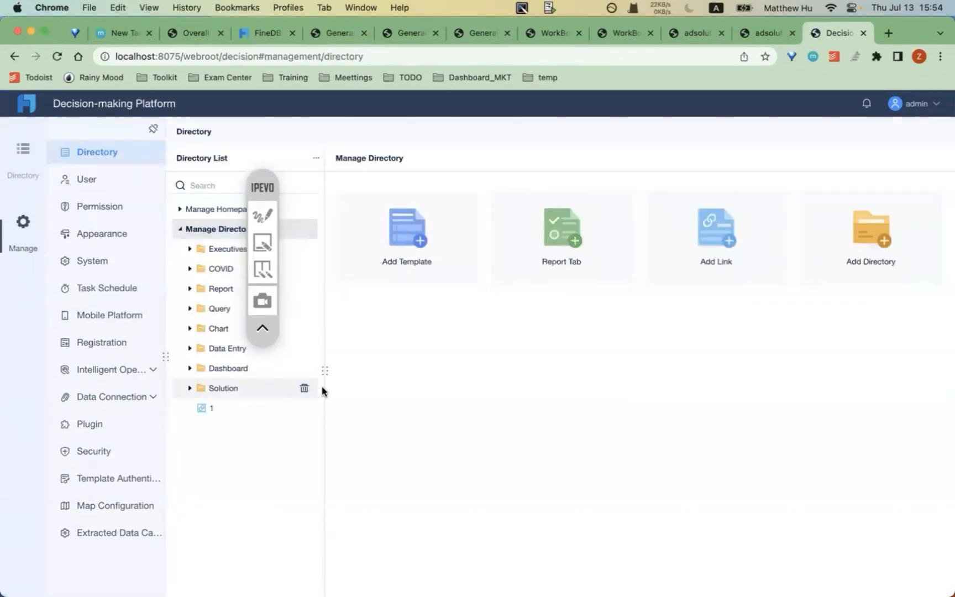
click(18, 160)
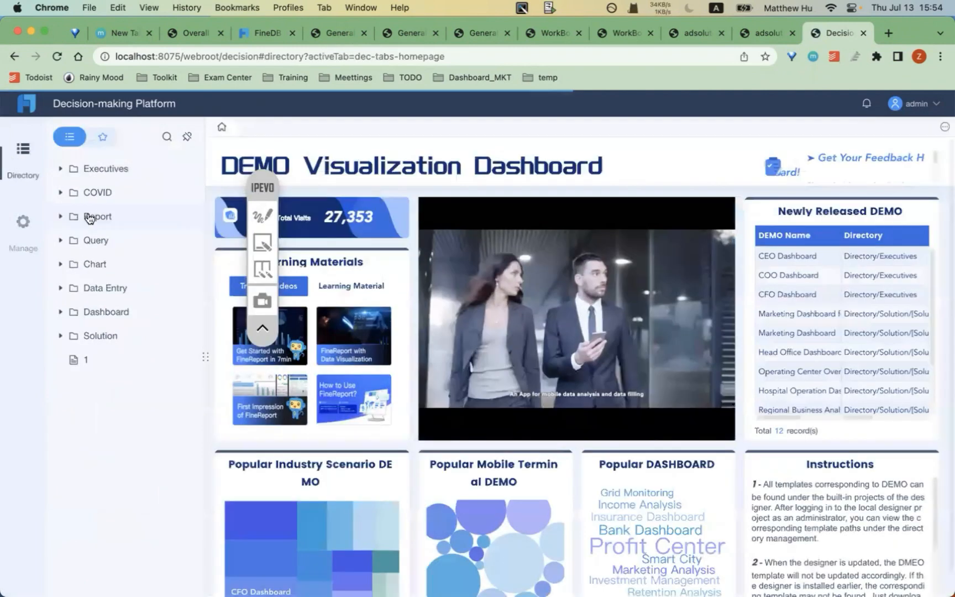
click(24, 227)
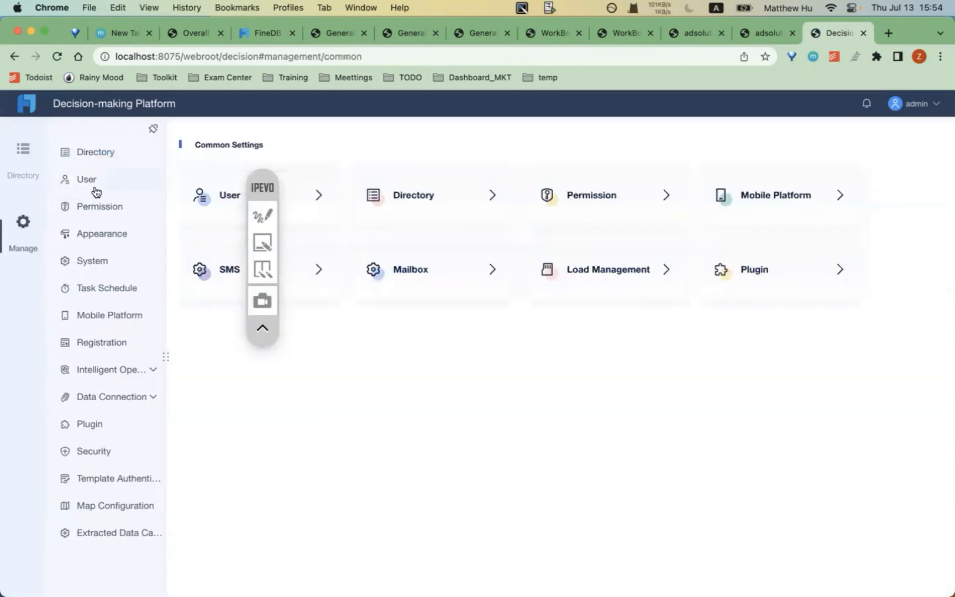
click(94, 188)
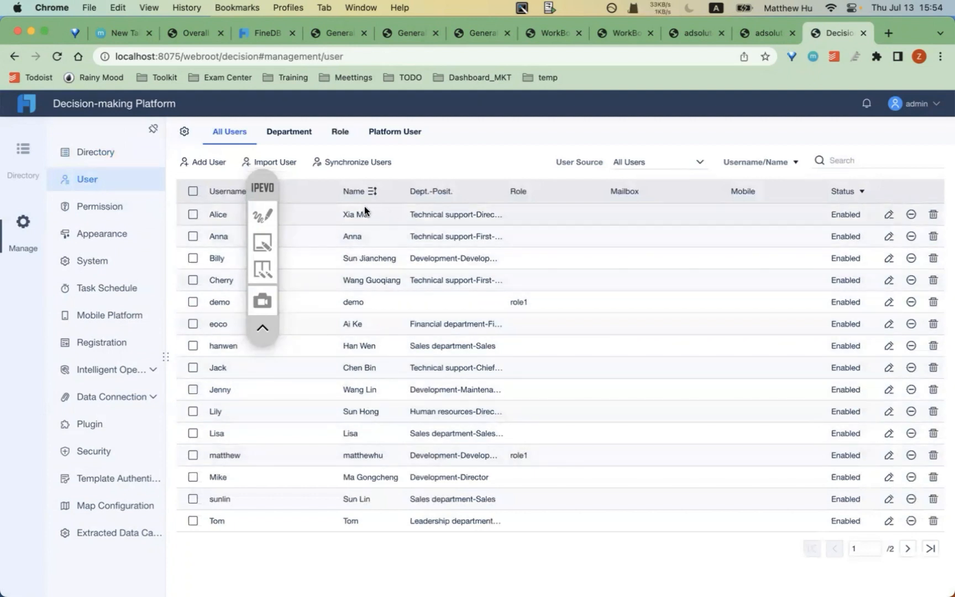
- Review the user list, highlighting the first user's department and position details
drag(412, 214, 482, 215)
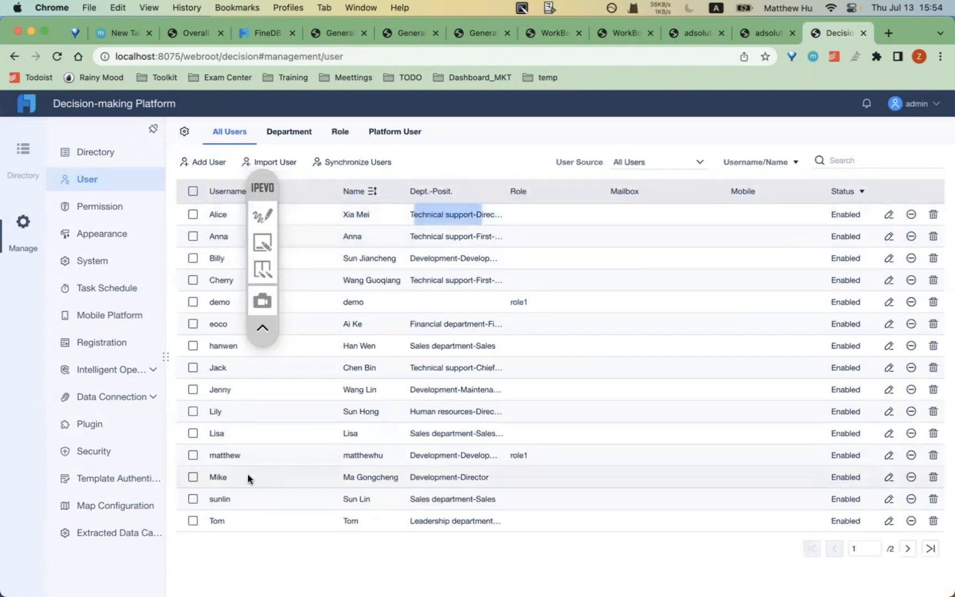
click(262, 215)
click(261, 240)
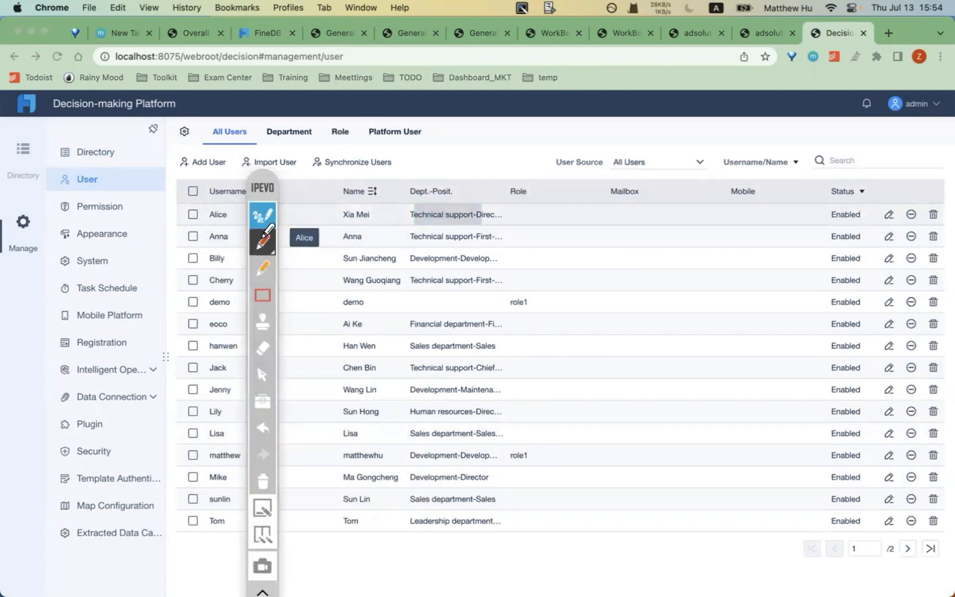
click(264, 206)
drag(263, 190, 89, 188)
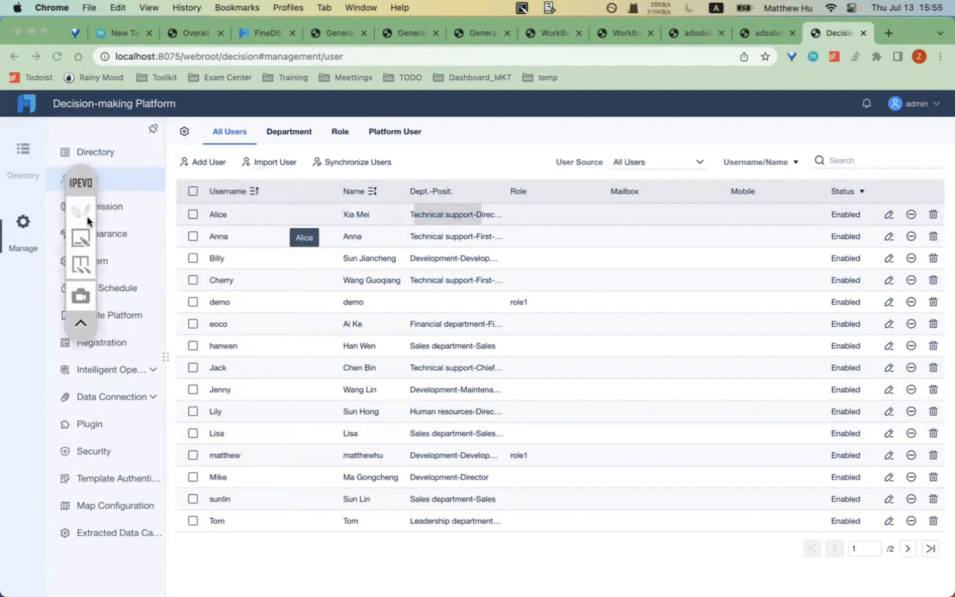
click(81, 211)
drag(191, 470, 528, 469)
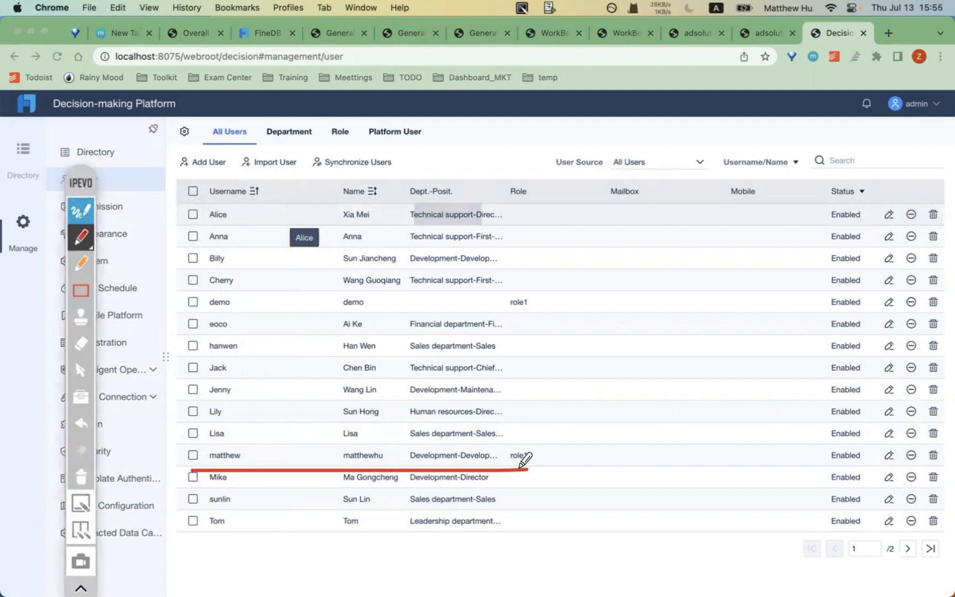
click(86, 212)
click(86, 212)
click(85, 211)
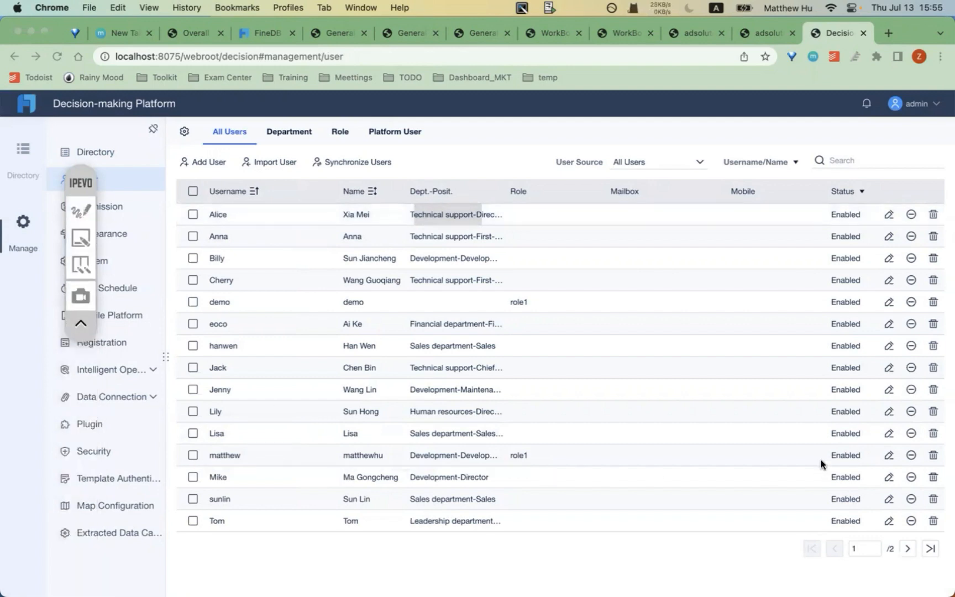
- Generate and save a new password for the chosen user, keep a copy in a text editor, then log out
click(889, 455)
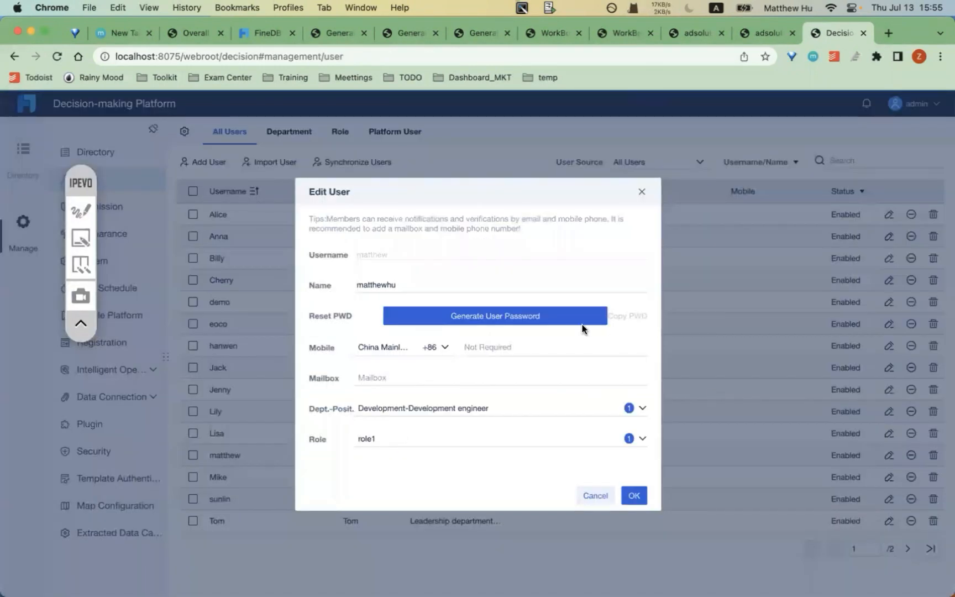
click(497, 318)
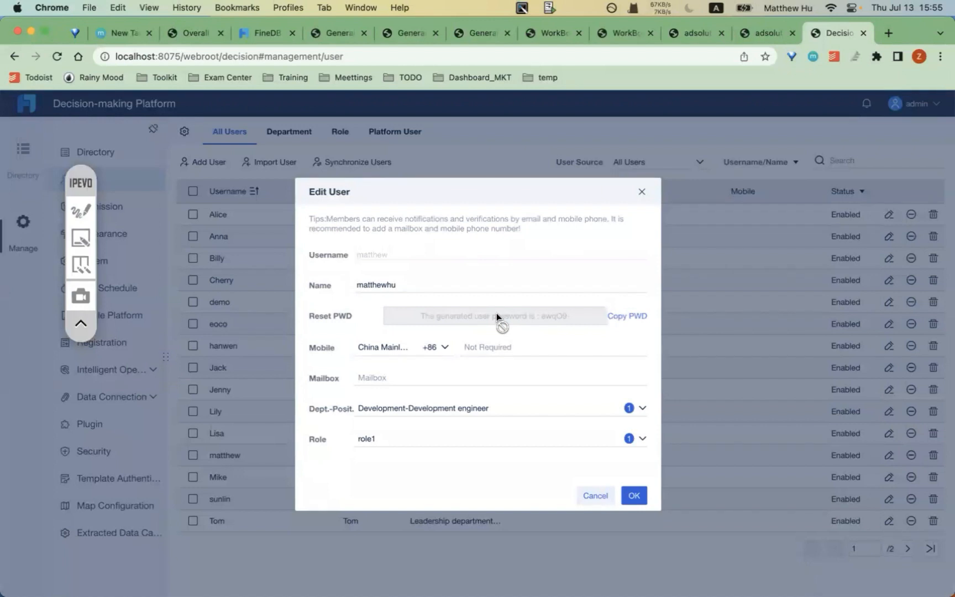
click(631, 316)
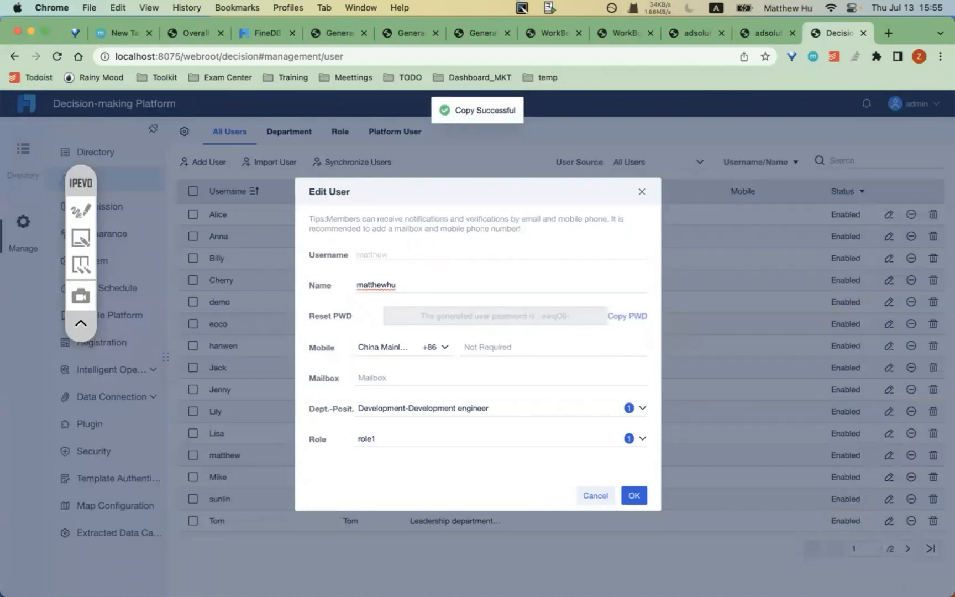
mouse_move(385, 567)
click(479, 565)
key(super+v)
key(super+Tab)
click(634, 495)
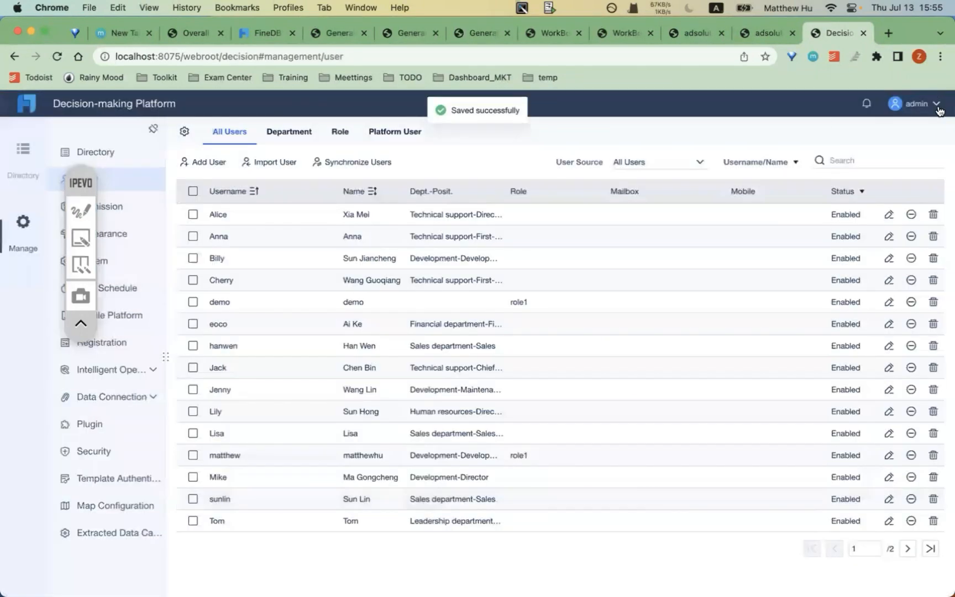
click(935, 114)
click(898, 143)
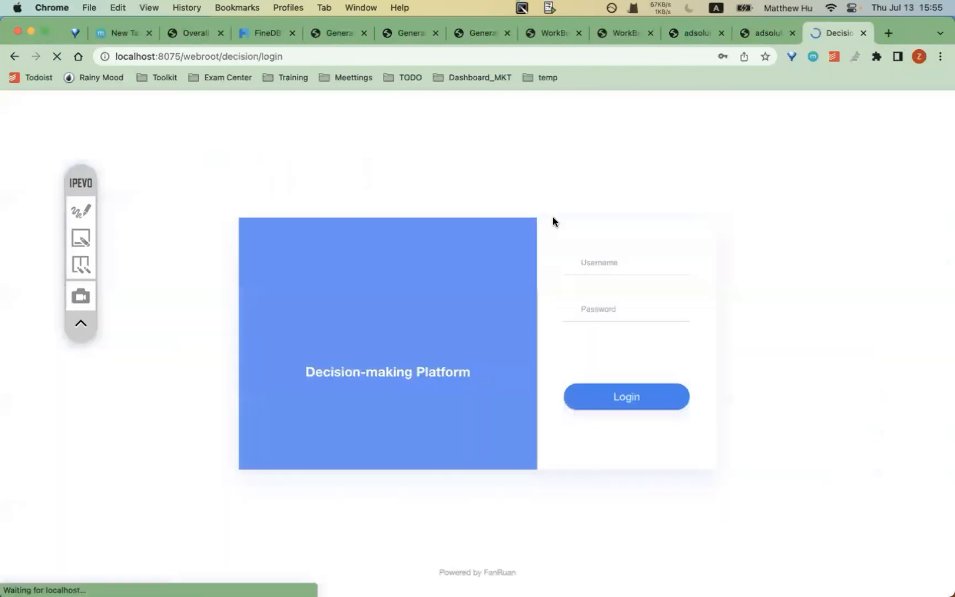
- Log in to the platform as the edited user
click(598, 261)
text(matthew)
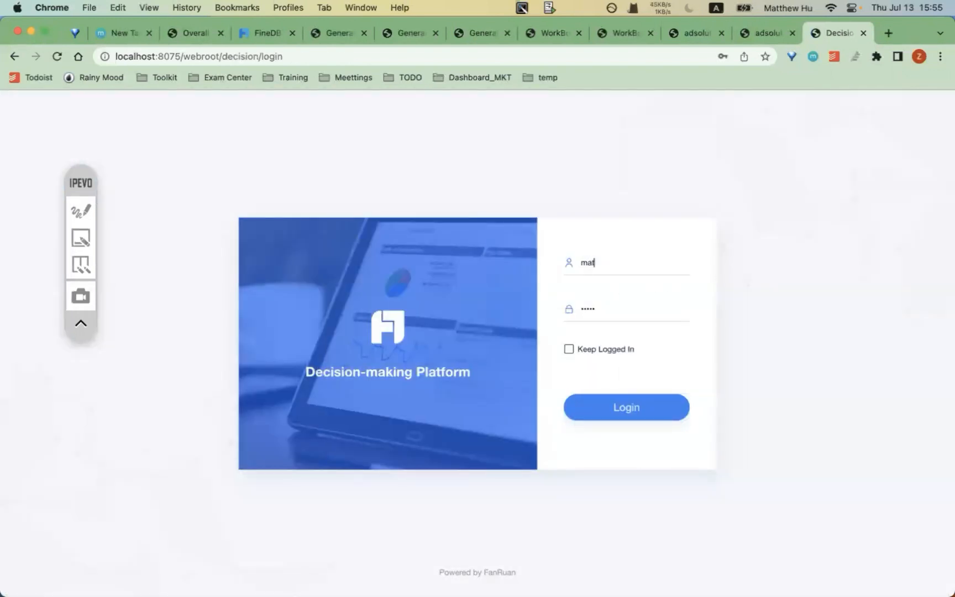
click(593, 406)
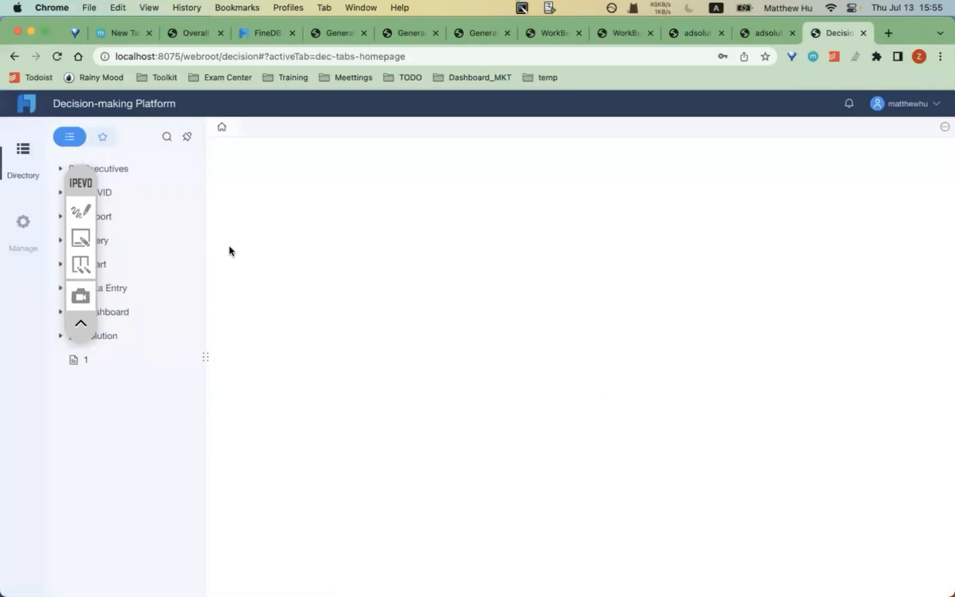
click(92, 212)
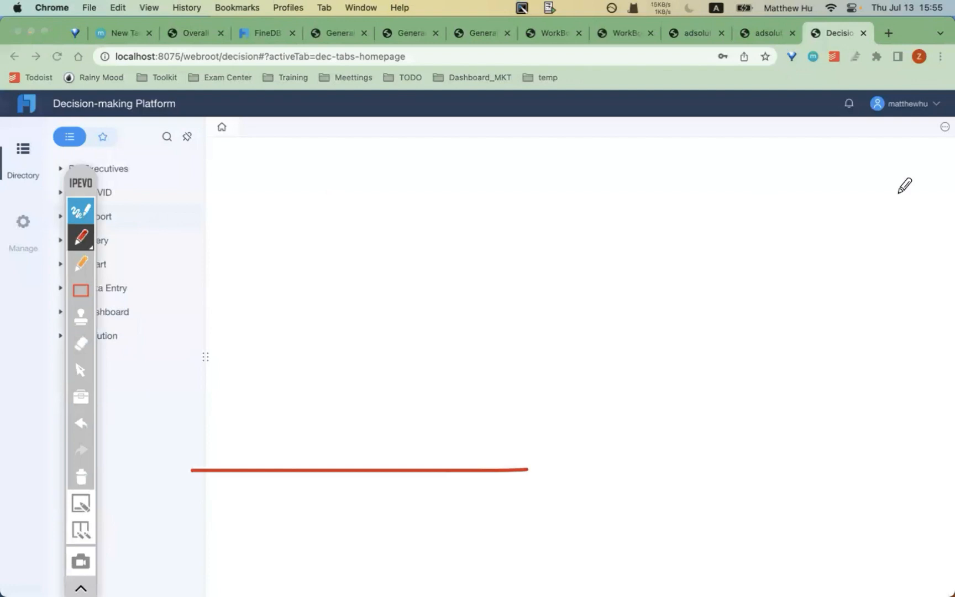
click(81, 477)
- Browse the edited user's platform home page
drag(860, 119, 942, 119)
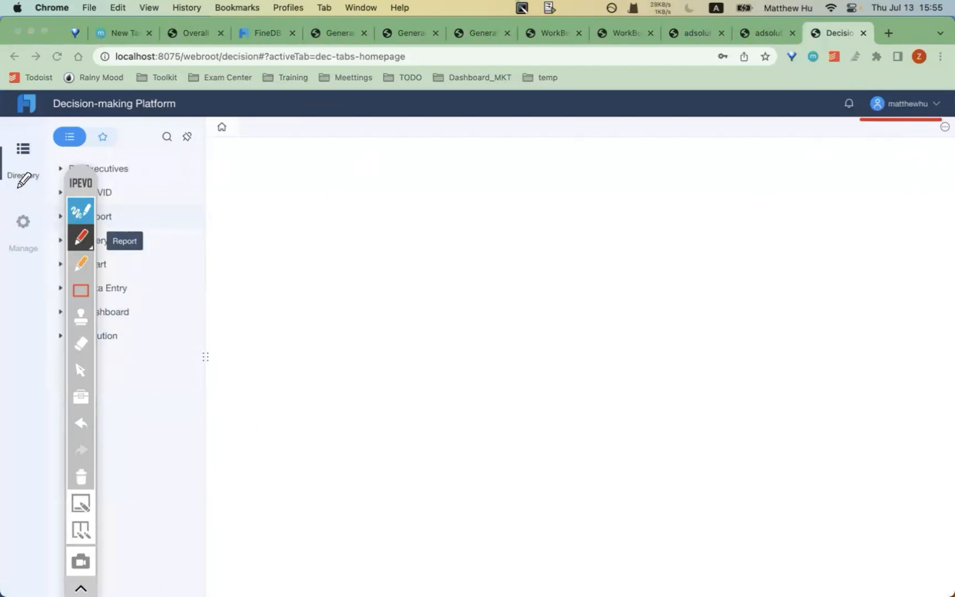
drag(9, 190, 28, 189)
drag(13, 263, 32, 263)
click(77, 206)
click(79, 207)
click(81, 482)
click(24, 362)
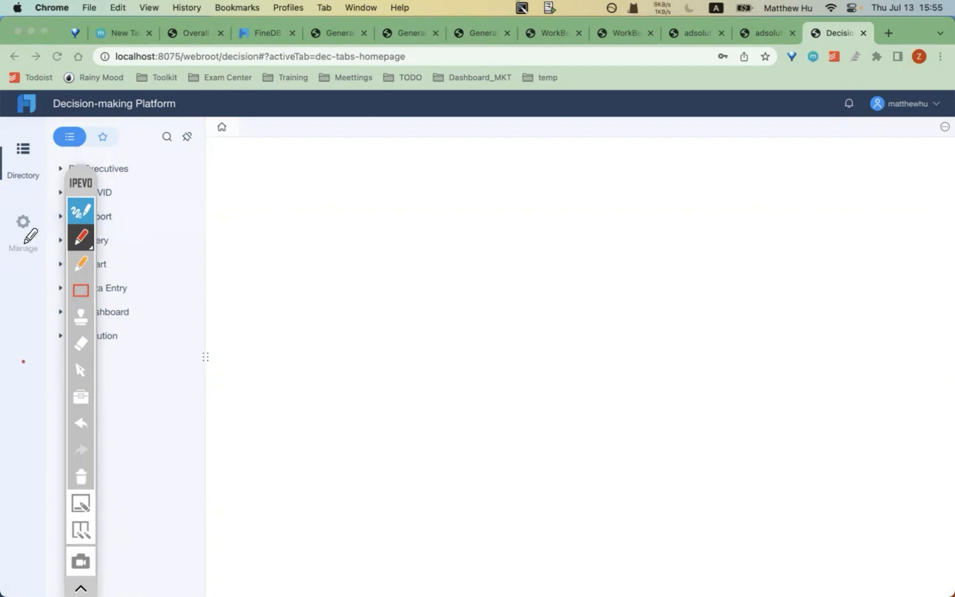
click(81, 211)
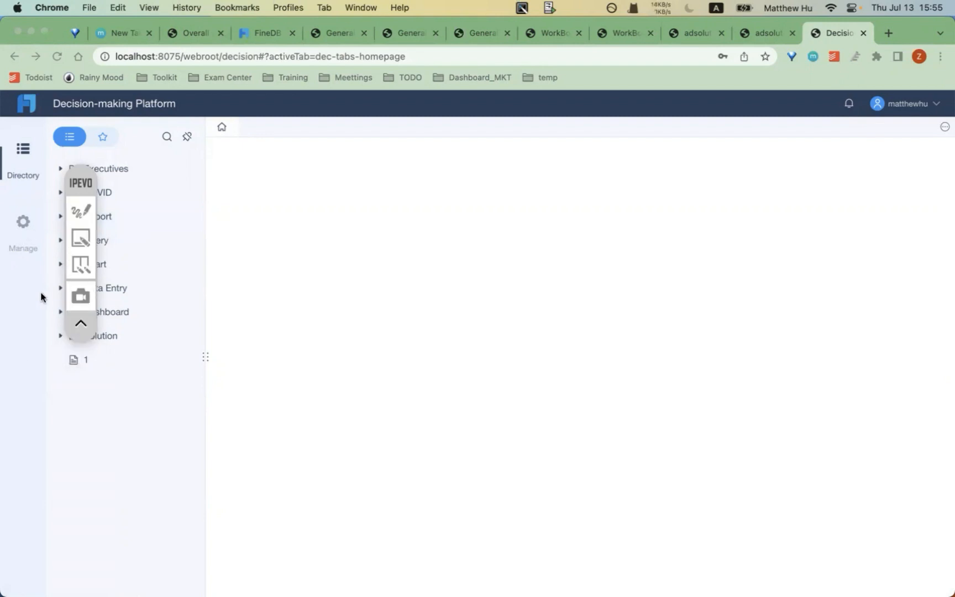
- Open Manage, where Common Settings lists only Task Schedule for this user
click(23, 223)
drag(84, 176, 266, 230)
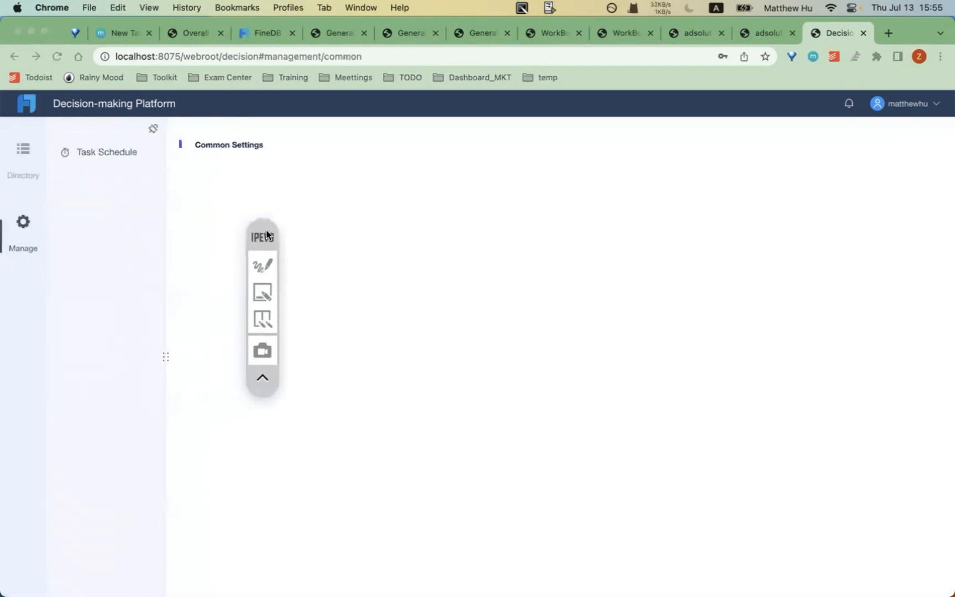
click(263, 291)
click(262, 290)
click(262, 264)
drag(54, 158, 137, 157)
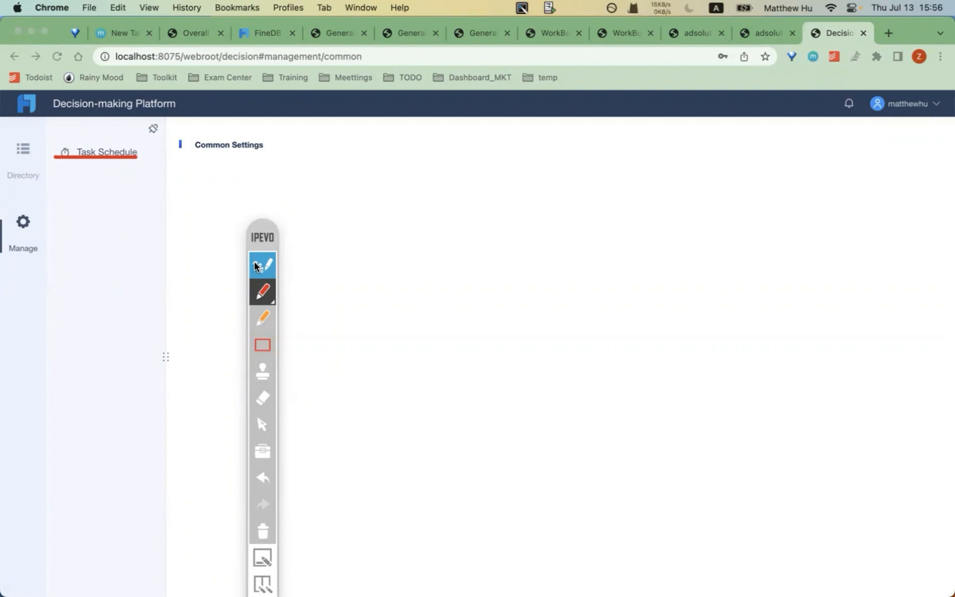
click(262, 537)
click(265, 262)
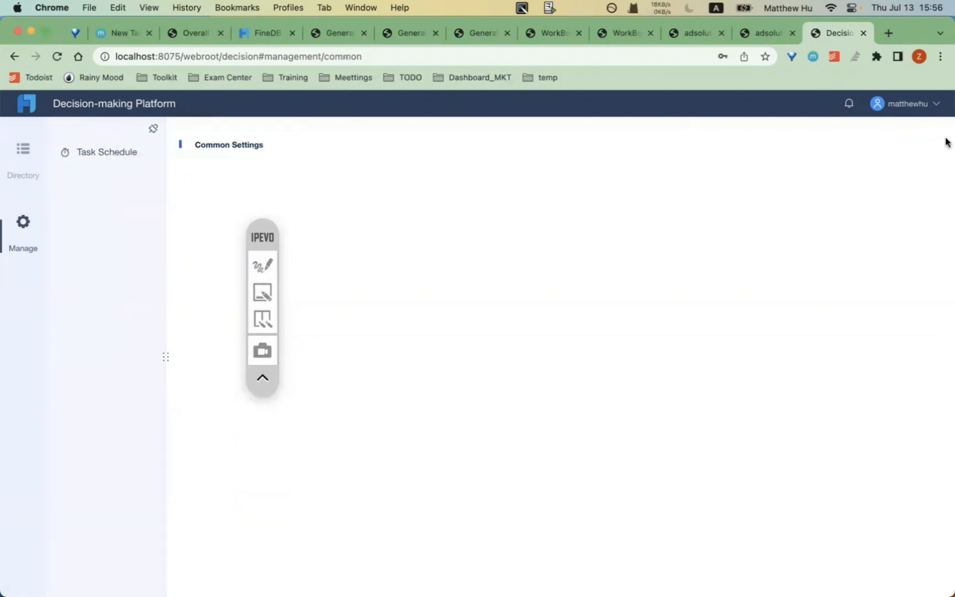
- Log out and log back in as administrator
click(940, 110)
click(887, 145)
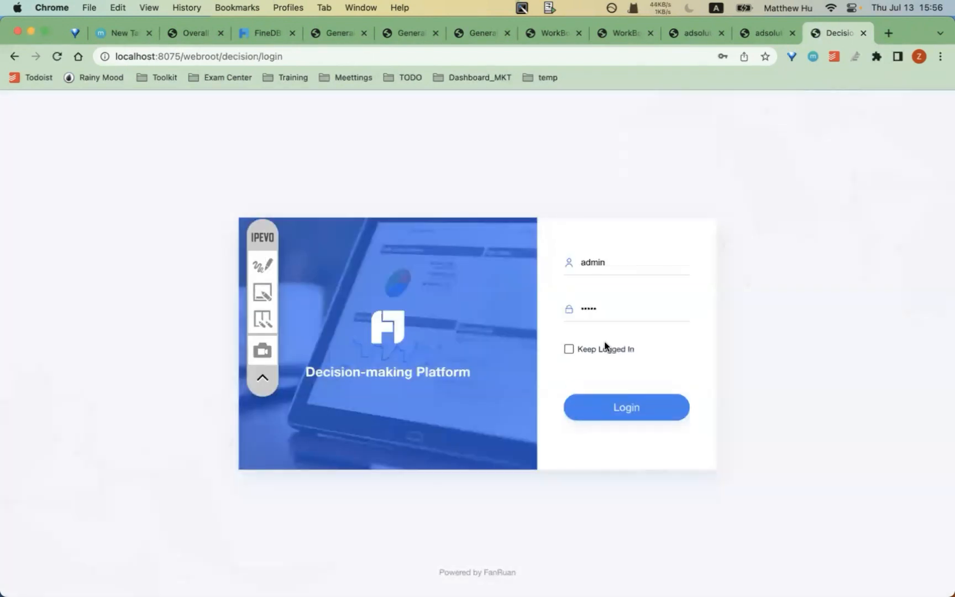
click(604, 407)
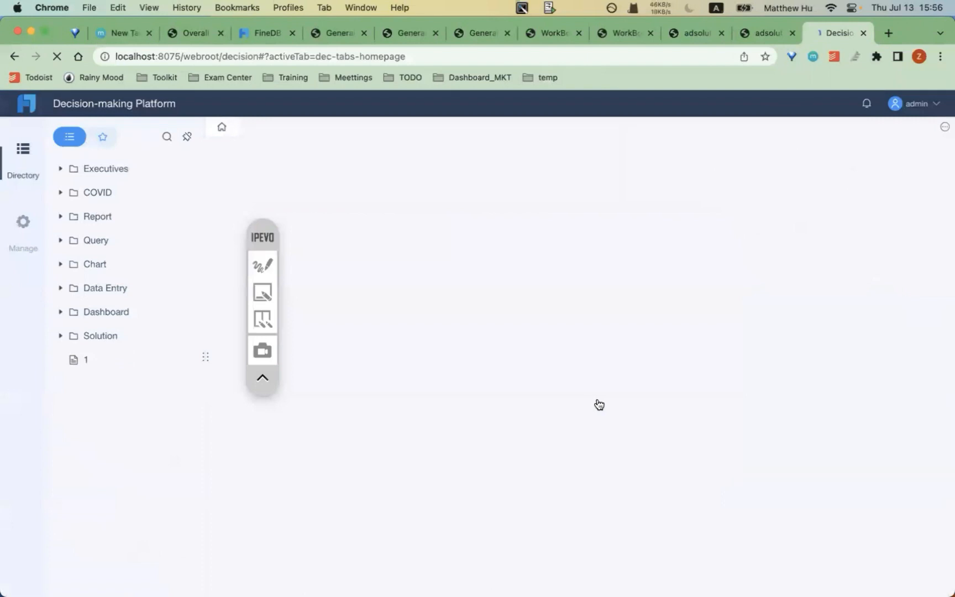
- Browse the User, Permission, Appearance and System > General settings, then show the Task Schedule list
click(18, 242)
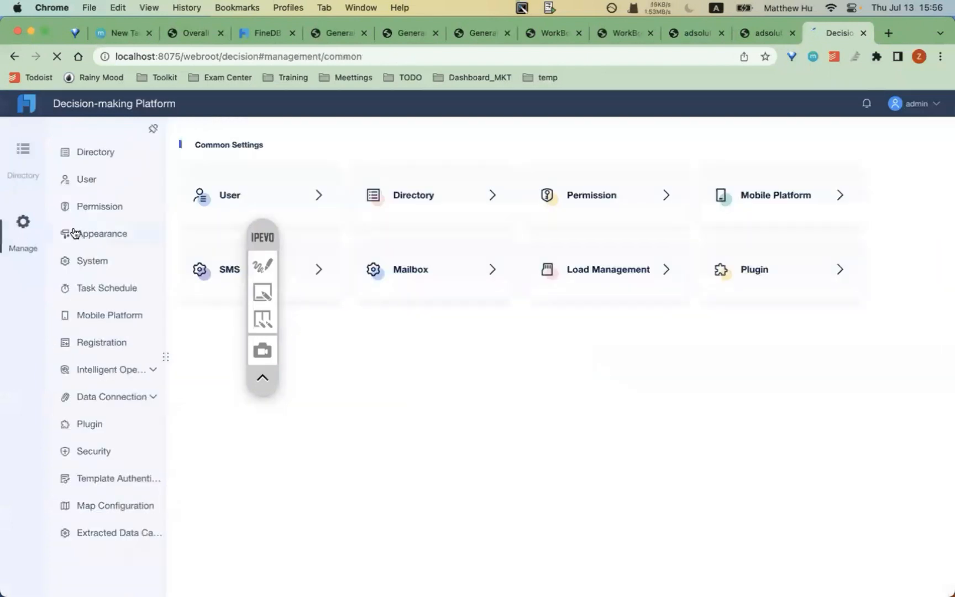
click(108, 184)
click(114, 205)
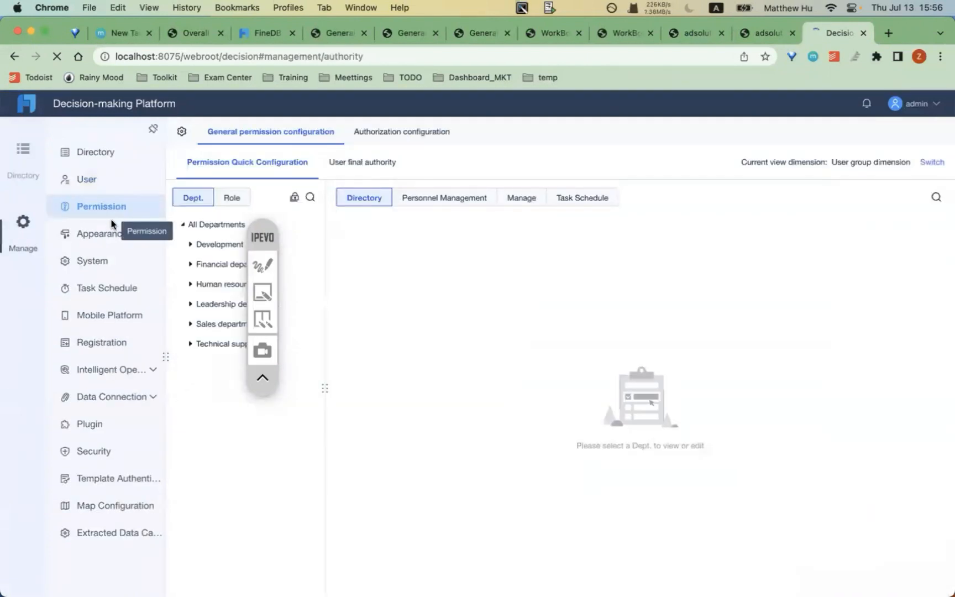
click(108, 232)
click(107, 260)
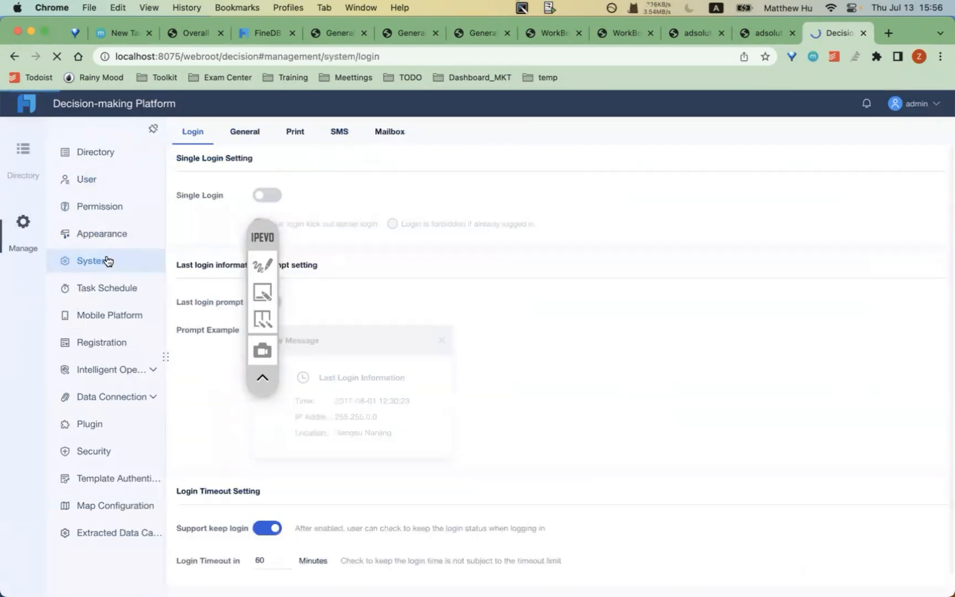
drag(260, 235, 880, 214)
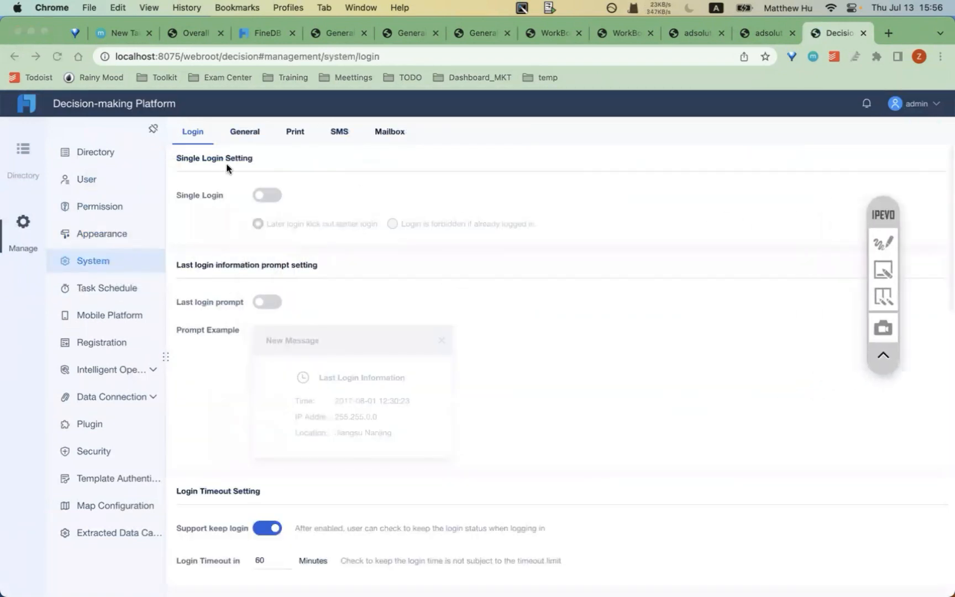
click(242, 135)
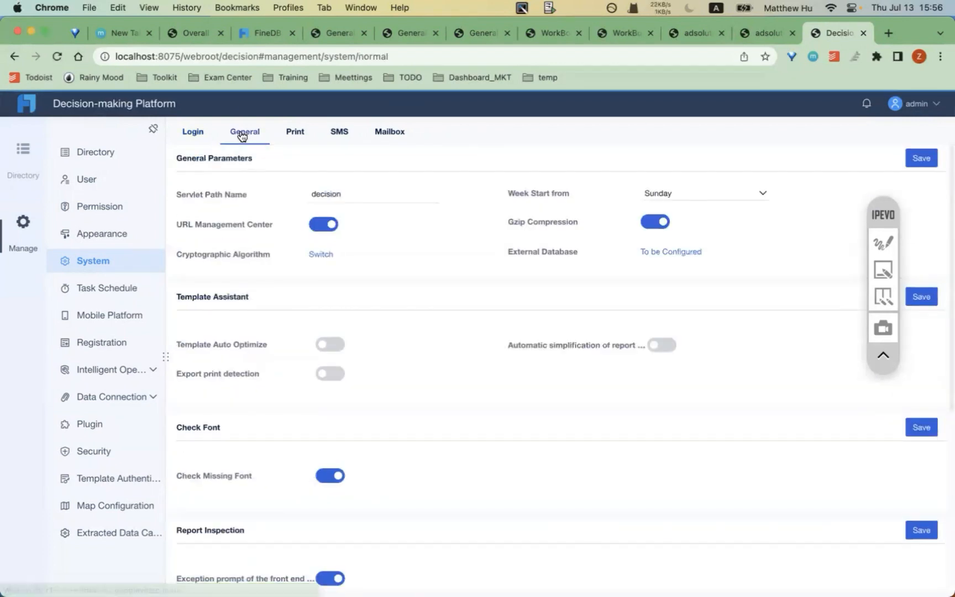
click(97, 290)
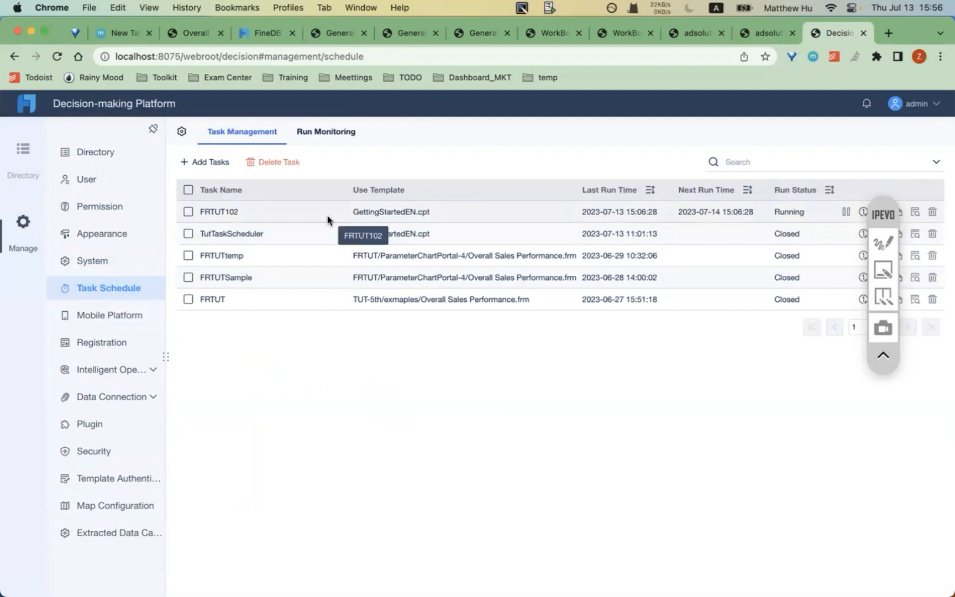
click(208, 163)
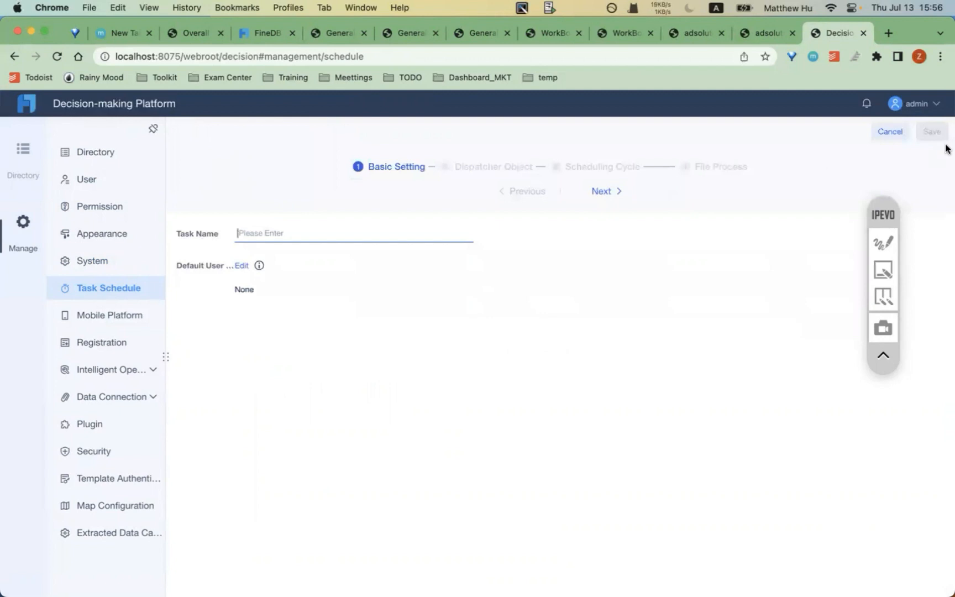
click(890, 132)
click(883, 242)
drag(193, 220, 234, 220)
mouse_move(191, 246)
mouse_down()
mouse_move(240, 247)
mouse_move(235, 270)
mouse_up()
drag(334, 216, 429, 215)
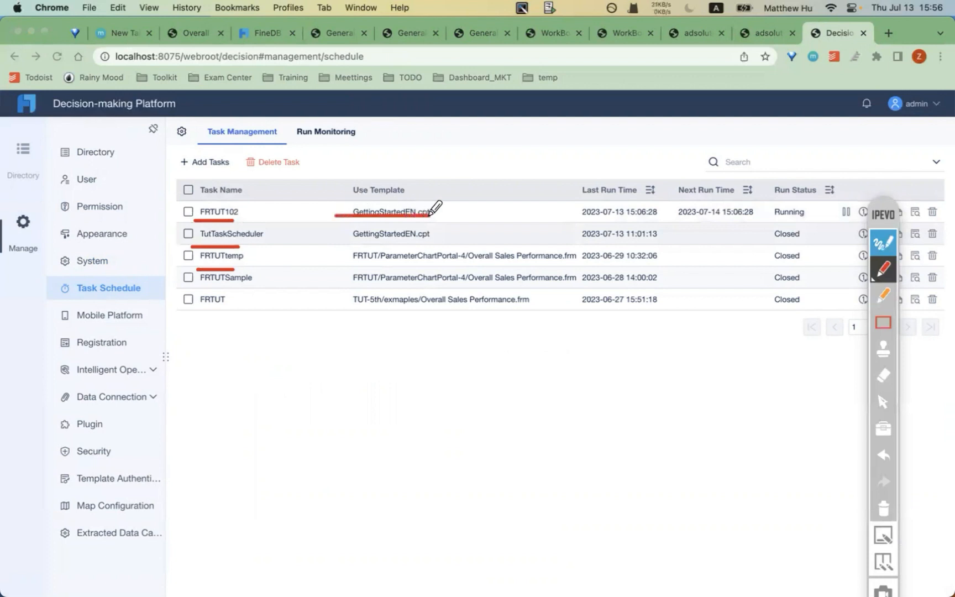
drag(580, 200, 638, 200)
drag(776, 200, 795, 201)
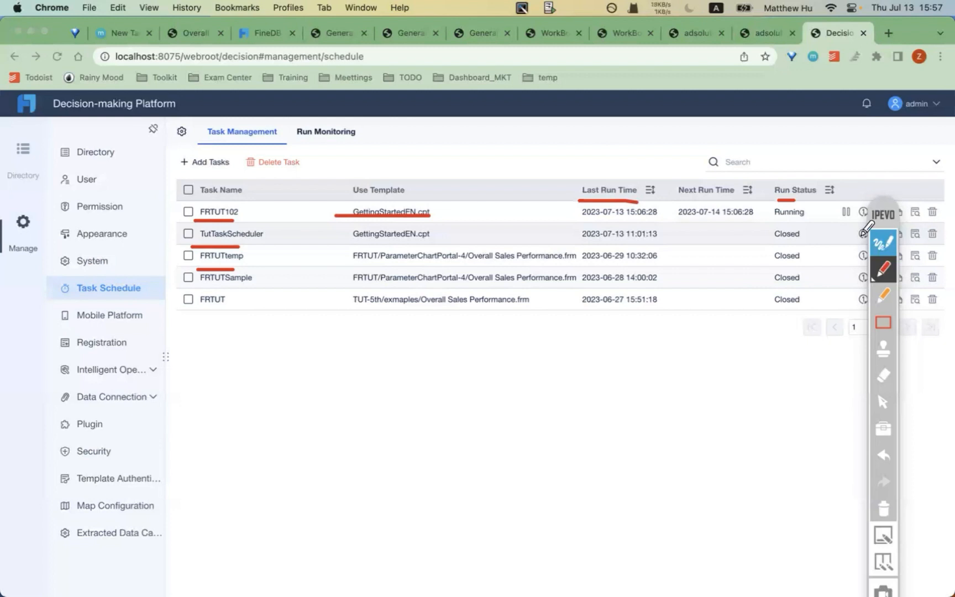
click(885, 505)
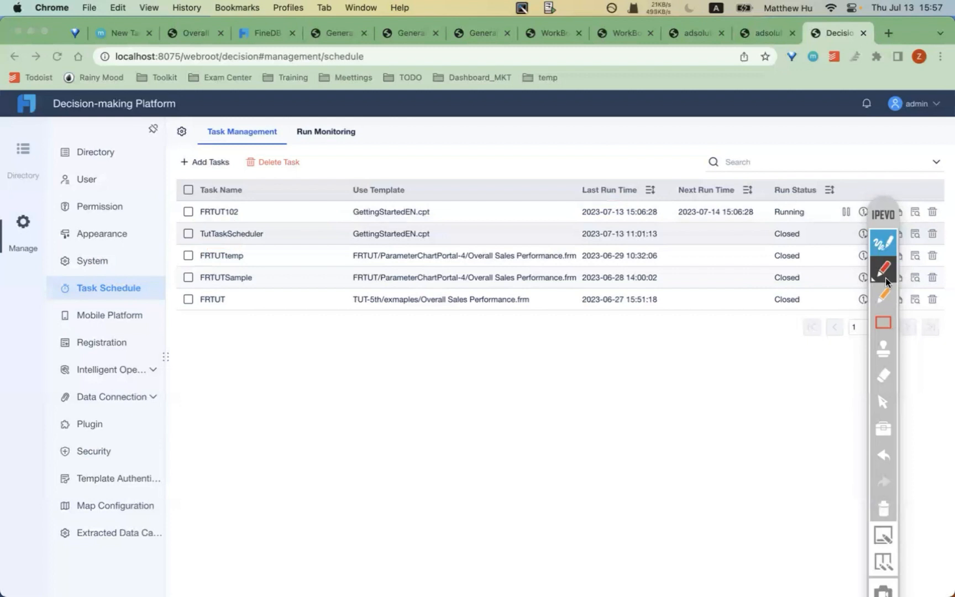
click(879, 394)
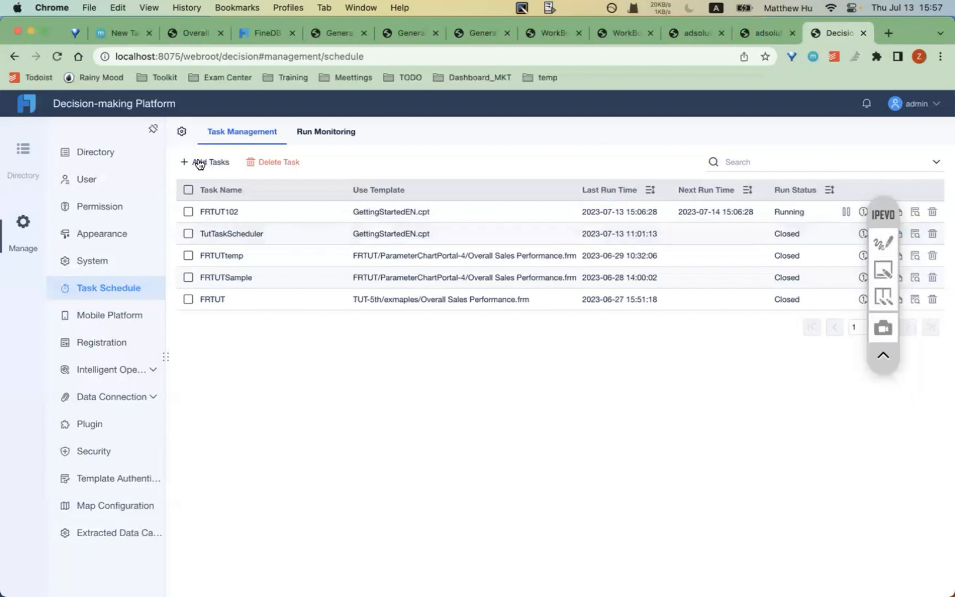
click(201, 163)
- Name the new scheduled task finereportTut
click(278, 228)
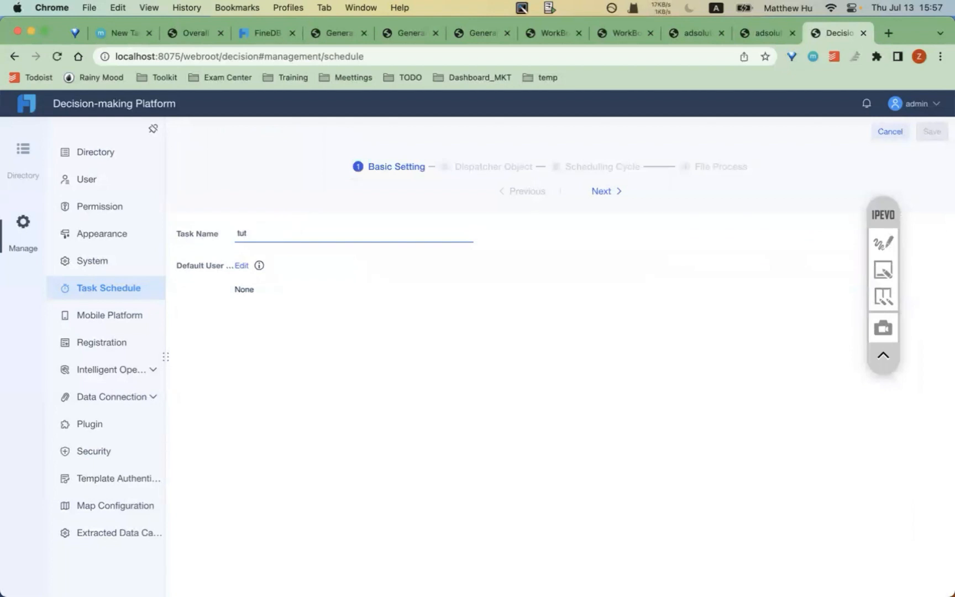
text(tutFIne)
key(super+a)
text(t)
- Set the default users to admin plus one other Platform user and go to Dispatcher Object
click(243, 269)
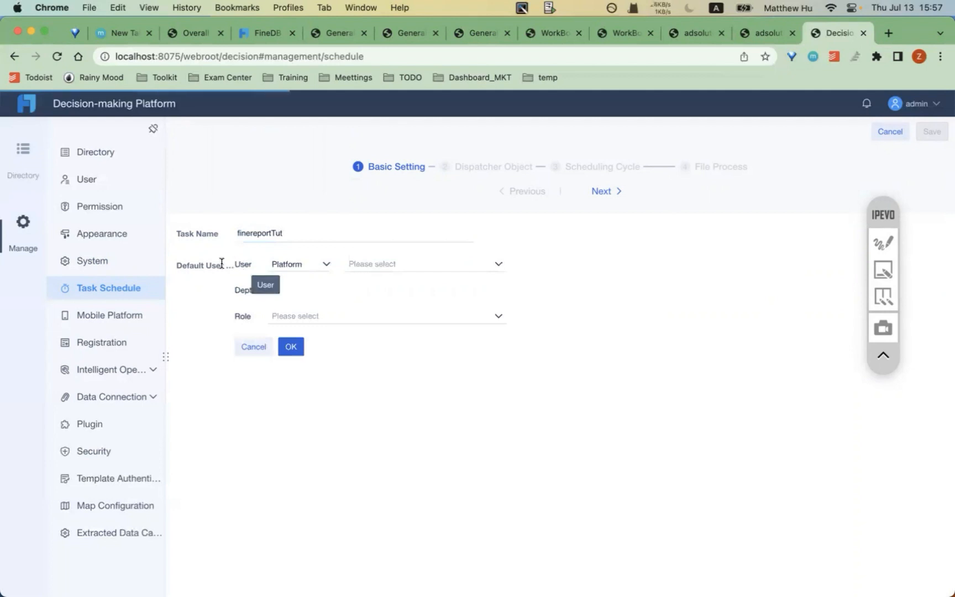
drag(184, 264, 221, 264)
click(219, 265)
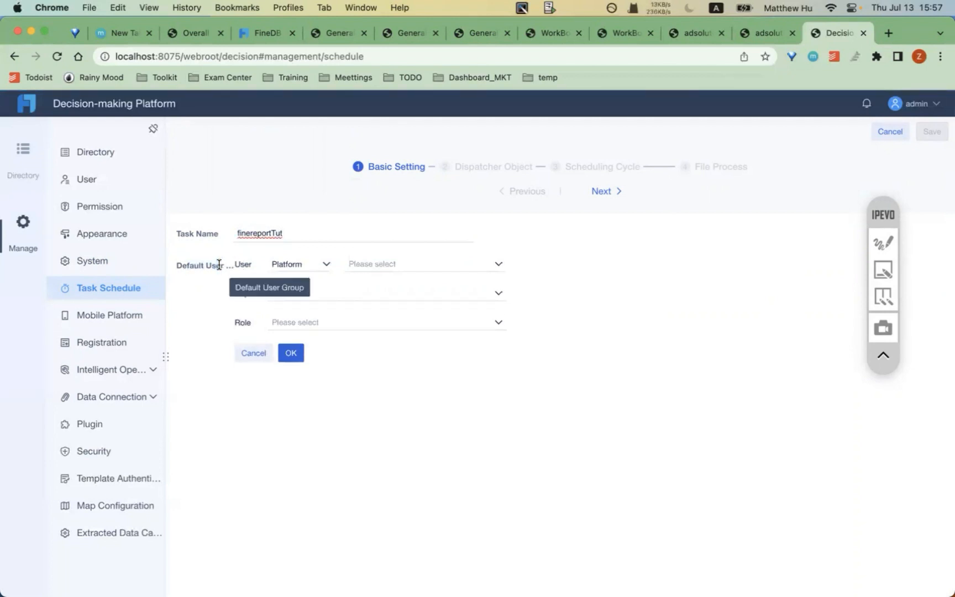
click(297, 264)
click(300, 284)
click(412, 264)
click(381, 287)
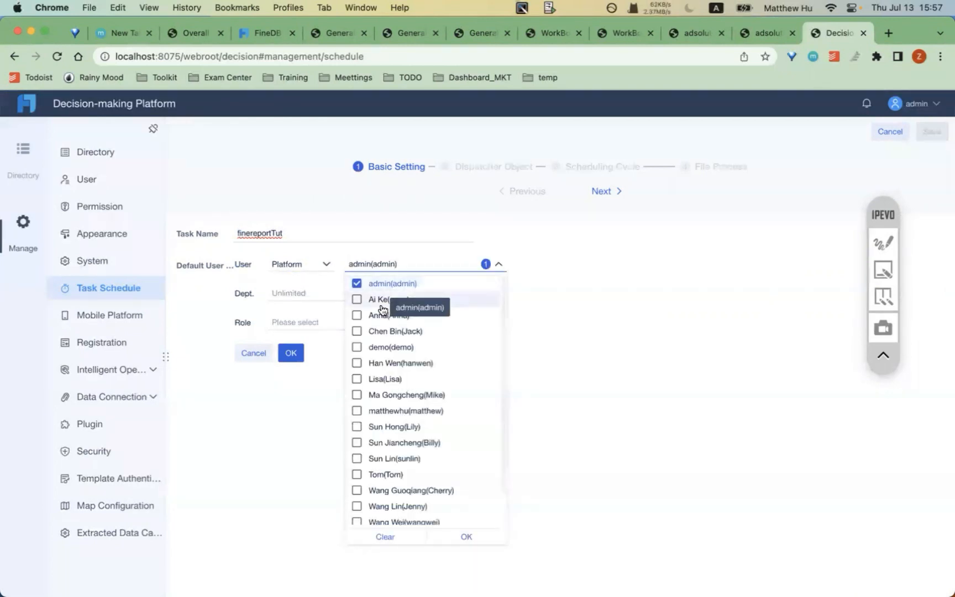
scroll(396, 488, down, 2)
click(406, 374)
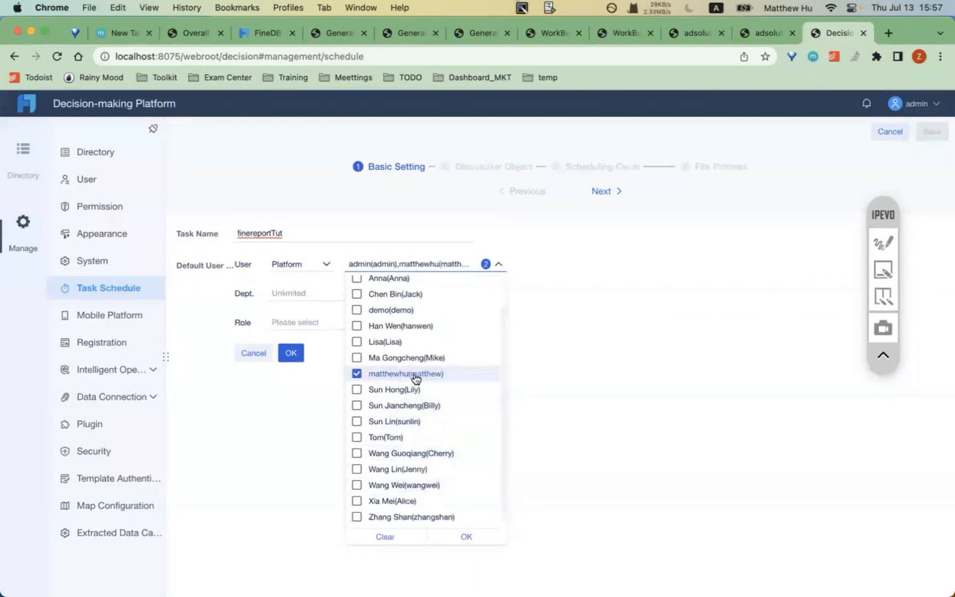
click(332, 412)
click(292, 353)
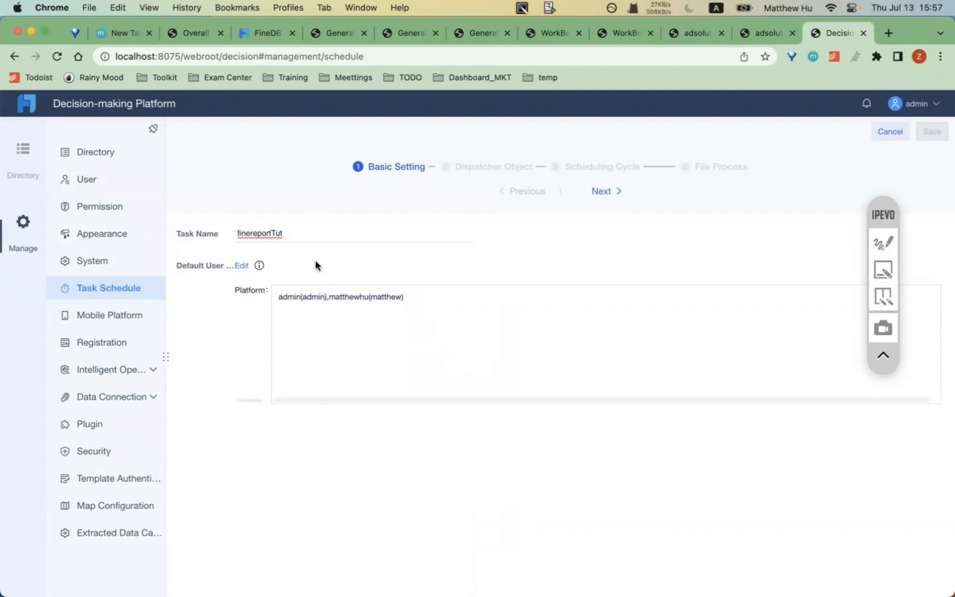
click(607, 192)
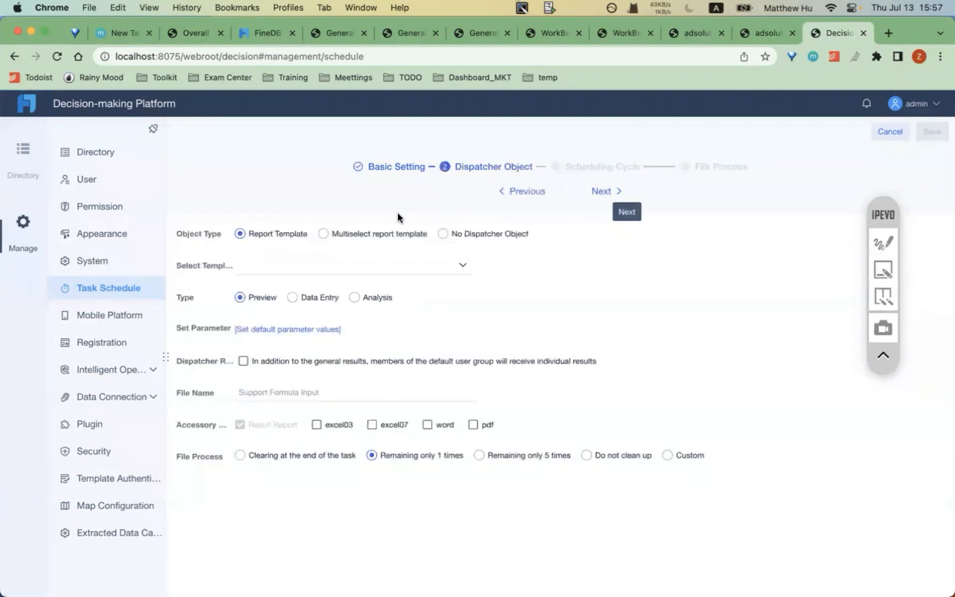
- Choose GettingStartedEN.cpt as the task's dispatched template
click(281, 264)
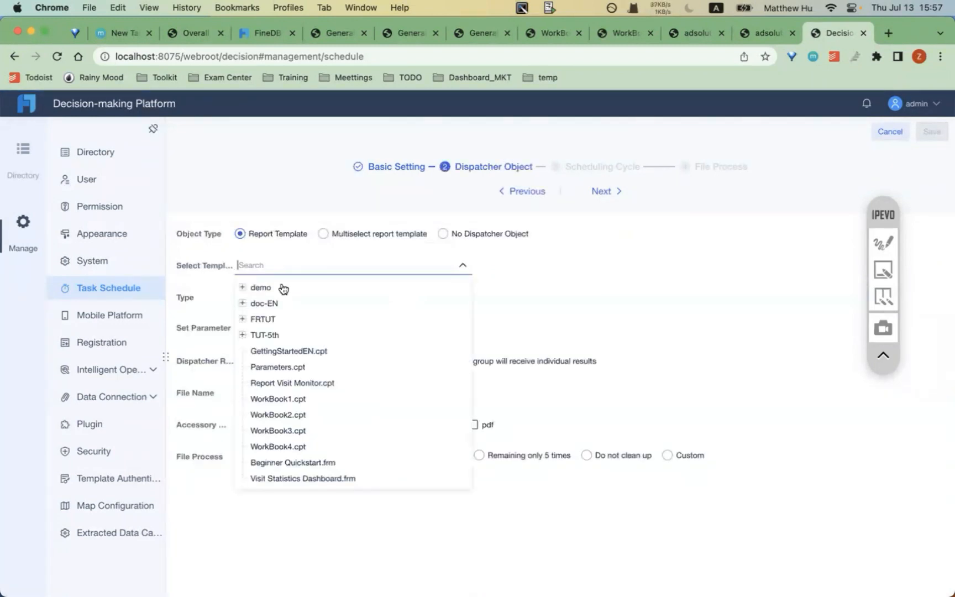
click(294, 353)
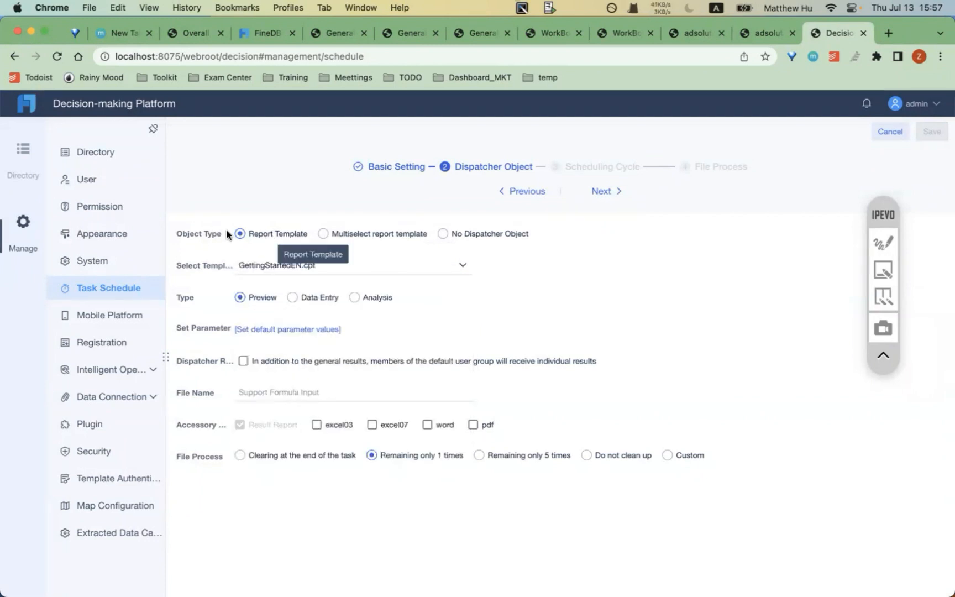
click(883, 243)
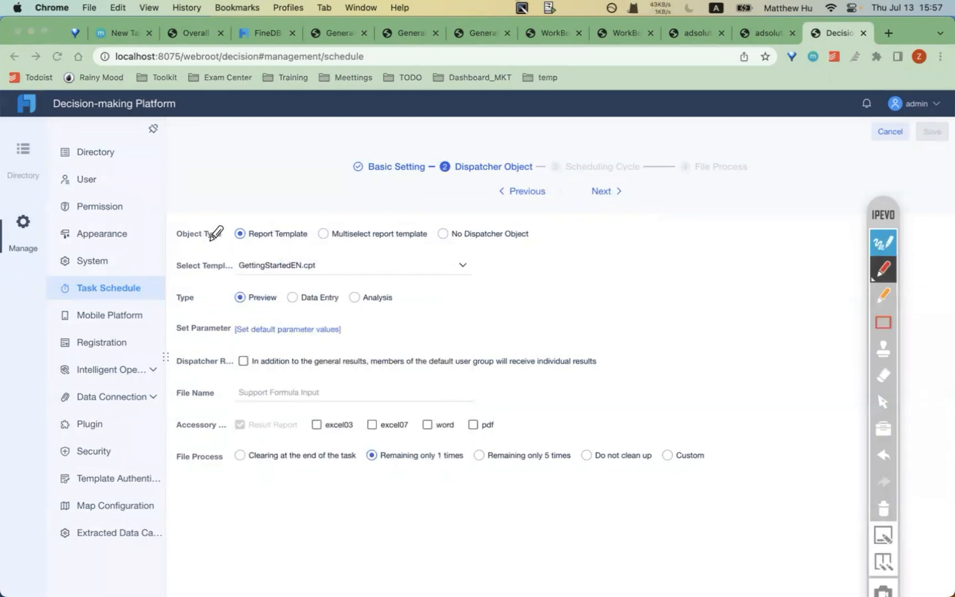
drag(172, 246, 229, 245)
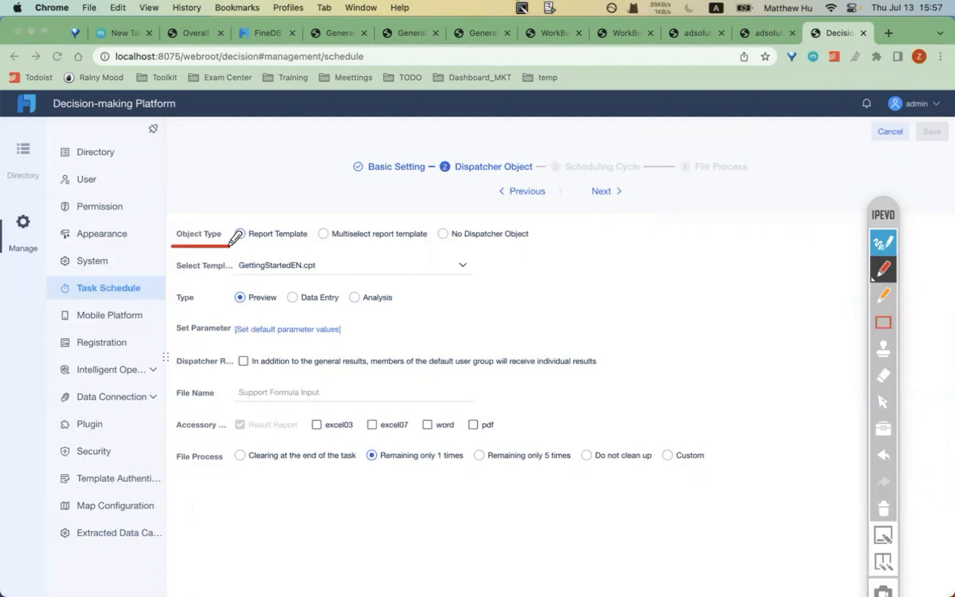
mouse_move(173, 281)
mouse_down()
mouse_move(224, 282)
mouse_move(208, 312)
mouse_up()
click(180, 311)
drag(172, 345, 228, 345)
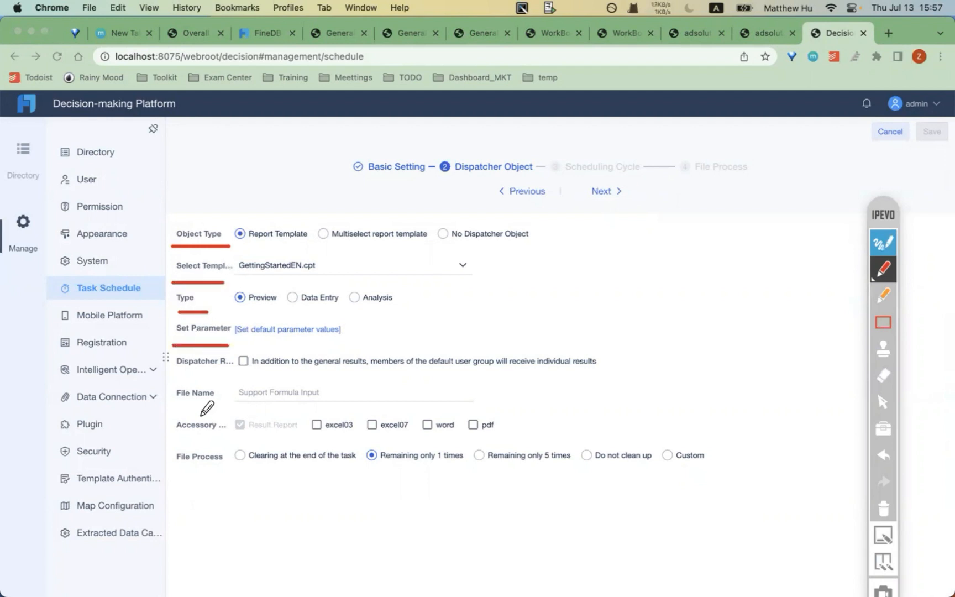
click(883, 509)
click(884, 242)
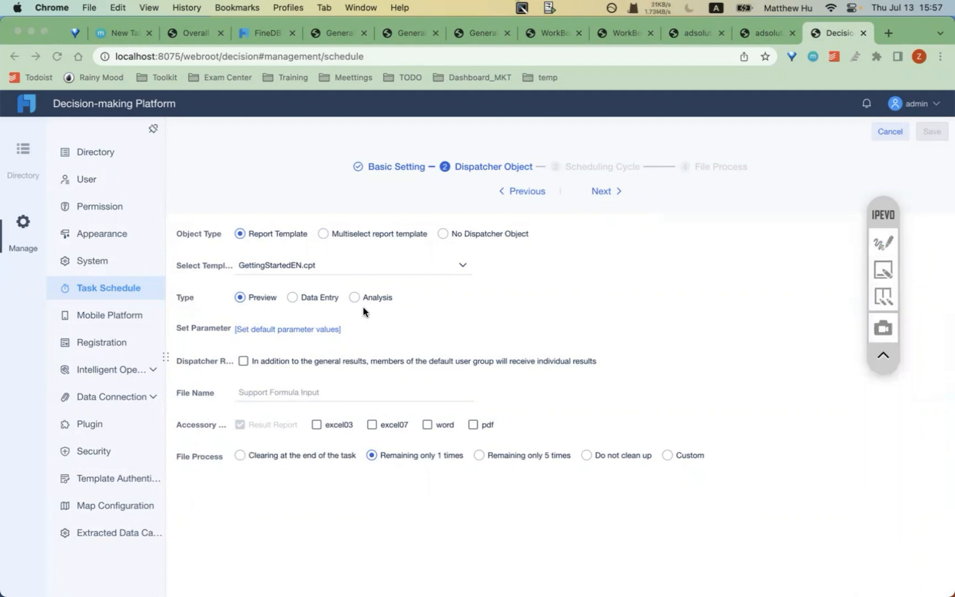
- Show the template's default parameters, marking the region = east china row, then continue to Scheduling Cycle
click(278, 329)
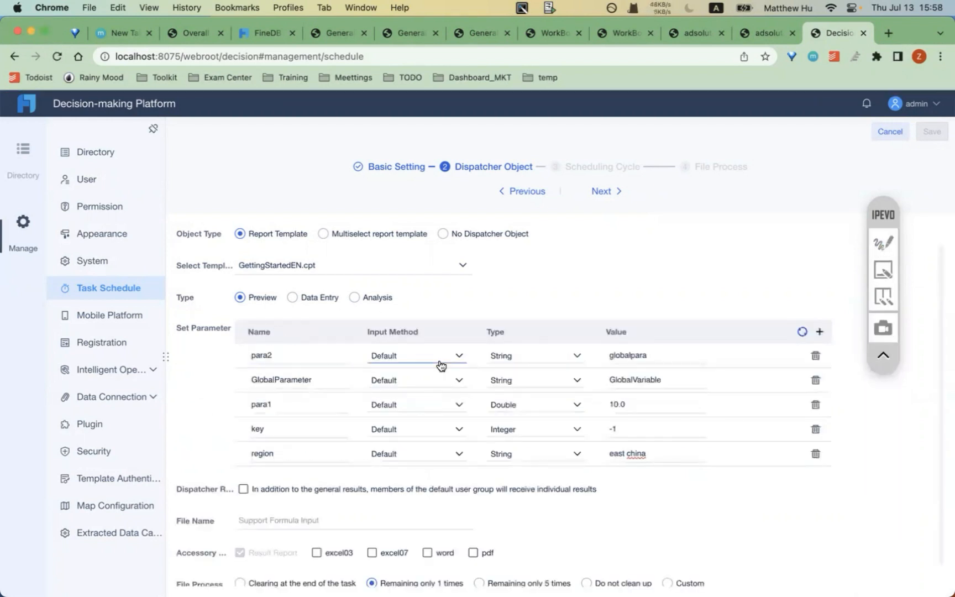
click(884, 242)
drag(218, 477, 696, 476)
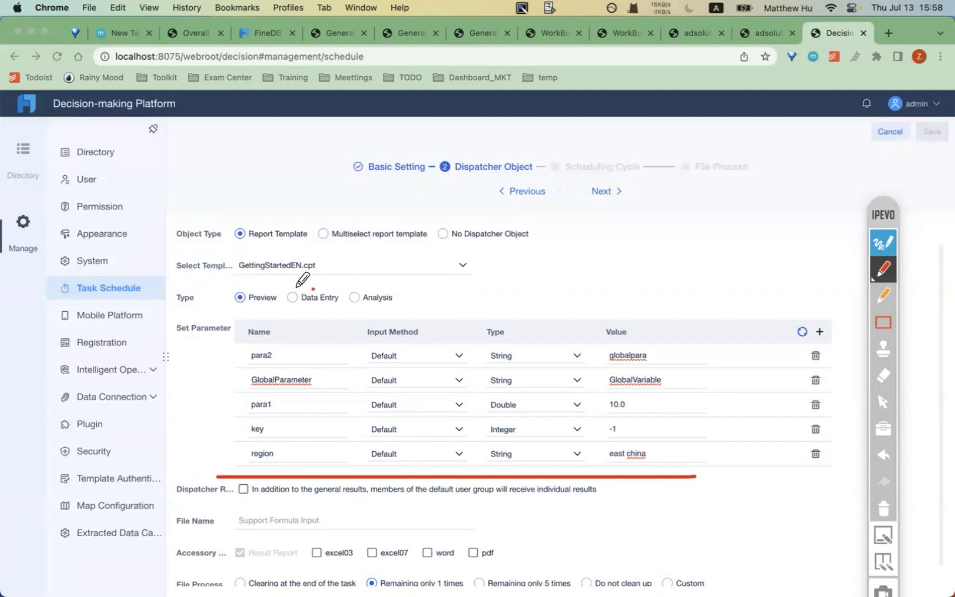
click(884, 507)
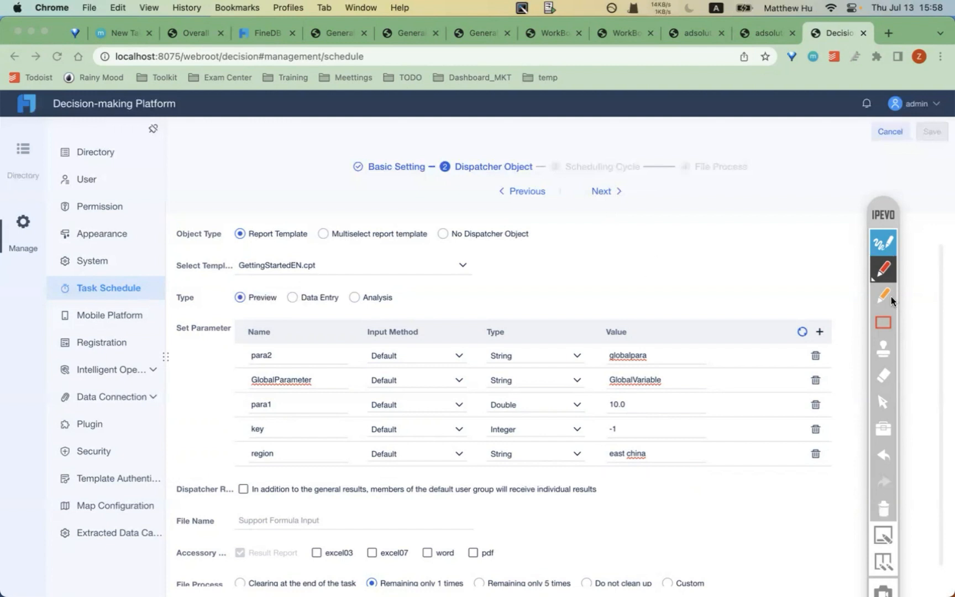
click(887, 242)
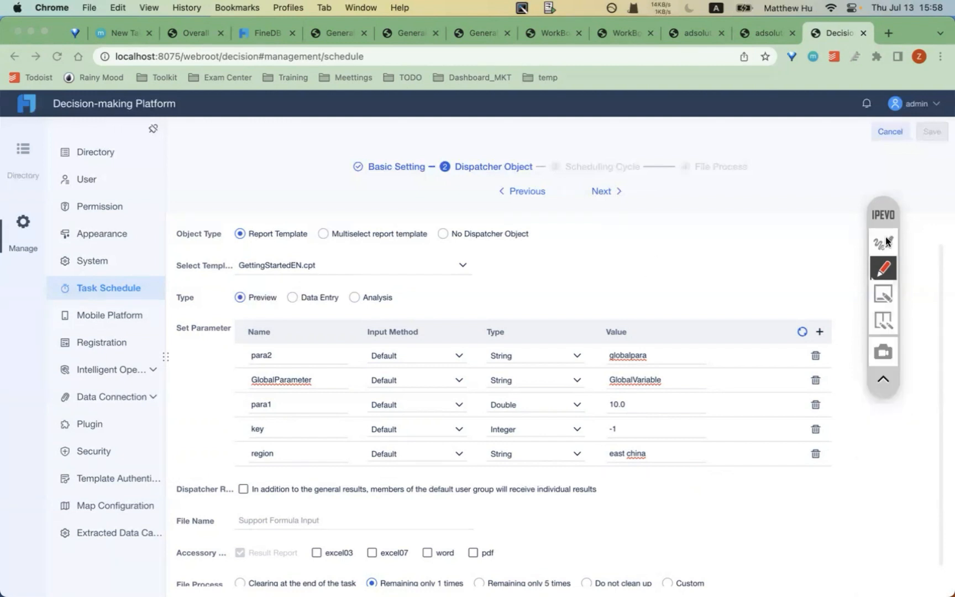
click(608, 194)
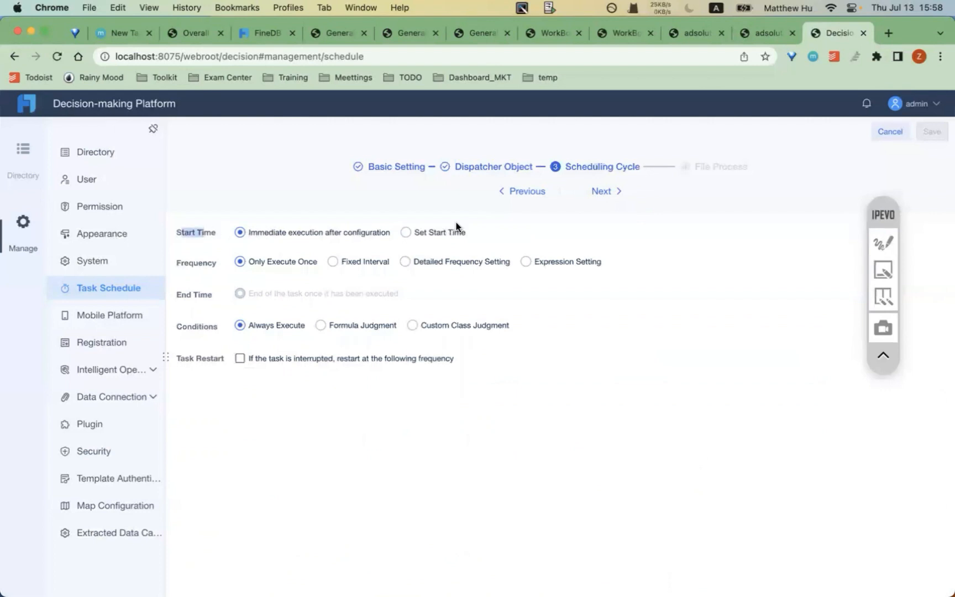
- Choose Set Start Time and point out the Conditions and Task Restart options
click(439, 234)
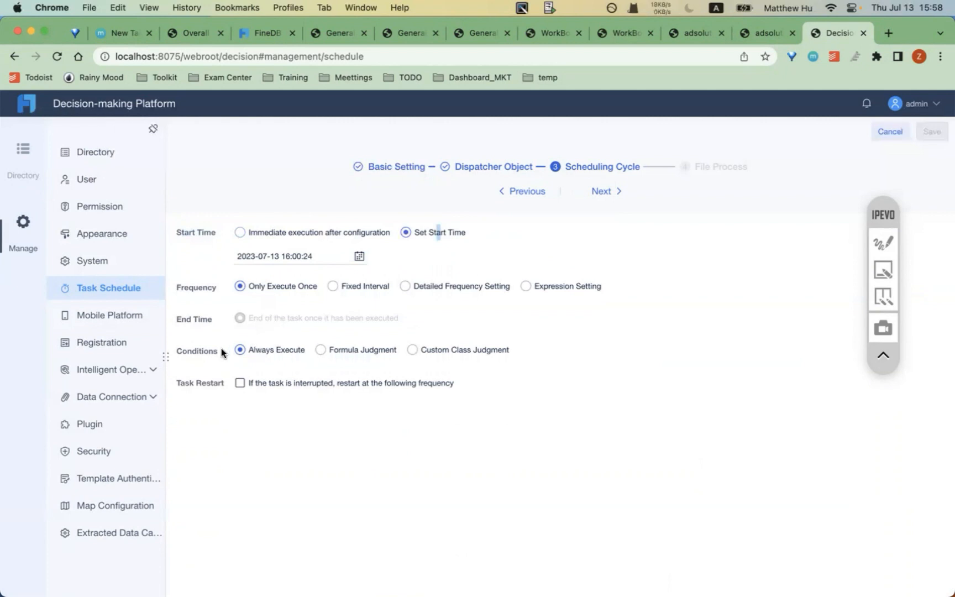
drag(180, 351, 228, 351)
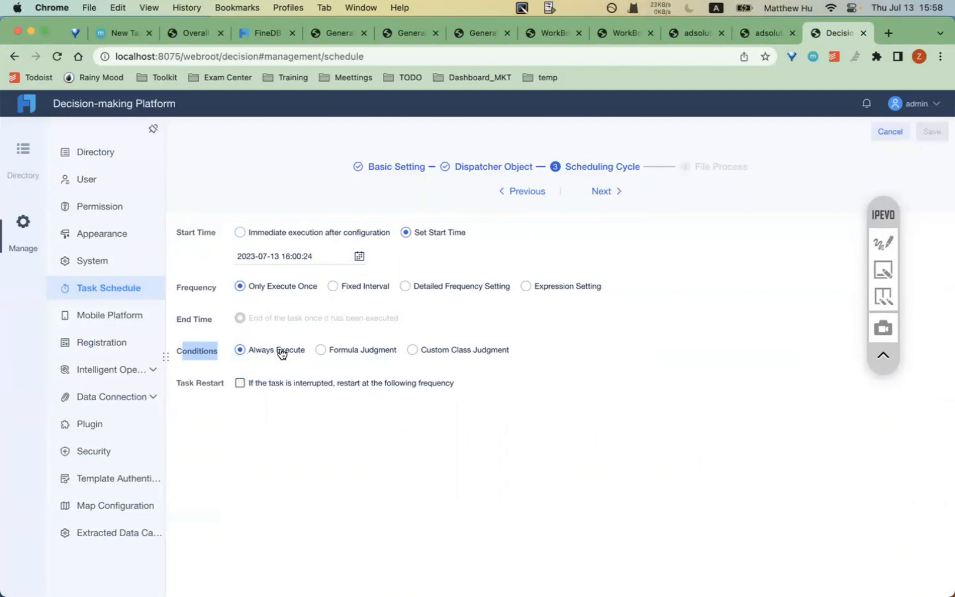
drag(177, 383, 227, 384)
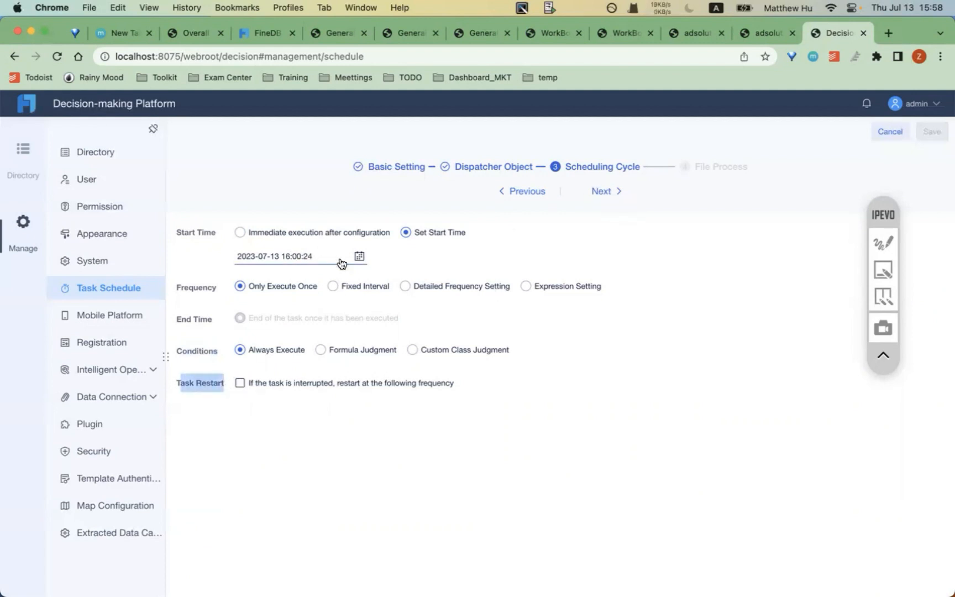
click(359, 256)
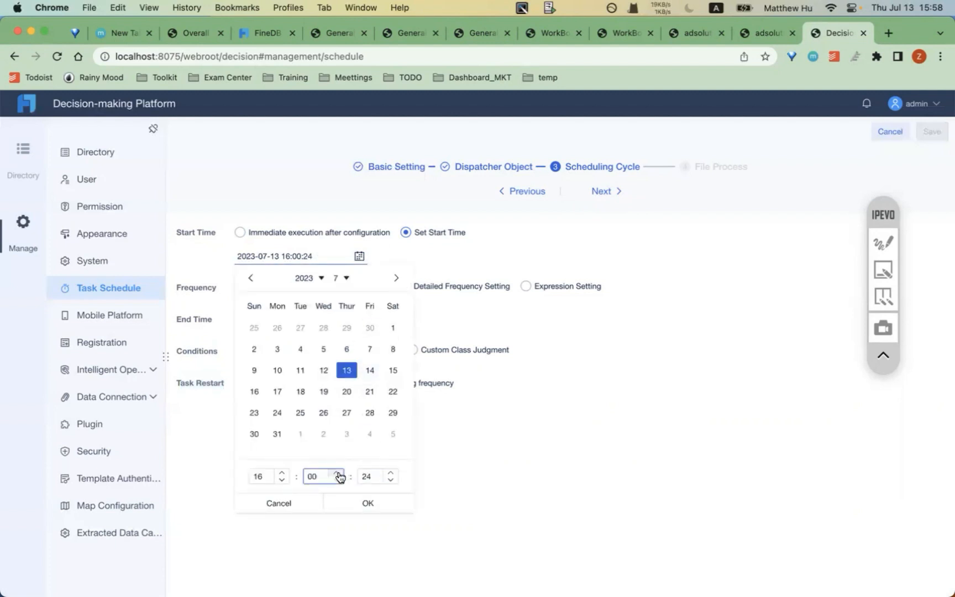
click(392, 475)
double_click(316, 476)
text(60)
key(BackSpace)
key(BackSpace)
text(12)
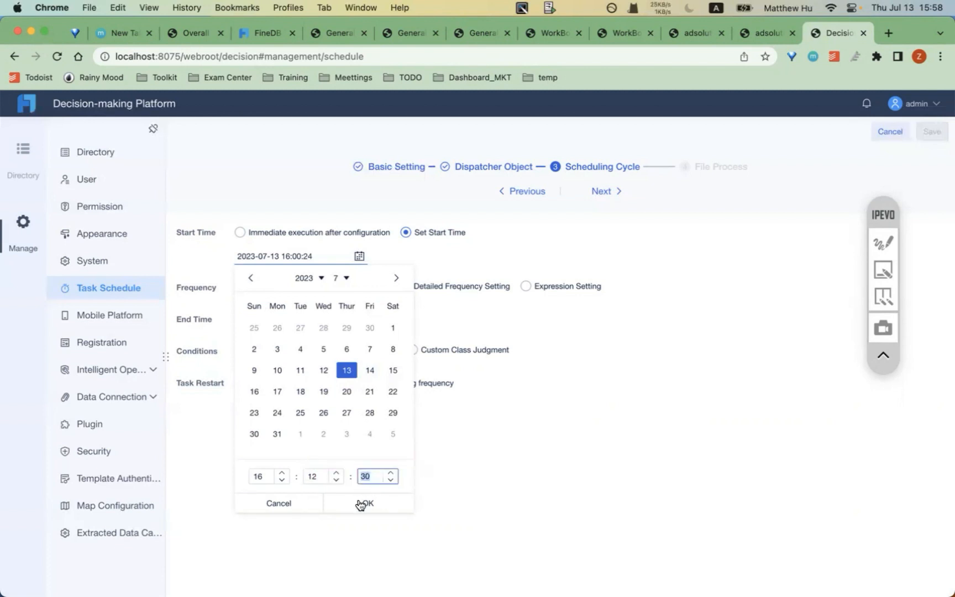
click(363, 505)
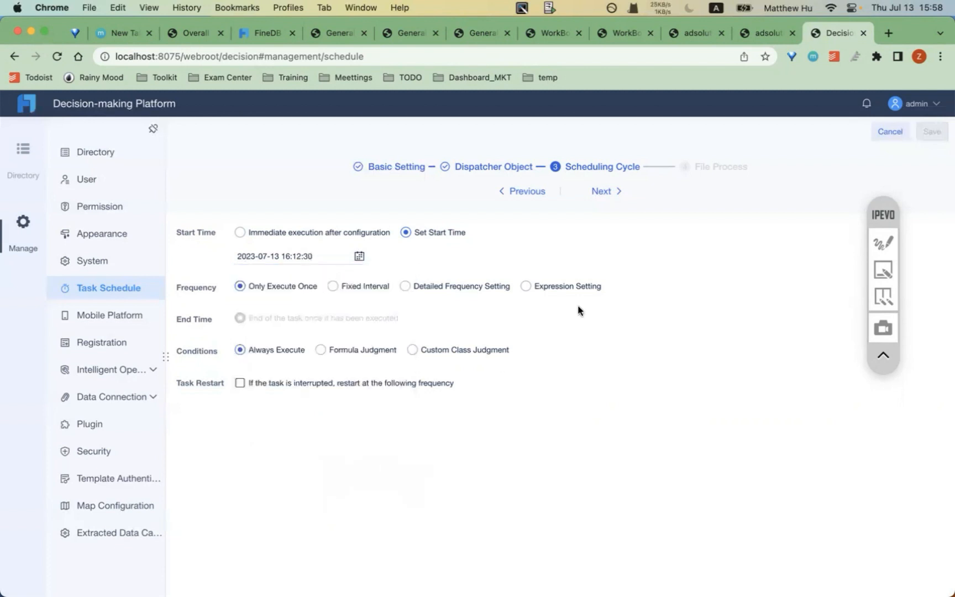
click(597, 194)
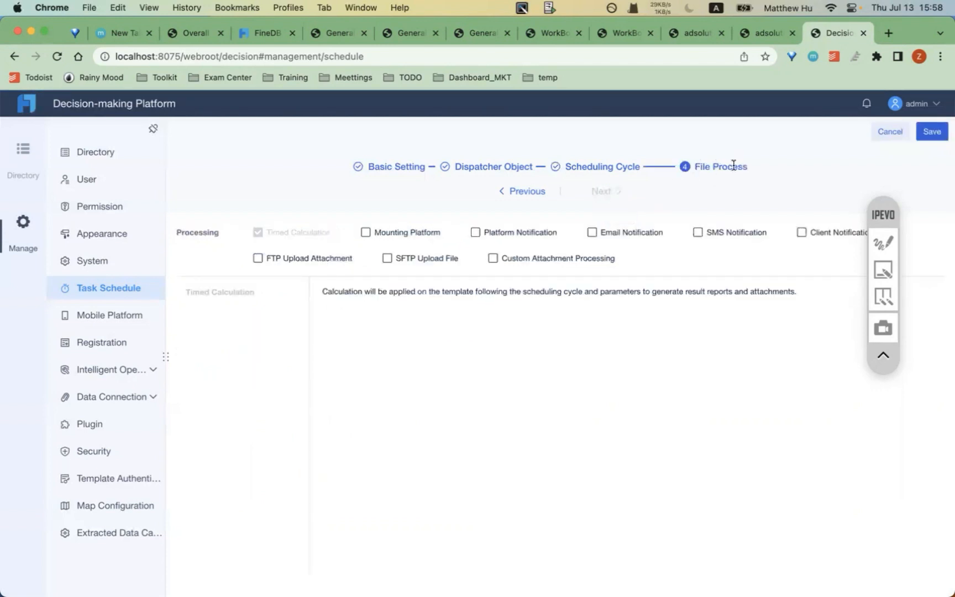
- Enable email notification and enter a custom recipient e-mail address
drag(718, 166, 654, 217)
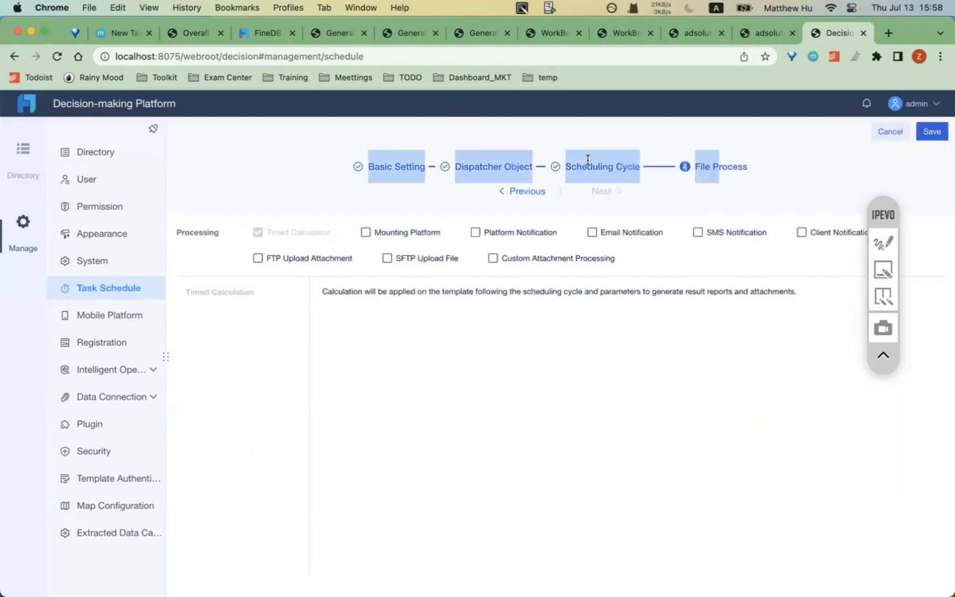
click(649, 199)
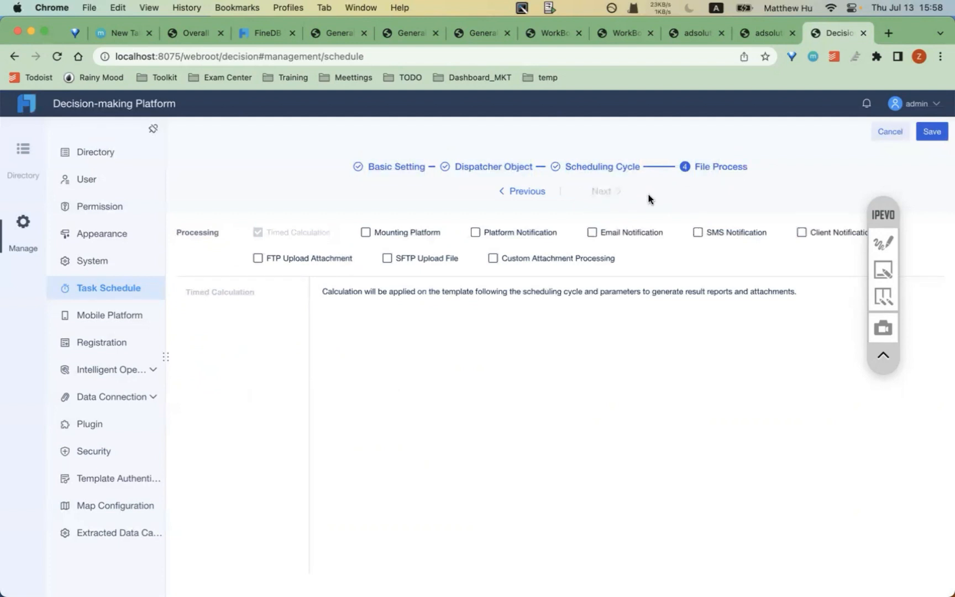
click(612, 233)
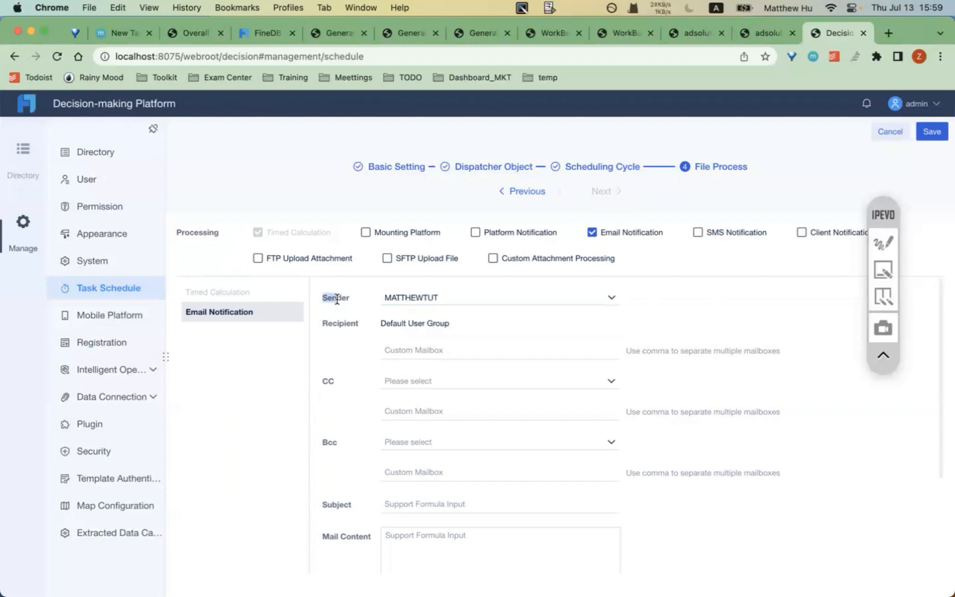
scroll(347, 319, down, 2)
scroll(409, 330, up, 3)
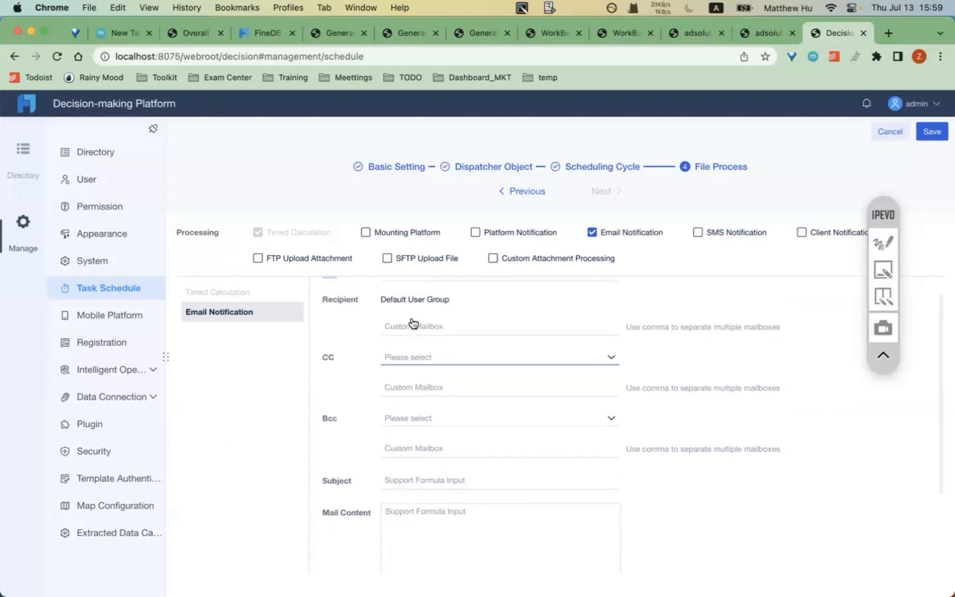
click(397, 349)
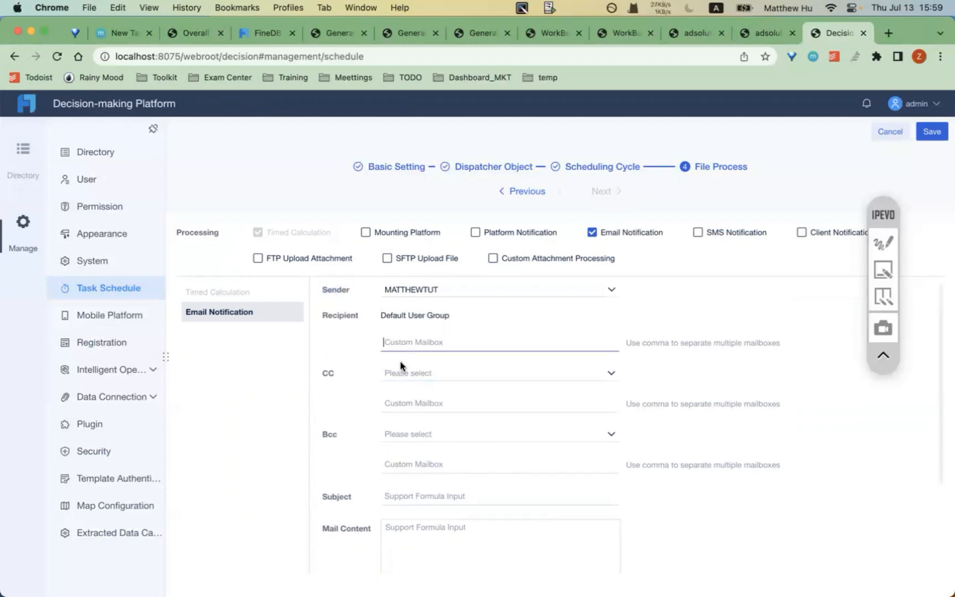
- Enter the mail subject Finereport and point out the Sender setting
scroll(426, 426, down, 1)
click(406, 458)
text(hel)
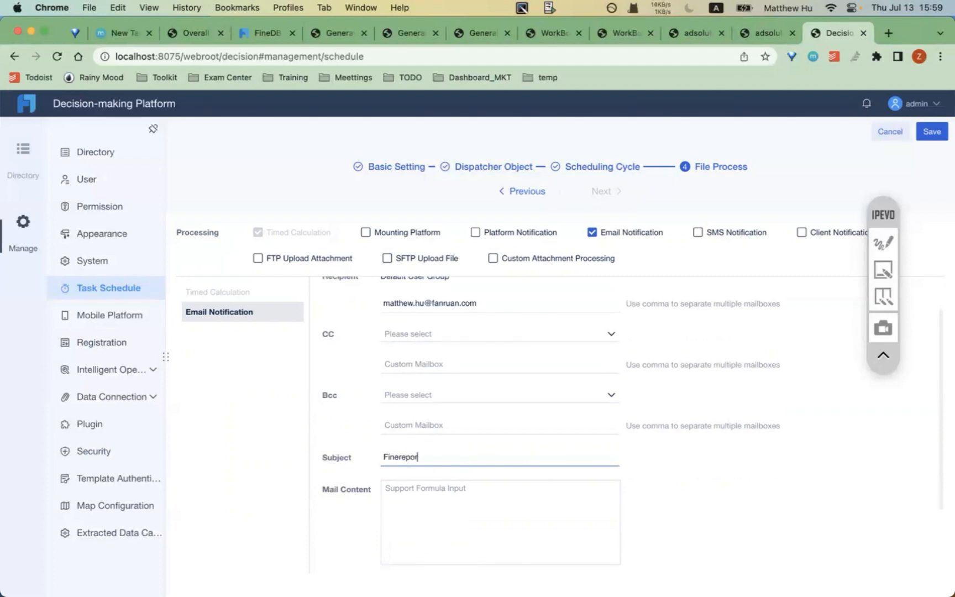
scroll(476, 318, up, 1)
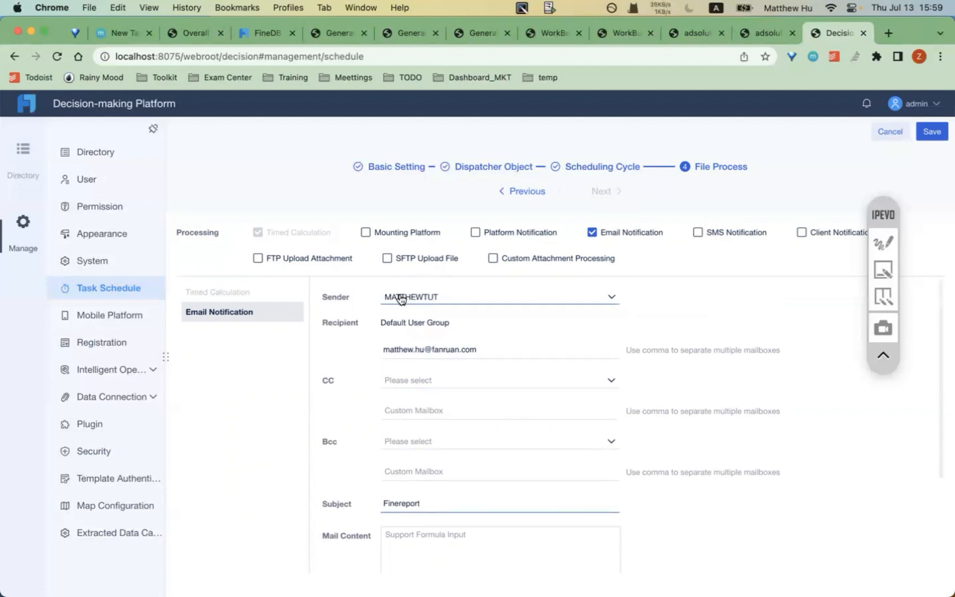
click(887, 238)
drag(312, 311, 355, 311)
click(894, 245)
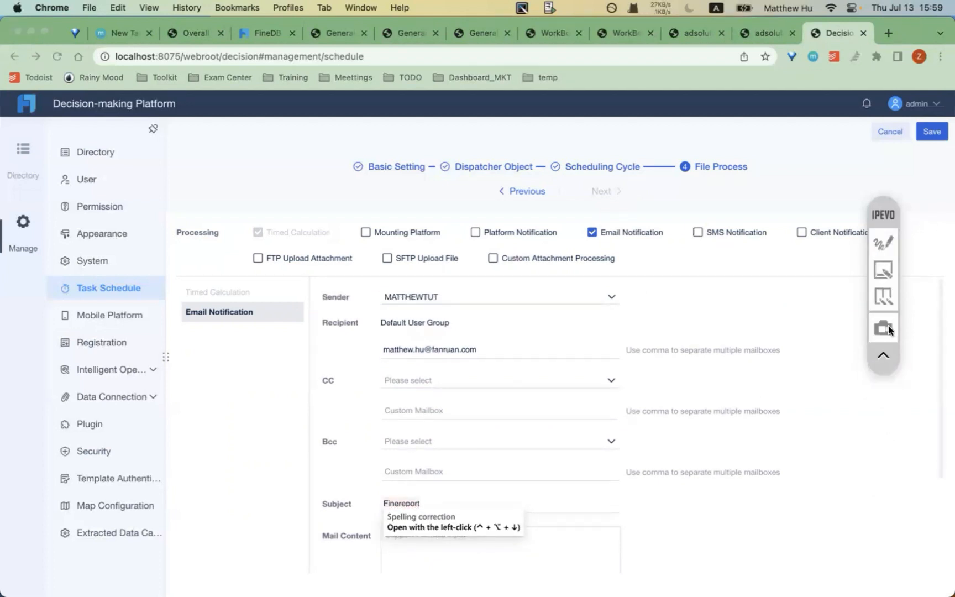
- Bring up PowerPoint slide 16 and select its Email Service help link in the notes
mouse_move(677, 585)
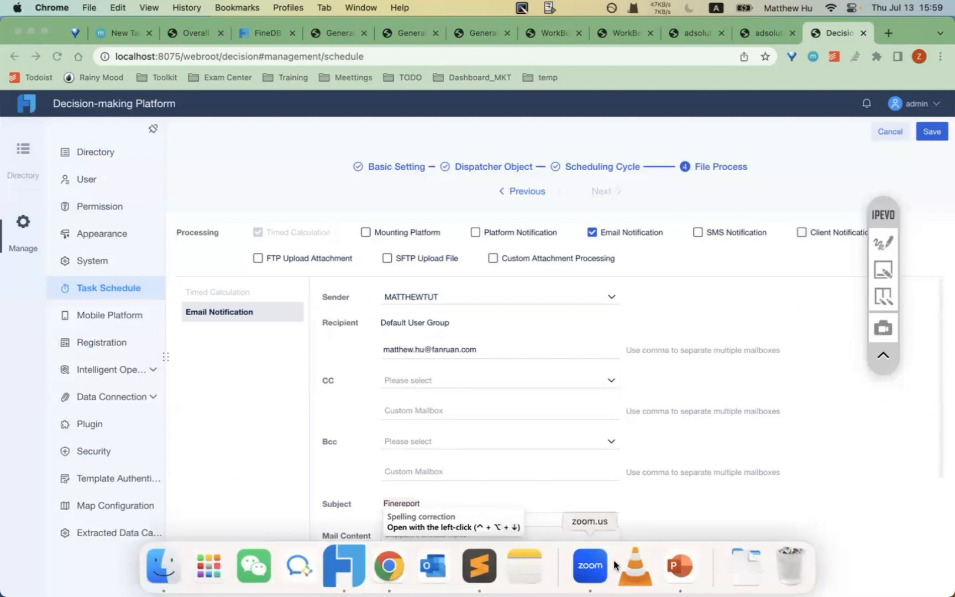
click(679, 566)
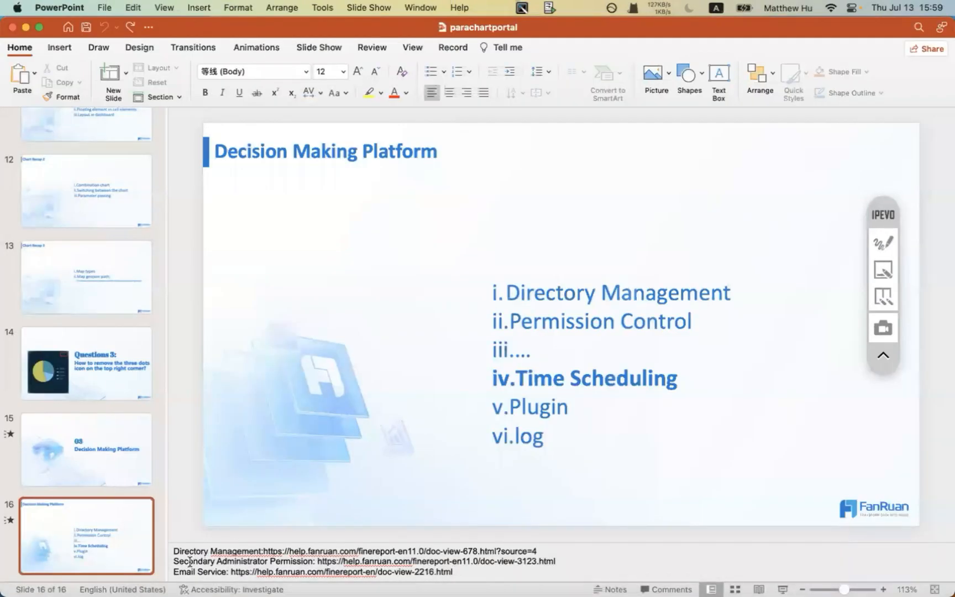
drag(174, 573, 233, 572)
key(super+c)
click(477, 569)
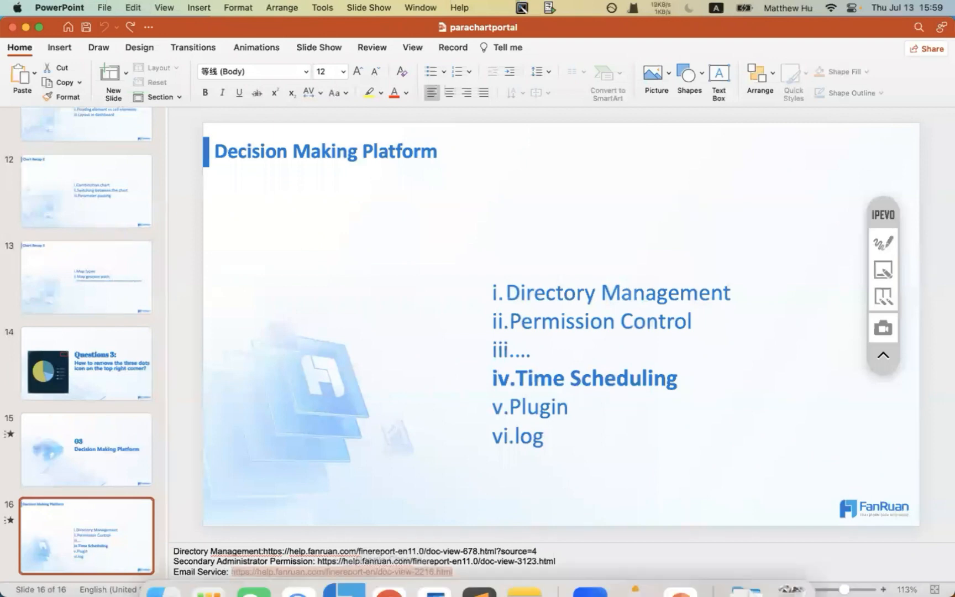
- Load the Email Service help page at Generate Authorization Code, then return to the Decision tab
click(389, 567)
click(257, 37)
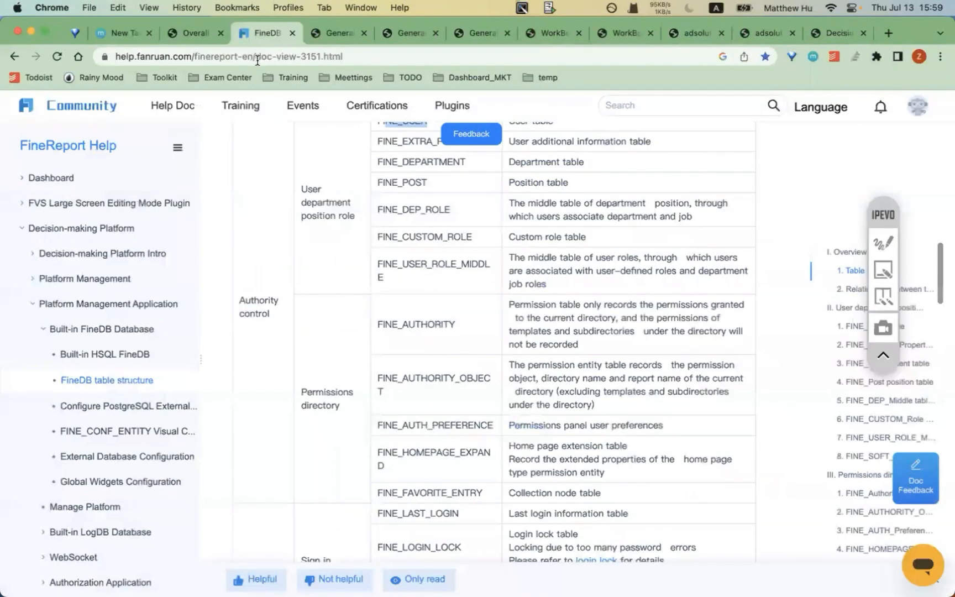
click(257, 58)
key(super+v)
key(Return)
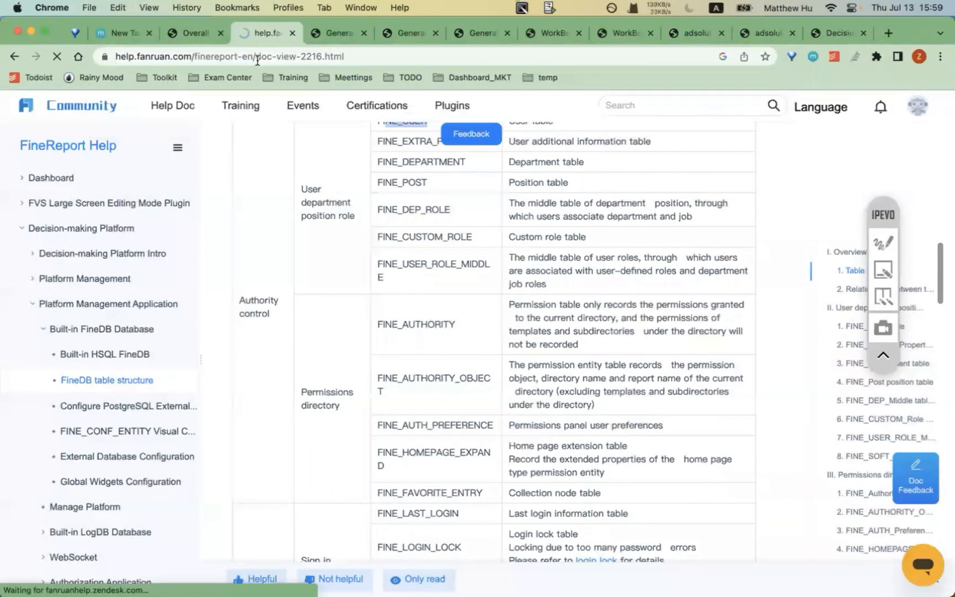
scroll(378, 367, down, 15)
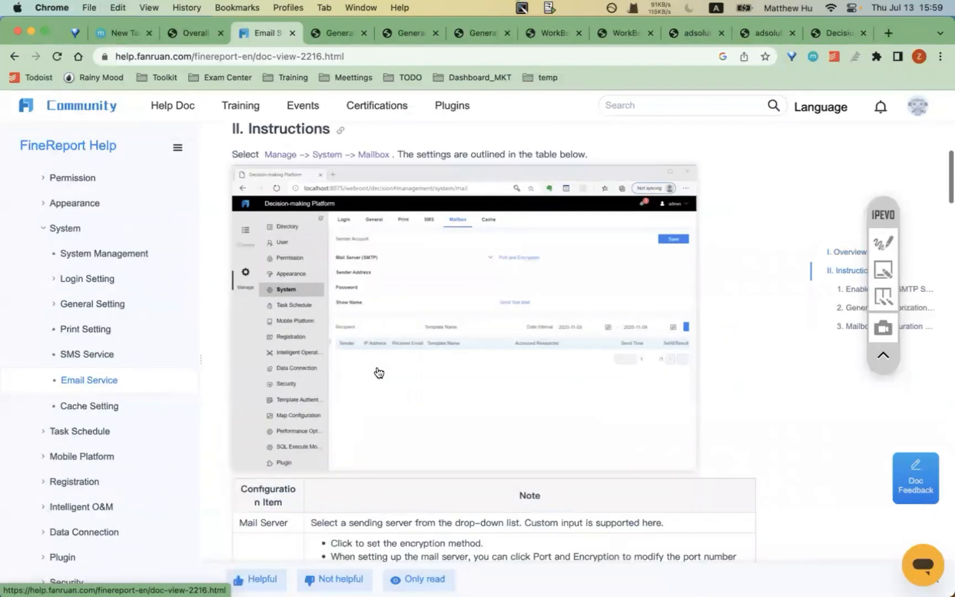
scroll(378, 368, down, 20)
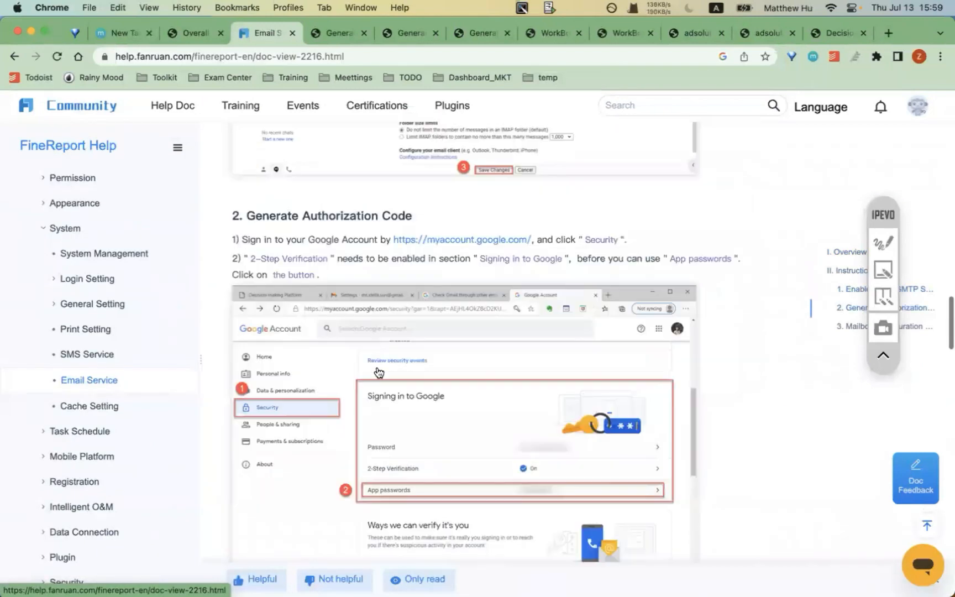
scroll(378, 371, down, 5)
scroll(378, 369, up, 15)
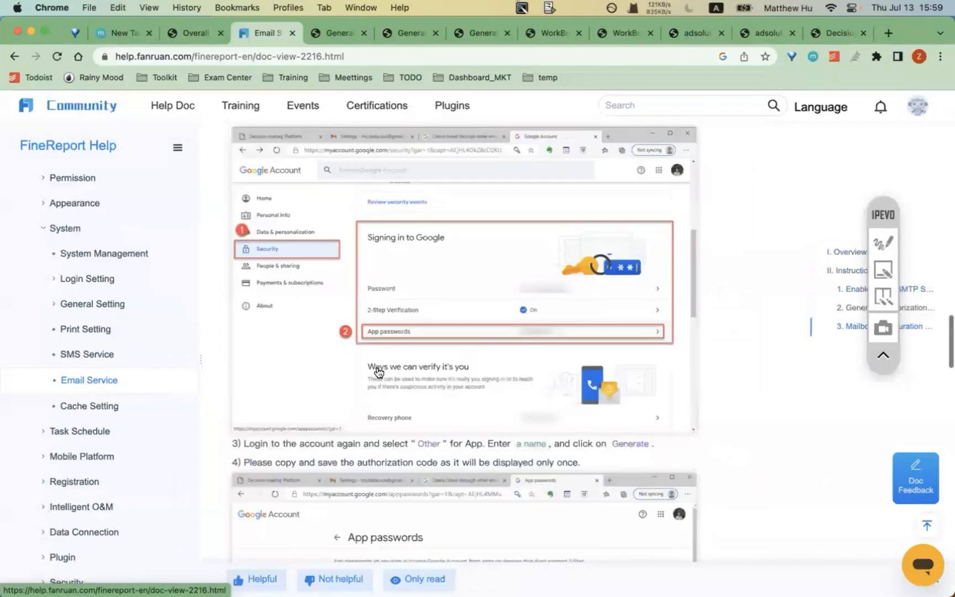
mouse_move(476, 564)
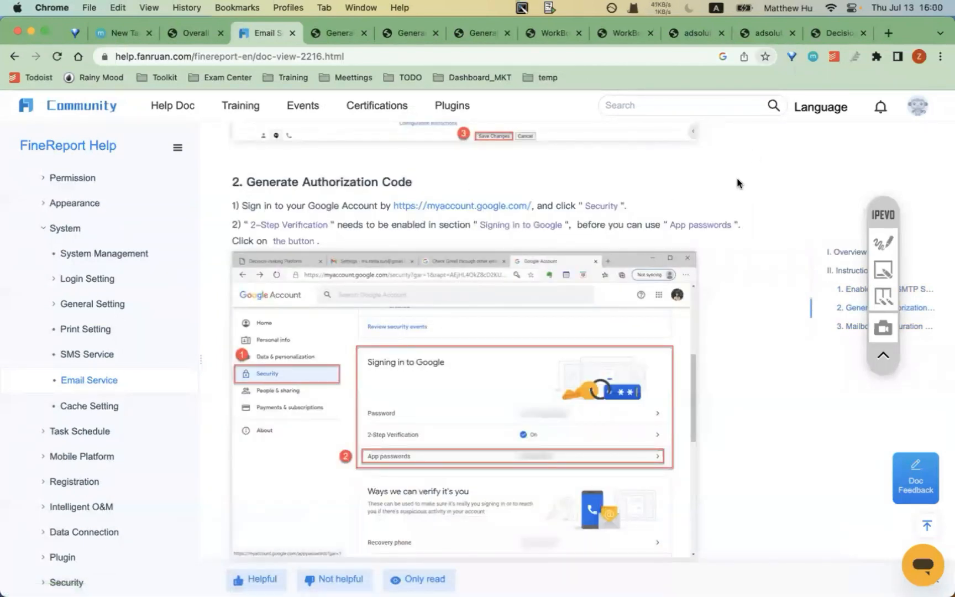
click(834, 32)
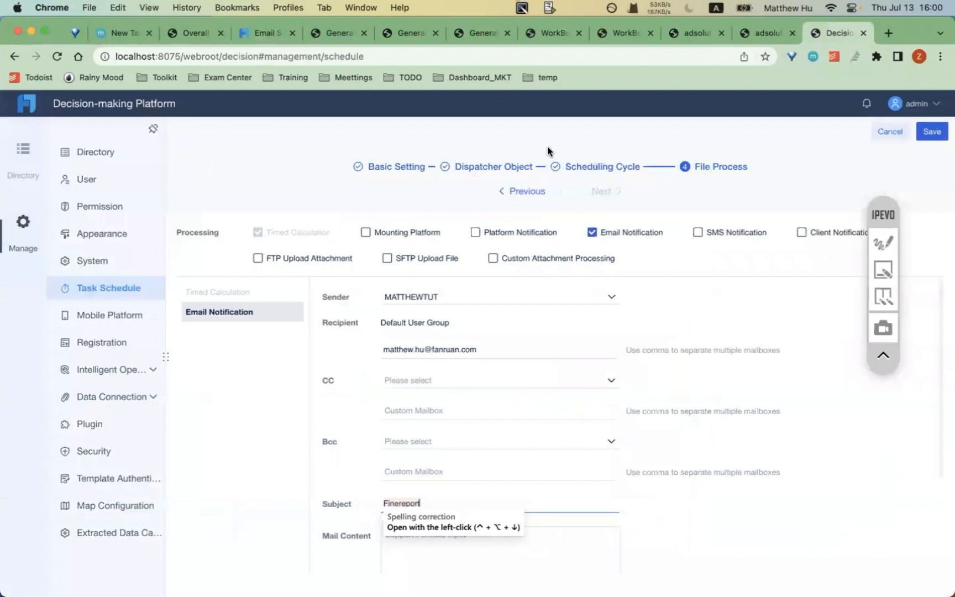
- Save the new finereportTut scheduled task and close the unneeded browser tabs
click(932, 131)
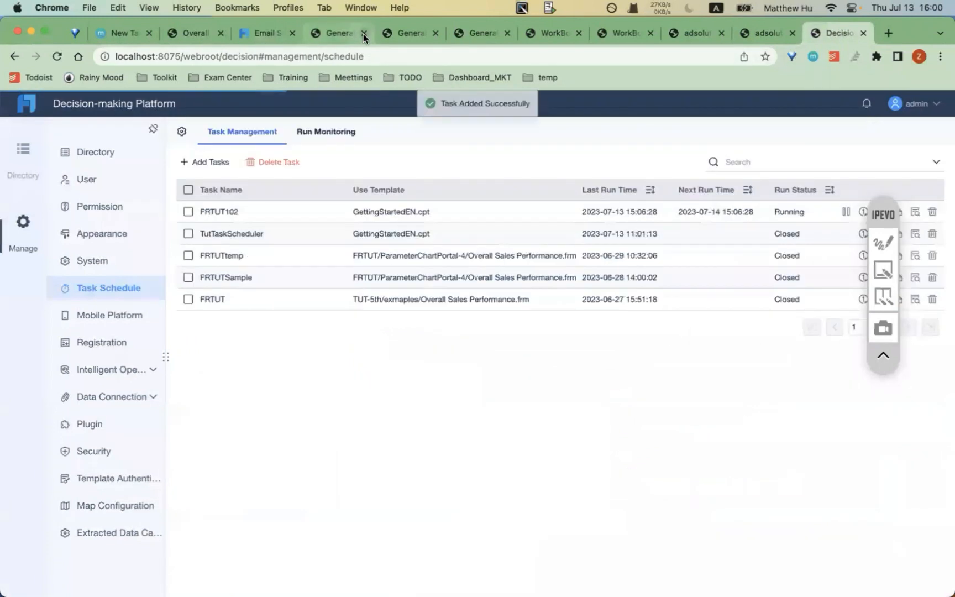
click(363, 33)
click(363, 34)
click(364, 34)
click(363, 34)
click(363, 34)
click(363, 34)
click(363, 34)
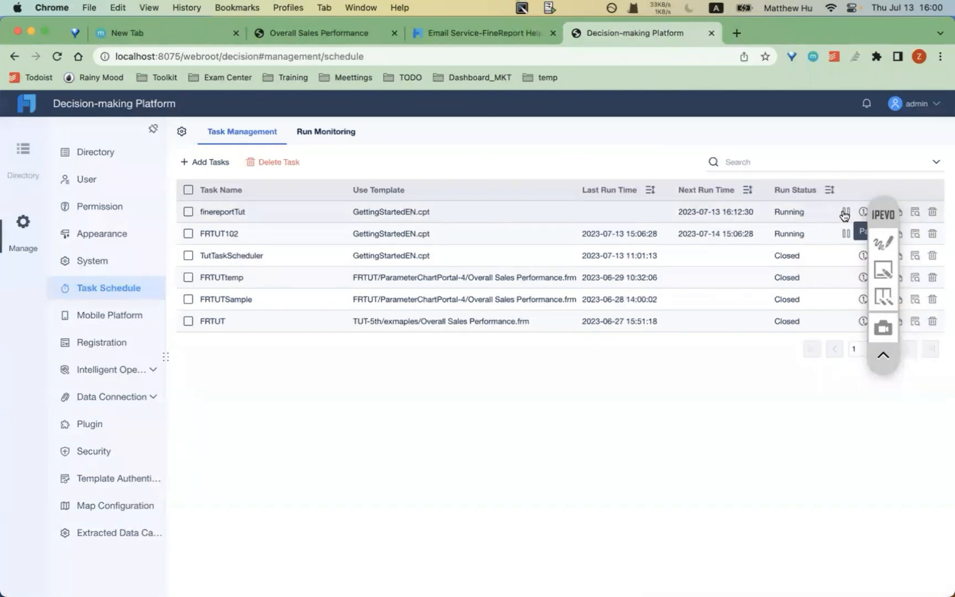
- Run finereportTut once and open its execution history in Run Monitoring
drag(885, 270, 885, 360)
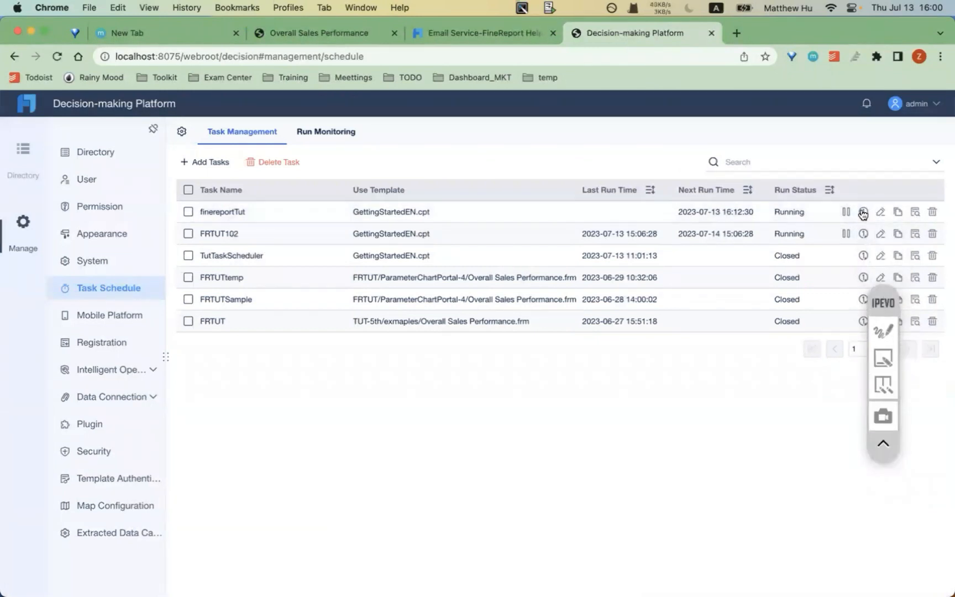
click(863, 213)
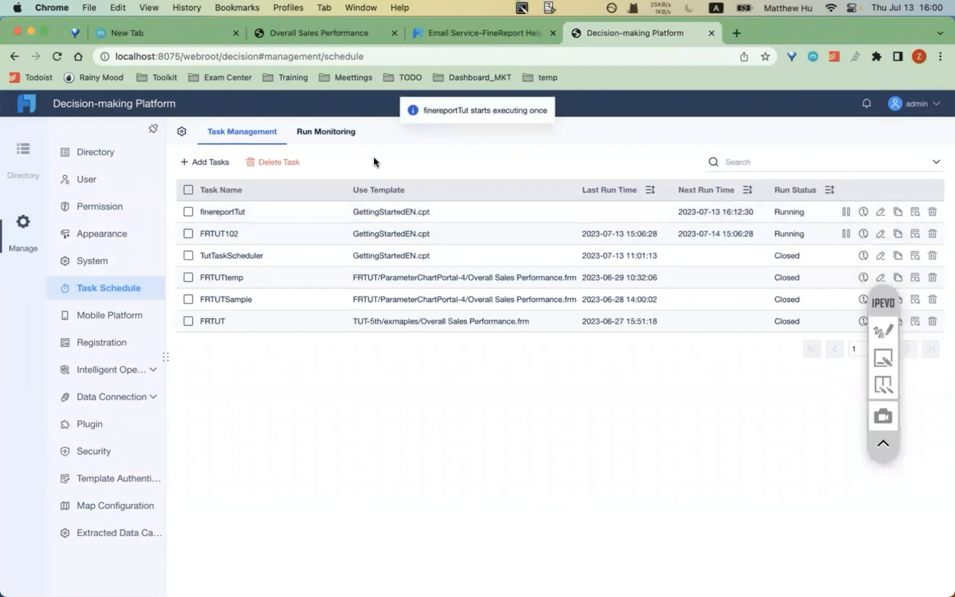
click(326, 136)
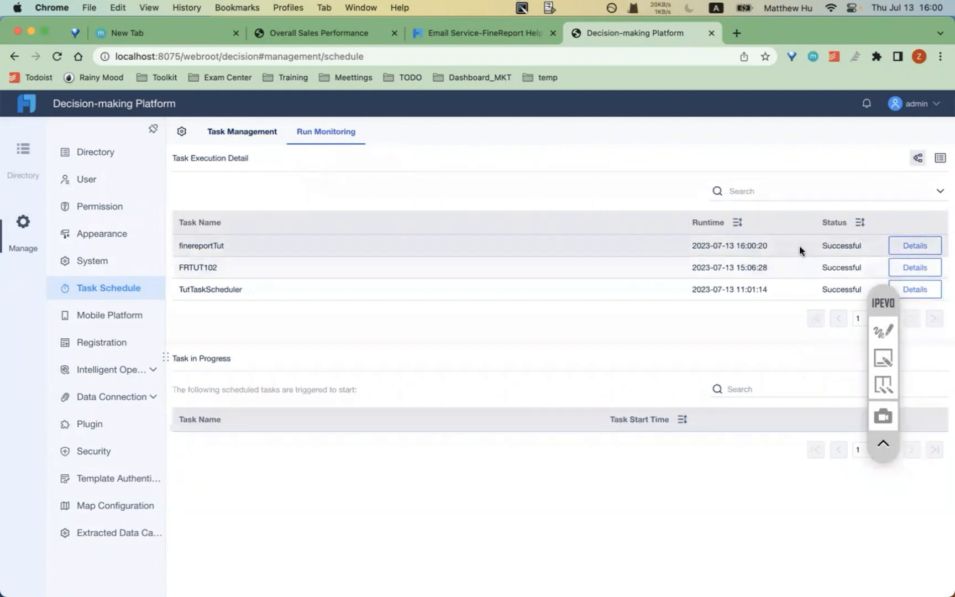
- Highlight the finereportTut task name and its 16:00:20 run time in the history
drag(188, 247, 245, 249)
click(245, 248)
double_click(202, 247)
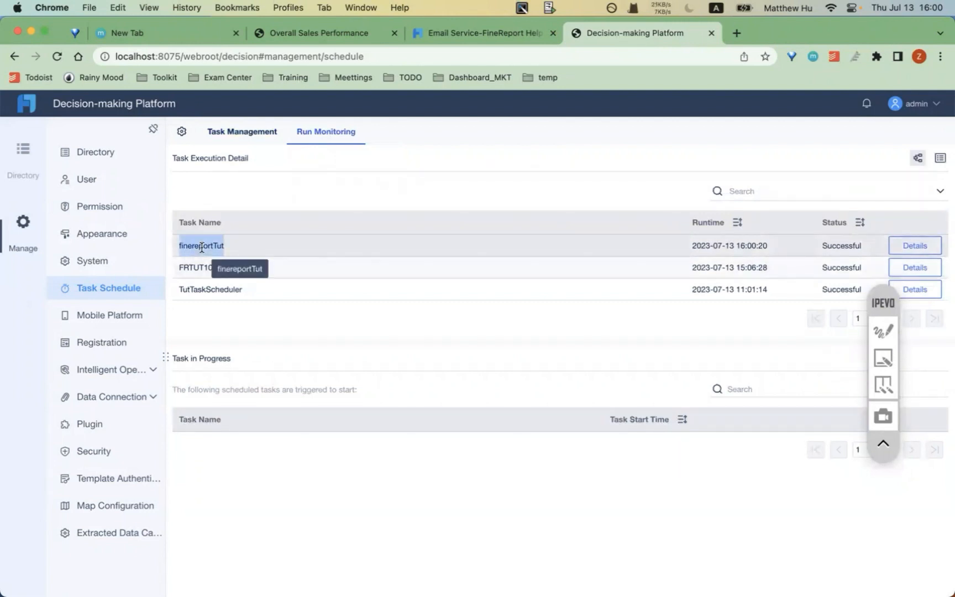
drag(704, 246, 733, 246)
click(779, 245)
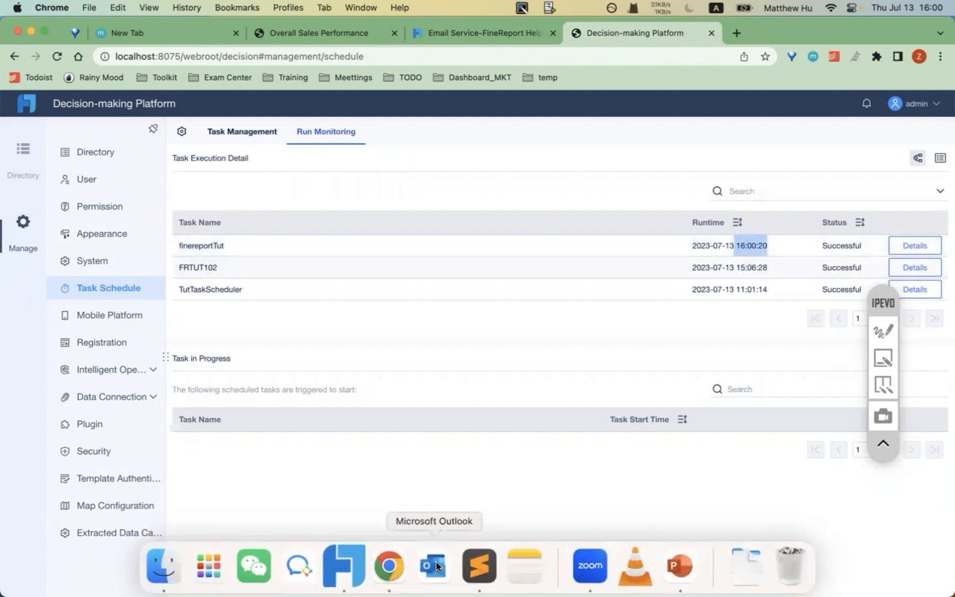
click(436, 562)
click(435, 562)
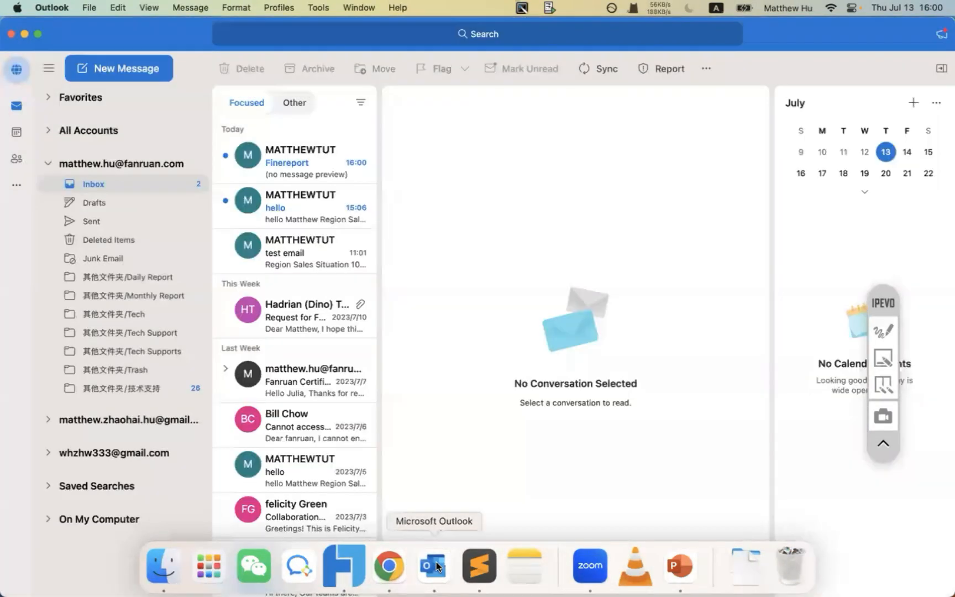
click(315, 159)
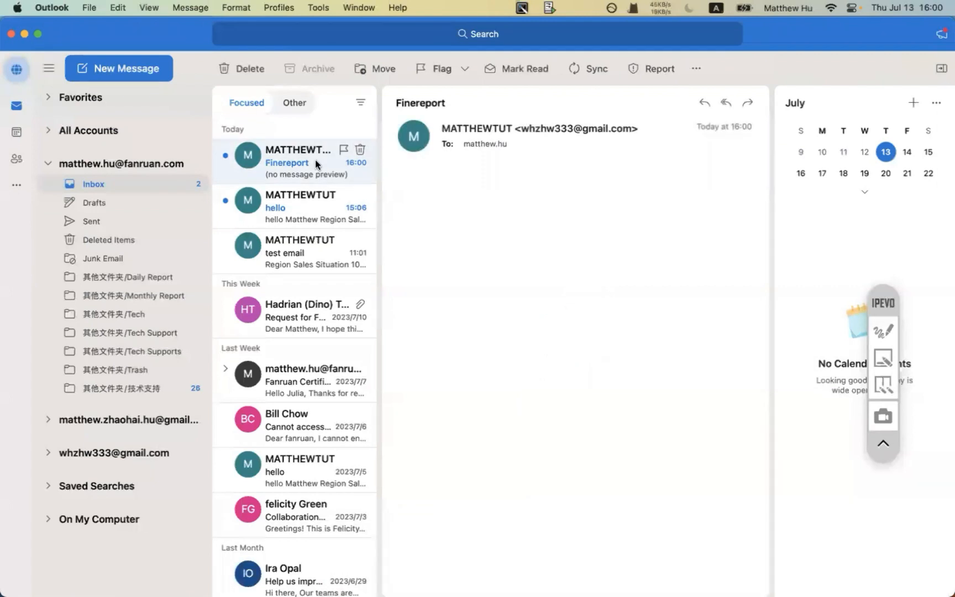
click(534, 128)
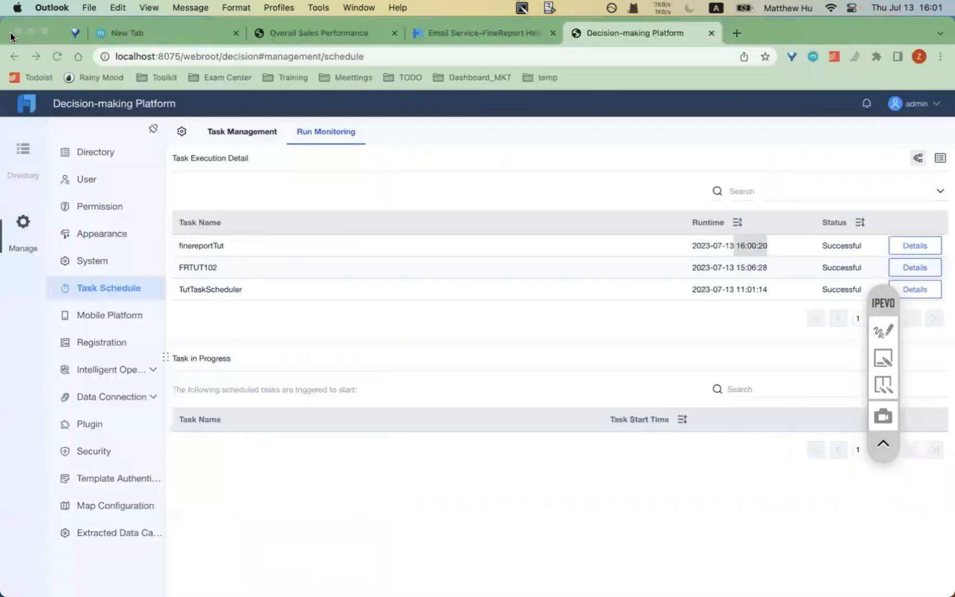
click(10, 34)
click(459, 170)
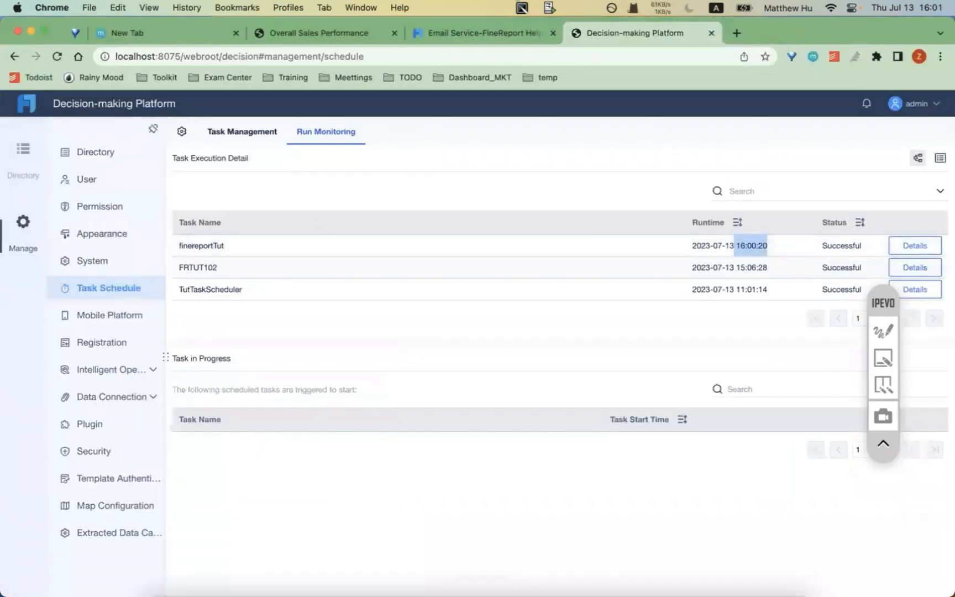
- Select the word 'Plugin' in the slide's topic list
click(673, 563)
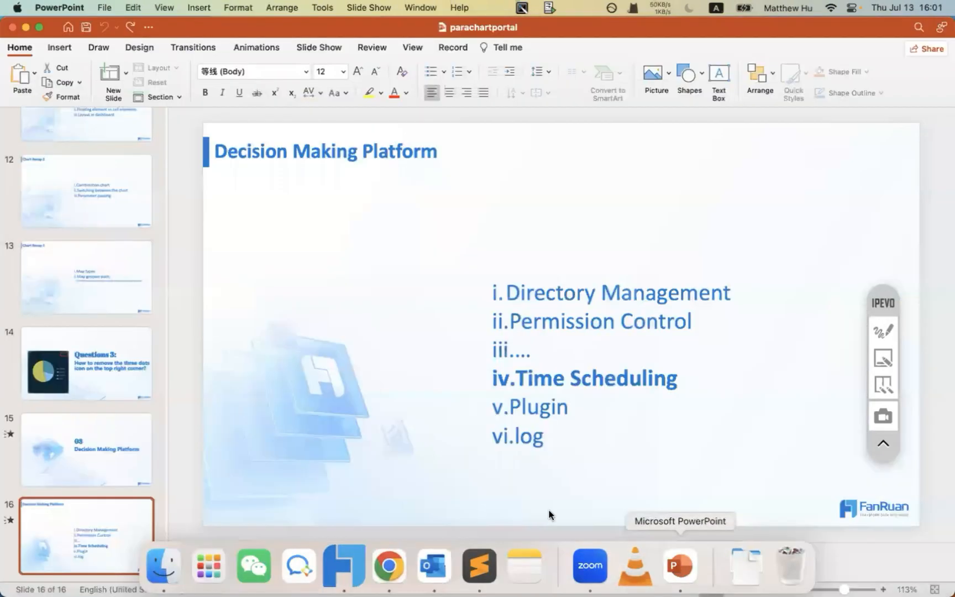
click(525, 406)
double_click(525, 406)
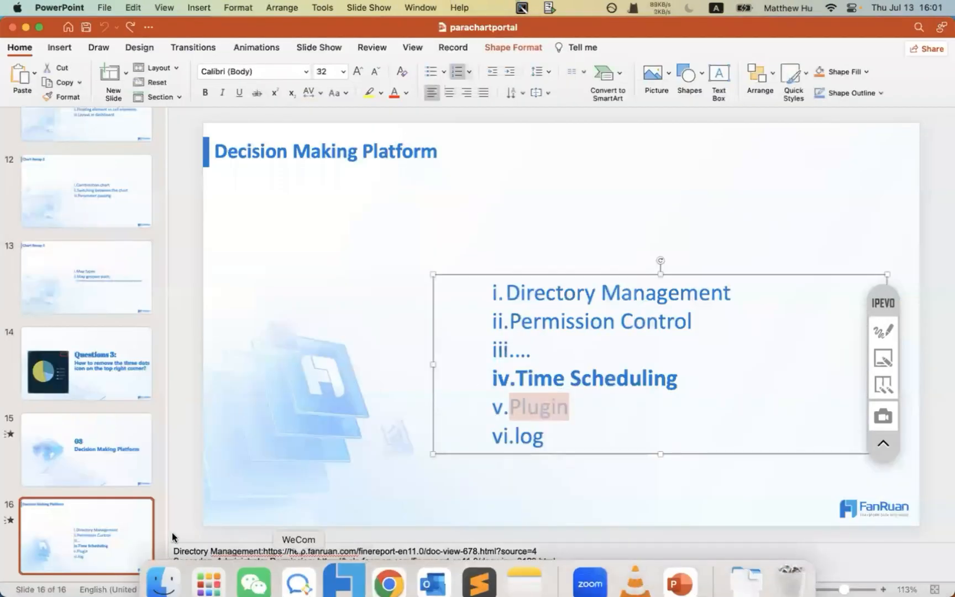
- In Finder, go back to WEB-INF and open the plugins folder
click(166, 569)
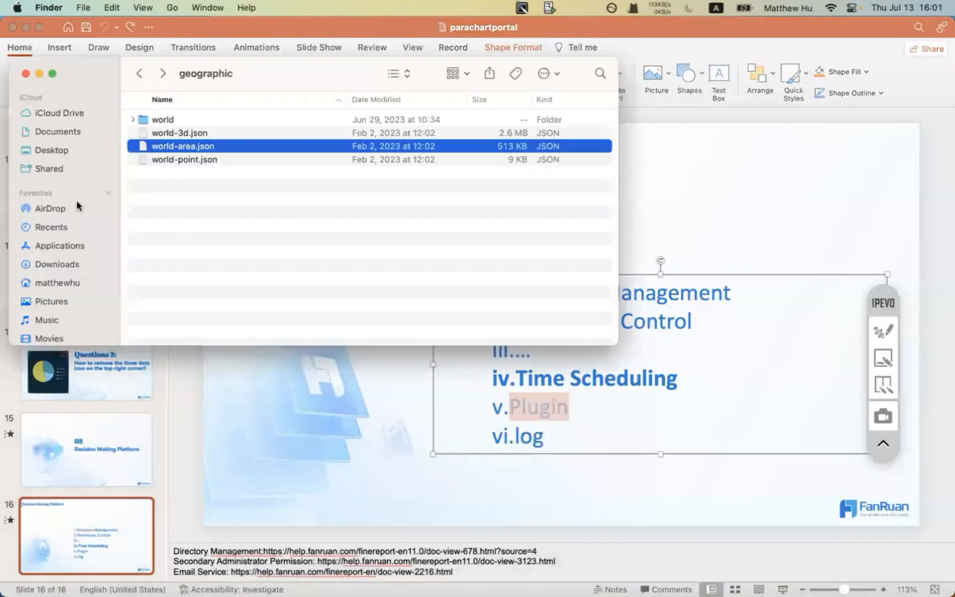
click(141, 75)
click(142, 74)
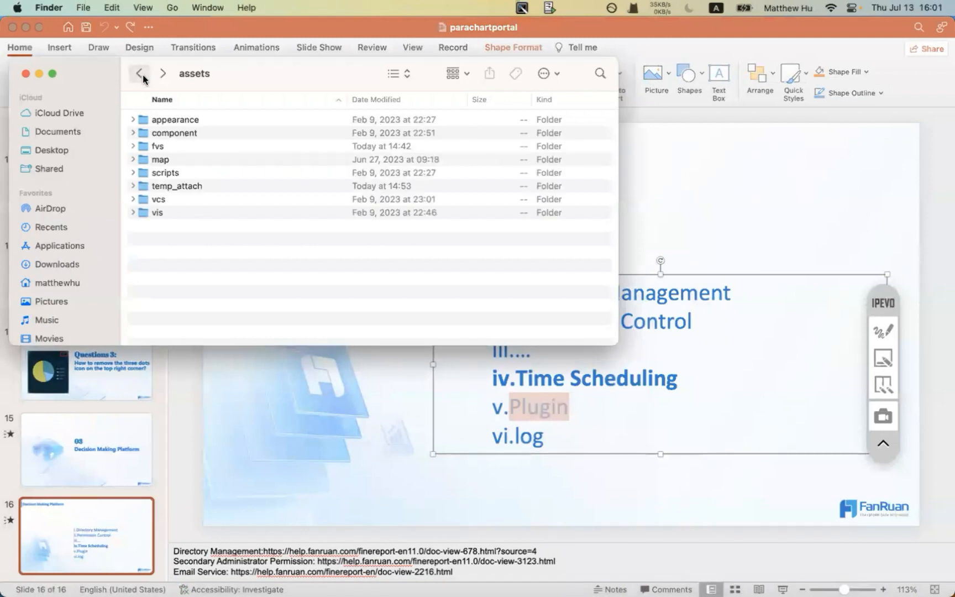
click(141, 75)
double_click(167, 213)
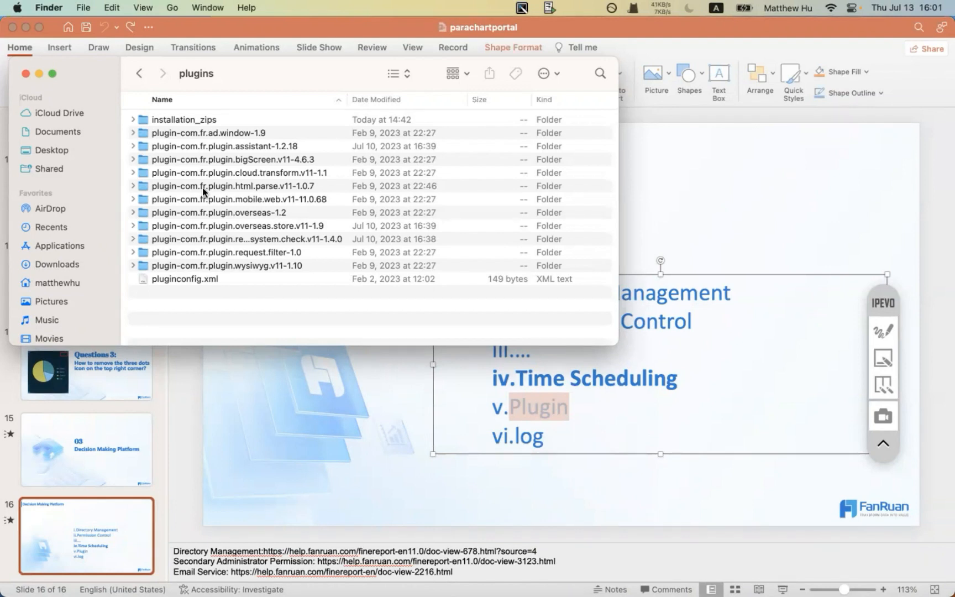
- Navigate up to the FineReport folder, open its logs folder and select fanruan.log
click(138, 72)
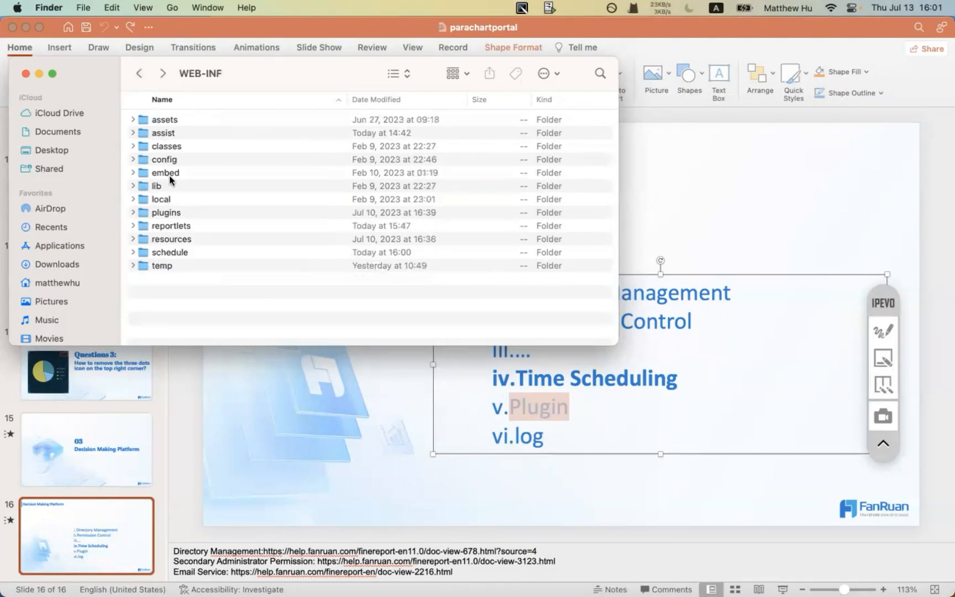
click(139, 73)
click(161, 148)
double_click(161, 148)
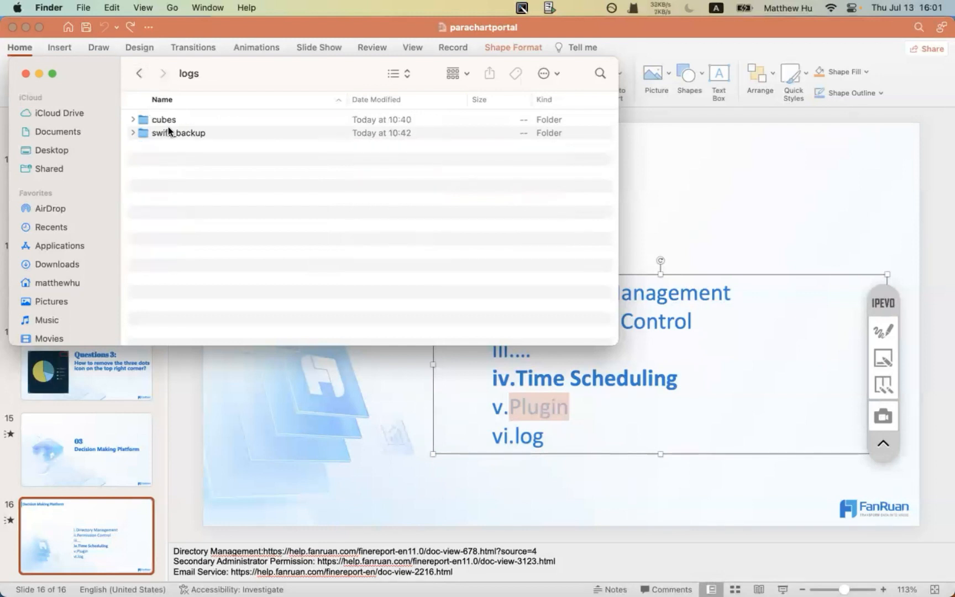
click(139, 74)
click(139, 75)
click(138, 74)
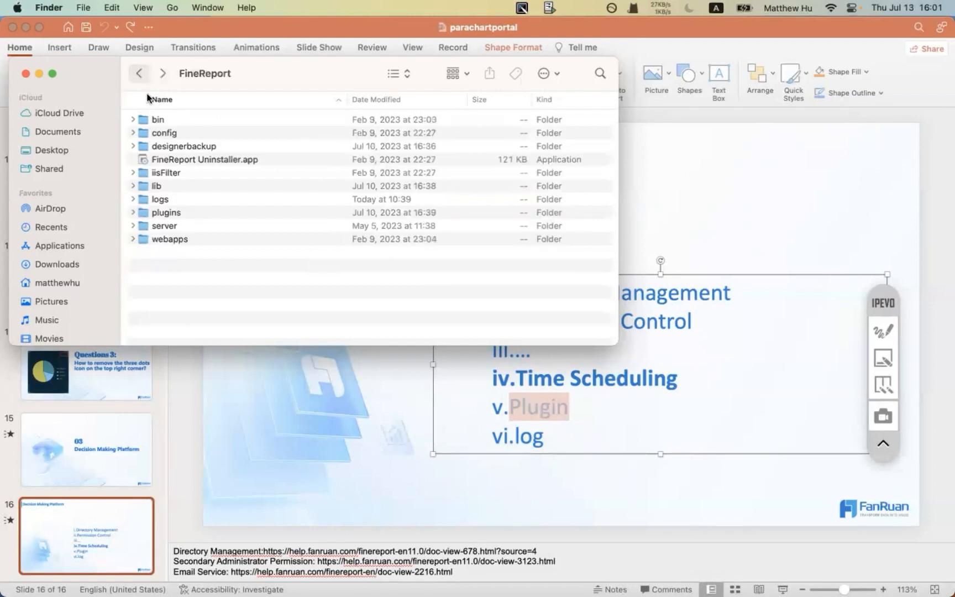
click(162, 198)
double_click(162, 198)
click(164, 133)
right_click(163, 133)
mouse_move(190, 156)
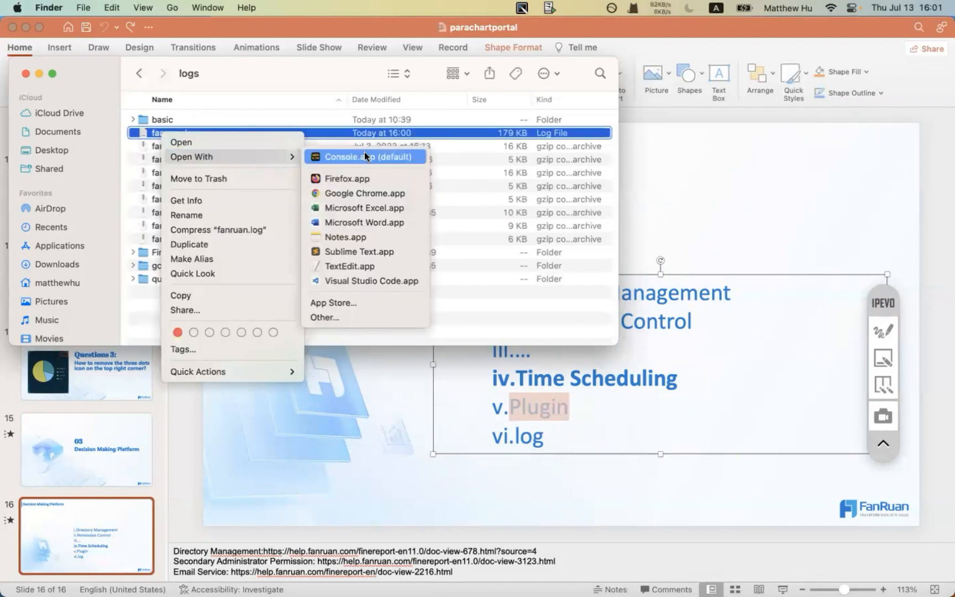
click(364, 154)
scroll(384, 310, down, 2)
scroll(384, 310, up, 10)
scroll(383, 310, down, 10)
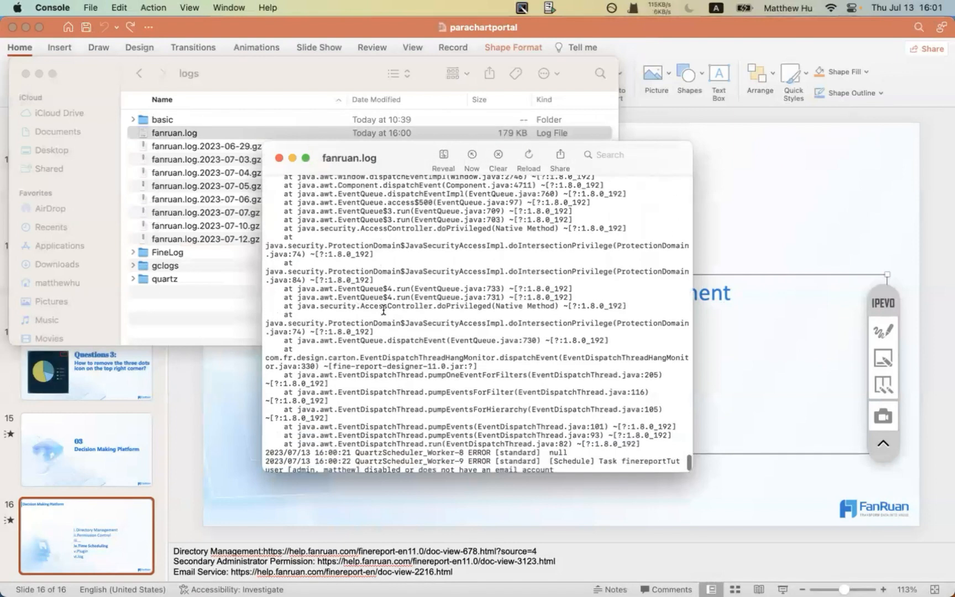
drag(383, 311, 470, 426)
scroll(470, 427, down, 2)
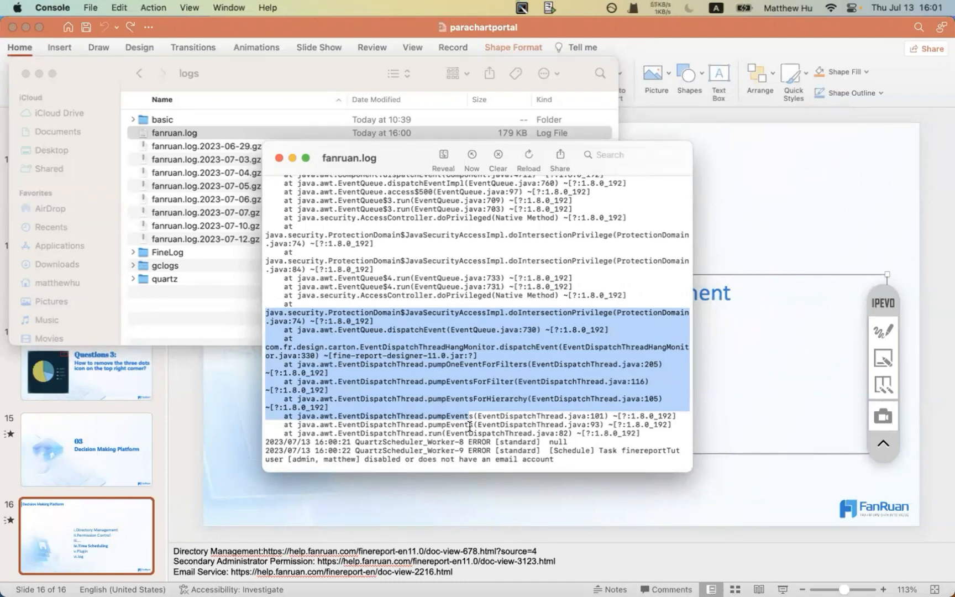
click(279, 158)
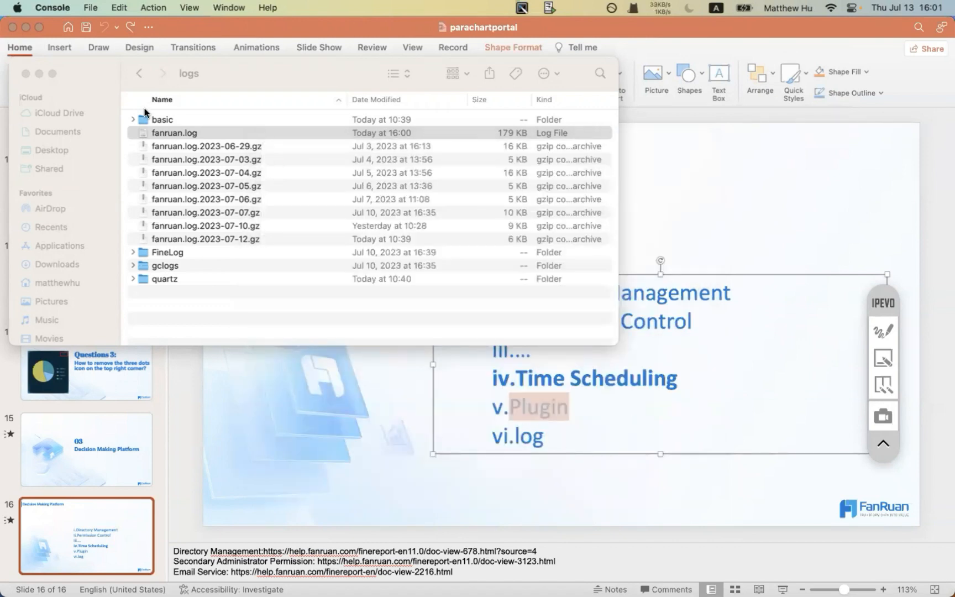
click(140, 73)
click(140, 73)
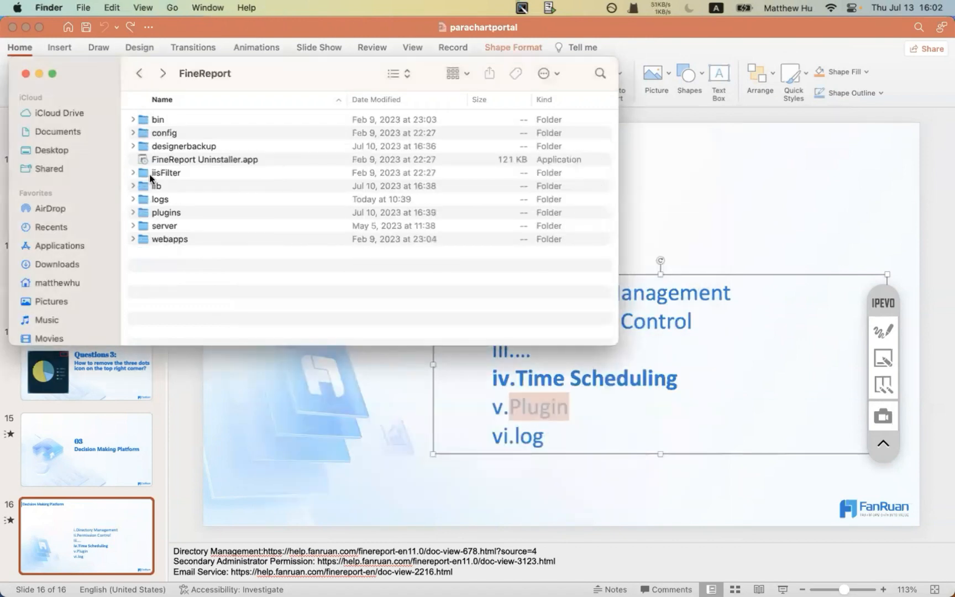
click(57, 245)
scroll(177, 277, down, 5)
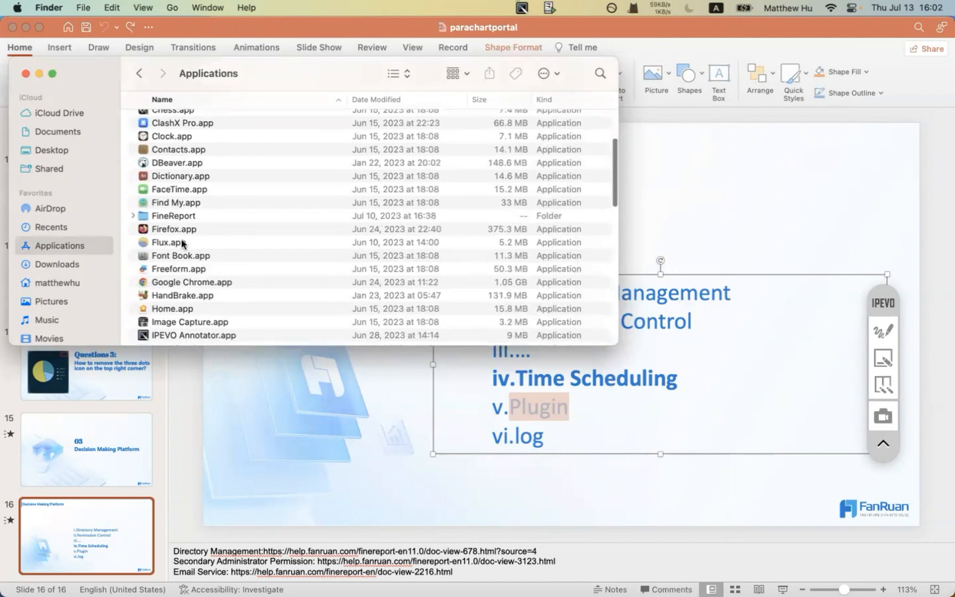
double_click(174, 215)
double_click(160, 196)
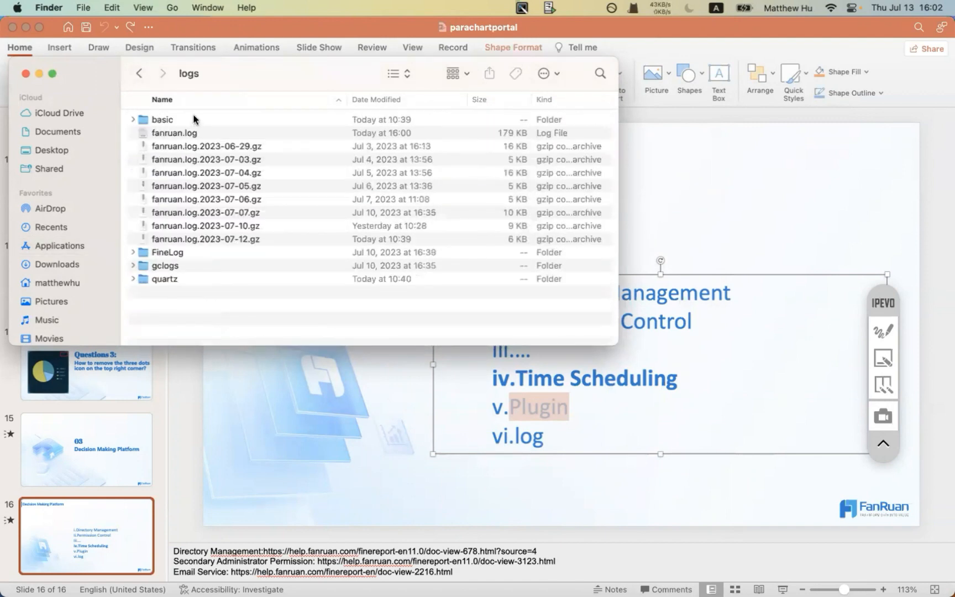
click(186, 134)
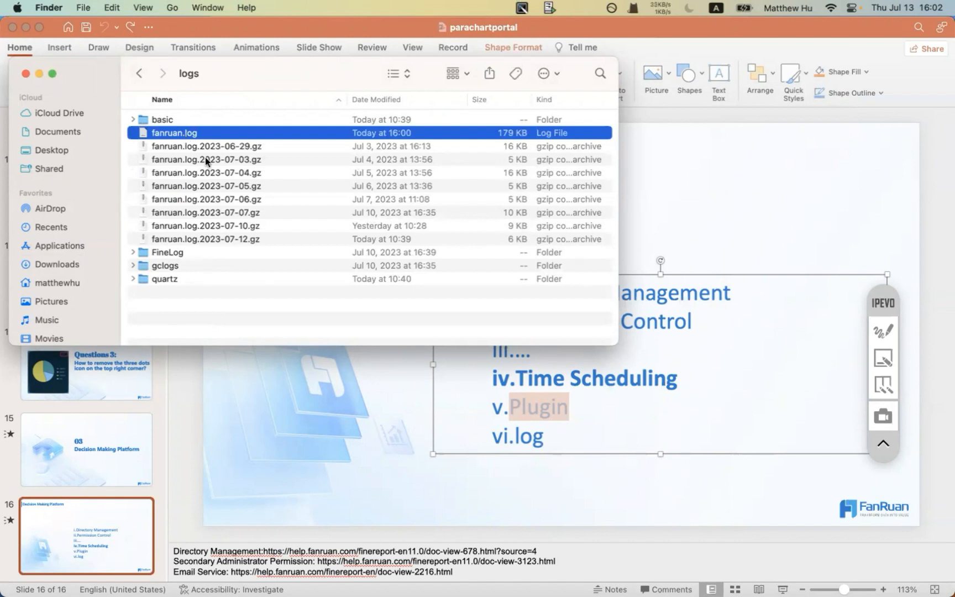
mouse_move(496, 571)
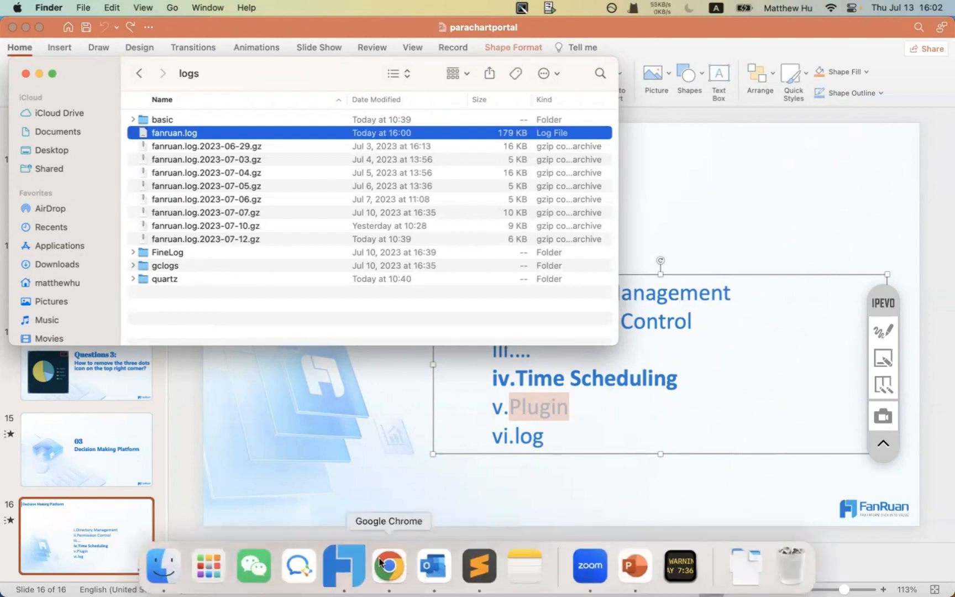
- Switch to FineReport Designer and preview Overall Sales Performance.frm in Chrome
click(343, 565)
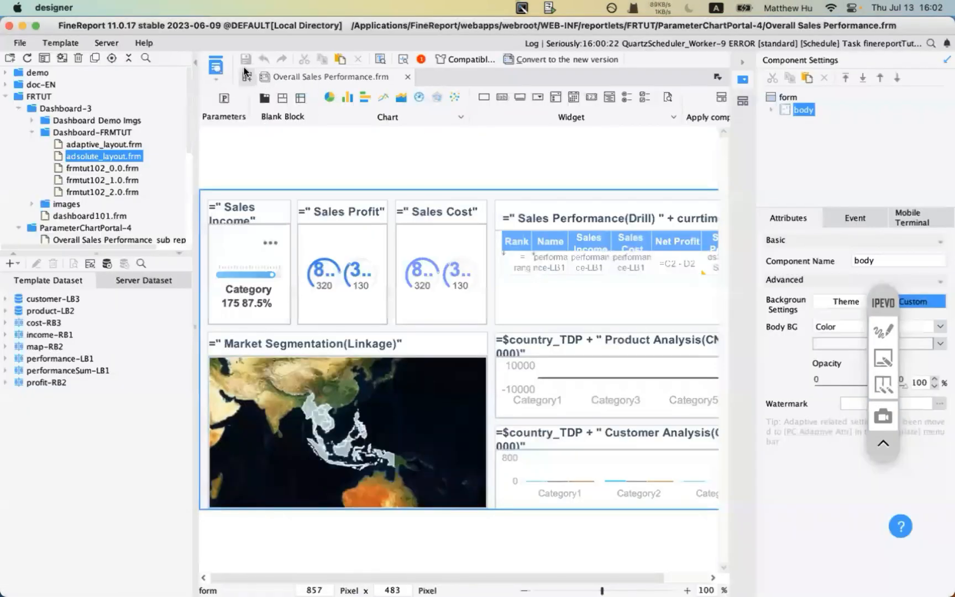
click(215, 65)
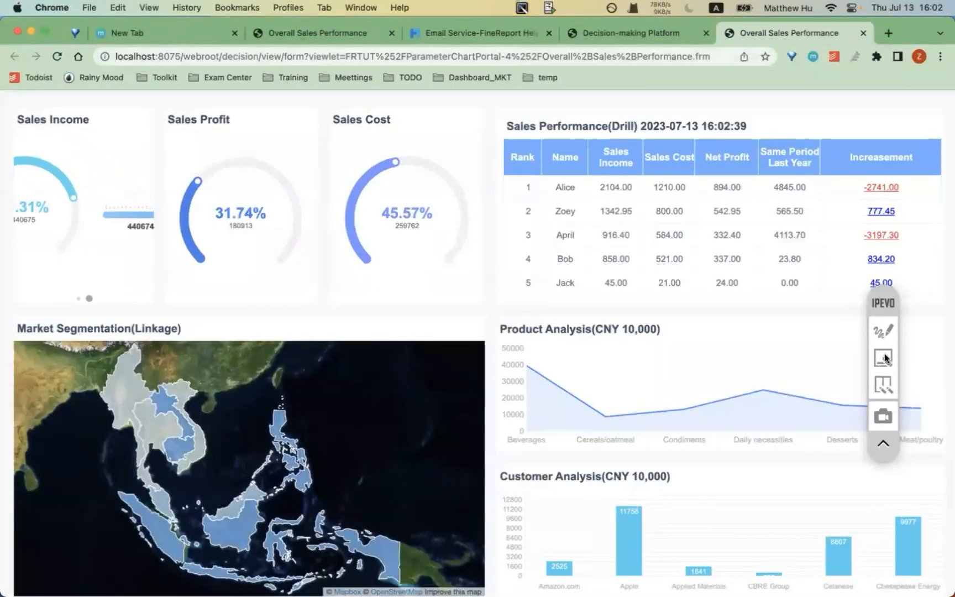
click(889, 330)
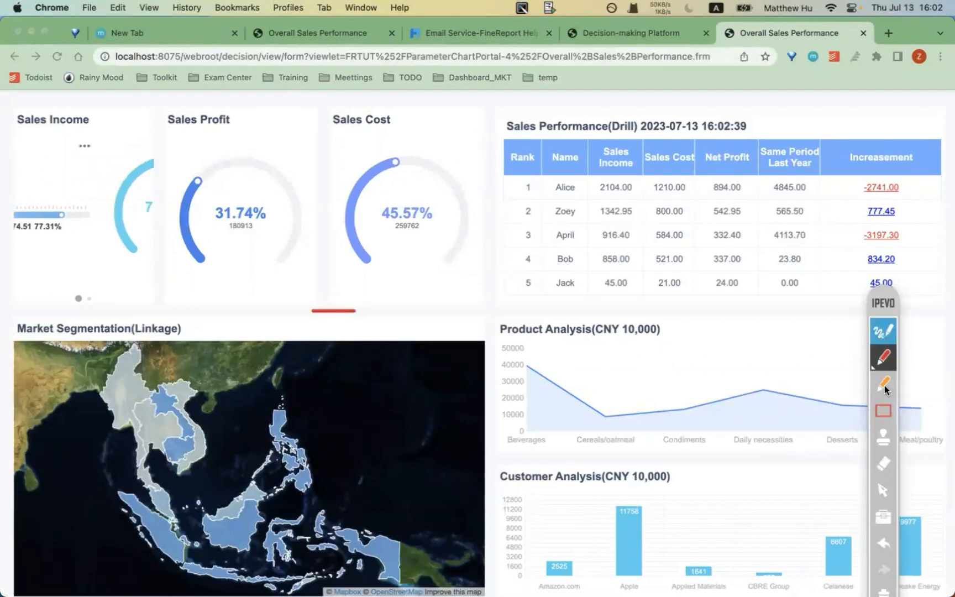
click(883, 410)
drag(3, 97, 155, 321)
click(181, 321)
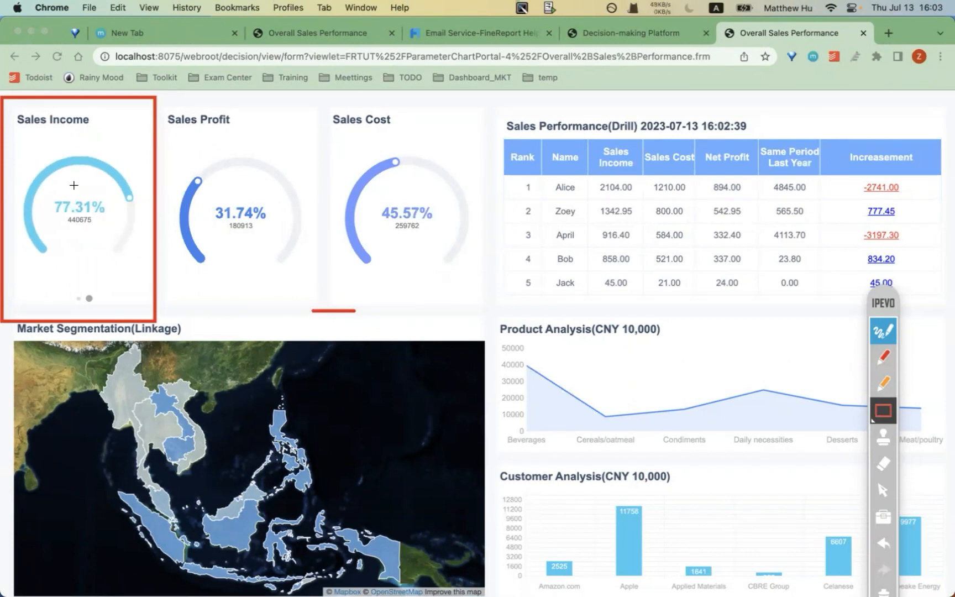
drag(489, 315, 953, 595)
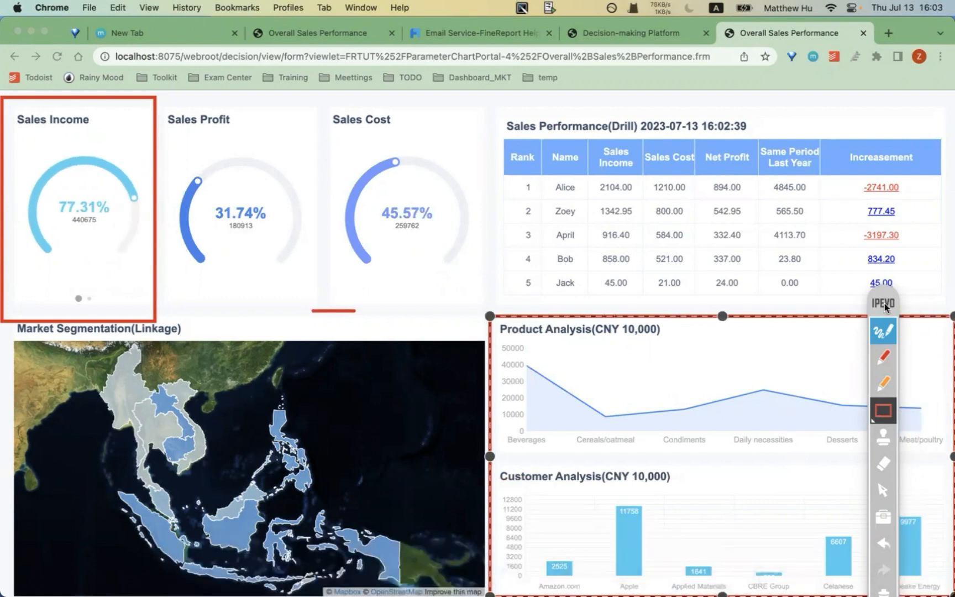
drag(884, 306, 913, 82)
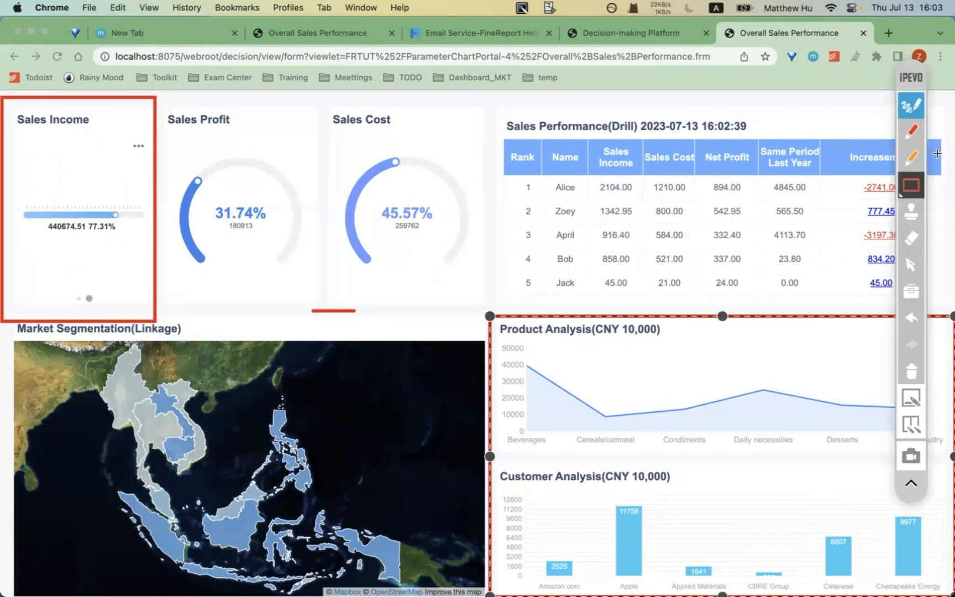
click(911, 131)
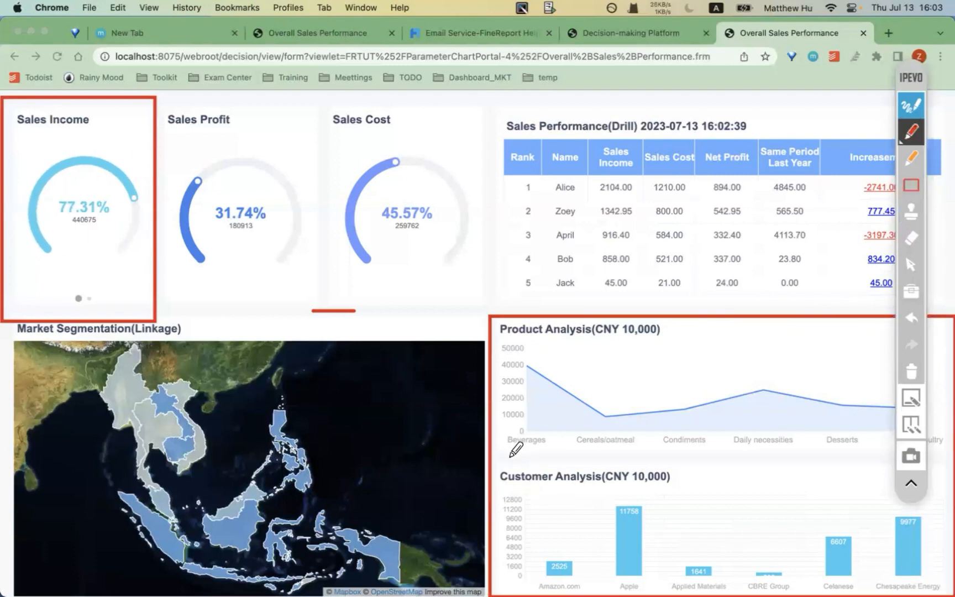
drag(501, 453, 563, 453)
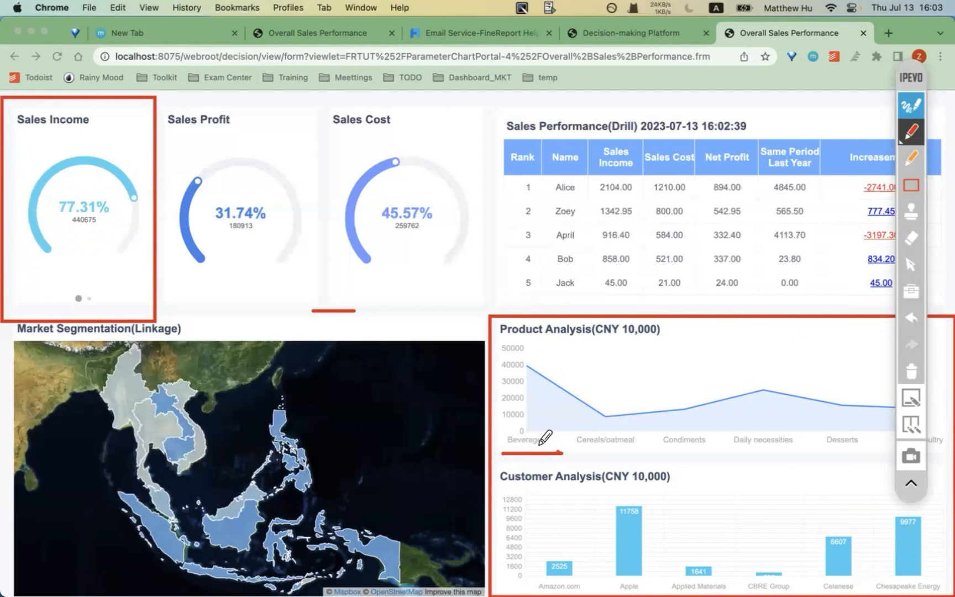
drag(582, 454, 706, 447)
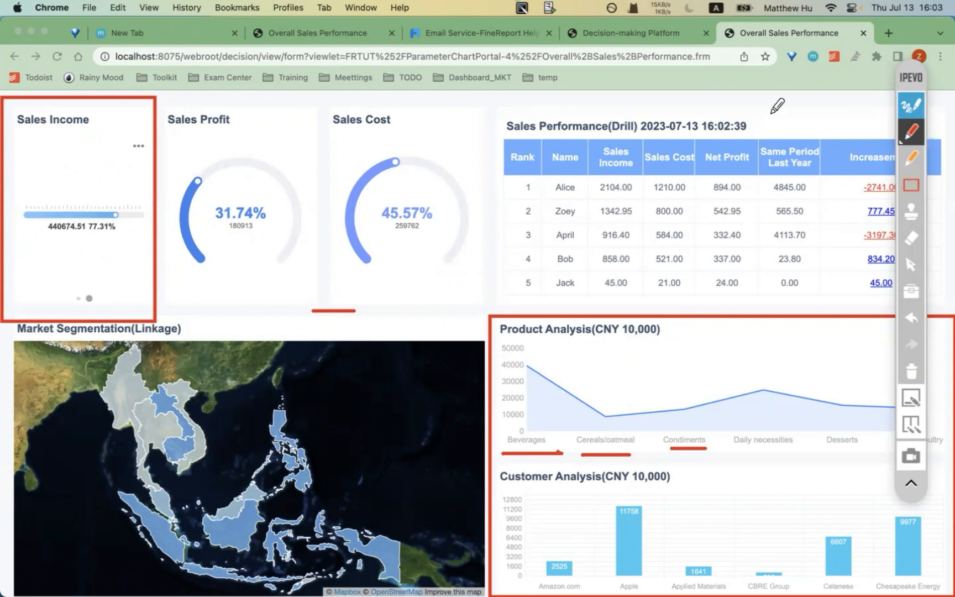
drag(639, 135, 753, 137)
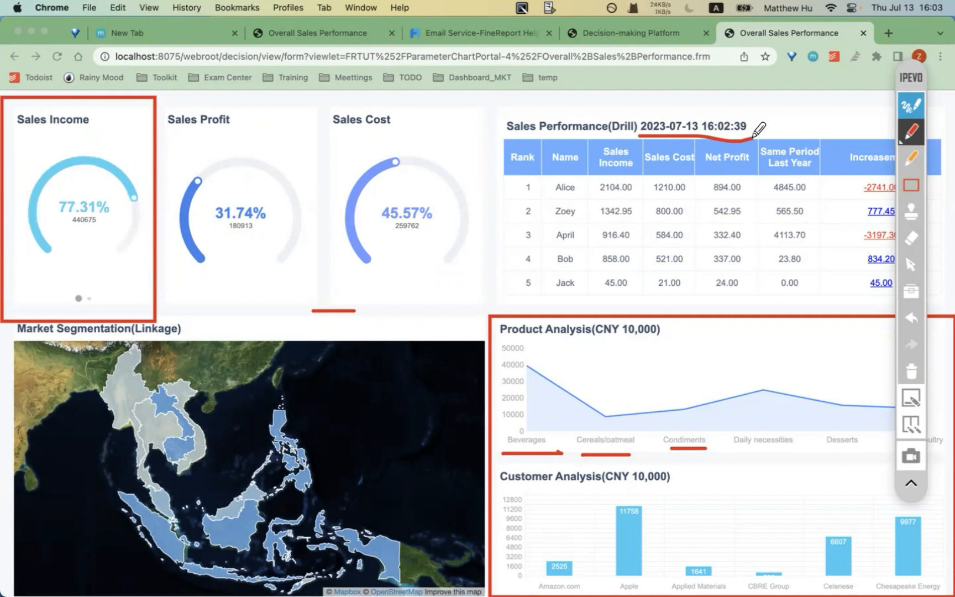
mouse_move(463, 336)
mouse_down()
mouse_move(502, 336)
mouse_move(472, 313)
mouse_move(462, 337)
mouse_up()
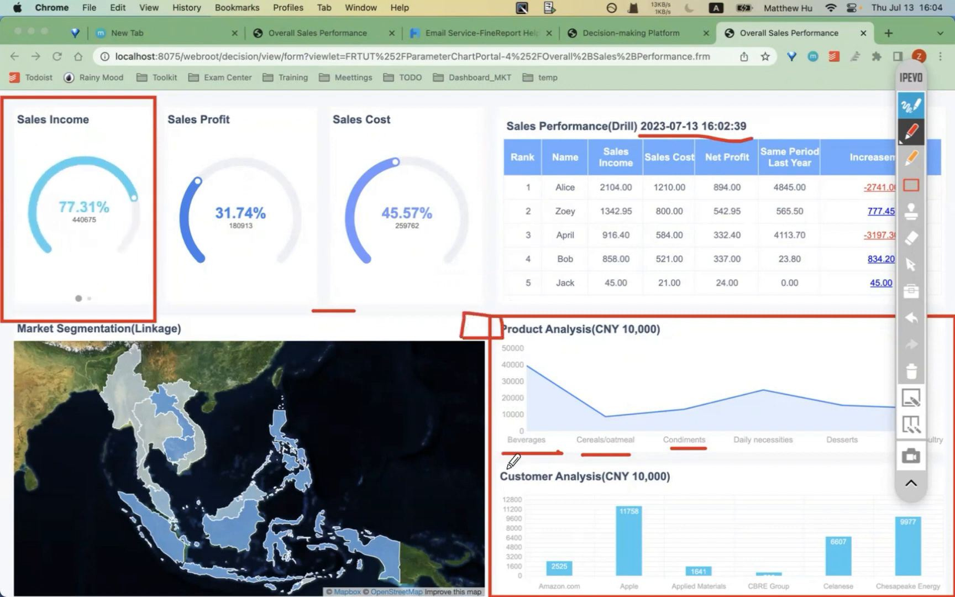
mouse_move(469, 482)
mouse_down()
mouse_move(467, 467)
mouse_move(505, 466)
mouse_move(512, 486)
mouse_move(472, 486)
mouse_move(470, 474)
mouse_up()
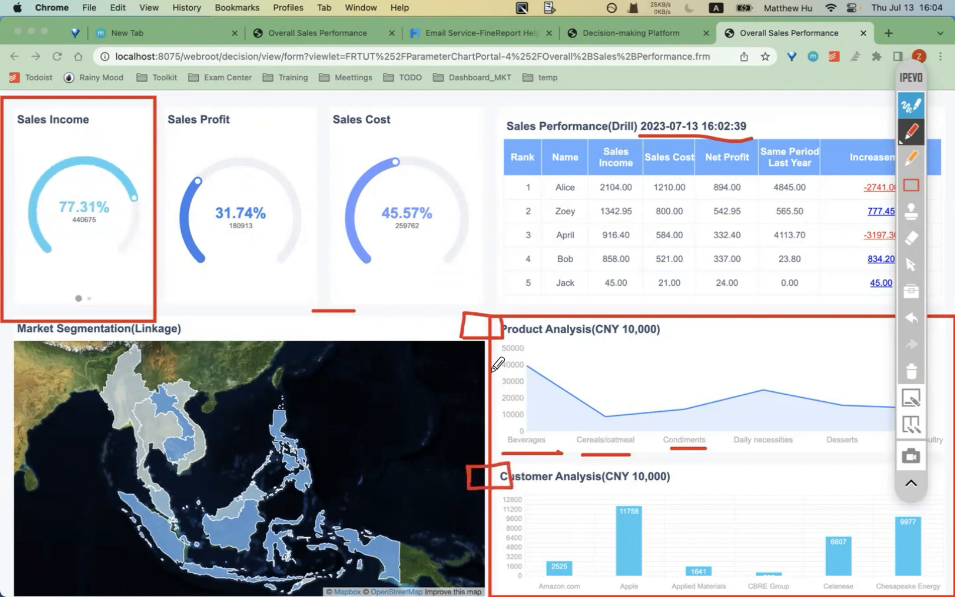
click(911, 371)
click(915, 102)
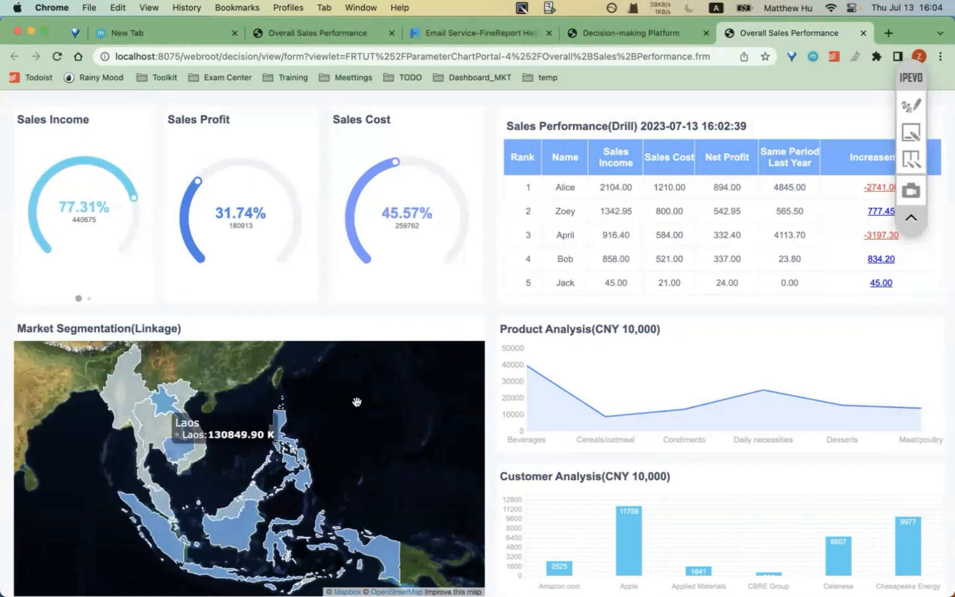
- Highlight the map chart area with the annotation highlighter, then clear it and exit annotation
click(914, 102)
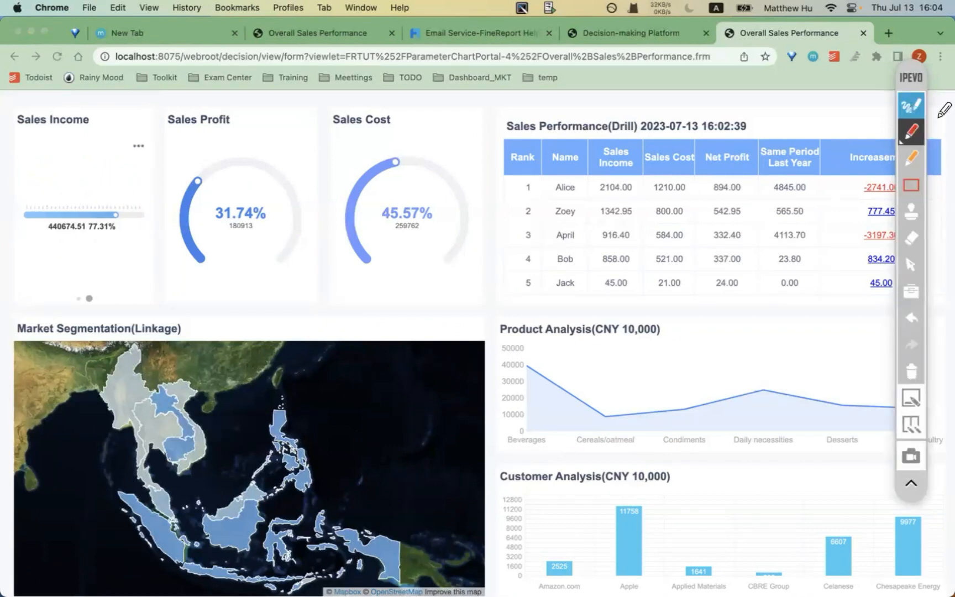
click(907, 161)
mouse_move(471, 344)
mouse_down()
mouse_move(468, 329)
mouse_move(512, 317)
mouse_move(515, 344)
mouse_move(472, 350)
mouse_move(512, 435)
mouse_up()
mouse_move(513, 364)
mouse_down()
mouse_move(808, 338)
mouse_move(886, 351)
mouse_move(890, 422)
mouse_move(889, 441)
mouse_move(516, 438)
mouse_up()
click(911, 371)
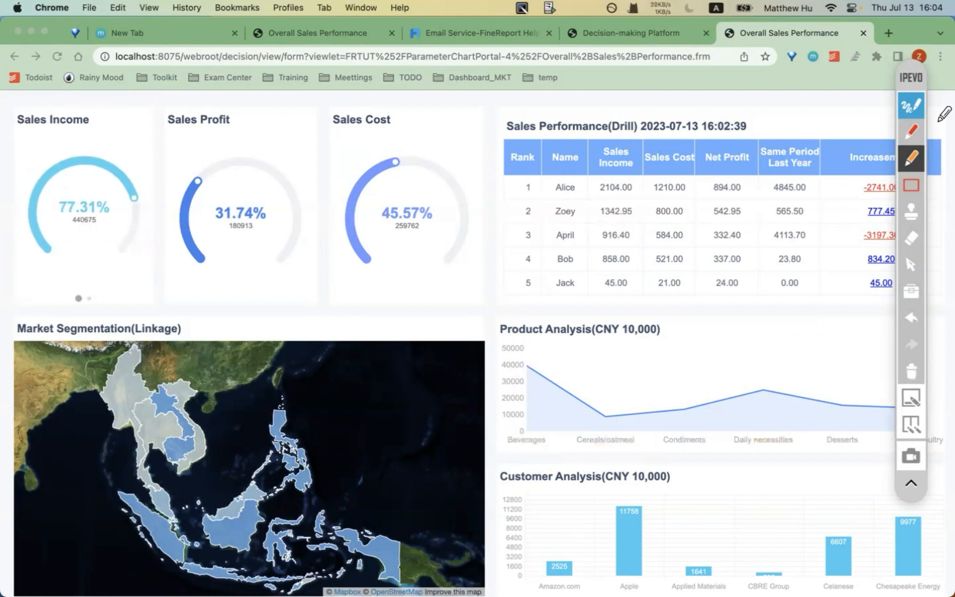
click(909, 115)
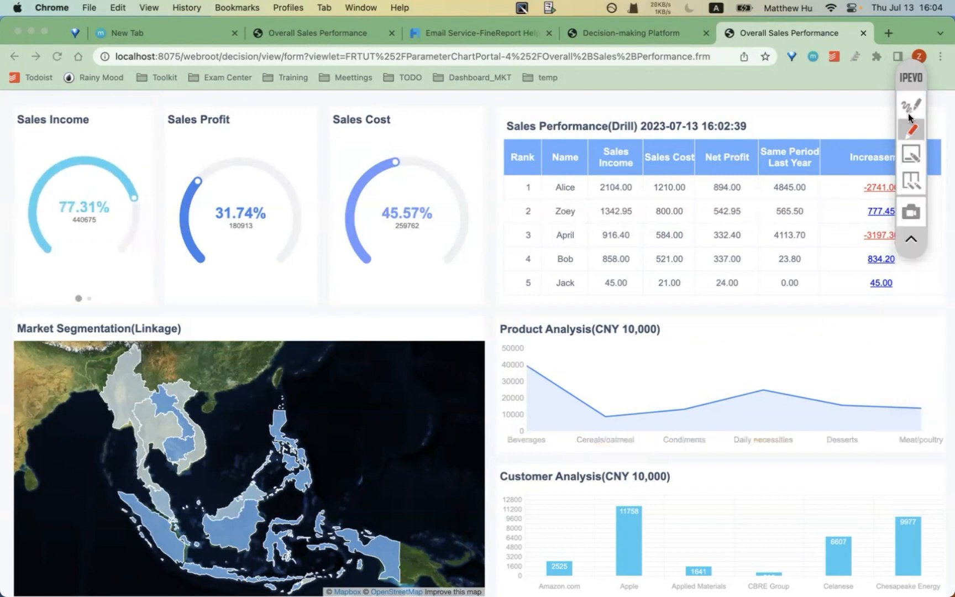
- Click Laos, then Indonesia, then Laos again on the map to drive the linked charts
click(164, 404)
drag(497, 329, 517, 328)
double_click(511, 329)
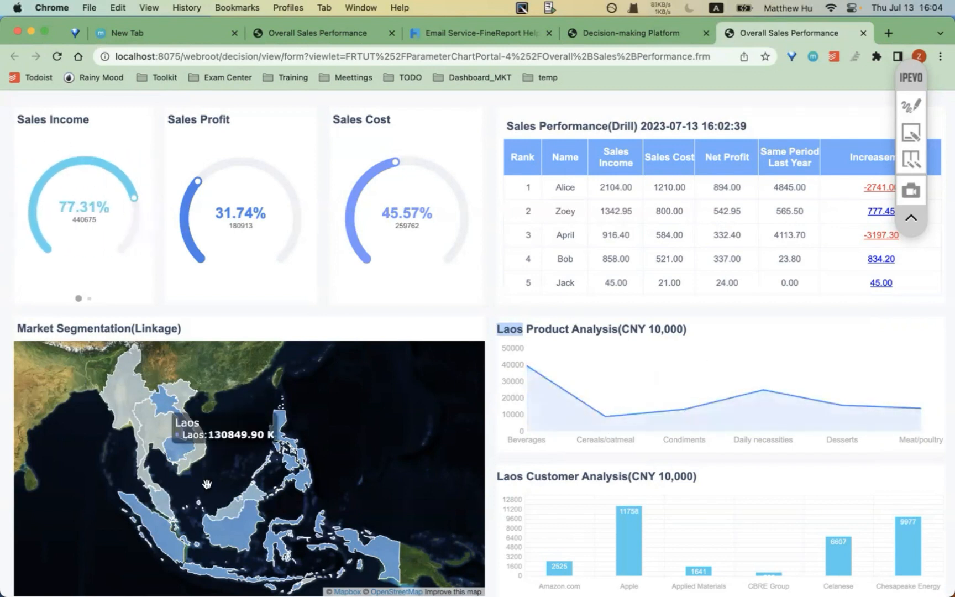
click(149, 530)
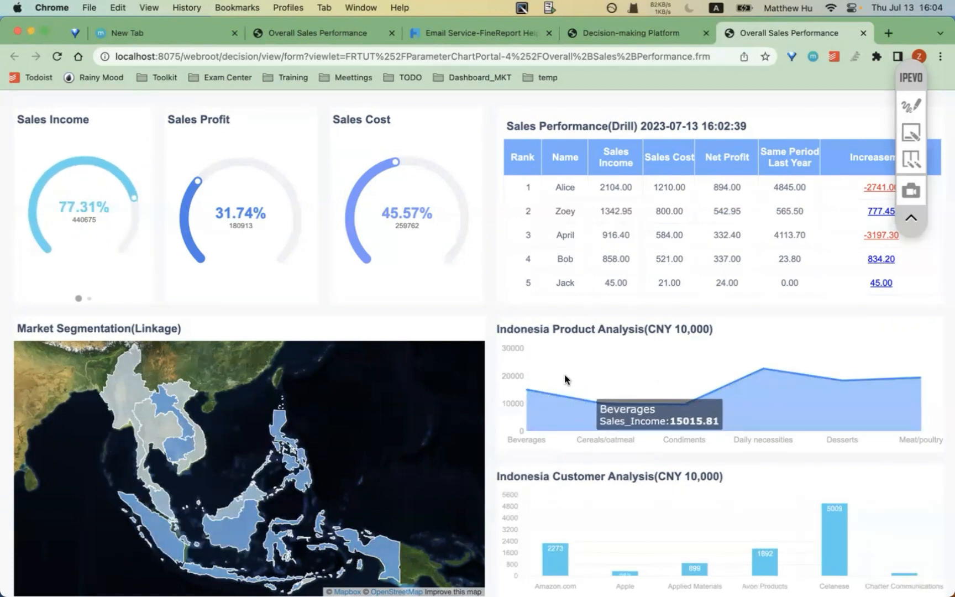
click(177, 412)
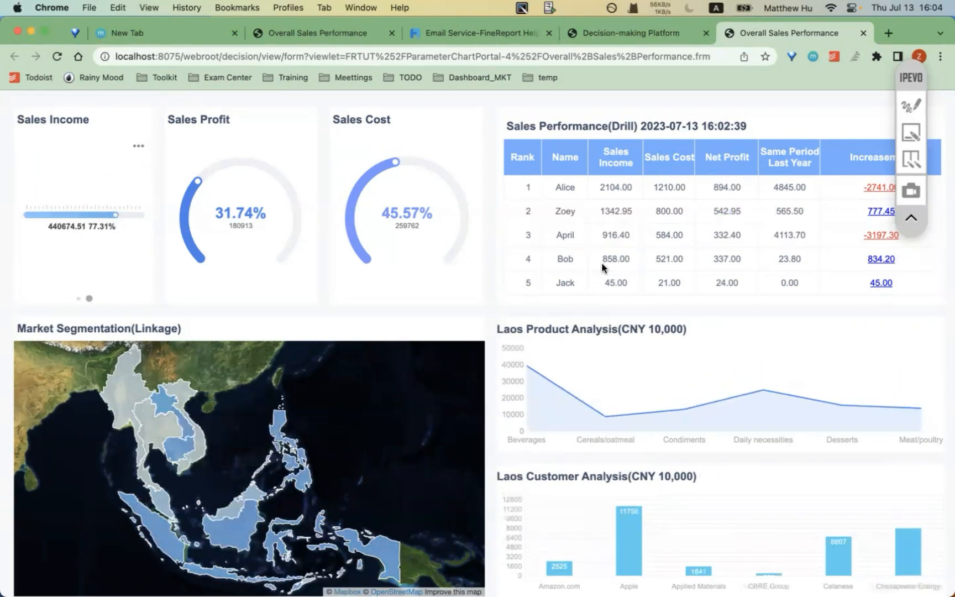
click(919, 107)
drag(110, 509, 121, 521)
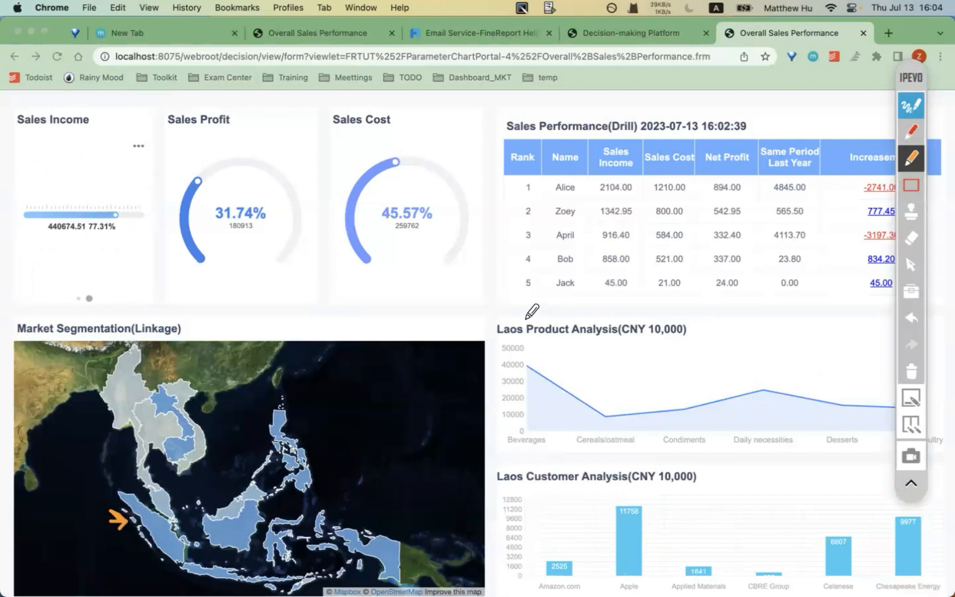
- Draw arrows and underlines marking Indonesia and the Laos Product and Customer Analysis titles
mouse_move(485, 317)
mouse_down()
mouse_move(489, 325)
mouse_move(494, 314)
mouse_up()
drag(496, 461, 511, 454)
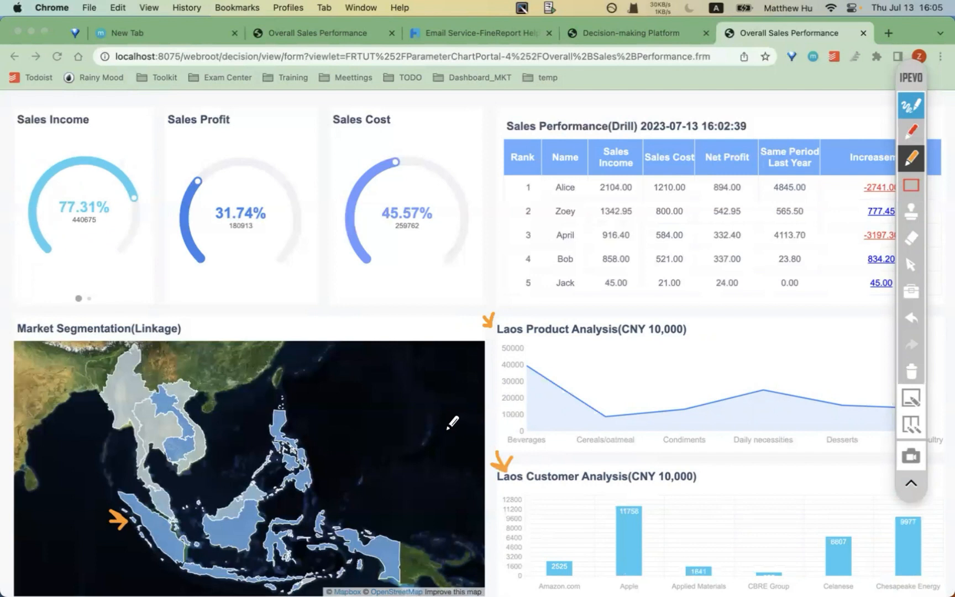
drag(491, 343, 530, 341)
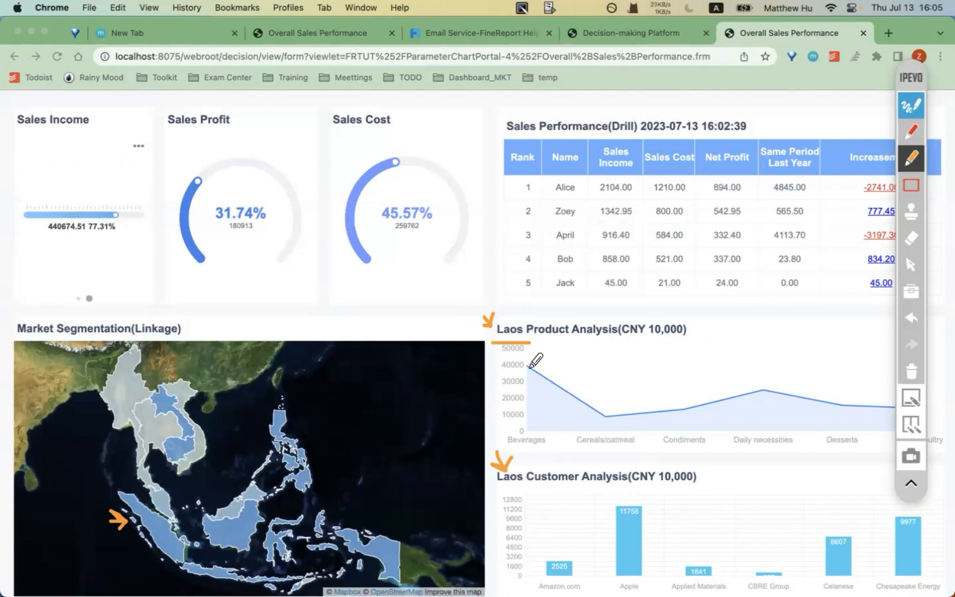
drag(495, 488, 530, 488)
click(912, 160)
click(915, 110)
click(911, 112)
click(912, 133)
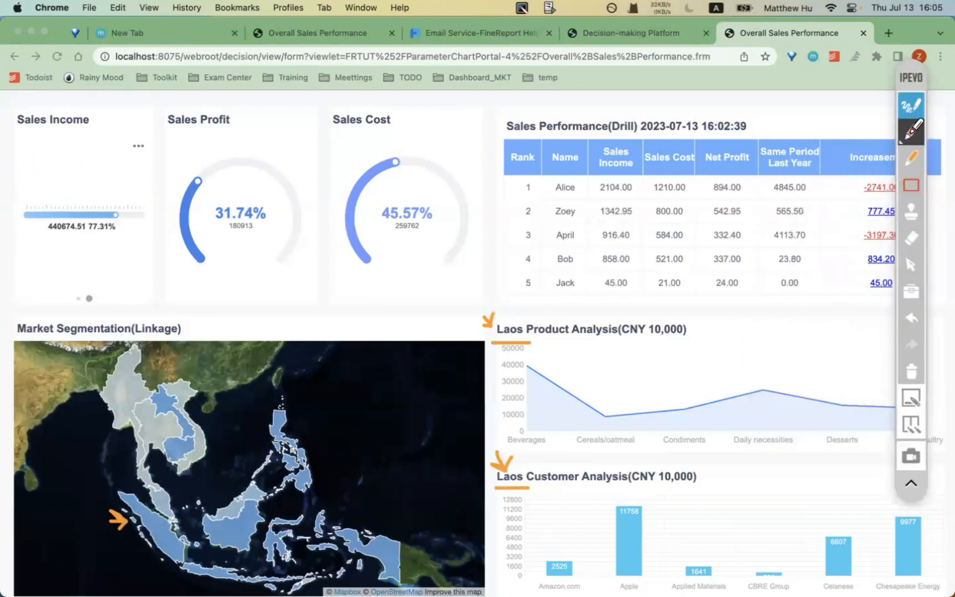
mouse_move(641, 133)
mouse_down()
mouse_move(776, 133)
mouse_move(760, 119)
mouse_move(739, 118)
mouse_move(752, 131)
mouse_up()
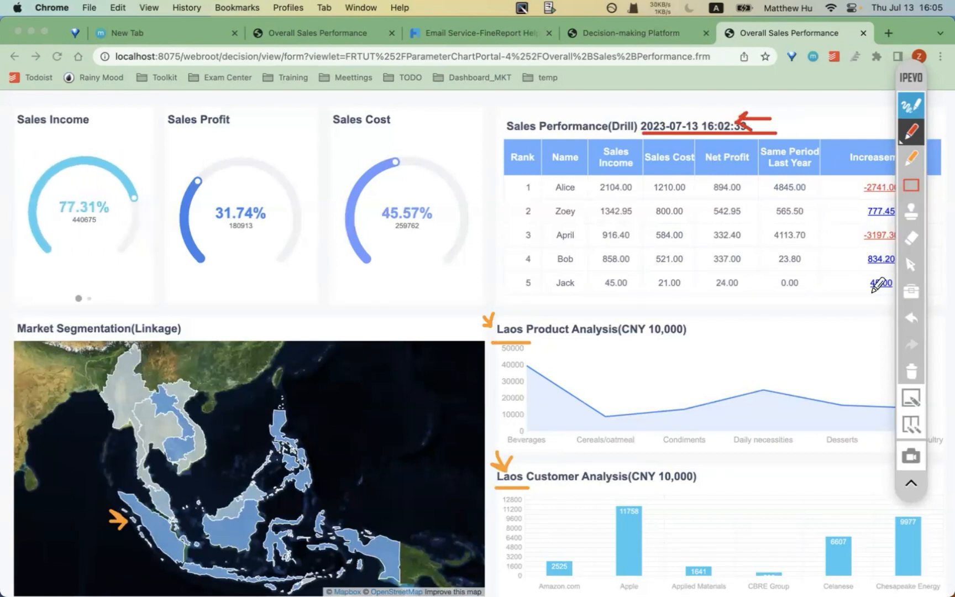
click(909, 372)
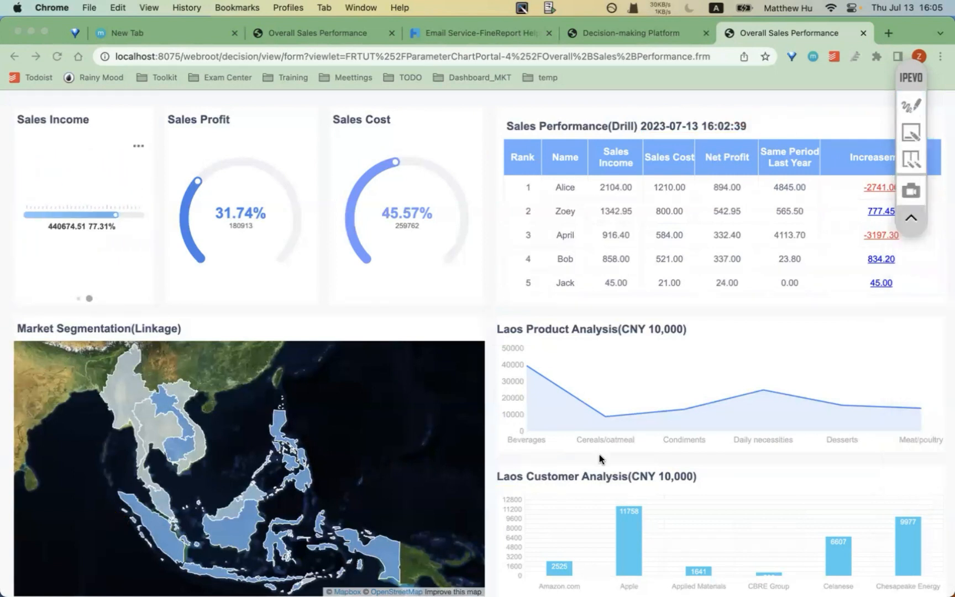
- In FineReport Designer, open the map component's Special Effect settings and scroll to its hyperlinks
mouse_move(434, 575)
click(346, 567)
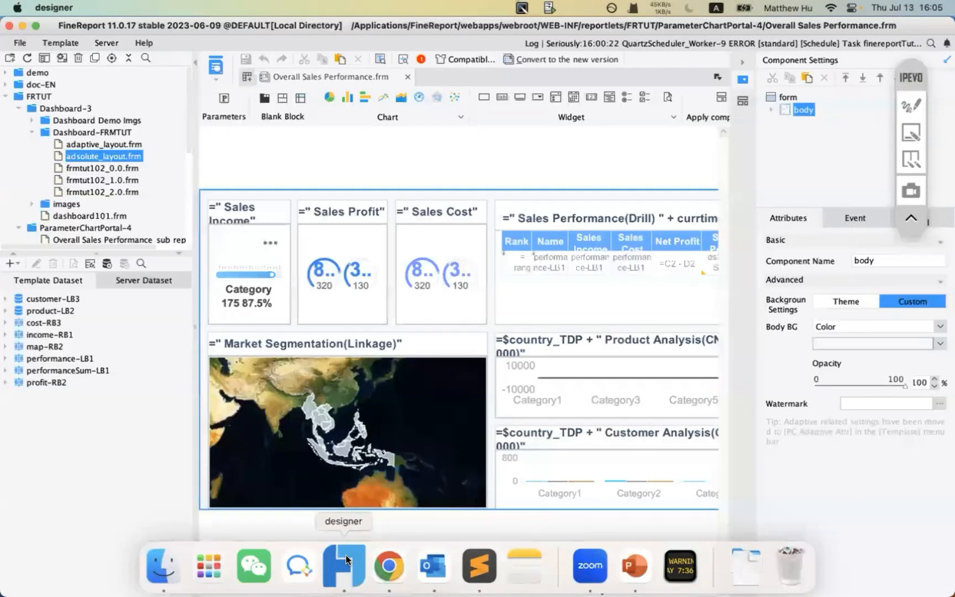
double_click(335, 408)
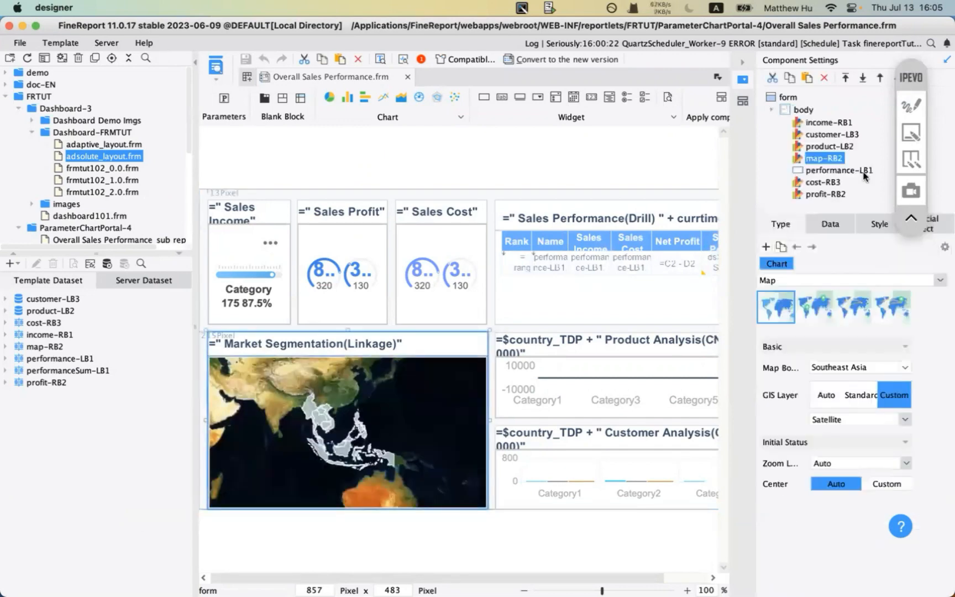
click(943, 229)
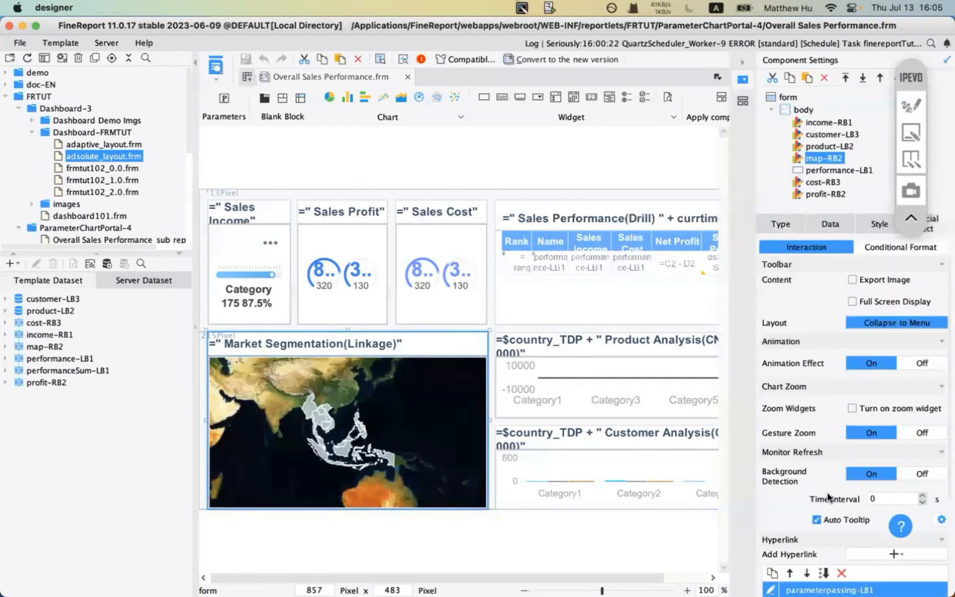
scroll(828, 496, down, 3)
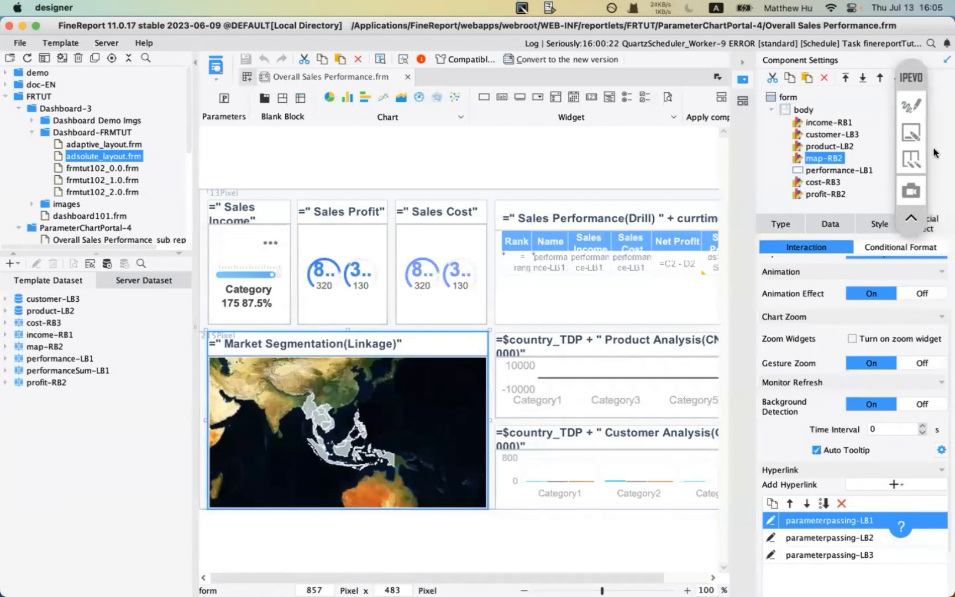
- Annotate the Special Effect section and the parameterpassing-LB1 and LB2 hyperlinks
click(917, 116)
click(935, 252)
drag(913, 81, 50, 87)
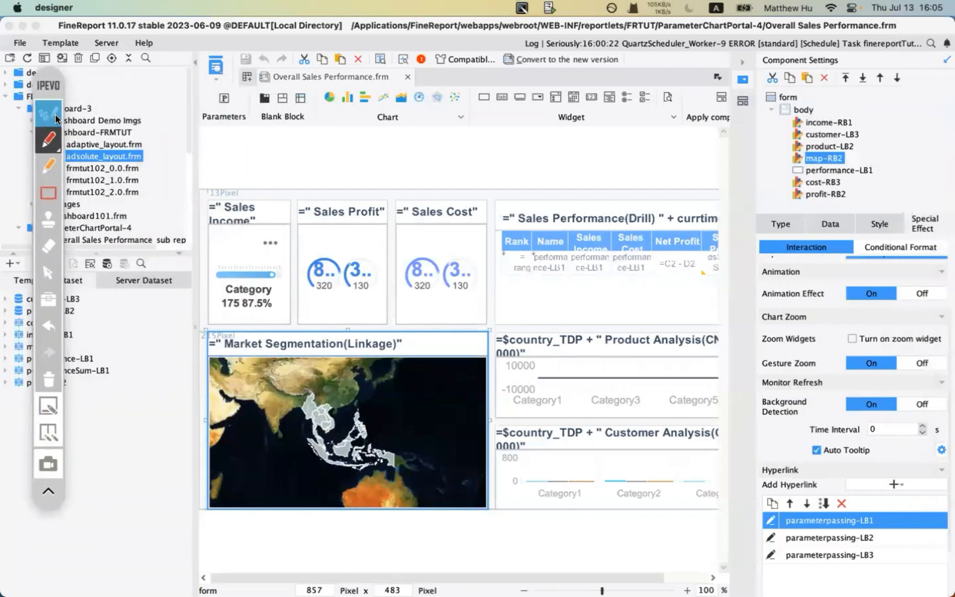
click(48, 141)
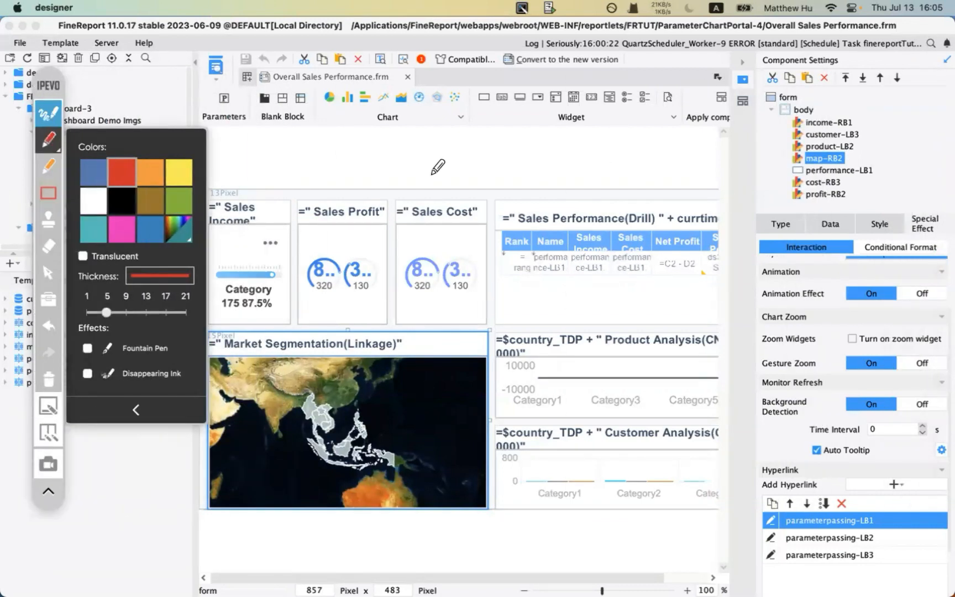
click(48, 142)
drag(906, 237, 929, 236)
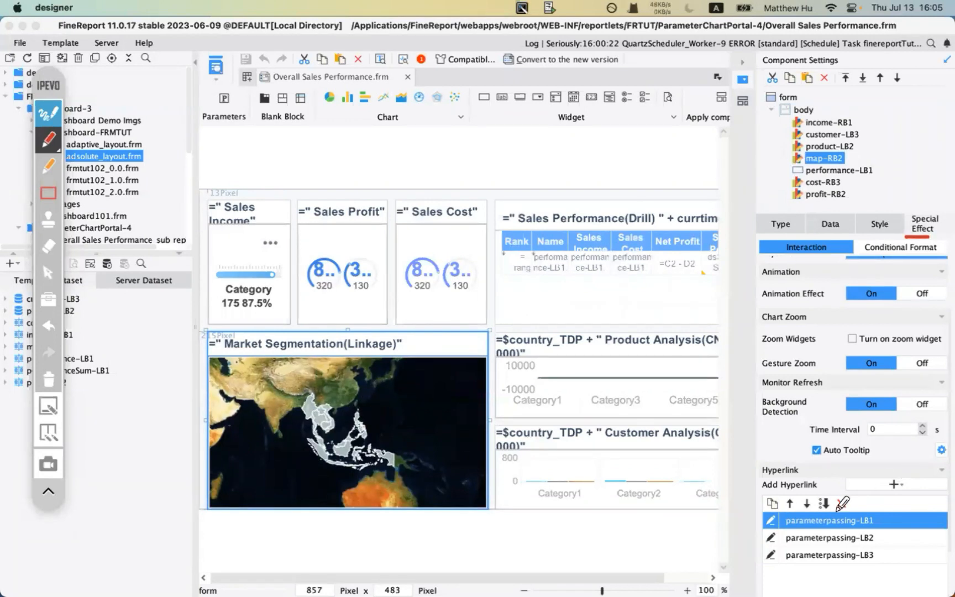
mouse_move(740, 524)
mouse_down()
mouse_move(762, 522)
mouse_move(753, 539)
mouse_up()
mouse_move(855, 546)
mouse_down()
mouse_move(869, 546)
mouse_move(866, 530)
mouse_move(868, 557)
mouse_up()
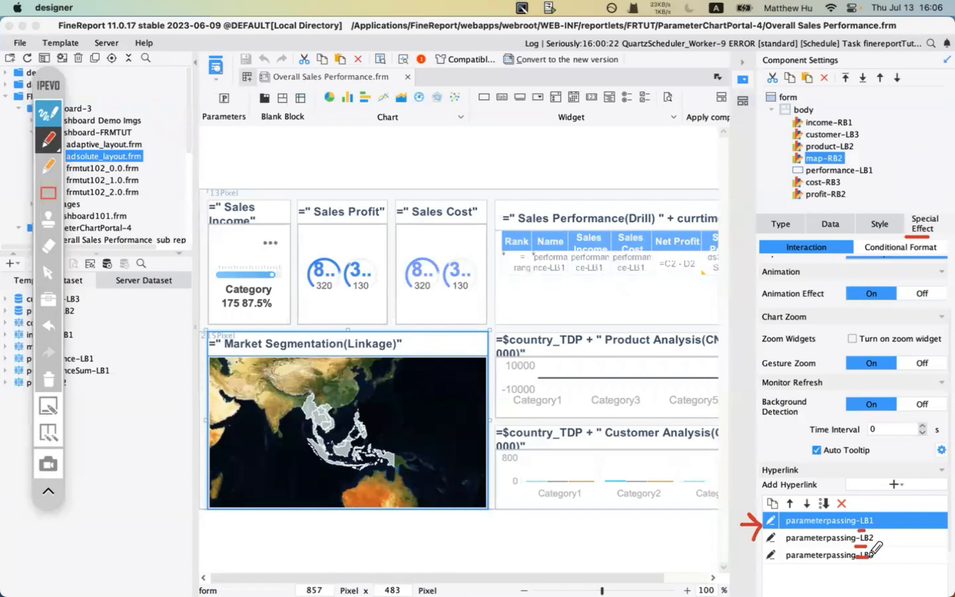
- Clear the annotations, then view and close the parameterpassing-LB1 hyperlink settings
click(49, 375)
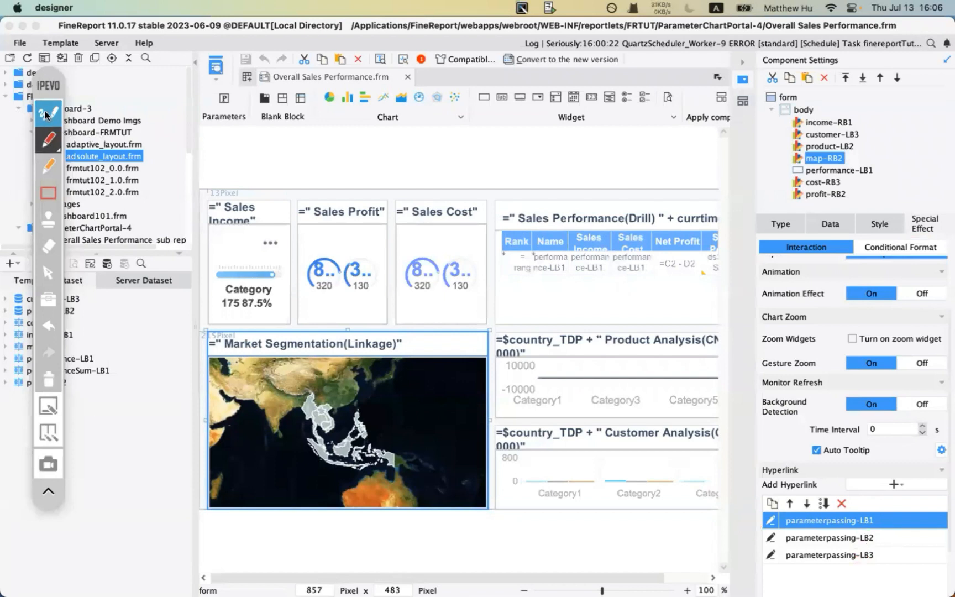
click(45, 117)
click(771, 519)
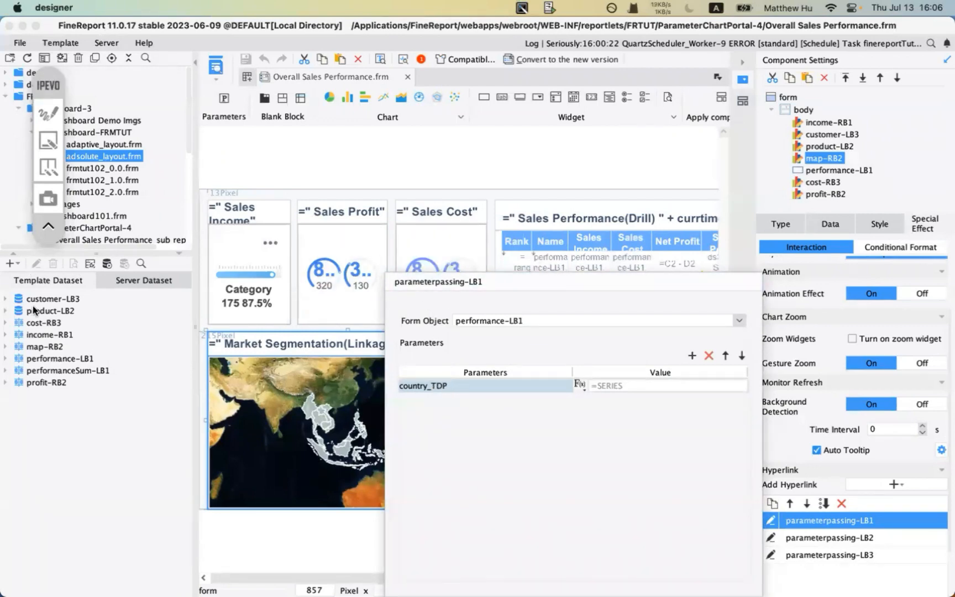
click(320, 329)
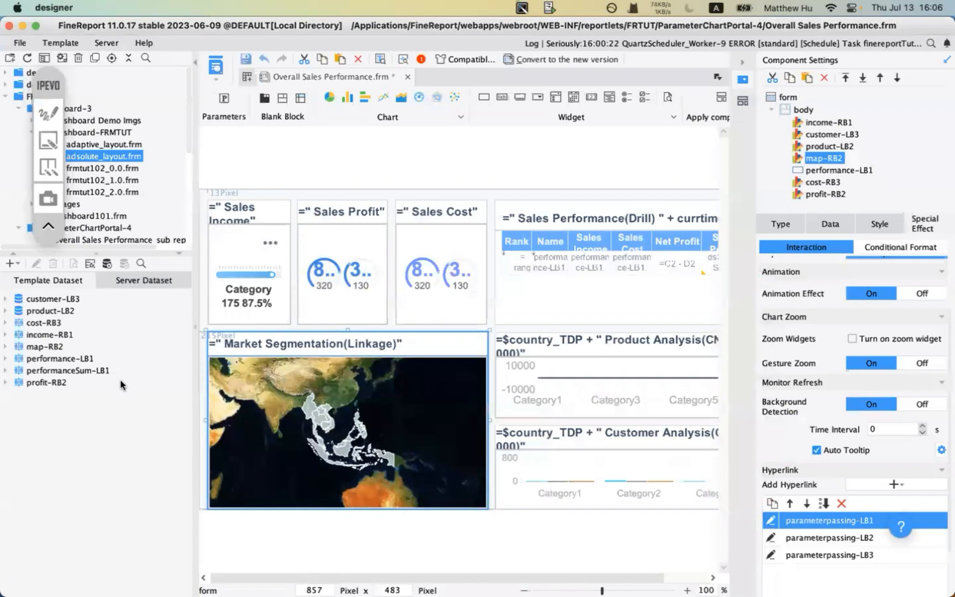
- View map-RB2's embedded data without changes, then select the Product Analysis chart
click(50, 325)
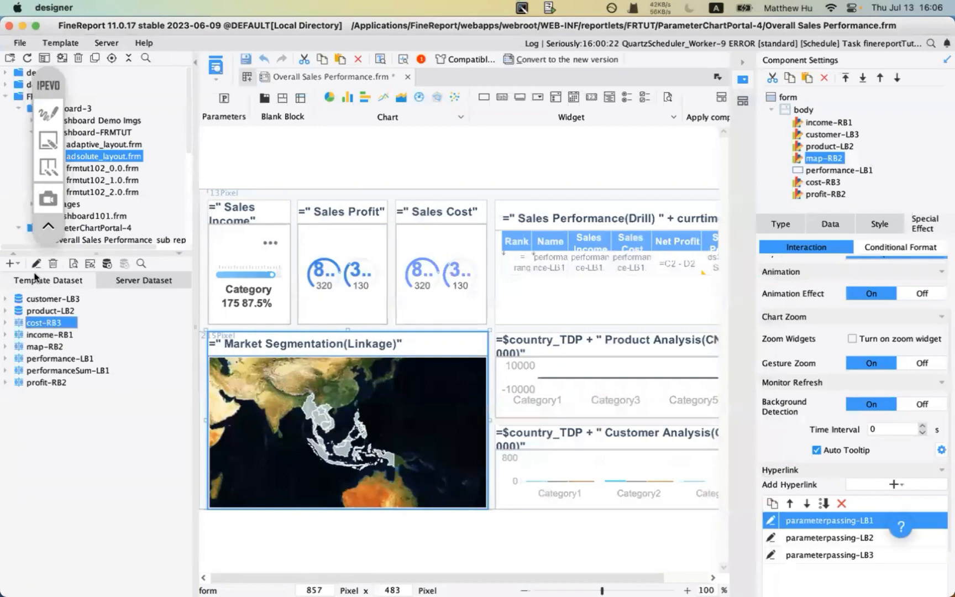
click(44, 335)
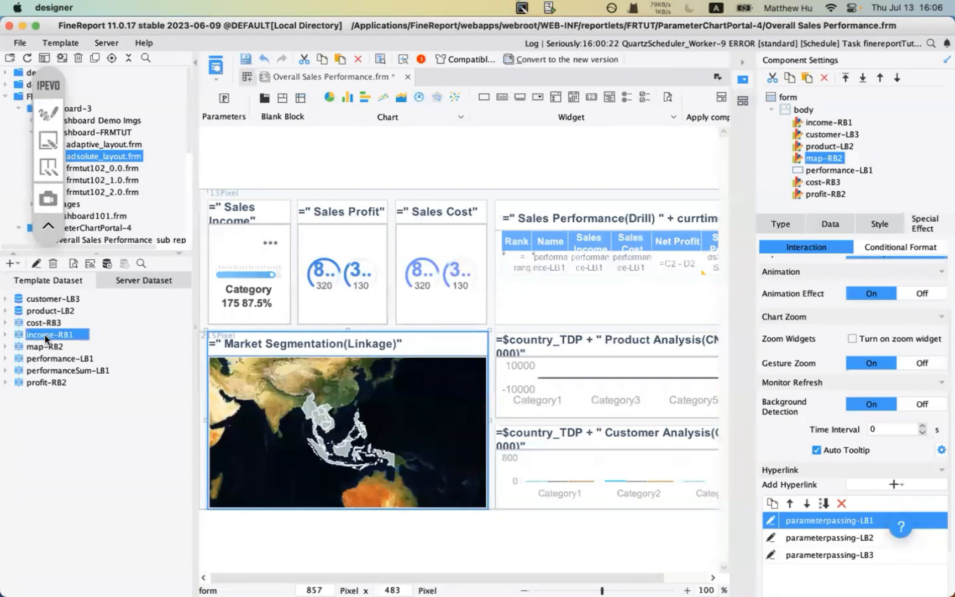
click(44, 347)
click(36, 263)
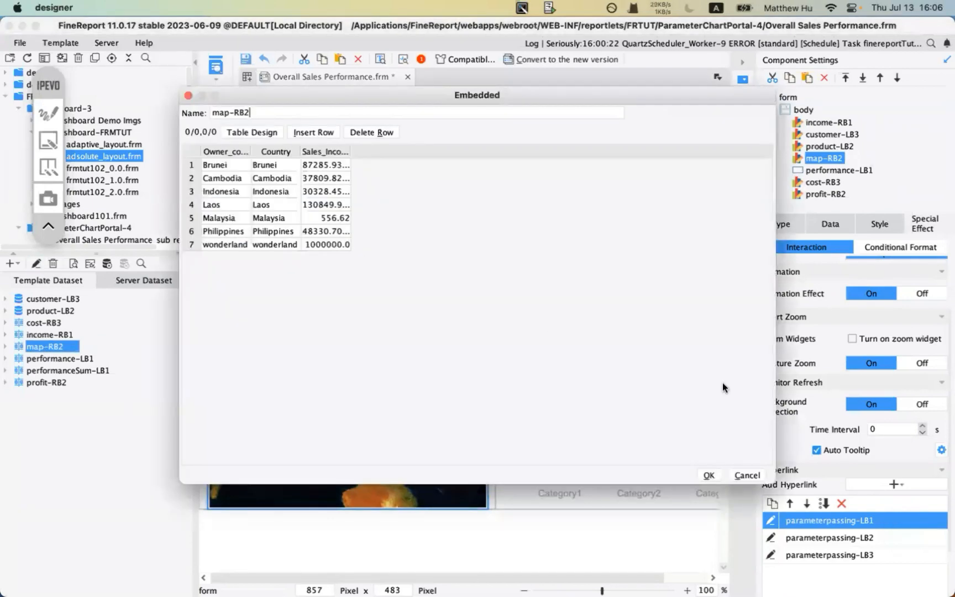
click(744, 471)
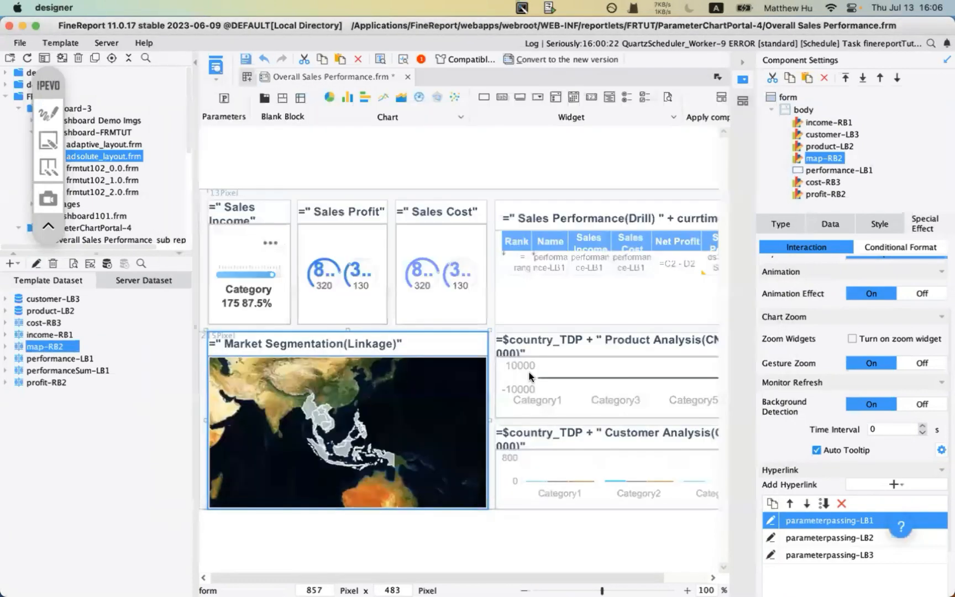
click(560, 378)
click(61, 358)
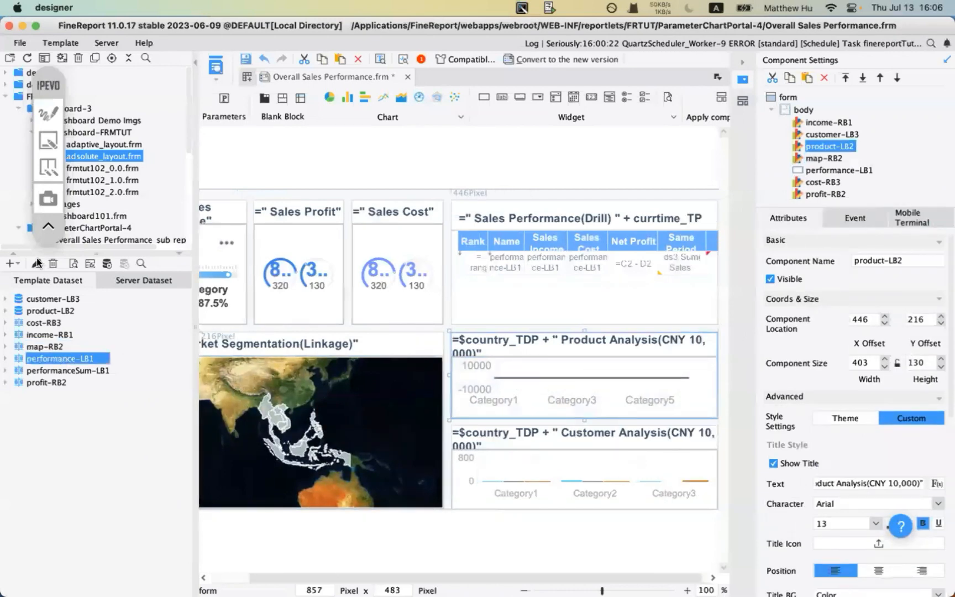
click(39, 311)
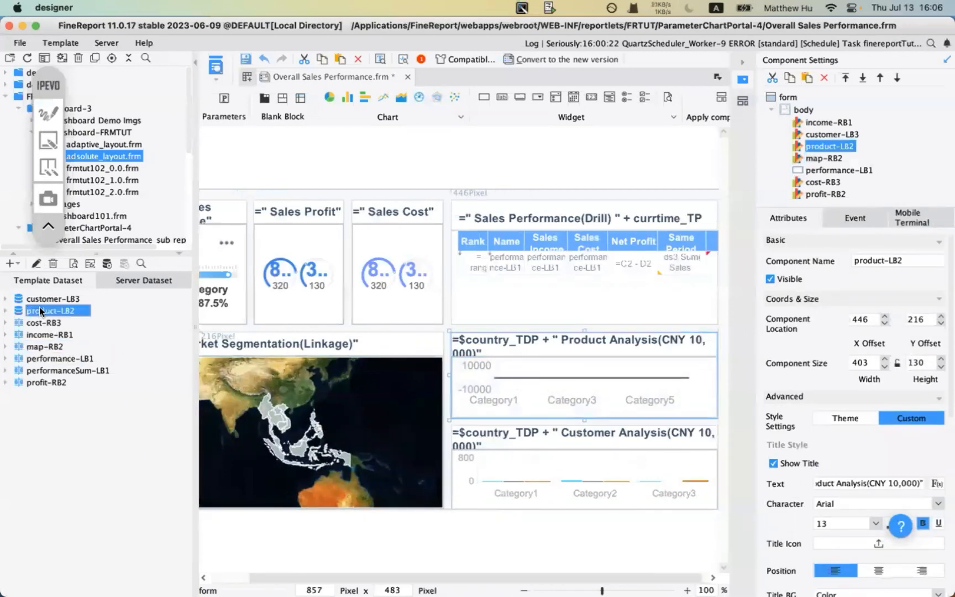
click(36, 263)
drag(456, 210, 500, 210)
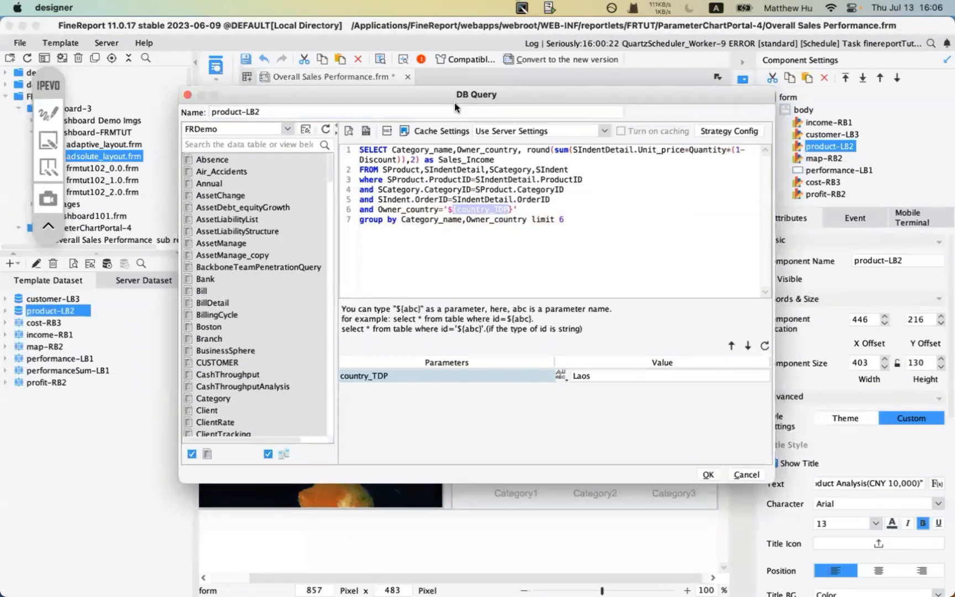
drag(454, 102, 449, 226)
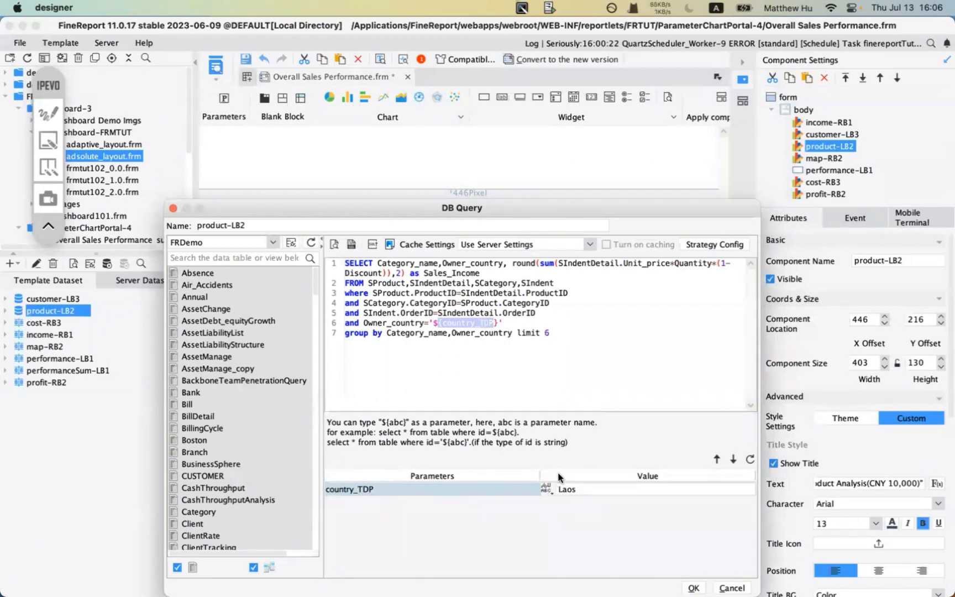
click(334, 243)
click(523, 336)
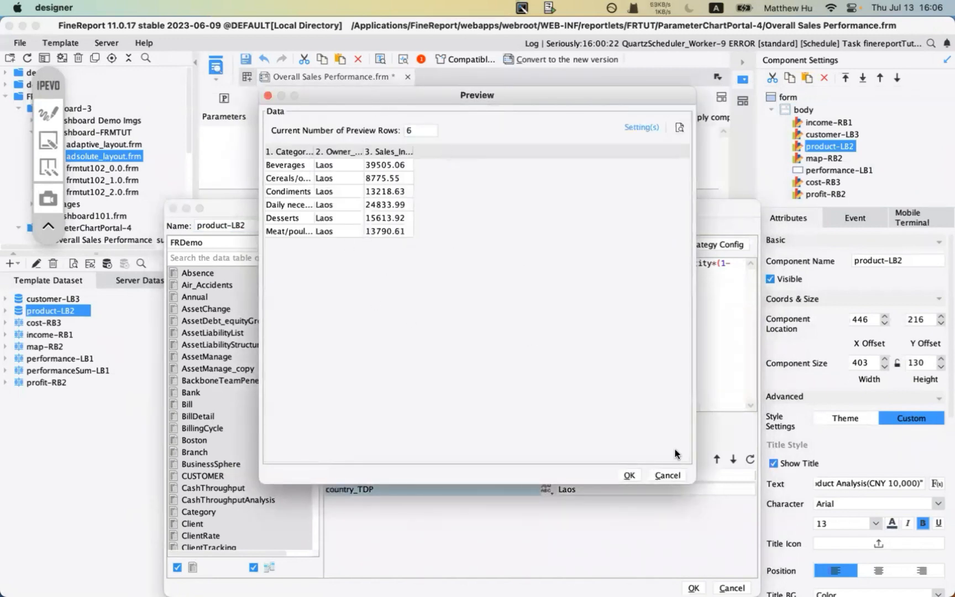
click(667, 476)
drag(603, 208, 558, 59)
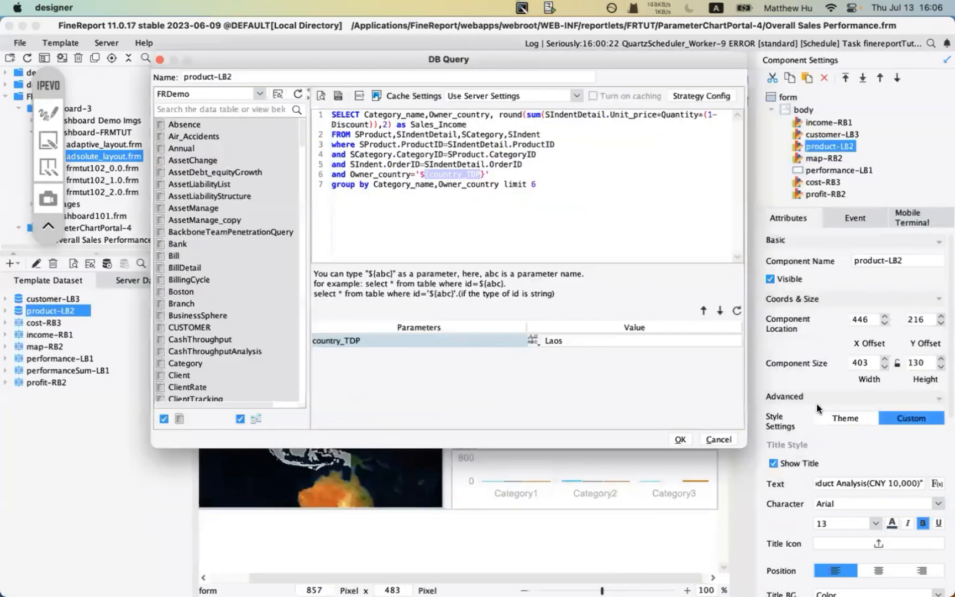
click(718, 440)
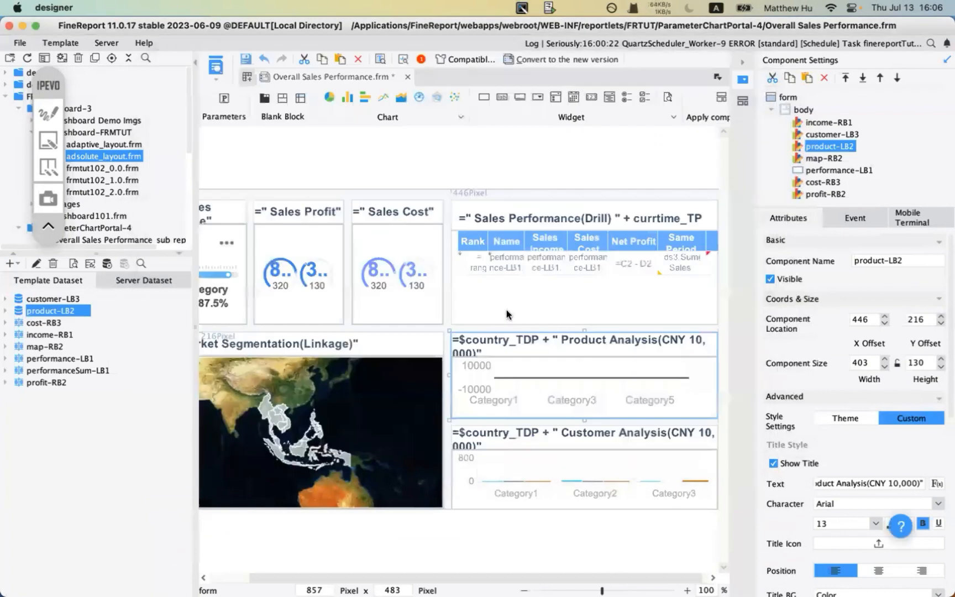
click(44, 113)
drag(426, 350, 449, 350)
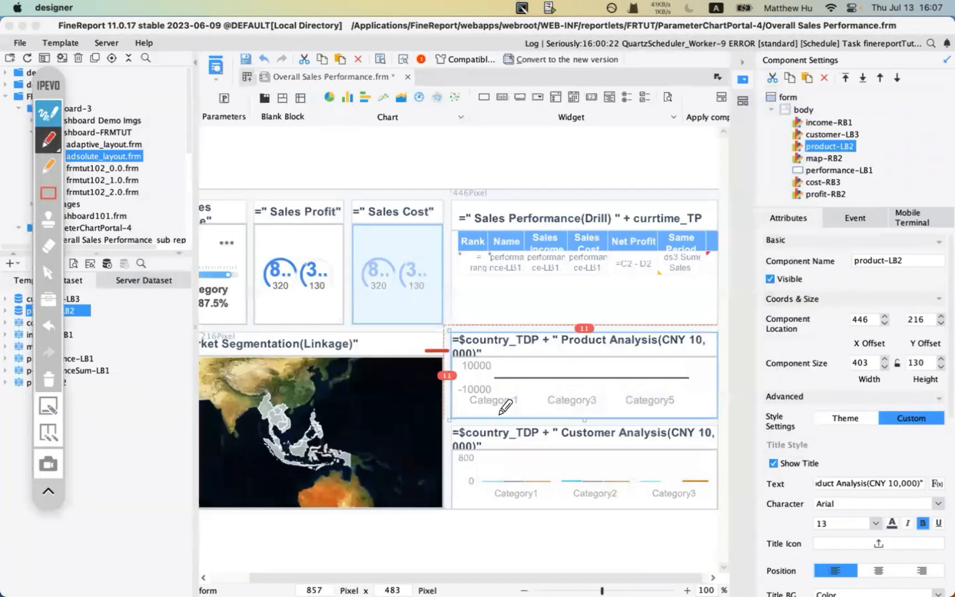
mouse_move(461, 414)
mouse_down()
mouse_move(682, 369)
mouse_move(547, 359)
mouse_move(464, 372)
mouse_move(465, 414)
mouse_up()
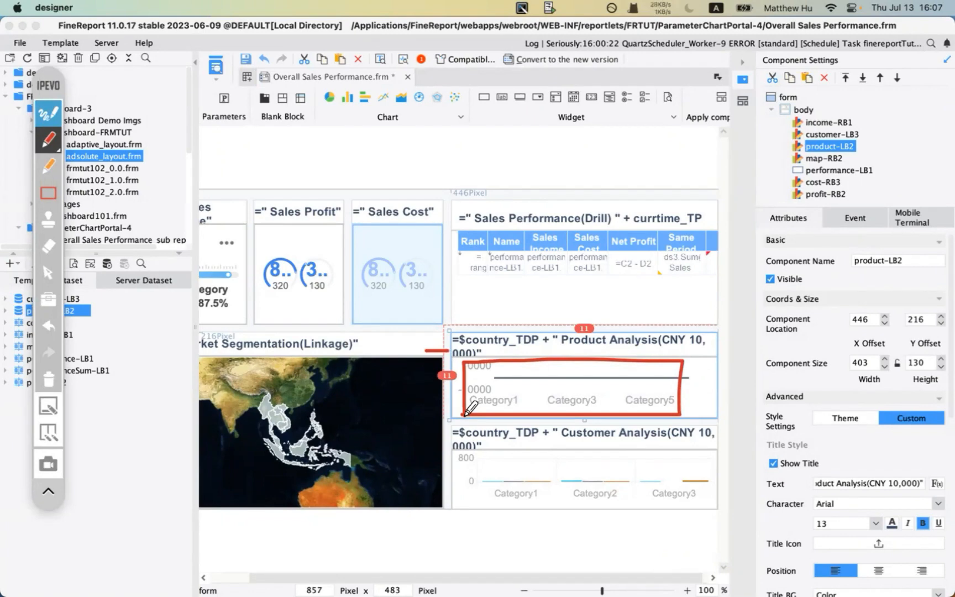
click(49, 115)
click(65, 42)
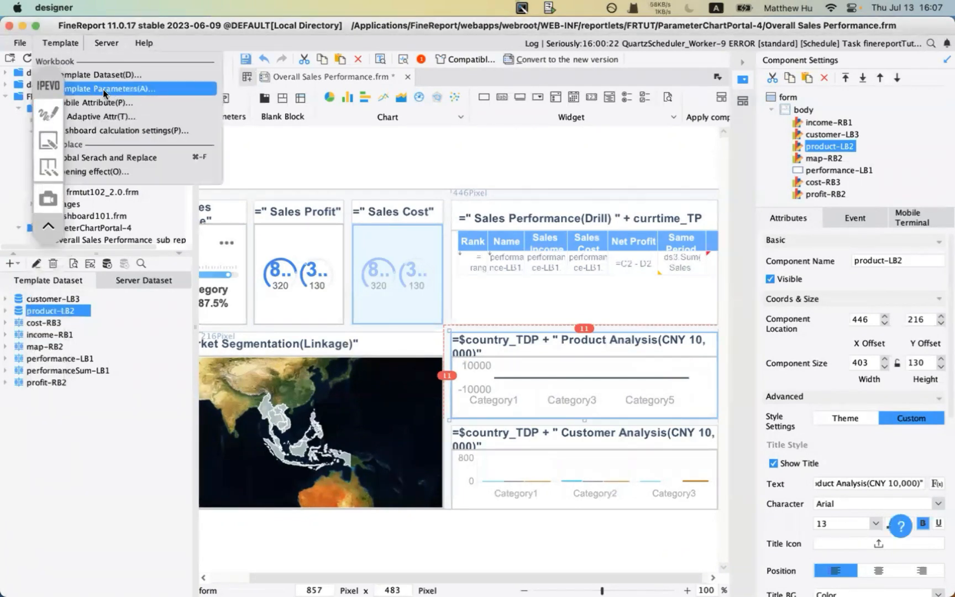
- Open Template Parameters and annotate currtime_TP with its =NOW() default
click(104, 92)
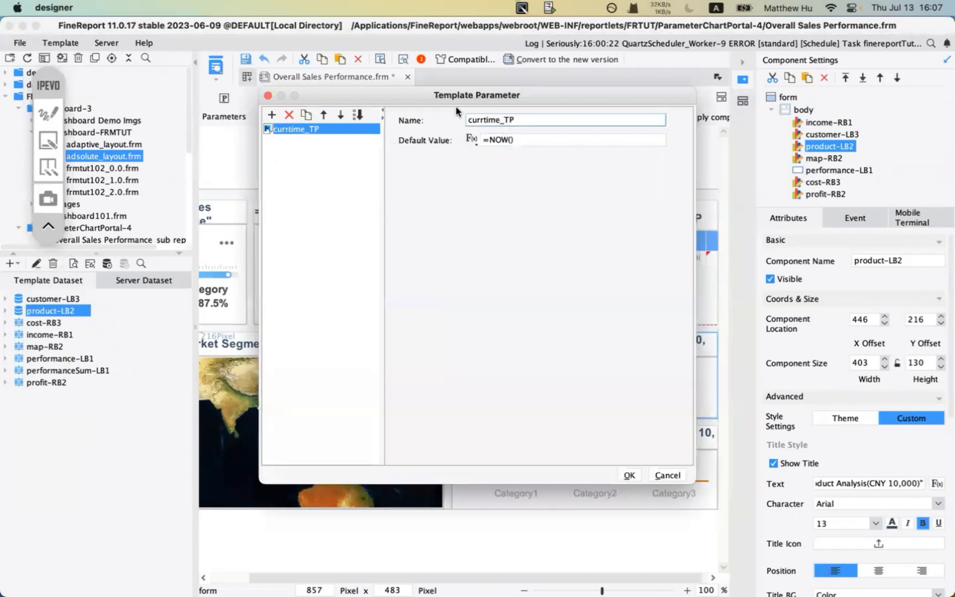
drag(339, 100, 181, 216)
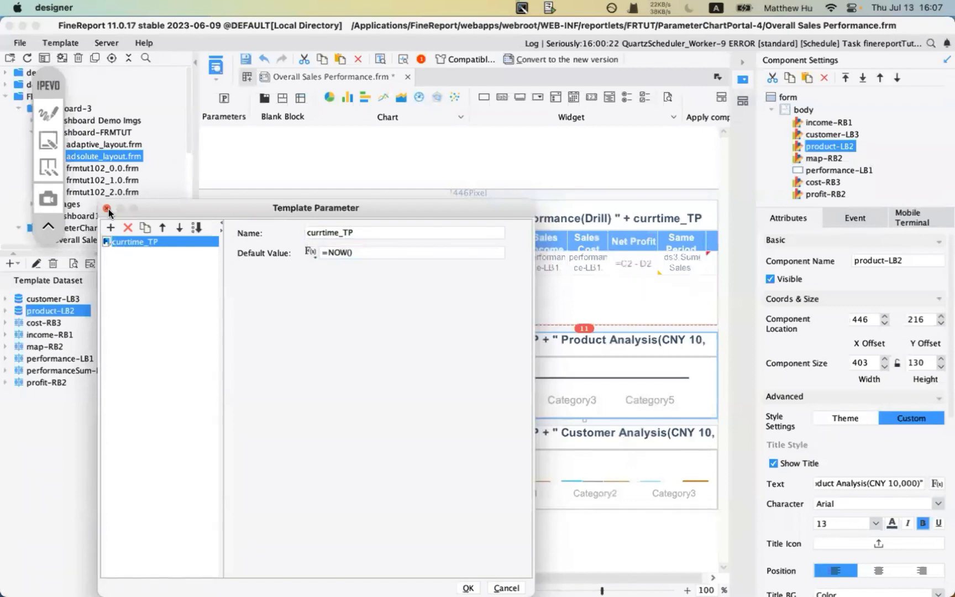
click(48, 113)
drag(283, 244, 353, 243)
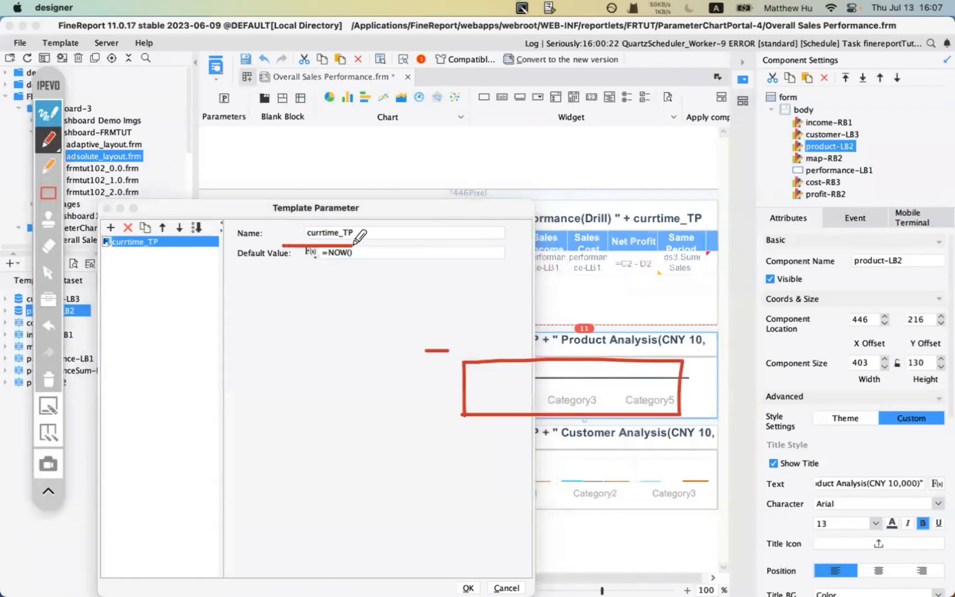
drag(633, 227, 696, 226)
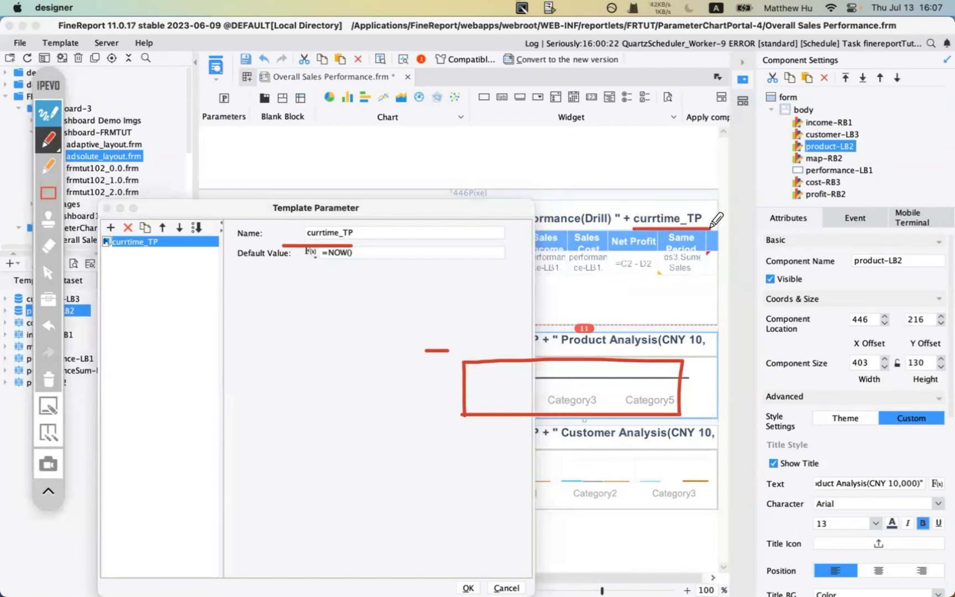
click(49, 379)
click(47, 112)
click(47, 112)
click(48, 140)
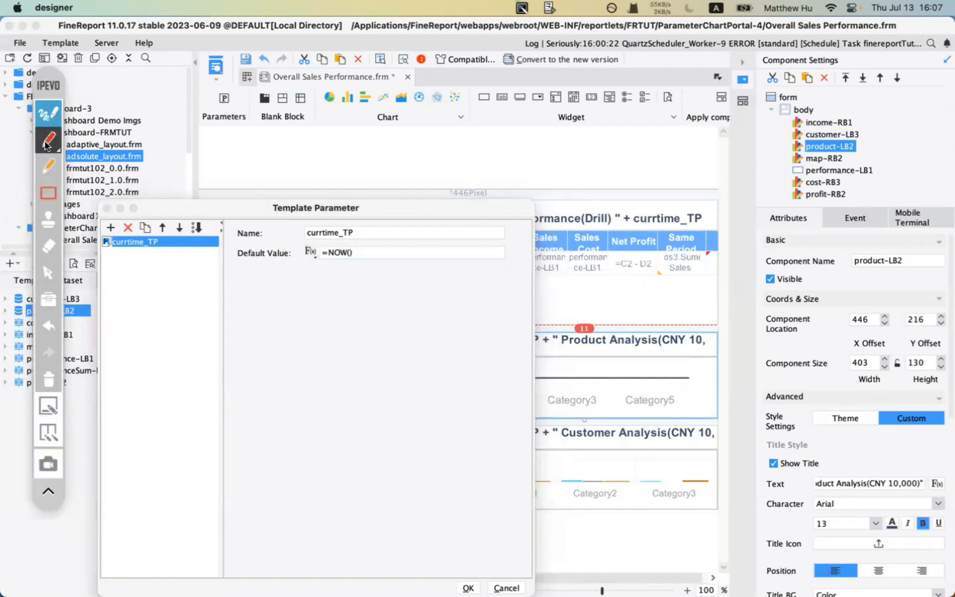
drag(108, 254, 367, 257)
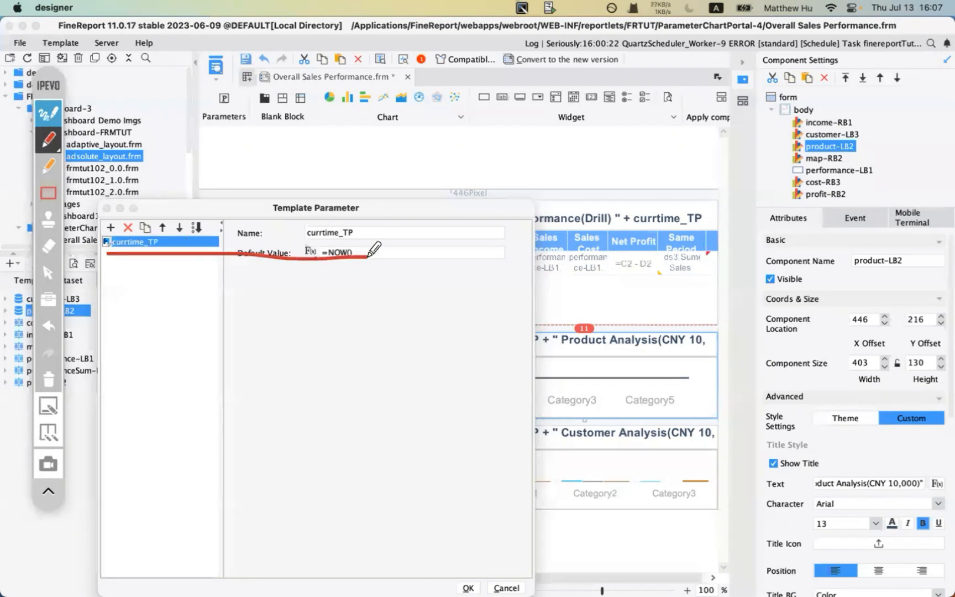
mouse_move(622, 178)
mouse_down()
mouse_move(663, 216)
mouse_move(665, 191)
mouse_up()
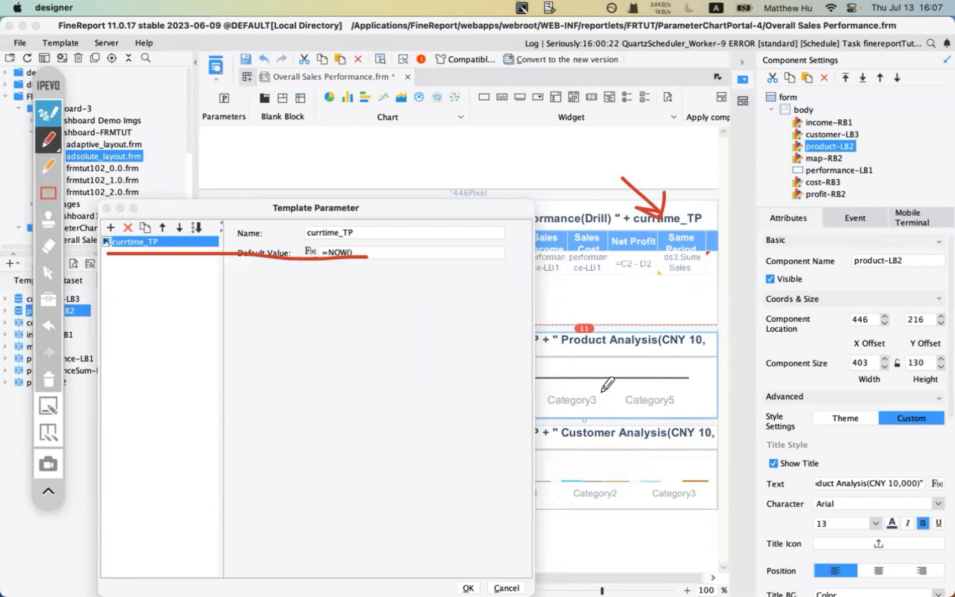
mouse_move(563, 360)
mouse_down()
mouse_move(637, 358)
mouse_move(620, 409)
mouse_move(562, 360)
mouse_up()
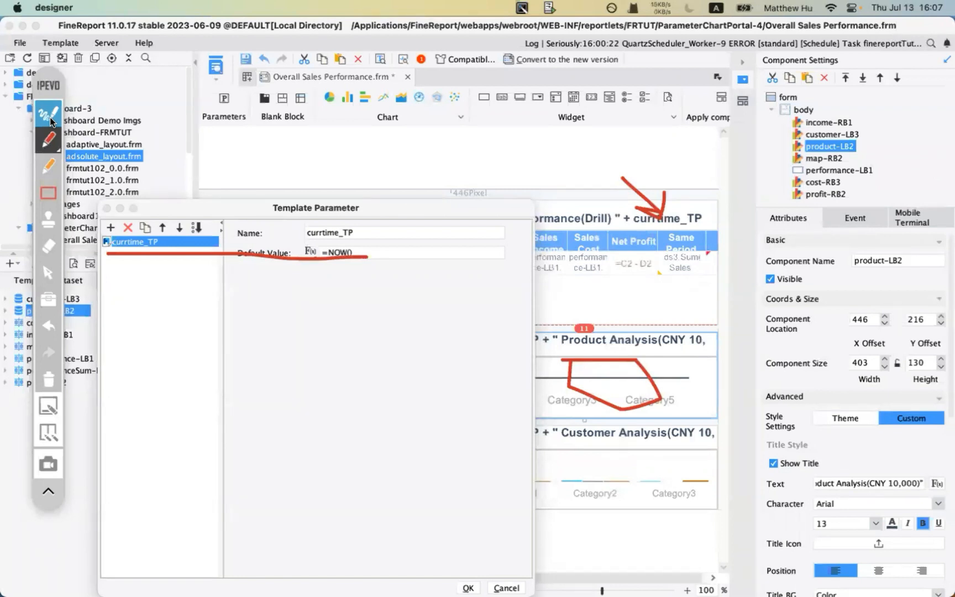
click(48, 326)
click(48, 379)
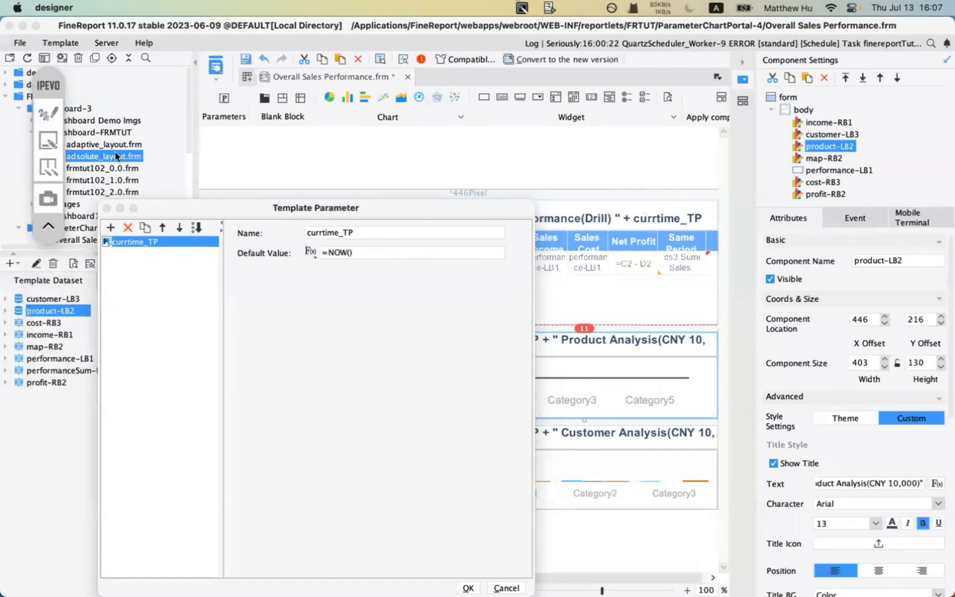
- Close Template Parameters without changes and preview the dashboard in Chrome
click(468, 589)
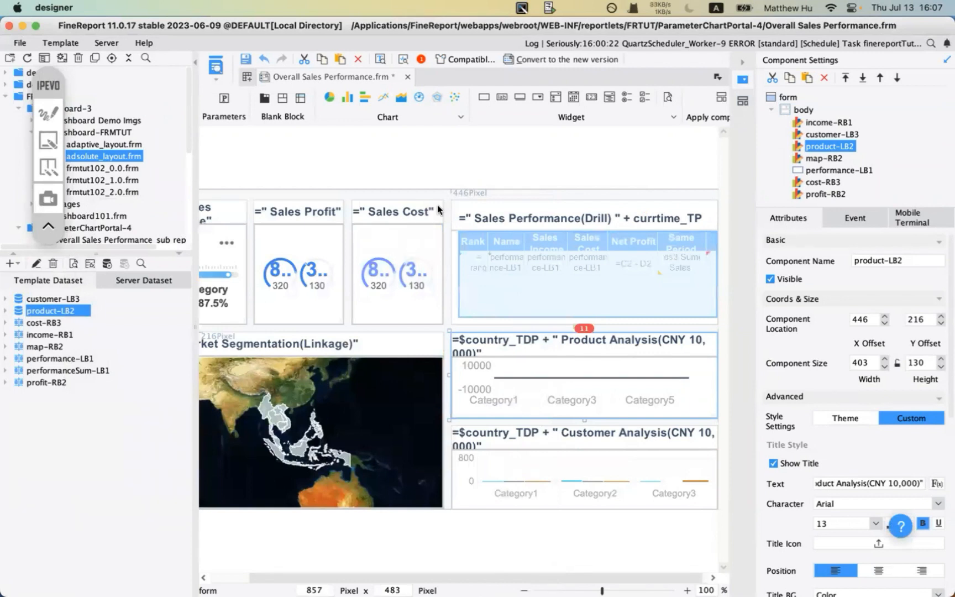
scroll(371, 328, left, 3)
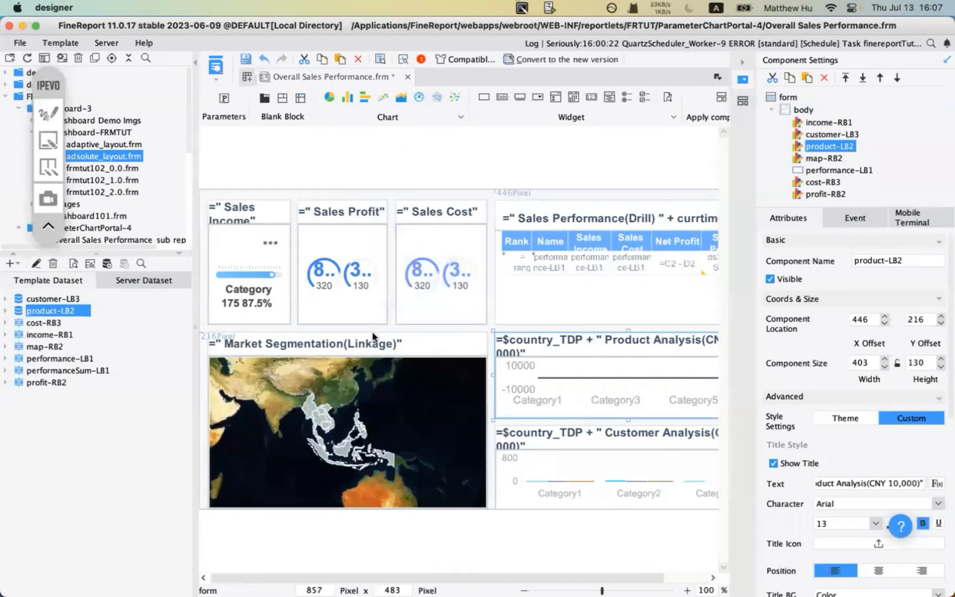
click(215, 65)
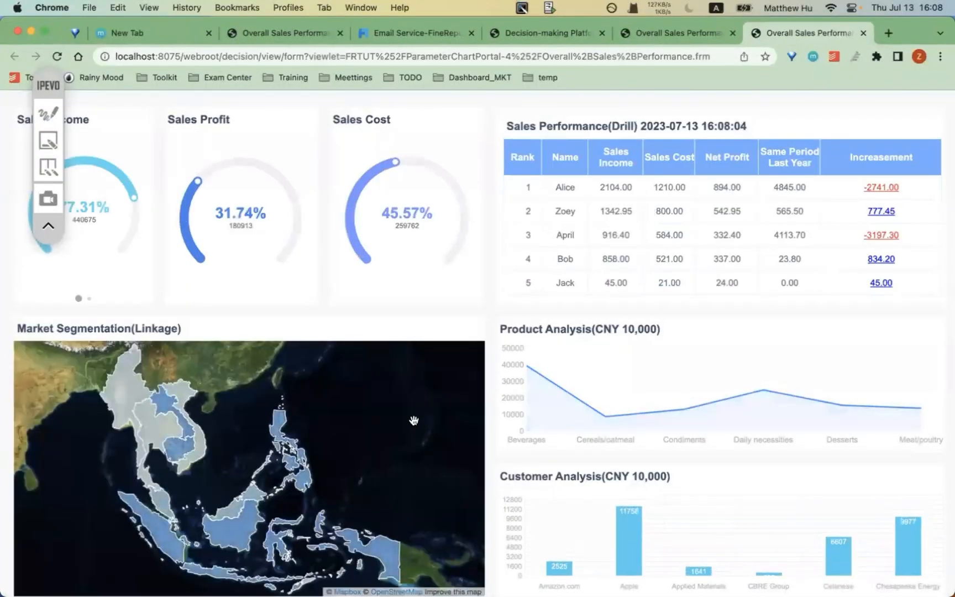
- Filter the linked charts to the Philippines, then open and close the product detail report
click(281, 430)
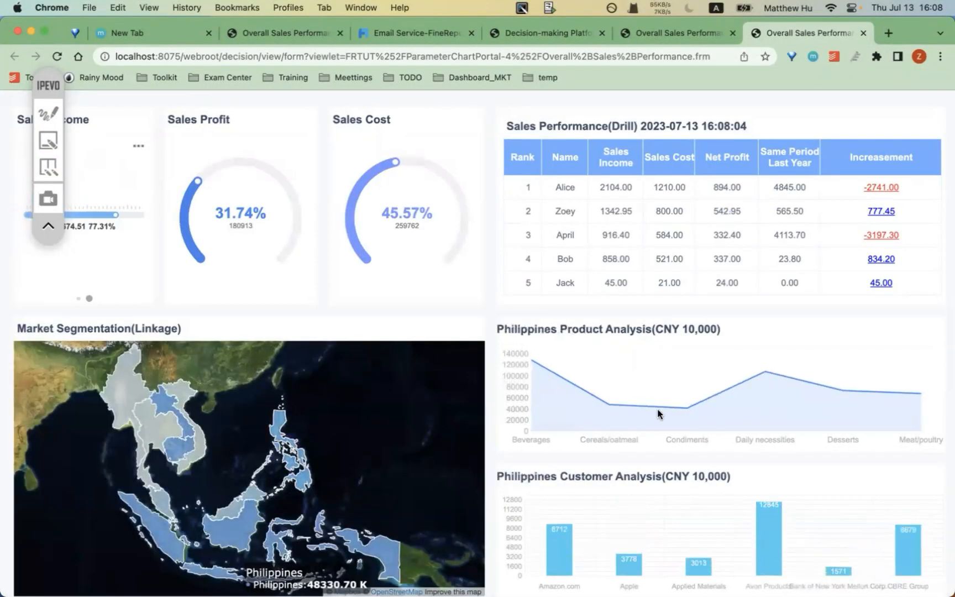
click(607, 406)
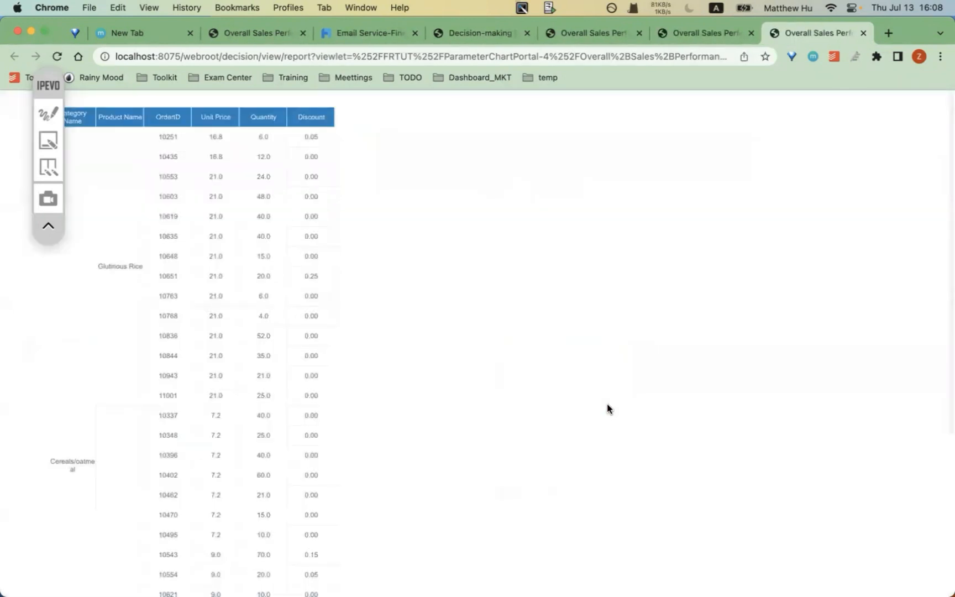
scroll(235, 443, down, 5)
scroll(235, 444, up, 5)
click(863, 33)
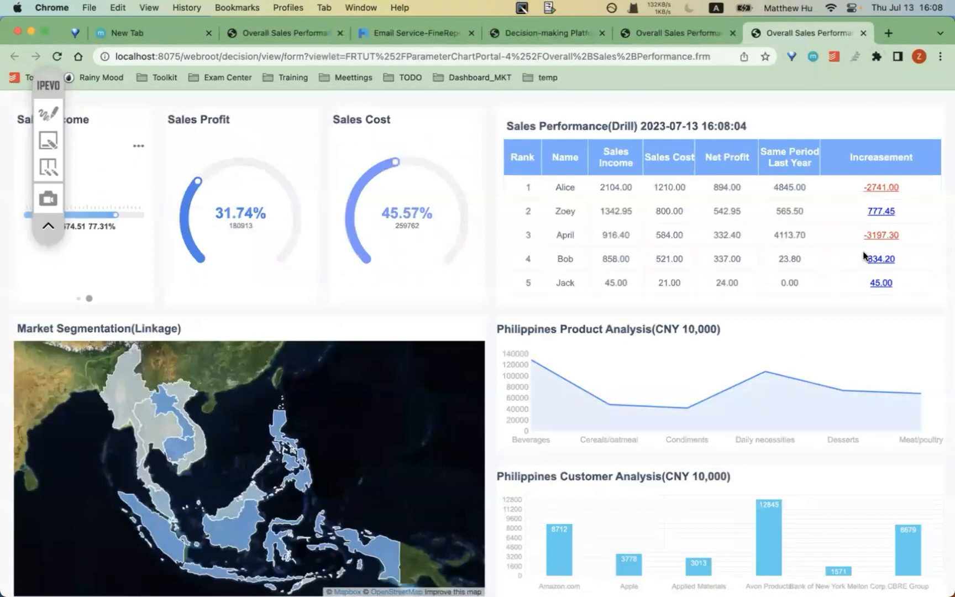
- Drill into the Avon Products order report, highlight the company name, then close it
mouse_move(769, 369)
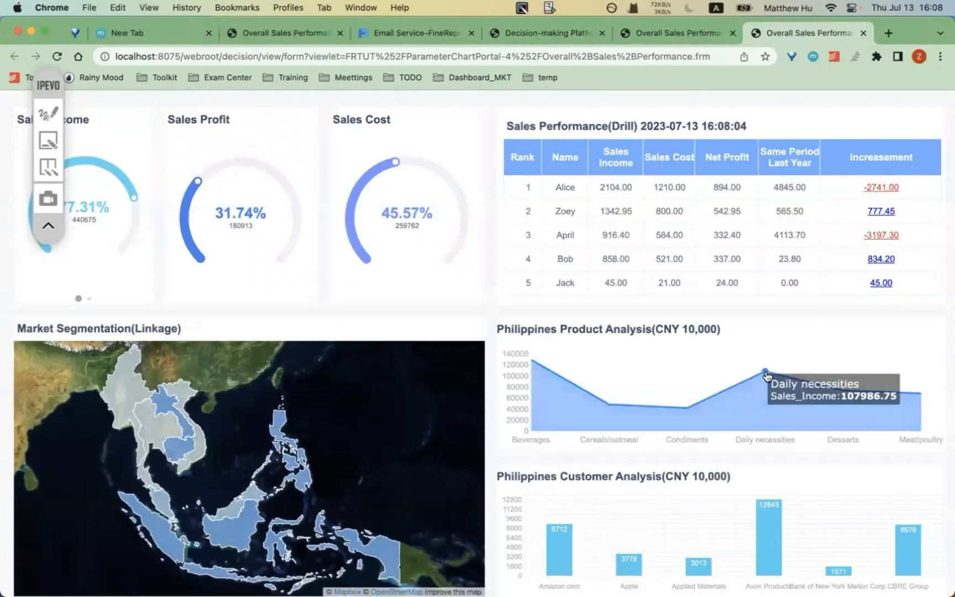
click(767, 507)
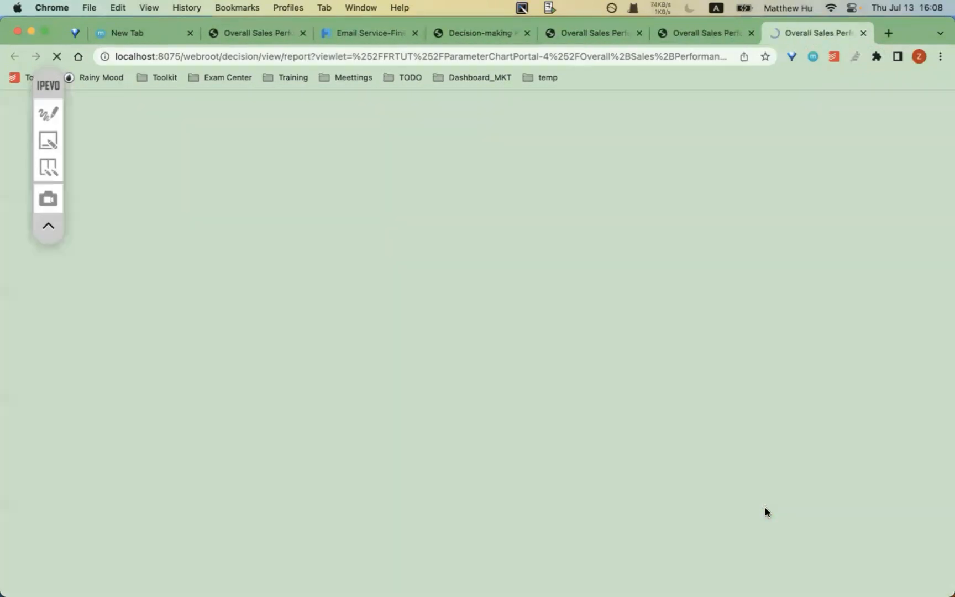
scroll(241, 360, down, 5)
scroll(241, 360, up, 5)
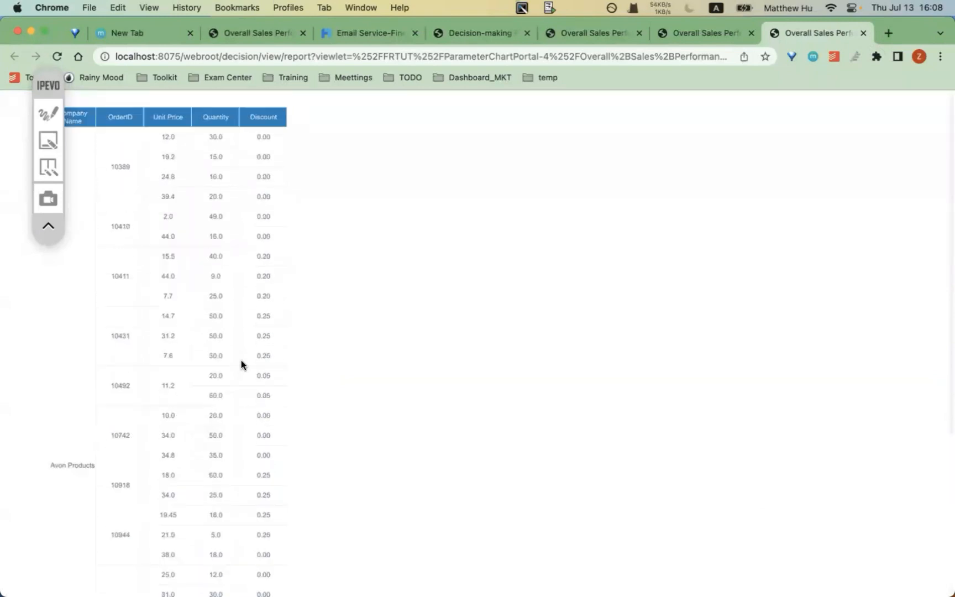
drag(49, 464, 89, 461)
click(863, 33)
- Open the -2741.00 Increasement sales income comparison popup, then close it
click(878, 187)
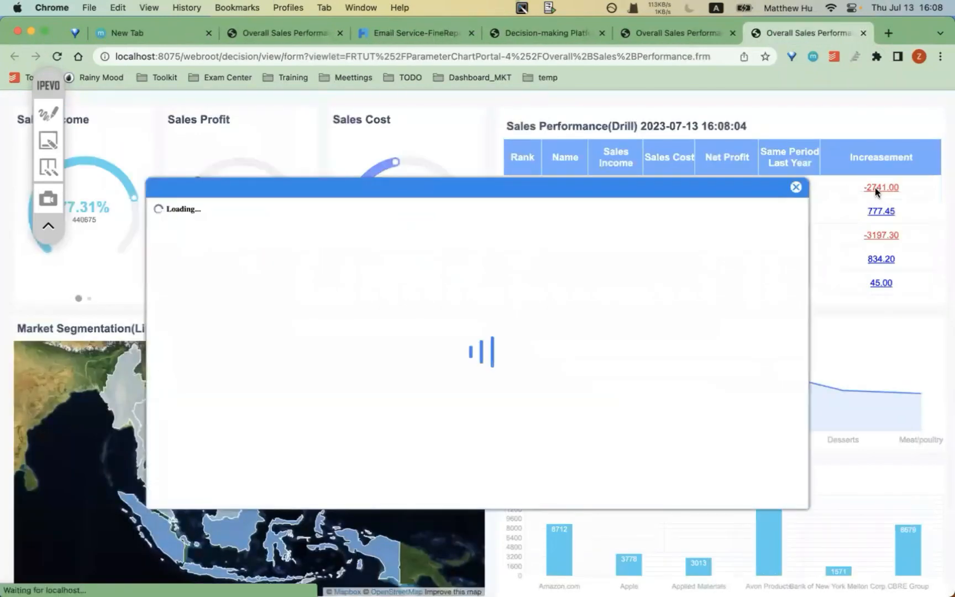
click(795, 191)
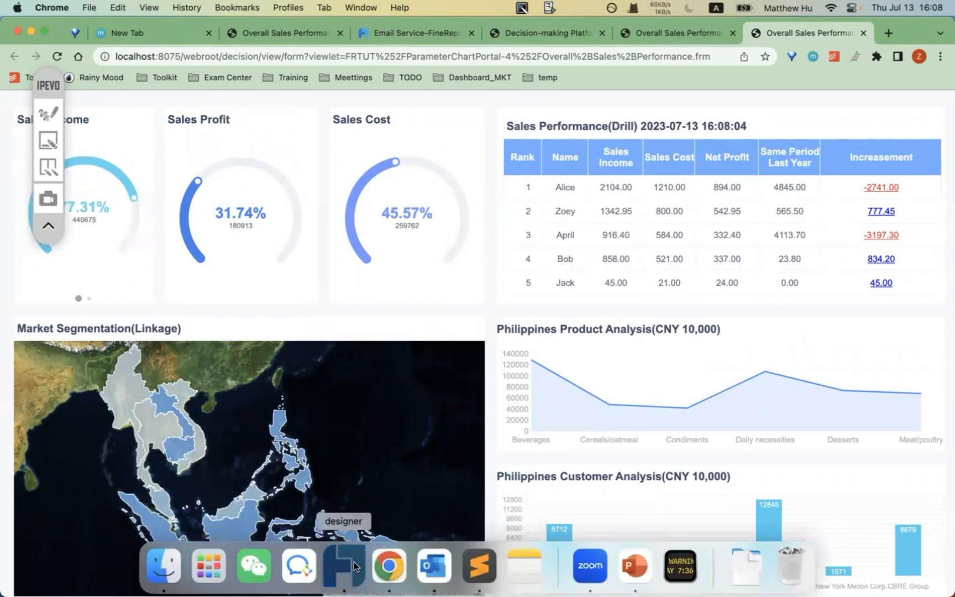
click(354, 564)
- Switch the Market Segmentation map's GIS layer to Custom Mapbox tiles and preview the dashboard
click(359, 428)
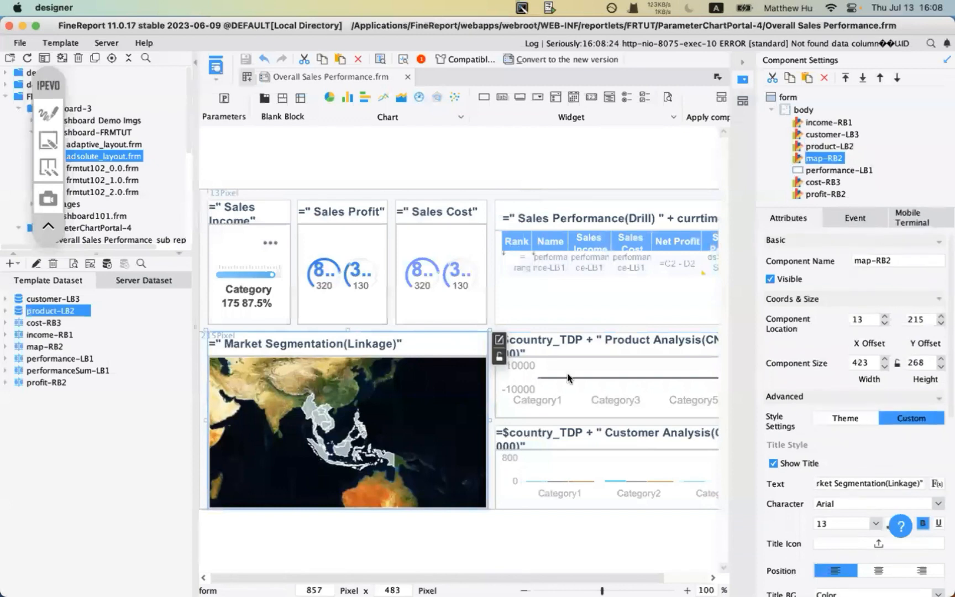
double_click(466, 418)
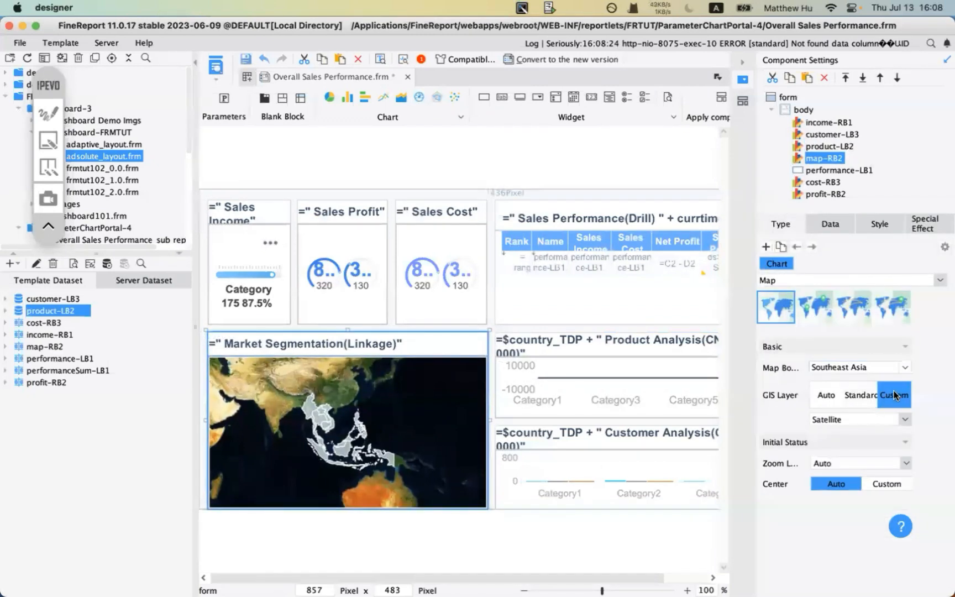
click(822, 421)
scroll(834, 473, up, 1)
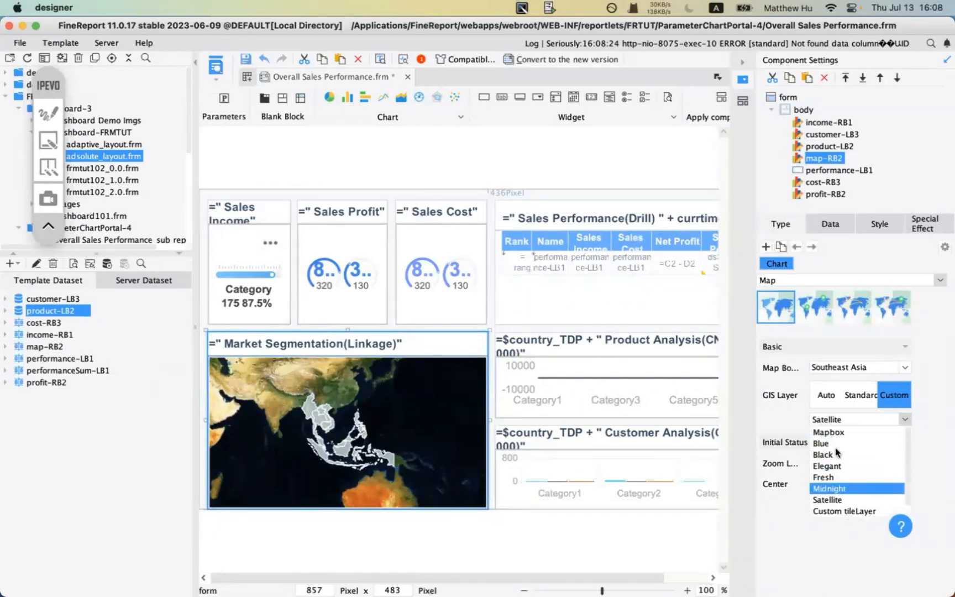
click(835, 428)
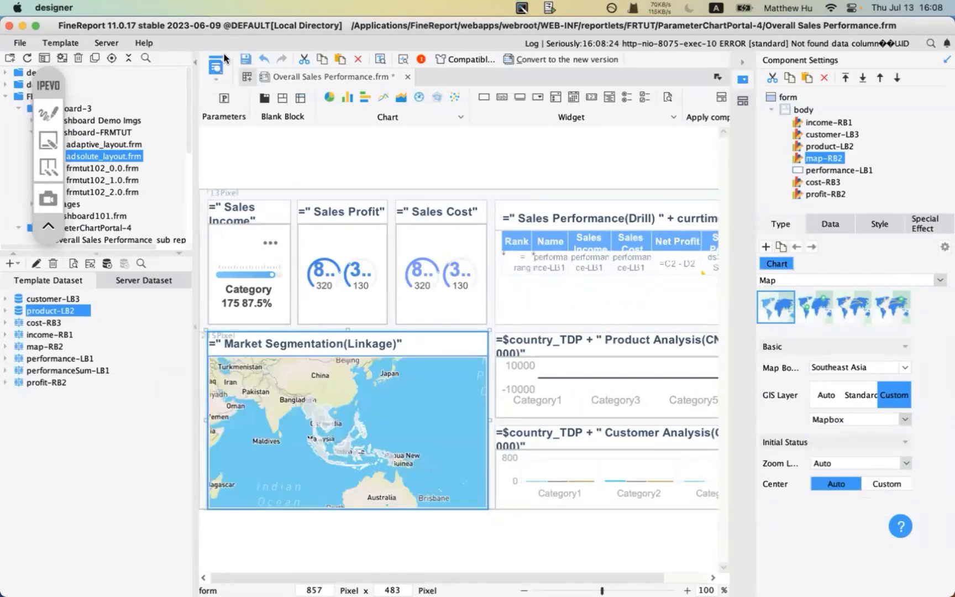
click(215, 67)
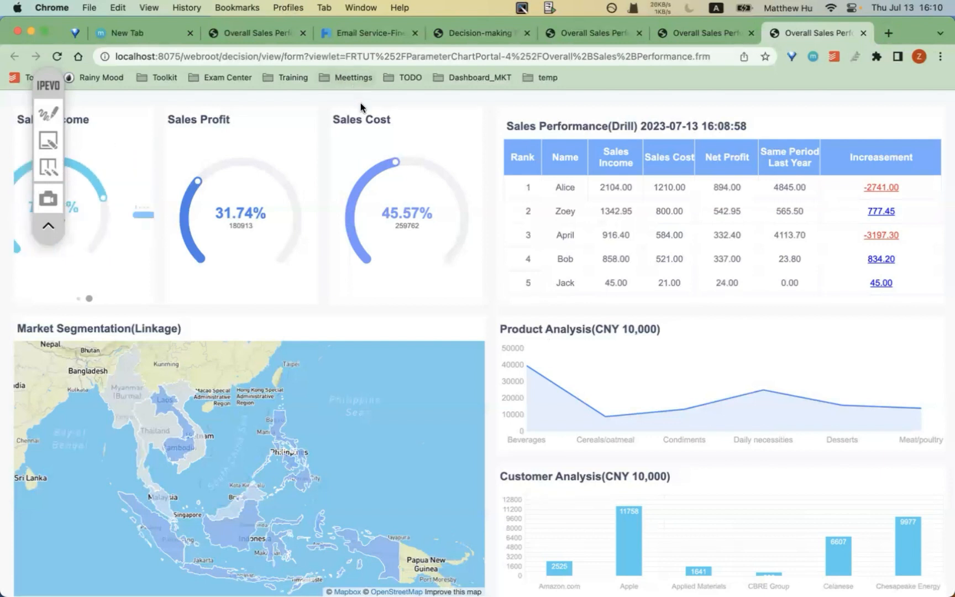
- Return to FineReport Designer after reviewing the Mapbox-based dashboard preview in Chrome
mouse_move(391, 574)
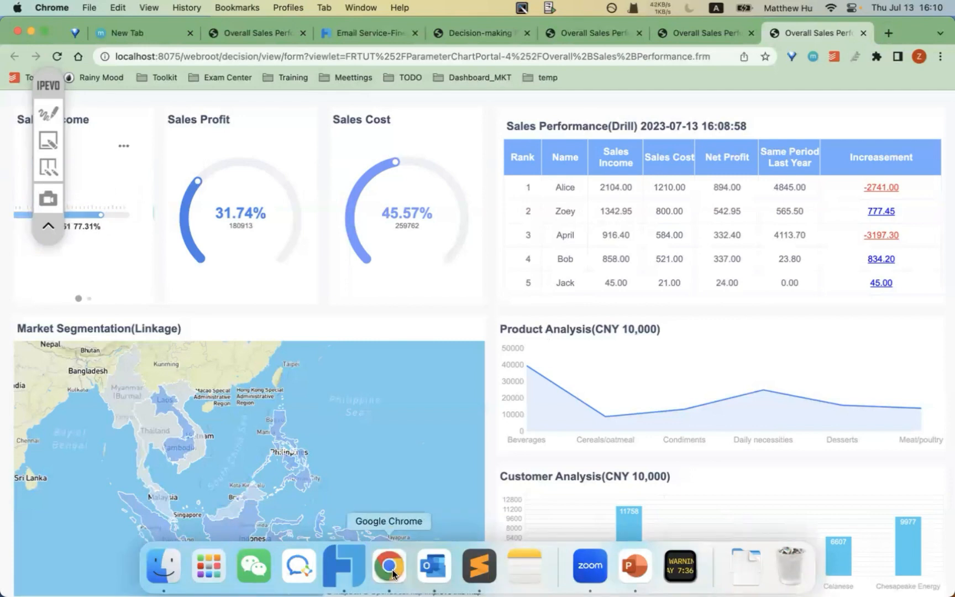
click(344, 565)
- Start a new FVS report and a new dashboard from the File menu, cancelling both
click(20, 43)
drag(43, 87, 42, 284)
click(22, 44)
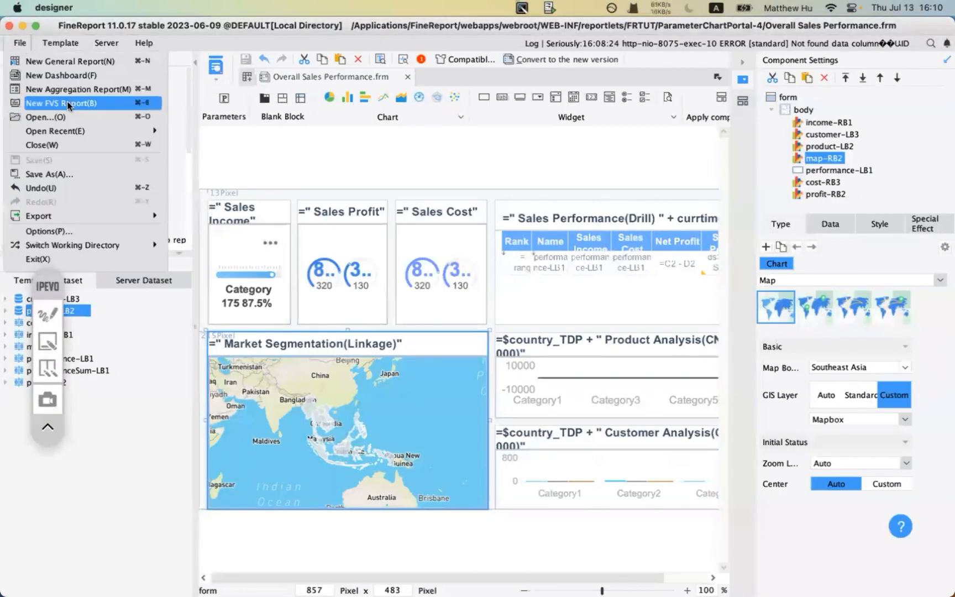
click(68, 103)
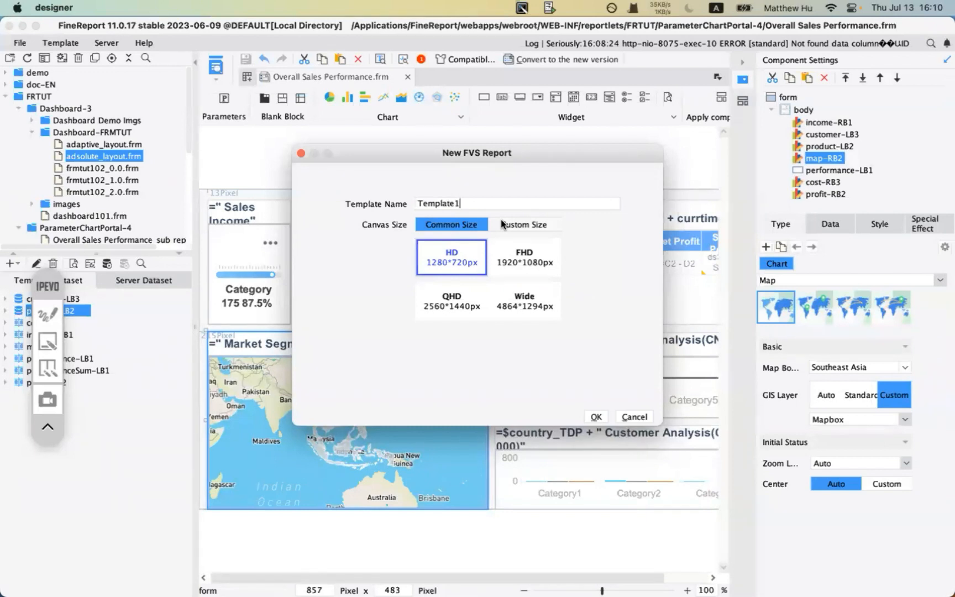
click(636, 416)
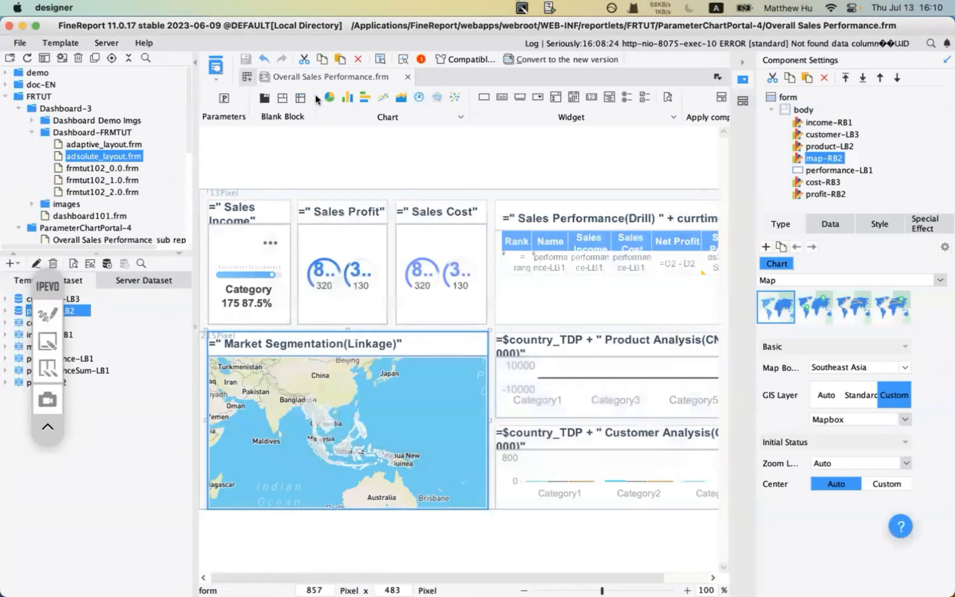
click(19, 43)
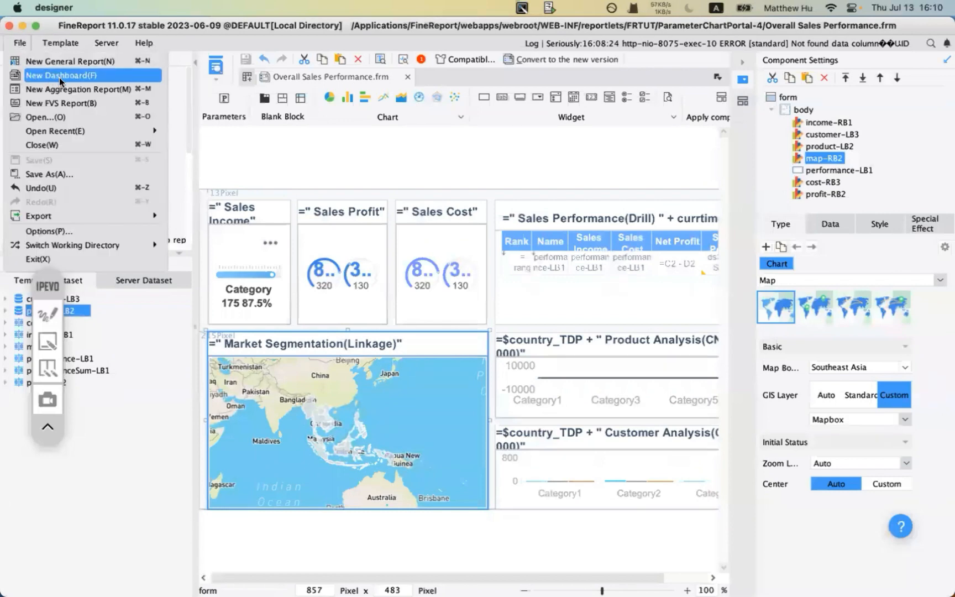
click(59, 77)
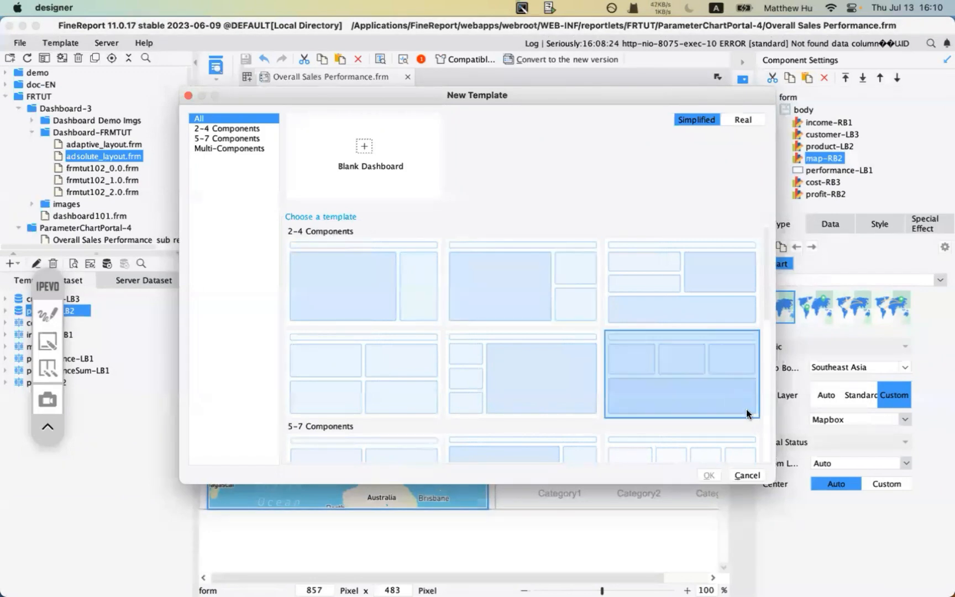
click(749, 474)
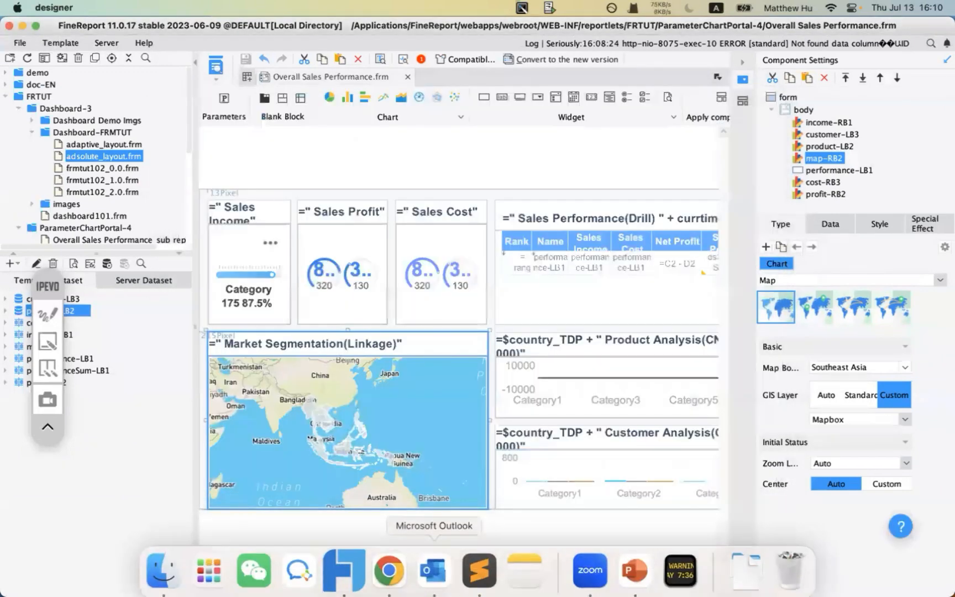
- Start another new FVS report, cancel it, and dismiss the File menu without choosing
click(15, 43)
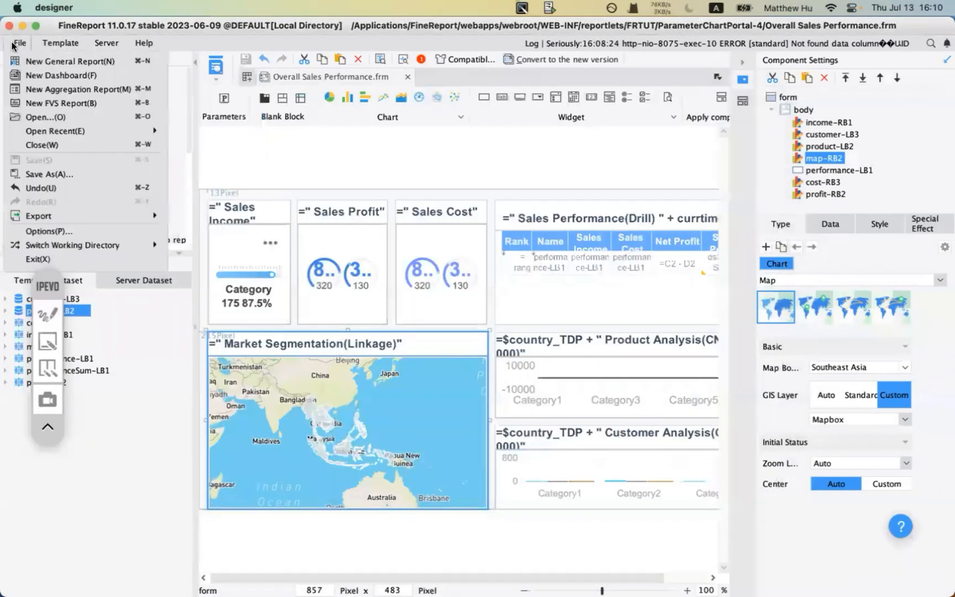
click(69, 104)
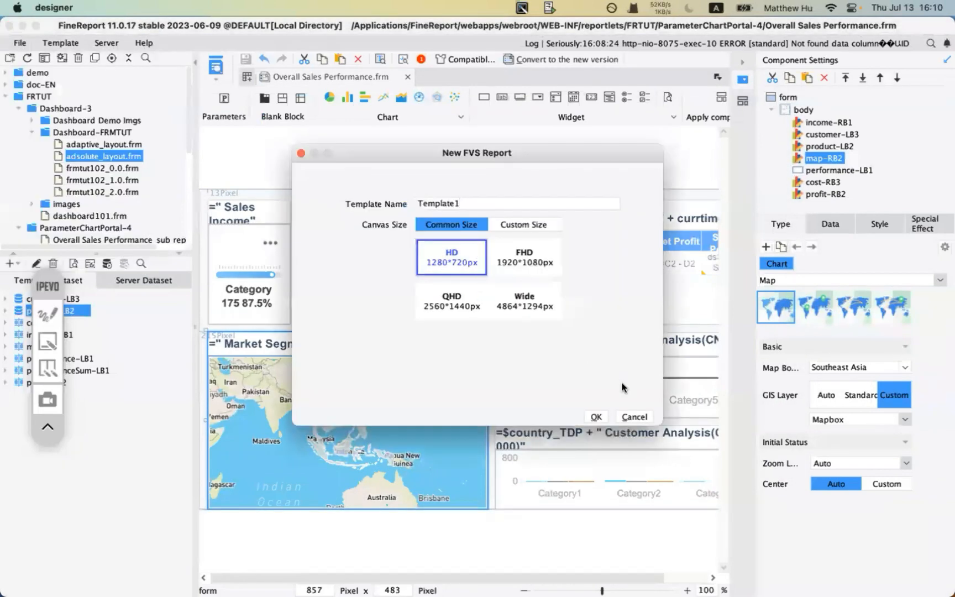
click(636, 417)
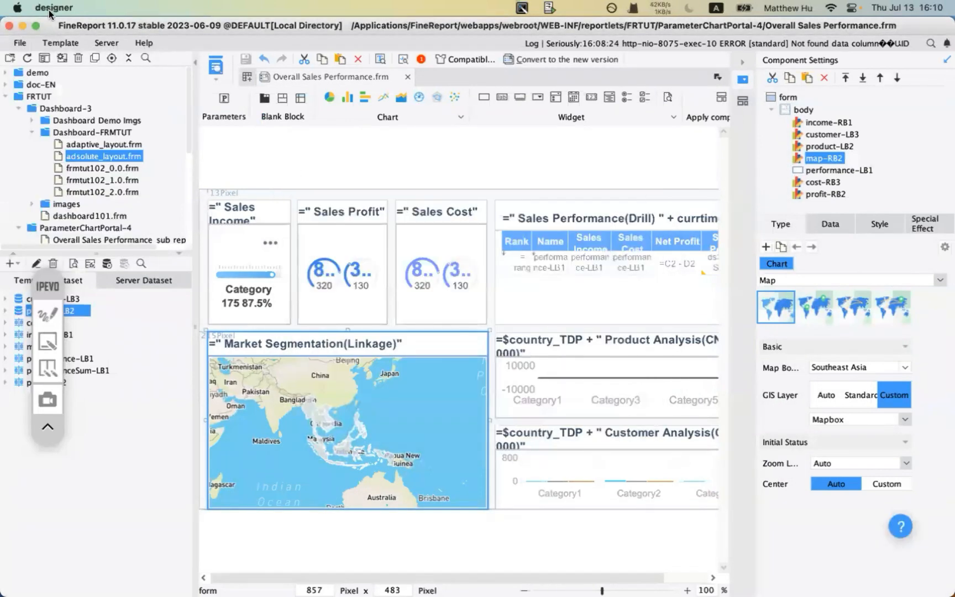
click(20, 43)
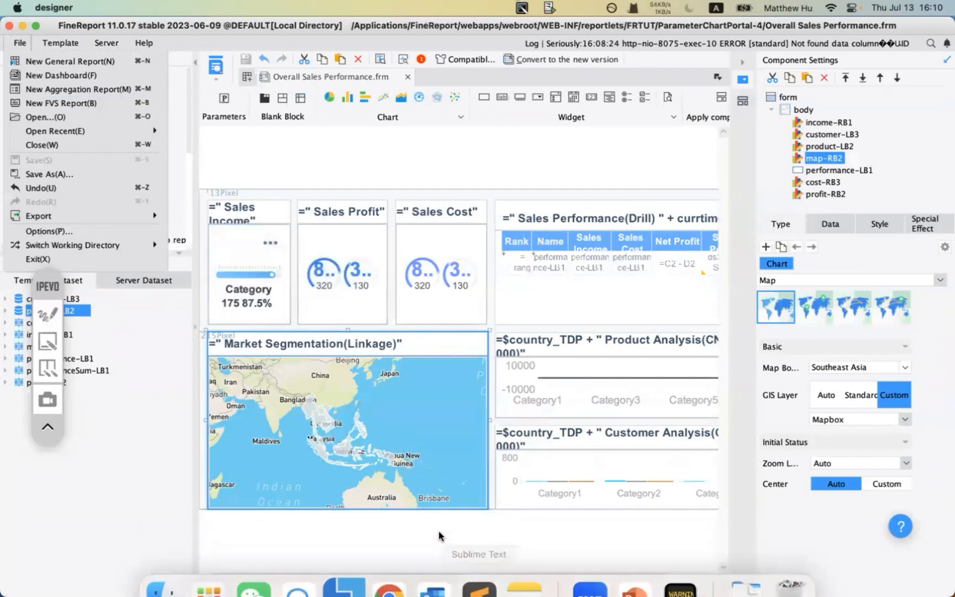
mouse_move(406, 576)
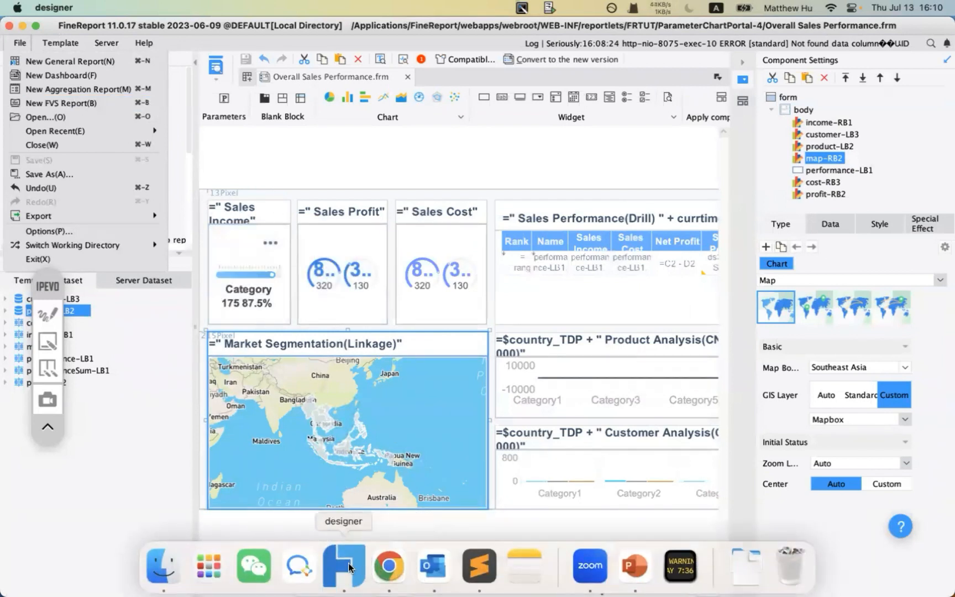
click(143, 360)
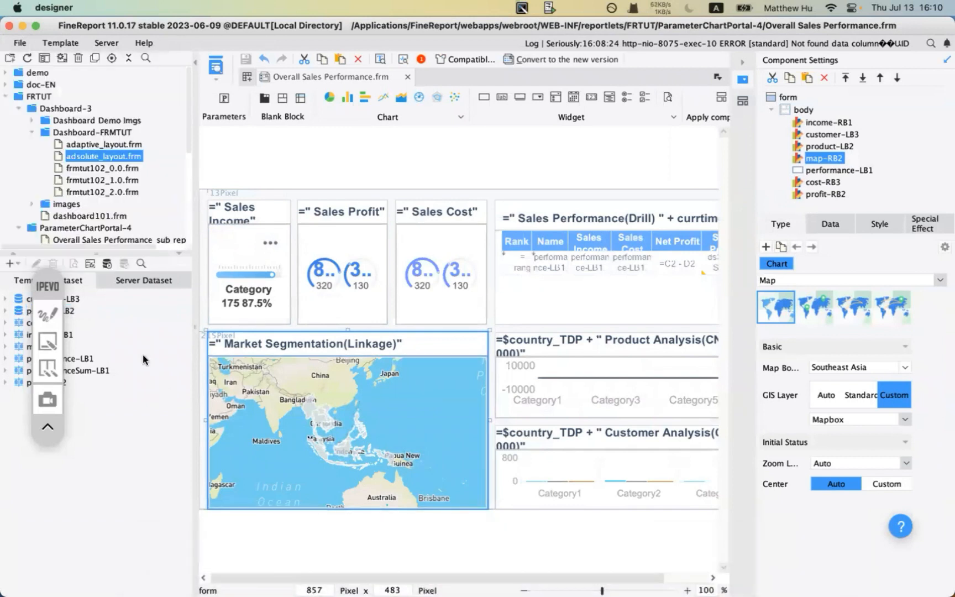
- Expand demo > Chart > Map in the template tree to list the map examples
click(6, 72)
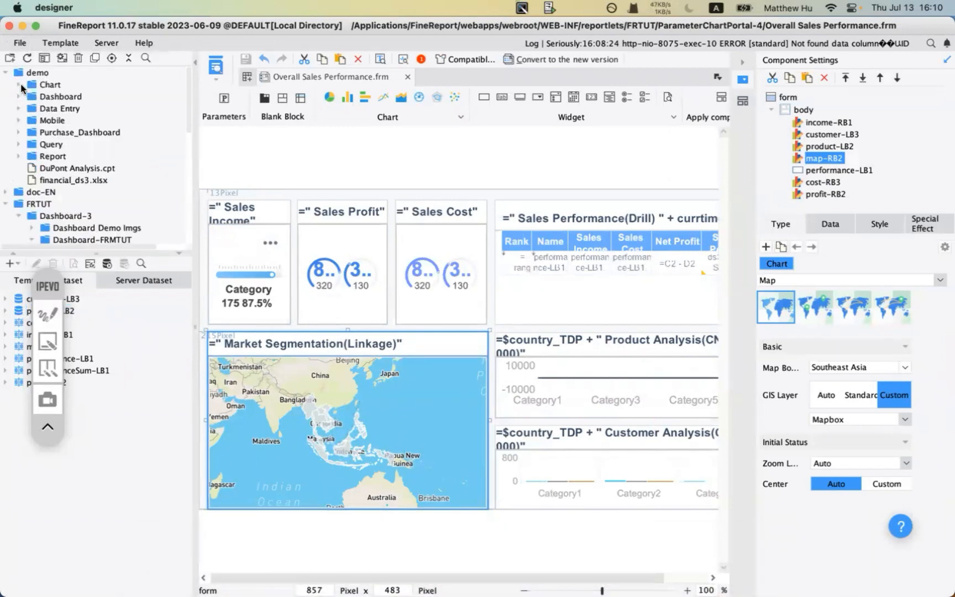
click(18, 84)
scroll(60, 184, down, 5)
scroll(59, 189, down, 2)
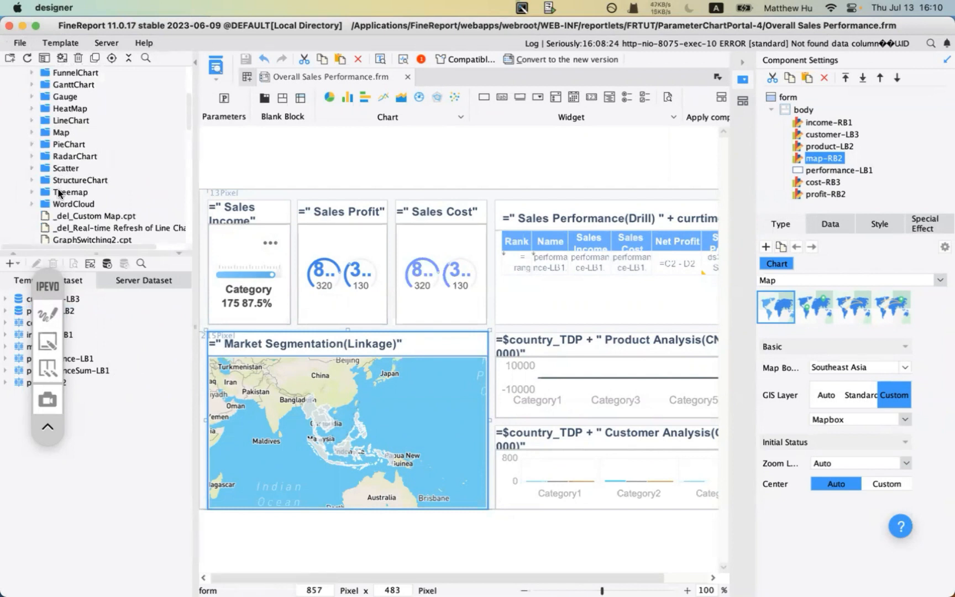
double_click(57, 131)
scroll(85, 206, down, 3)
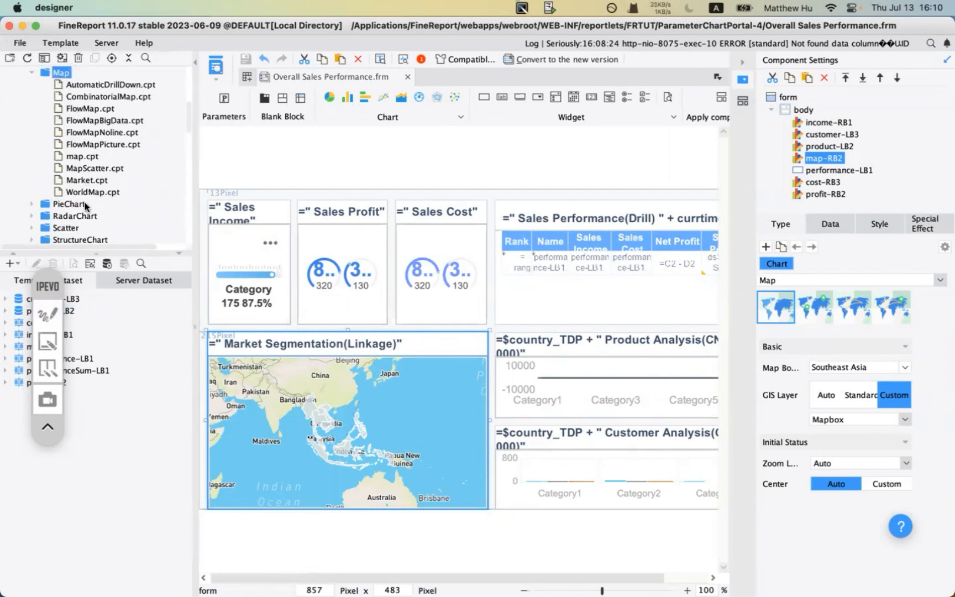
scroll(85, 207, up, 2)
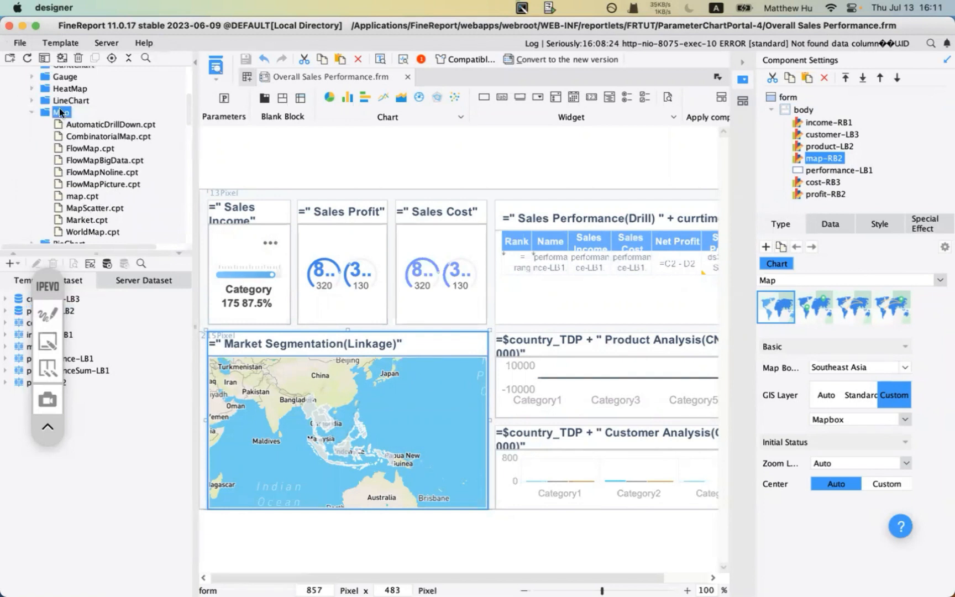
- Open the AutomaticDrillDown.cpt template and view the ds1 dataset's data
click(93, 125)
double_click(92, 122)
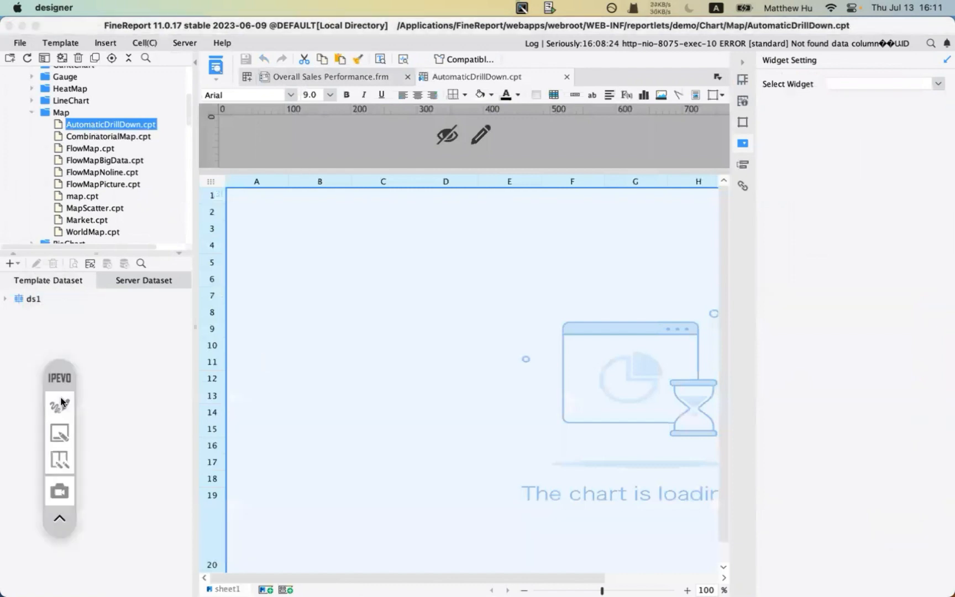
click(17, 299)
click(33, 262)
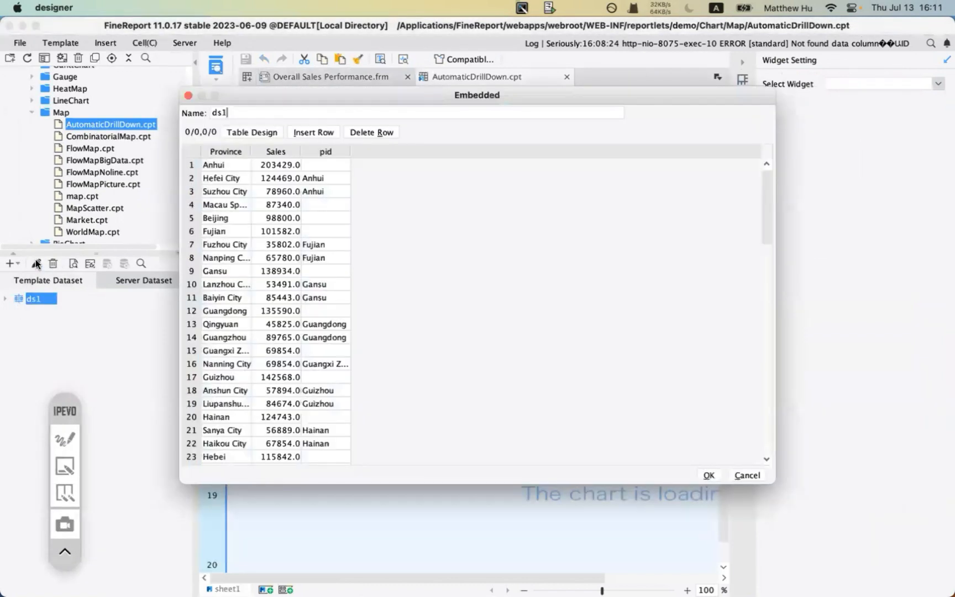
click(746, 474)
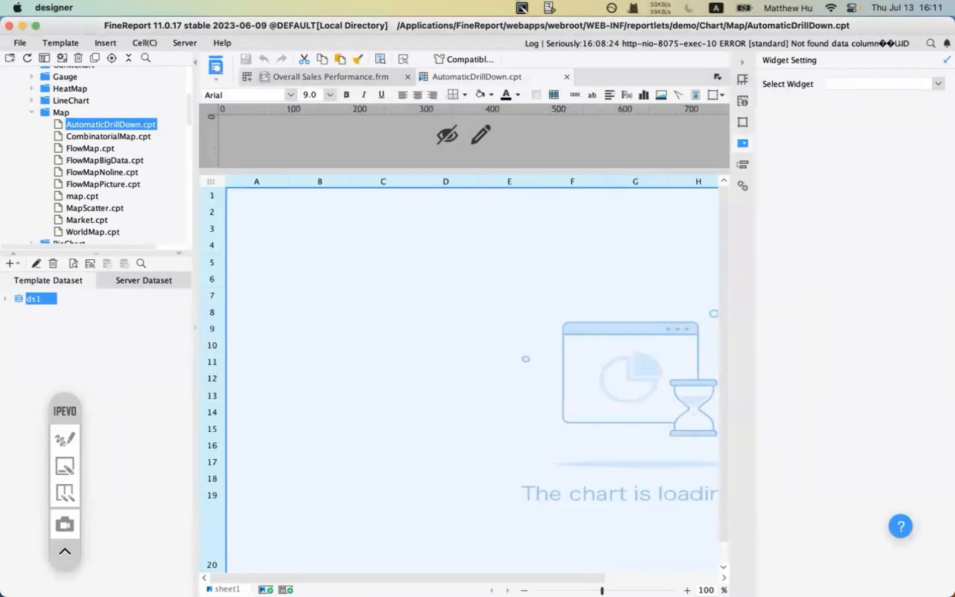
- Reopen ds1's embedded Province, Sales and pid data, look through it, and cancel
scroll(331, 305, down, 3)
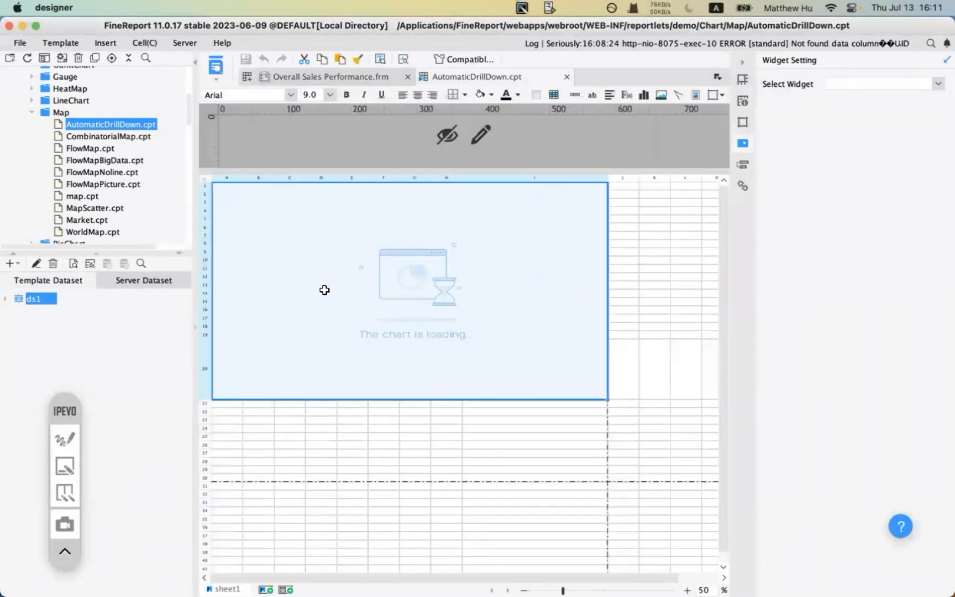
click(32, 267)
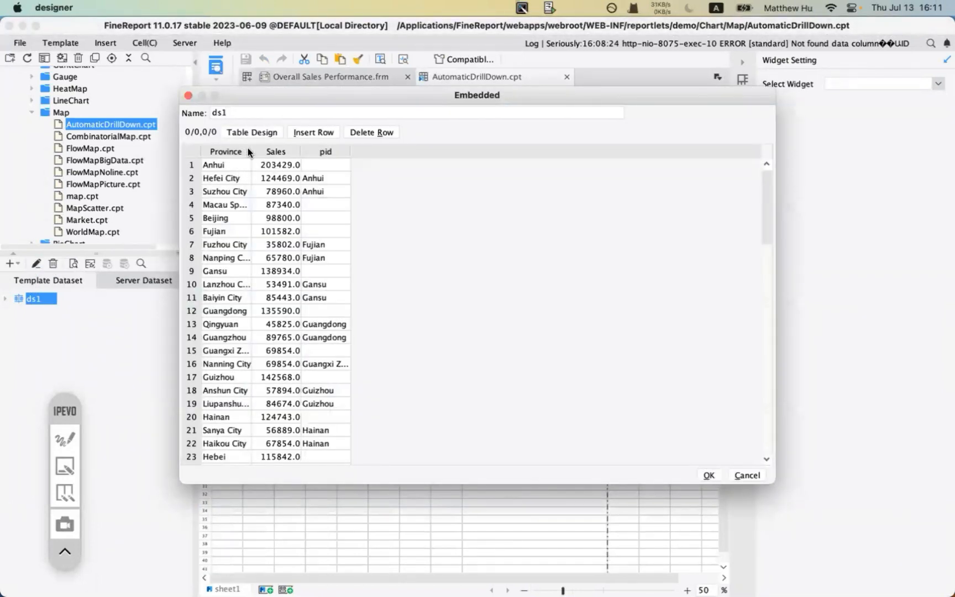
scroll(224, 189, down, 5)
scroll(224, 189, up, 5)
scroll(330, 157, down, 10)
scroll(335, 160, up, 10)
click(747, 474)
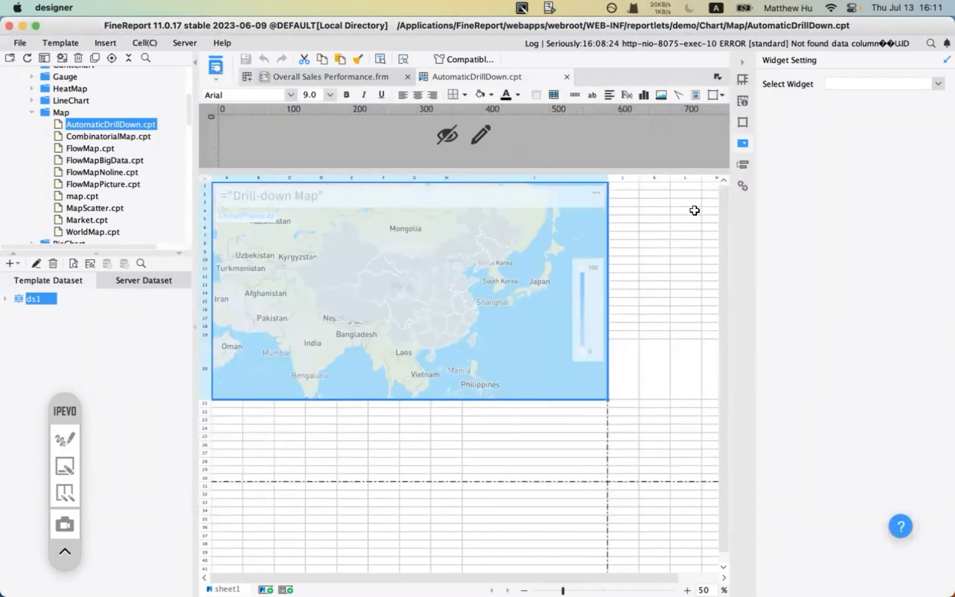
- Open the map cell's Data > Drill Level settings and collapse the province Drill Hierarchy
click(742, 81)
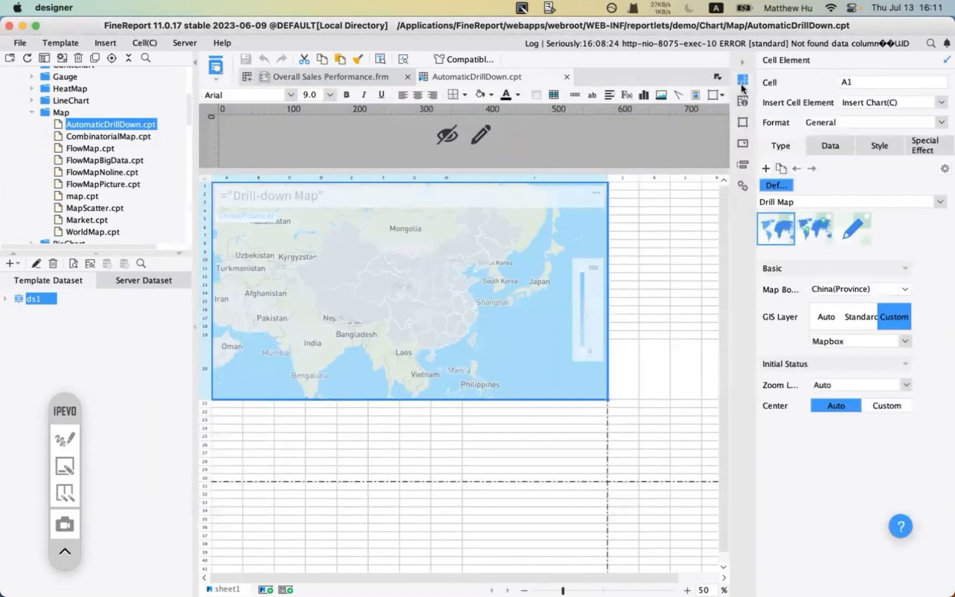
click(831, 146)
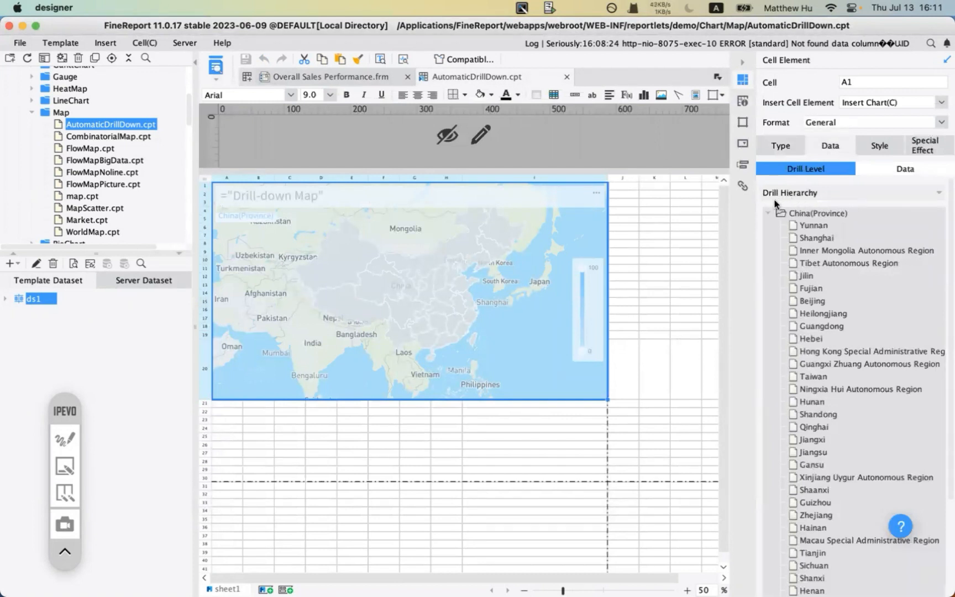
scroll(865, 343, down, 4)
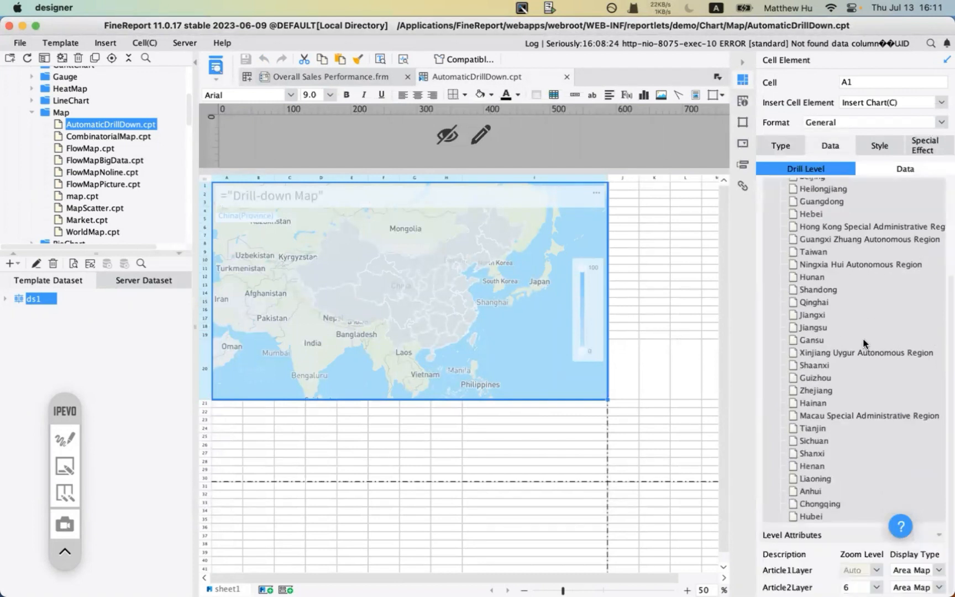
scroll(865, 343, up, 4)
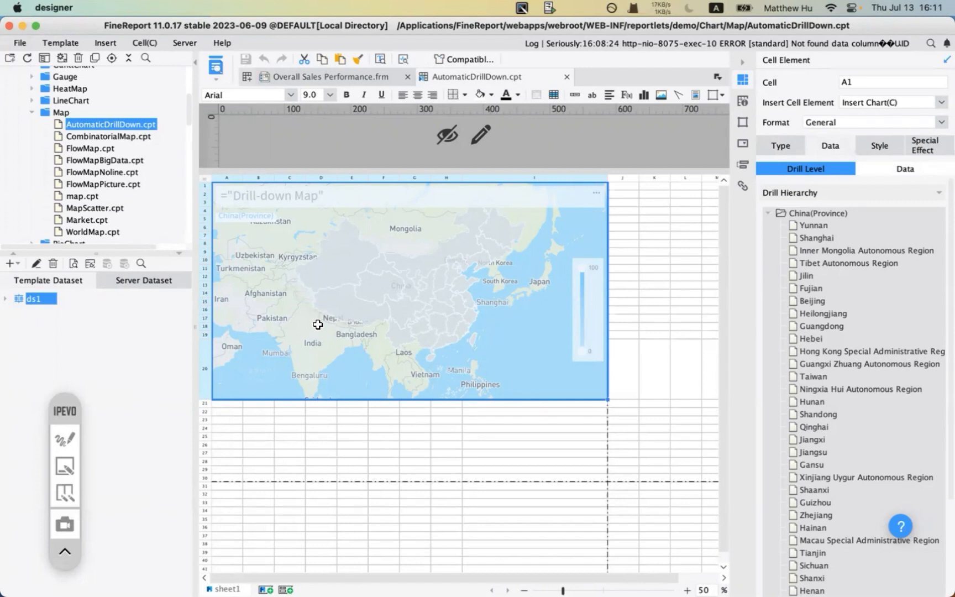
click(938, 193)
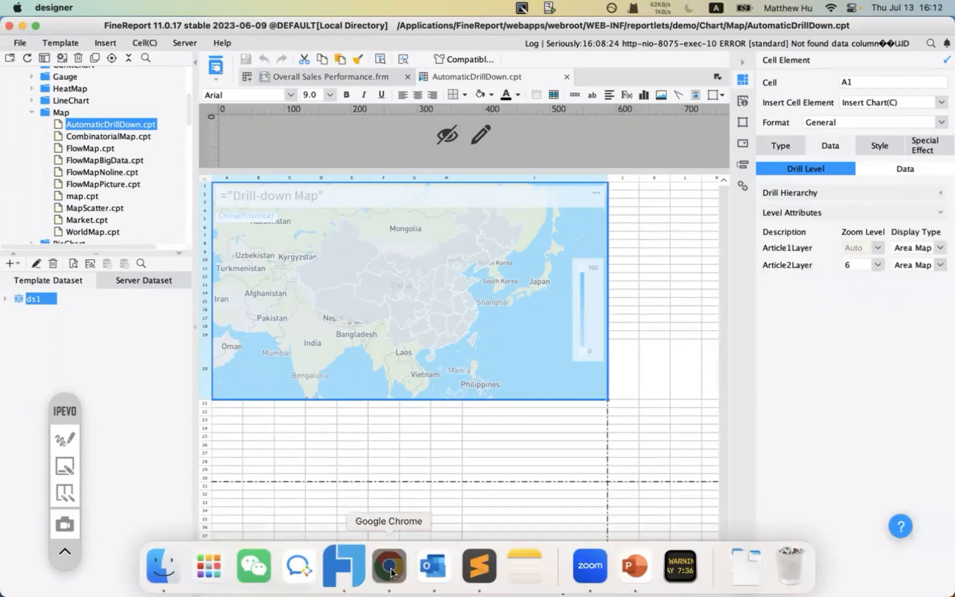
- Select the help link in PowerPoint's Chart Types slide notes, then return to Chrome's address bar
click(389, 571)
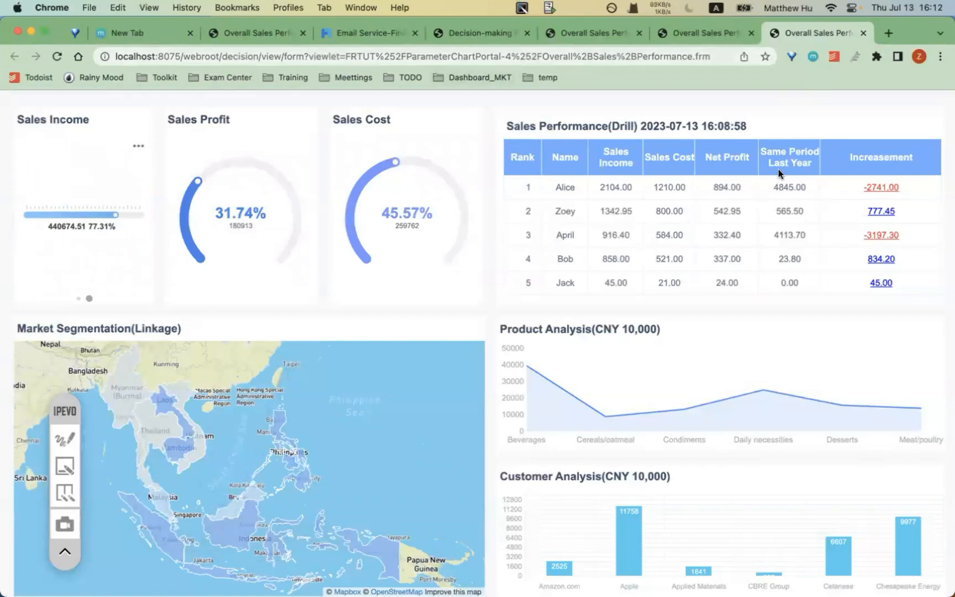
mouse_move(477, 578)
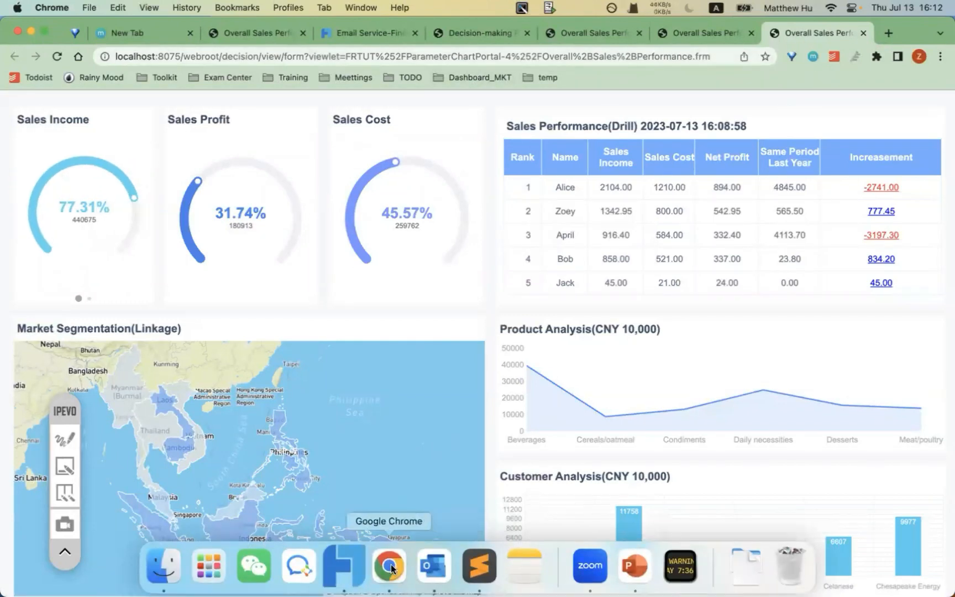
click(638, 569)
scroll(89, 232, up, 2)
click(83, 176)
click(434, 554)
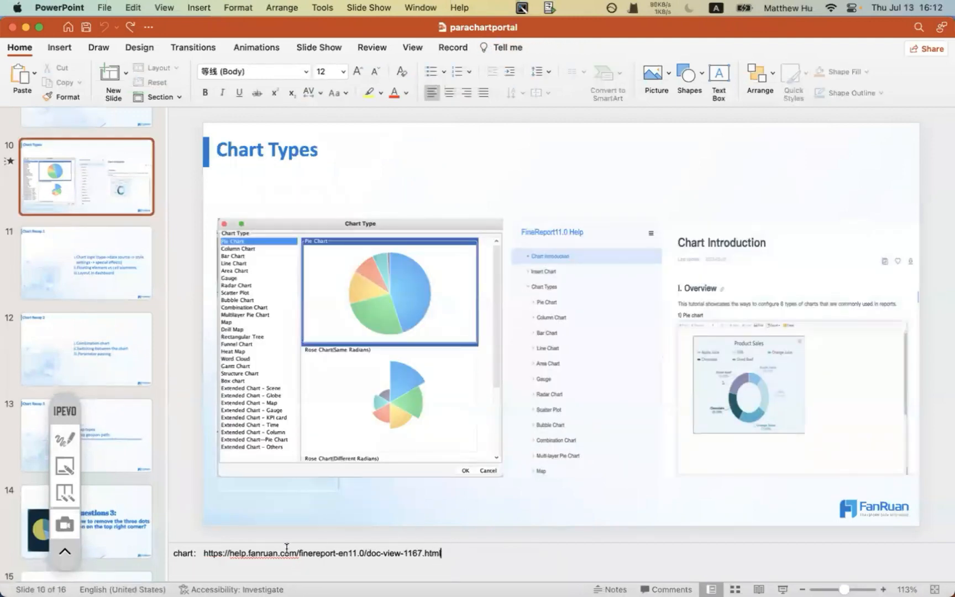
drag(203, 553, 497, 553)
key(super+c)
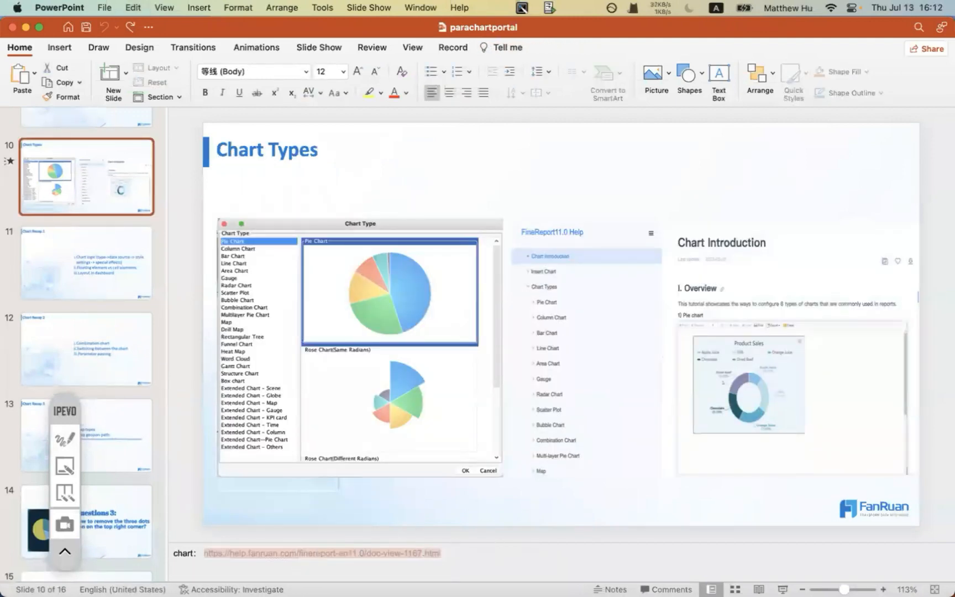
click(389, 564)
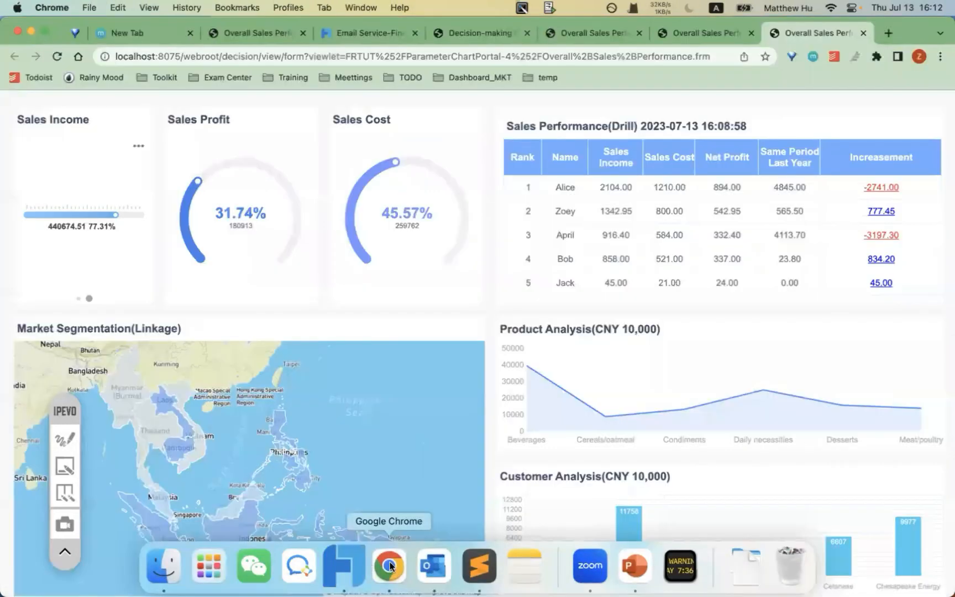
click(698, 55)
- Load the copied help link in another Chrome tab to open the Chart Introduction page
click(703, 36)
click(672, 61)
key(super+v)
key(Return)
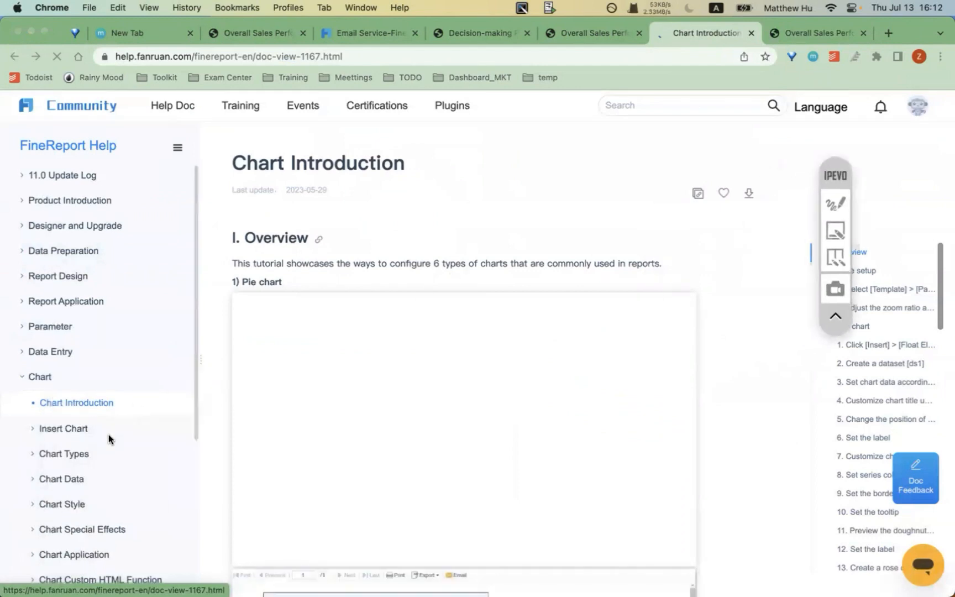
scroll(109, 439, down, 3)
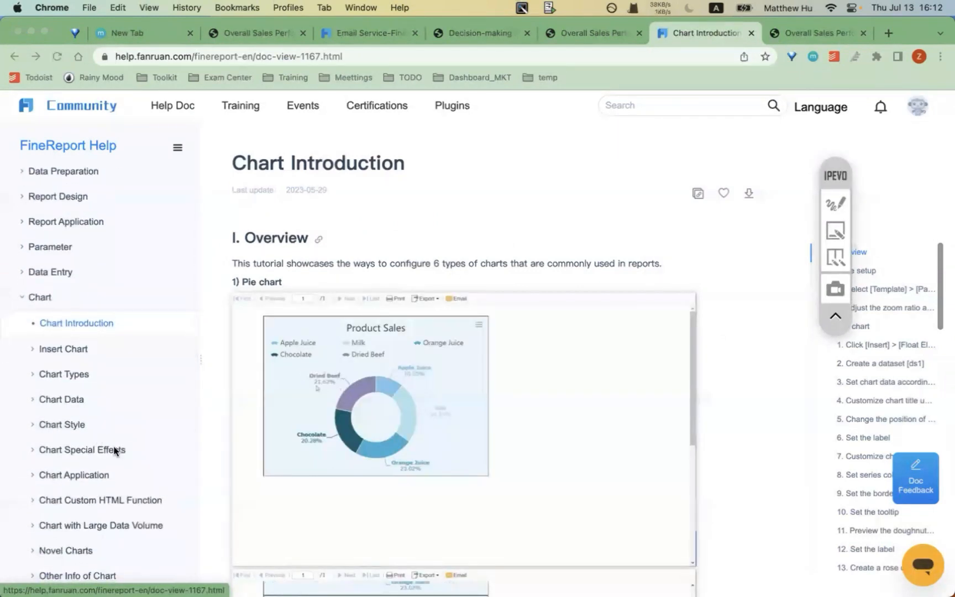
scroll(113, 446, down, 6)
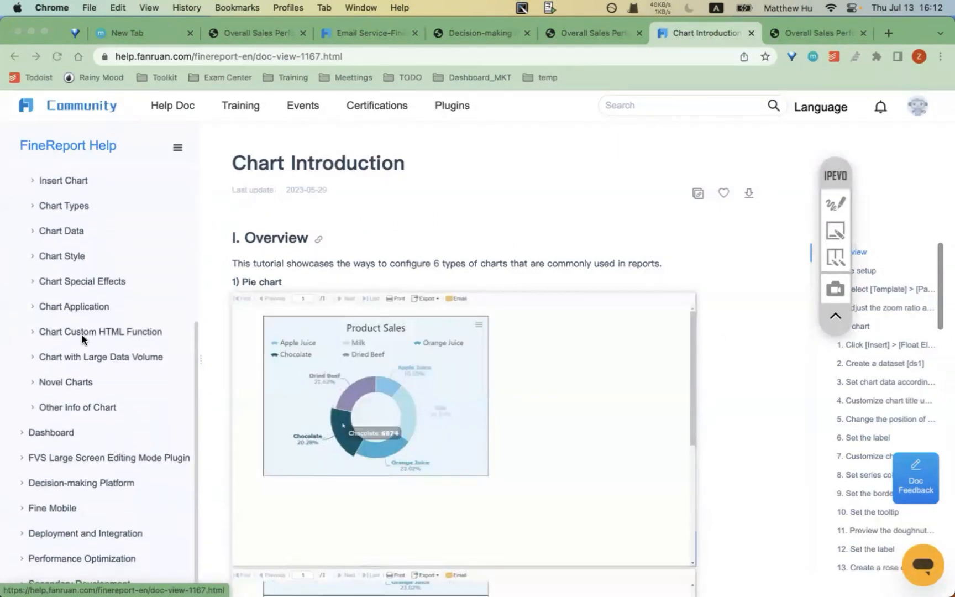
scroll(75, 313, up, 1)
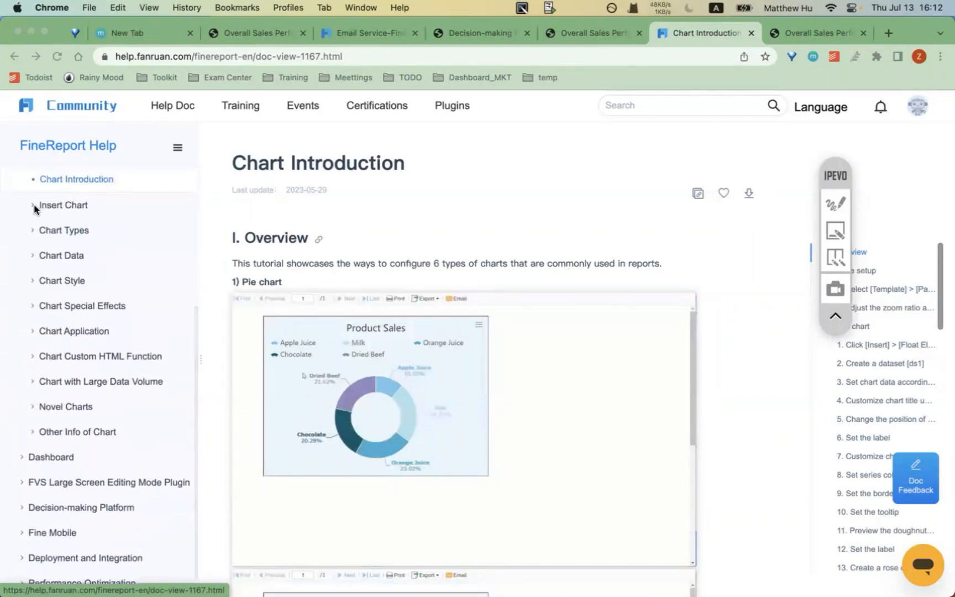
- Expand Chart Types and then Drill-down Map in the help sidebar
click(33, 231)
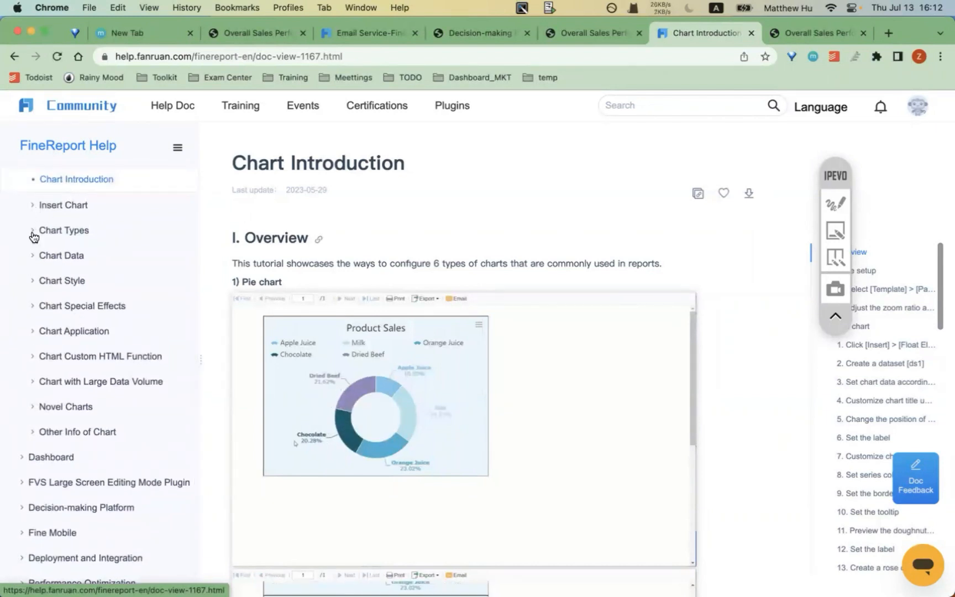
click(34, 232)
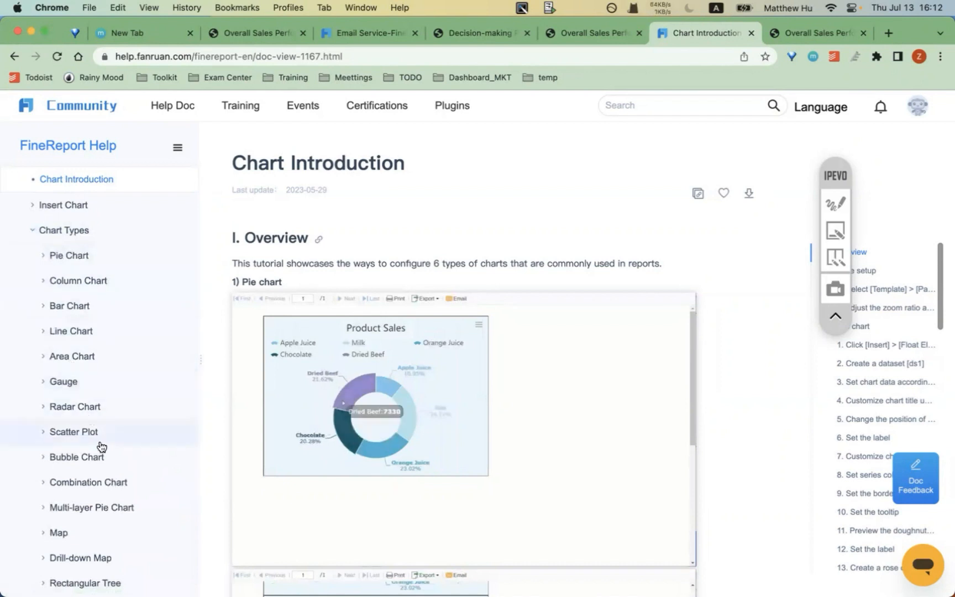
click(77, 556)
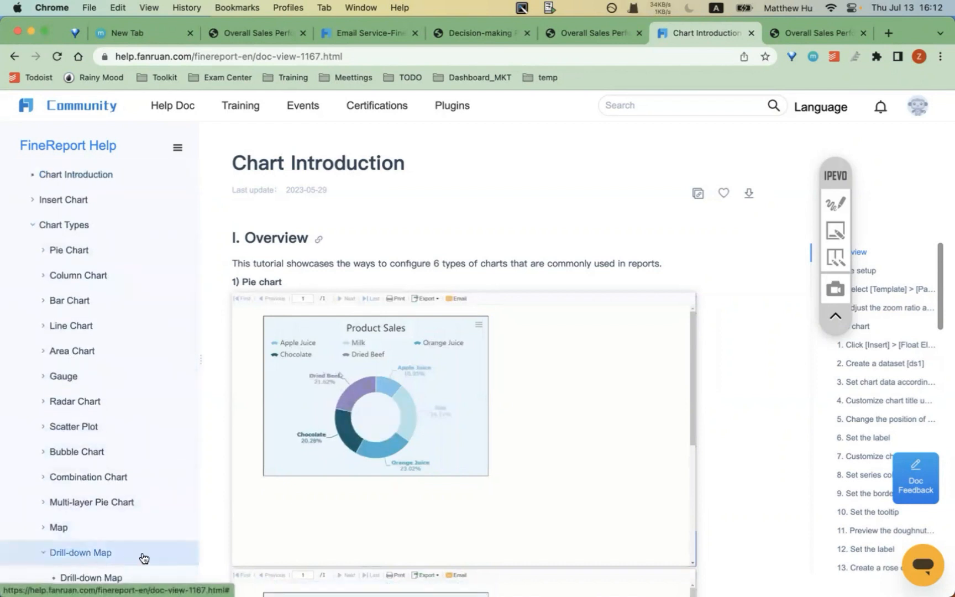
scroll(127, 525, down, 1)
- Open the Drill-down Map article and scroll down to section 5, Preview drilling effect
click(110, 550)
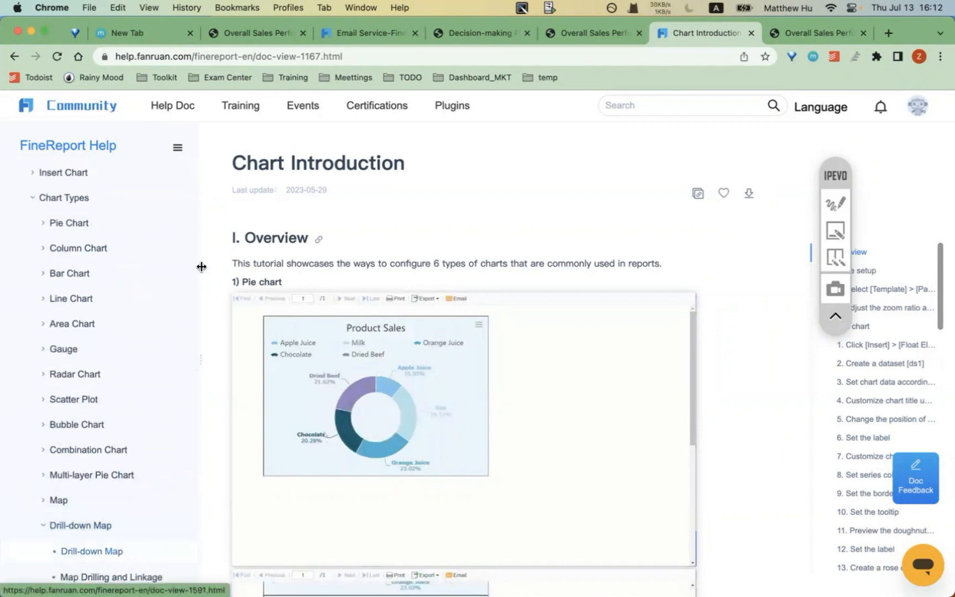
scroll(445, 384, down, 2)
scroll(445, 385, down, 20)
scroll(445, 384, down, 10)
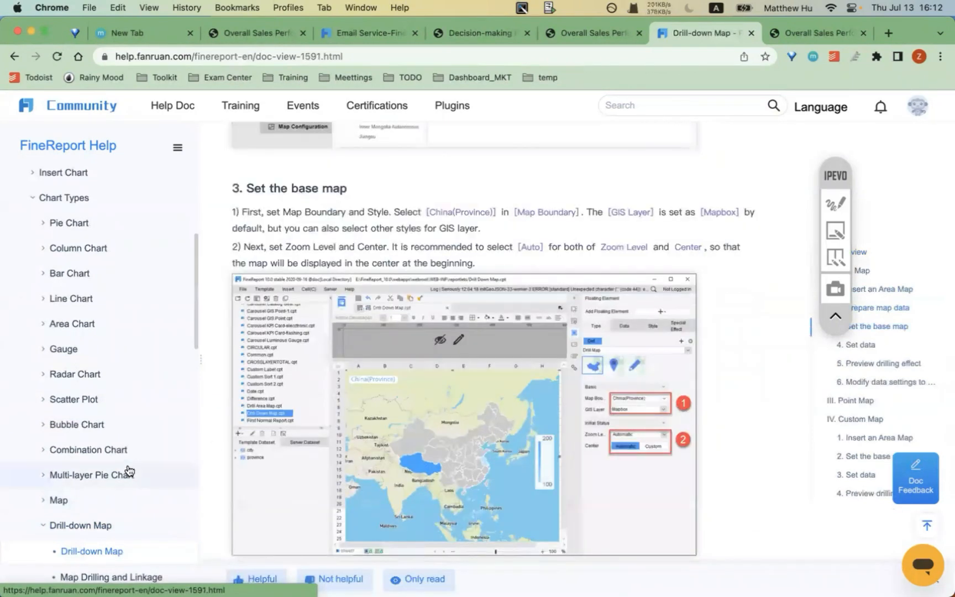
scroll(128, 470, down, 2)
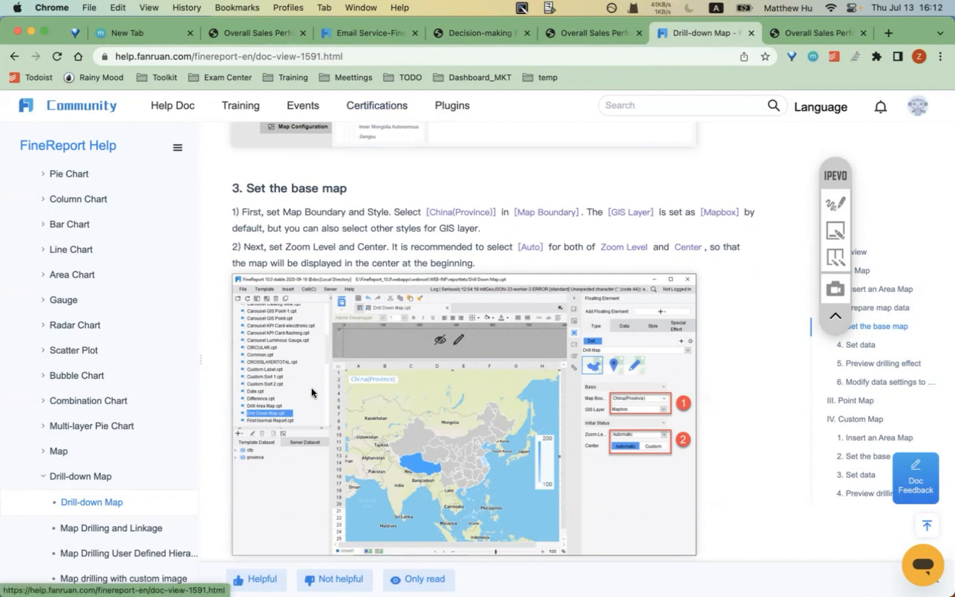
scroll(347, 407, down, 10)
scroll(347, 406, down, 3)
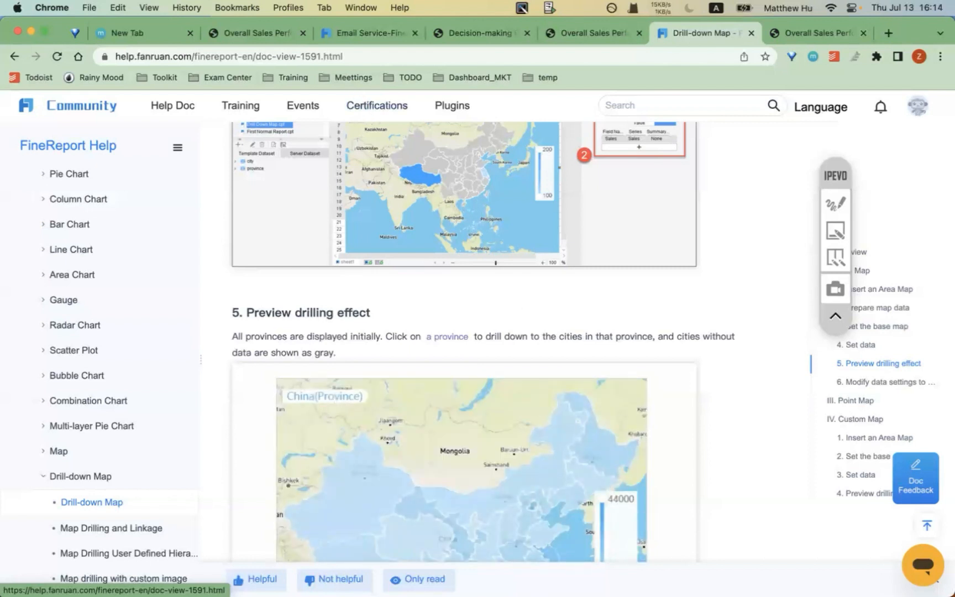
mouse_move(479, 580)
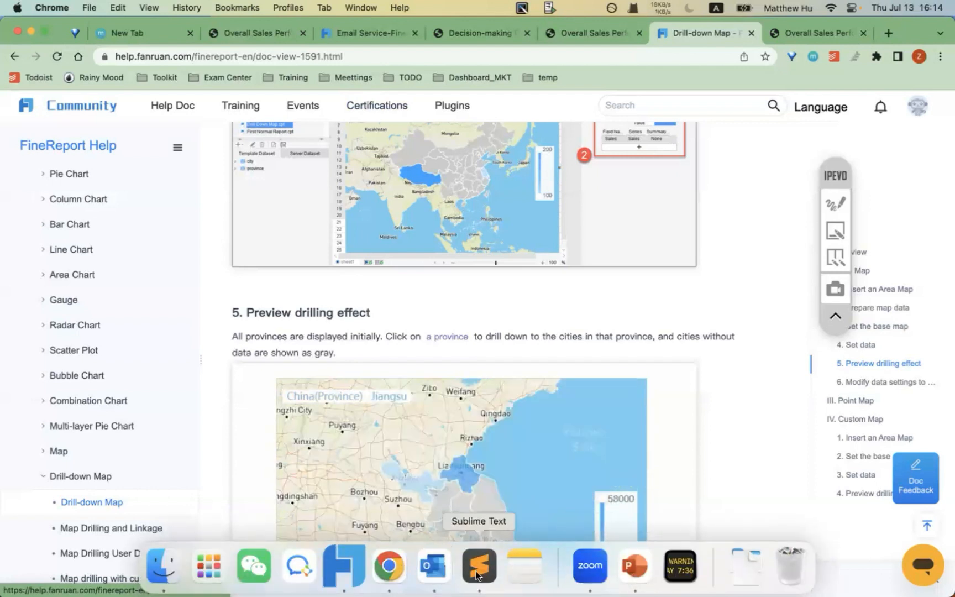
click(638, 557)
scroll(94, 478, down, 5)
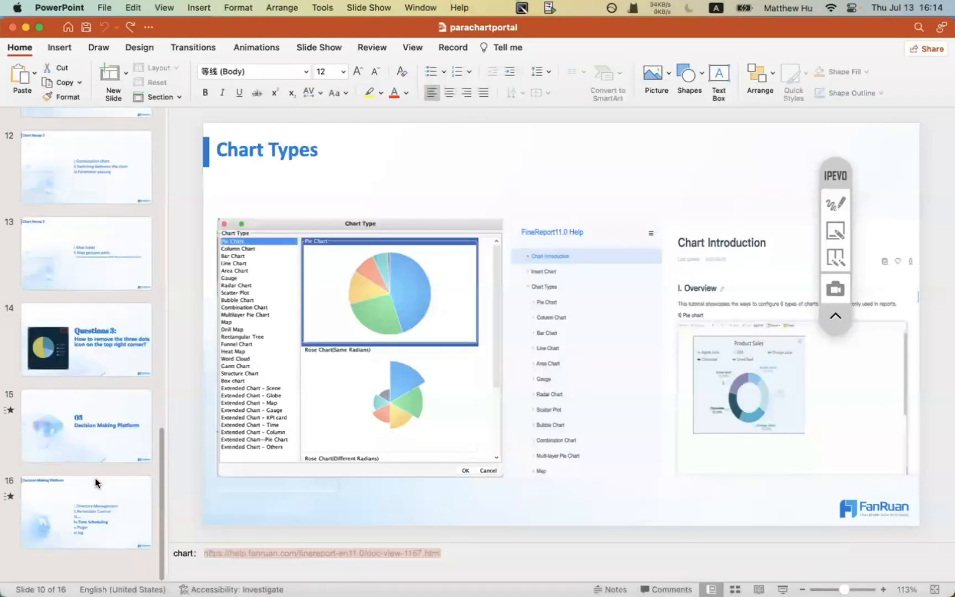
mouse_move(440, 564)
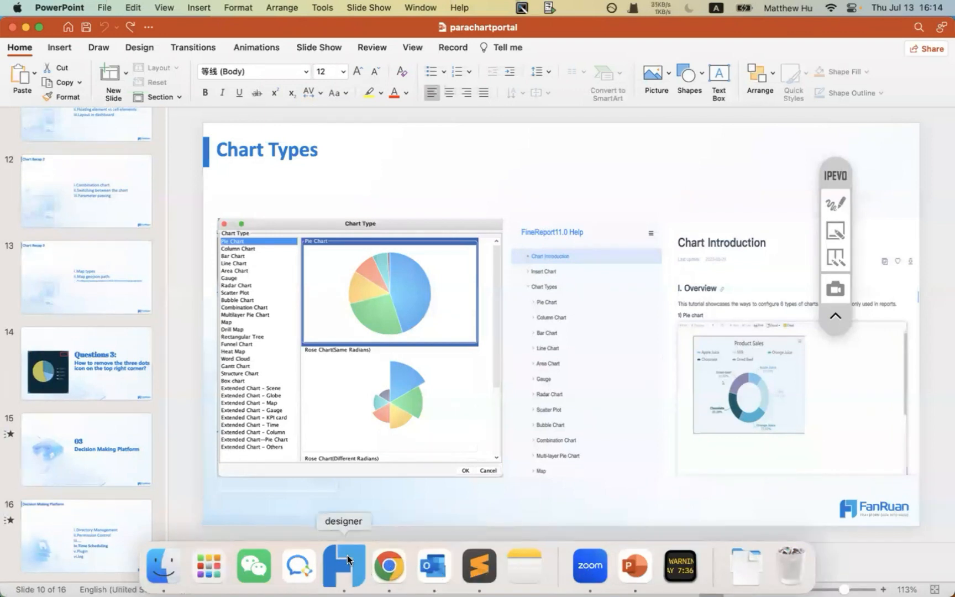
click(585, 562)
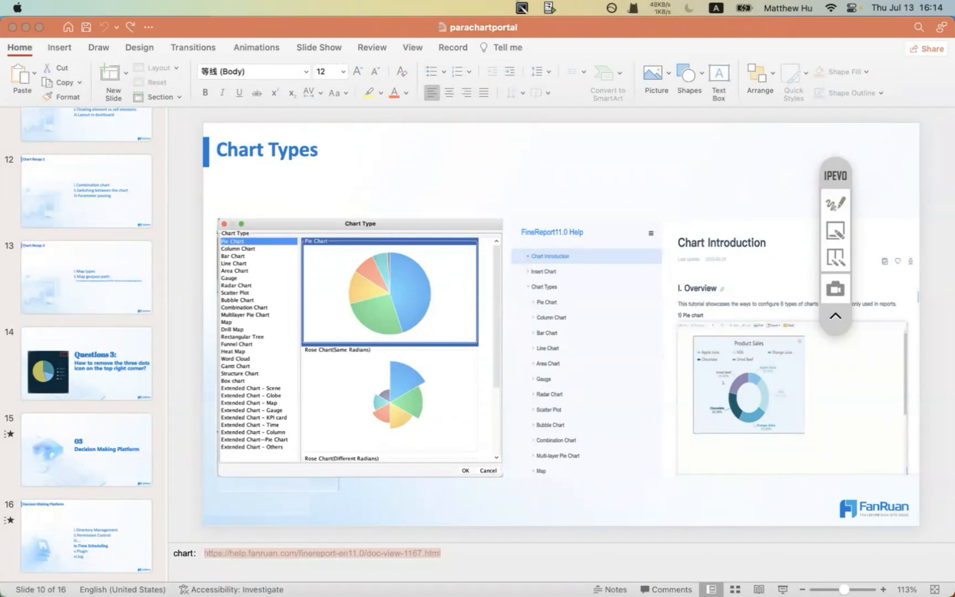
click(393, 569)
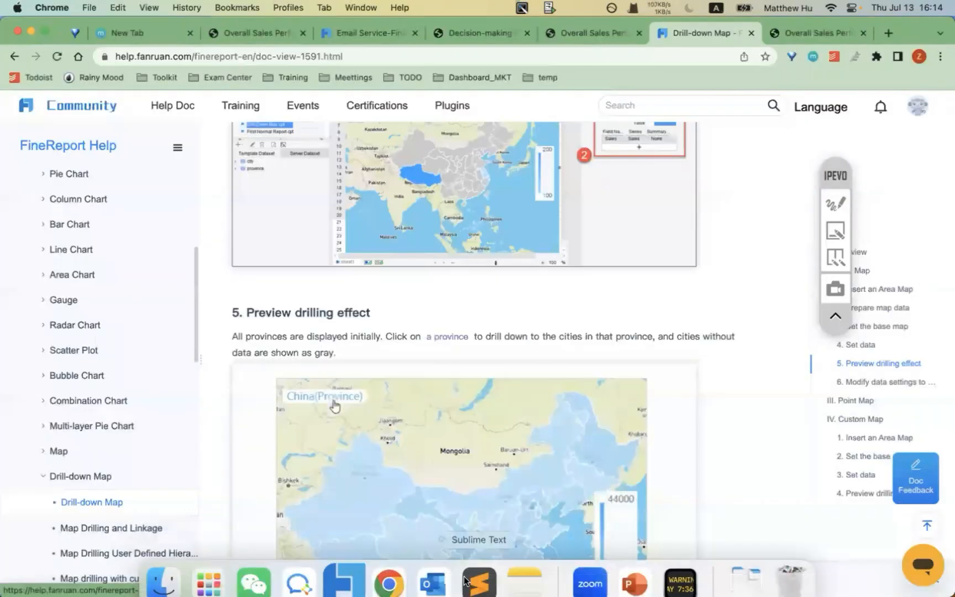
- Create a new FVS template, Template1, at the HD 1280×720 size
click(352, 569)
click(19, 42)
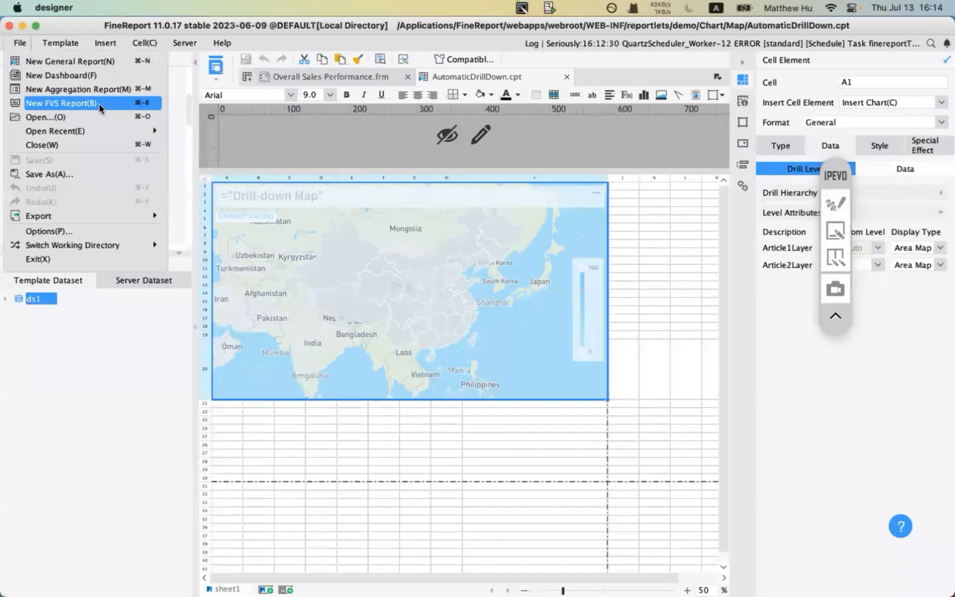
click(103, 104)
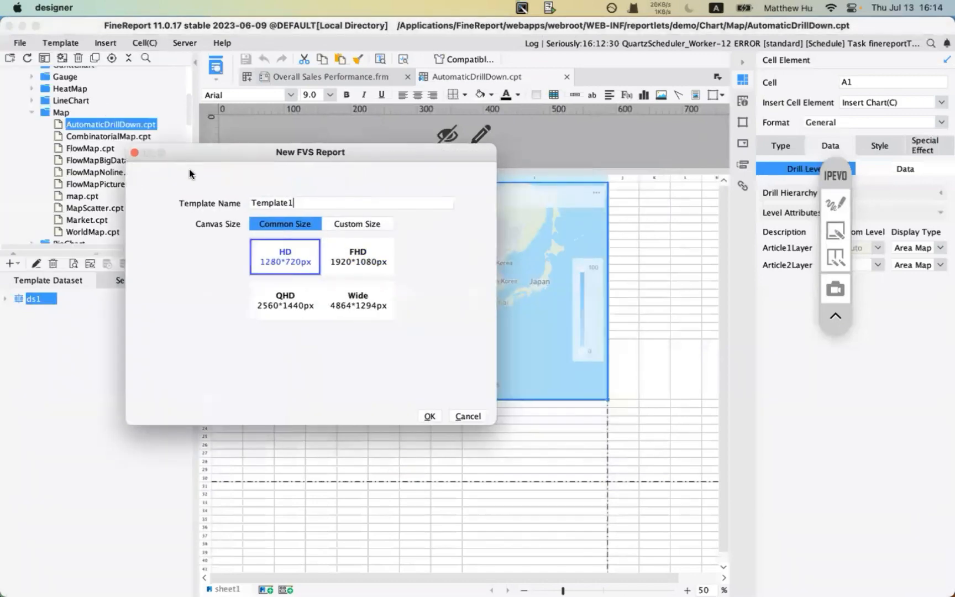
click(430, 416)
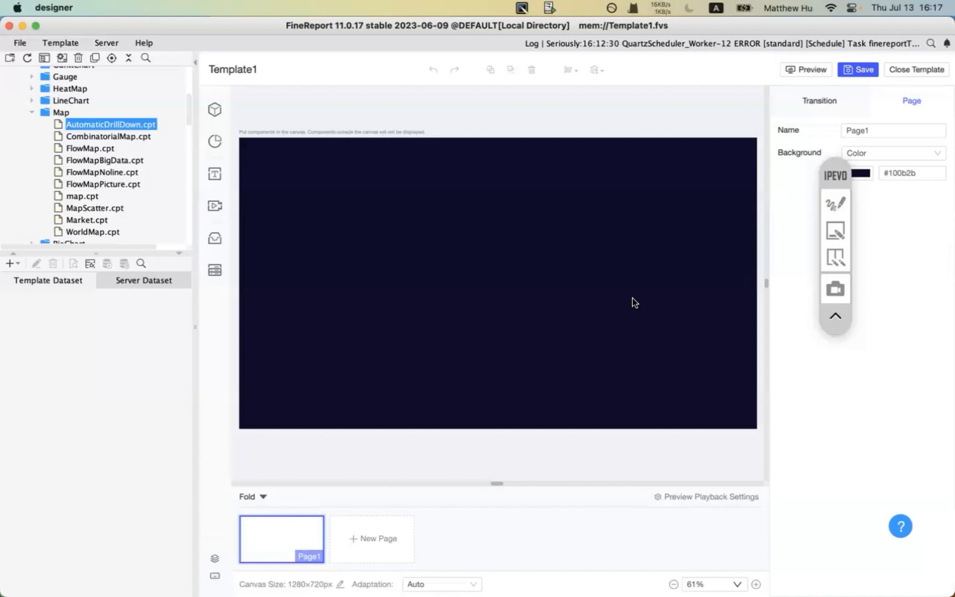
mouse_move(433, 569)
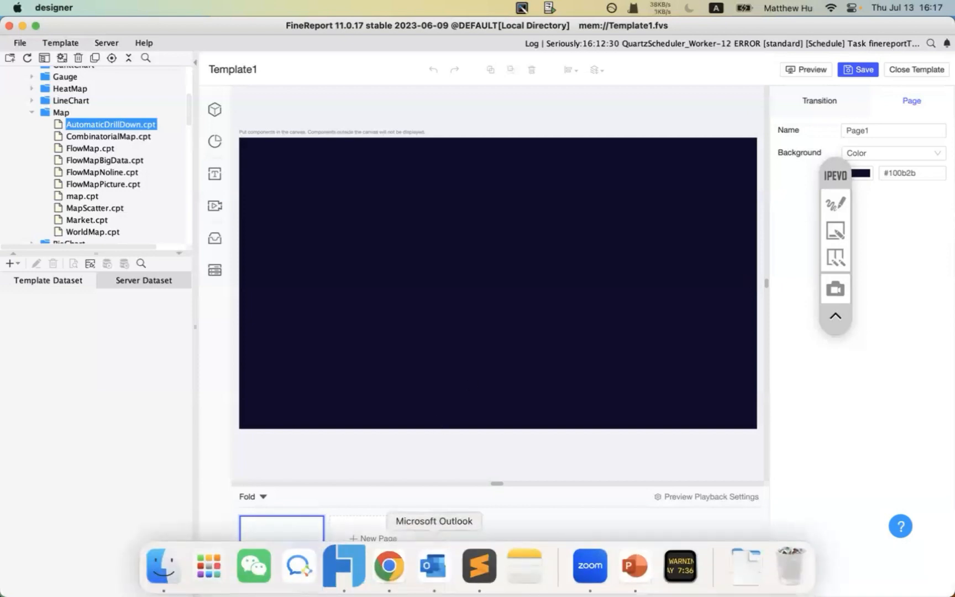